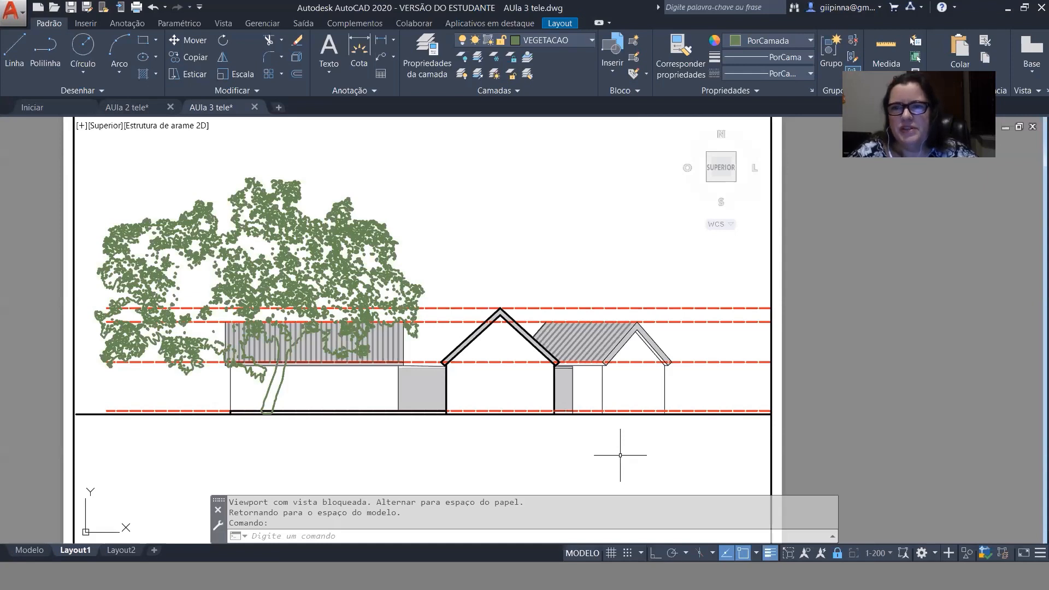
Compare the roof plan and front elevation on the AutoCAD Layout1 sheet with the SketchUp house model.
scroll(620, 455, "down", 4)
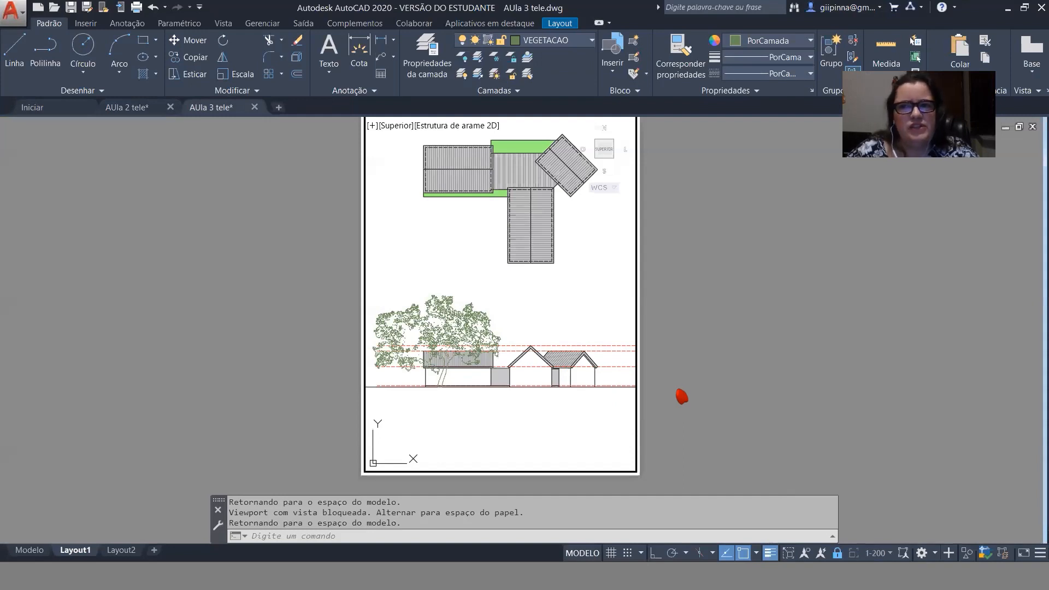
key("ctrl+Tab")
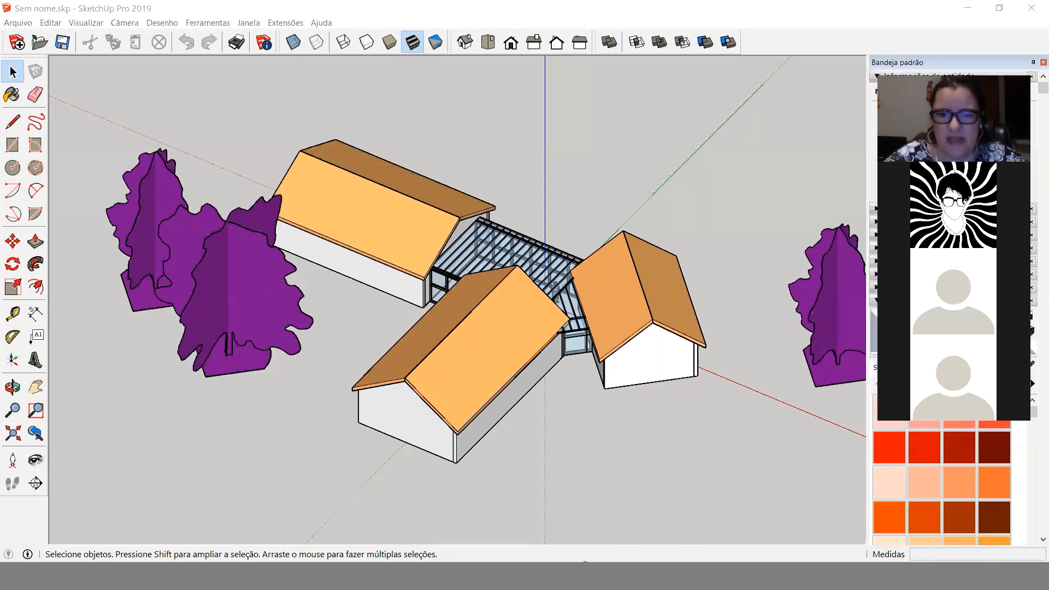
key("alt+Tab")
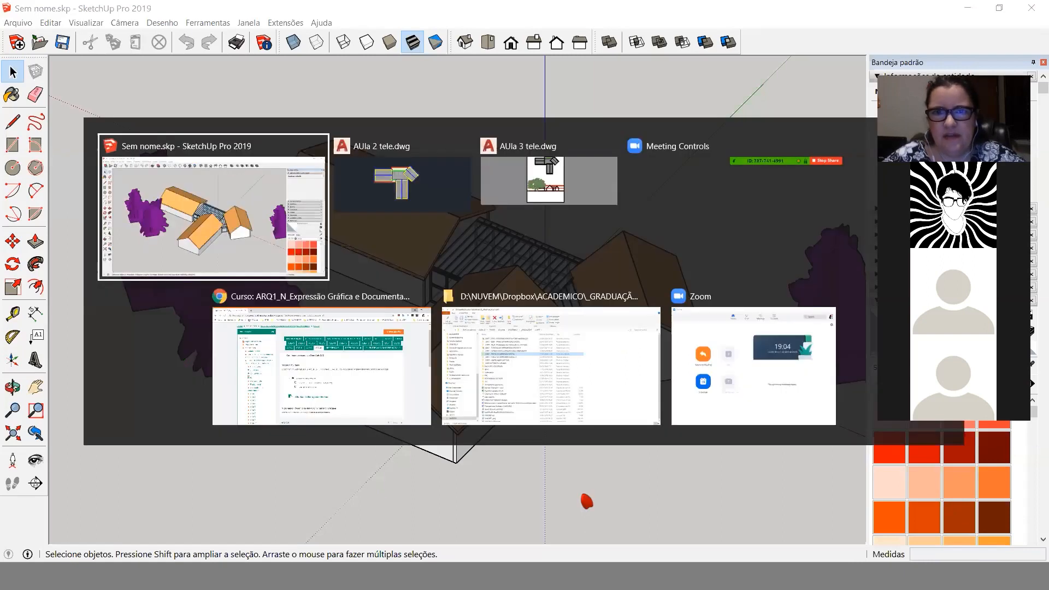
key("alt+Tab")
key("alt+Tab")
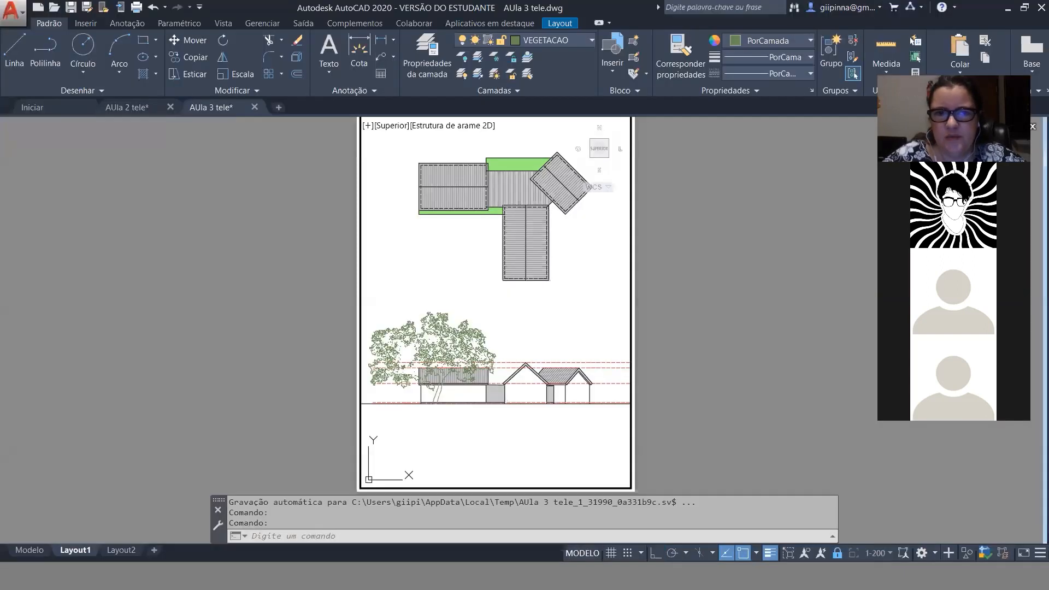
scroll(518, 429, "up", 5)
scroll(517, 432, "down", 2)
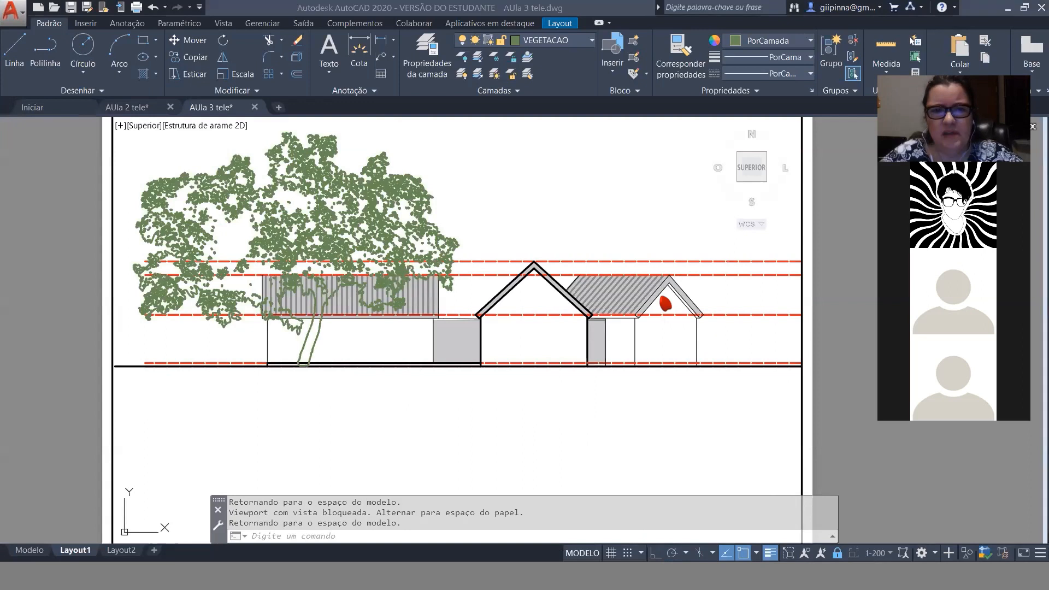
Switch to SketchUp and draw a vertical rectangular plane in front of the houses, parallel to the red axis.
key("alt+Tab")
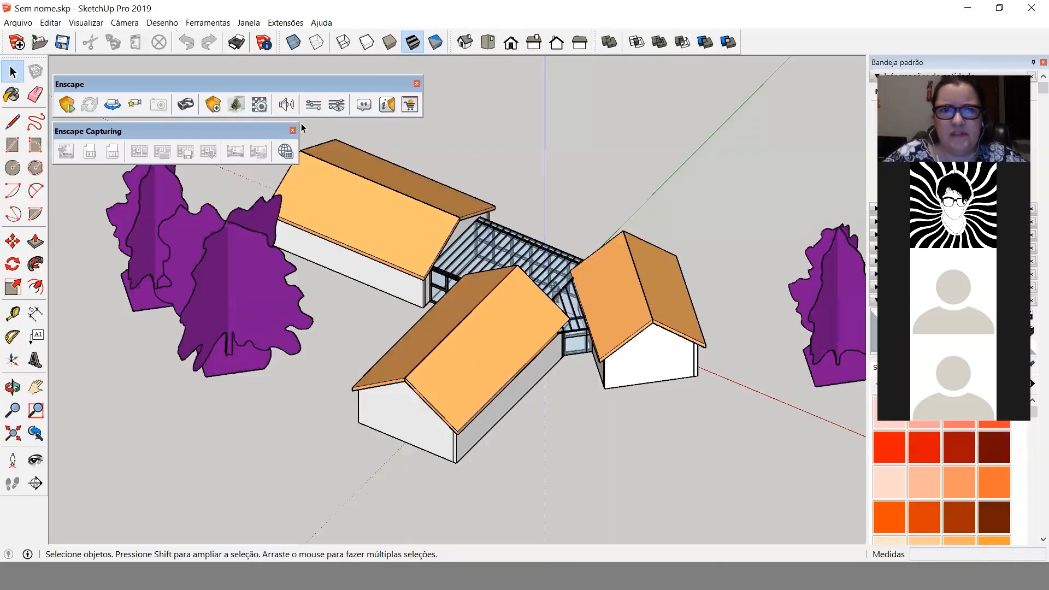
scroll(315, 116, "down", 1)
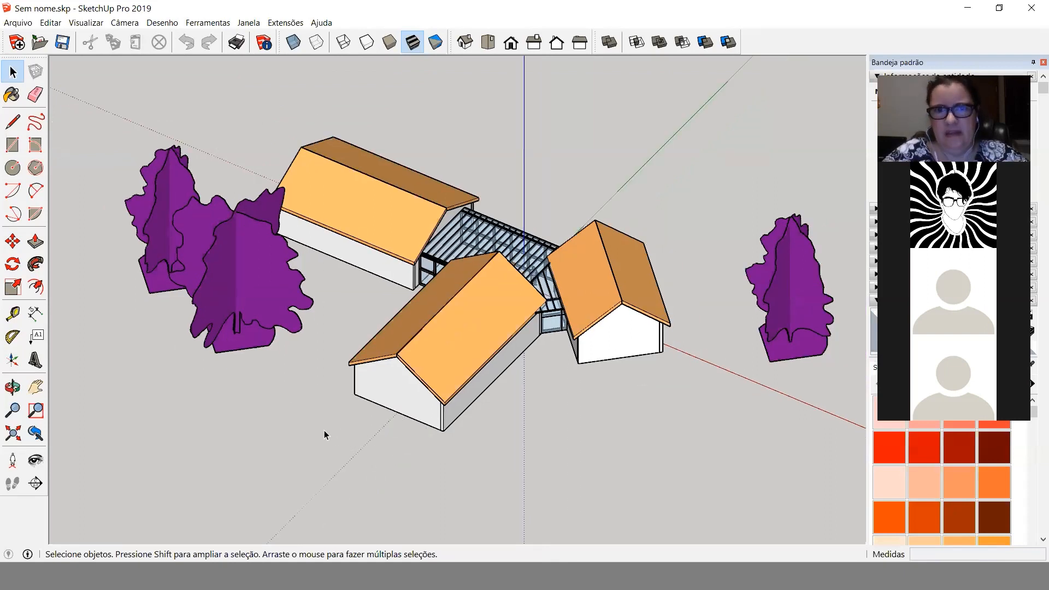
middle_click_drag(324, 430, 481, 417)
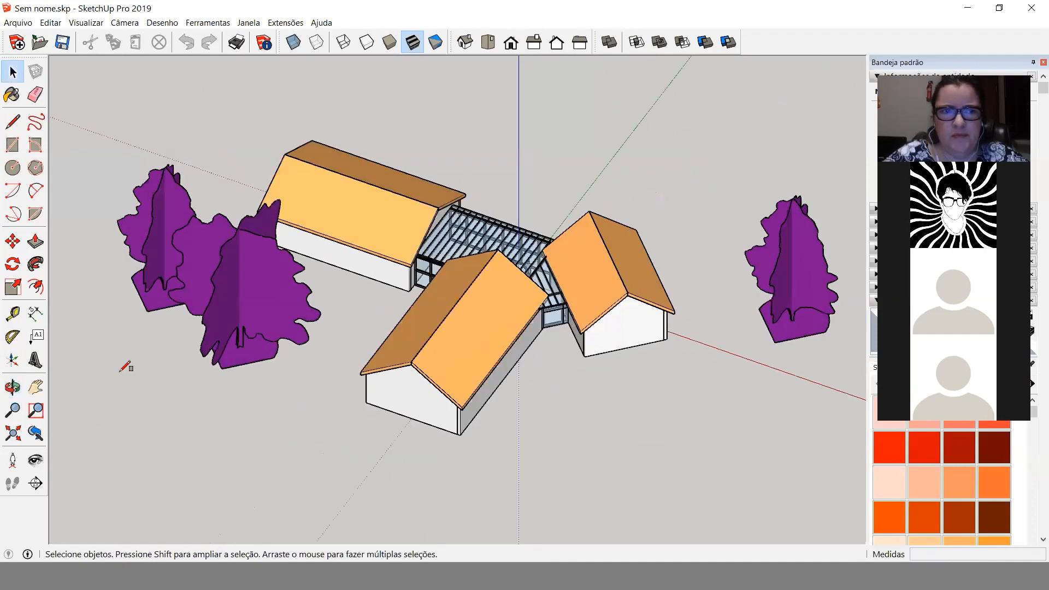
key("r")
left_click(103, 364)
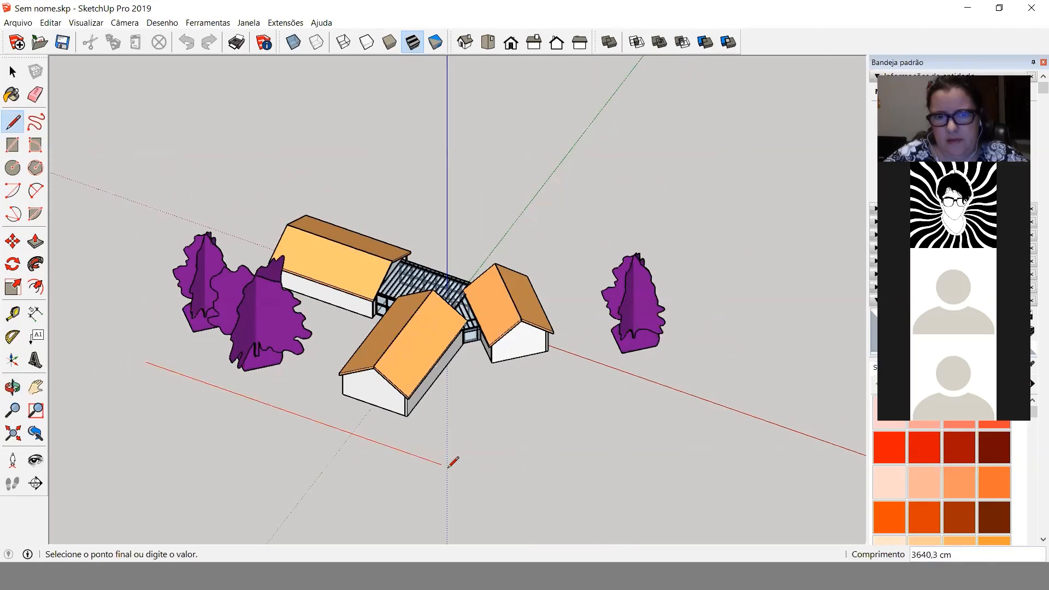
left_click(458, 469)
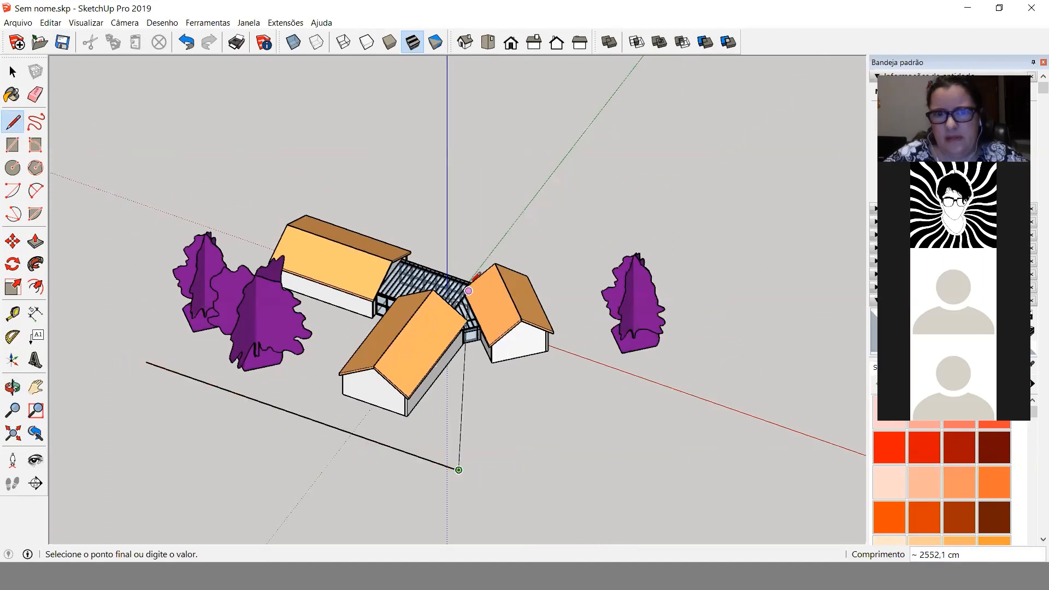
left_click(458, 366)
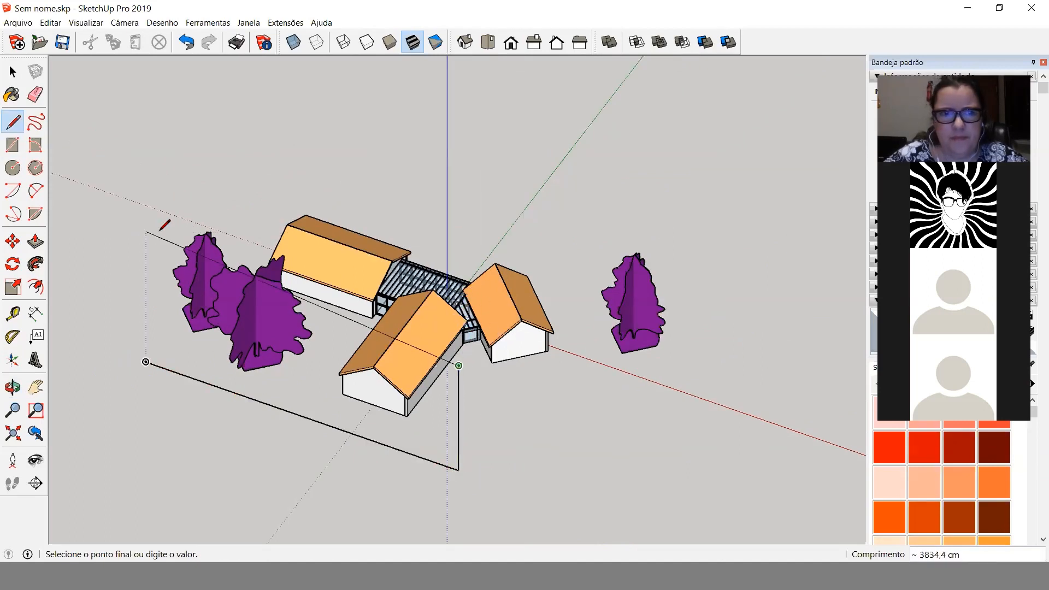
key("shift")
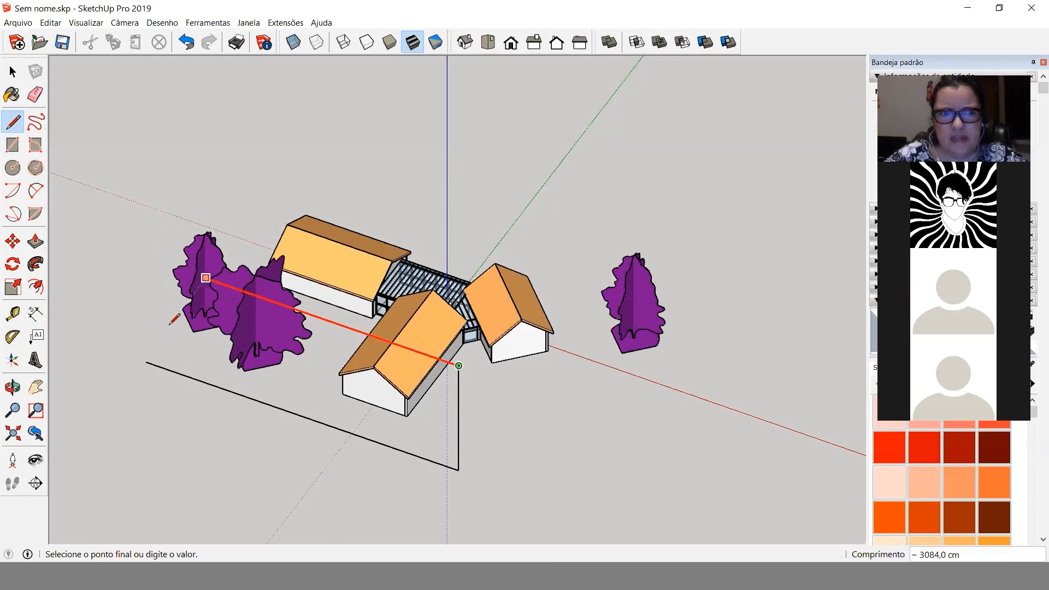
left_click(146, 361)
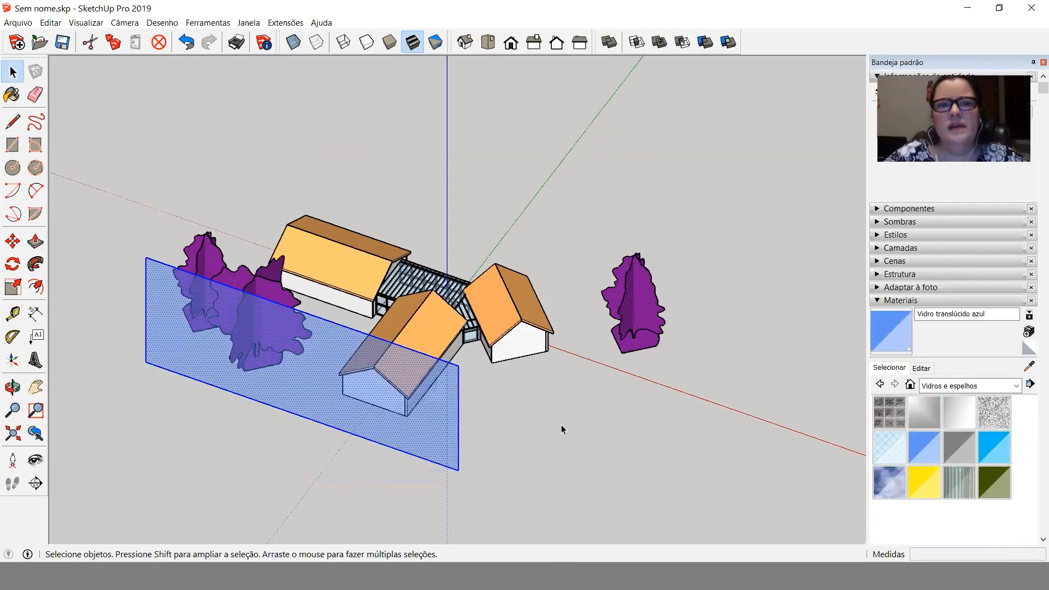
Place Tape Measure guide lines parallel to the green axis through the front house's roof ridge and both eave corners.
middle_click_drag(536, 378, 136, 394)
left_click(12, 314)
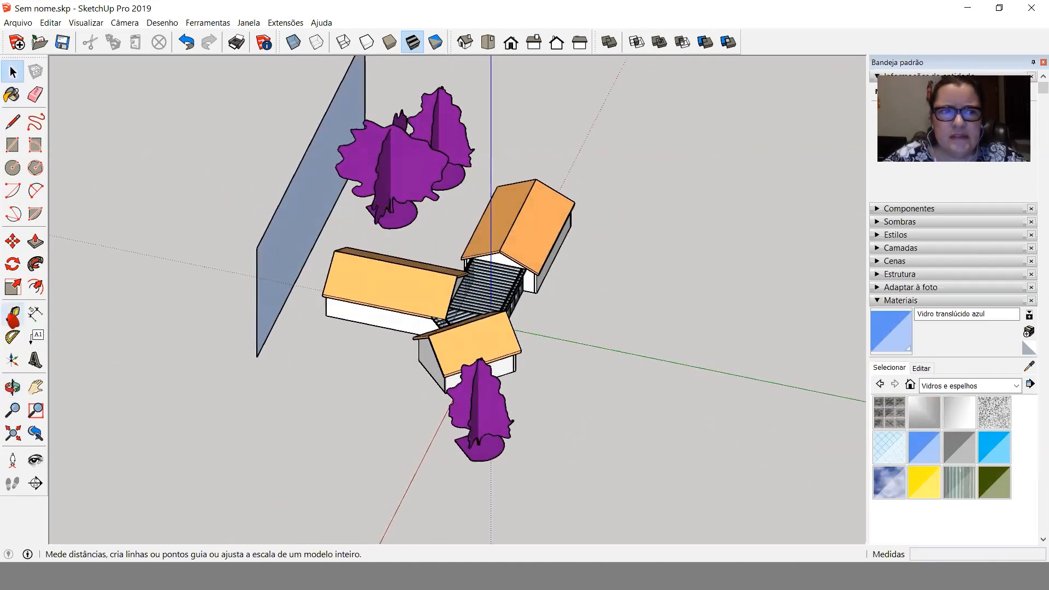
left_click(603, 348)
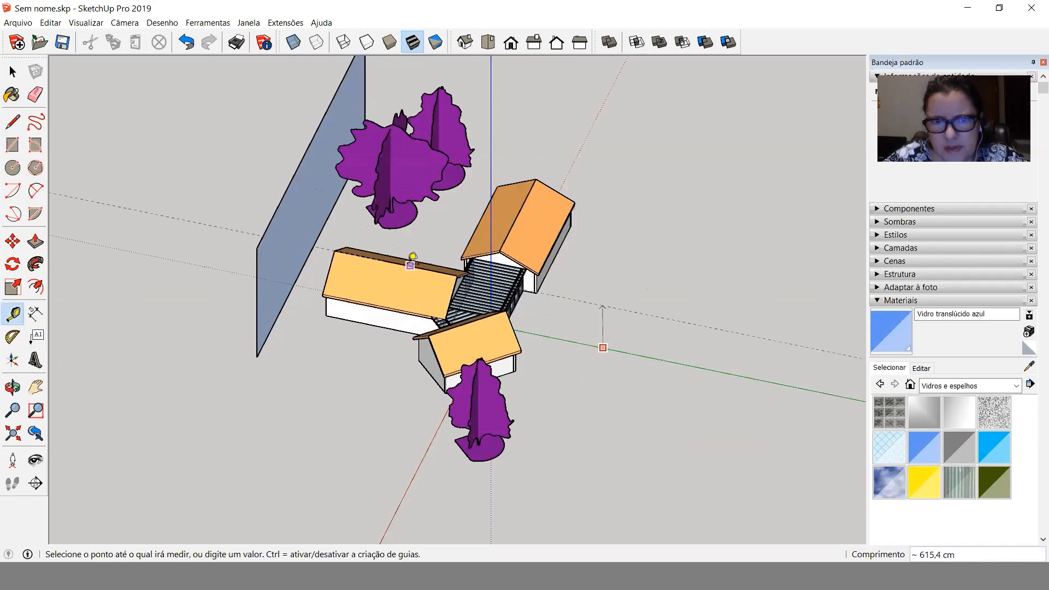
middle_click_drag(345, 240, 713, 212)
middle_click_drag(505, 326, 564, 314)
scroll(315, 310, "up", 5)
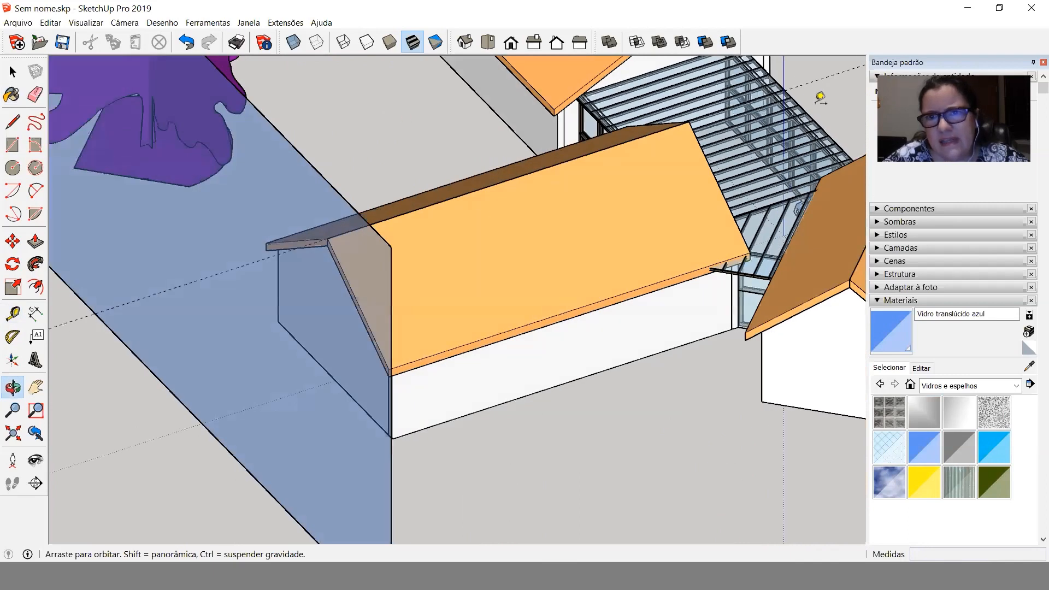
left_click(589, 152)
left_click(583, 305)
left_click(513, 174)
left_click(469, 174)
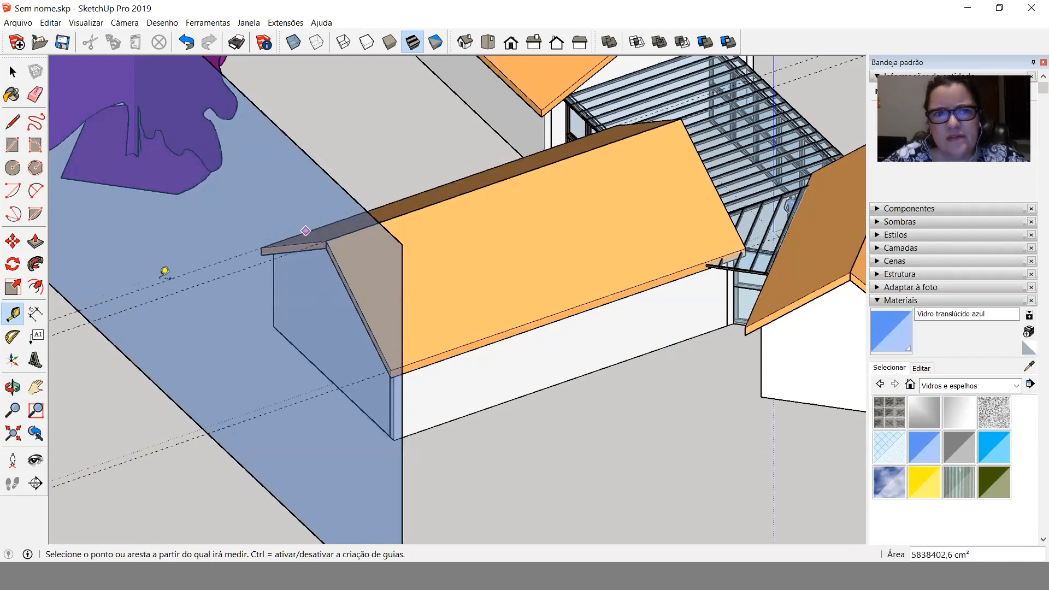
Examine from several angles how the roof guide lines project from the front house onto the translucent plane.
middle_click_drag(536, 233, 119, 233)
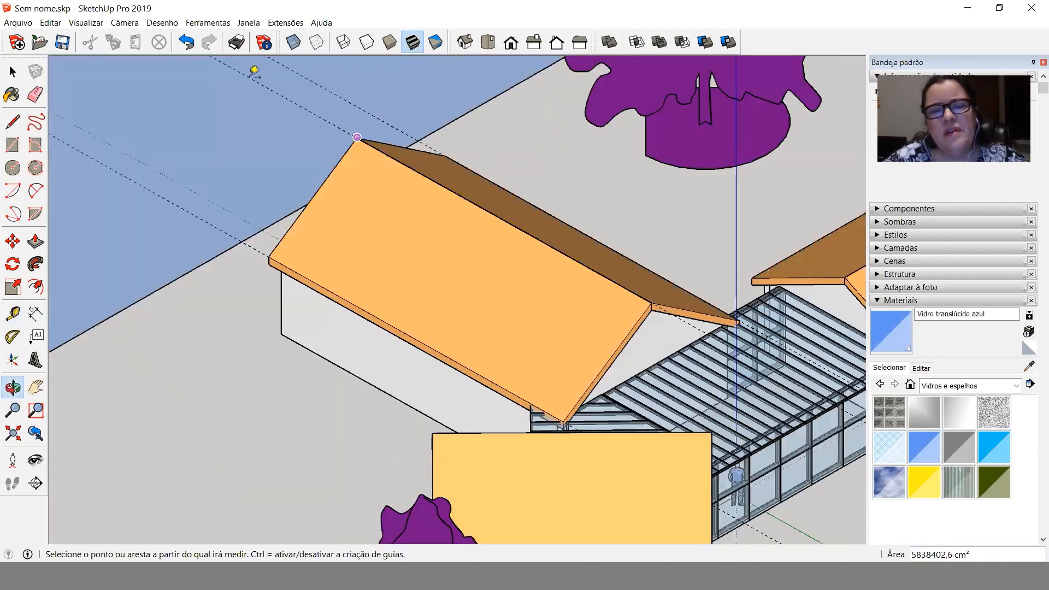
middle_click_drag(470, 180, 559, 220)
middle_click_drag(802, 223, 1019, 166)
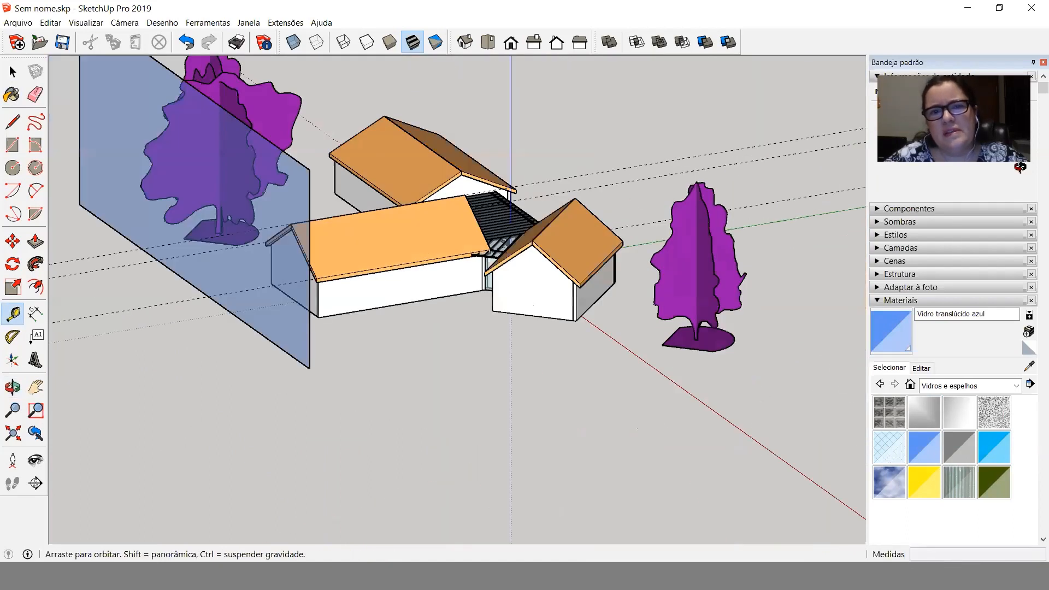
middle_click_drag(782, 264, 454, 271)
scroll(388, 319, "up", 2)
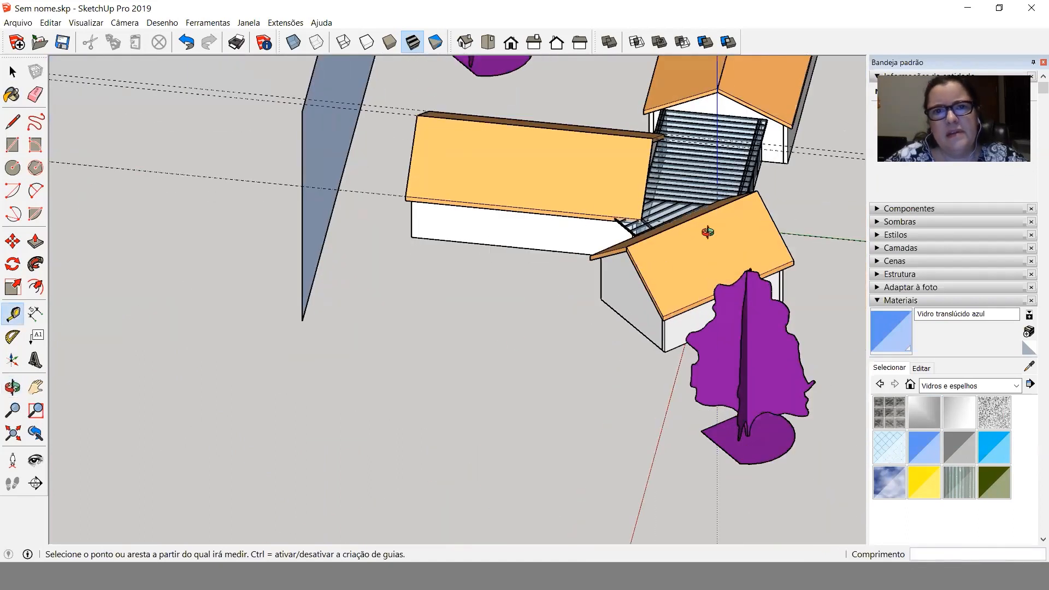
middle_click_drag(707, 231, 841, 161)
middle_click_drag(288, 355, 255, 360)
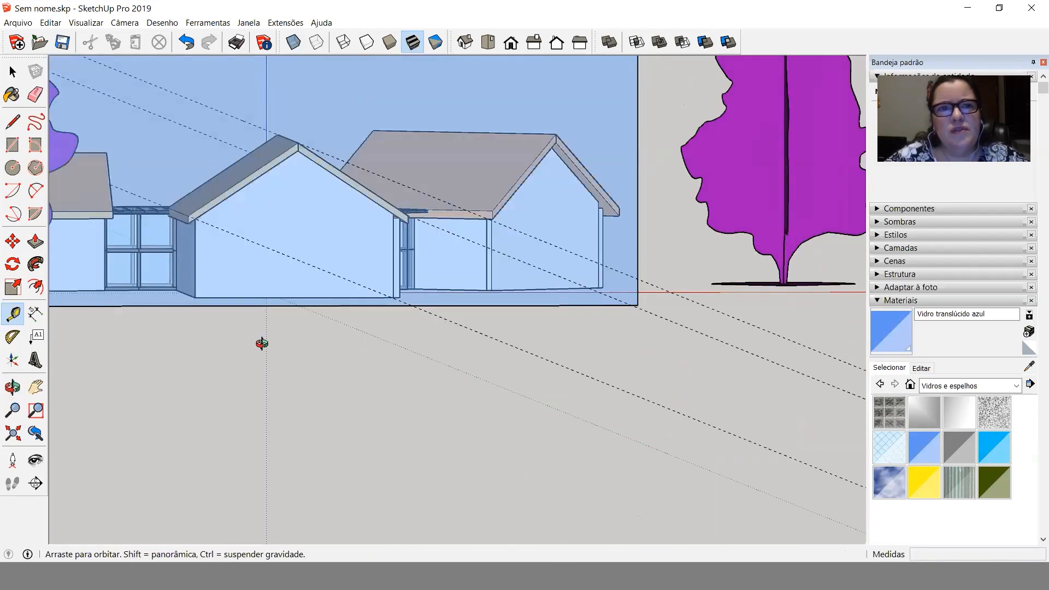
middle_click_drag(673, 348, 661, 342)
scroll(660, 342, "down", 2)
scroll(491, 302, "down", 1)
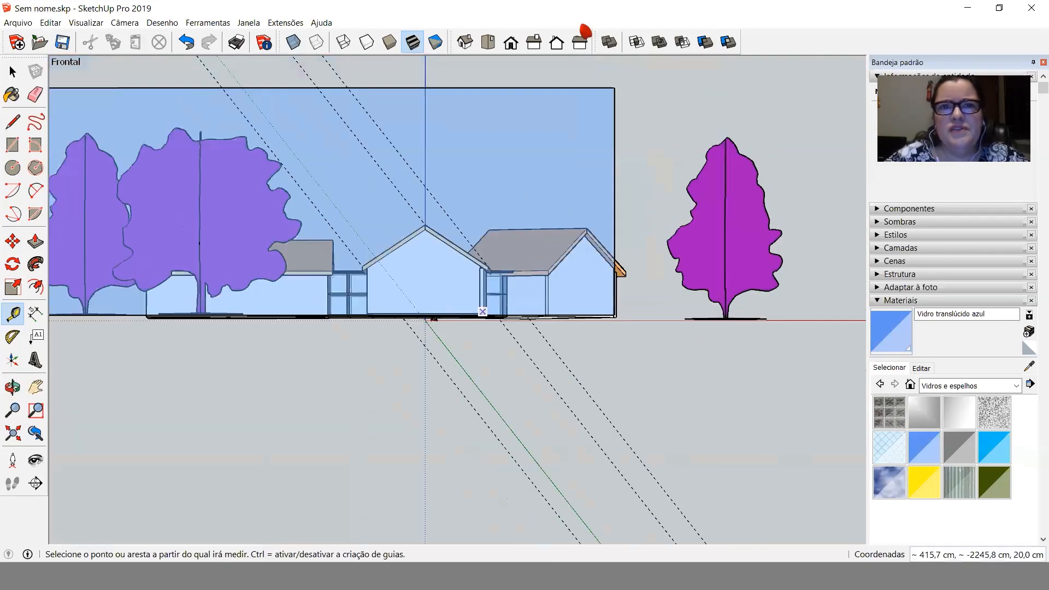
In the front view, move the translucent plane's end edge along the red axis past the isolated tree.
left_click(511, 43)
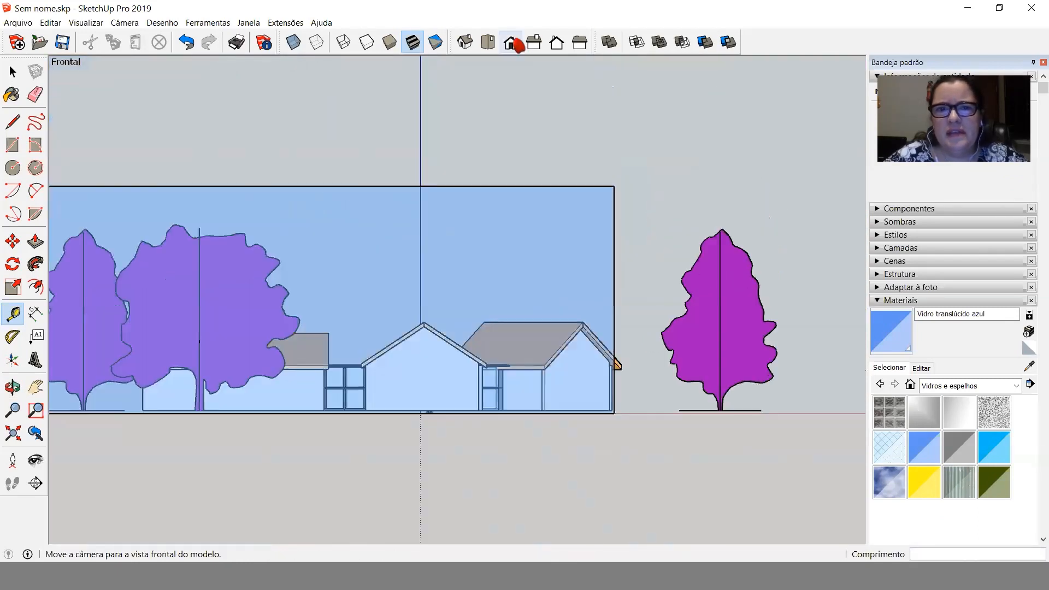
key("space")
left_click(613, 250)
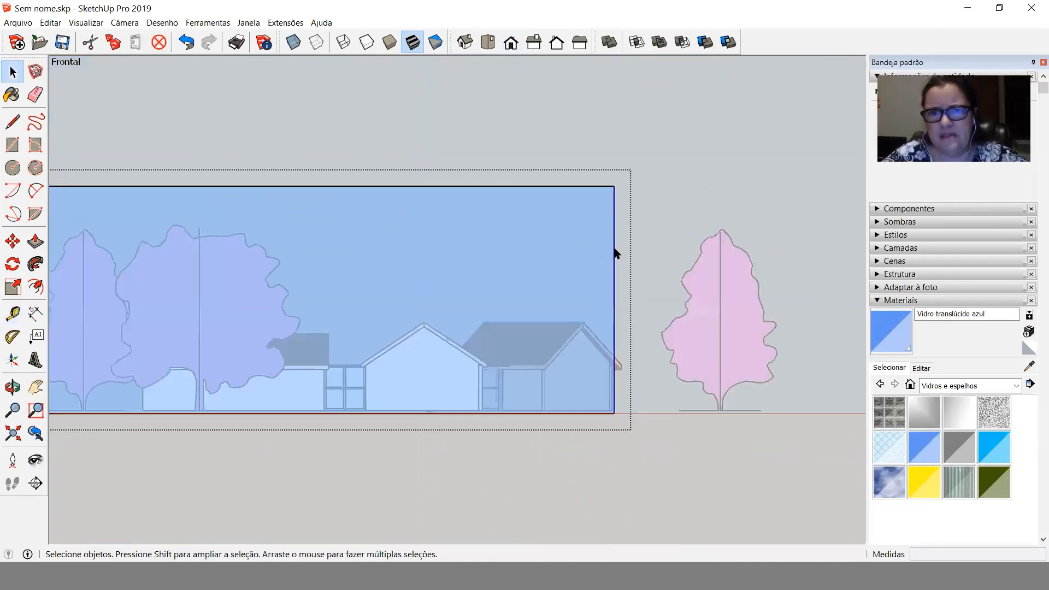
key("m")
left_click(648, 210)
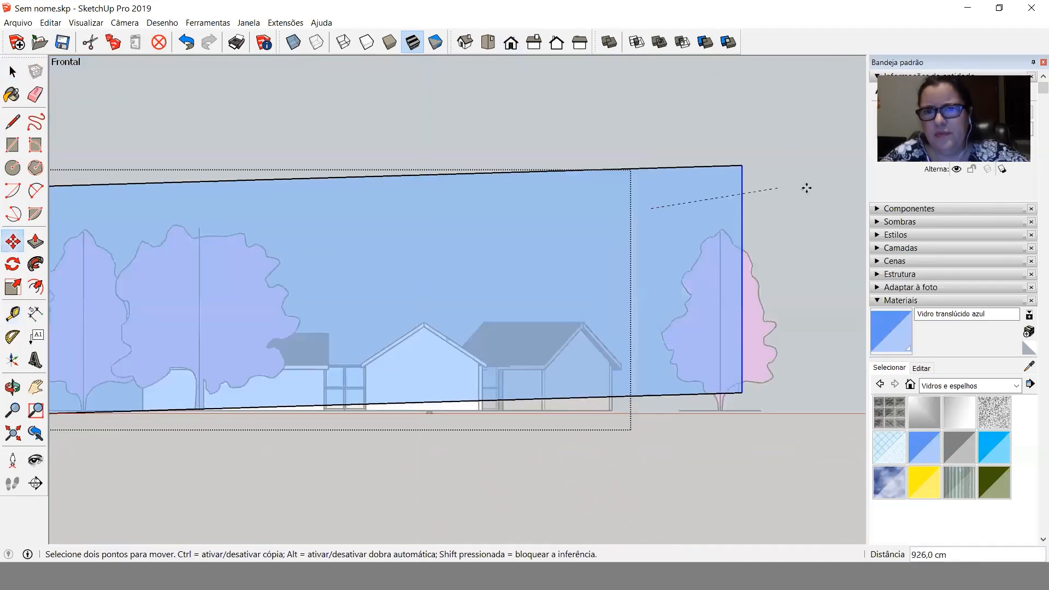
left_click(856, 209)
key("space")
left_click(656, 158)
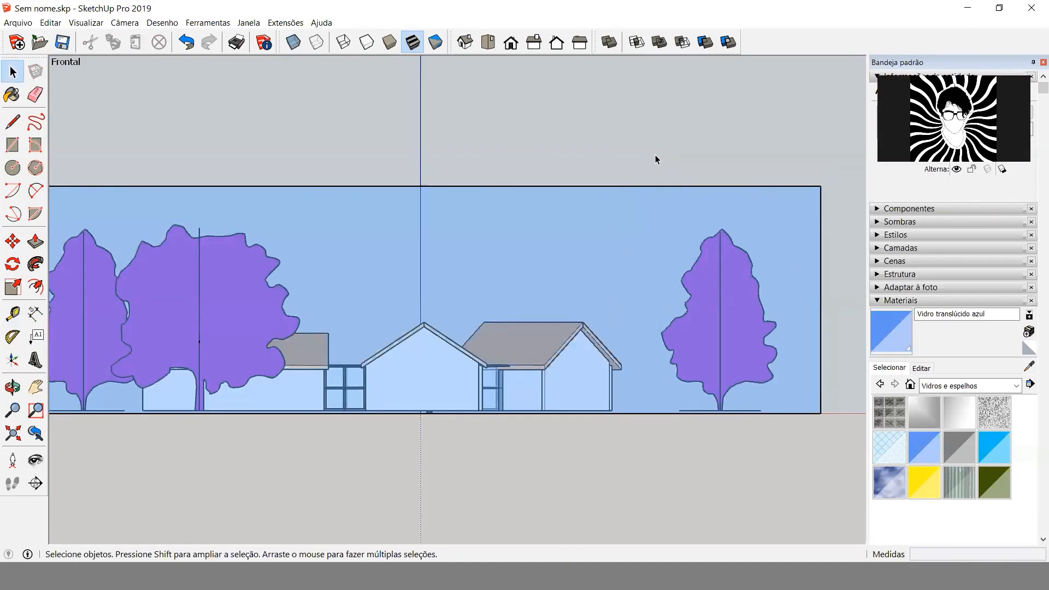
Compare the extended projection plane in perspective with the flat front elevation of the houses and trees.
middle_click_drag(727, 160, 211, 356)
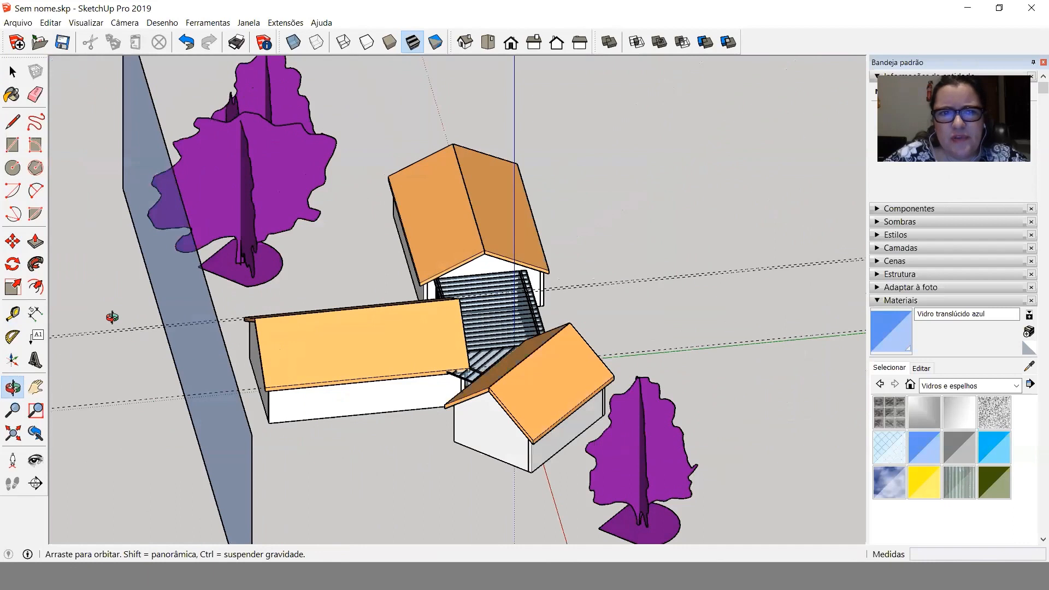
middle_click_drag(557, 220, 729, 169)
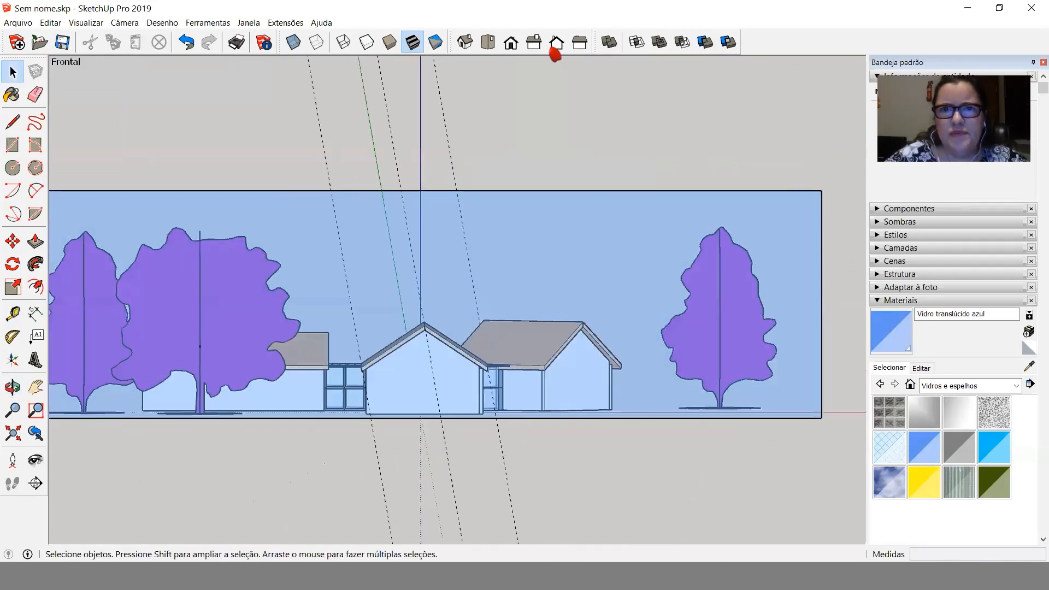
left_click(511, 44)
scroll(725, 328, "down", 2)
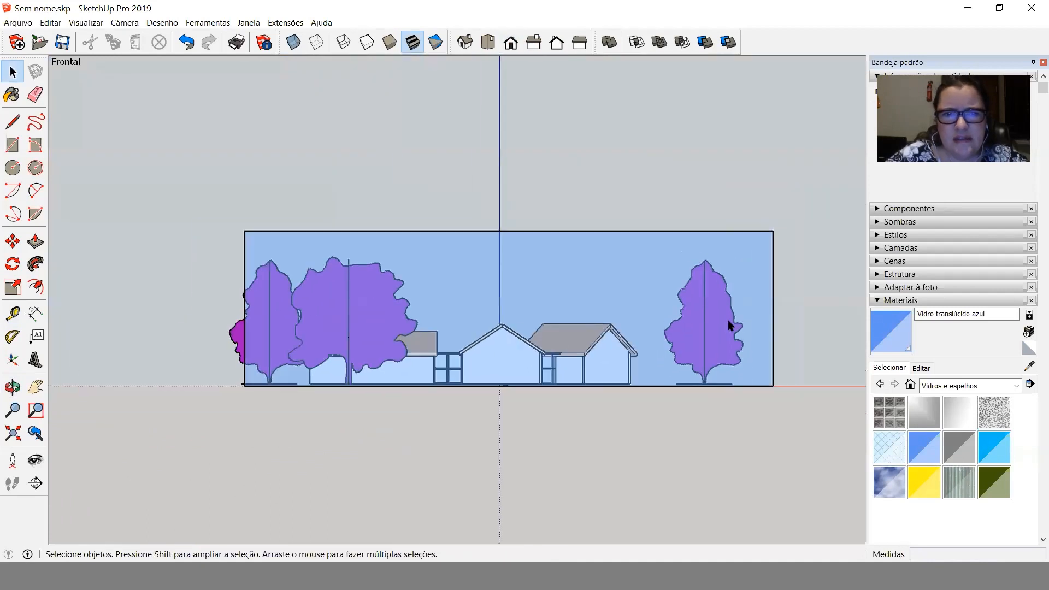
scroll(494, 422, "up", 4)
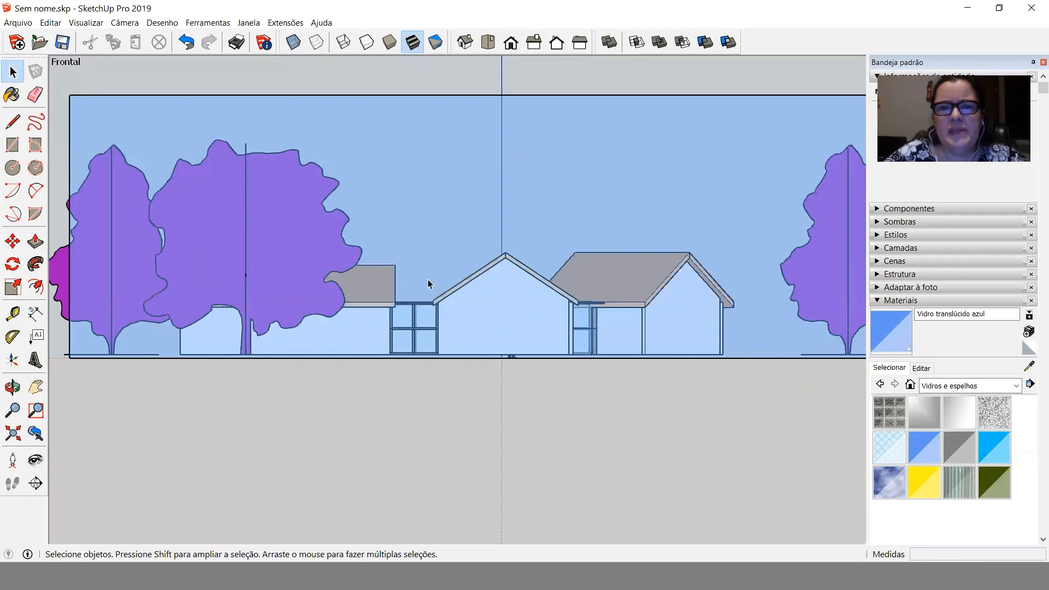
middle_click_drag(691, 311, 376, 413)
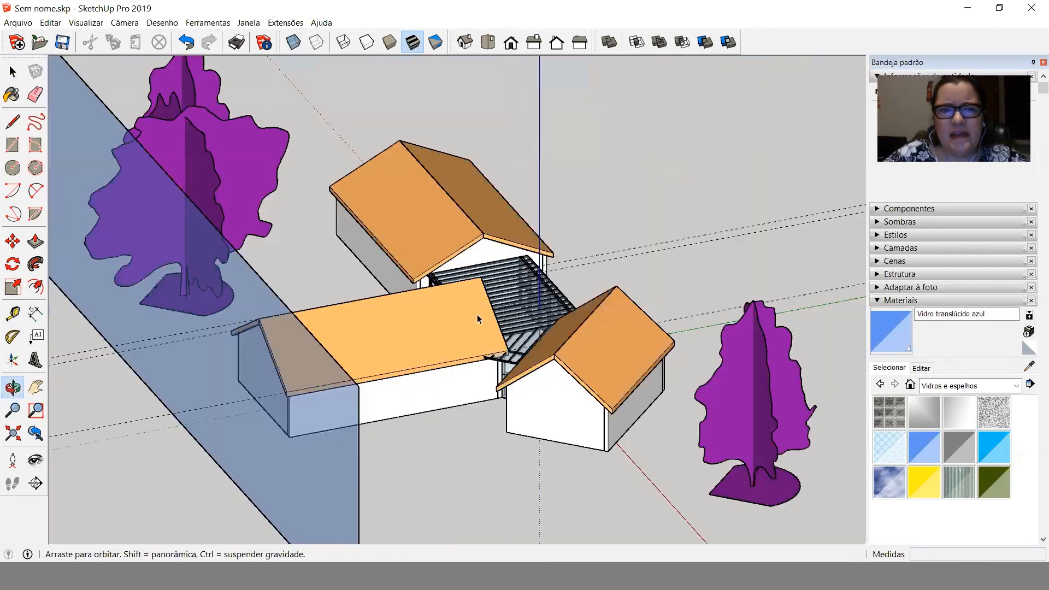
scroll(675, 216, "down", 3)
middle_click_drag(500, 301, 437, 349)
Add a guide line parallel to the green axis through the base corner of the front house's wall.
scroll(475, 347, "up", 6)
middle_click_drag(510, 363, 563, 382)
left_click(13, 313)
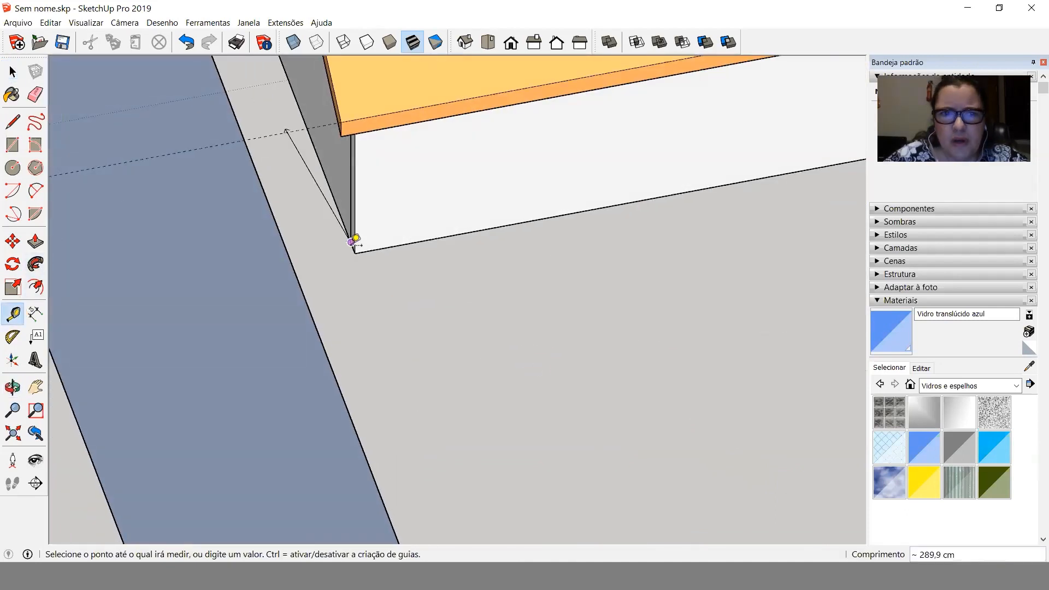
left_click(296, 131)
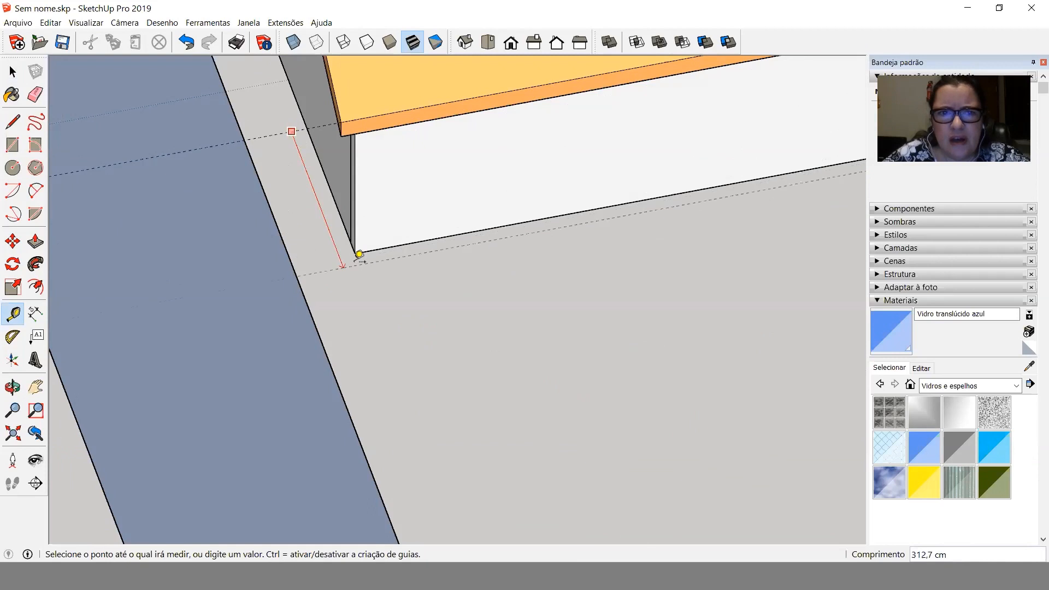
left_click(354, 253)
middle_click_drag(499, 211, 335, 206)
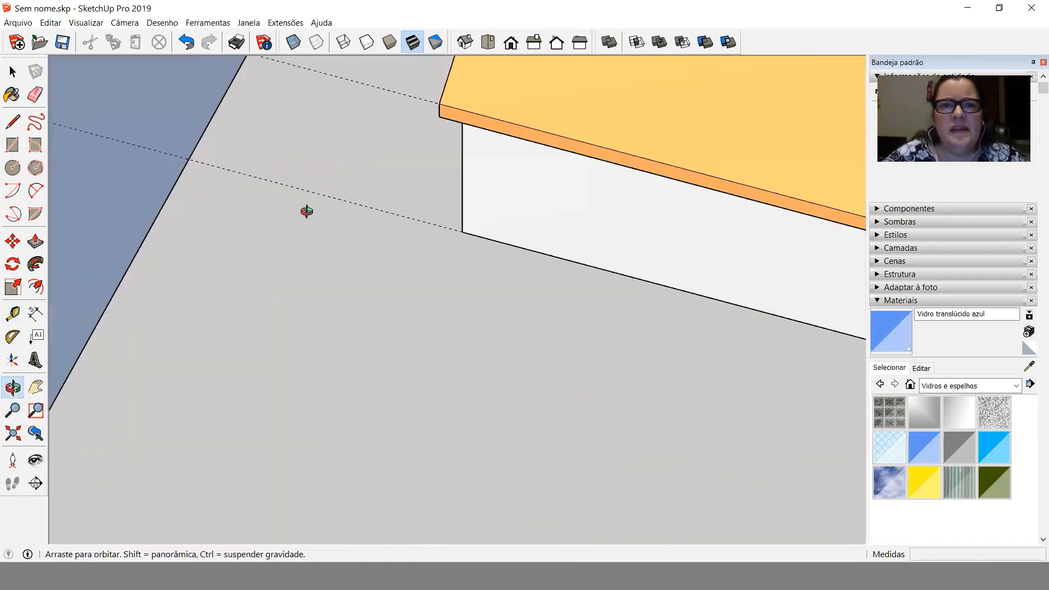
middle_click_drag(265, 317, 810, 180)
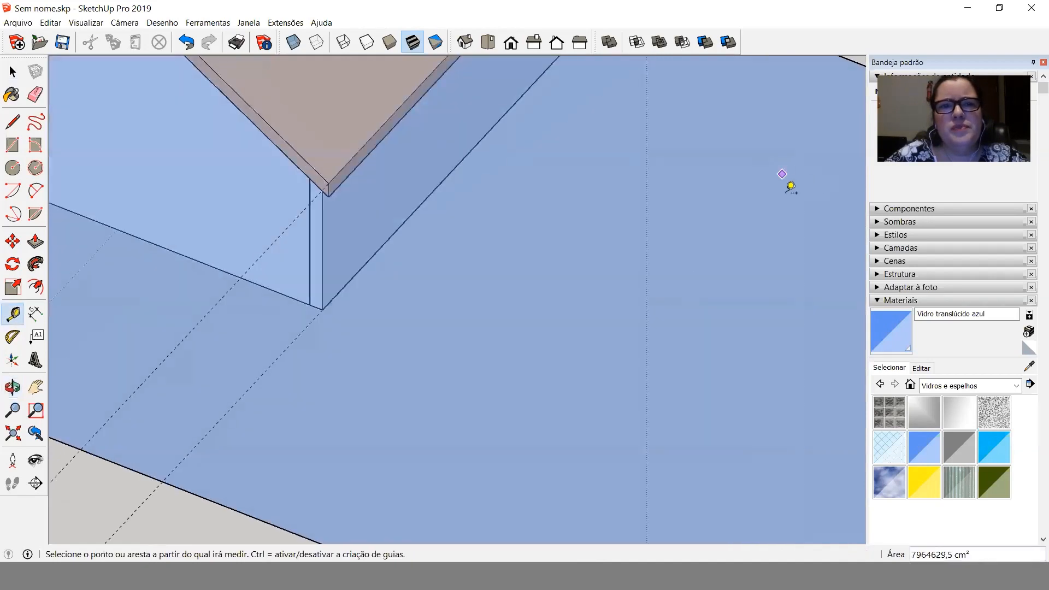
Add a guide line parallel to the green axis through the other base corner of the front house's end wall.
scroll(810, 182, "down", 3)
scroll(707, 218, "down", 3)
middle_click_drag(640, 221, 632, 356)
scroll(437, 165, "up", 5)
left_click(382, 132)
left_click(317, 246)
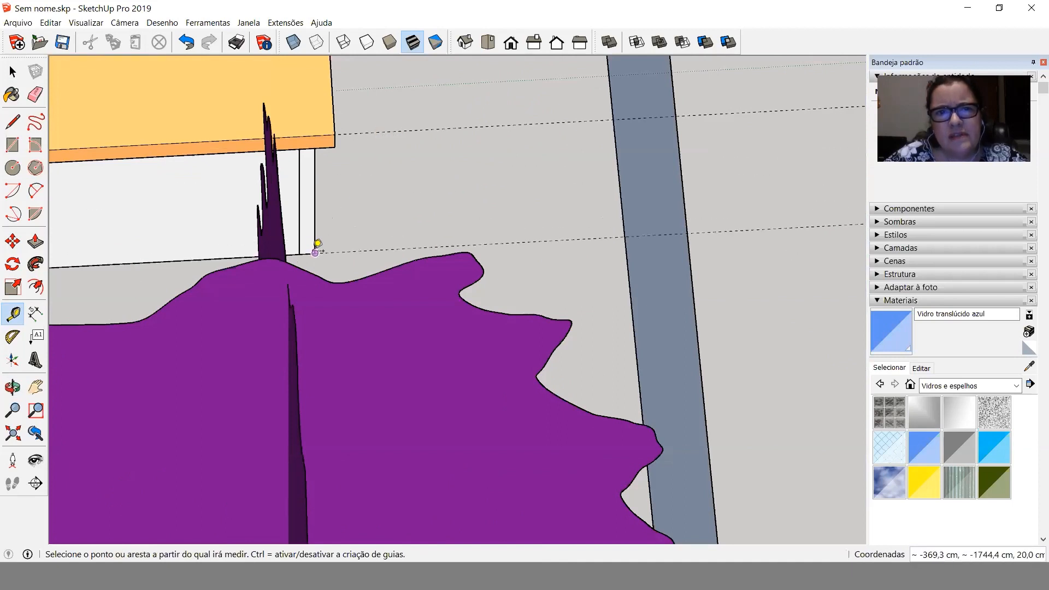
Examine from several angles how the roof and wall guide lines run from the front house to the translucent plane.
middle_click_drag(517, 222, 141, 41)
scroll(622, 310, "down", 5)
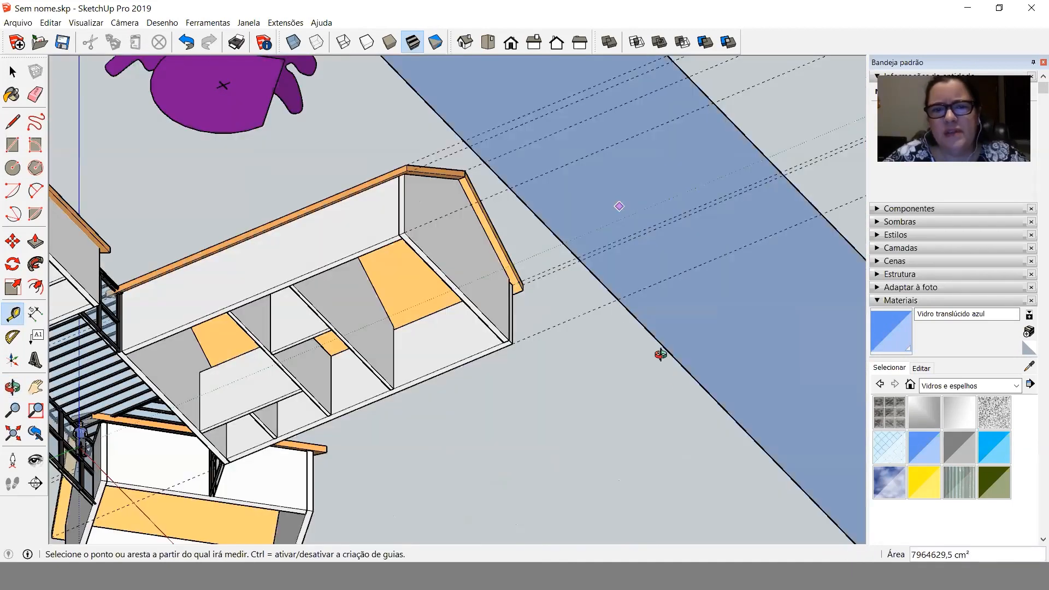
middle_click_drag(621, 311, 635, 372)
scroll(517, 353, "down", 5)
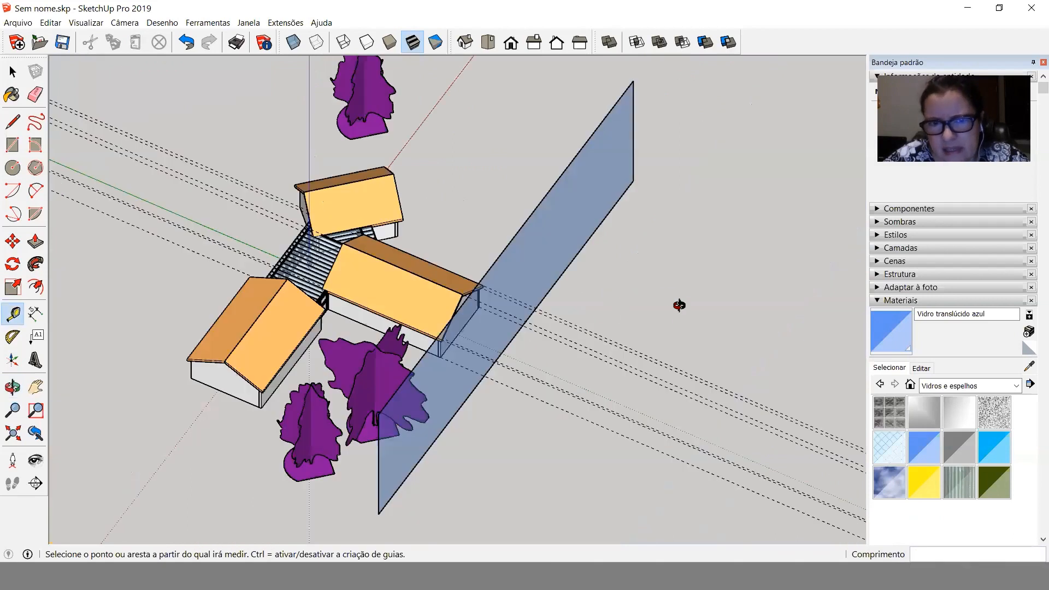
middle_click_drag(404, 235, 654, 357)
middle_click_drag(532, 347, 503, 297)
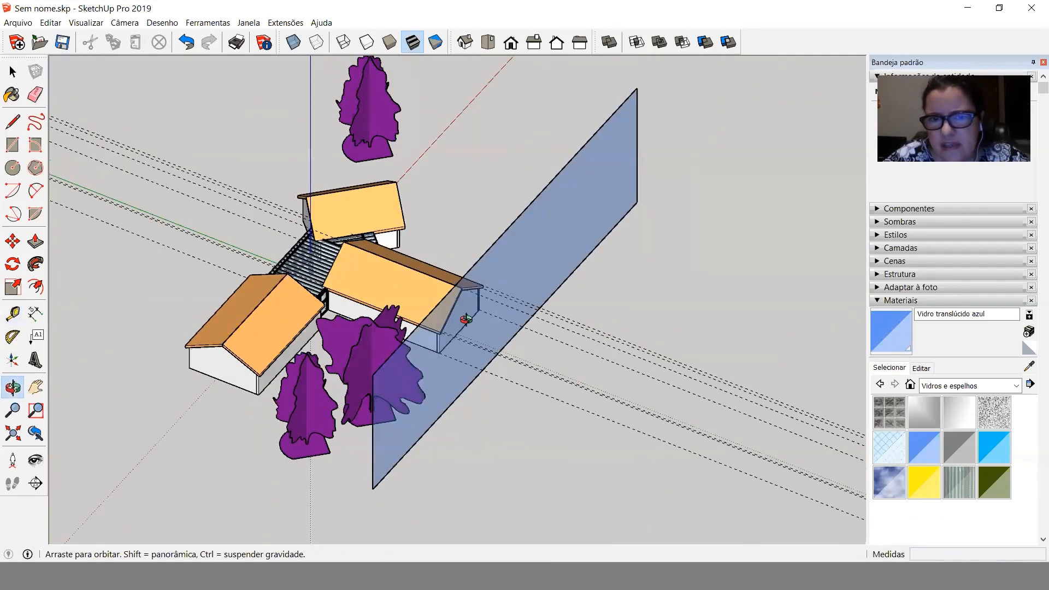
scroll(455, 356, "up", 5)
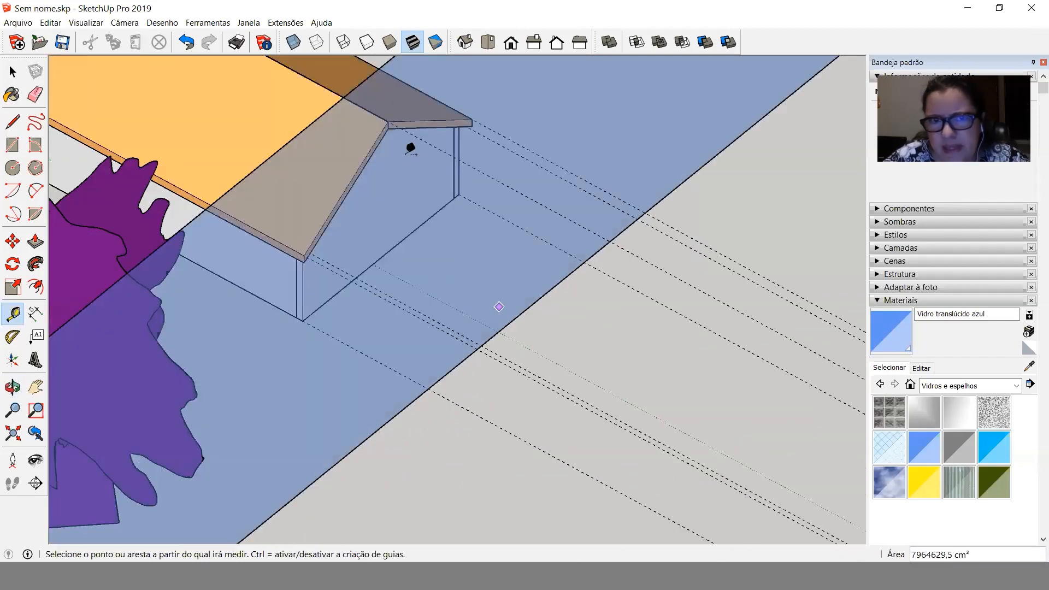
scroll(523, 394, "down", 2)
scroll(605, 164, "down", 3)
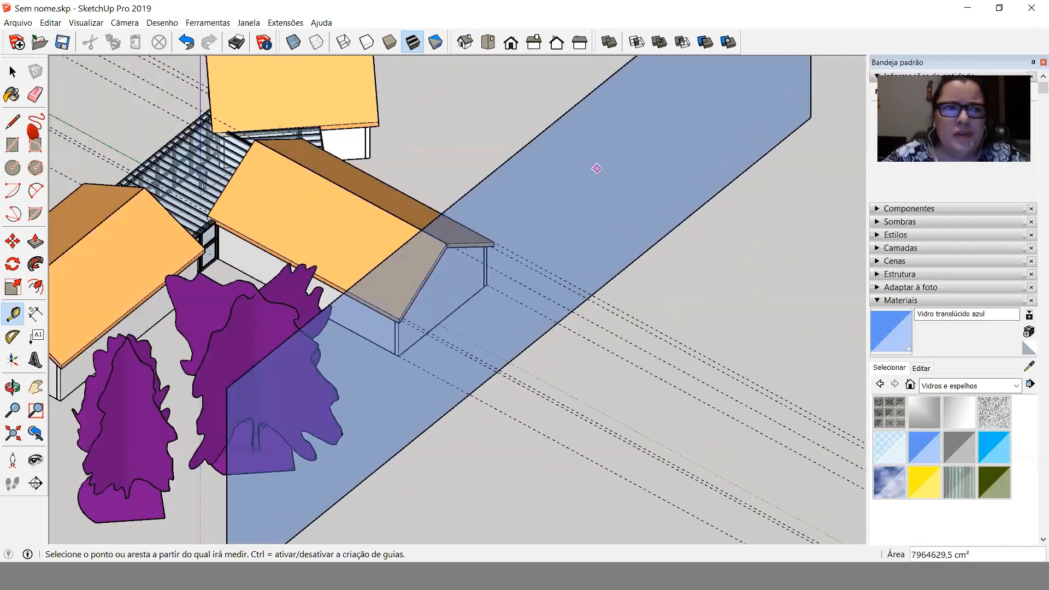
left_click(13, 122)
middle_click_drag(470, 305, 568, 170)
scroll(572, 164, "up", 3)
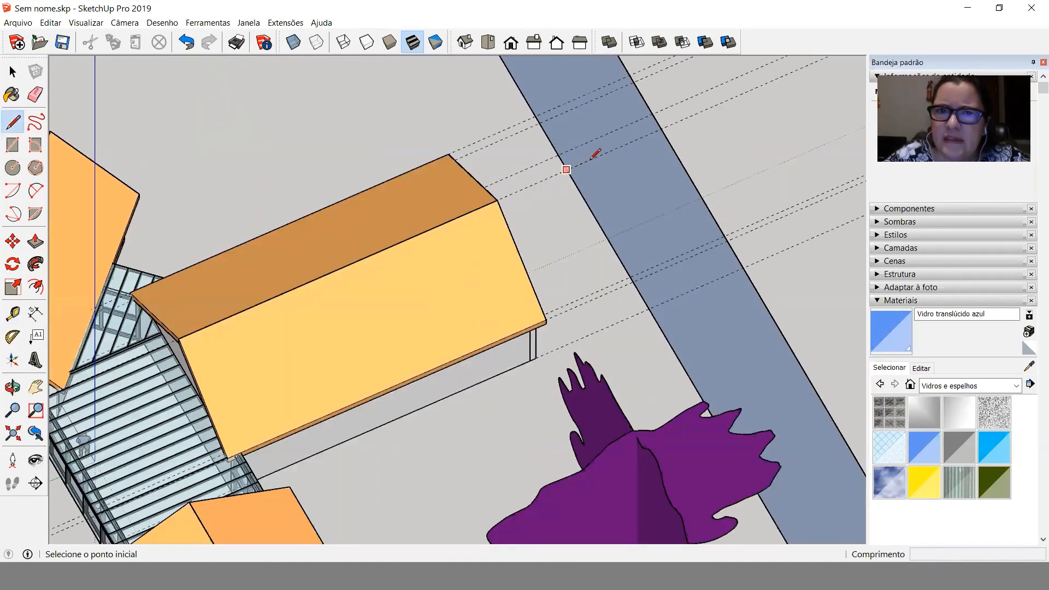
middle_click_drag(606, 153, 576, 28)
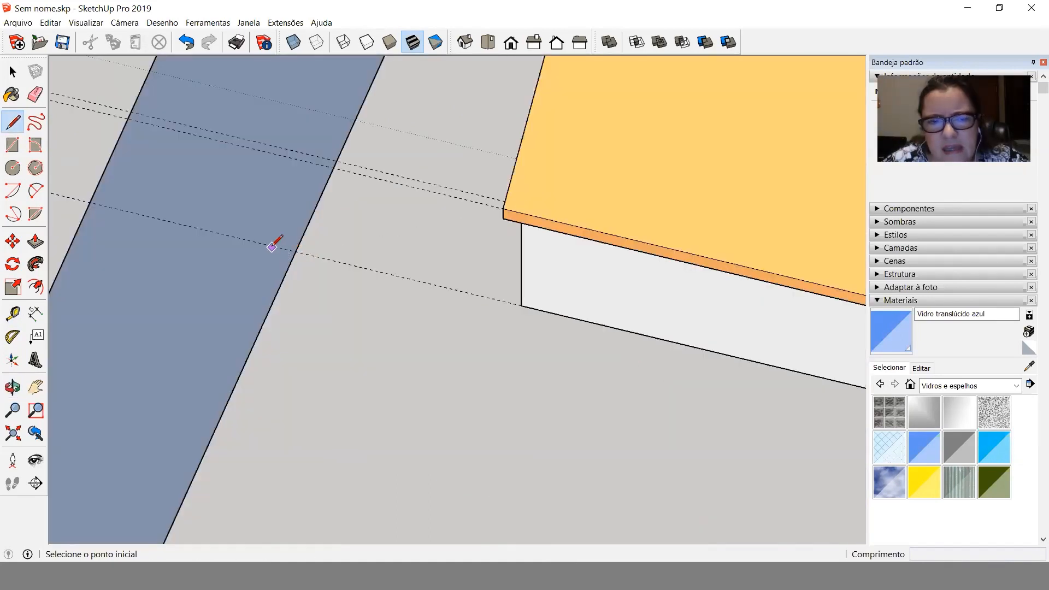
middle_click_drag(370, 320, 597, 127)
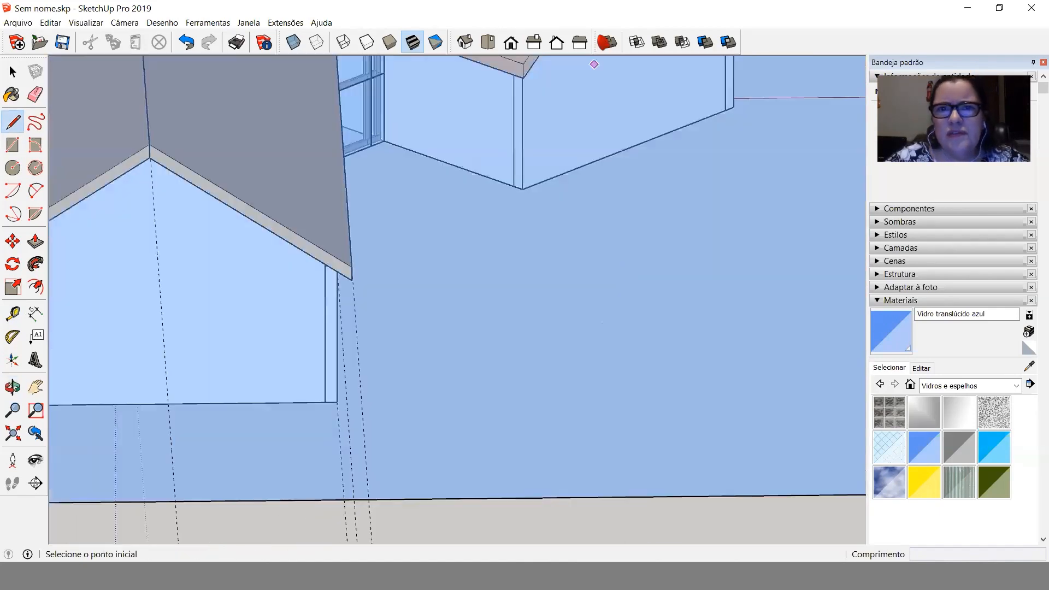
Inspect the houses and trees as a flat elevation in the front view, from roof details to the whole projection plane.
left_click(511, 42)
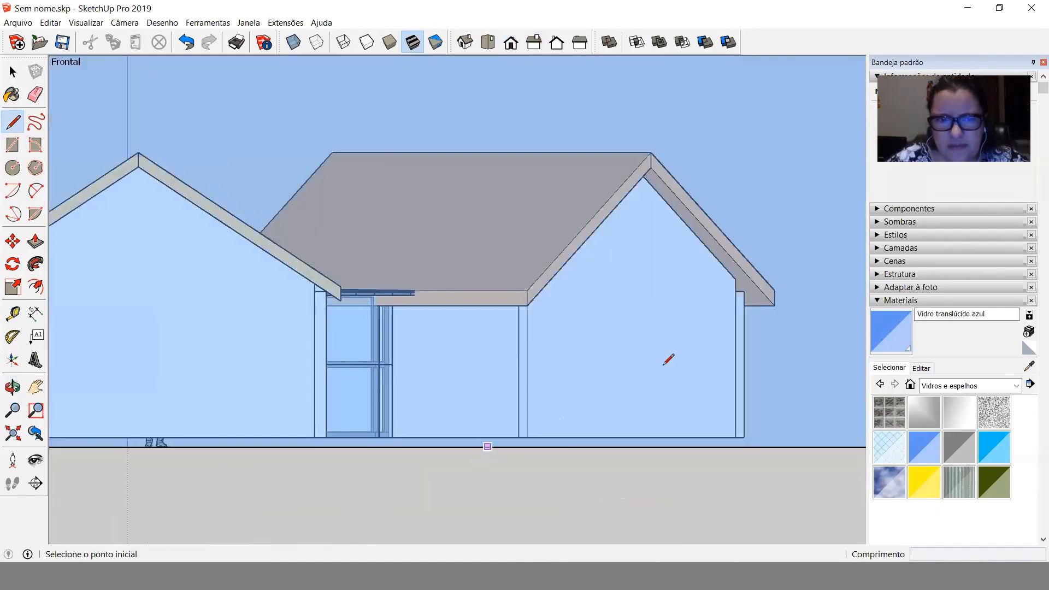
scroll(714, 363, "down", 3)
scroll(262, 404, "up", 3)
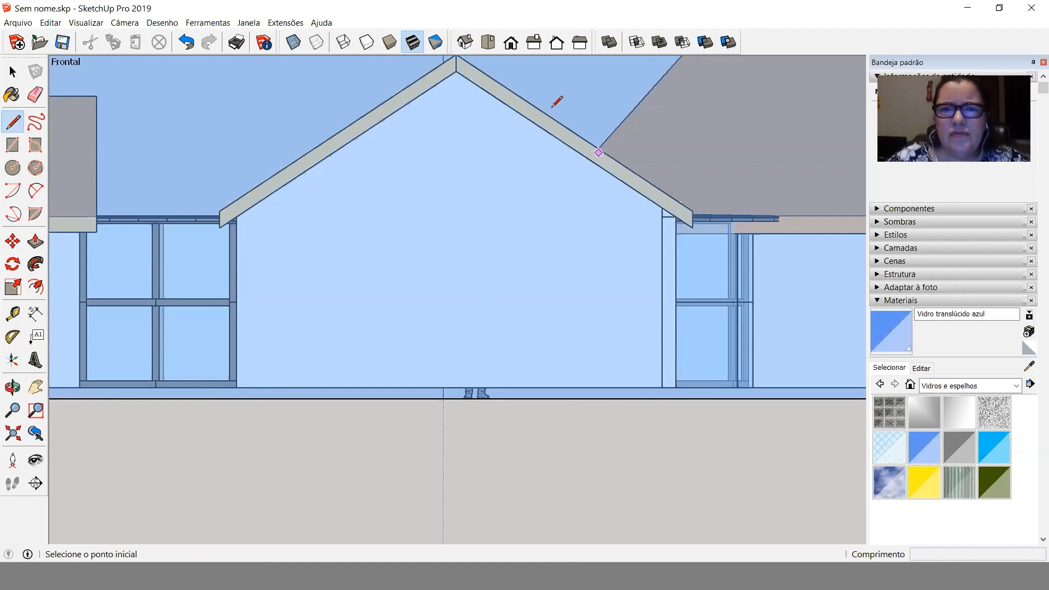
scroll(406, 361, "down", 3)
scroll(408, 379, "down", 1)
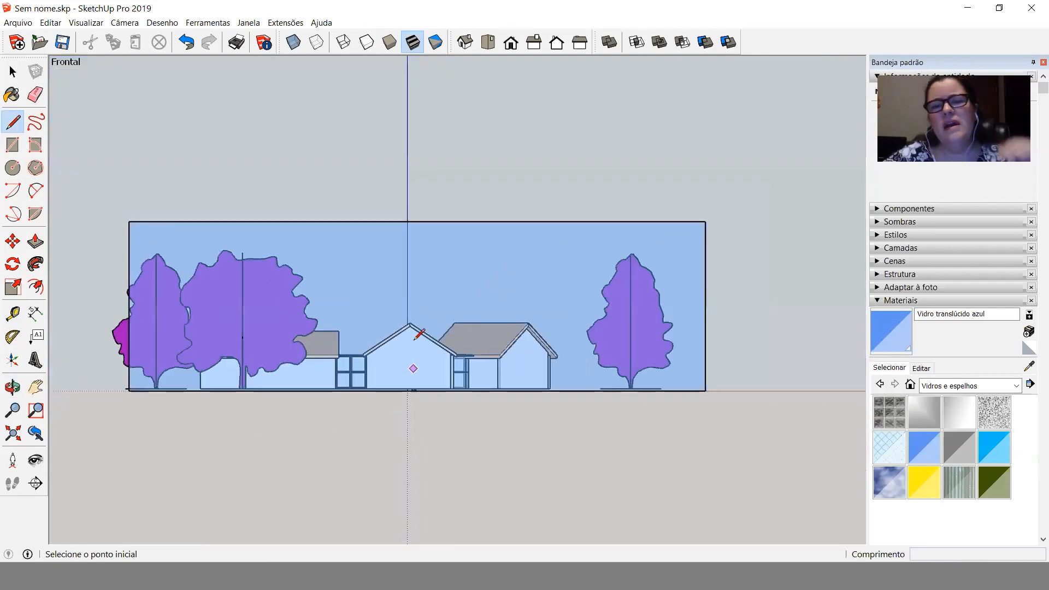
Switch to AutoCAD and compare the front elevation on Layout1 with the roof plan and perspective drawing in model space.
key("alt+Tab")
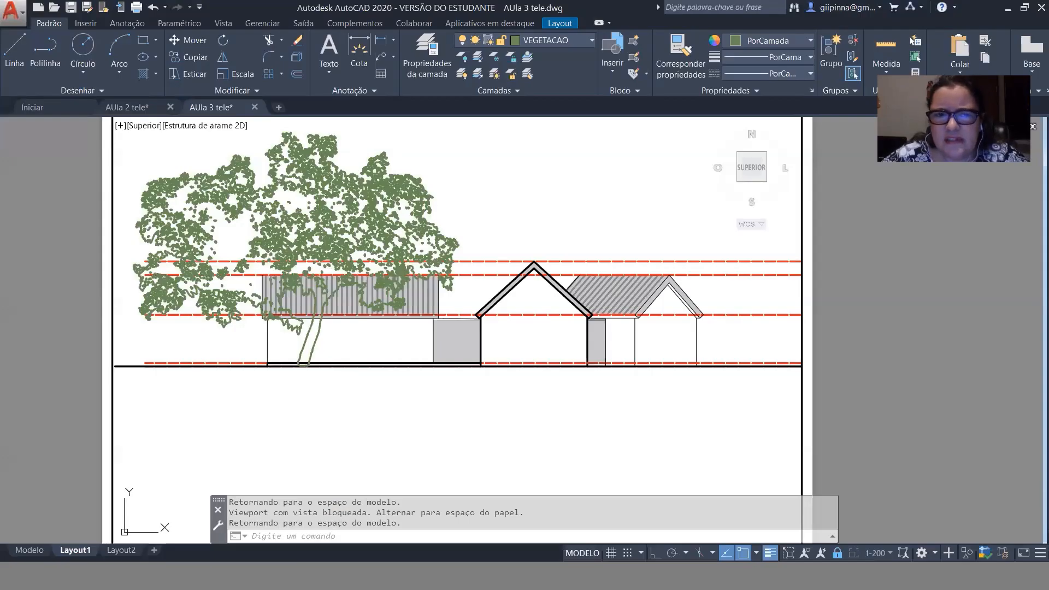
scroll(476, 202, "up", 4)
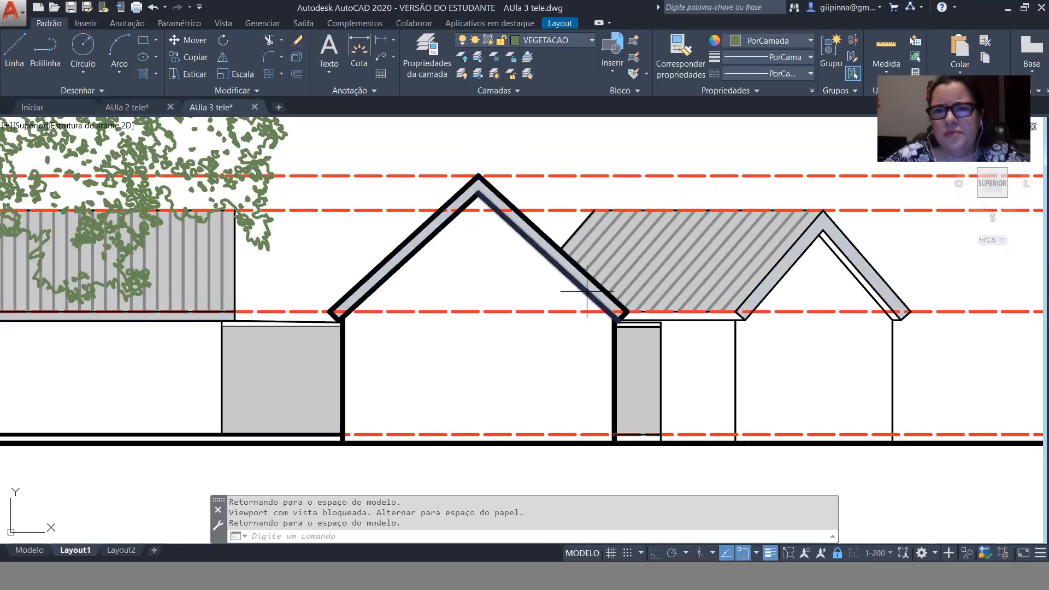
scroll(586, 292, "down", 8)
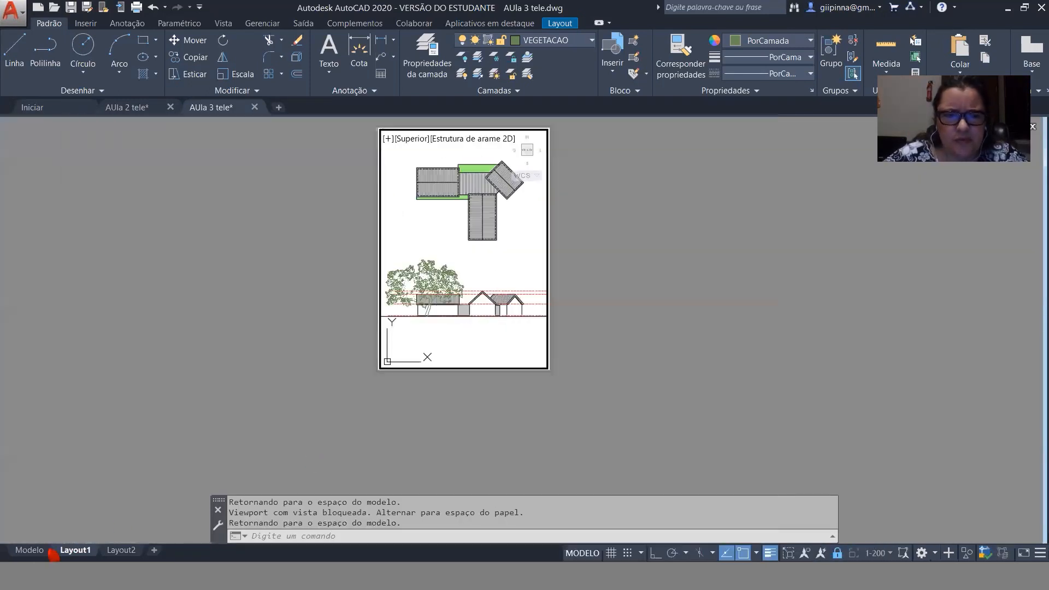
left_click(25, 550)
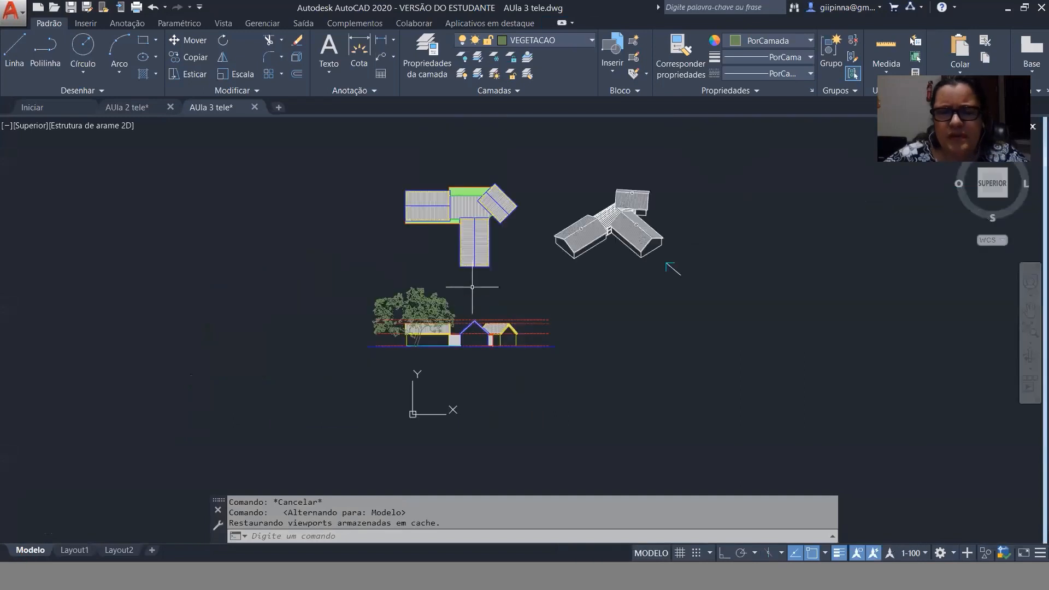
scroll(673, 240, "up", 6)
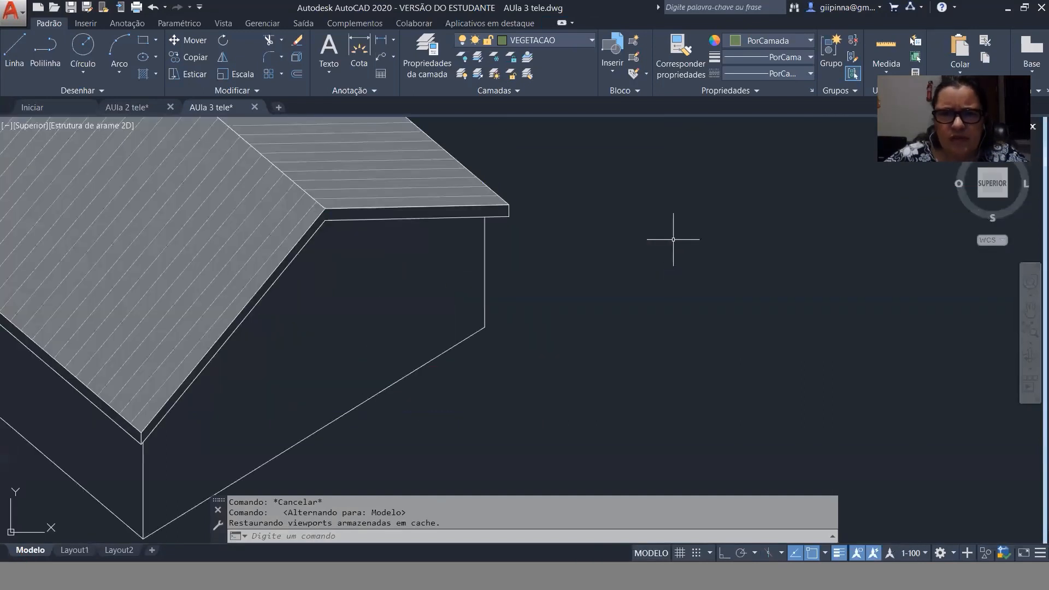
scroll(667, 271, "down", 2)
scroll(663, 269, "down", 2)
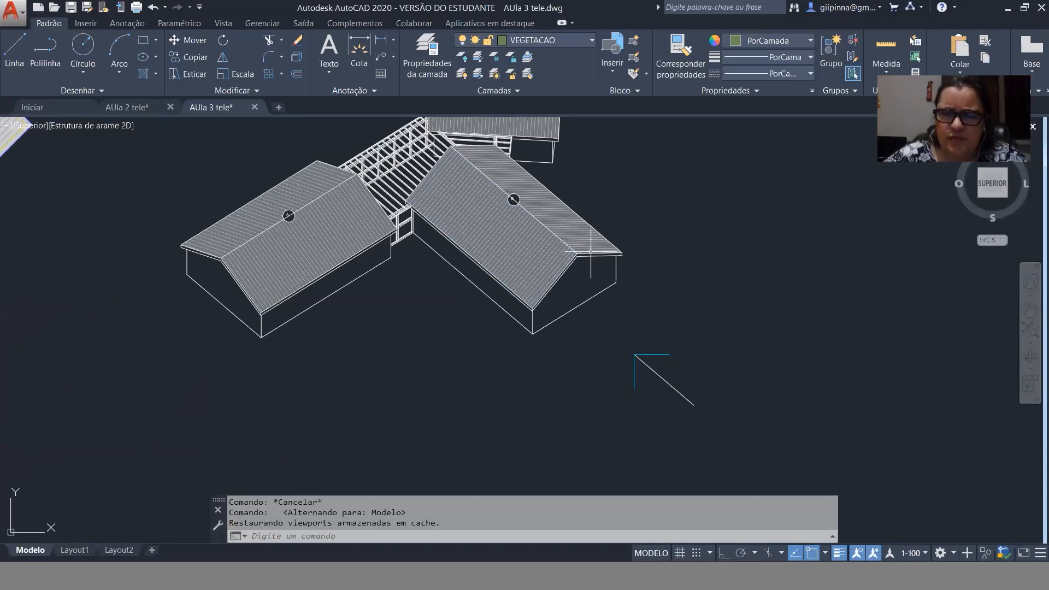
scroll(759, 335, "down", 5)
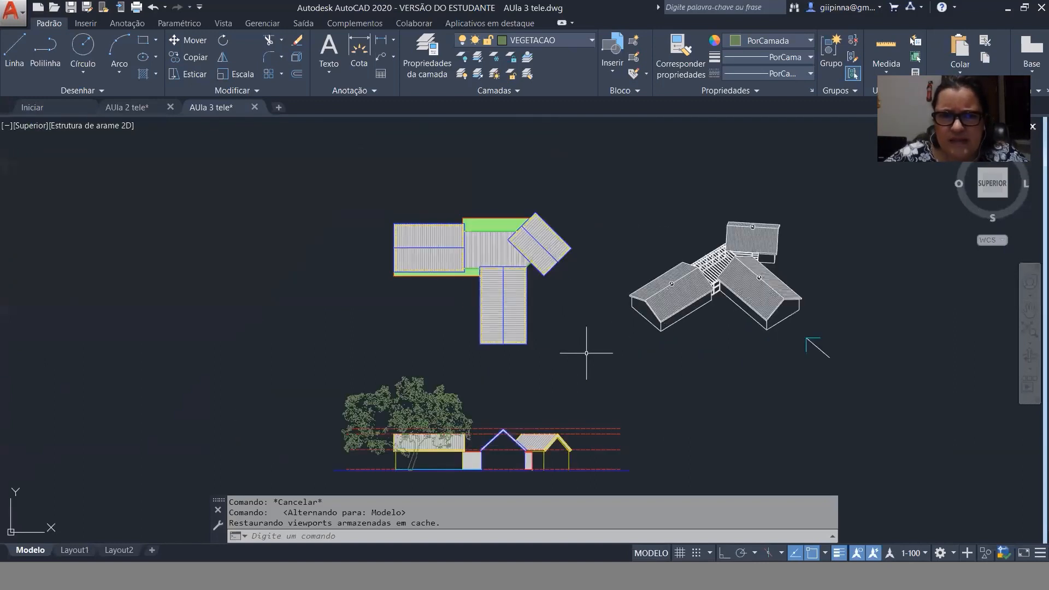
Draw vertical construction lines through the front house's roof ridge and both wall corners in plan, and follow them down to the elevation.
scroll(585, 348, "up", 6)
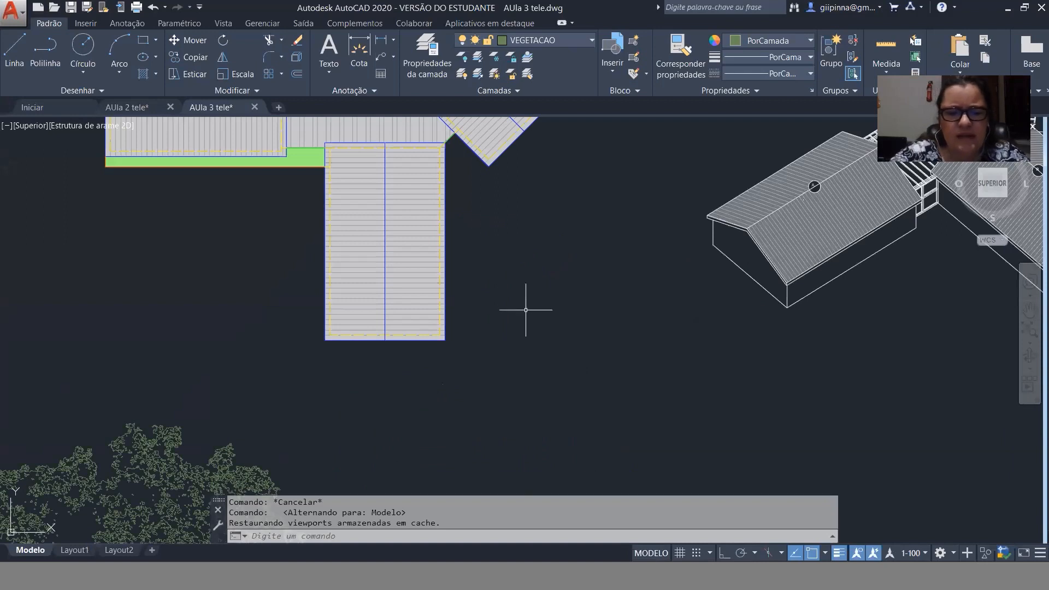
type("xl")
key("Return")
type("v")
key("Return")
scroll(532, 273, "up", 7)
left_click(537, 243)
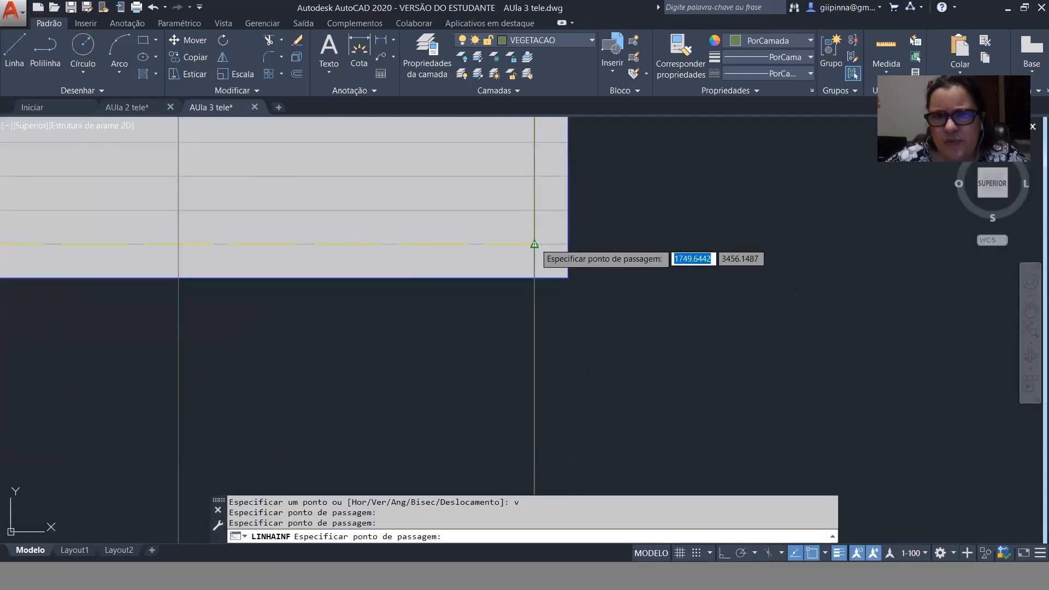
scroll(640, 283, "down", 5)
left_click(435, 272)
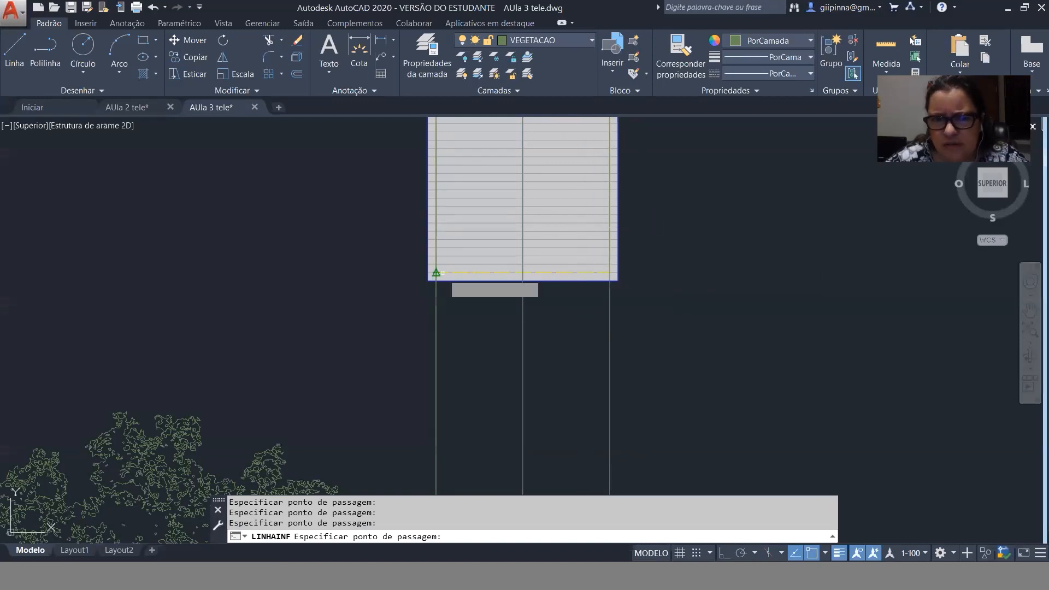
middle_click_drag(440, 276, 507, 423)
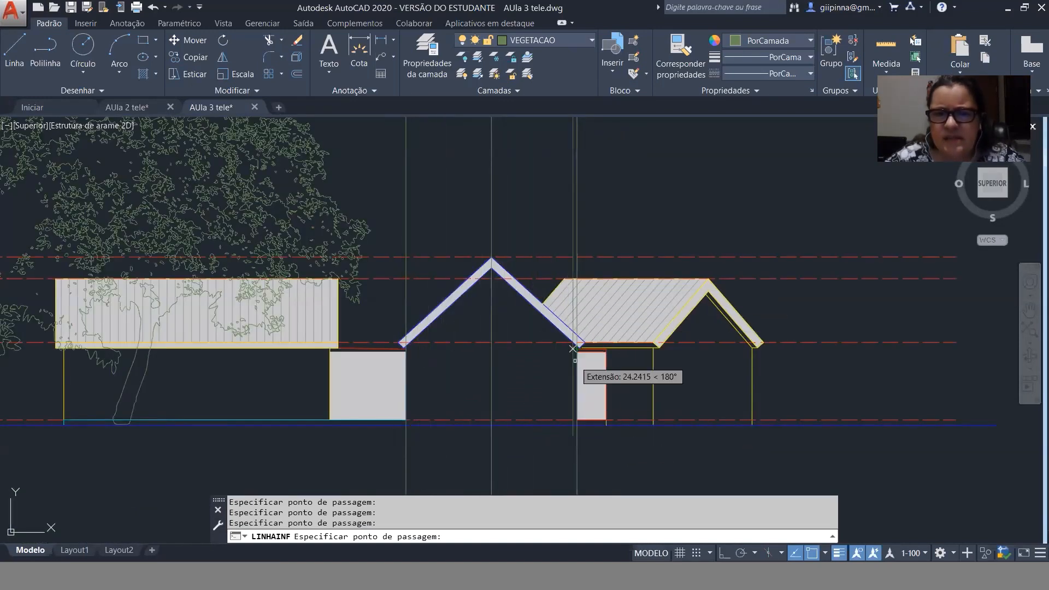
scroll(484, 459, "down", 8)
scroll(484, 372, "up", 6)
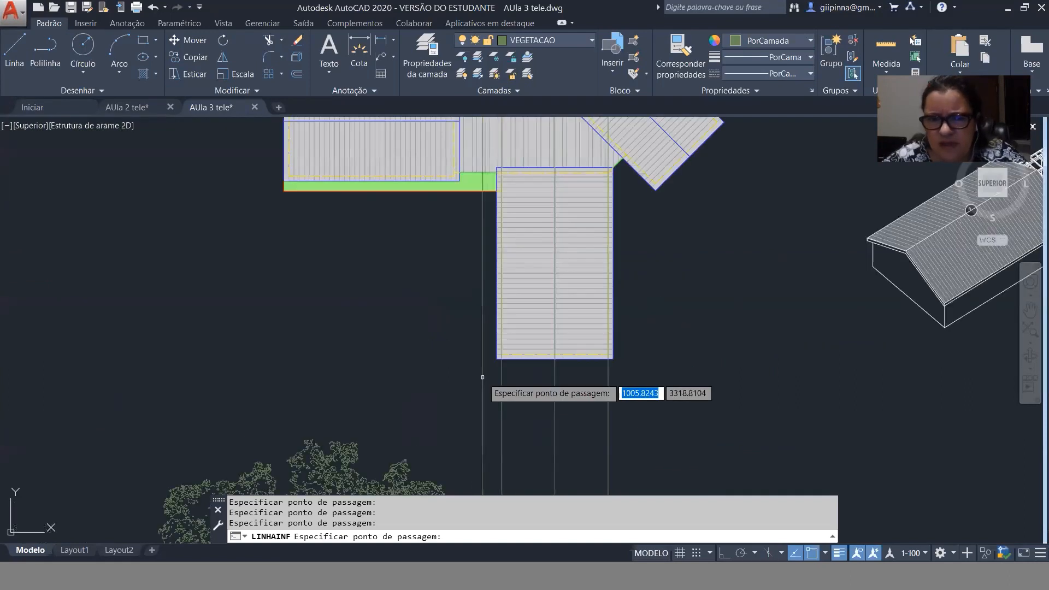
key("Escape")
key("Escape")
key("Escape")
key("Escape")
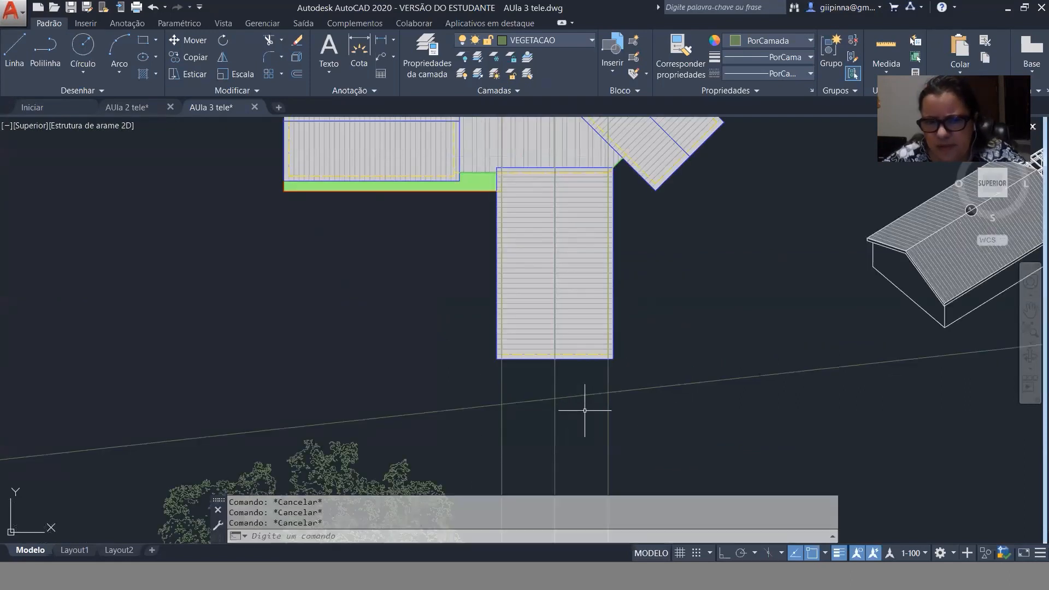
Erase the two outer construction lines through the wall corners, keeping the one along the ridge.
left_click(623, 401)
left_click(584, 418)
left_click(518, 407)
left_click(478, 427)
key("Delete")
Copy the ridge construction line from the ridge end to both outer roof corners of the front house in plan.
type("cp")
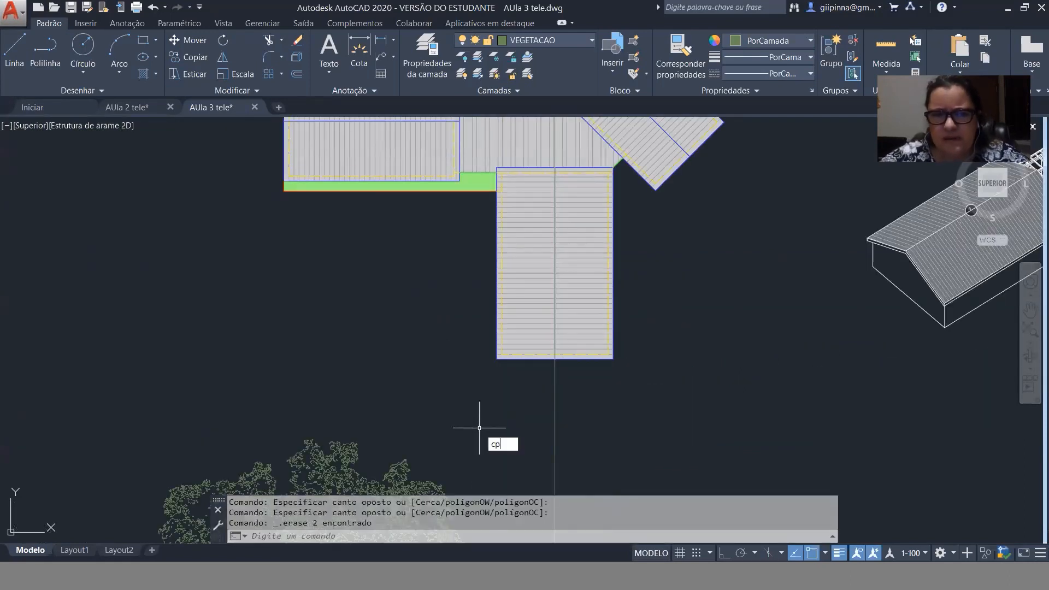
key("Return")
left_click(555, 386)
key("Return")
left_click(555, 359)
left_click(613, 359)
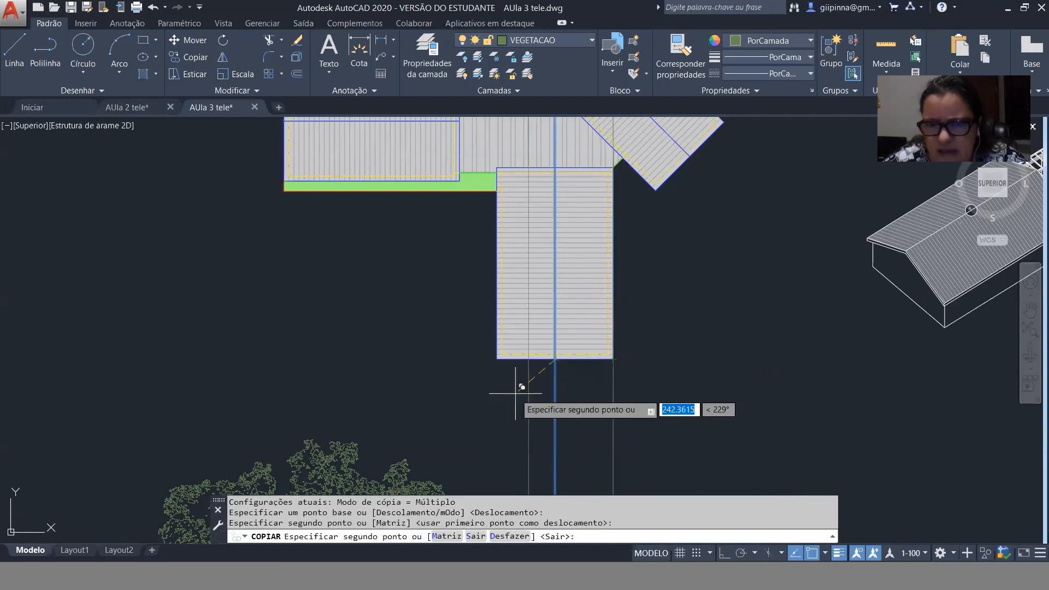
left_click(497, 359)
key("Escape")
key("Escape")
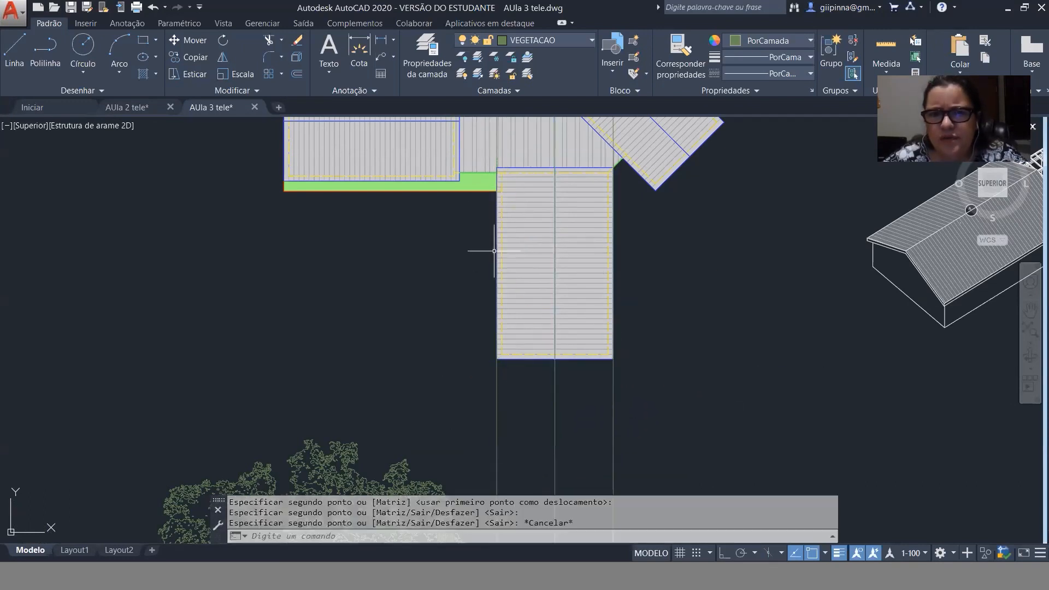
Check how the vertical construction lines from the roof plan align with the ridge and eaves in the front elevation.
scroll(485, 241, "up", 3)
scroll(459, 222, "down", 8)
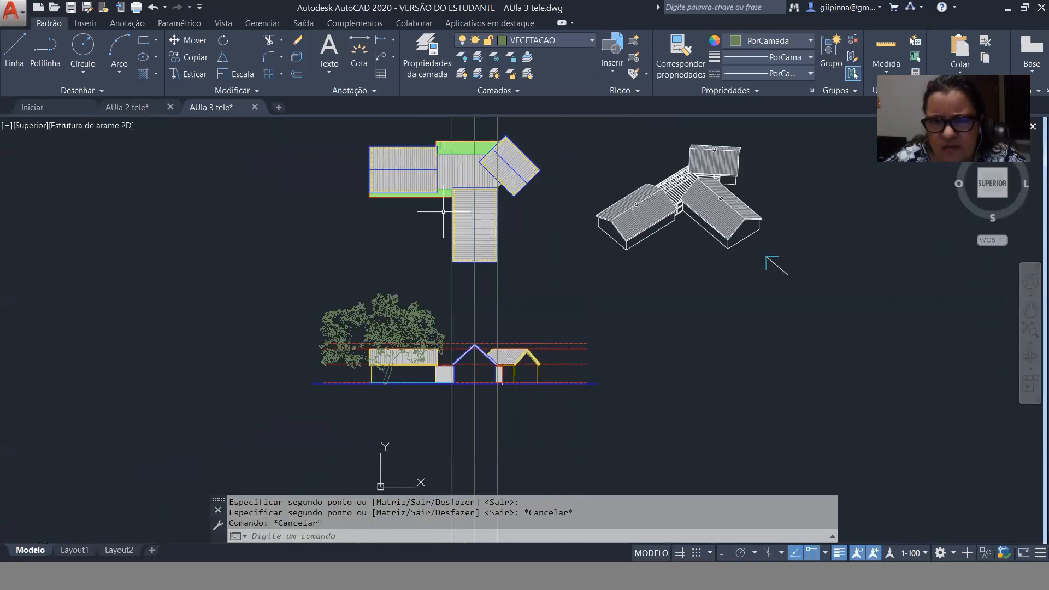
scroll(500, 257, "up", 5)
scroll(545, 219, "down", 4)
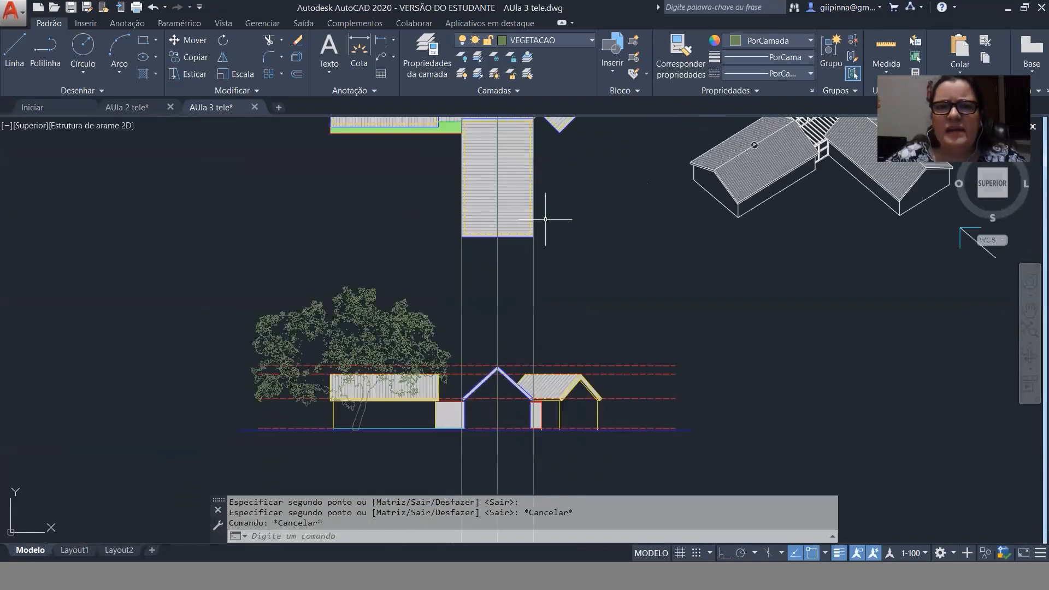
scroll(545, 219, "down", 2)
scroll(534, 324, "up", 8)
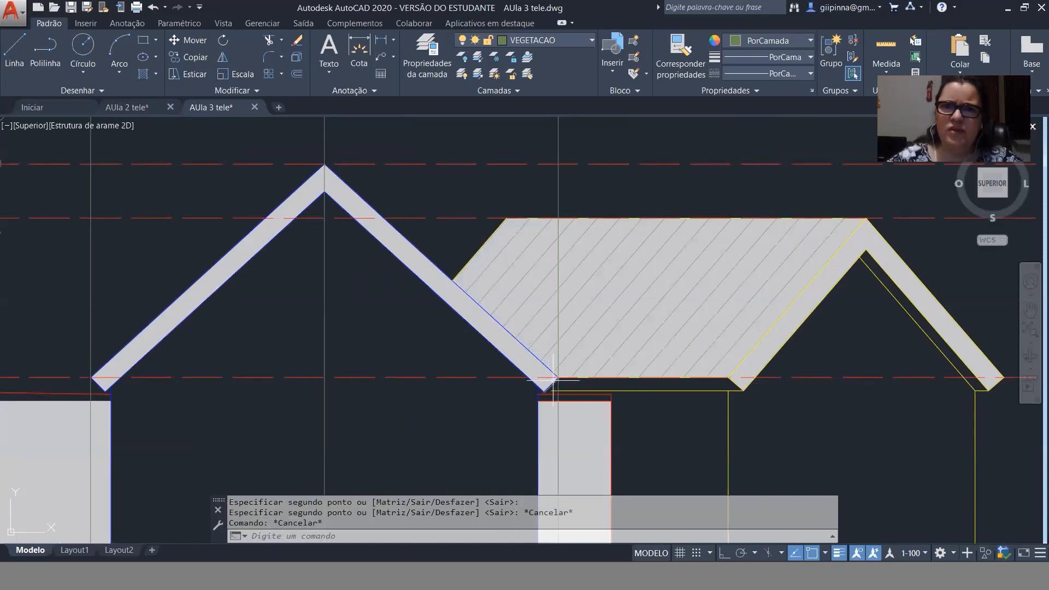
scroll(588, 278, "down", 2)
scroll(588, 279, "down", 4)
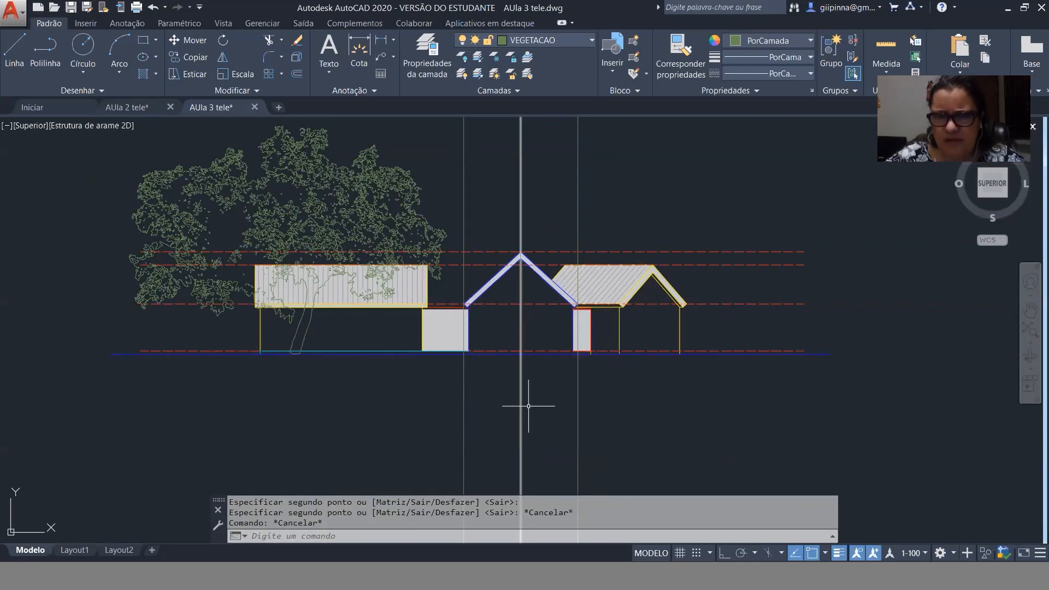
Erase the three vertical construction lines crossing the plan and the elevation.
left_click(607, 411)
left_click(374, 492)
key("Delete")
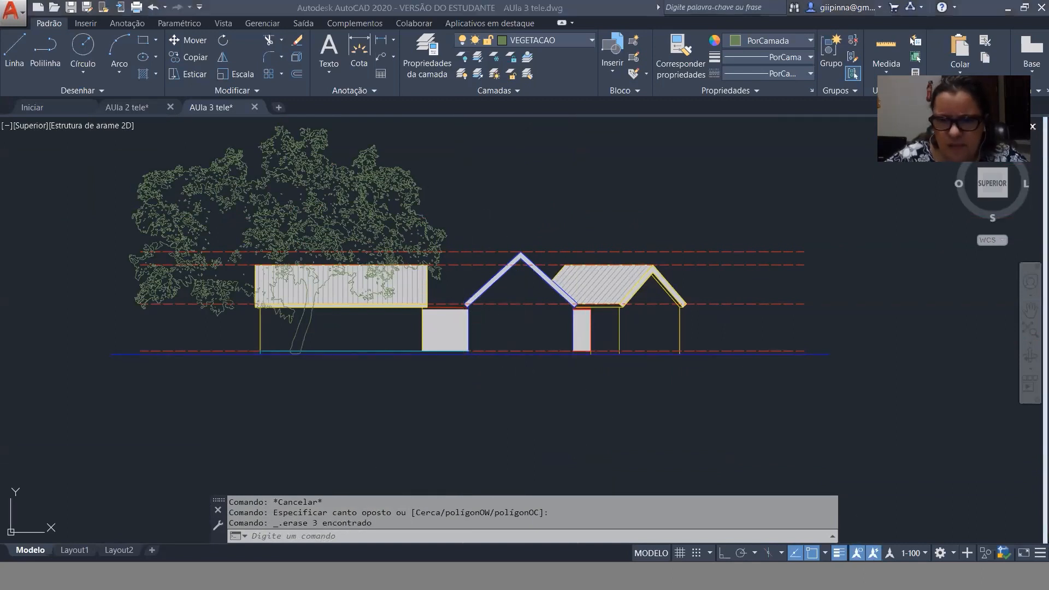
Switch to the SketchUp model and examine the houses and projection guide lines from the top view.
key("alt+Tab")
middle_click_drag(661, 185, 448, 461)
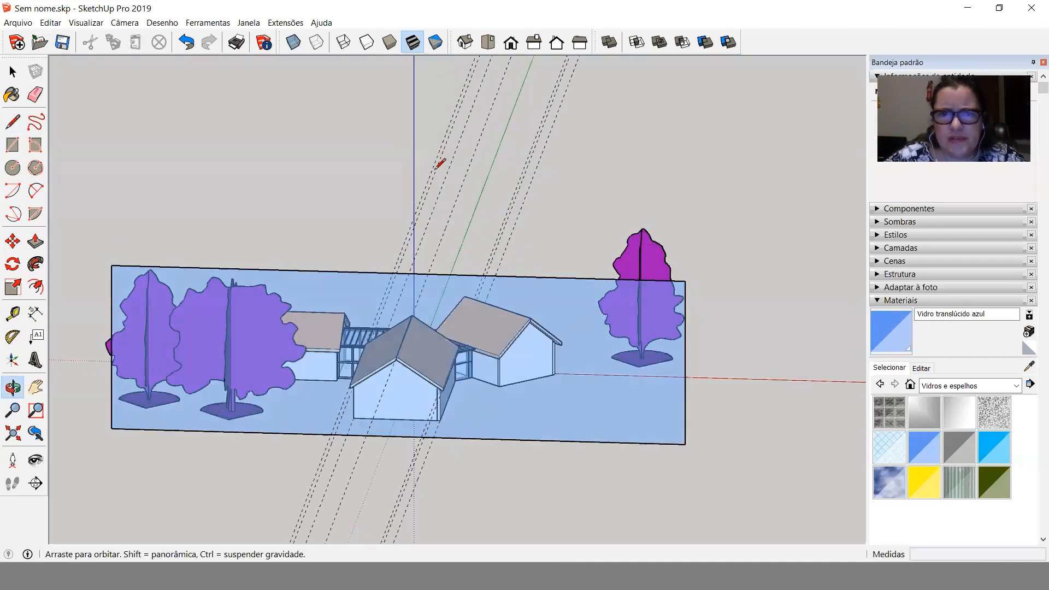
middle_click_drag(437, 164, 477, 241)
scroll(232, 429, "up", 3)
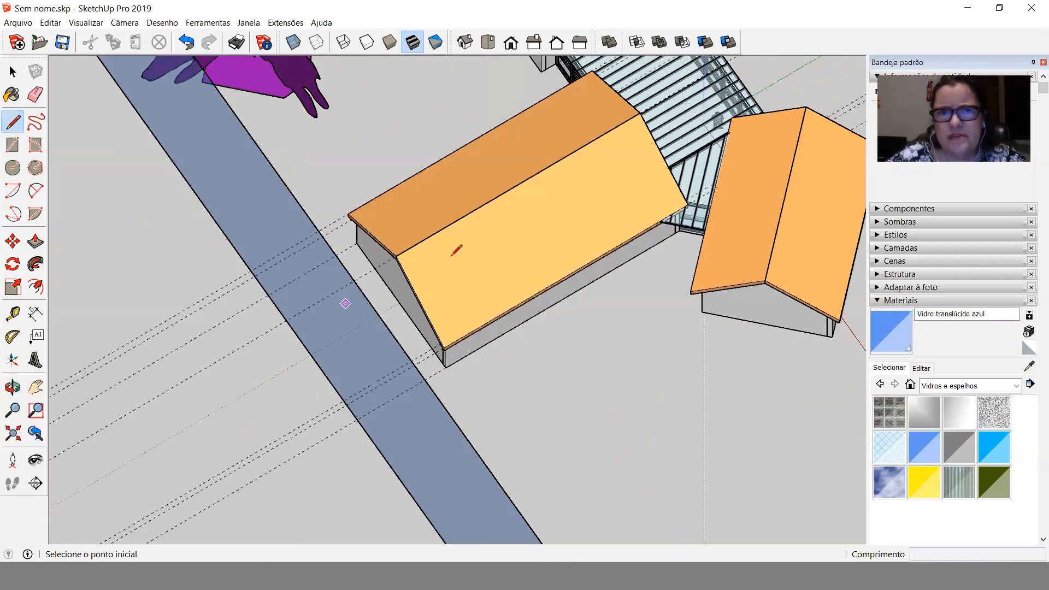
left_click(488, 42)
scroll(503, 111, "down", 5)
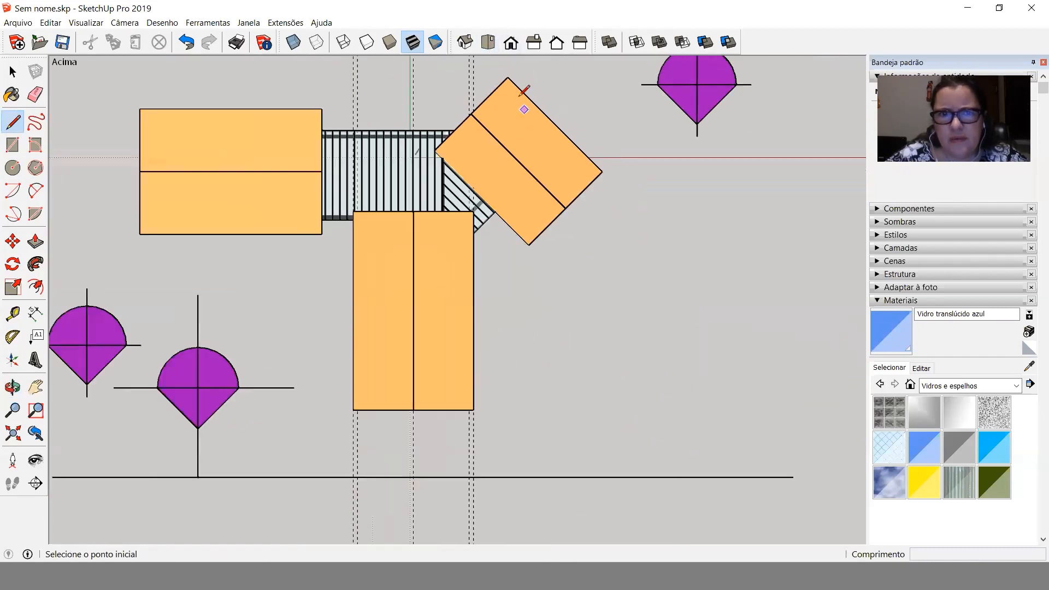
scroll(470, 288, "up", 4)
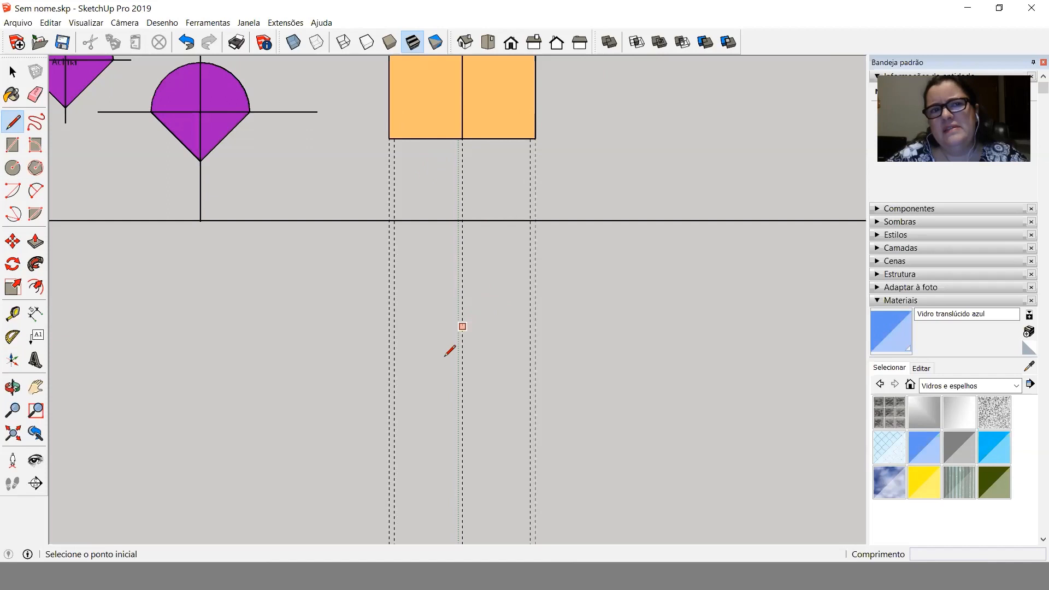
Examine in perspective how the dashed guide lines from the front house cross the vertical projection plane.
scroll(453, 355, "down", 3)
scroll(448, 363, "up", 2)
middle_click_drag(519, 189, 600, 408)
scroll(581, 329, "up", 5)
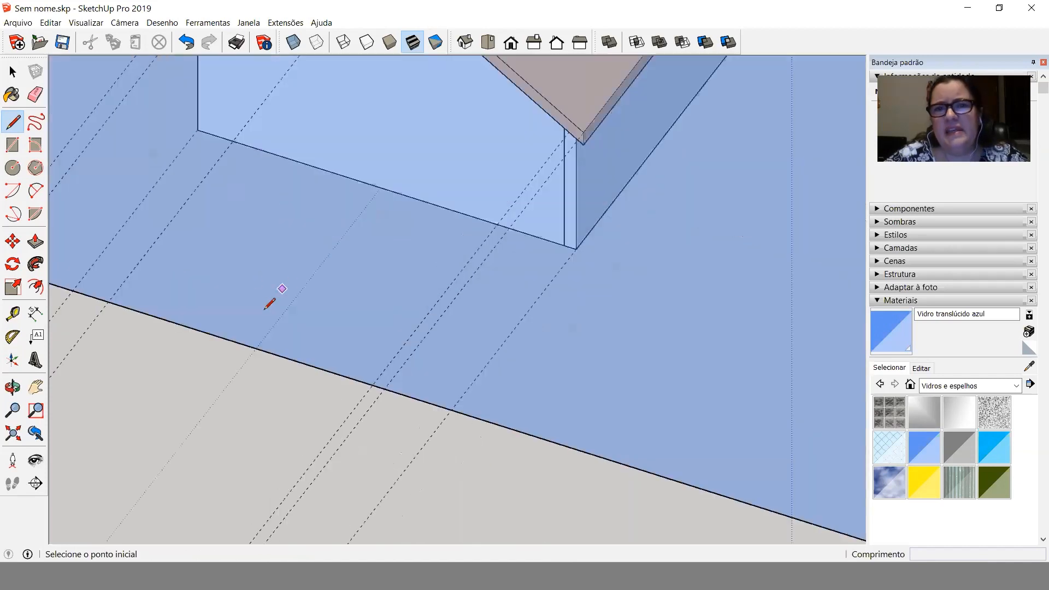
scroll(431, 300, "down", 5)
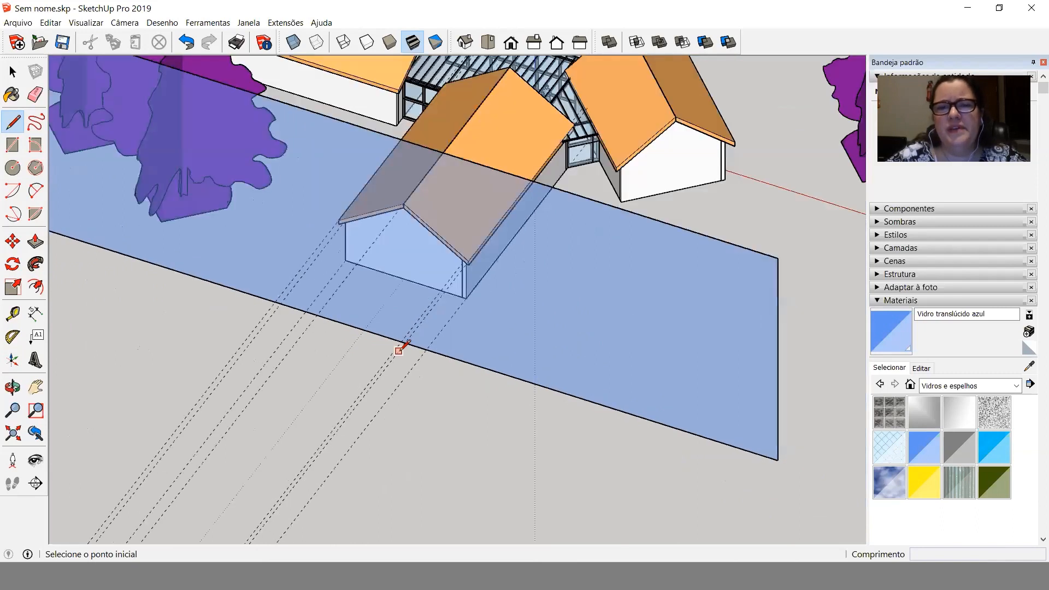
Switch back to AutoCAD and compare the roof plan in AUla 2 tele with the front elevation in AUla 3 tele.
key("alt+Tab")
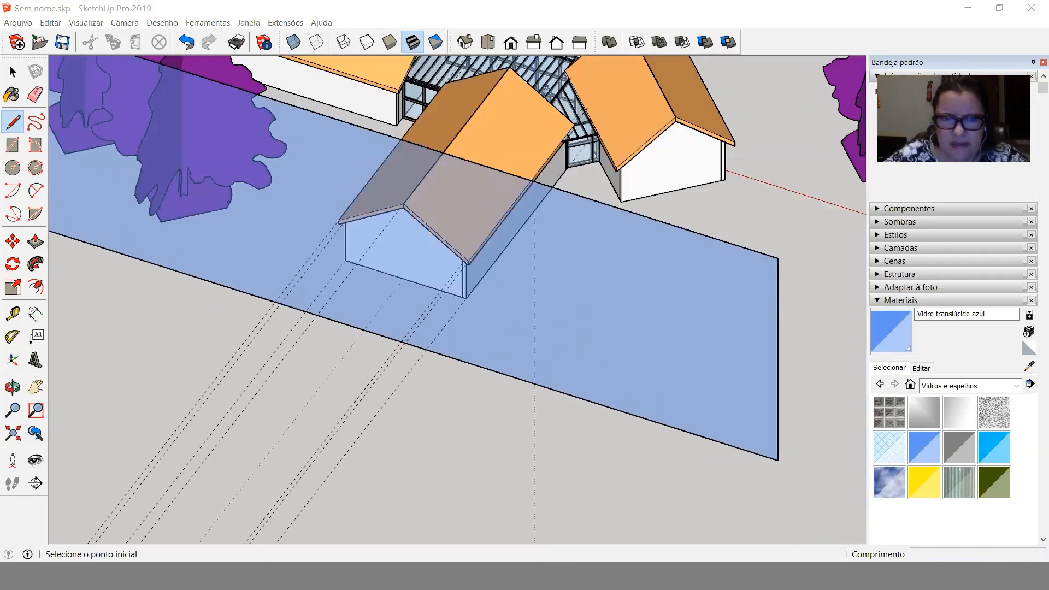
left_click(275, 538)
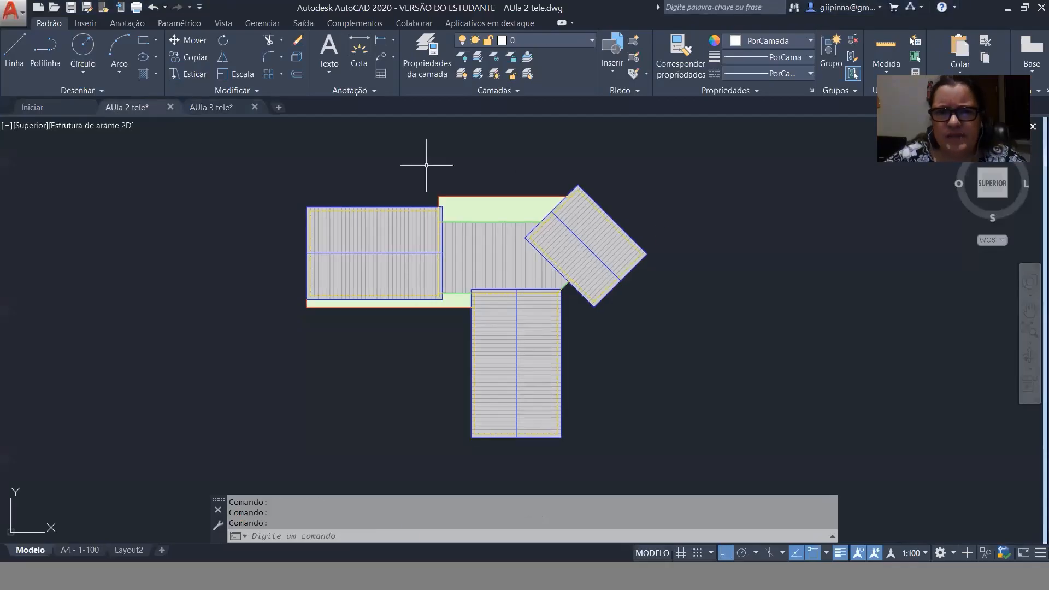
scroll(469, 182, "down", 2)
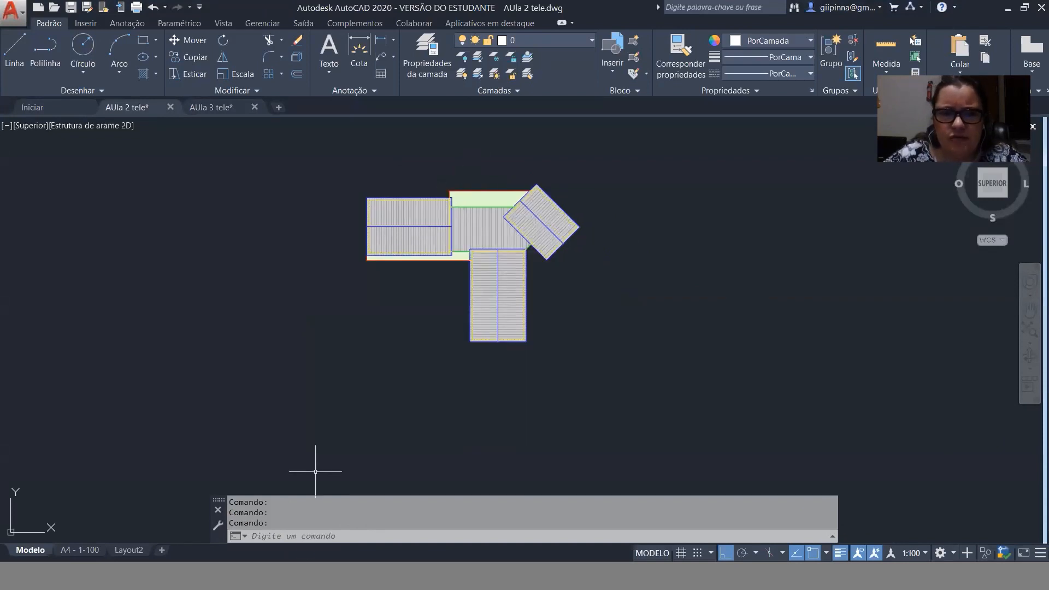
left_click(237, 110)
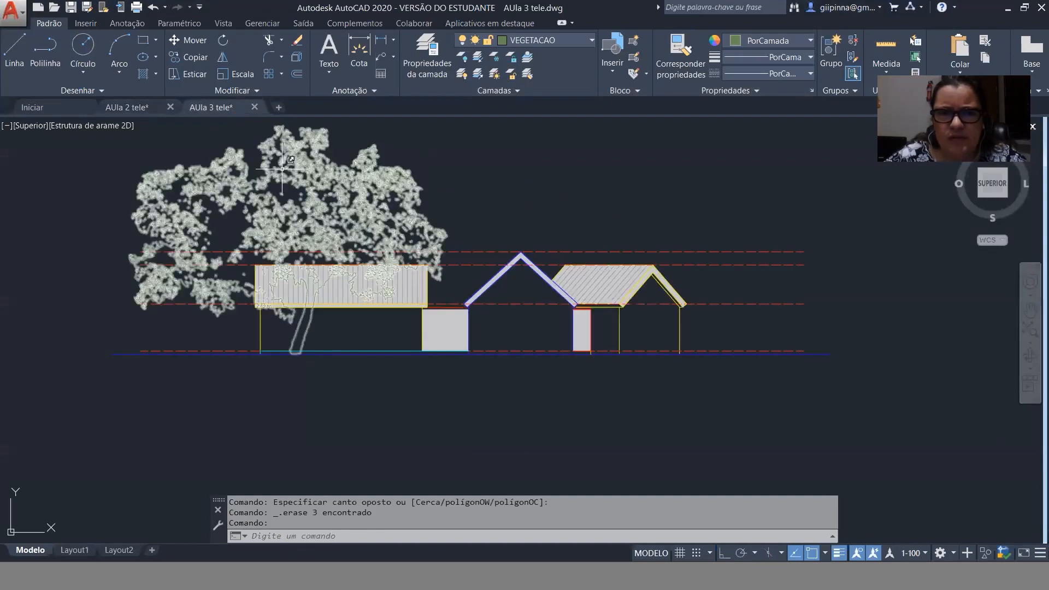
scroll(831, 277, "up", 2)
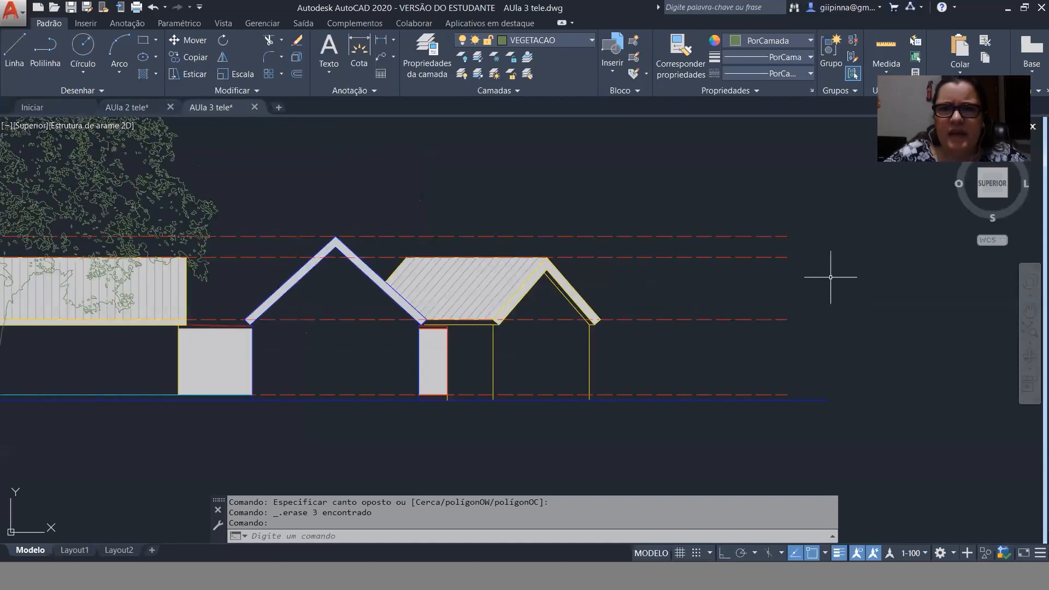
Highlight the horizontal dashed height lines and the ground line of the elevation, and clear the selection.
left_click(795, 394)
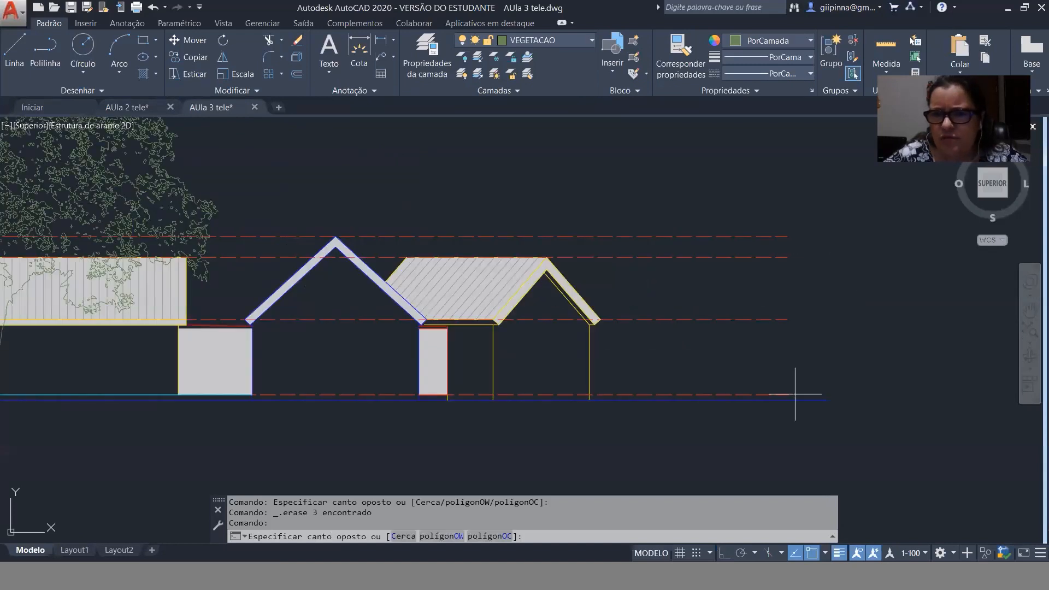
left_click(735, 182)
left_click(761, 182)
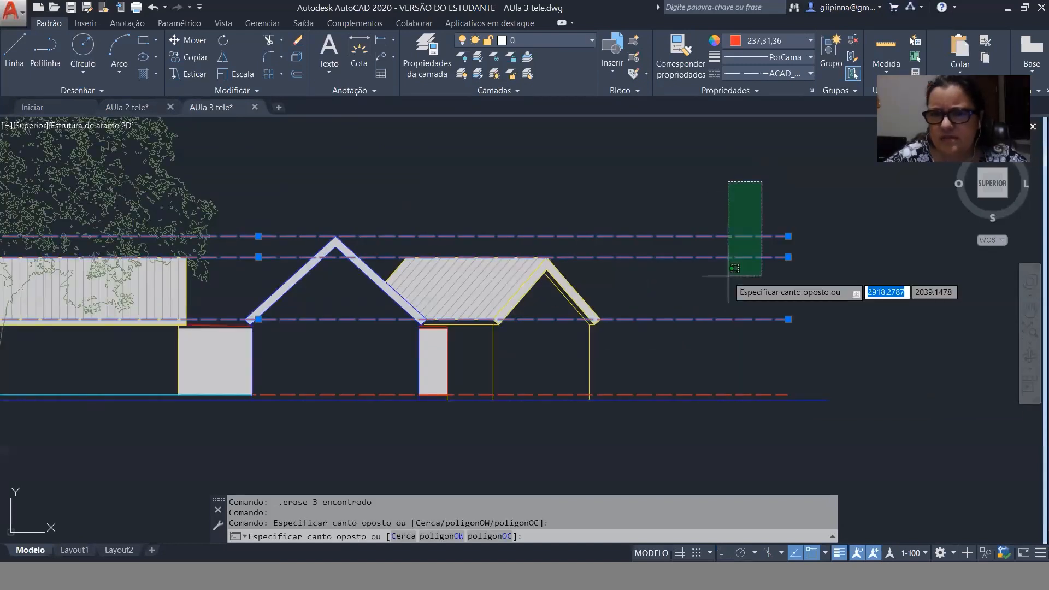
left_click(660, 426)
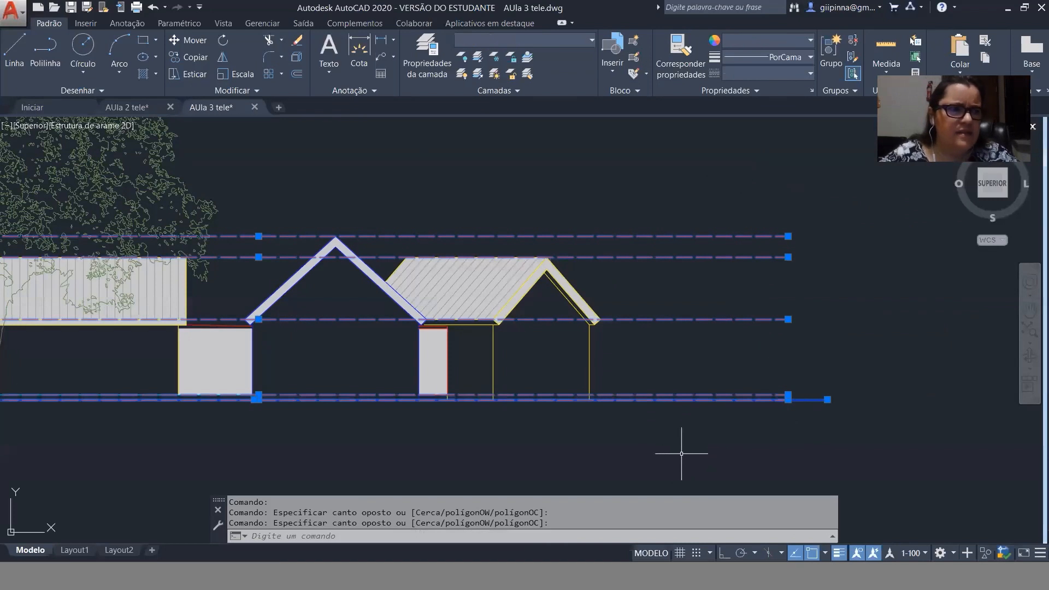
key("Escape")
key("Escape")
key("Escape")
scroll(724, 364, "down", 3)
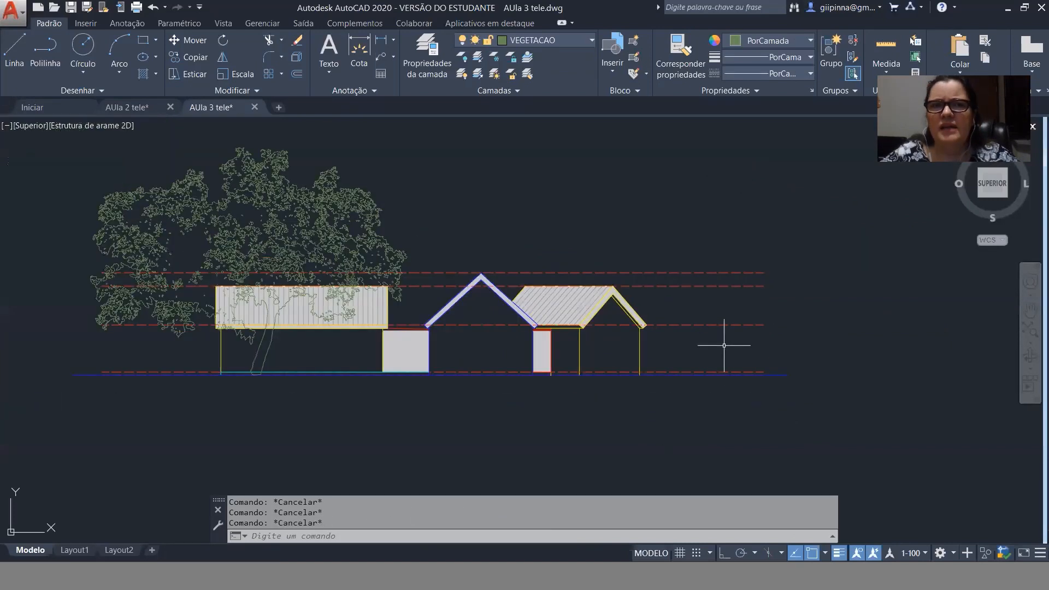
Measure the height from the ground line to the front house's ridge line with DIST, checking the plan and the 3D view.
scroll(700, 339, "up", 2)
middle_click_drag(699, 339, 747, 305)
scroll(746, 304, "up", 2)
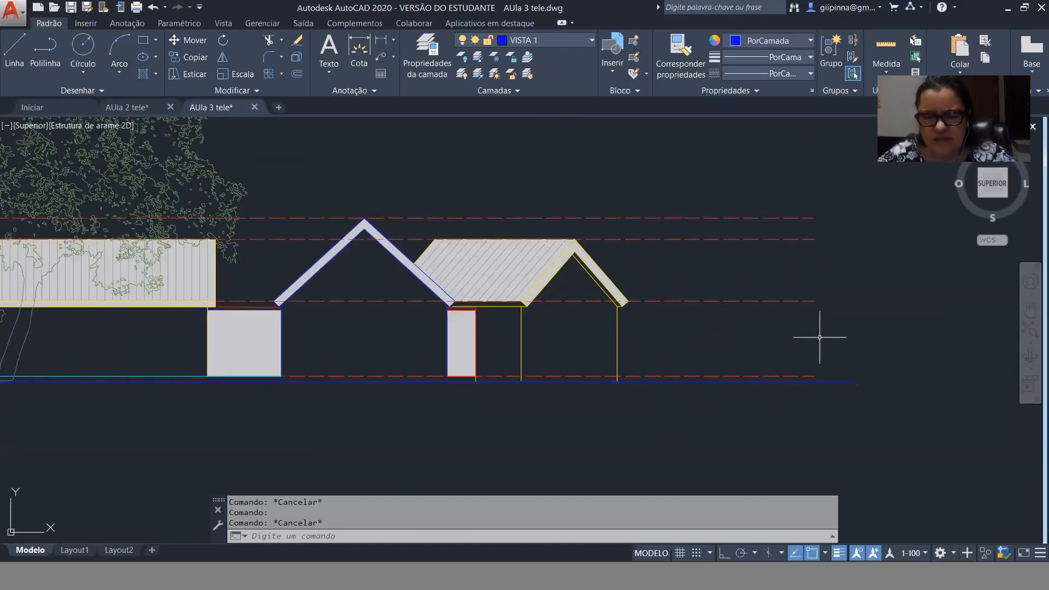
type("dist")
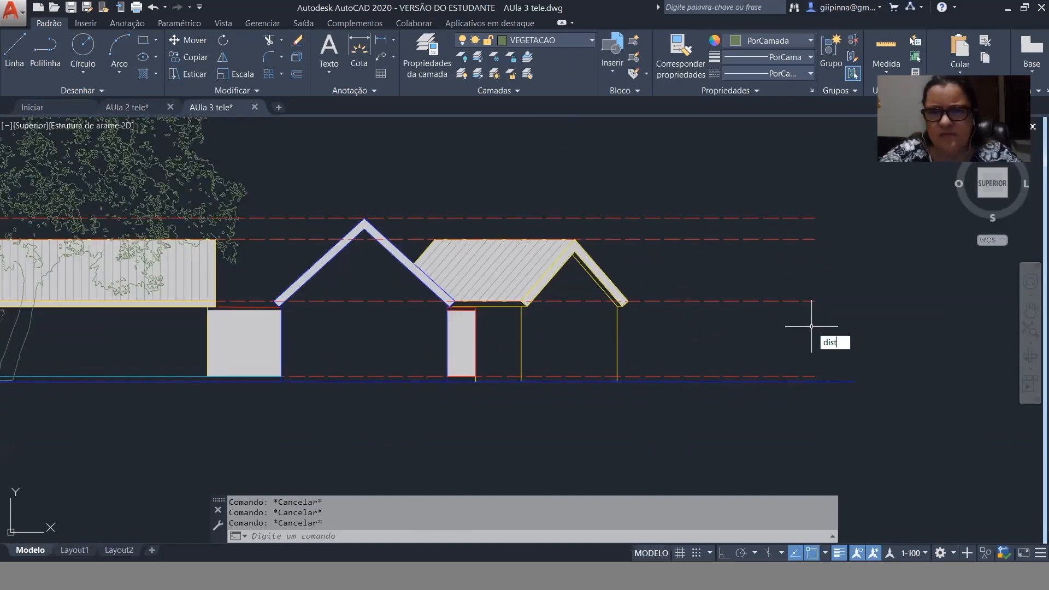
key("Return")
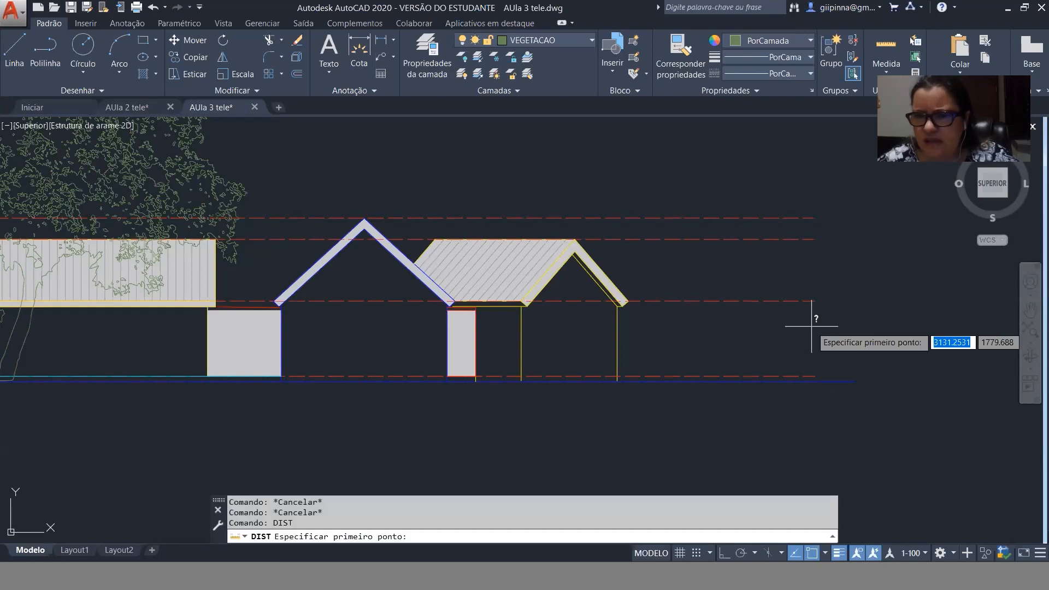
left_click(790, 381)
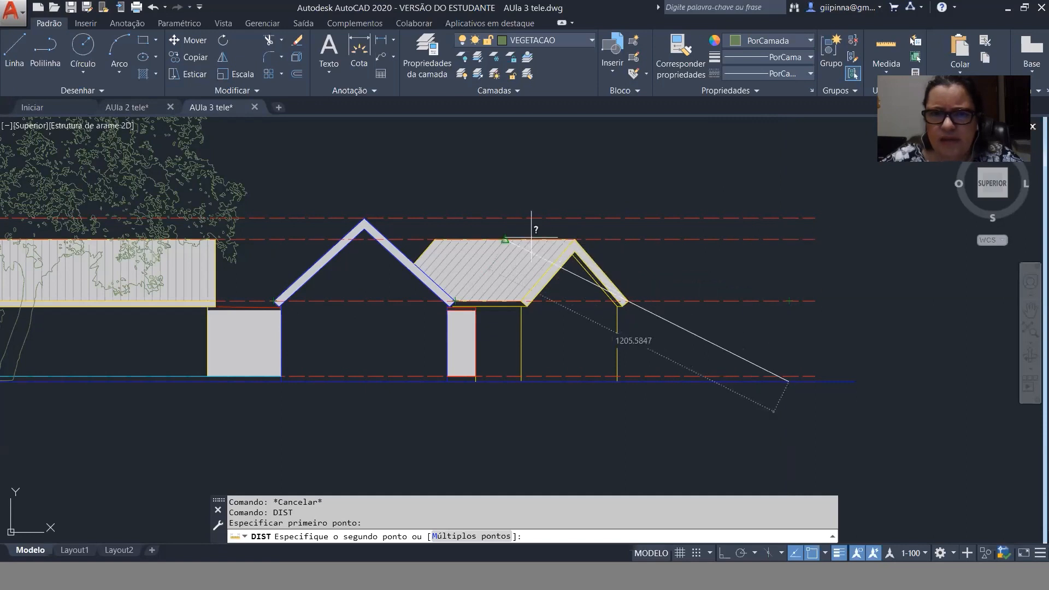
scroll(668, 457, "down", 5)
scroll(681, 404, "up", 2)
scroll(683, 402, "up", 2)
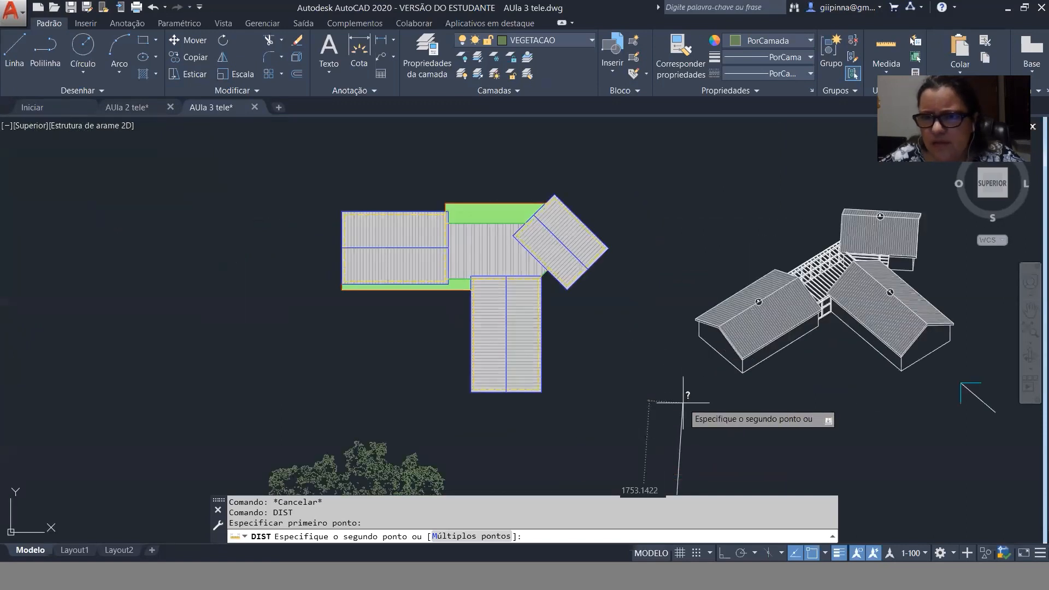
scroll(950, 221, "up", 4)
scroll(915, 376, "up", 2)
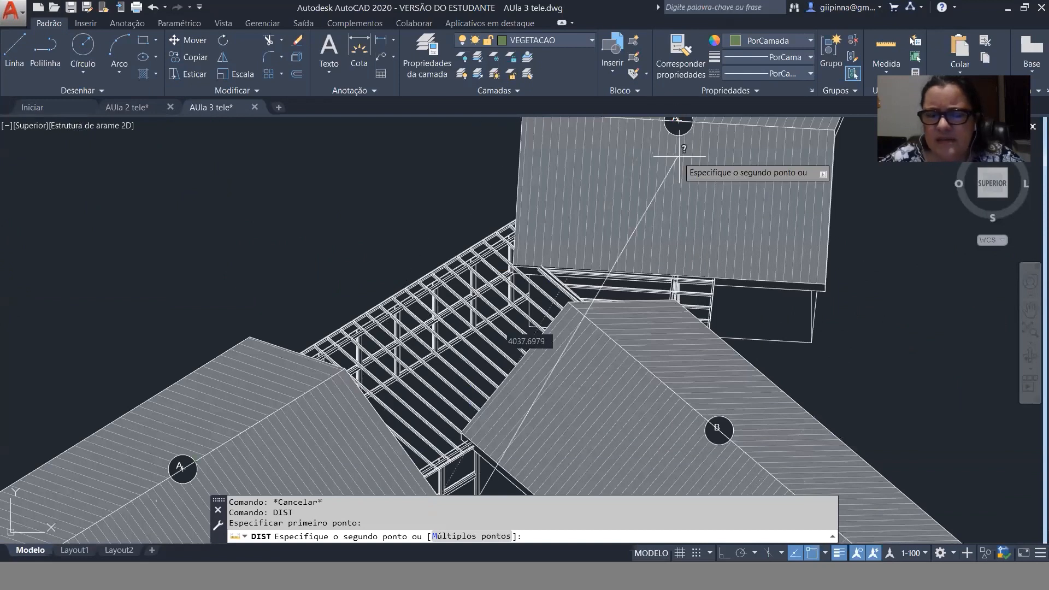
scroll(712, 200, "down", 5)
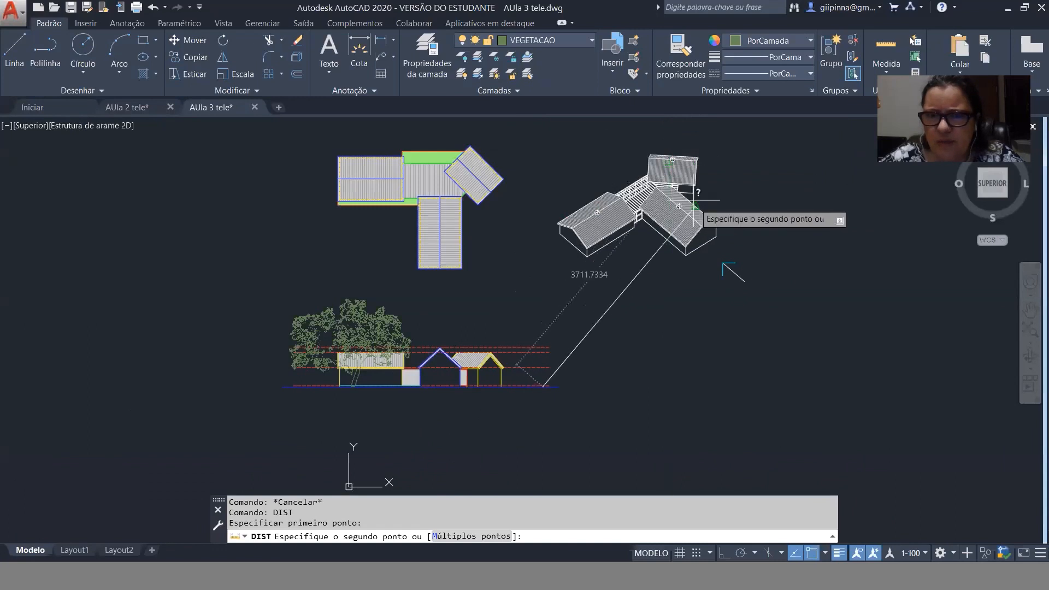
scroll(579, 342, "up", 6)
scroll(655, 216, "down", 3)
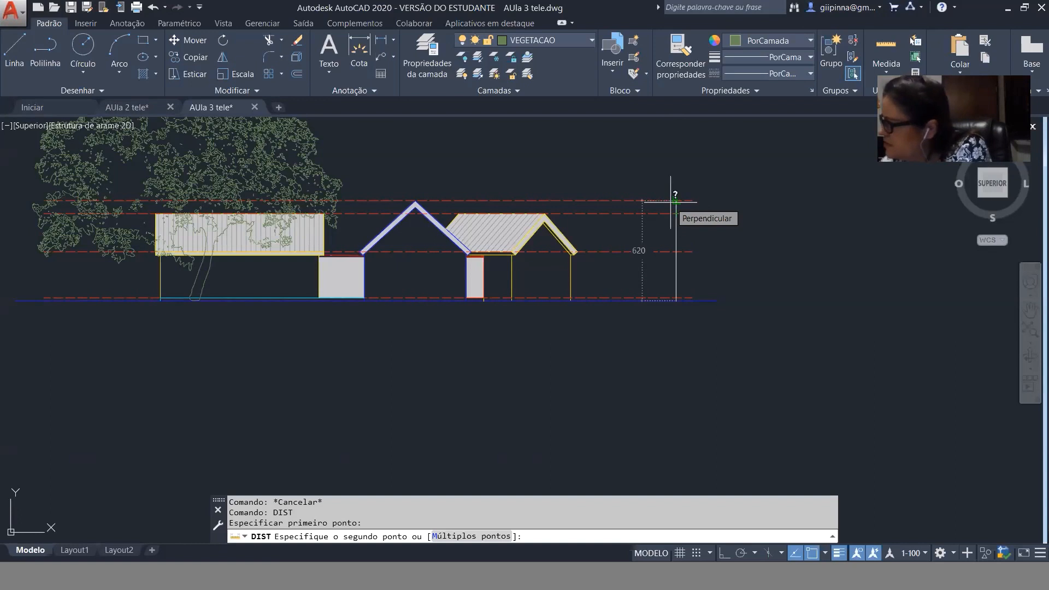
key("Escape")
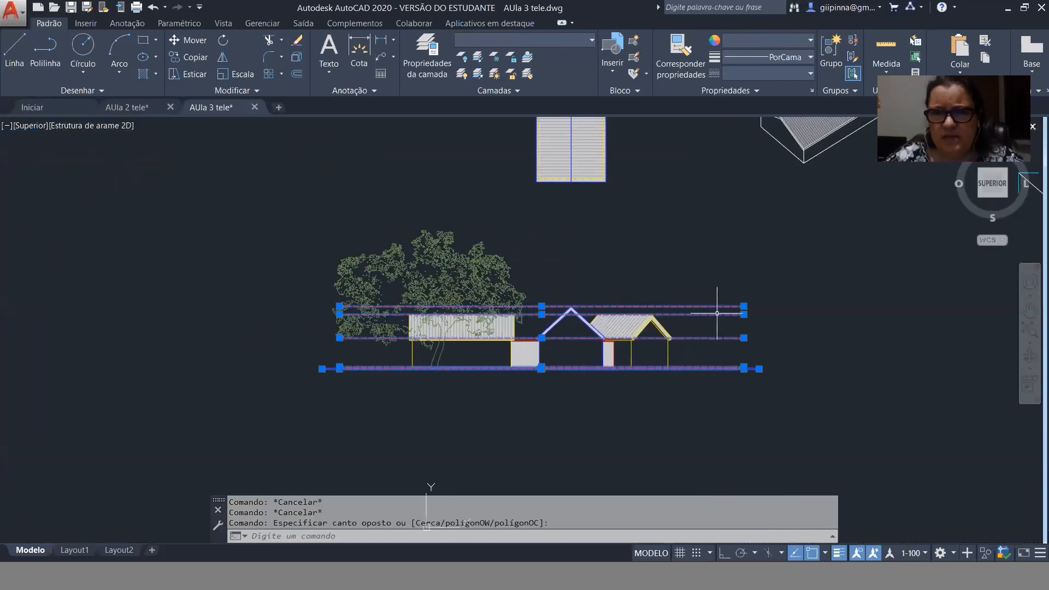
Clear the selected height lines and examine the elevation's lineweights in Layout1.
key("Escape")
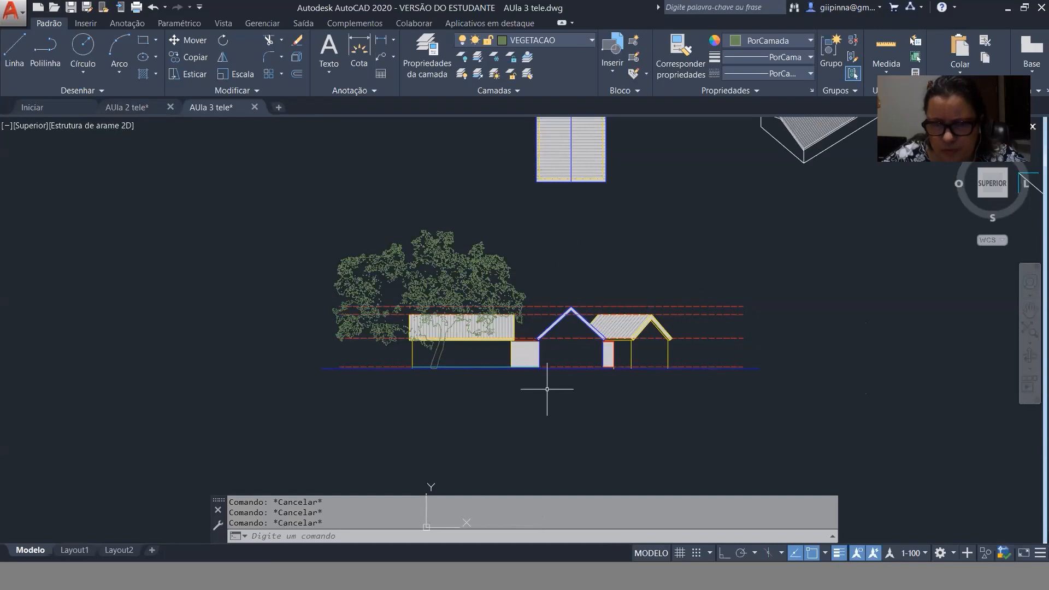
scroll(465, 437, "down", 2)
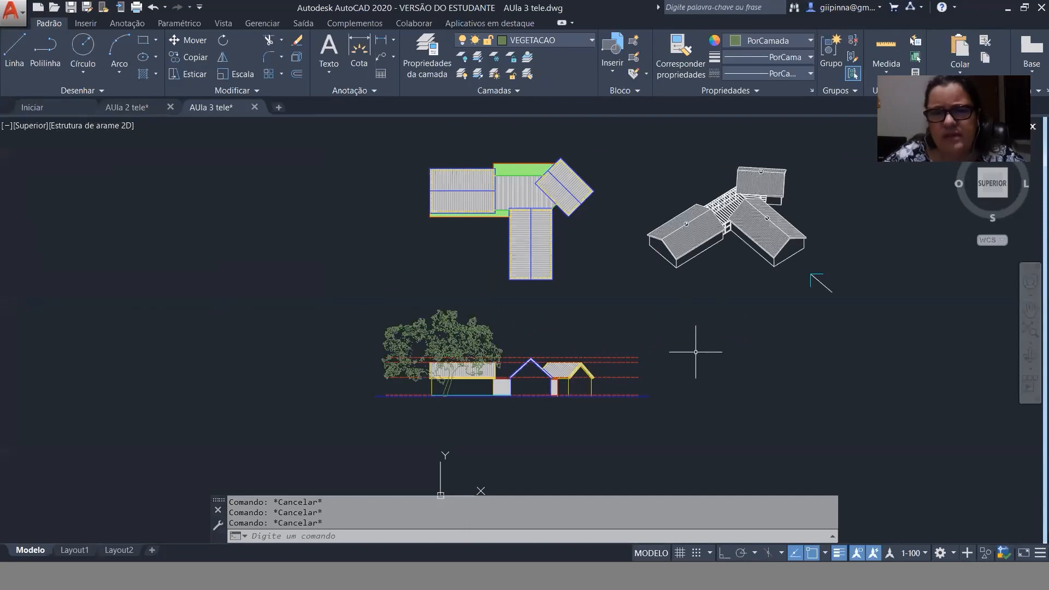
scroll(552, 413, "up", 3)
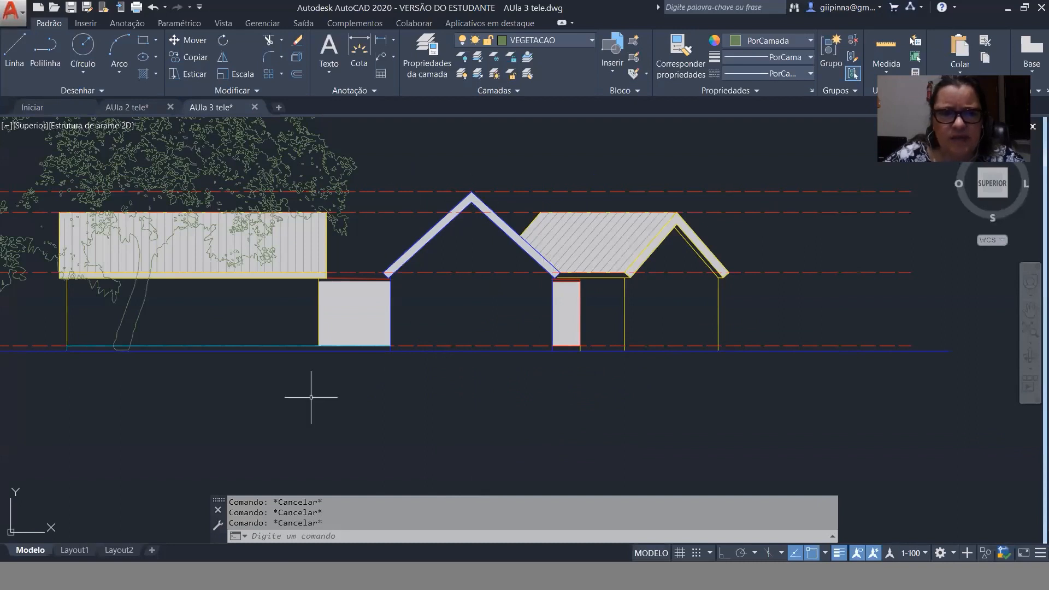
left_click(74, 550)
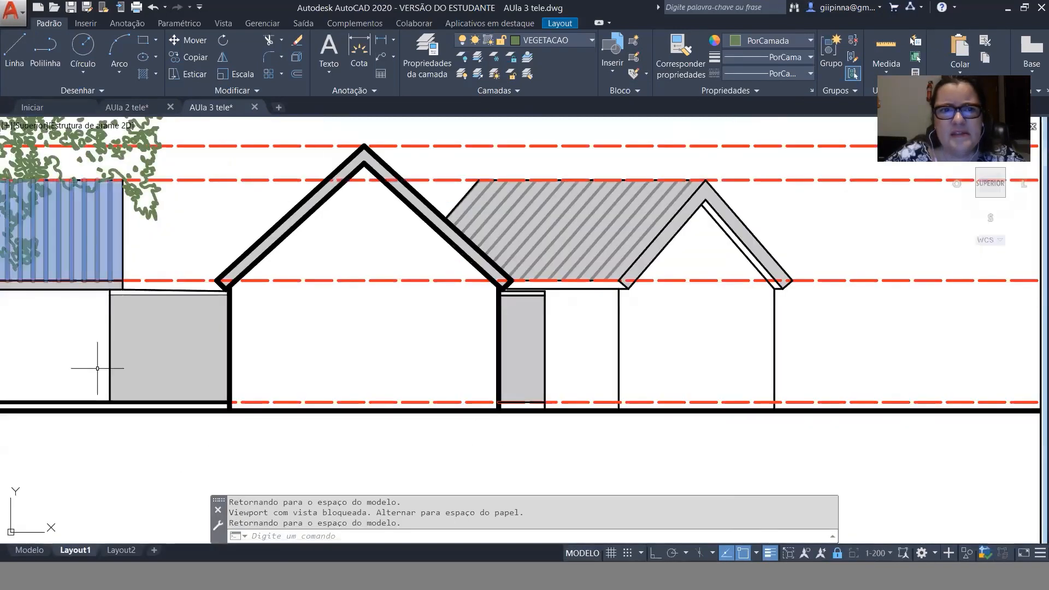
middle_click_drag(509, 330, 600, 337)
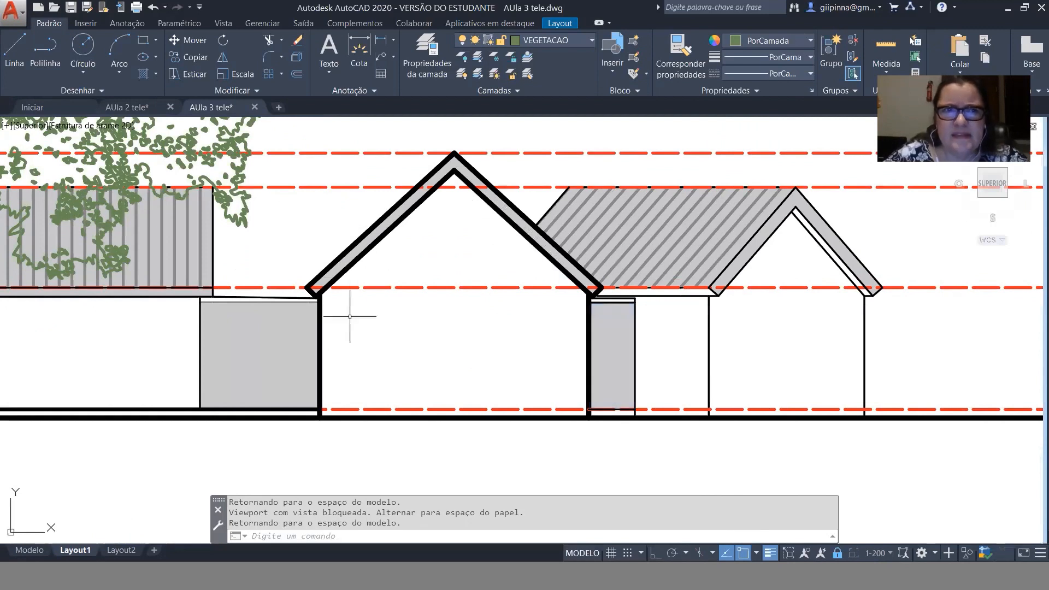
Highlight the green paved area behind the connecting roof in the AUla 2 tele plan, and clear the selection.
left_click(136, 107)
scroll(436, 211, "up", 2)
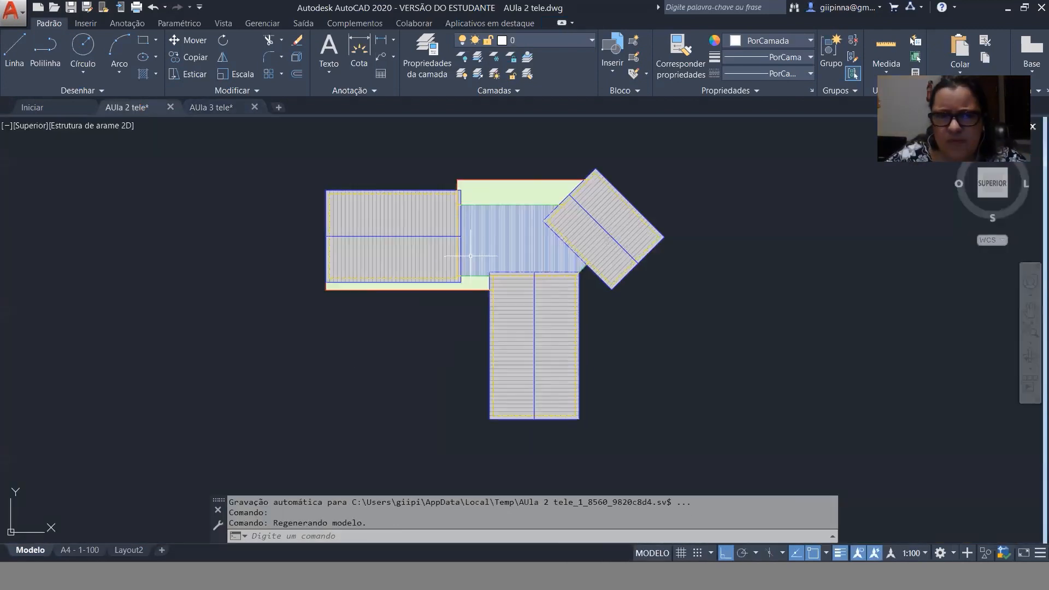
left_click(495, 183)
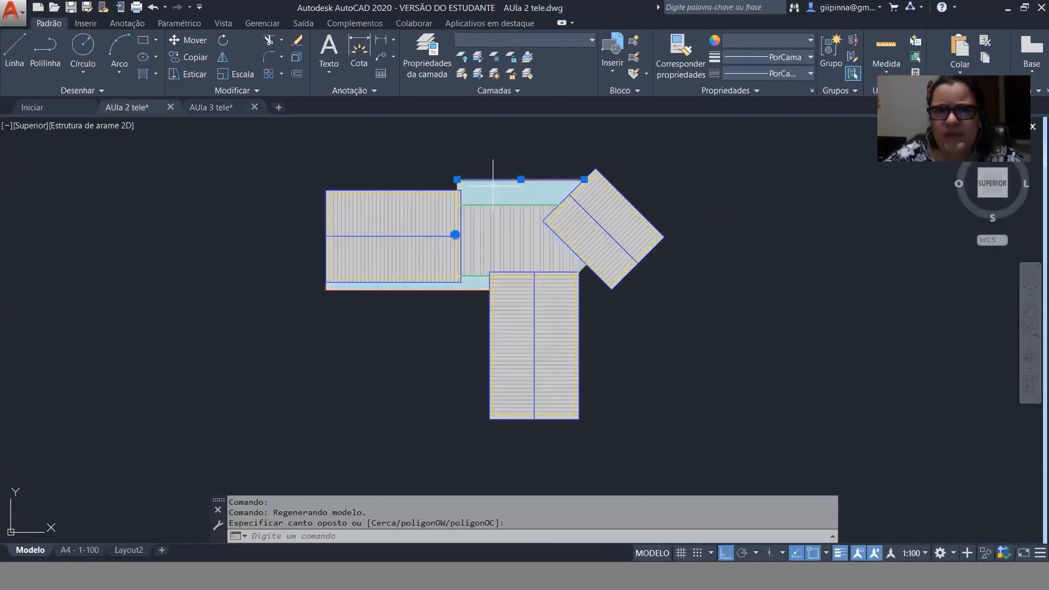
key("Escape")
key("Escape")
key("Escape")
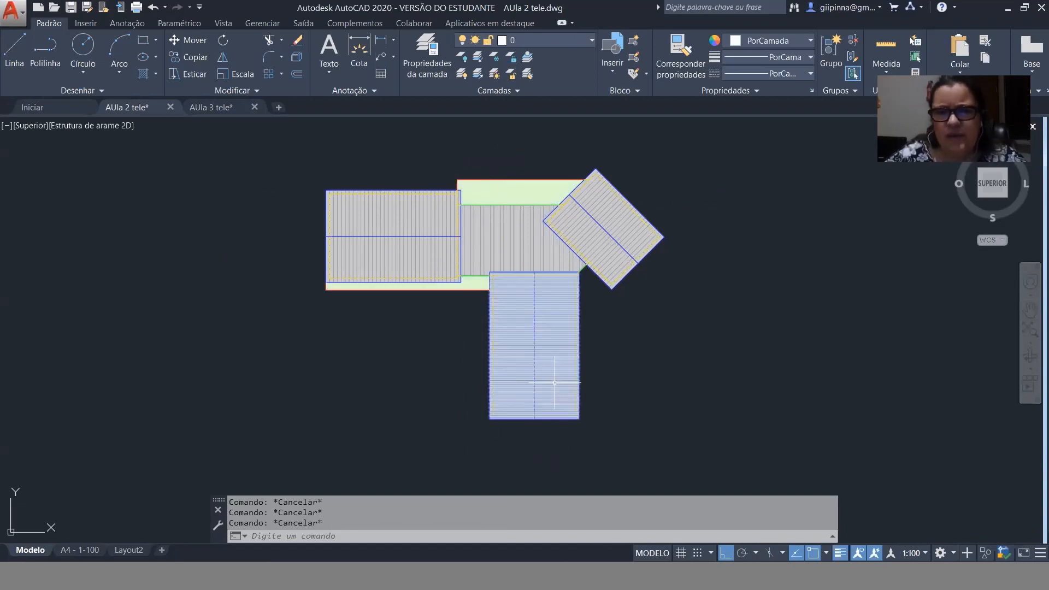
Return to AUla 3 tele, highlight the thick ground line in the layout's elevation, and clear the selection.
left_click(225, 108)
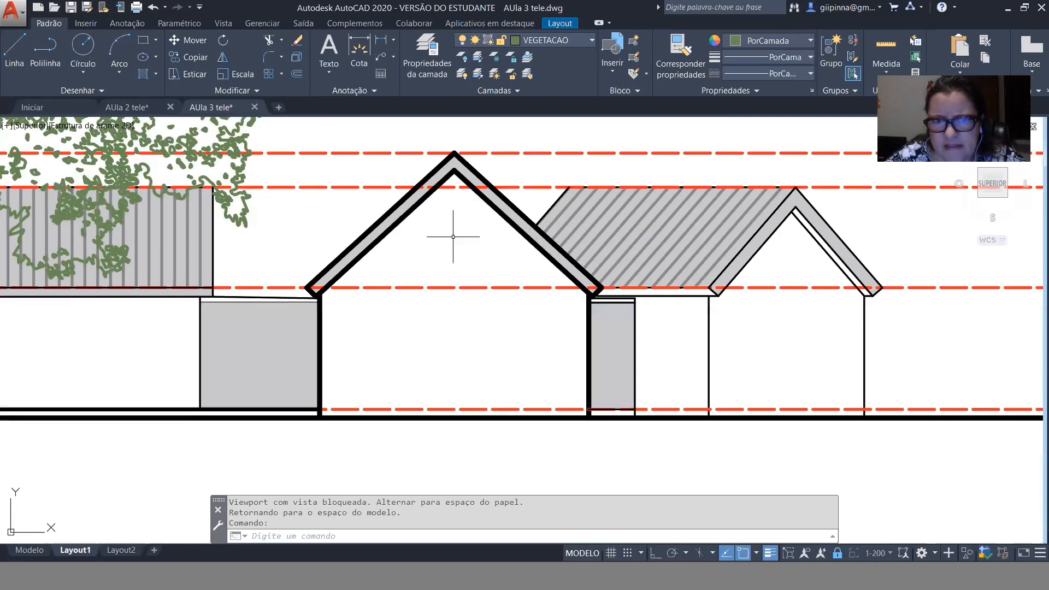
left_click(285, 420)
left_click(281, 427)
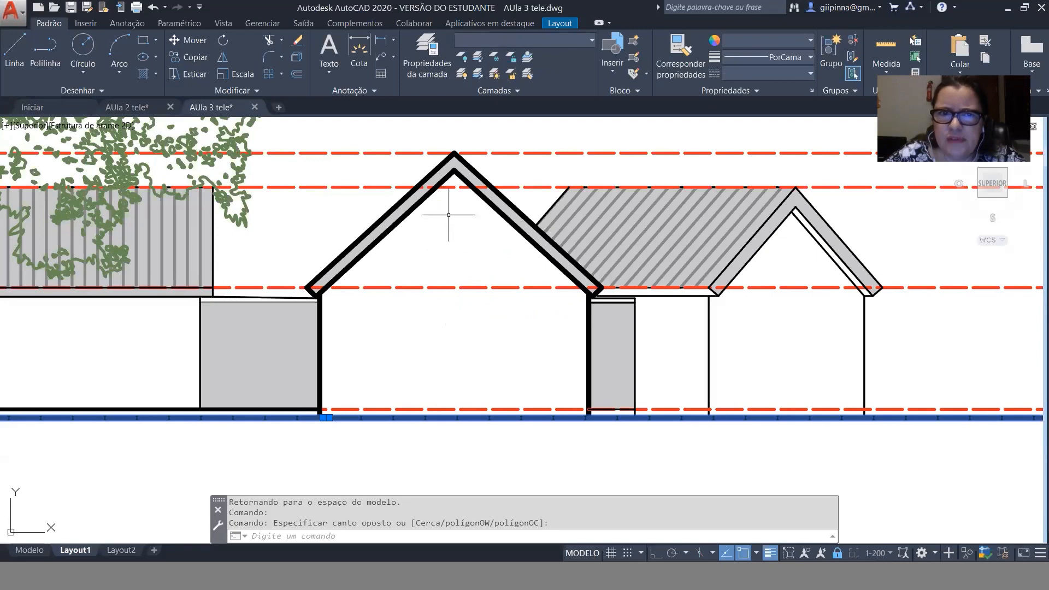
key("Escape")
key("Escape")
key("Escape")
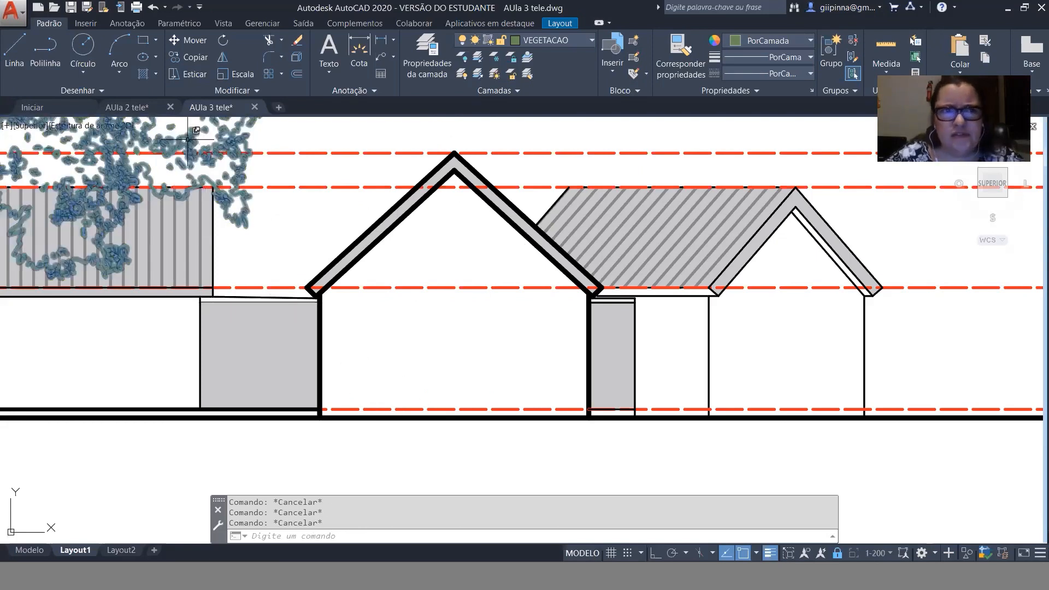
Switch to the AUla 2 tele drawing and review its list of available layers.
left_click(131, 107)
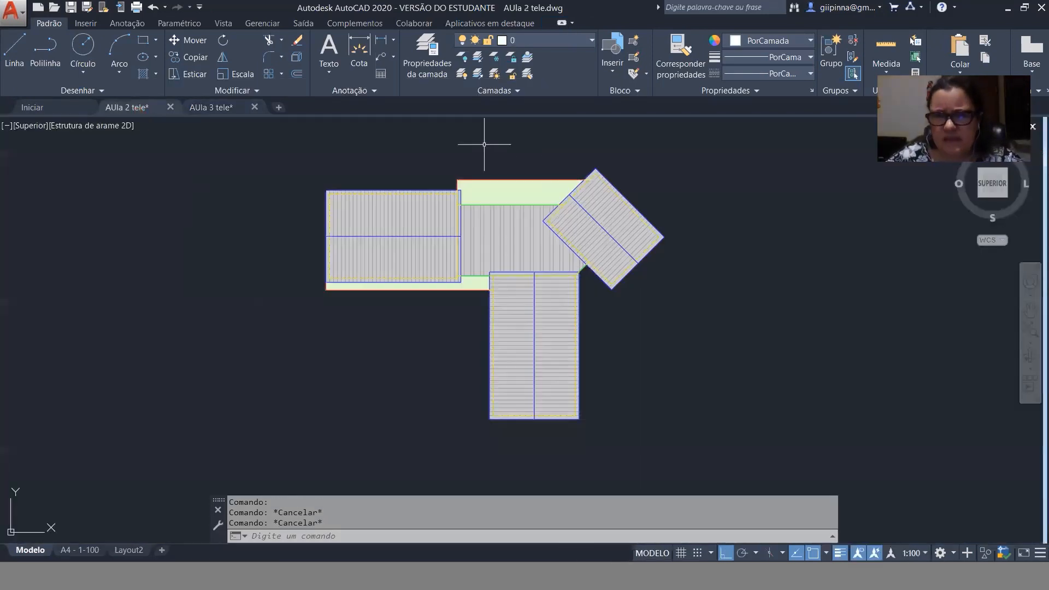
scroll(475, 143, "down", 4)
scroll(473, 284, "up", 2)
scroll(472, 300, "down", 2)
key("Escape")
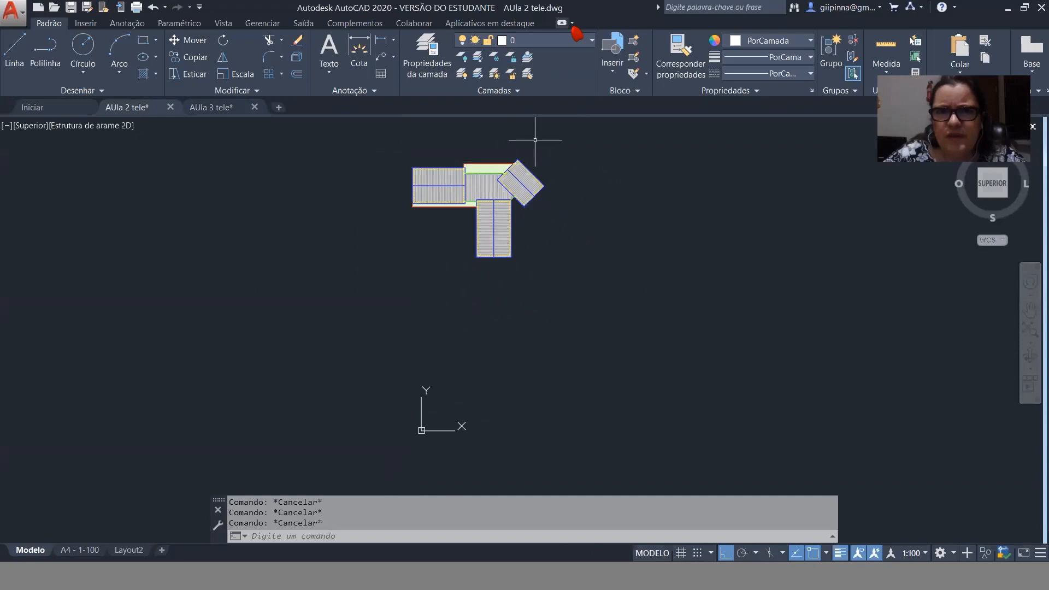
left_click(573, 41)
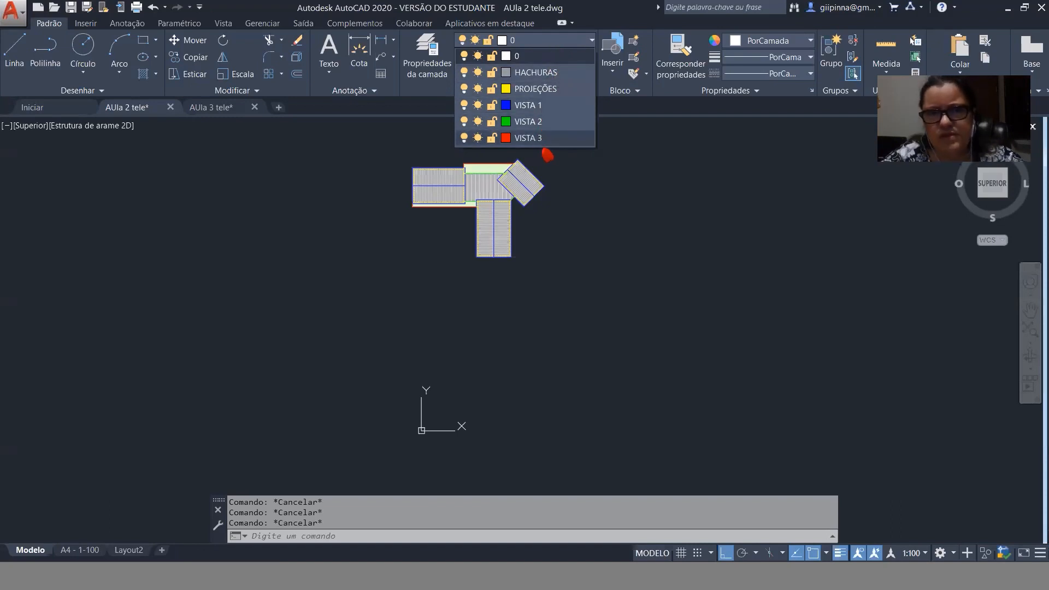
left_click(560, 159)
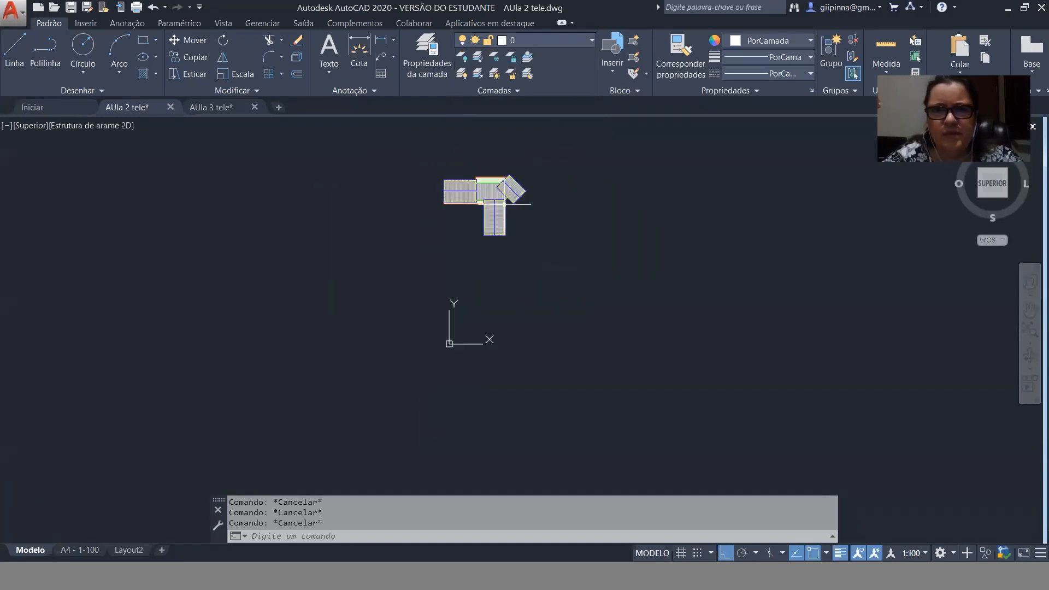
Highlight the front house's roof in the plan with a selection window, and clear the selection.
scroll(460, 145, "up", 4)
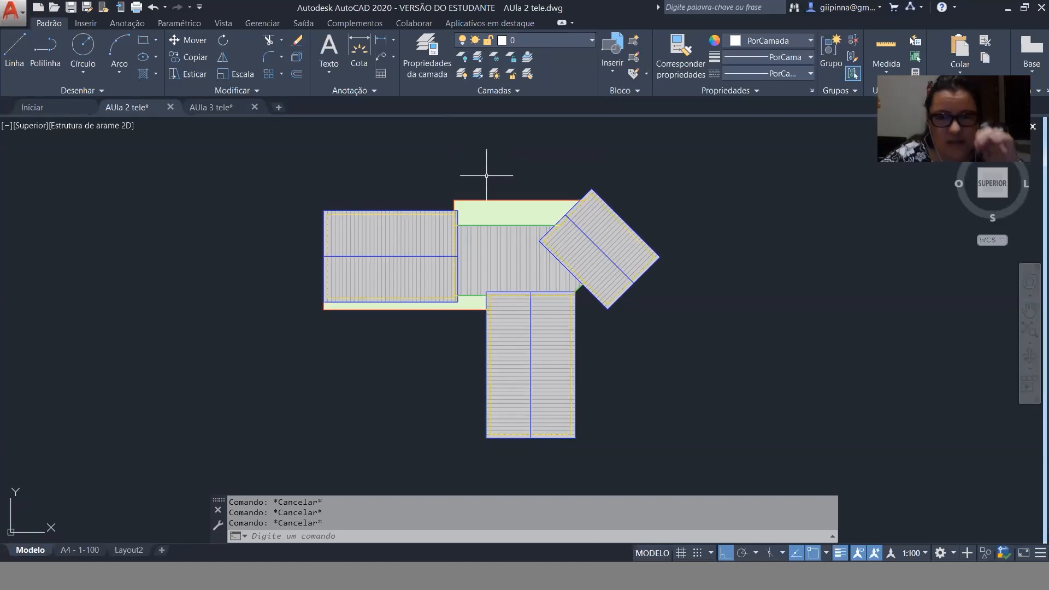
left_click(611, 445)
left_click(426, 398)
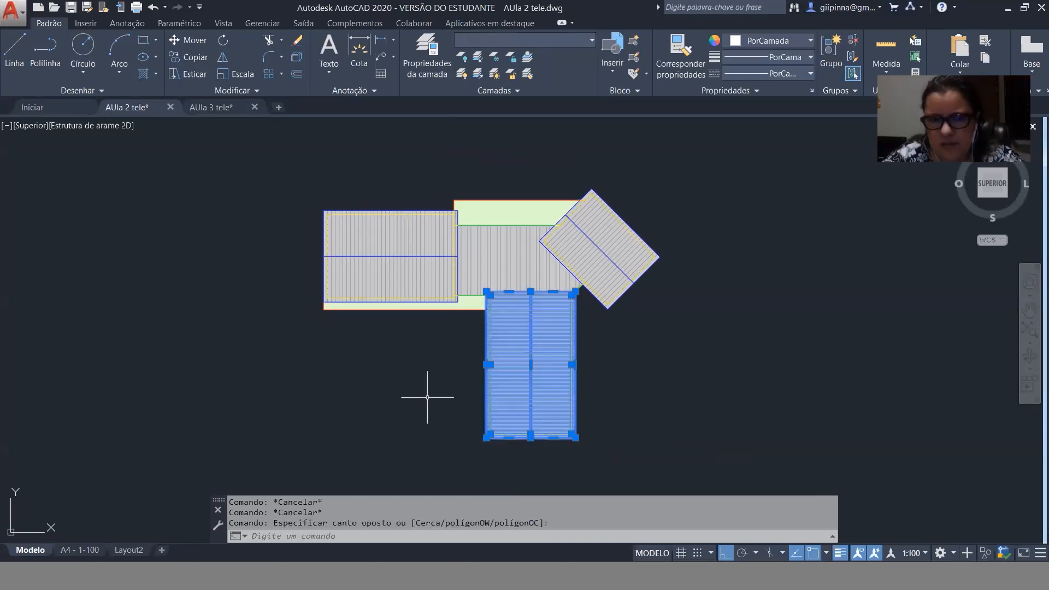
key("Escape")
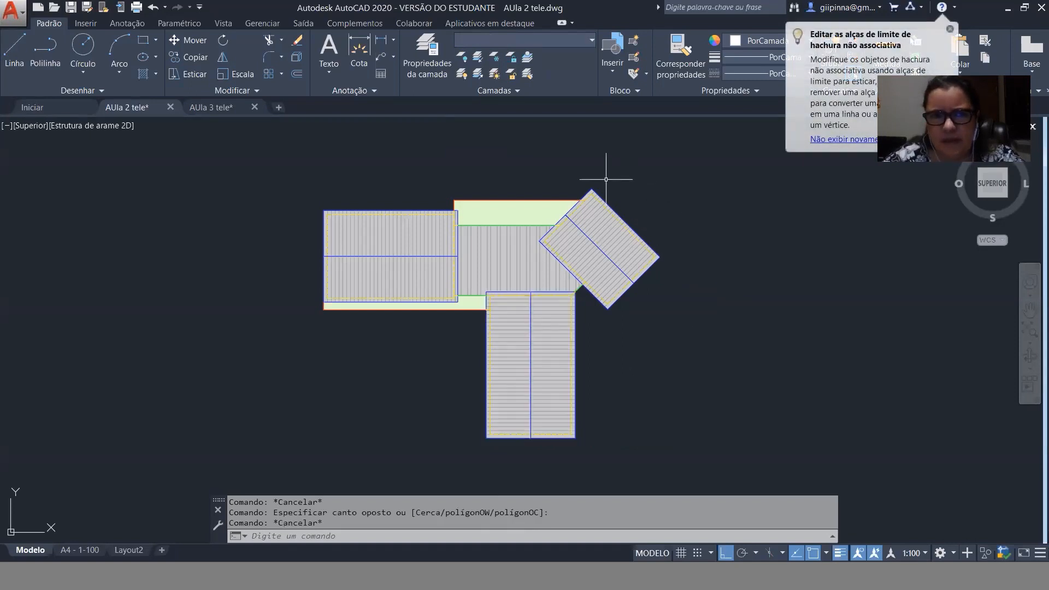
Draw a horizontal ground line in the empty area below the plan, extending past both sides of the front house.
scroll(494, 162, "down", 4)
scroll(516, 356, "up", 2)
scroll(517, 359, "up", 2)
scroll(518, 356, "down", 2)
middle_click_drag(518, 345, 516, 366)
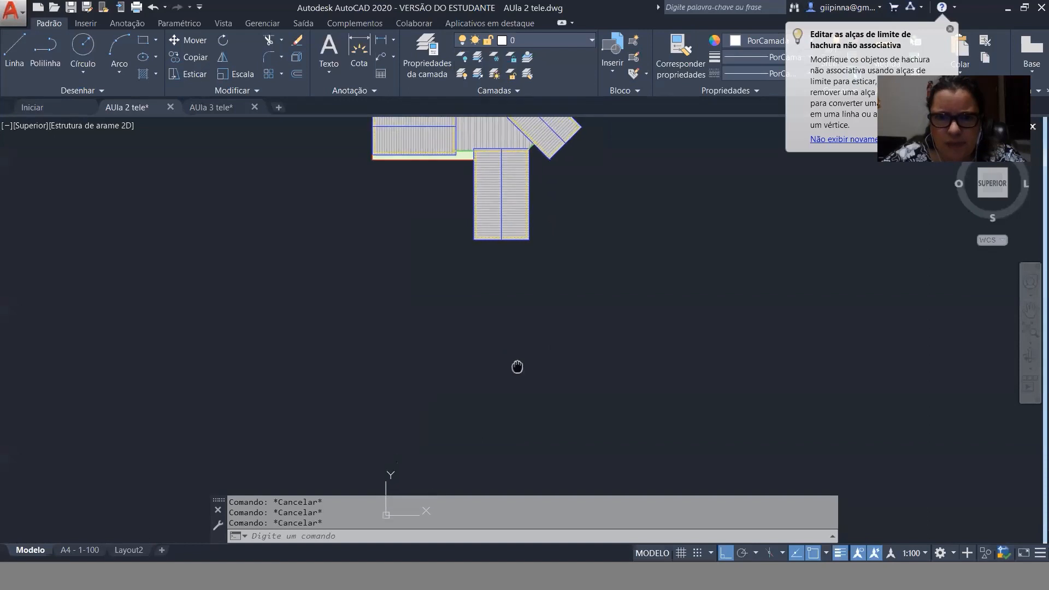
type("L")
key("Return")
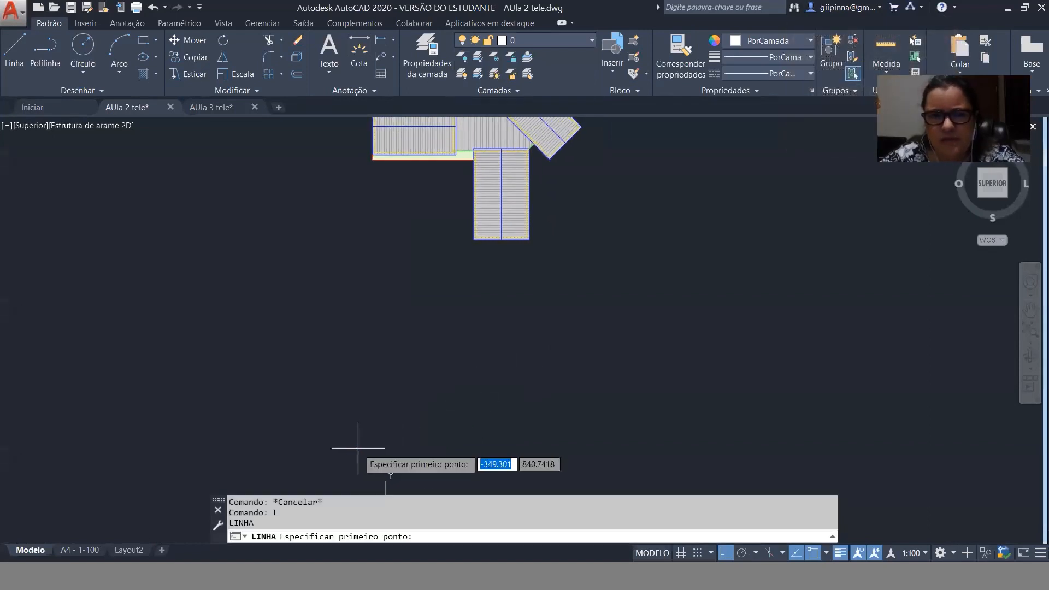
left_click(358, 448)
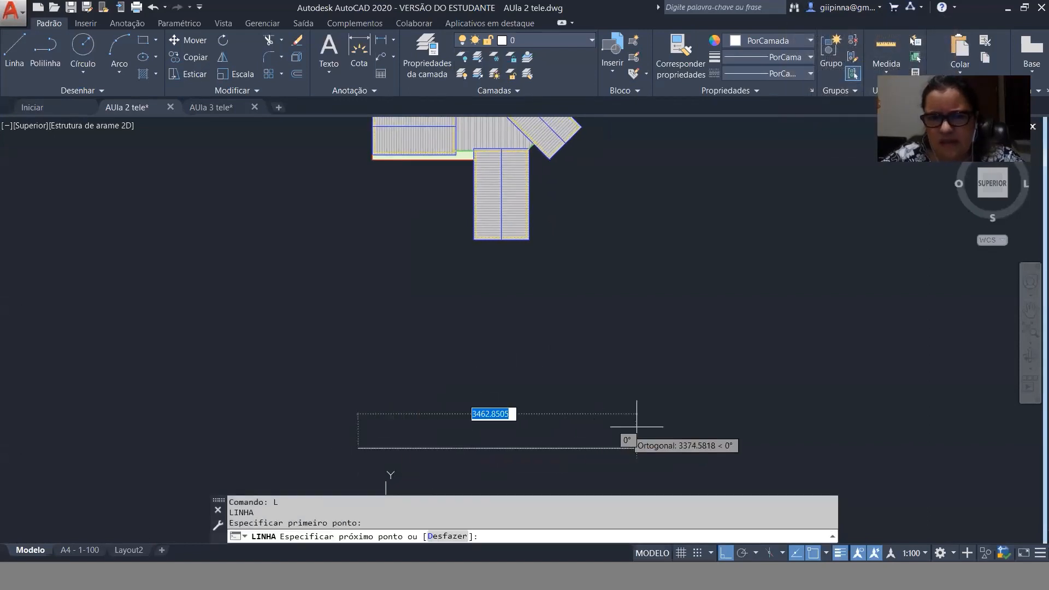
left_click(660, 447)
key("Escape")
key("Escape")
key("Escape")
key("Escape")
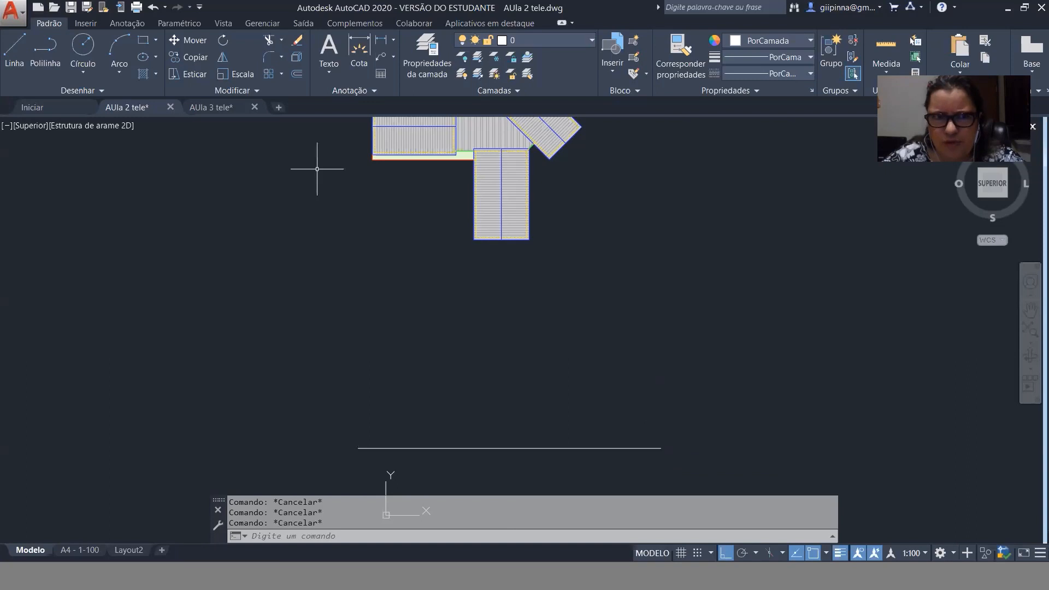
Show the model space of AUla 3 tele, highlight the elevation's ground line and dashed height lines, and clear the selection.
left_click(246, 108)
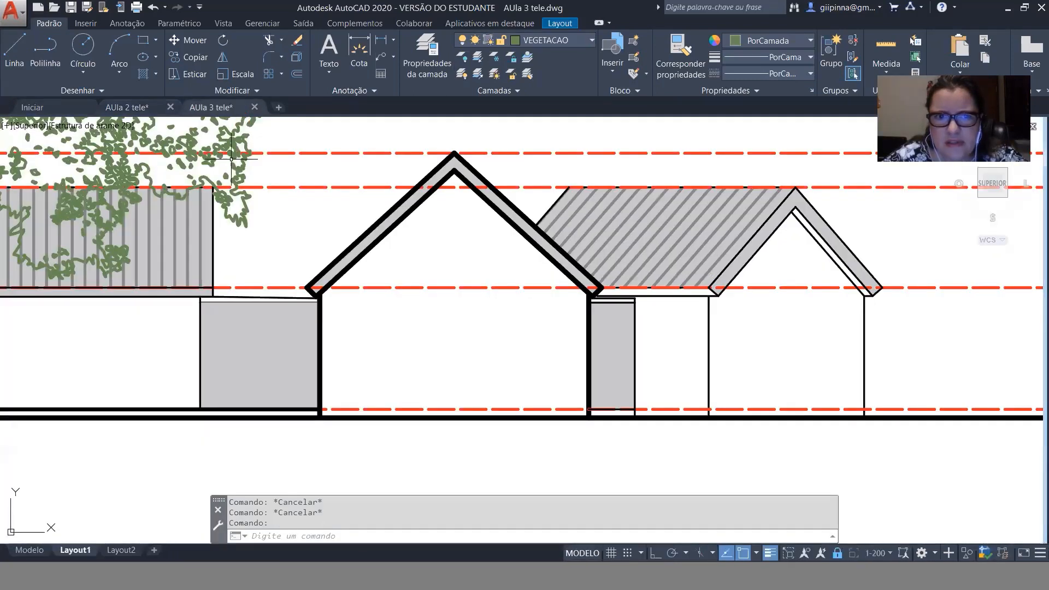
scroll(359, 382, "down", 2)
left_click(29, 550)
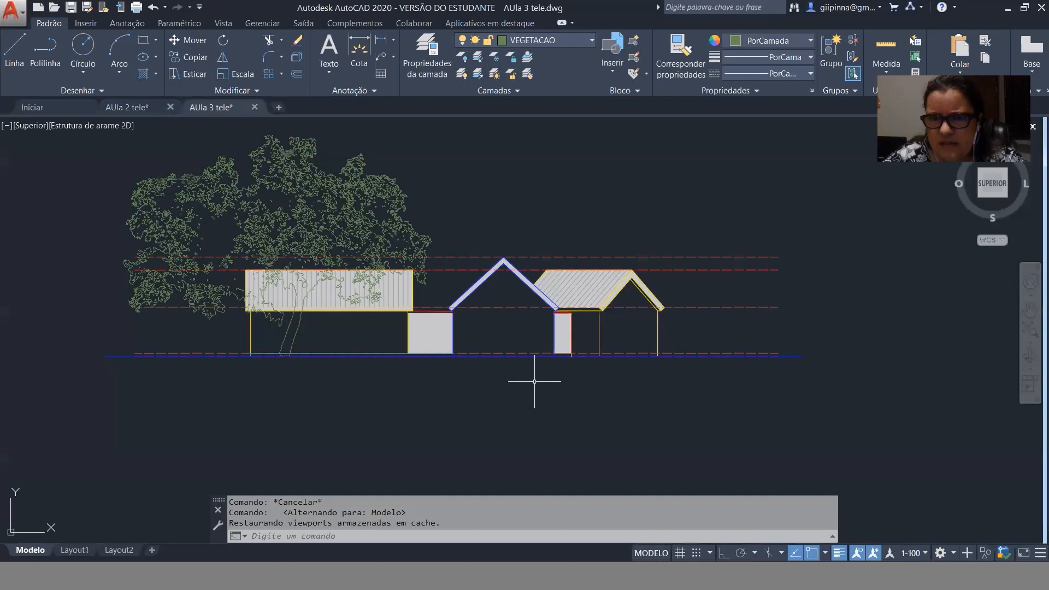
left_click(819, 379)
left_click(749, 211)
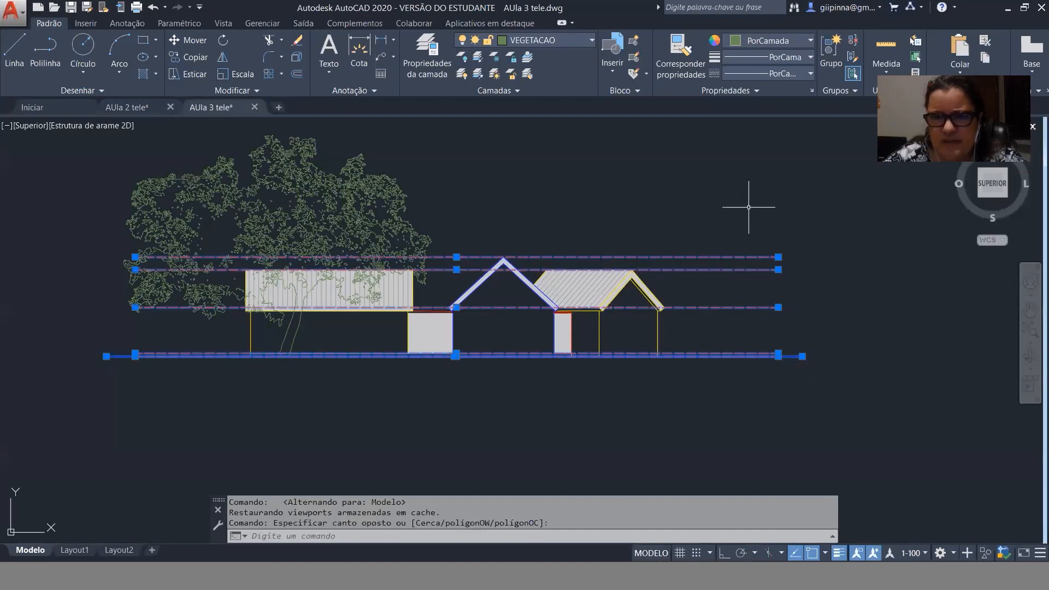
key("Escape")
key("Escape")
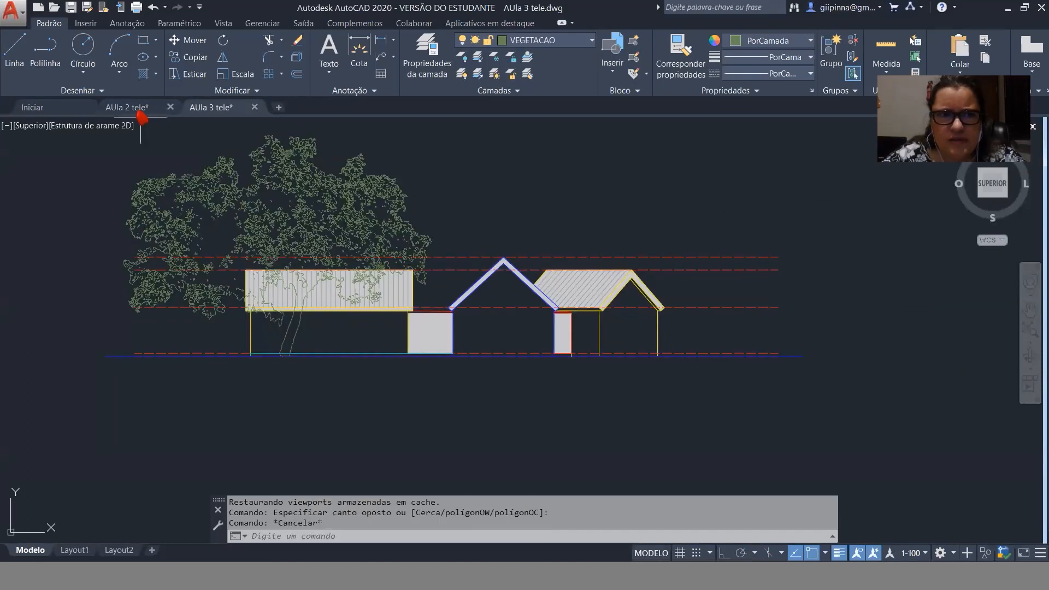
Return to AUla 2 tele and offset the ground line 20 units upward.
left_click(131, 108)
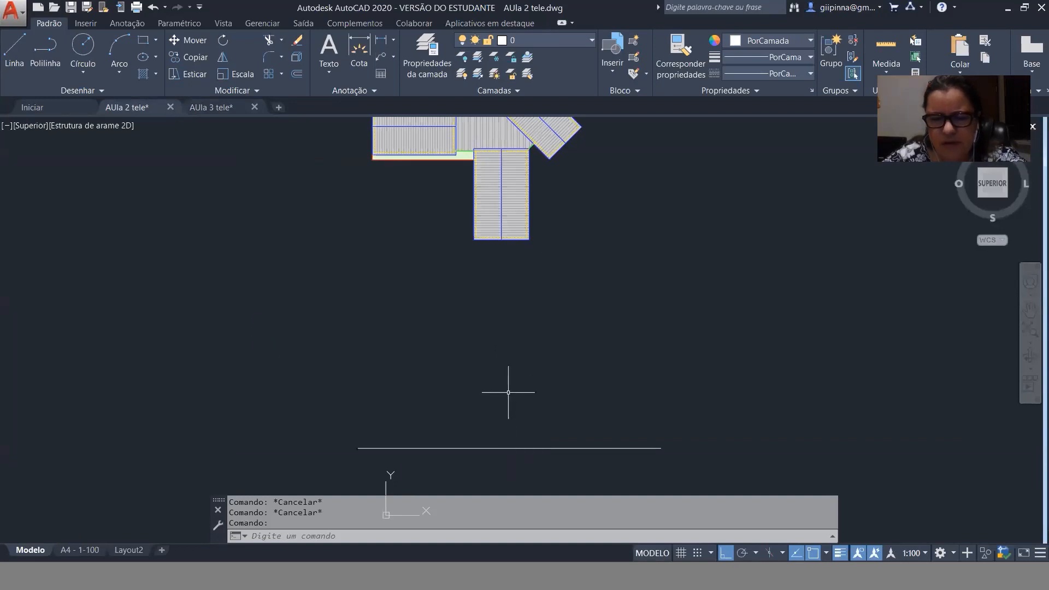
type("de")
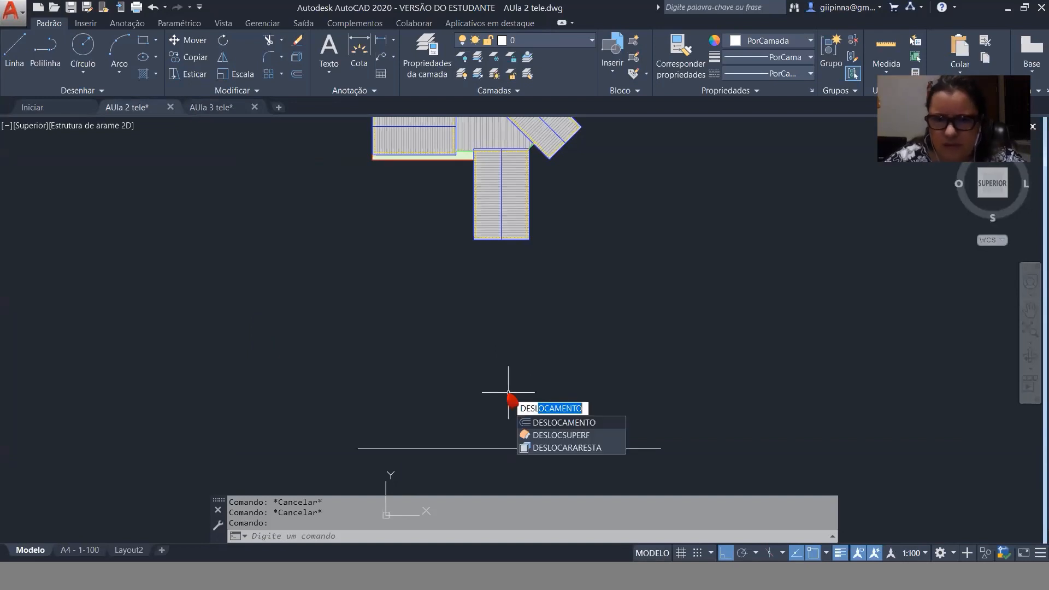
type("sl")
key("Return")
type("1")
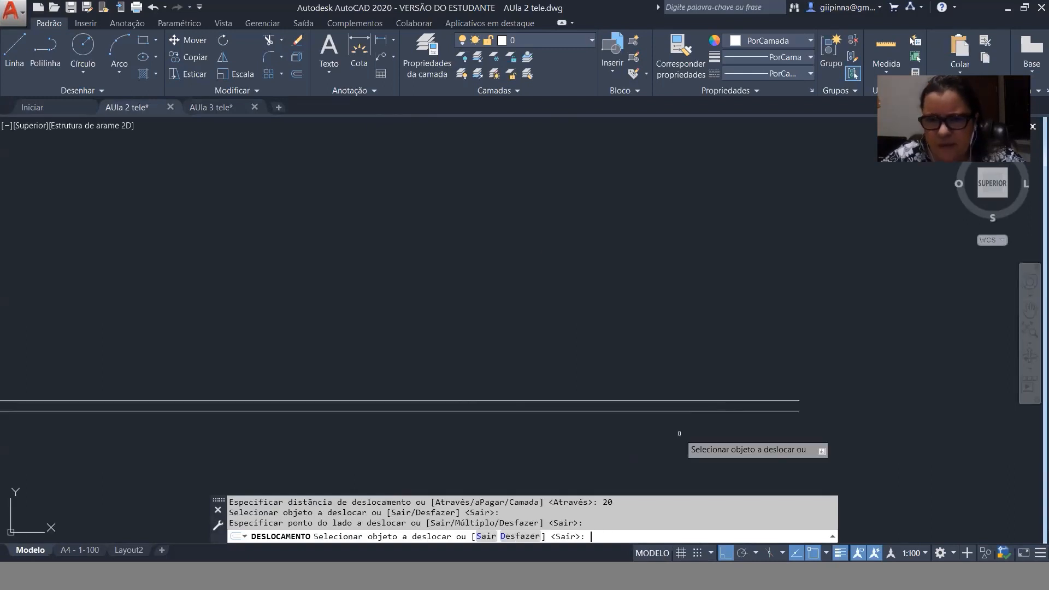
key("Return")
Offset the ground line 305 units upward.
key("Return")
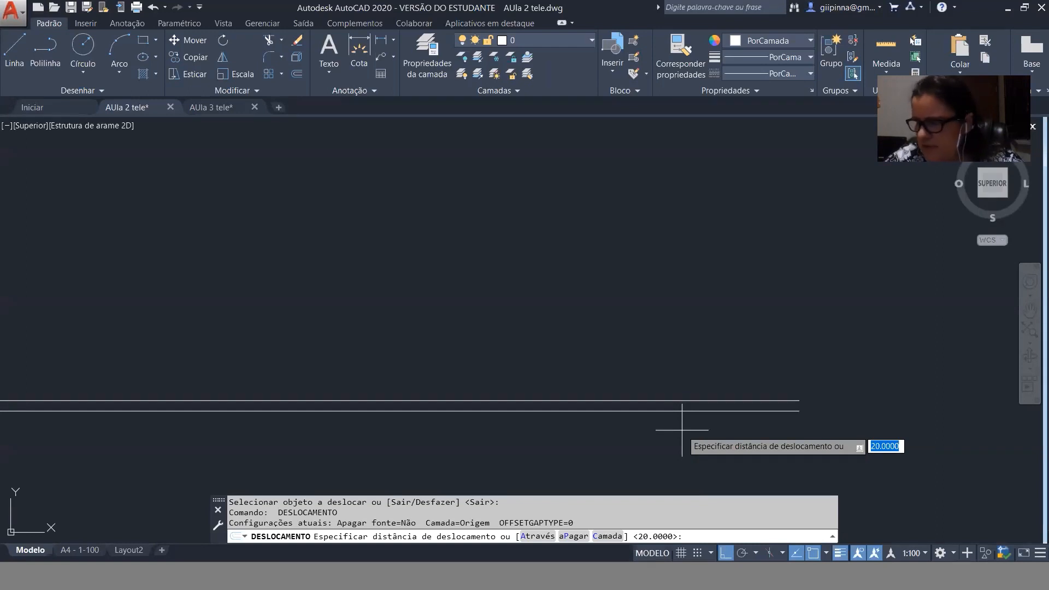
type("305")
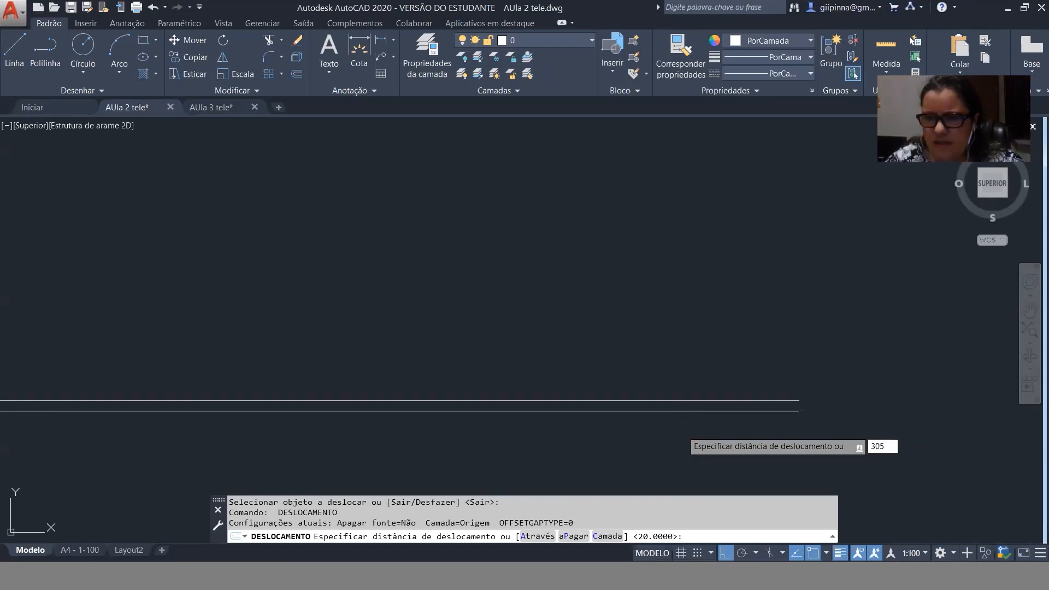
key("Return")
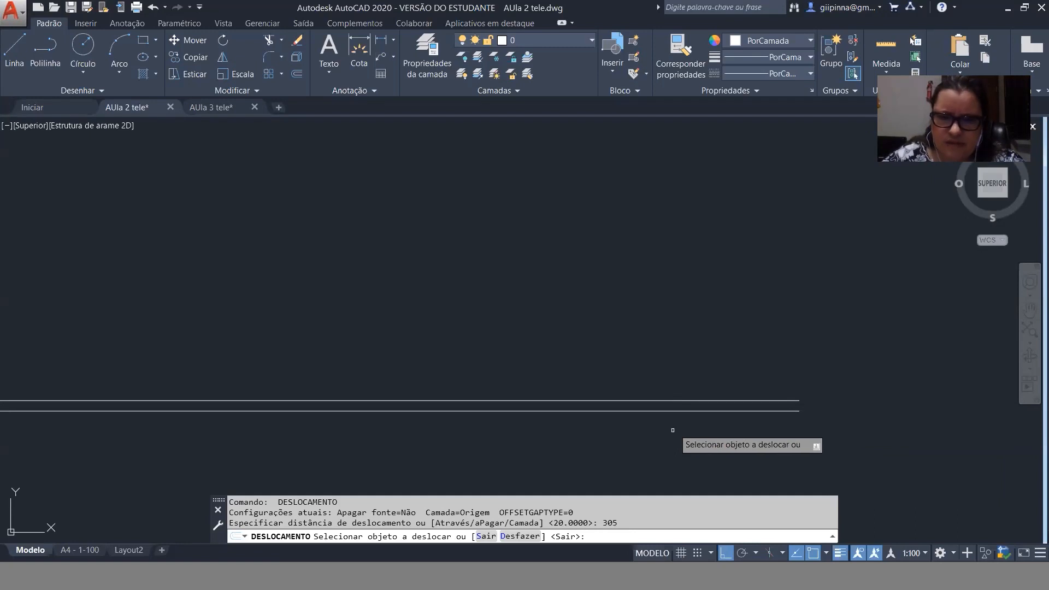
left_click(610, 410)
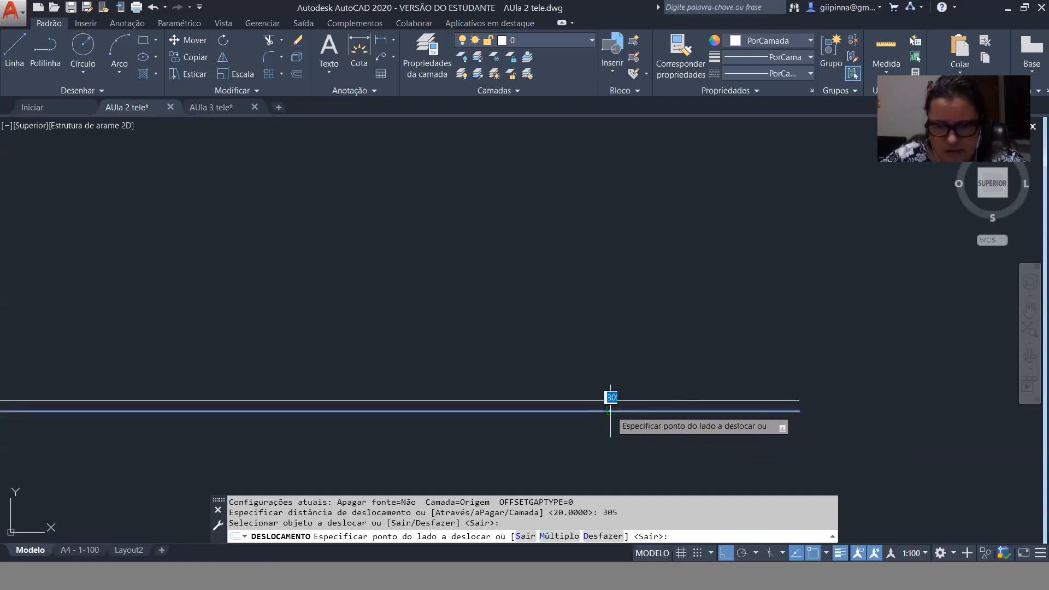
left_click(656, 268)
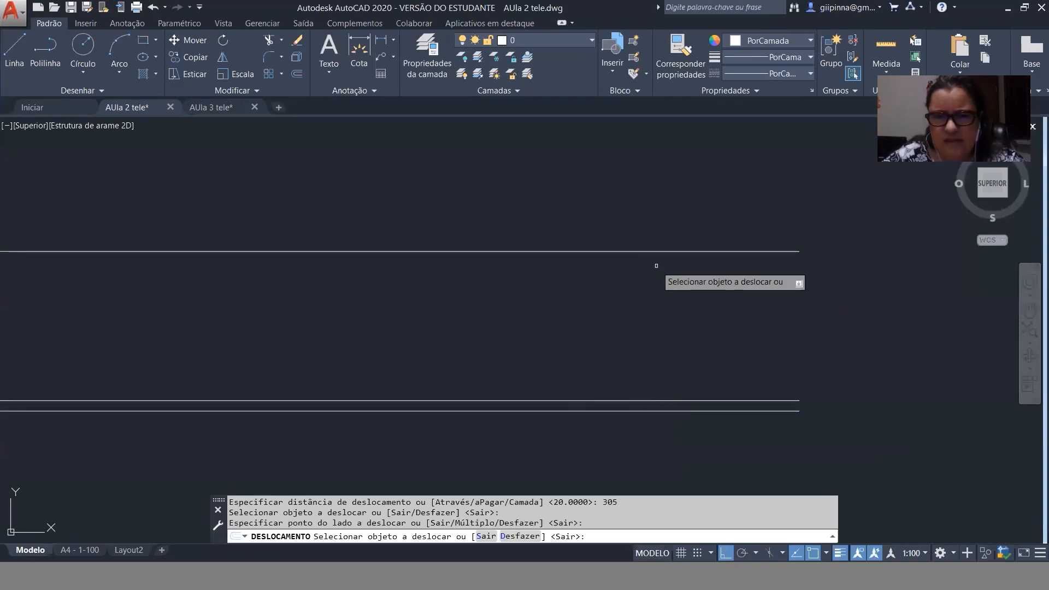
key("Return")
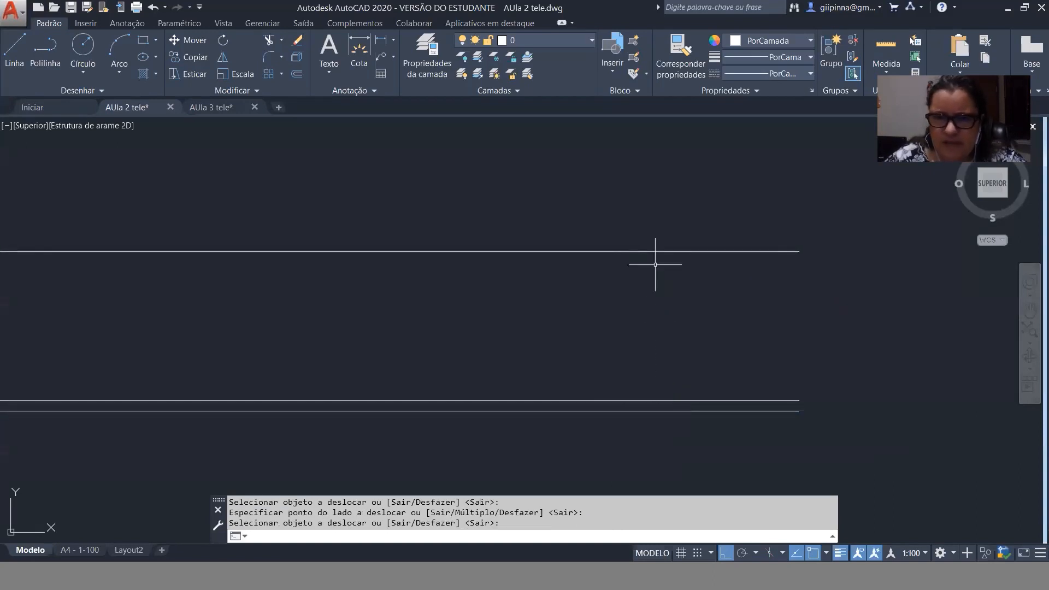
Offset the ground line 540 units upward.
key("Return")
scroll(598, 336, "down", 1)
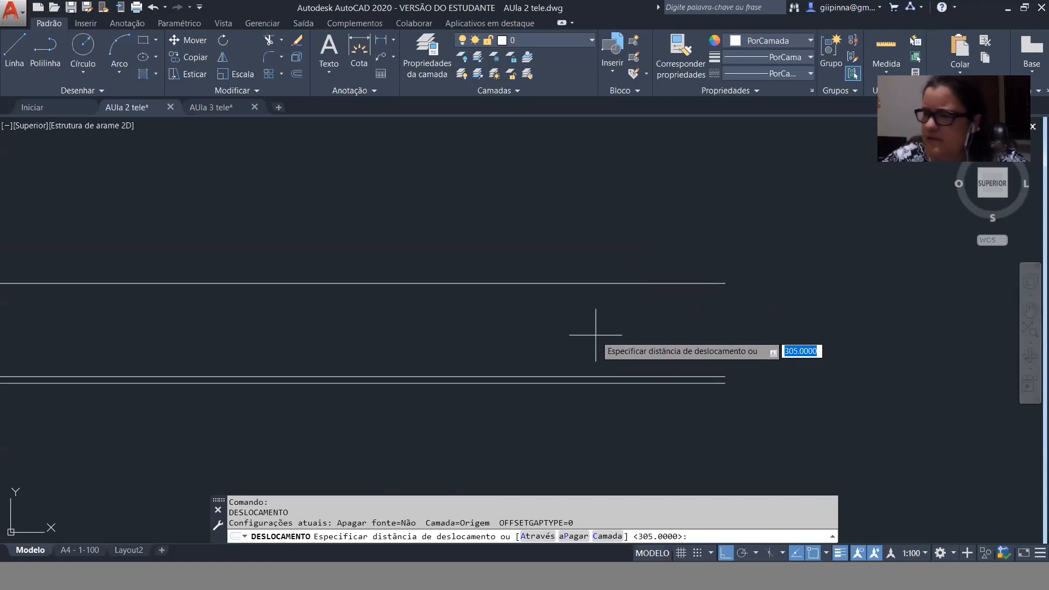
type("540")
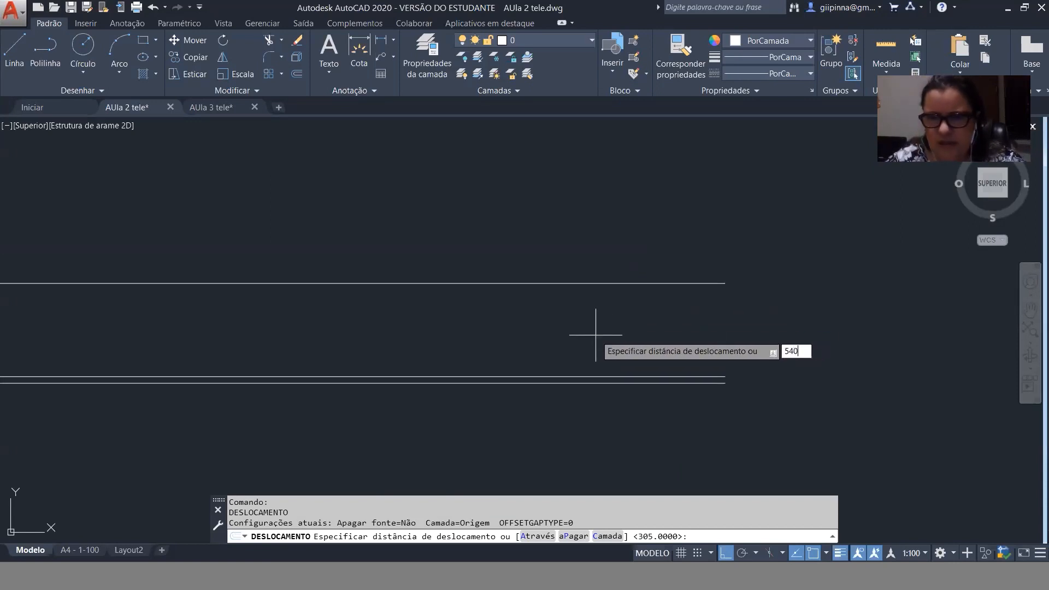
key("Return")
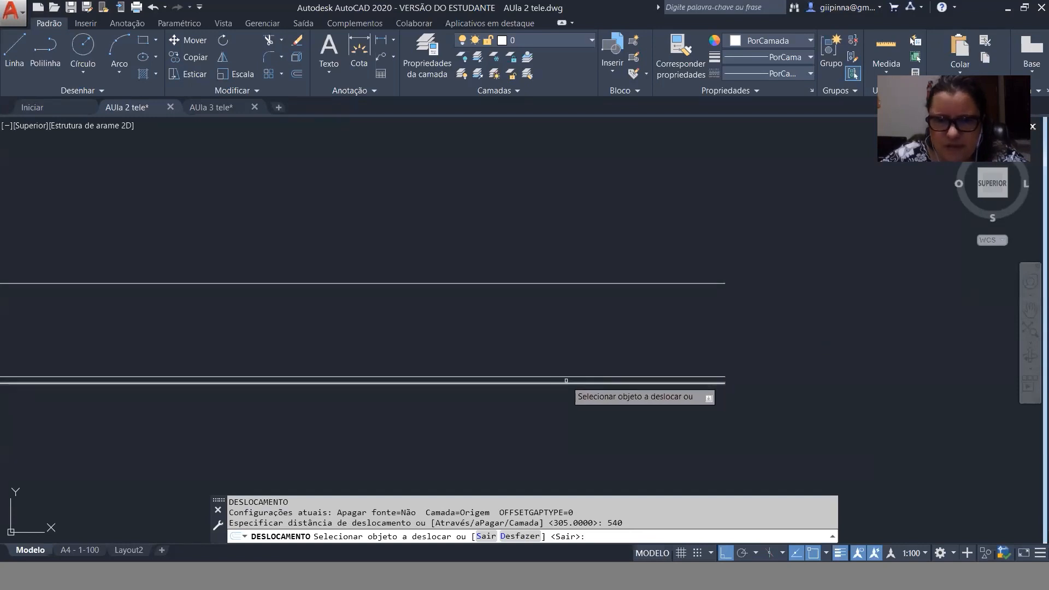
left_click(566, 383)
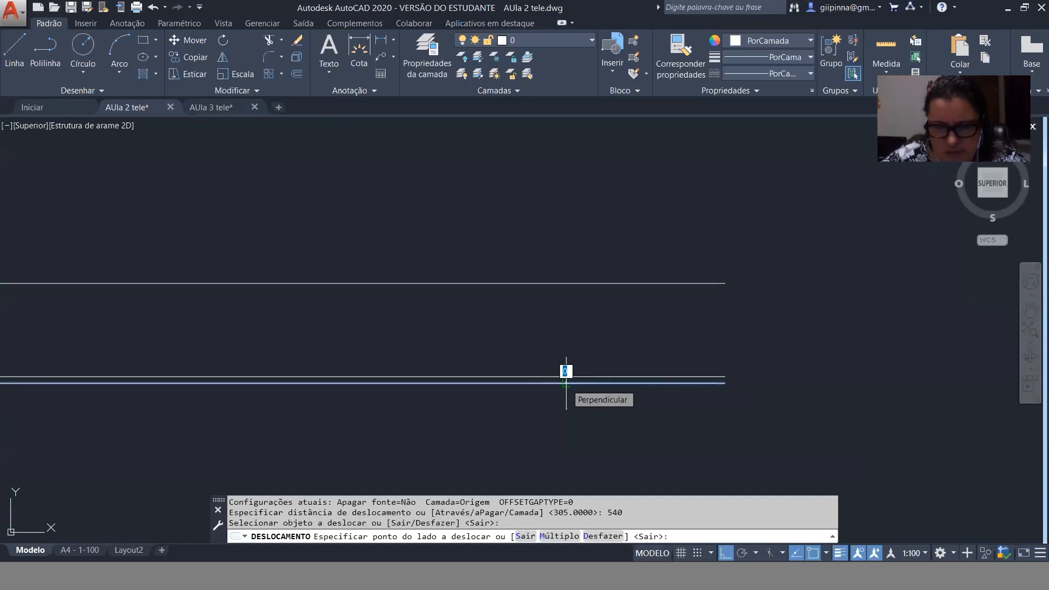
left_click(586, 236)
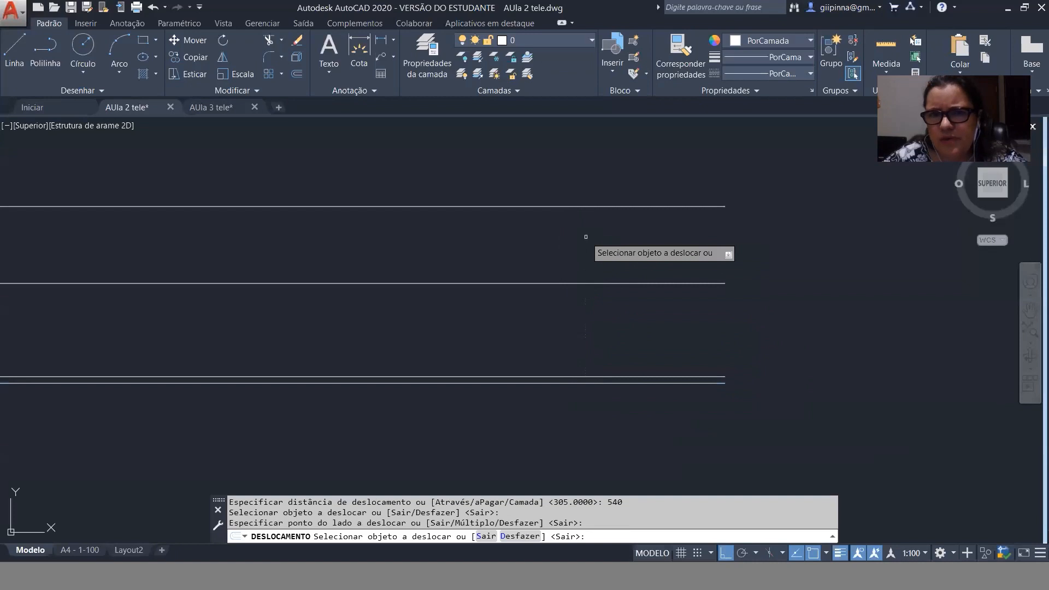
key("Return")
Offset the ground line 620 units upward and finish the offset command.
key("Return")
type("620")
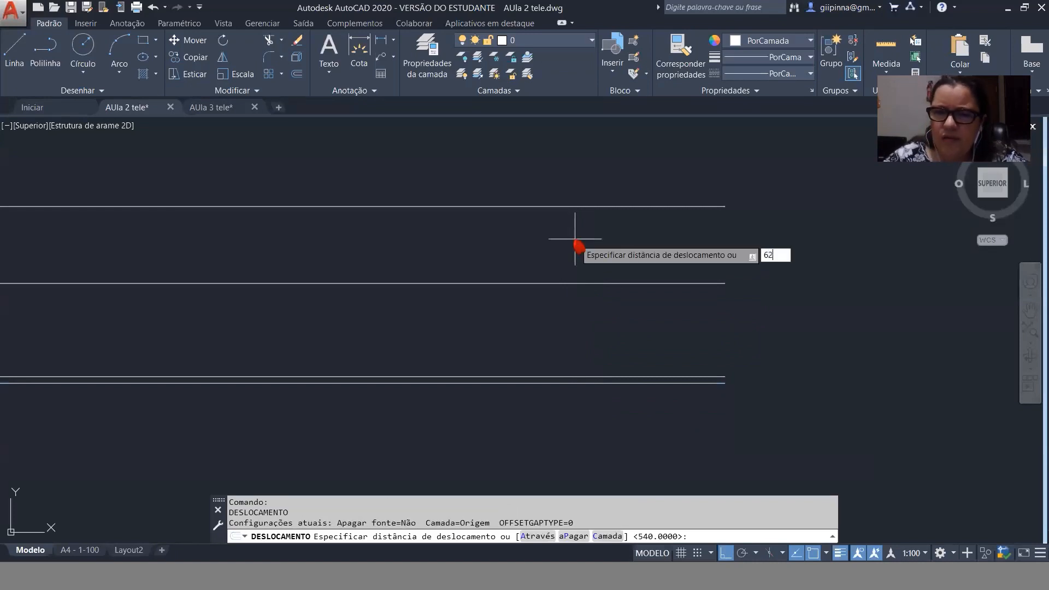
key("Return")
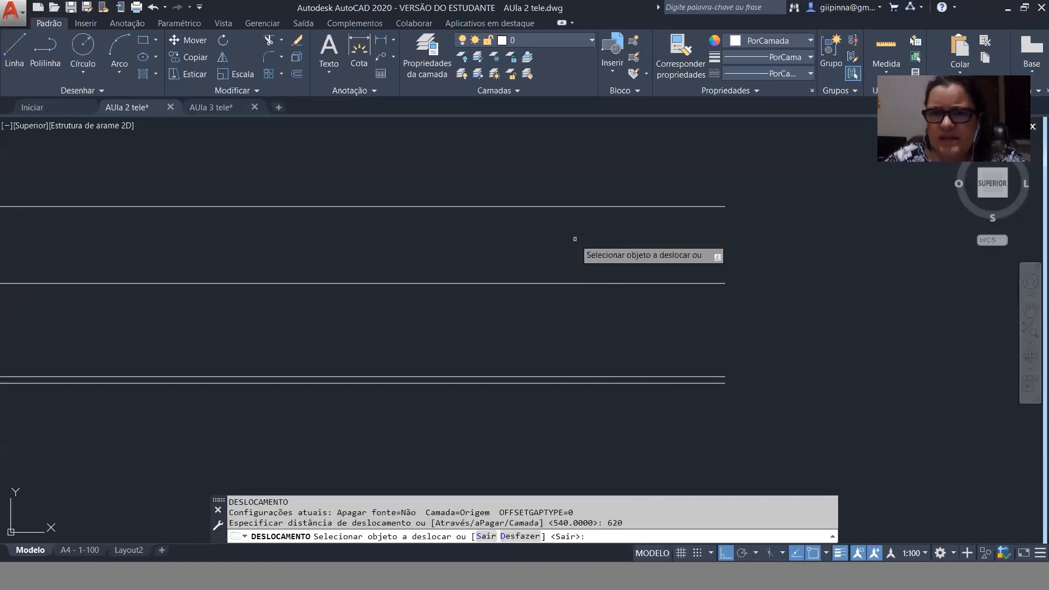
left_click(552, 383)
left_click(590, 162)
key("Escape")
key("Escape")
key("Escape")
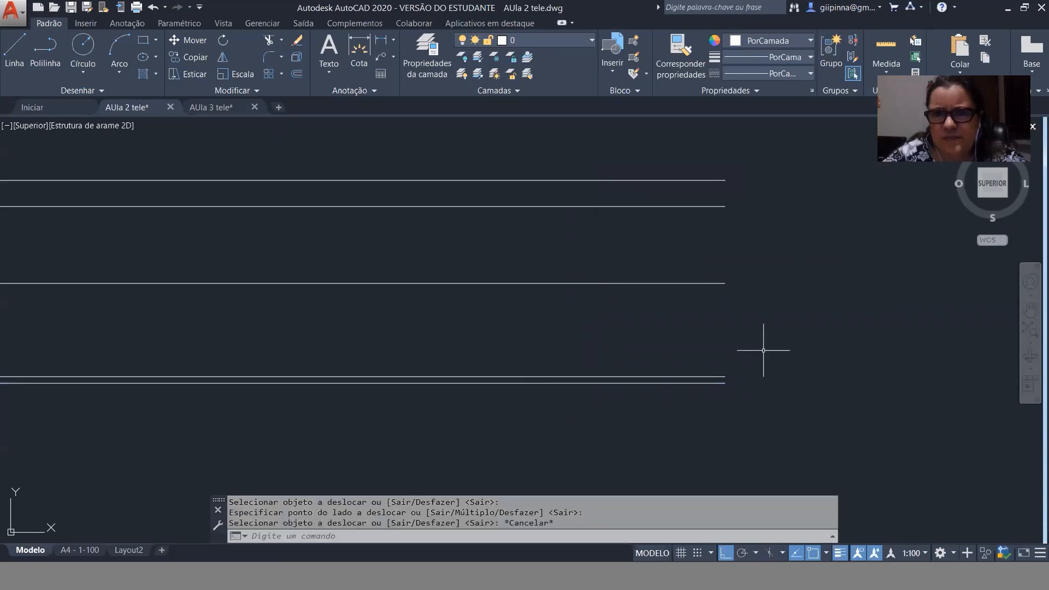
Move the ground line and all its offset height lines to the PROJEÇÕES layer, and clear the selection.
scroll(793, 397, "down", 2)
left_click(774, 413)
left_click(692, 229)
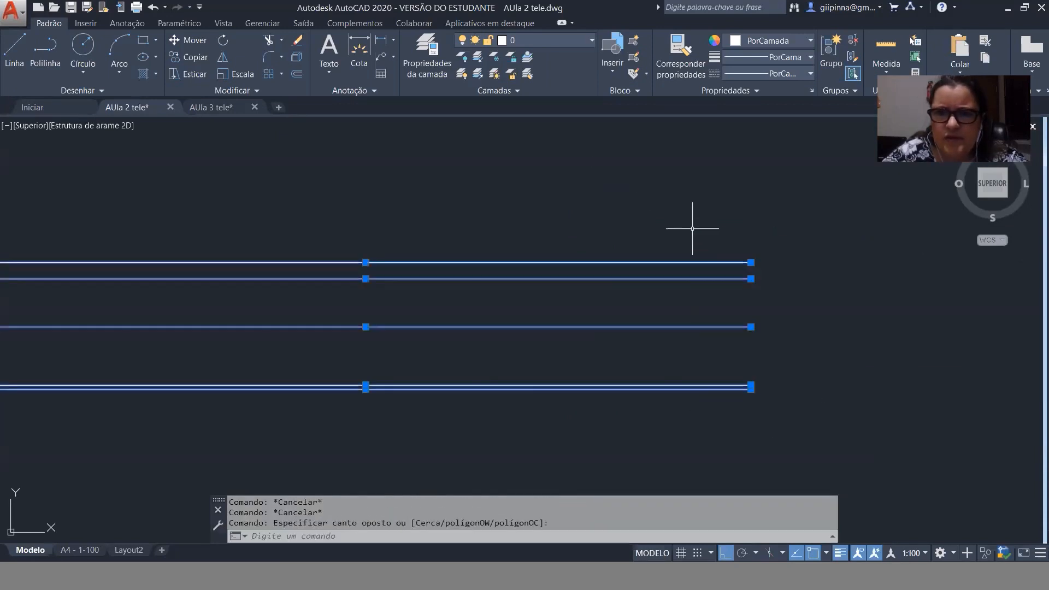
left_click(590, 40)
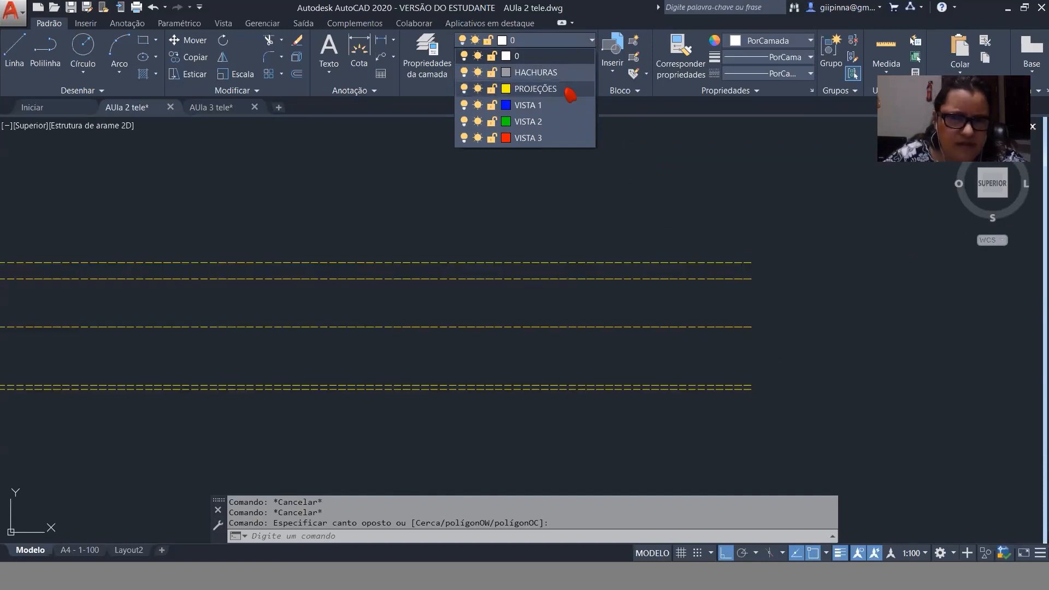
left_click(570, 94)
key("Escape")
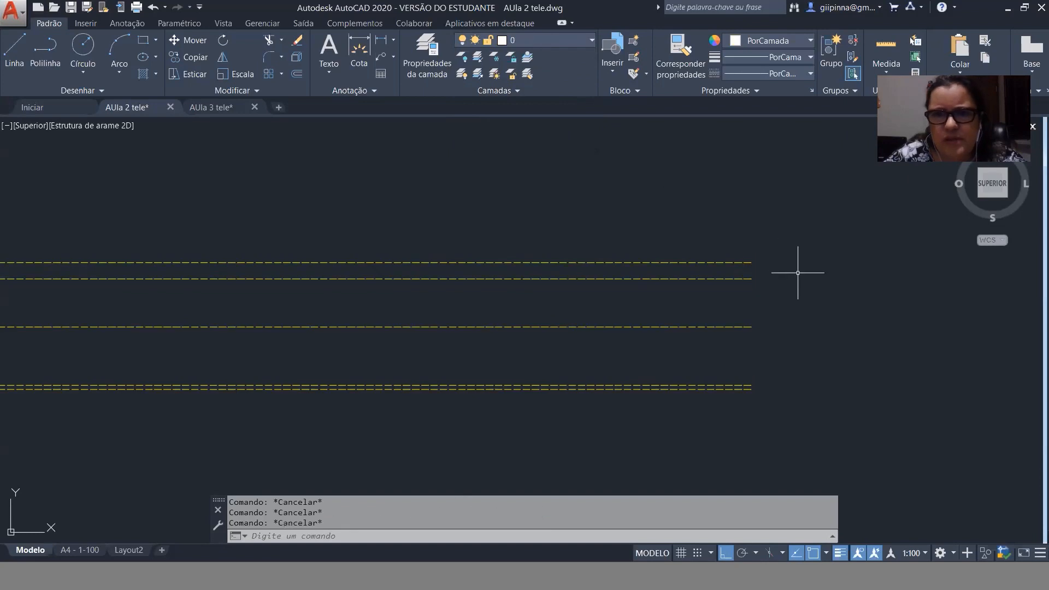
Move the ground line of the elevation to layer 0 and clear the selection.
scroll(806, 286, "down", 4)
scroll(807, 295, "up", 4)
middle_click_drag(721, 354, 808, 363)
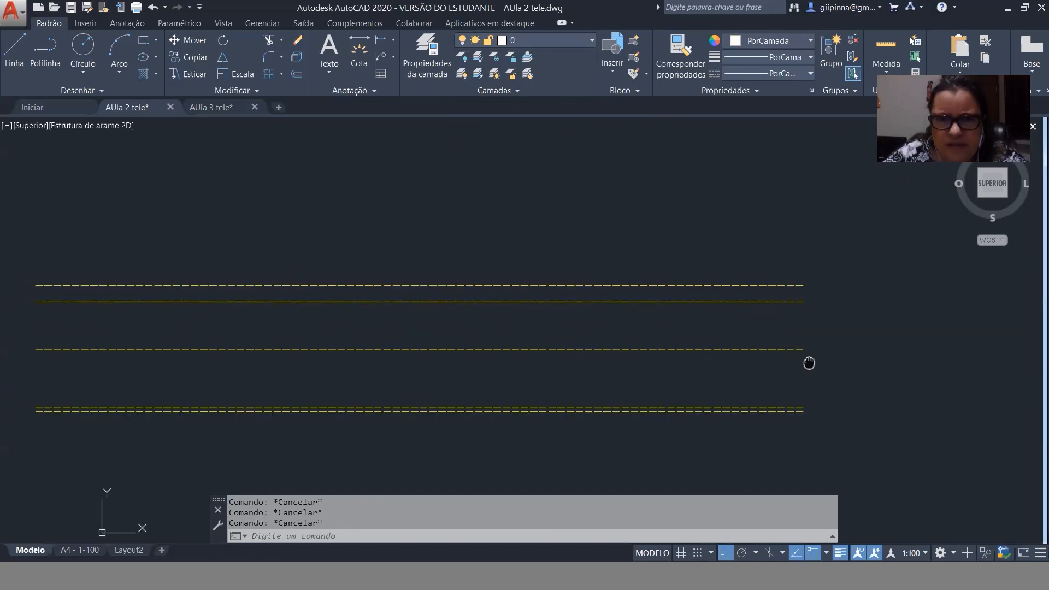
left_click(801, 410)
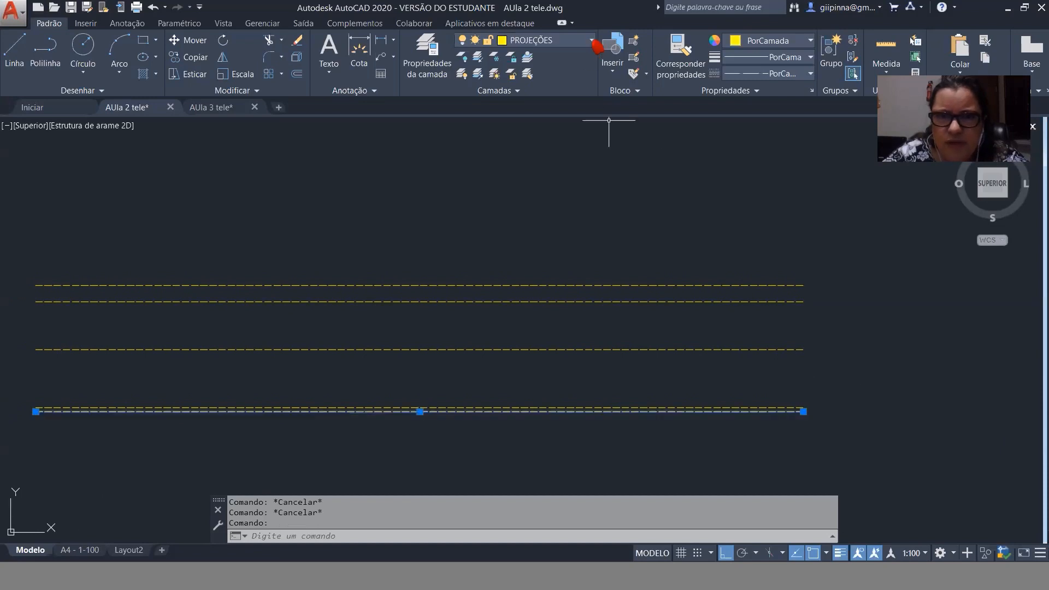
left_click(576, 44)
left_click(524, 52)
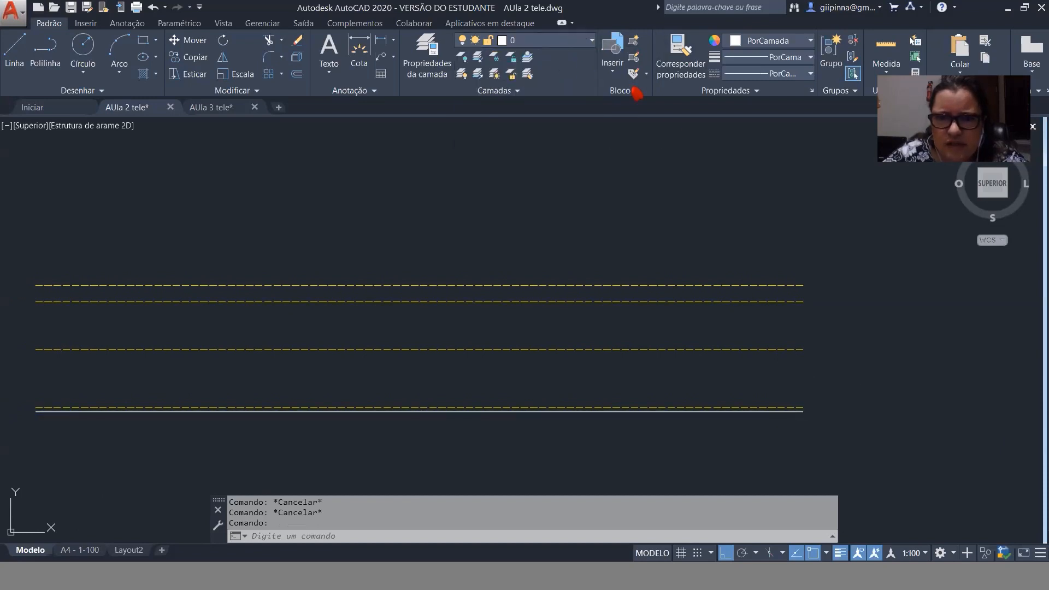
key("Escape")
Stretch the right end of the ground line horizontally beyond the ends of the dashed height lines.
left_click(765, 411)
left_click(803, 411)
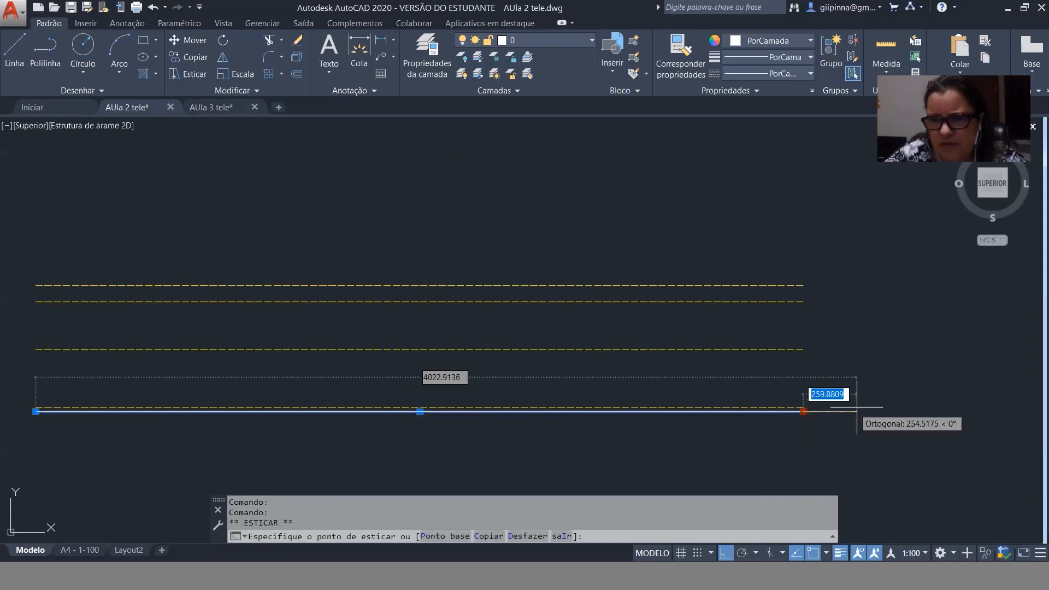
left_click(877, 411)
key("Escape")
key("Escape")
key("Escape")
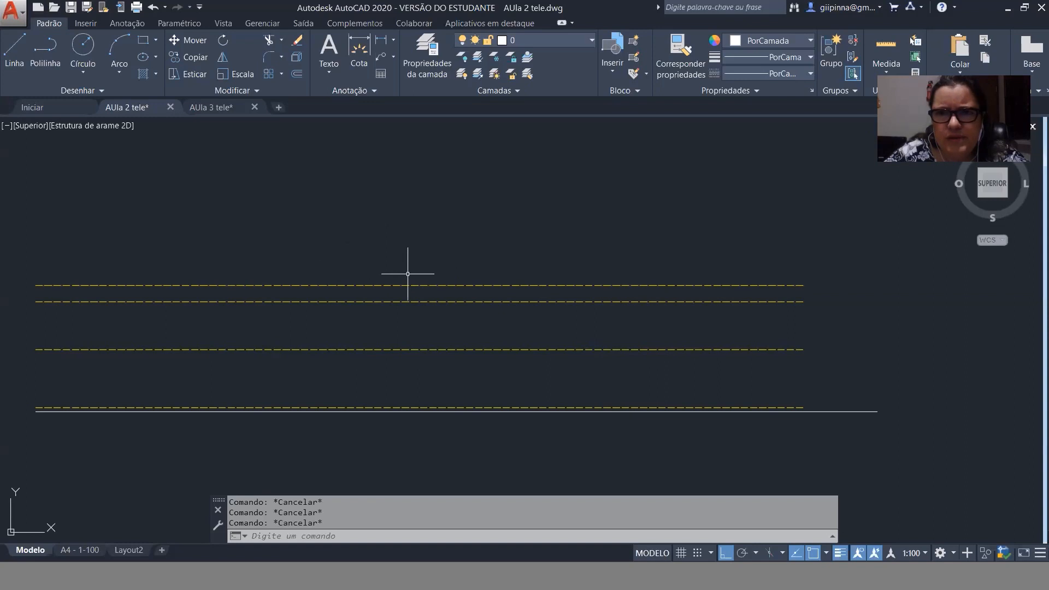
scroll(404, 319, "down", 3)
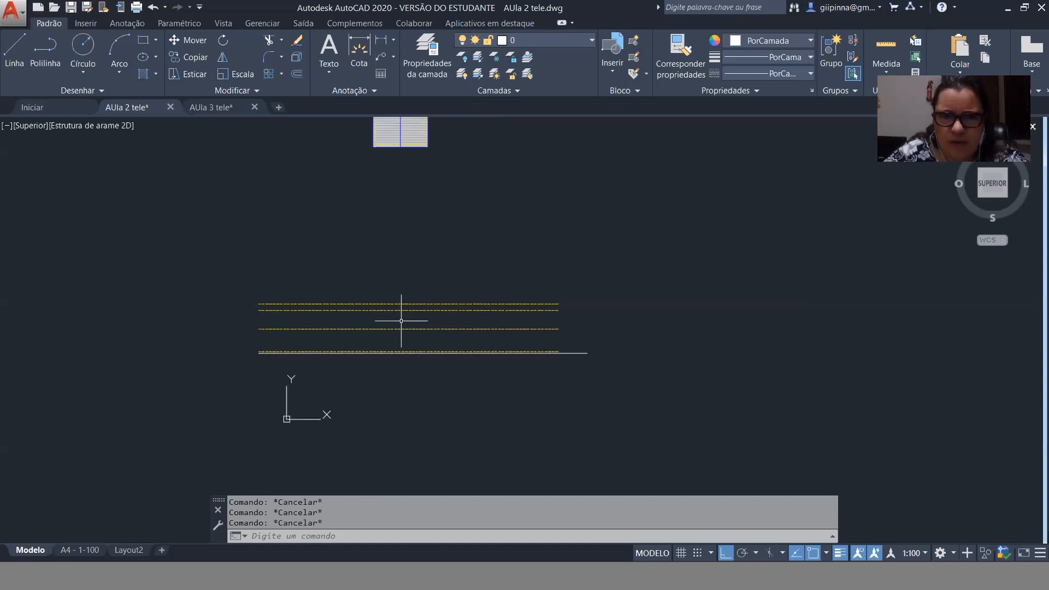
scroll(351, 153, "up", 1)
scroll(367, 187, "down", 1)
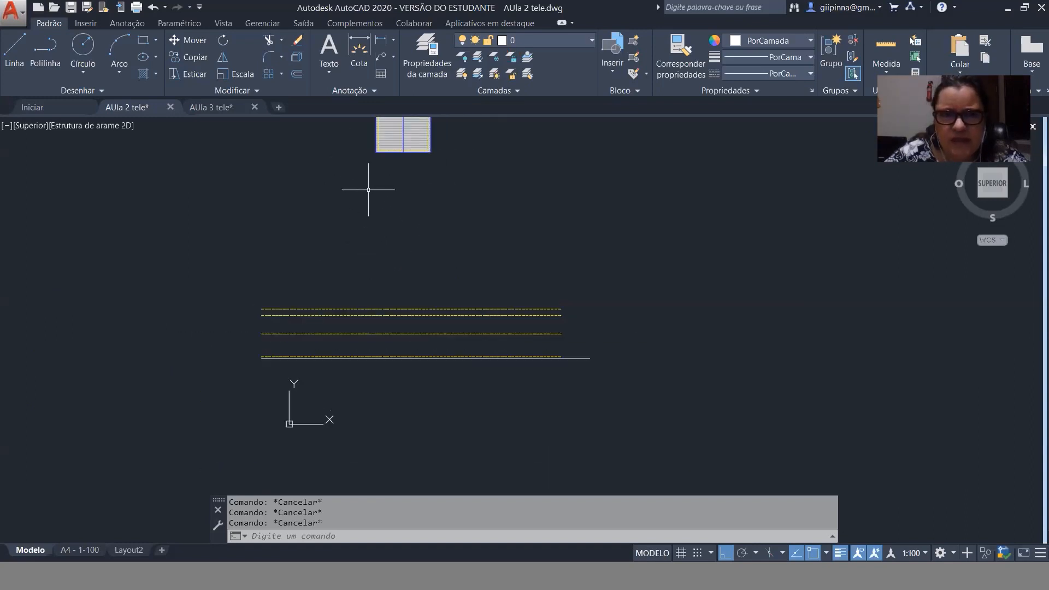
middle_click_drag(367, 188, 386, 311)
left_click(475, 265)
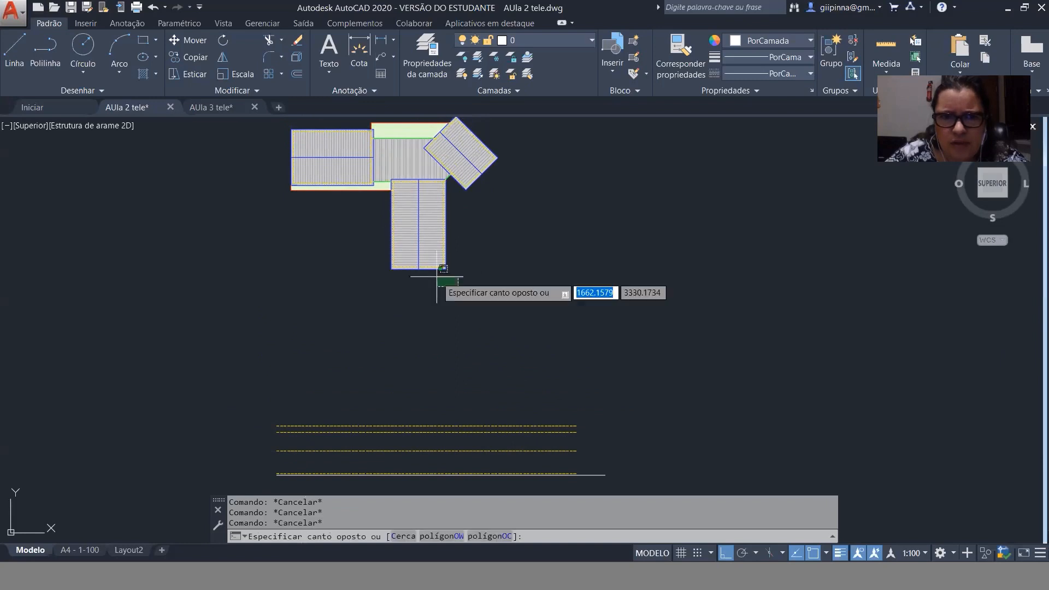
left_click(344, 240)
key("Escape")
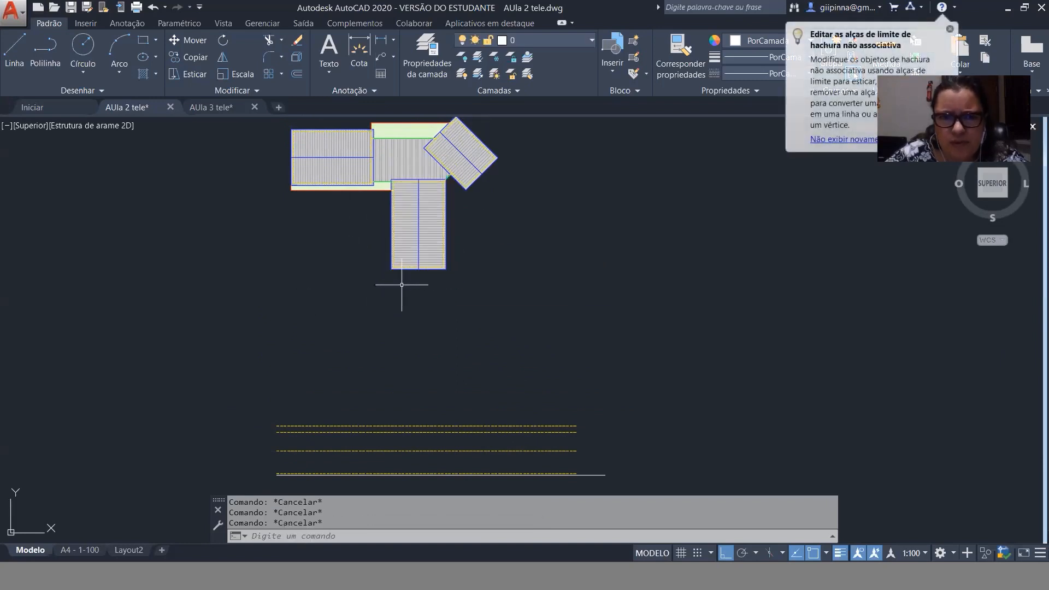
Draw vertical construction lines through the ridge end and both lower roof corners of the plan's front wing, down across the height lines.
scroll(407, 278, "up", 5)
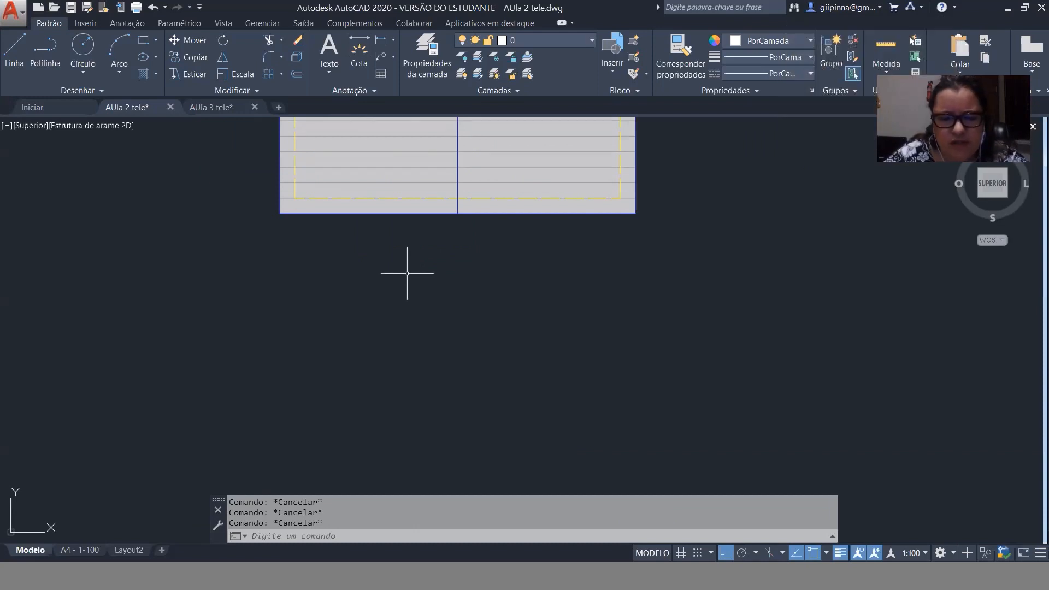
type("l")
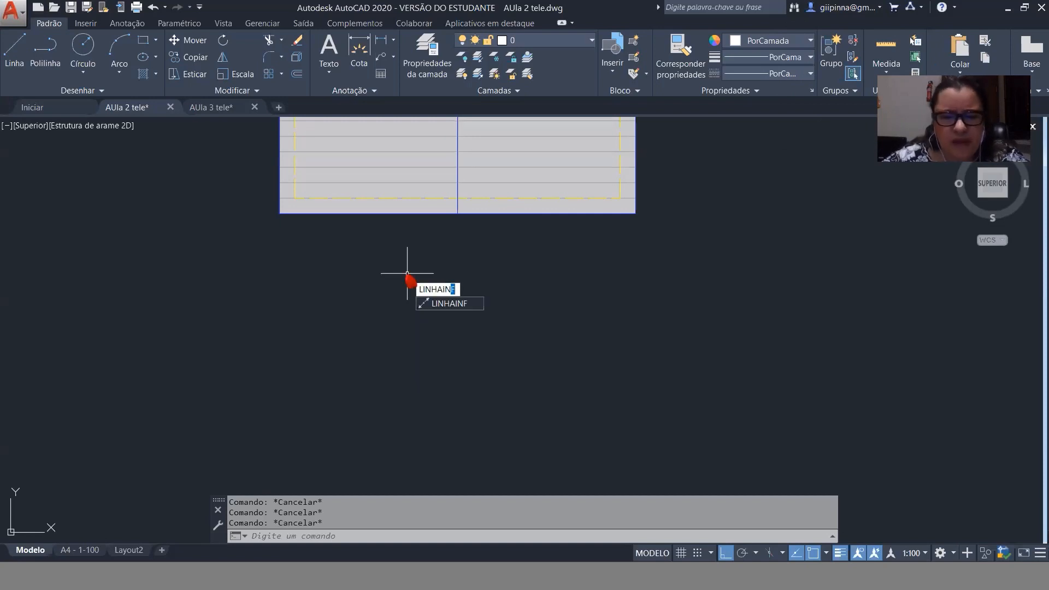
left_click(459, 303)
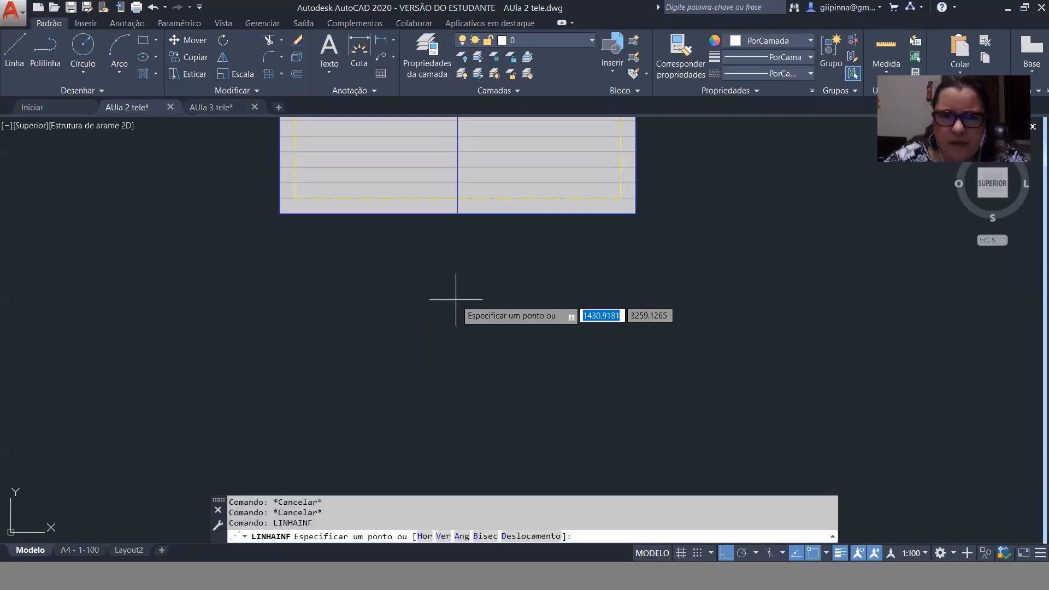
type("v")
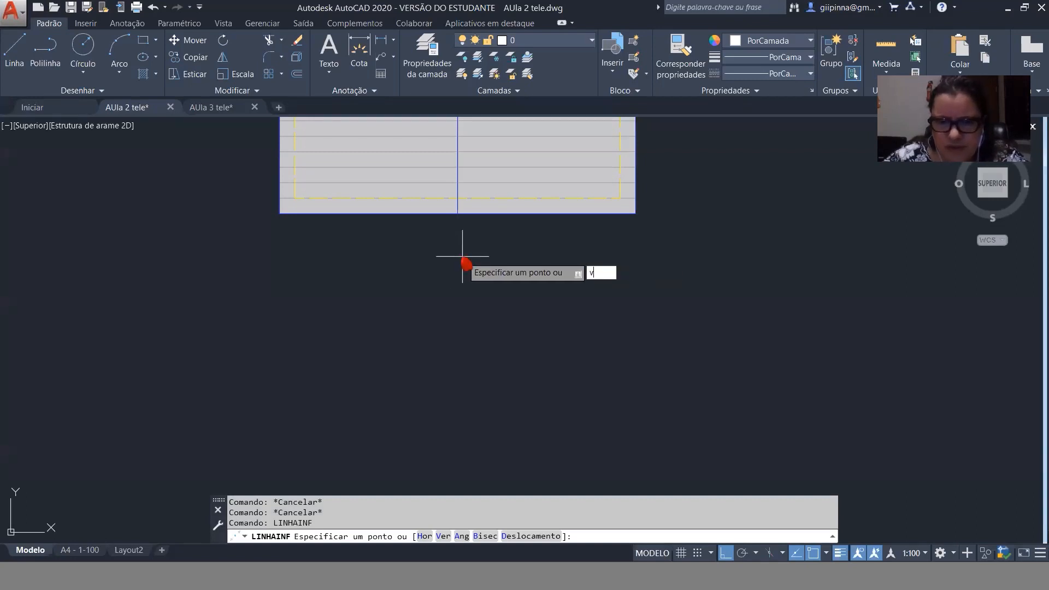
key("Return")
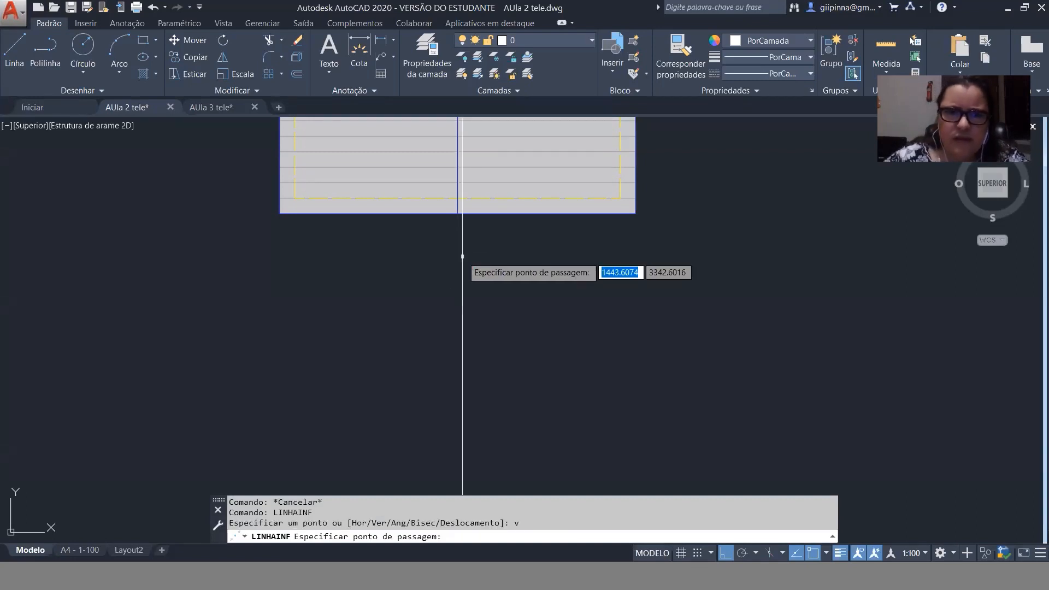
left_click(457, 212)
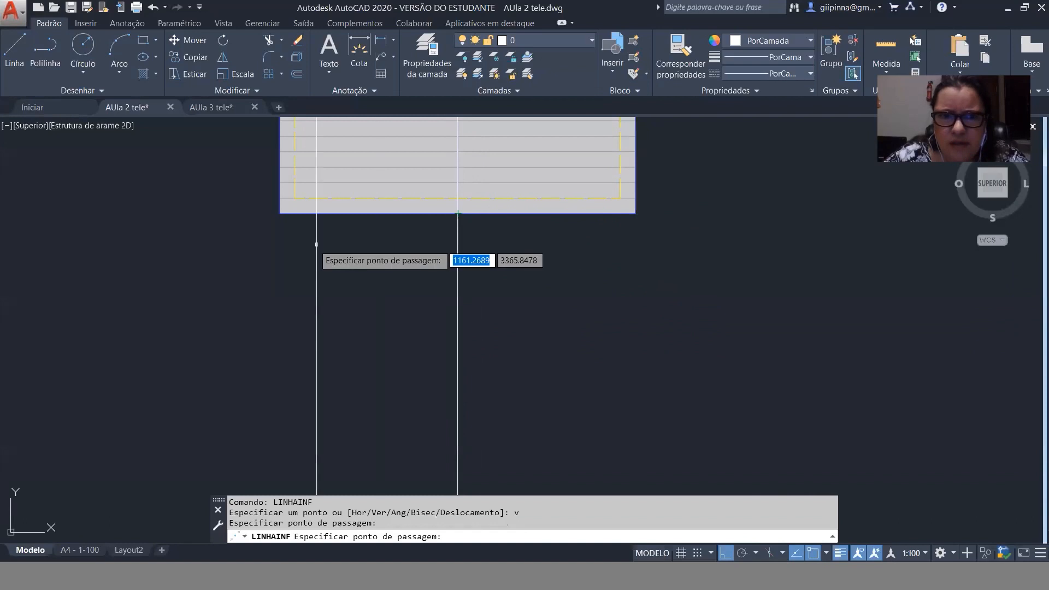
left_click(279, 212)
left_click(635, 212)
scroll(320, 210, "down", 8)
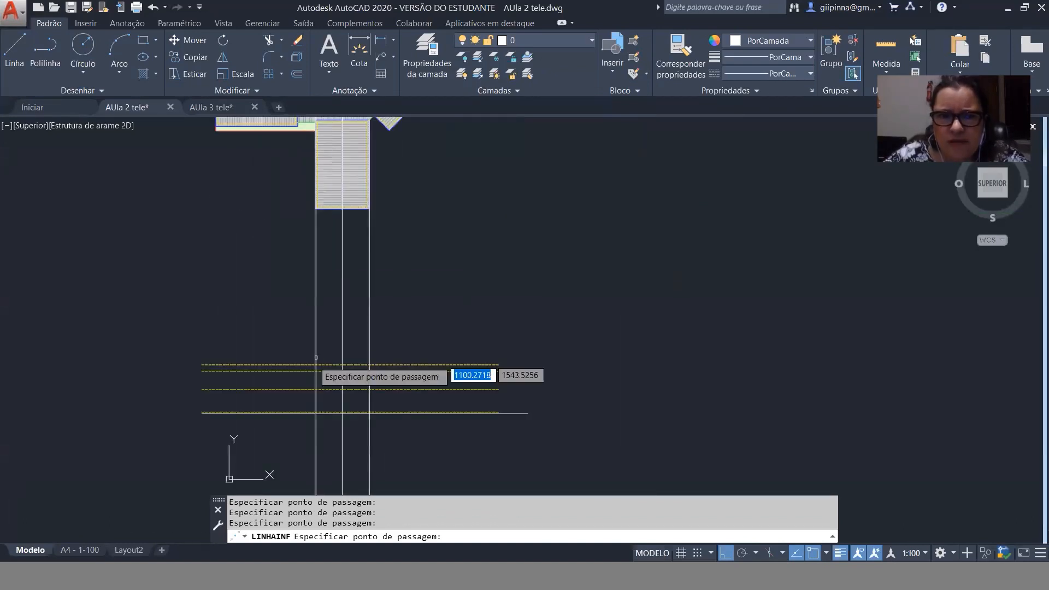
scroll(321, 403, "up", 4)
scroll(321, 404, "up", 3)
key("Escape")
key("Escape")
key("Escape")
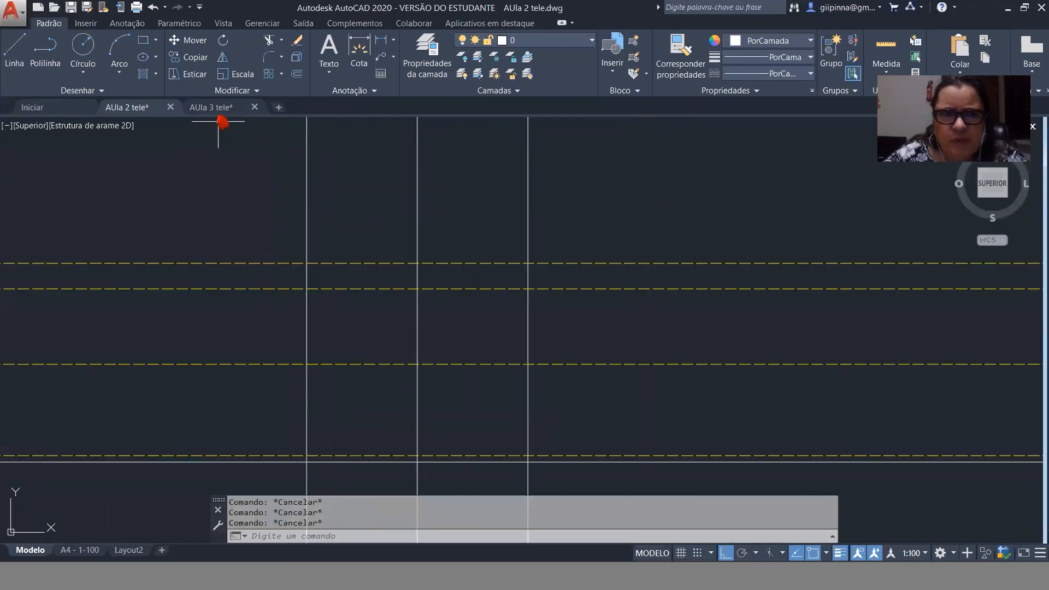
Switch to AUla 3 tele and examine the eave and ridge height lines on the finished front elevation.
left_click(222, 108)
scroll(512, 358, "up", 4)
middle_click_drag(531, 295, 483, 379)
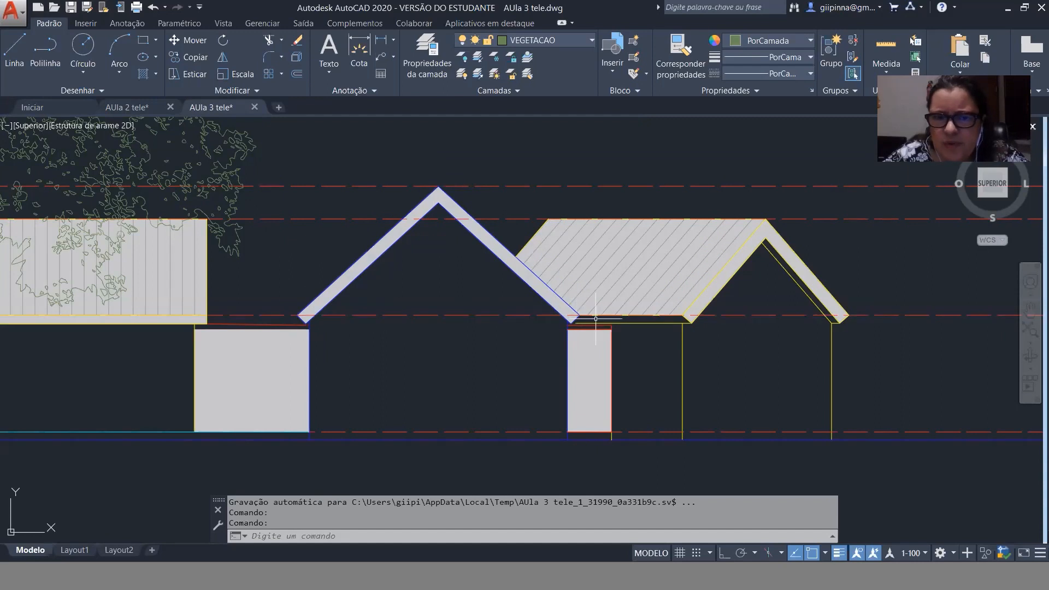
left_click(868, 312)
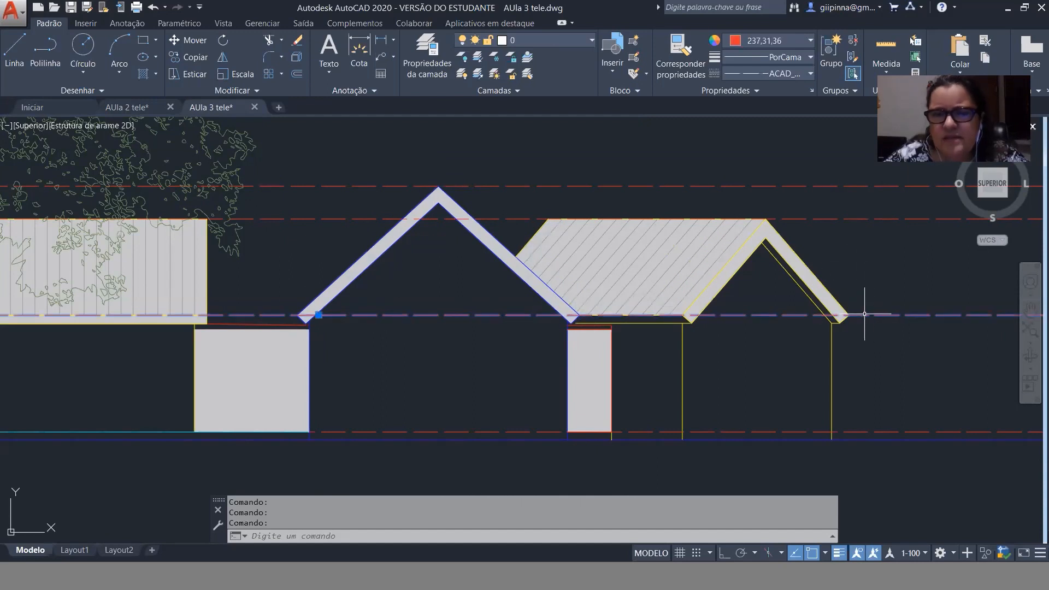
key("Escape")
key("Escape")
left_click(480, 186)
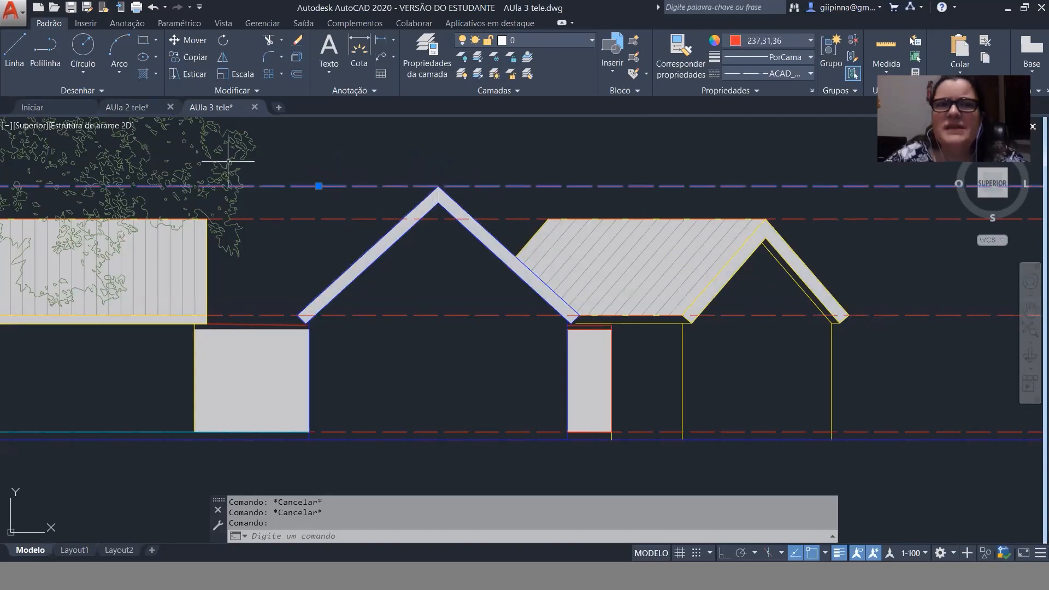
key("Escape")
In AUla 2 tele, draw the gable's two sloping lines from the left eave intersection to the ridge and down to the right eave.
left_click(130, 108)
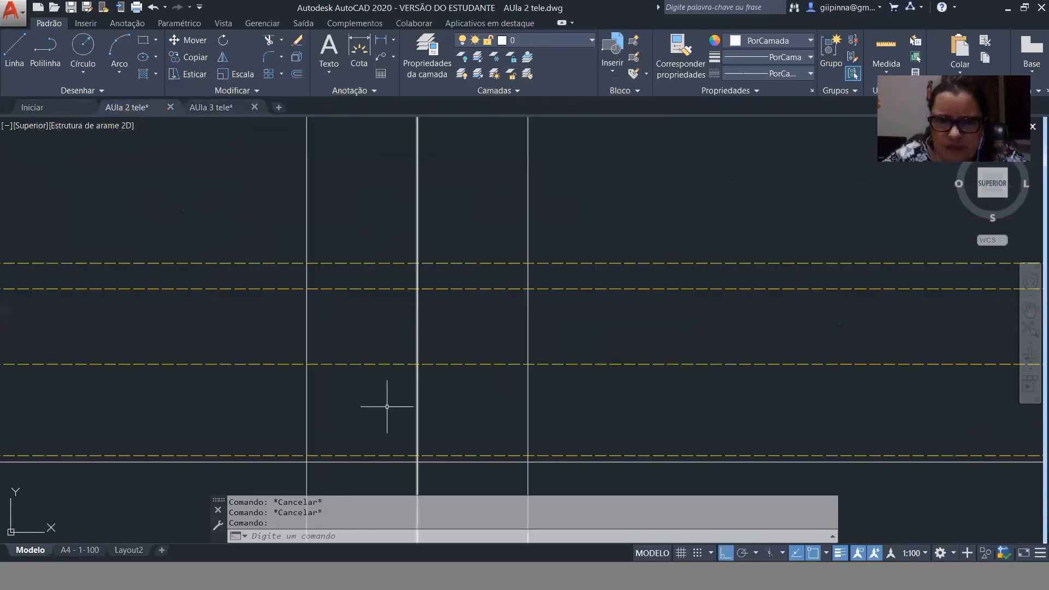
type("L")
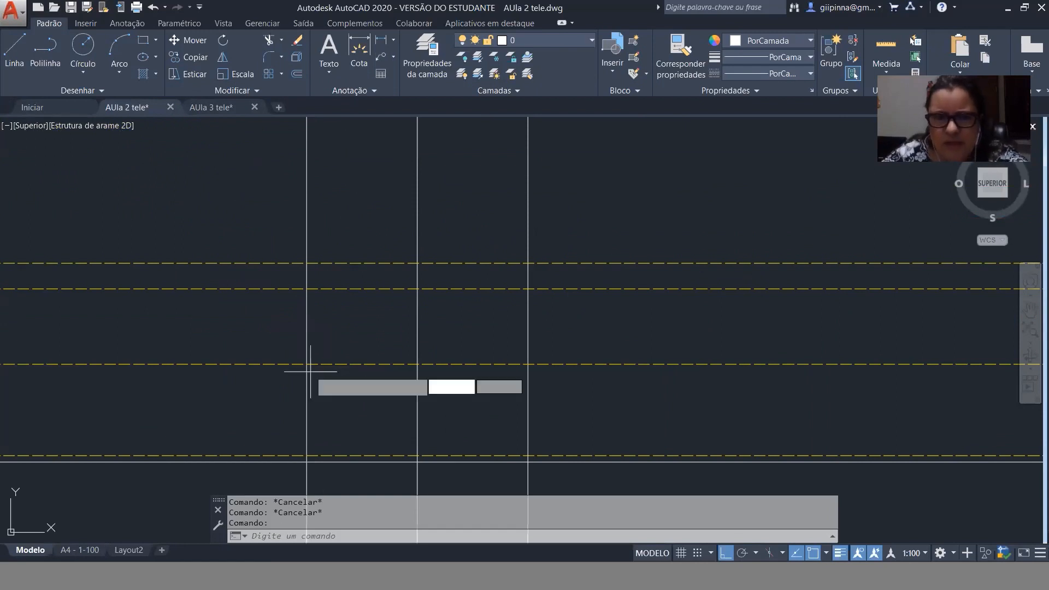
key("Return")
left_click(306, 364)
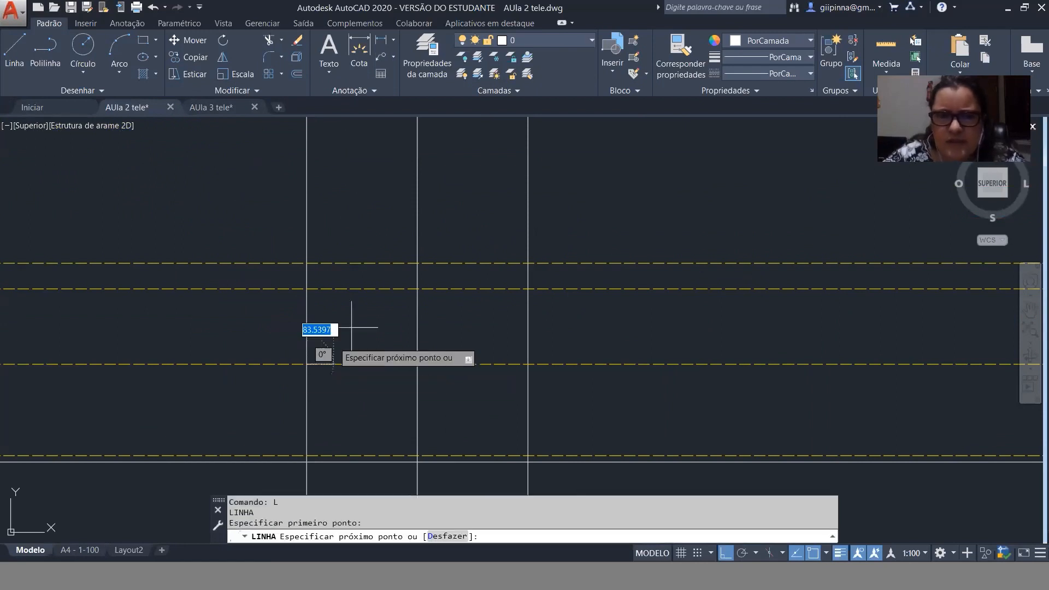
left_click(417, 263)
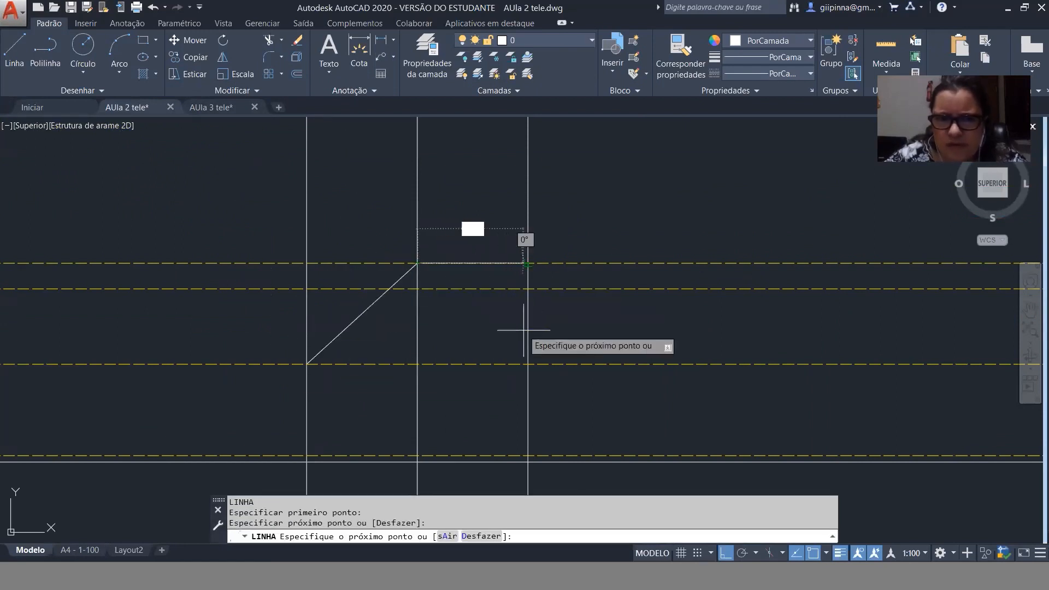
left_click(527, 364)
key("Return")
middle_click_drag(440, 357, 455, 318)
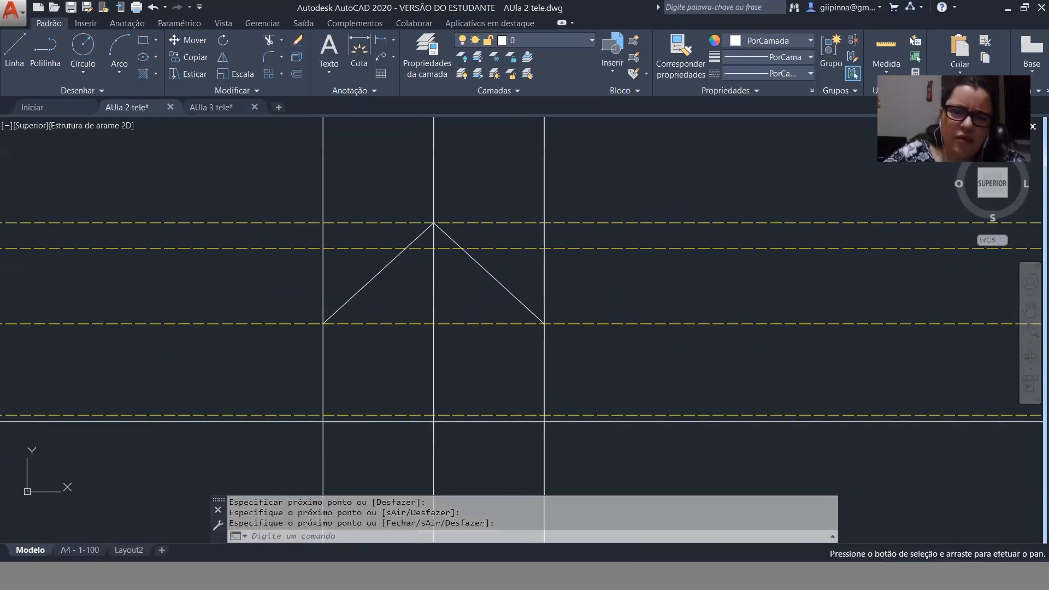
In AUla 3 tele, examine the front gable's sloping roof edges and measure the roof thickness at its left eave.
left_click(213, 108)
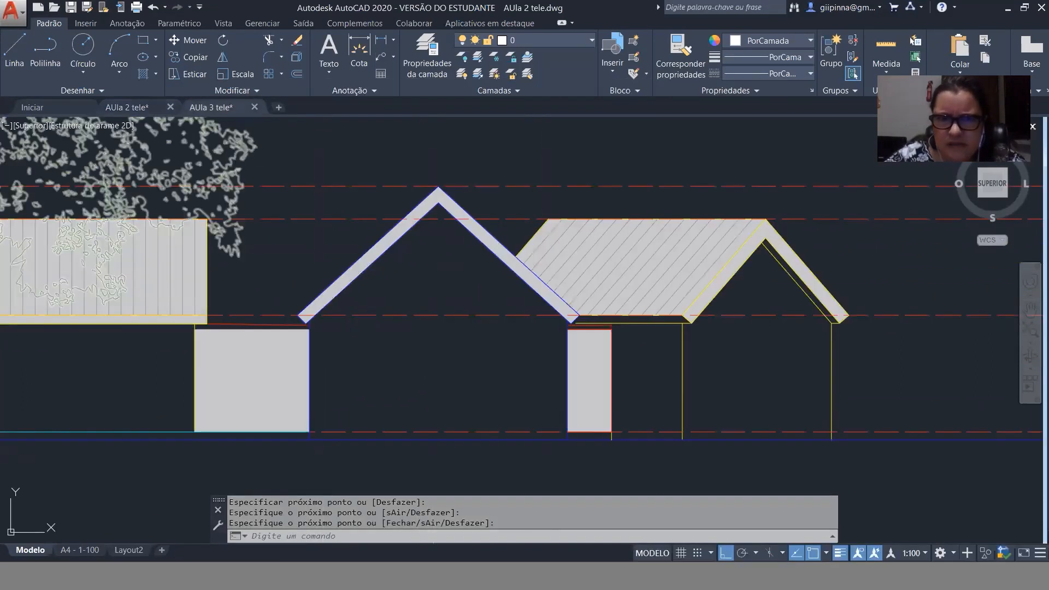
left_click(300, 307)
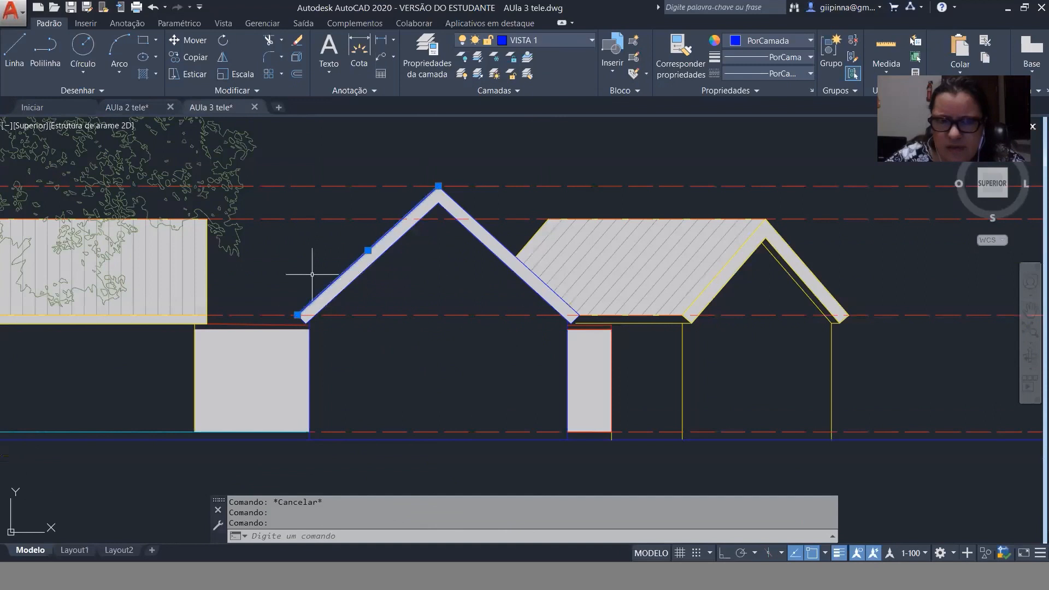
left_click(463, 204)
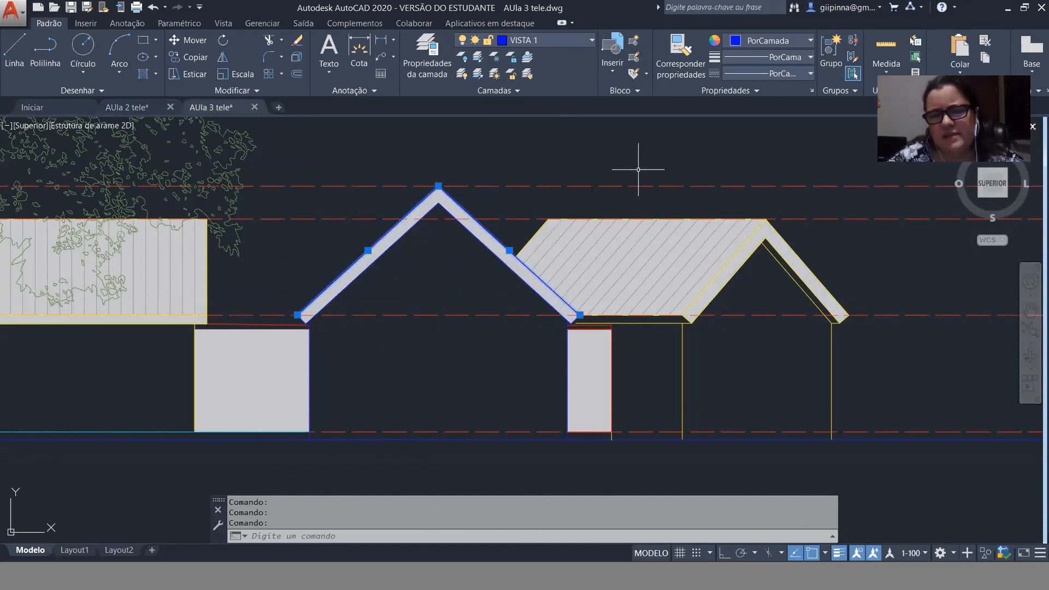
type("dist")
key("Return")
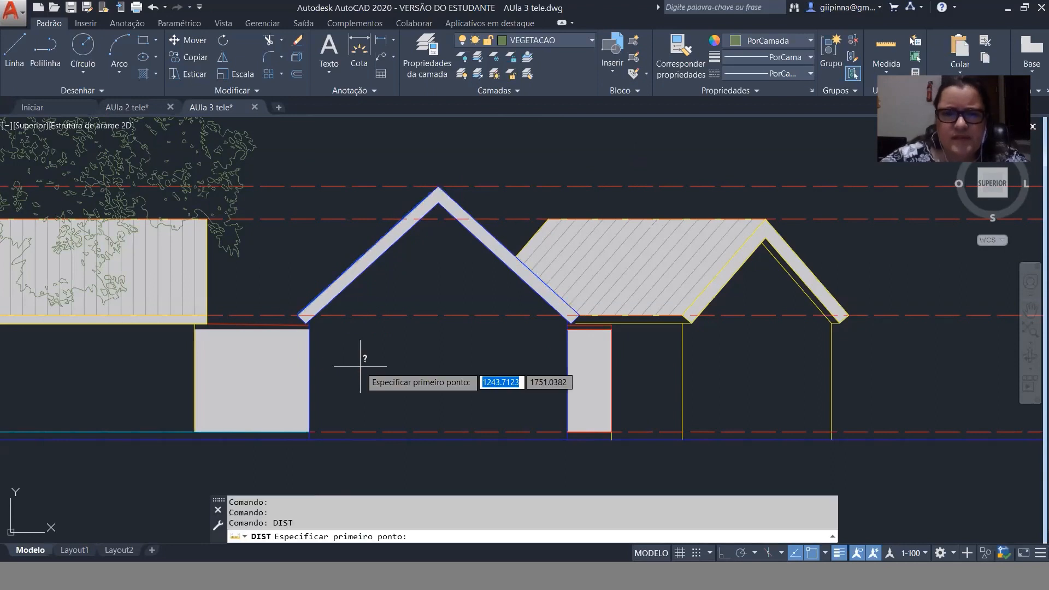
left_click(298, 315)
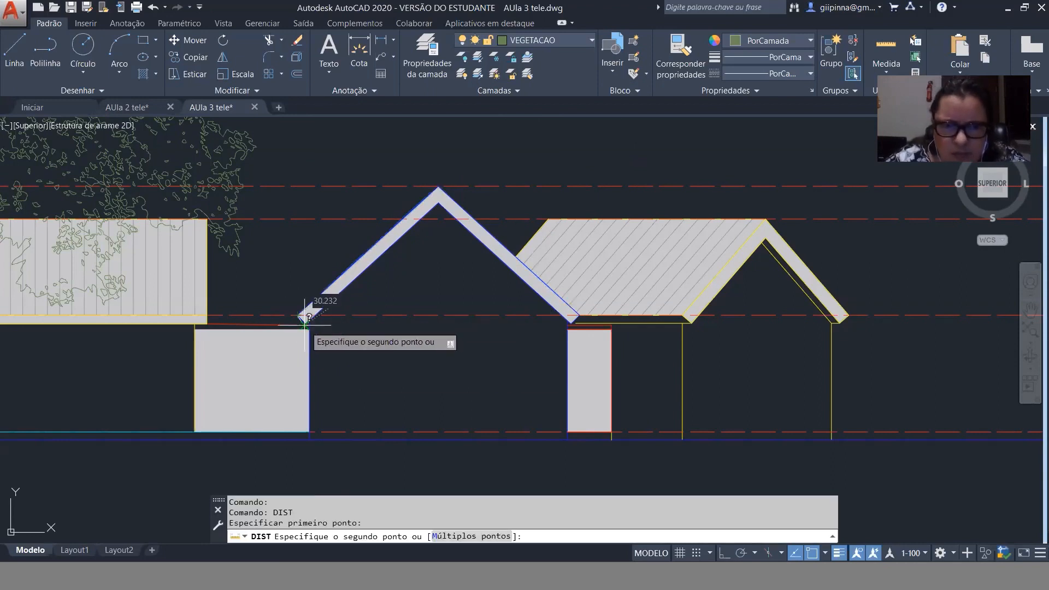
key("Escape")
scroll(358, 259, "up", 6)
scroll(386, 259, "down", 8)
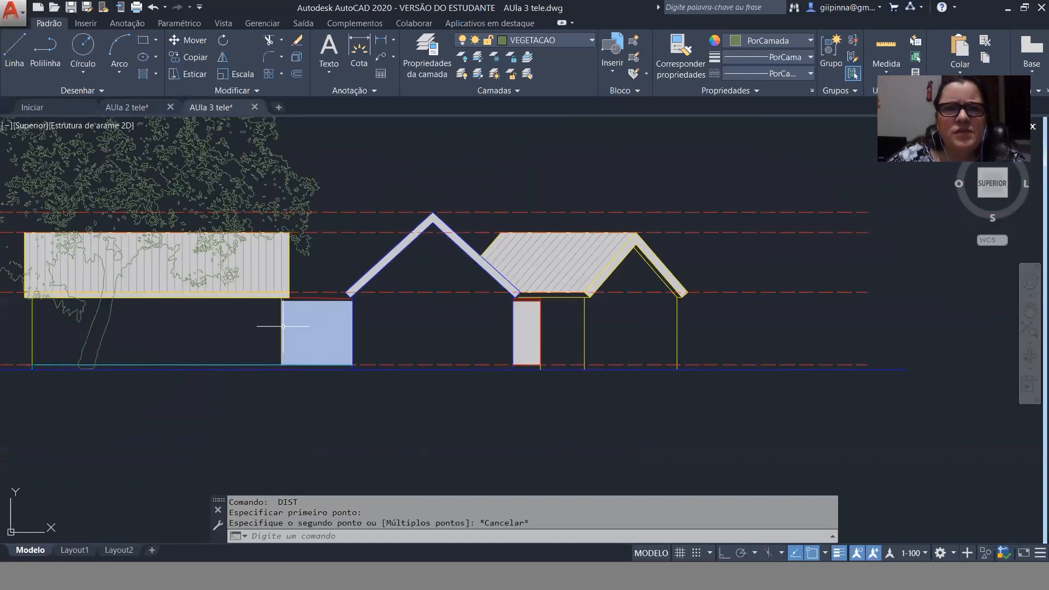
In AUla 2 tele, offset the gable's left sloping line 30 units to the inside.
key("ctrl+Tab")
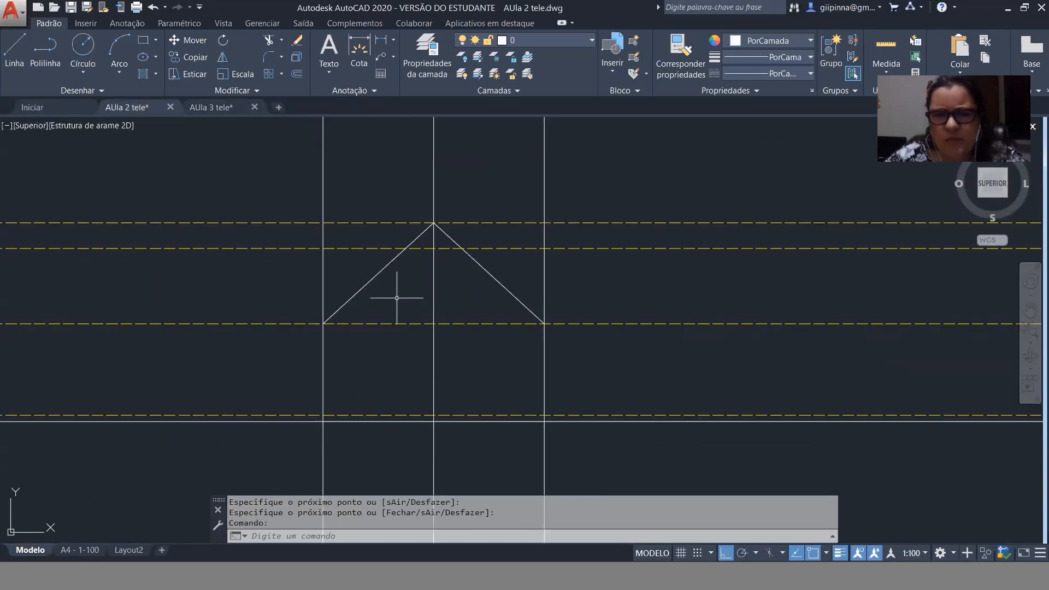
type("D")
left_click(451, 340)
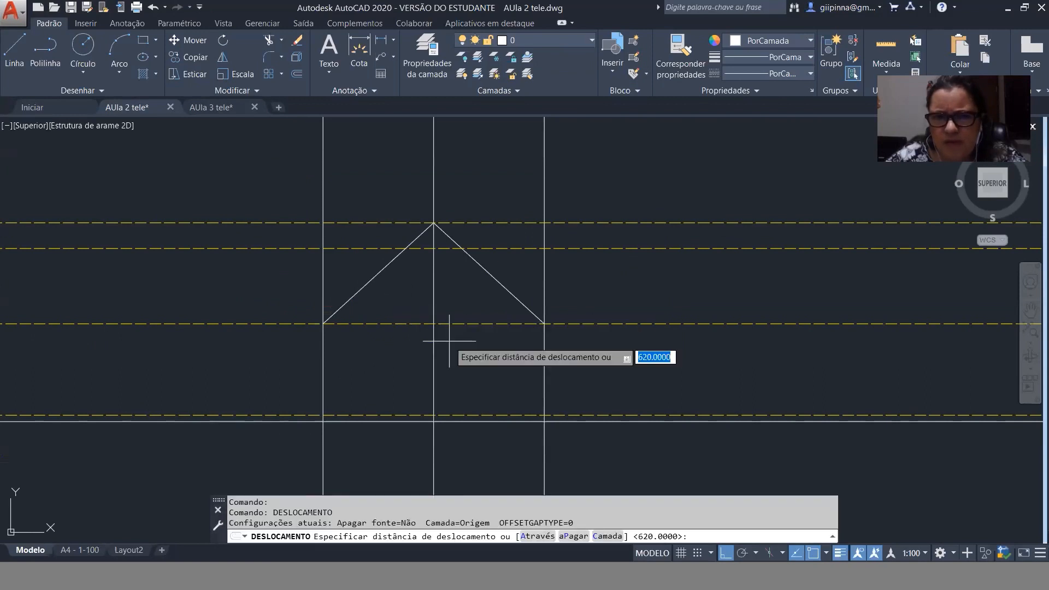
type("30")
key("Return")
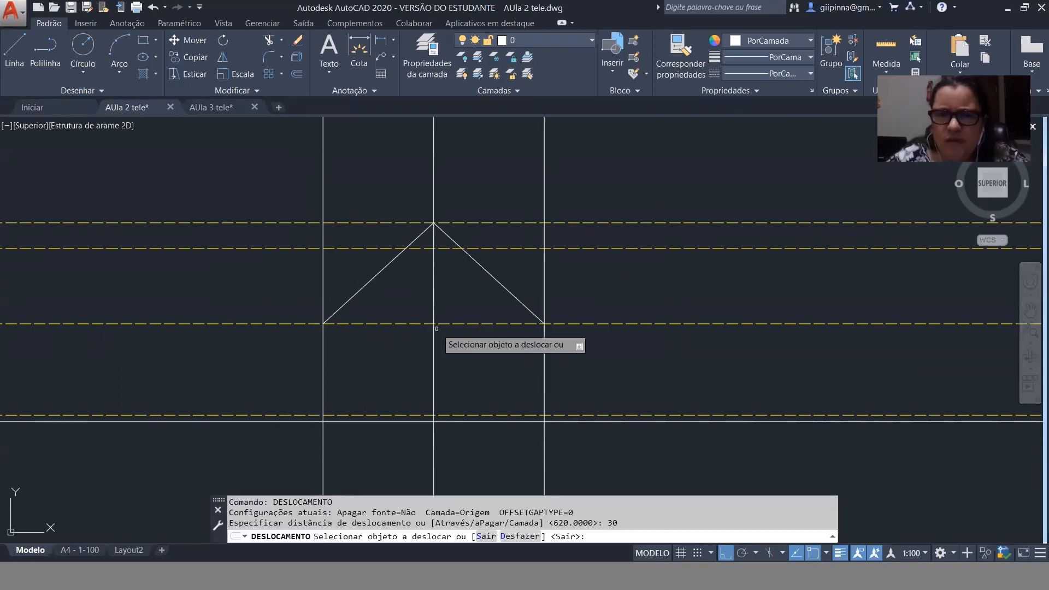
left_click(372, 279)
left_click(385, 296)
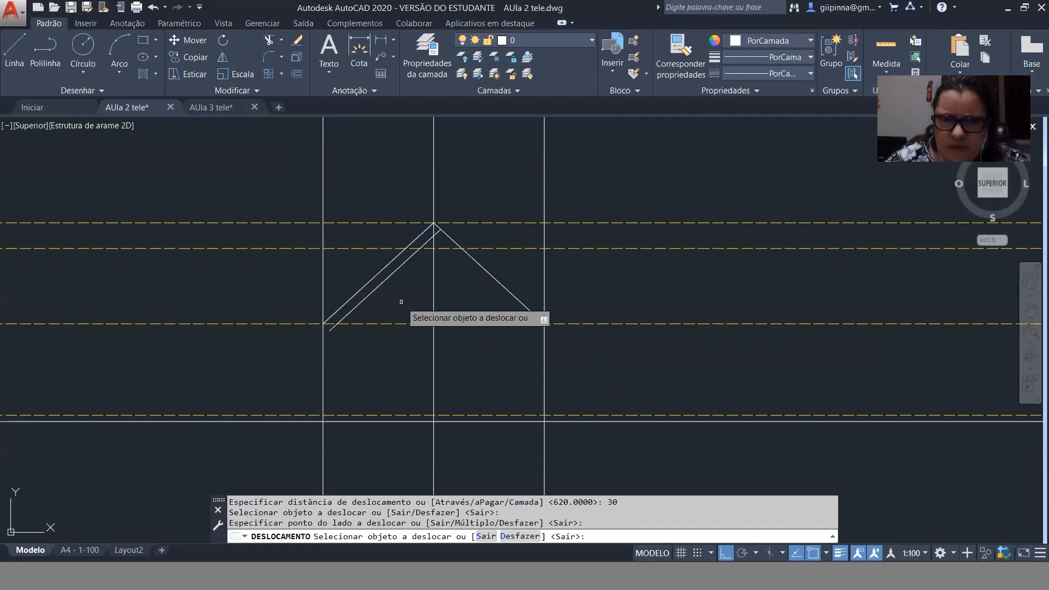
Offset the gable's right sloping line 30 units to the inside.
left_click(484, 270)
left_click(469, 300)
key("Return")
Close the left and right eave ends of the gable roof with short lines joining the outer and inner sloping lines.
scroll(367, 335, "up", 4)
type("L")
key("Return")
left_click(275, 306)
left_click(253, 306)
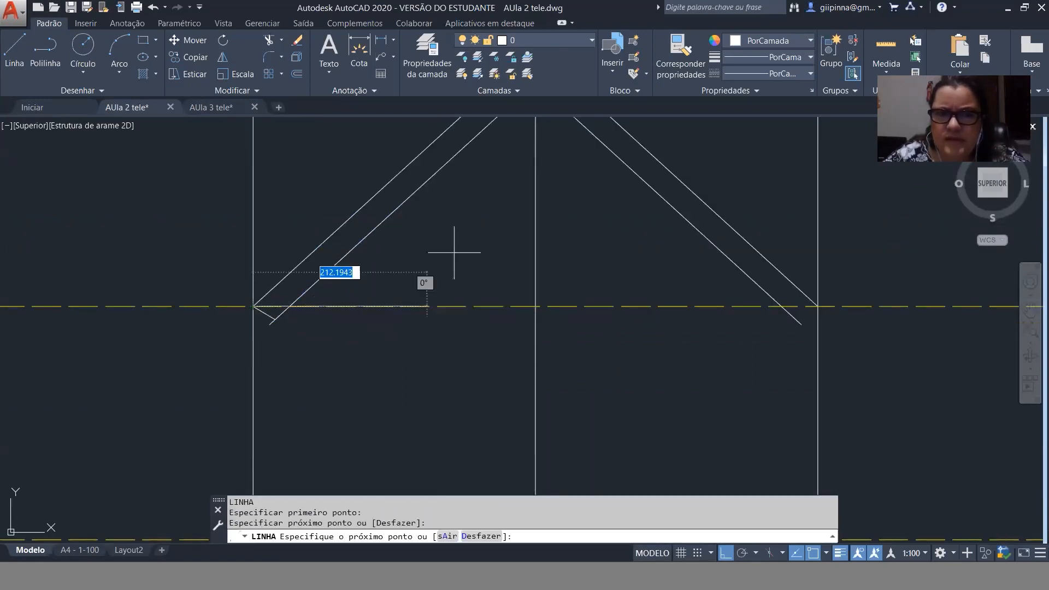
key("ctrl+z")
left_click(254, 306)
key("Return")
key("Return")
left_click(801, 324)
left_click(817, 306)
key("Return")
Fillet the two inner sloping lines with zero radius so they meet in a sharp corner below the ridge.
scroll(573, 434, "down", 2)
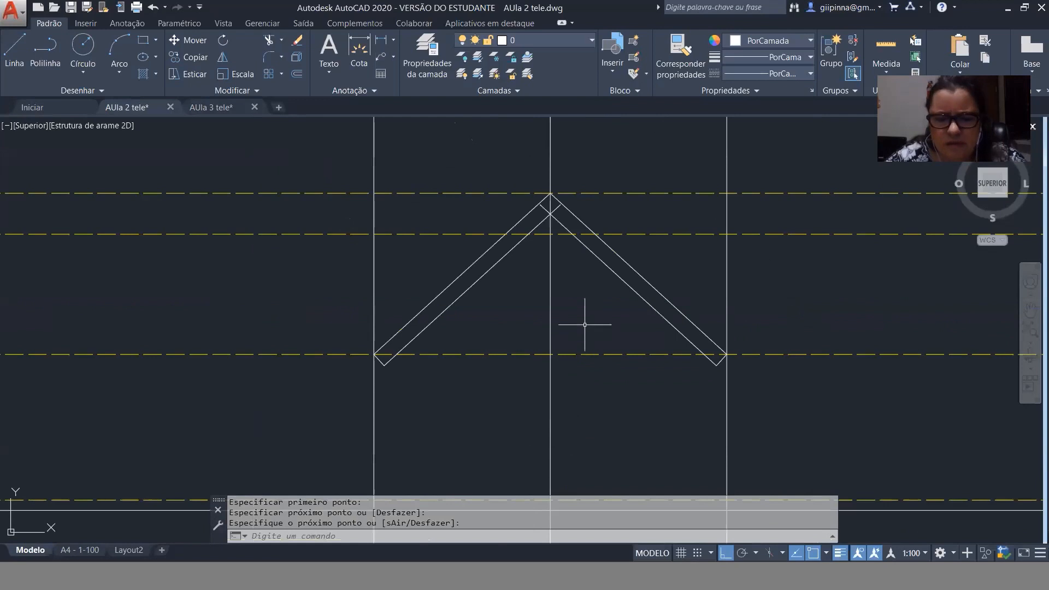
type("CON")
key("Return")
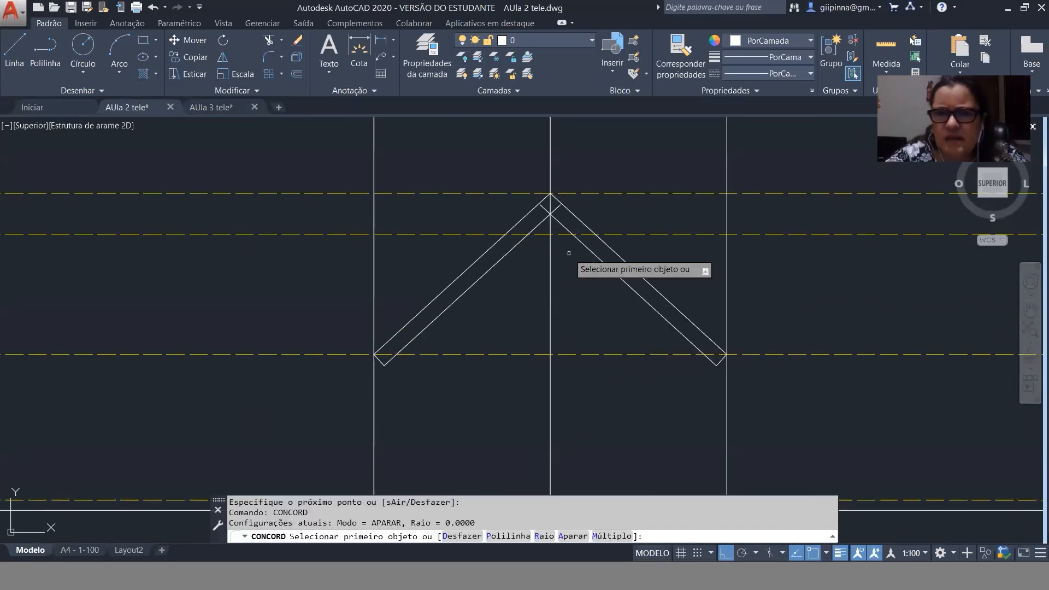
left_click(525, 238)
left_click(581, 240)
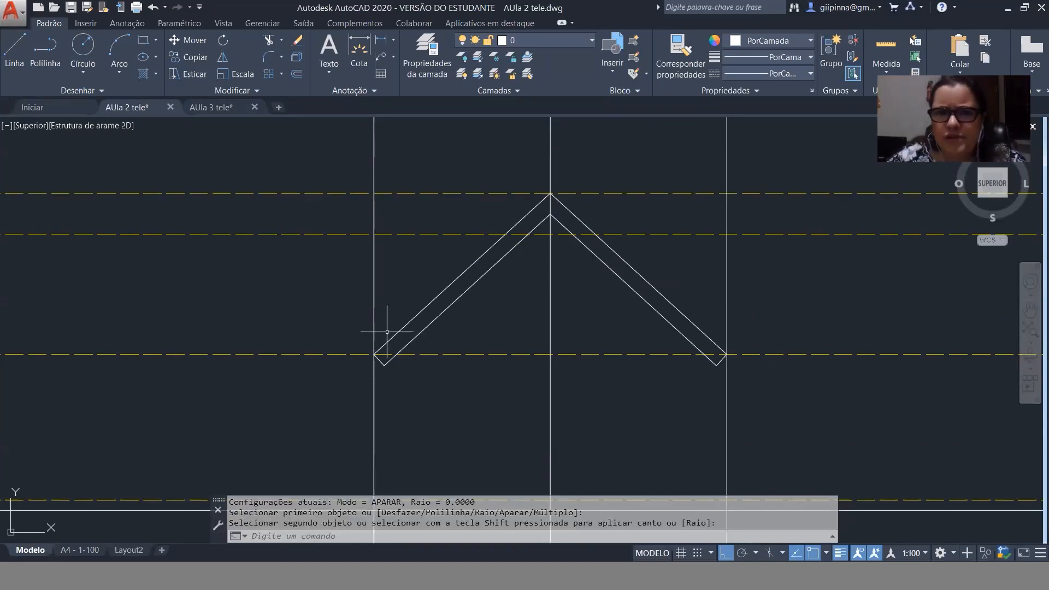
Check the gable roof in AUla 3 tele, and assign the whole roof outline in AUla 2 tele to layer VISTA 1.
middle_click_drag(384, 356, 283, 343)
left_click(233, 154)
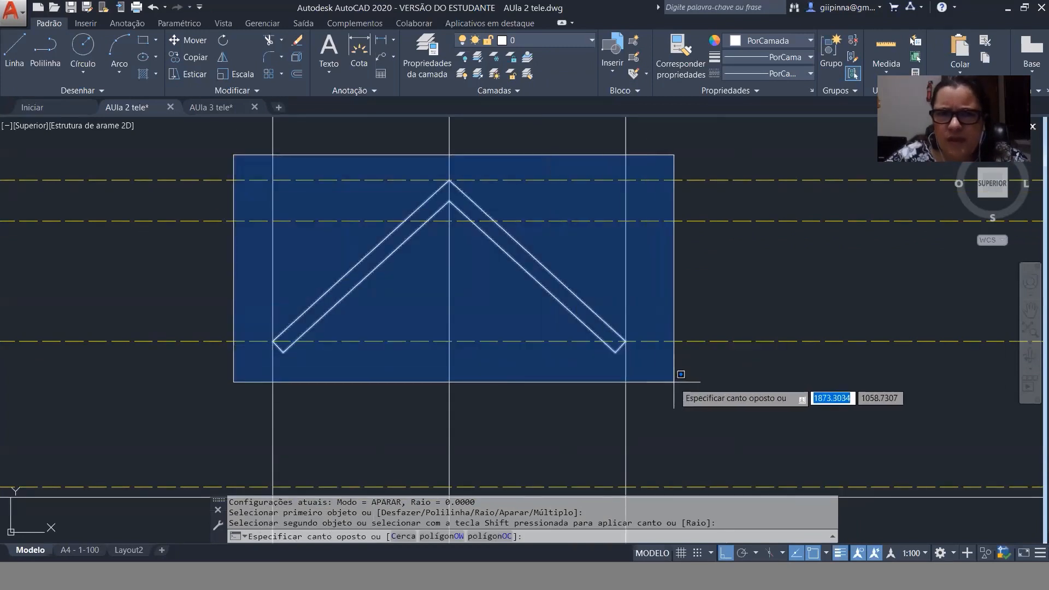
left_click(676, 385)
key("ctrl+Tab")
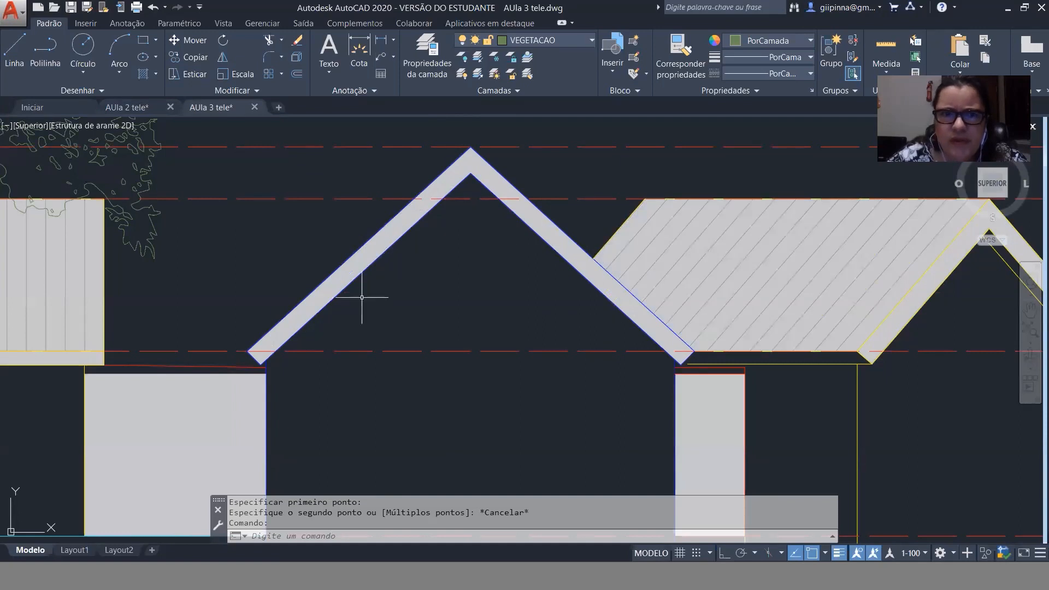
left_click(146, 116)
left_click(250, 157)
left_click(667, 382)
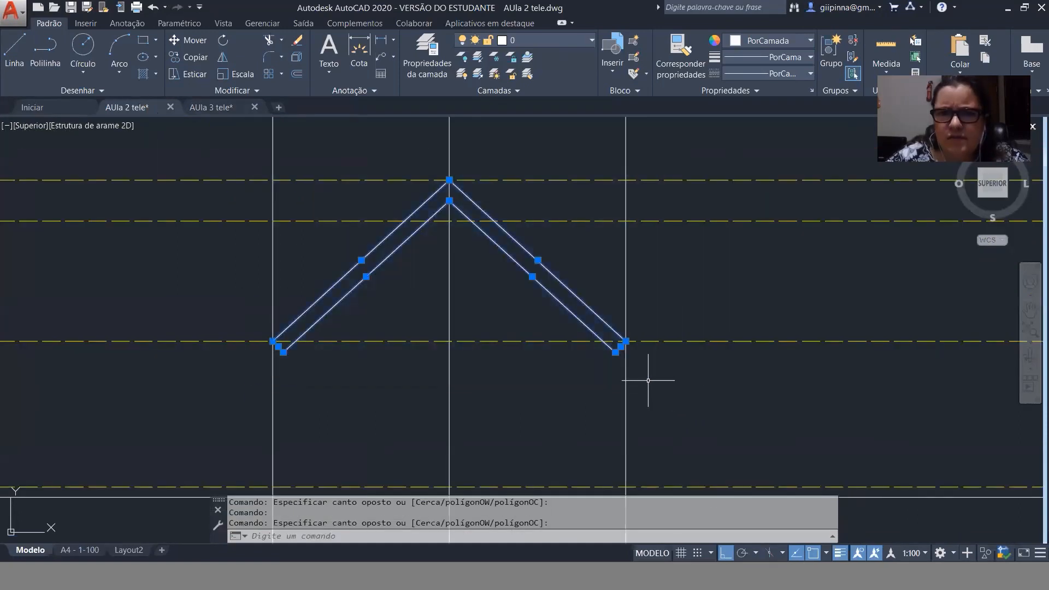
left_click(537, 44)
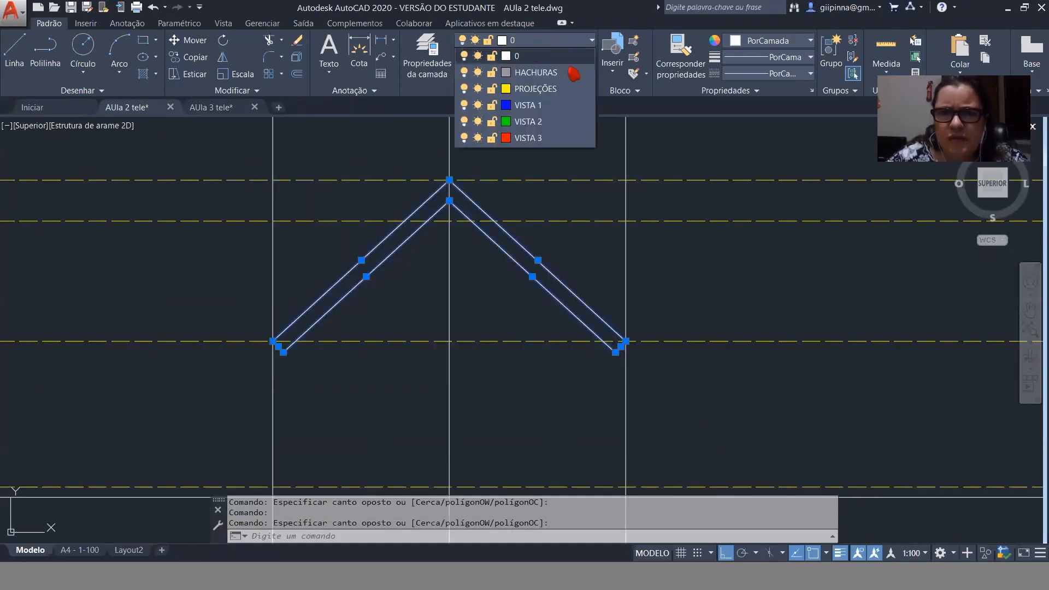
left_click(545, 109)
key("Escape")
key("Escape")
key("Escape")
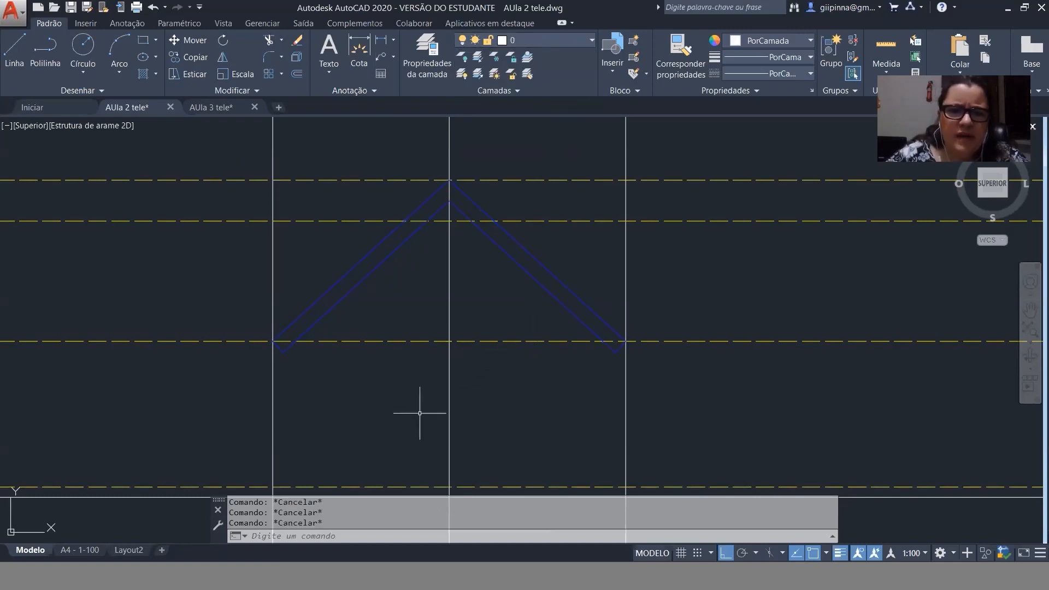
Switch to SketchUp and slide the front wing's roof along its length to examine how the walls sit under the eaves.
key("alt+Tab")
key("Tab")
key("Tab")
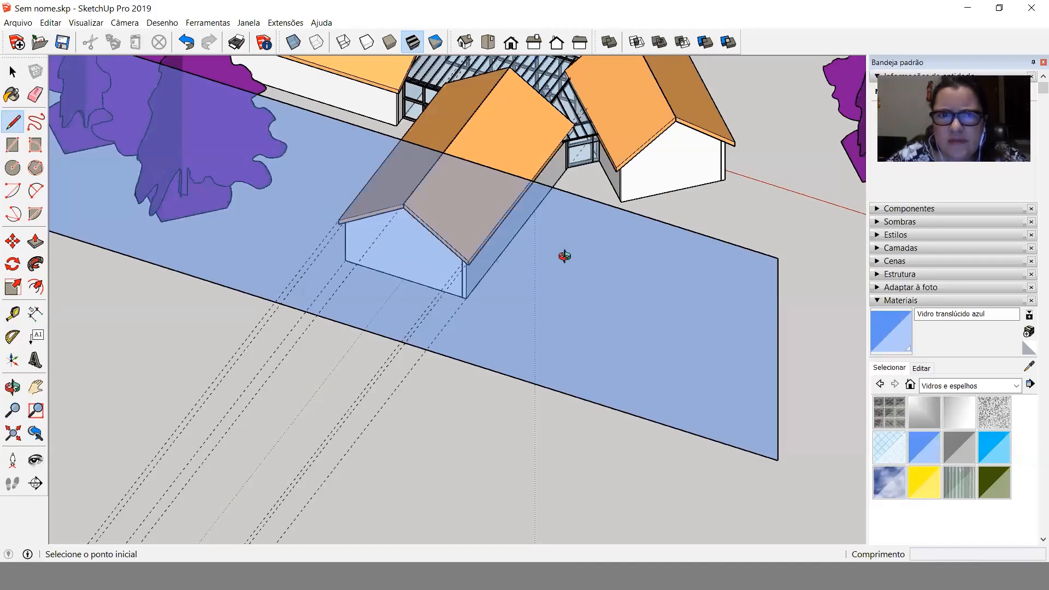
middle_click_drag(564, 256, 506, 261)
middle_click_drag(221, 234, 414, 172)
key("m")
left_click(495, 184)
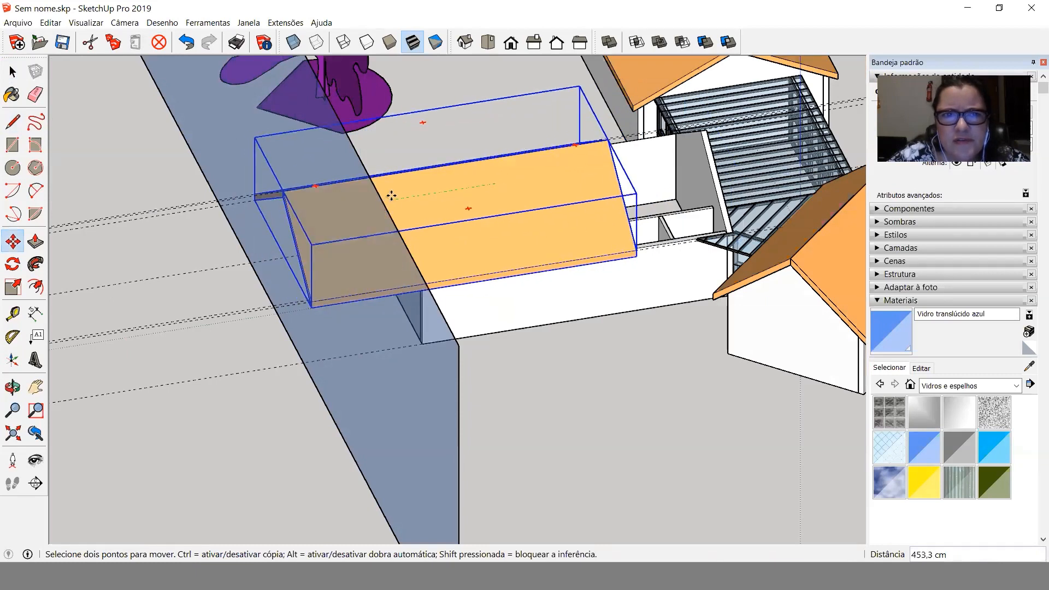
Return to AutoCAD and erase the three vertical projection lines running down from the front wing's roof edges and ridge.
key("alt+Tab")
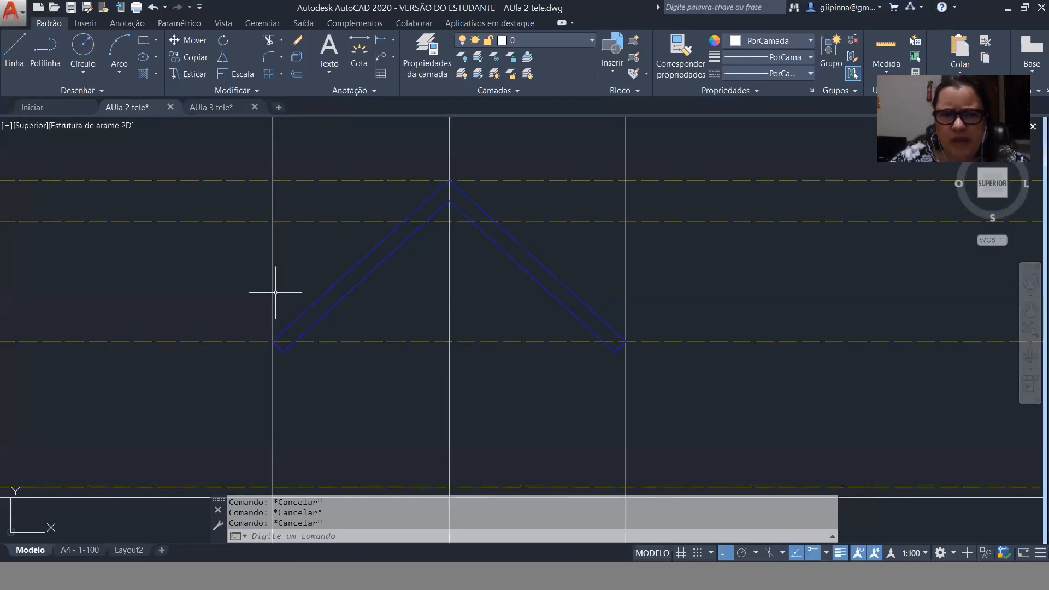
scroll(300, 361, "down", 10)
scroll(315, 316, "up", 5)
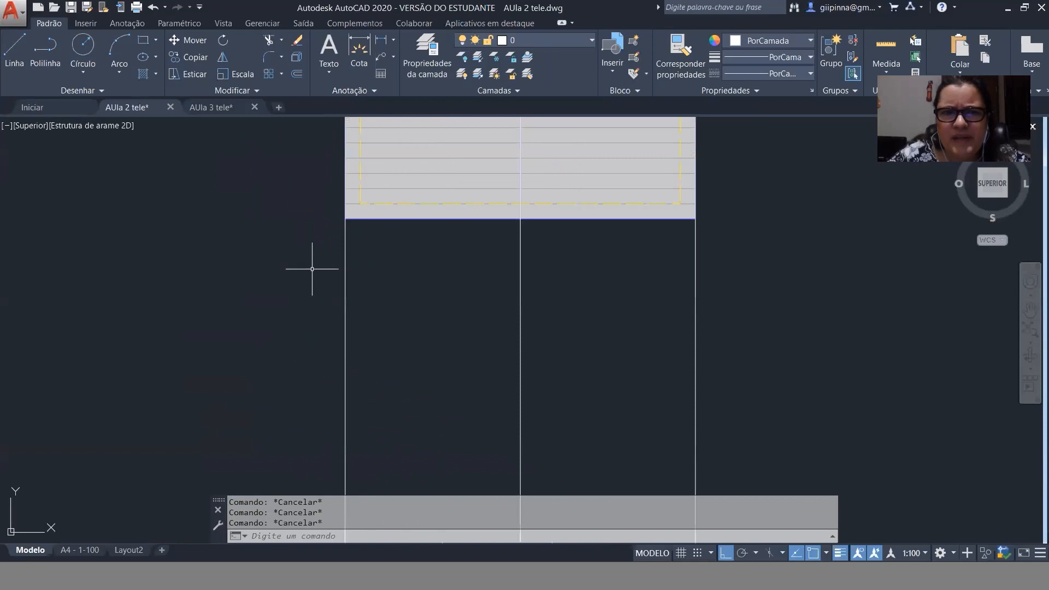
scroll(382, 194, "up", 5)
scroll(421, 351, "down", 4)
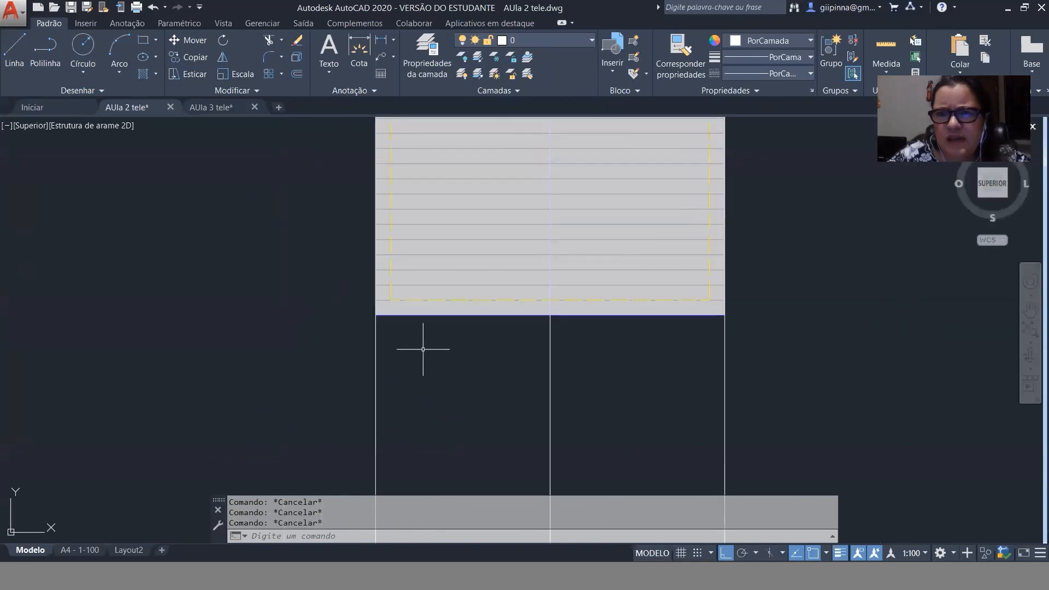
left_click(765, 362)
left_click(308, 400)
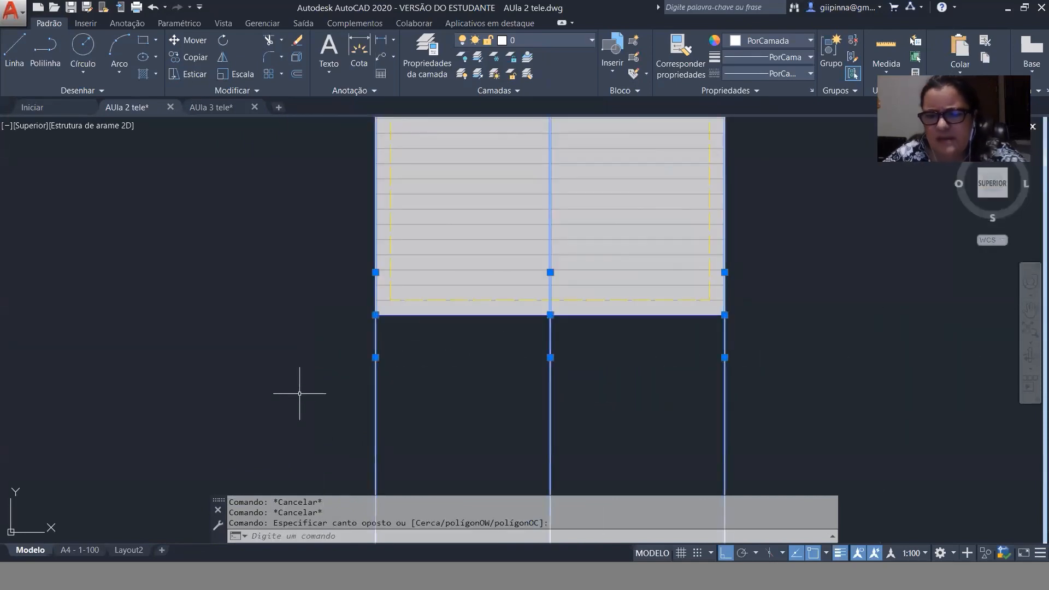
key("Delete")
Draw vertical construction lines with LINHAINF through the two dashed wall corners at the front of the plan's front wing.
type("linhainf")
key("Return")
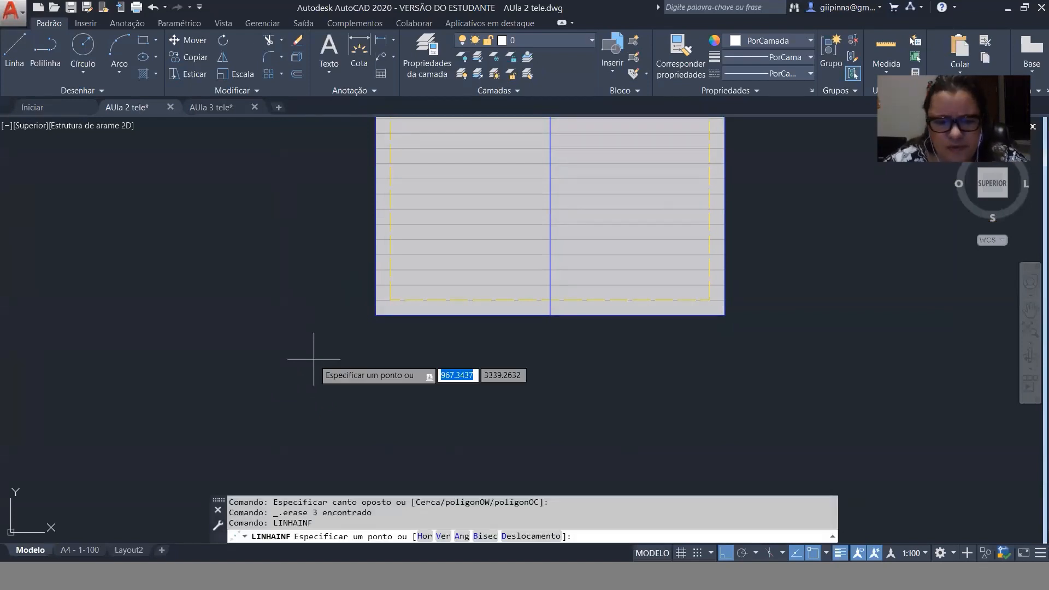
type("v")
key("Return")
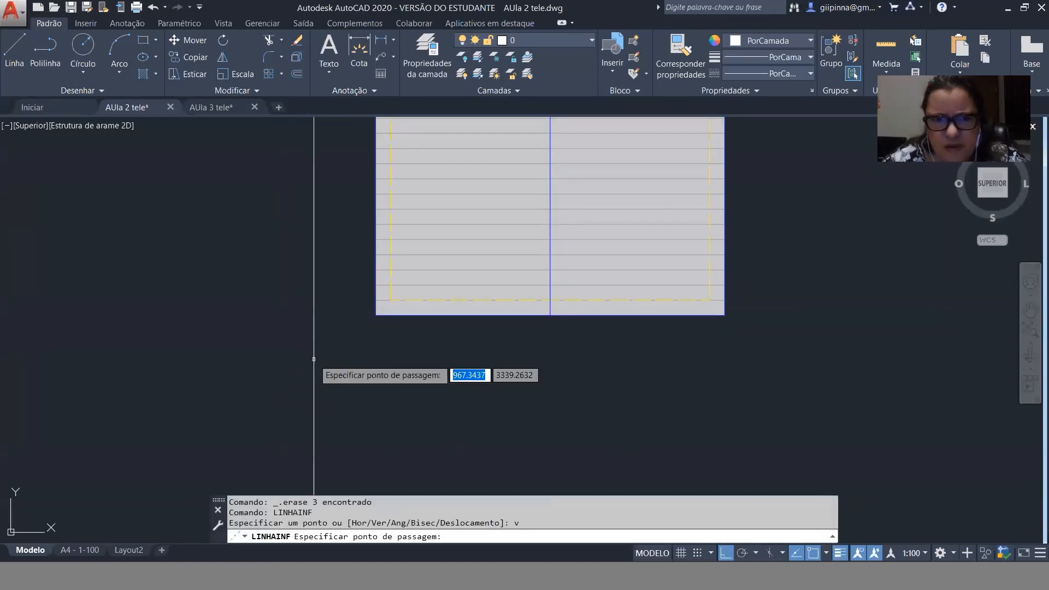
left_click(390, 300)
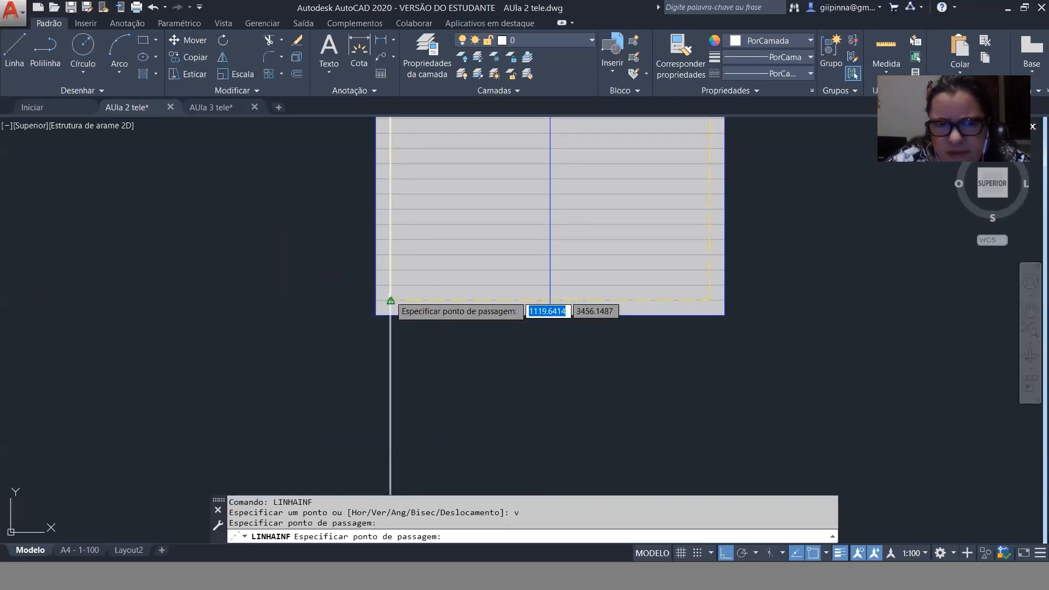
left_click(710, 300)
scroll(527, 251, "down", 10)
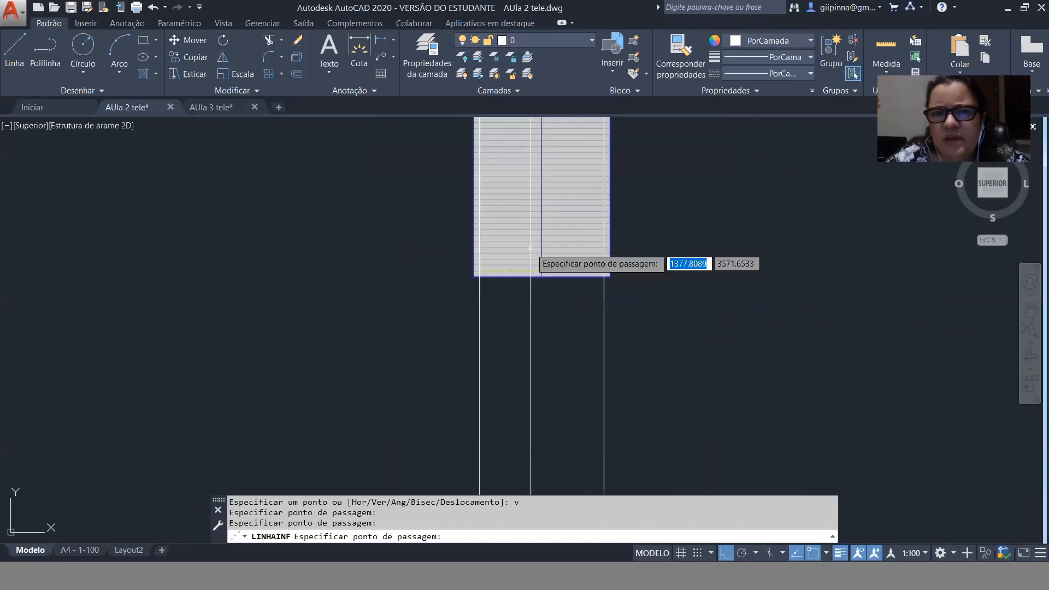
scroll(580, 393, "up", 10)
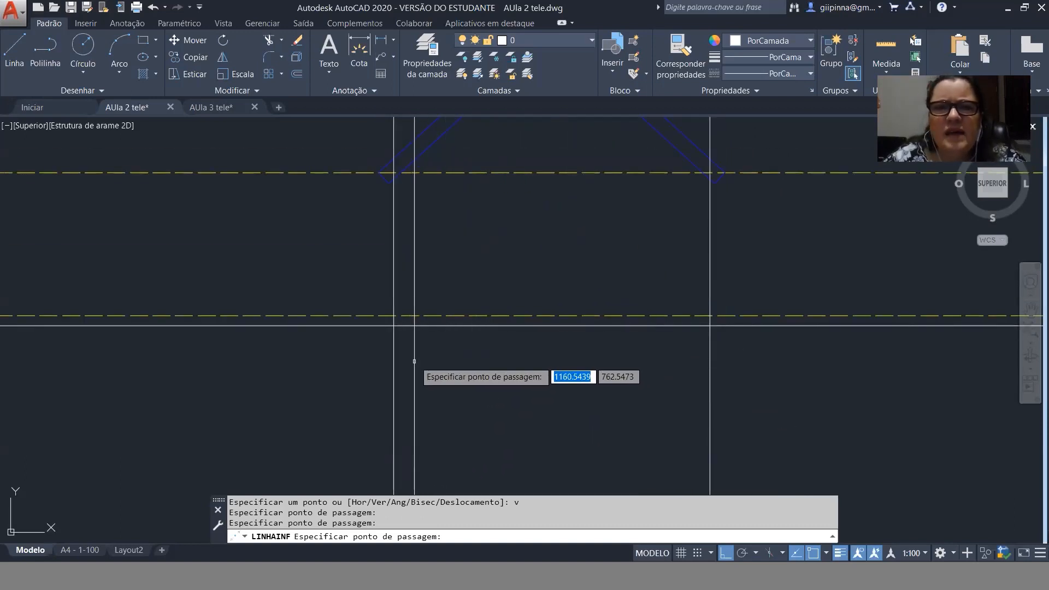
Make VISTA 1 the current layer and end the construction line command.
left_click(568, 44)
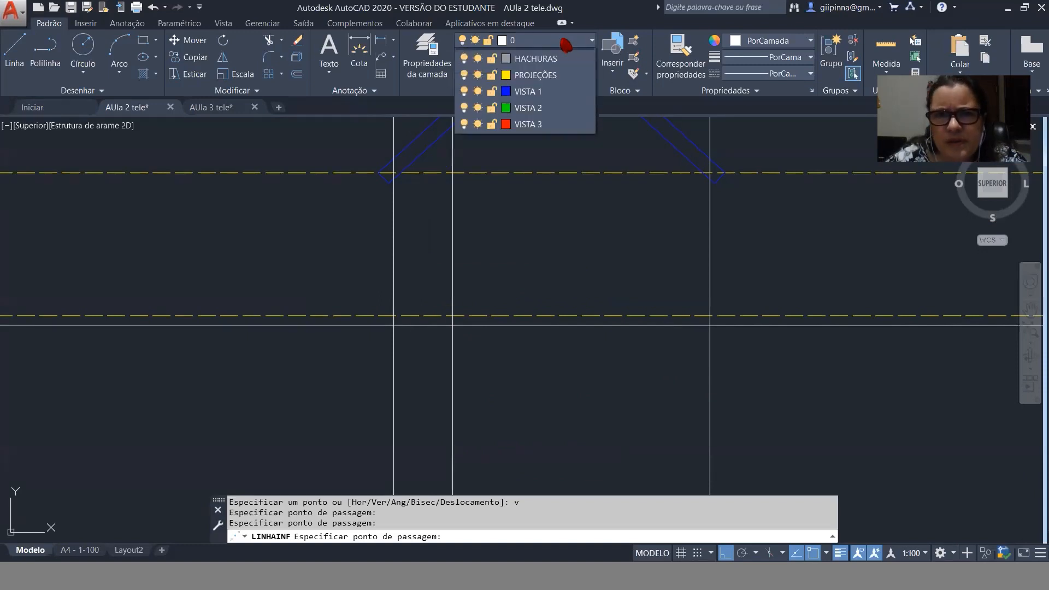
left_click(545, 106)
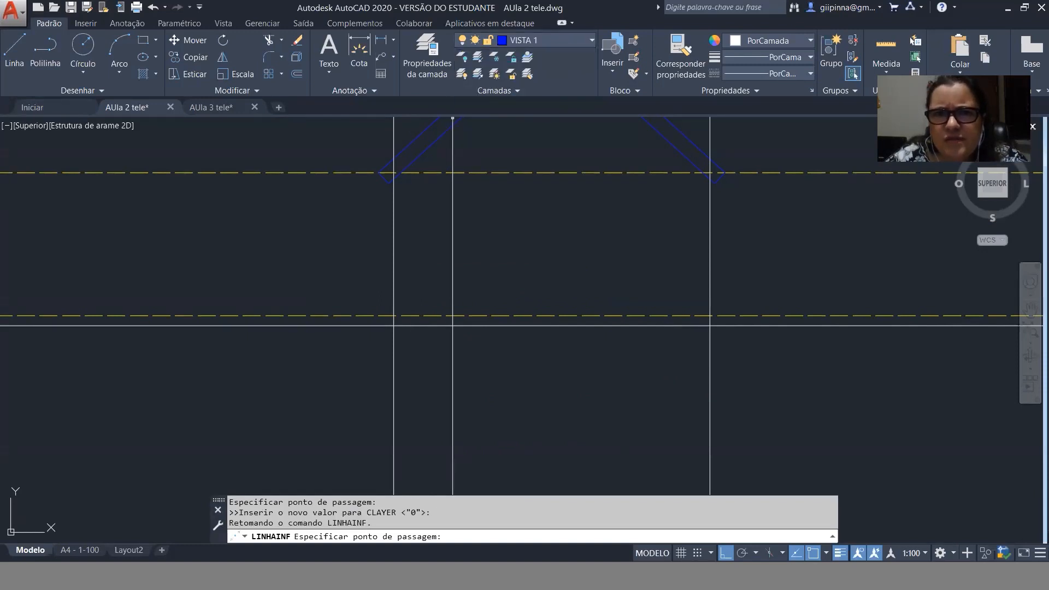
key("Escape")
key("Escape")
type("L")
key("Return")
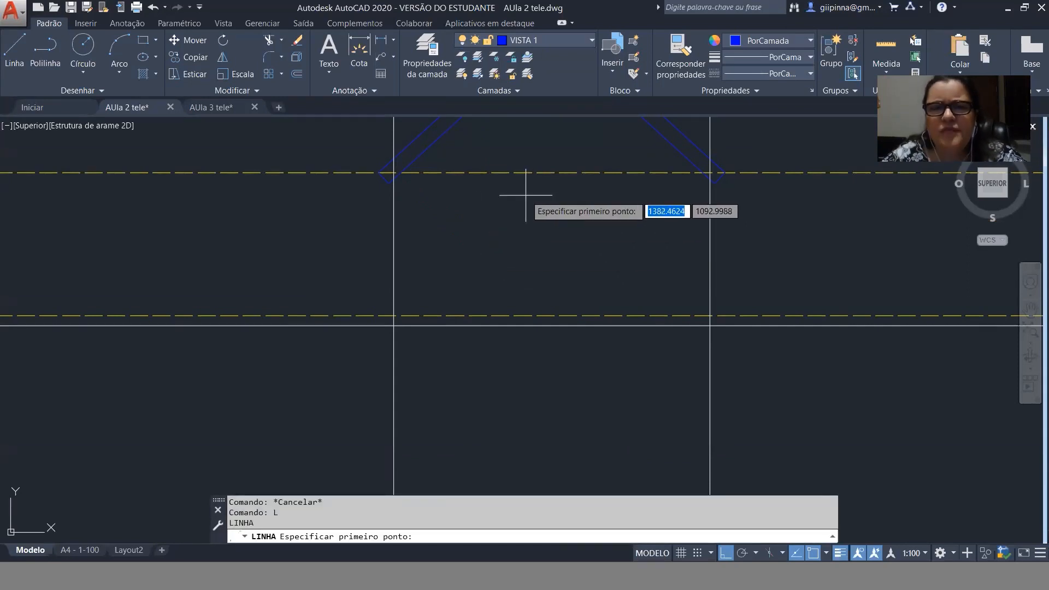
key("Escape")
key("Escape")
key("Escape")
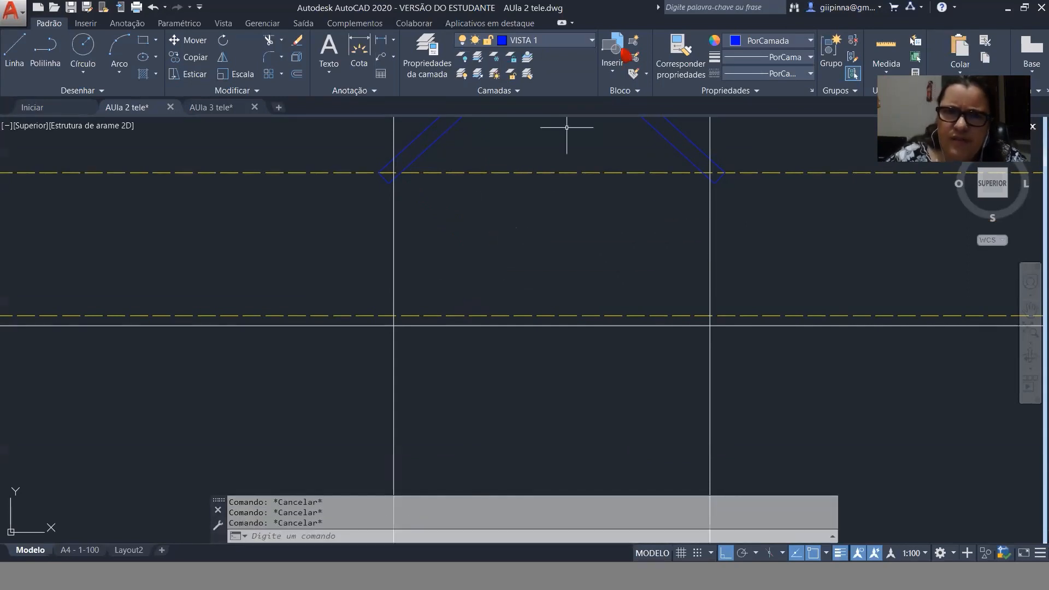
On layer VISTA 1, draw the gable's walls from the left roof underside down to the ground line, across, and up to the right underside.
left_click(547, 39)
left_click(528, 110)
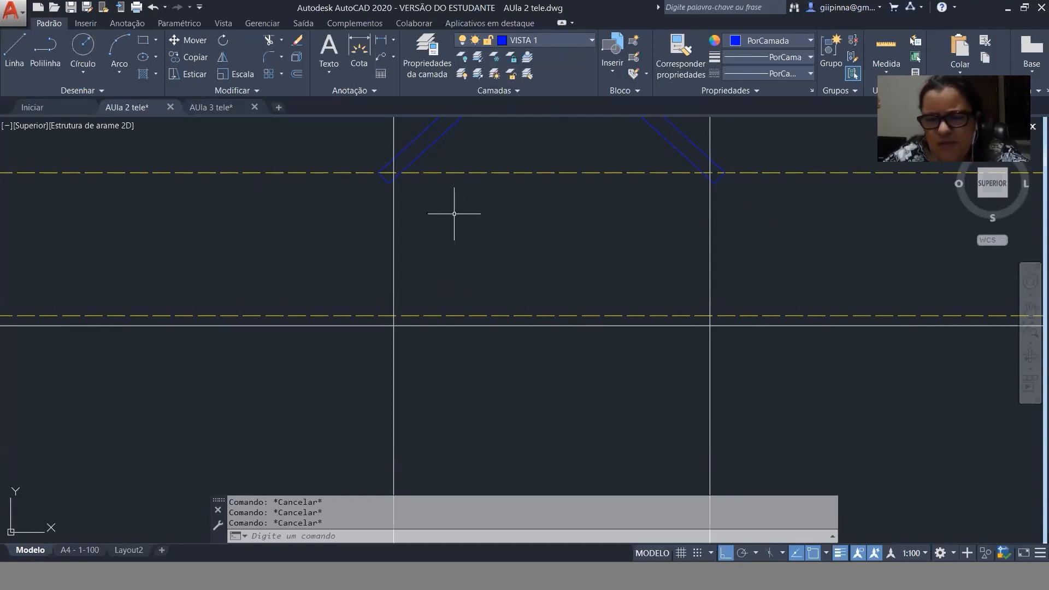
type("L")
key("Return")
left_click(393, 178)
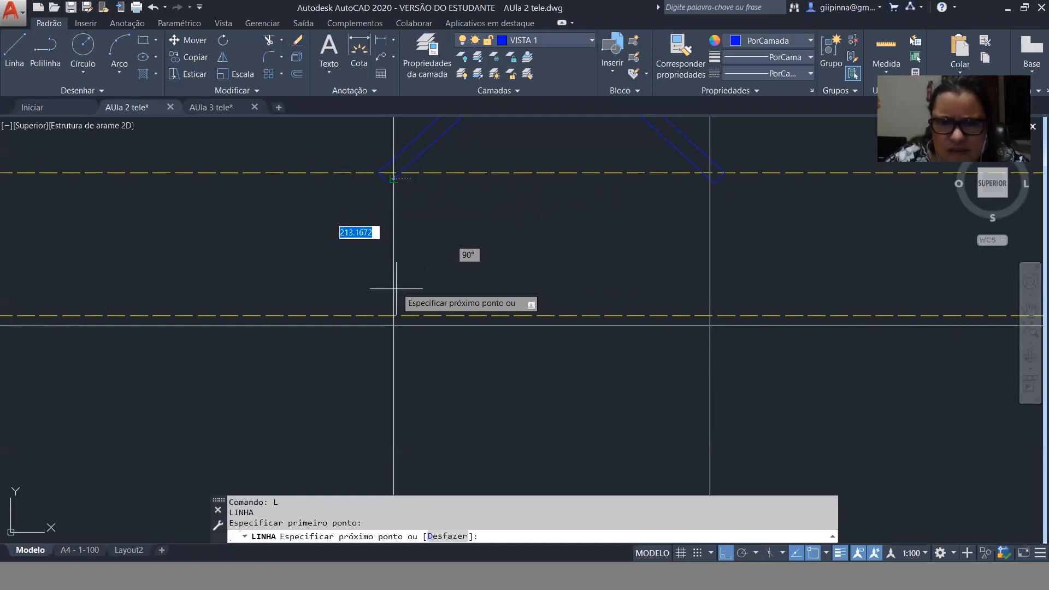
left_click(393, 325)
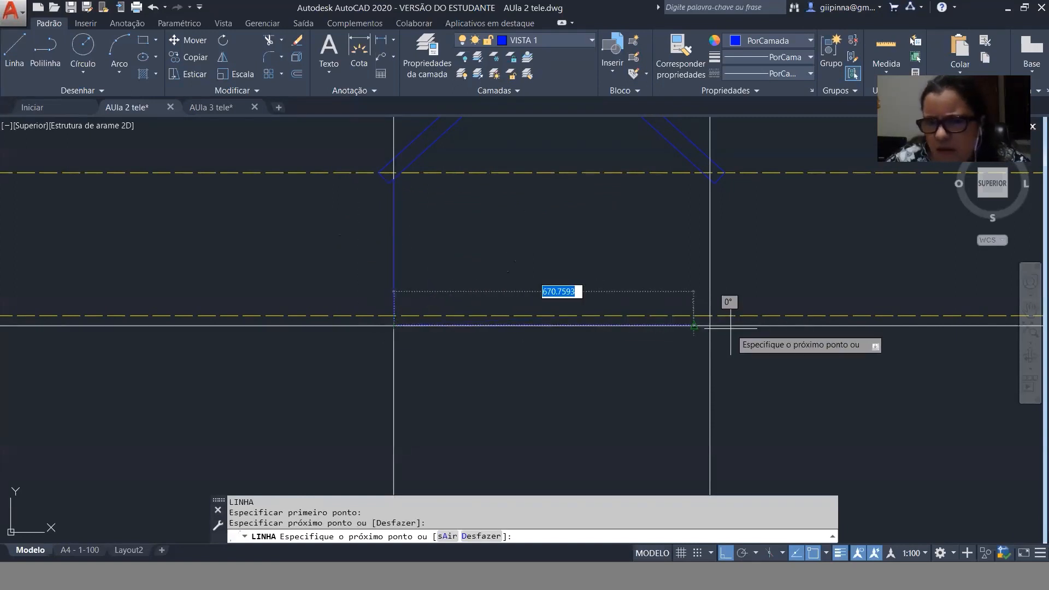
left_click(710, 326)
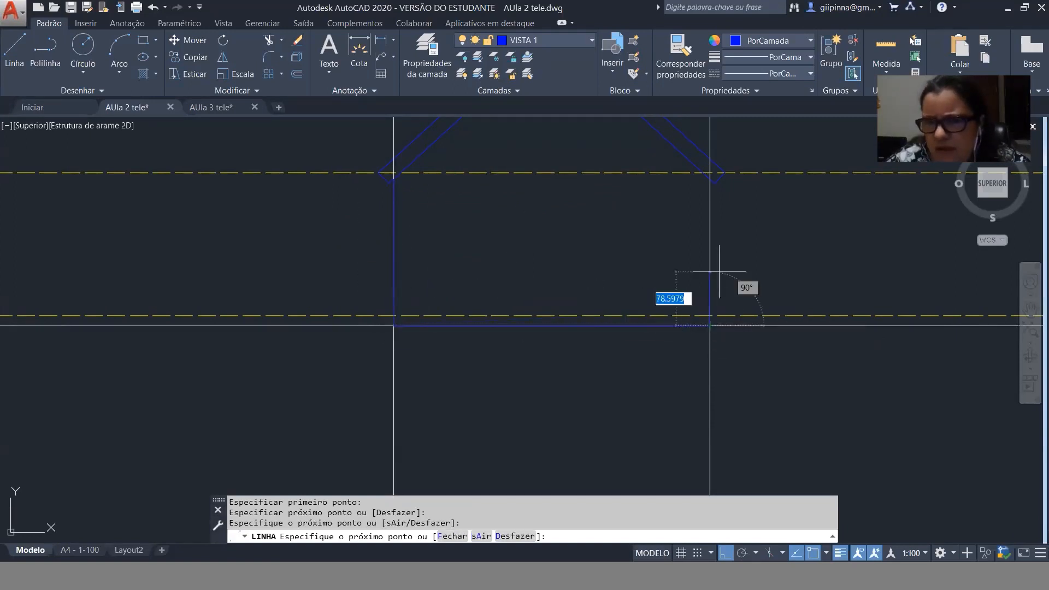
left_click(709, 178)
key("Return")
Erase the two vertical construction lines used for the gable walls.
left_click(747, 385)
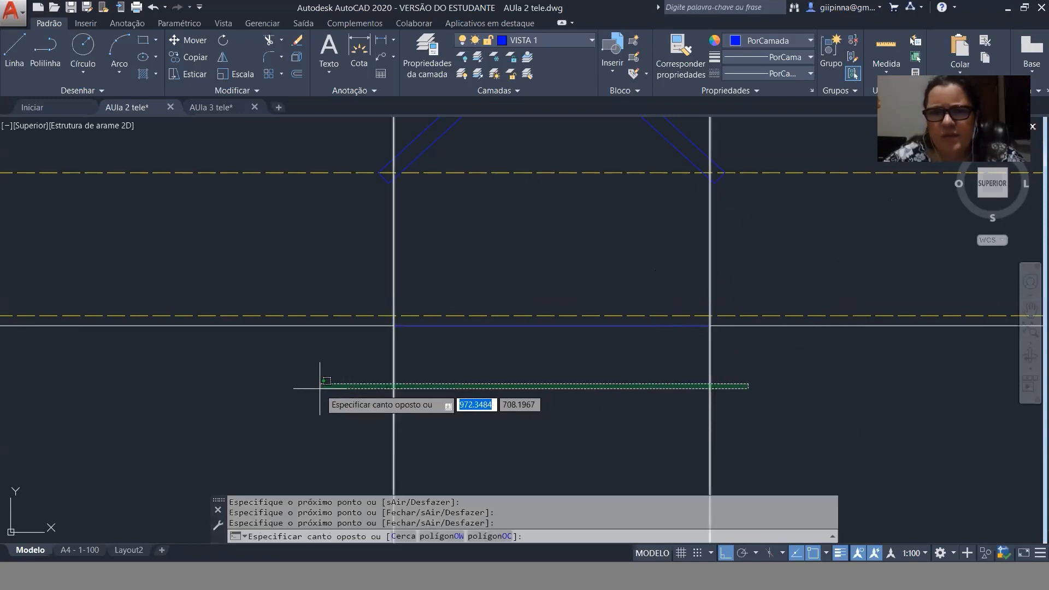
left_click(319, 386)
key("Delete")
Compare the drawn gable elevation with the roof plan above it, and switch to the house model in SketchUp.
scroll(318, 396, "down", 4)
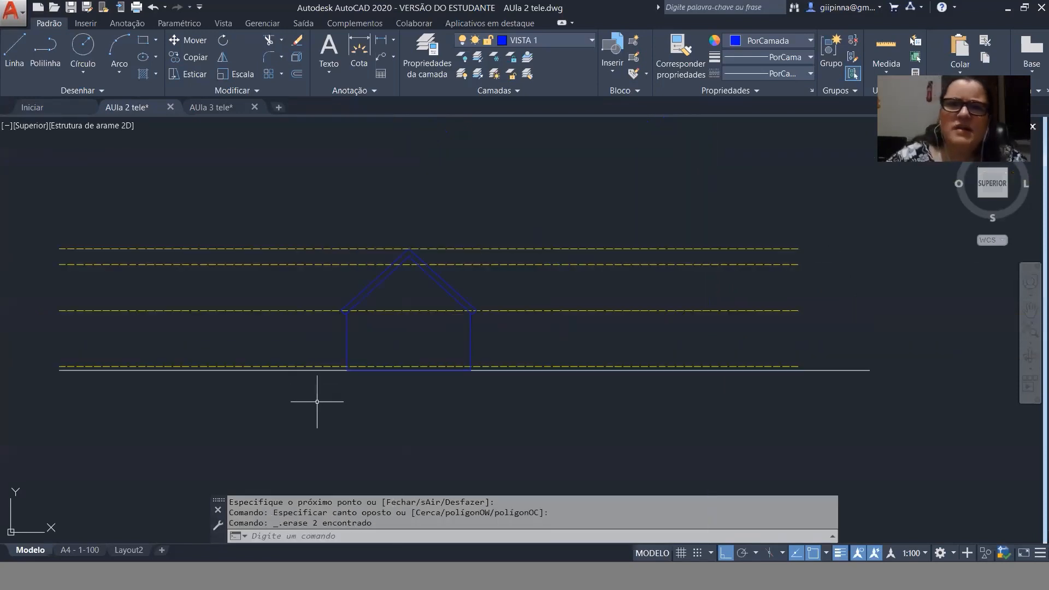
scroll(349, 401, "up", 2)
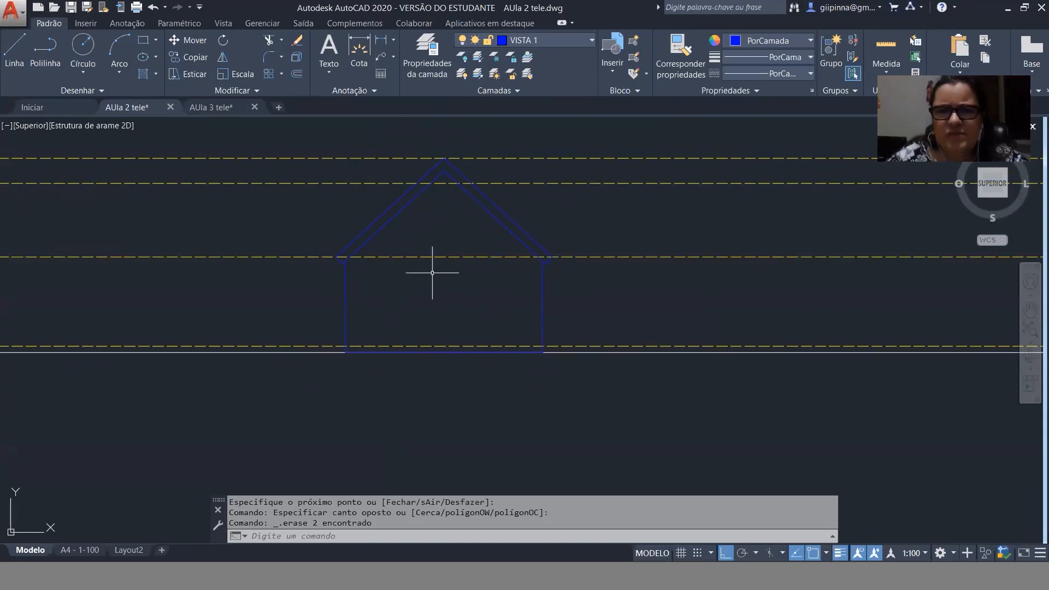
scroll(433, 317, "down", 8)
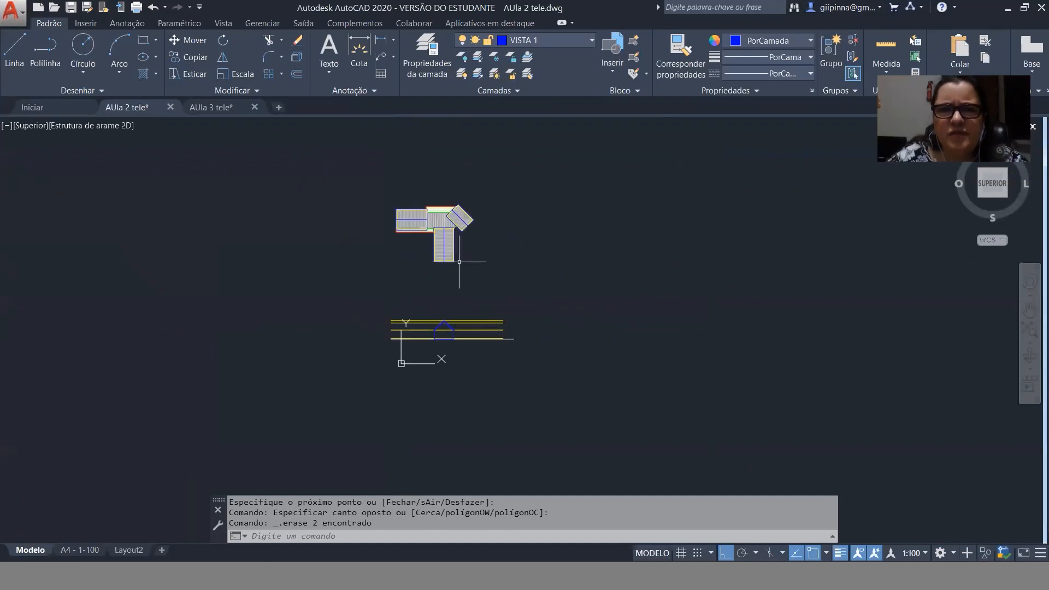
scroll(459, 262, "up", 6)
scroll(448, 235, "down", 6)
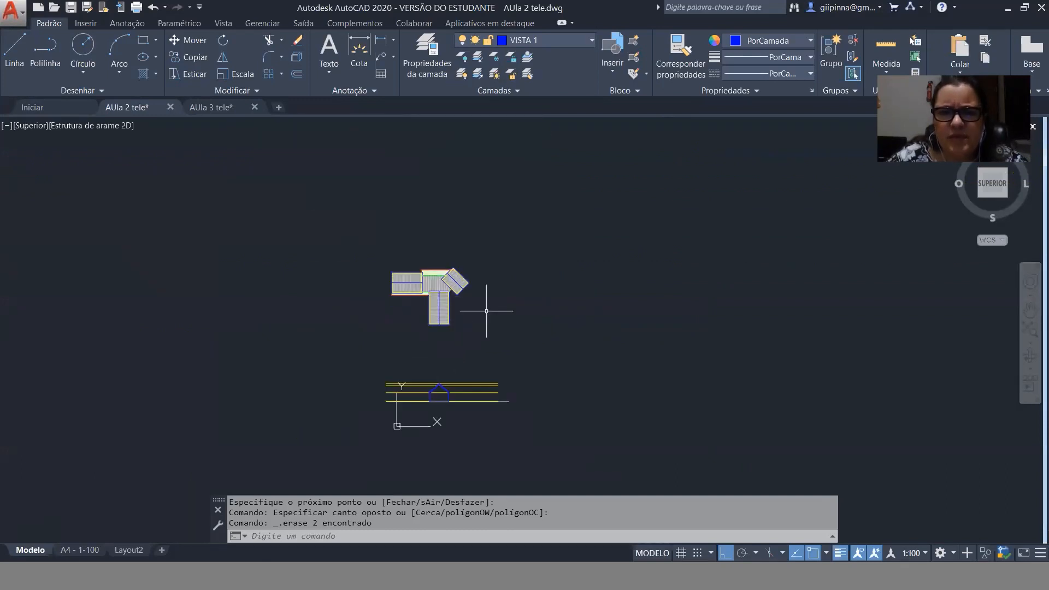
scroll(432, 404, "up", 4)
key("Escape")
key("Escape")
key("Escape")
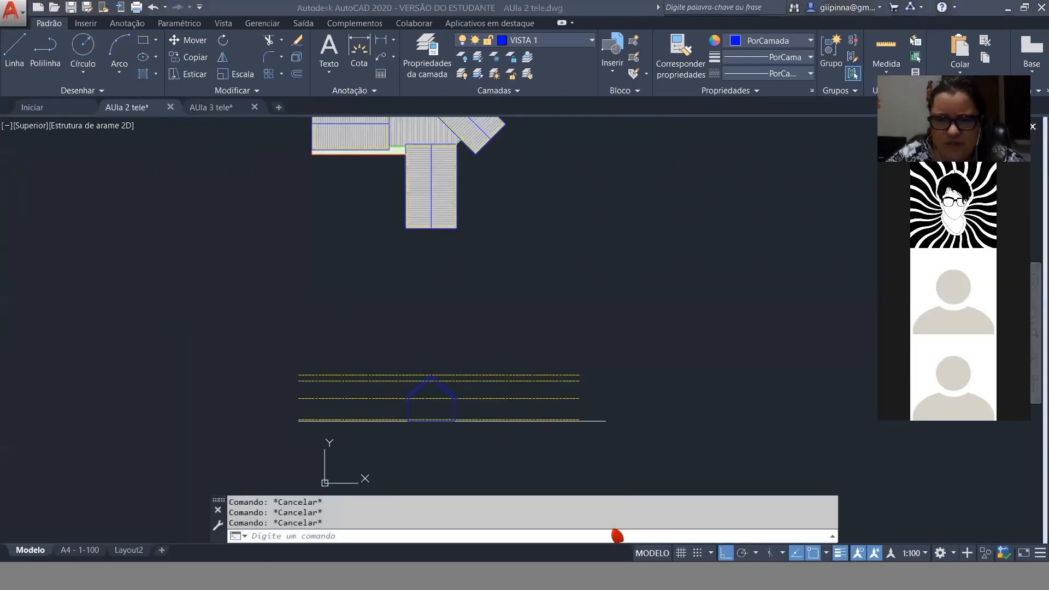
key("alt+Tab")
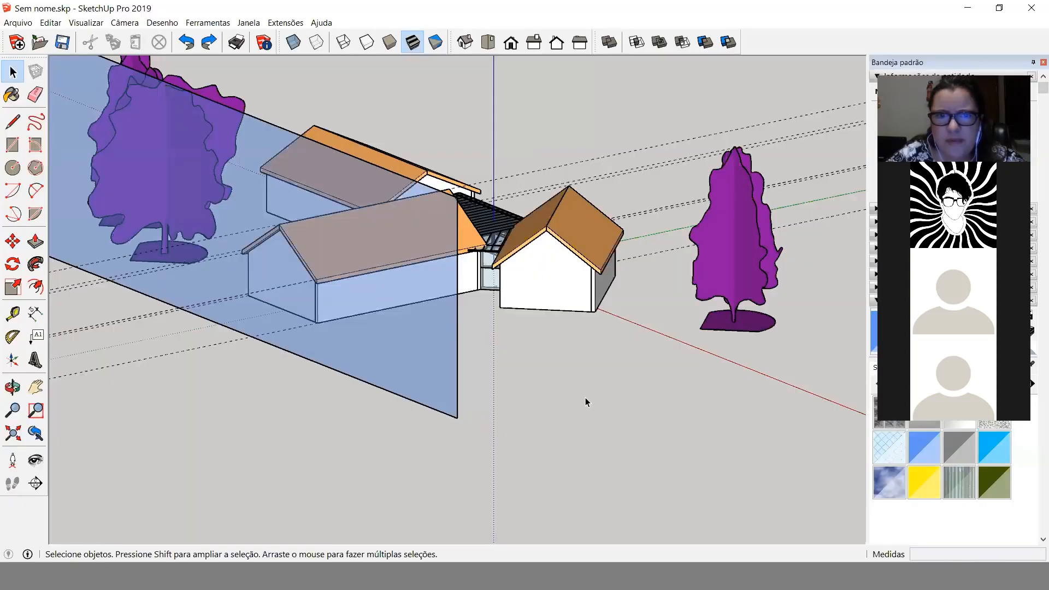
Examine the left block and its roof from an oblique angle and in the standard front view.
middle_click_drag(549, 387, 265, 352)
left_click(265, 352)
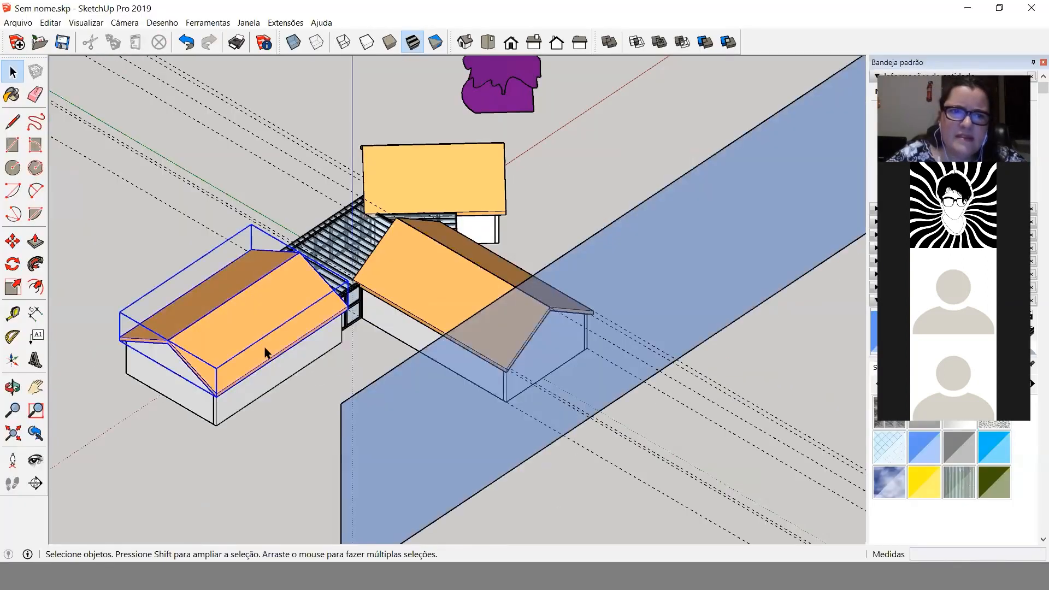
middle_click_drag(483, 442, 494, 447)
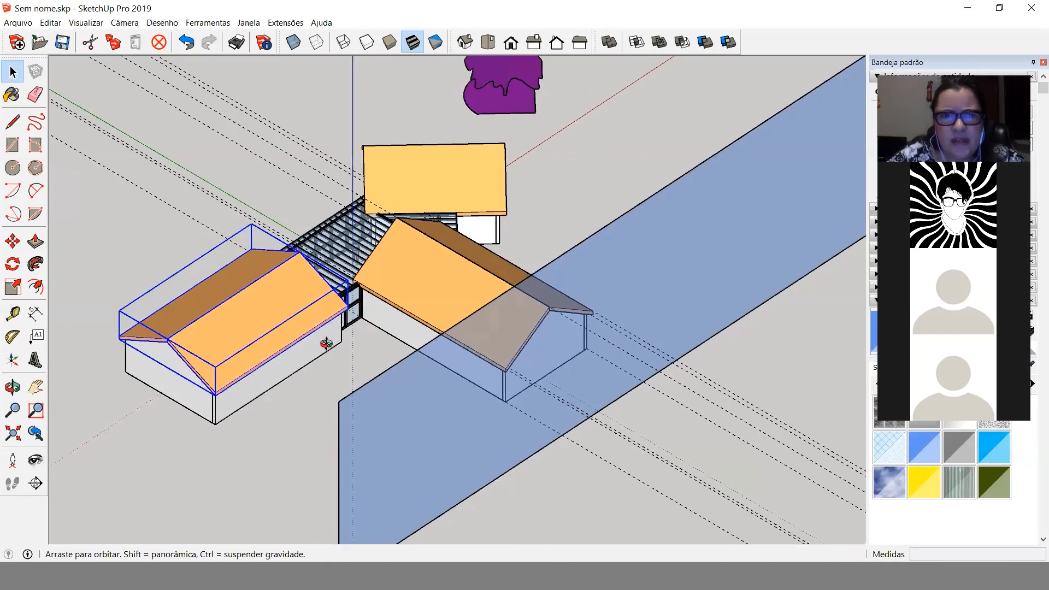
middle_click_drag(323, 310, 329, 264)
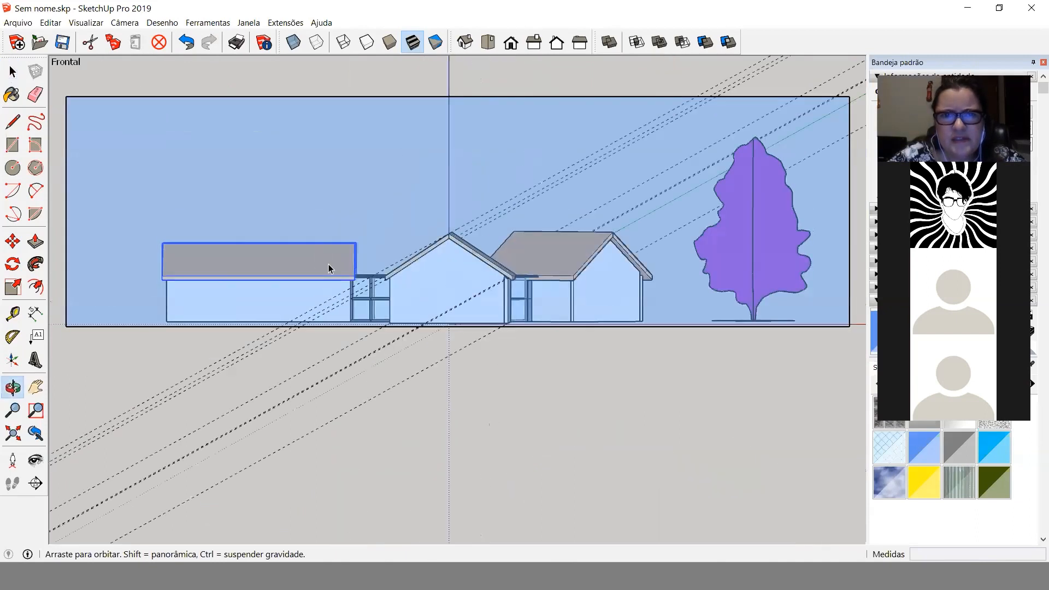
left_click(511, 42)
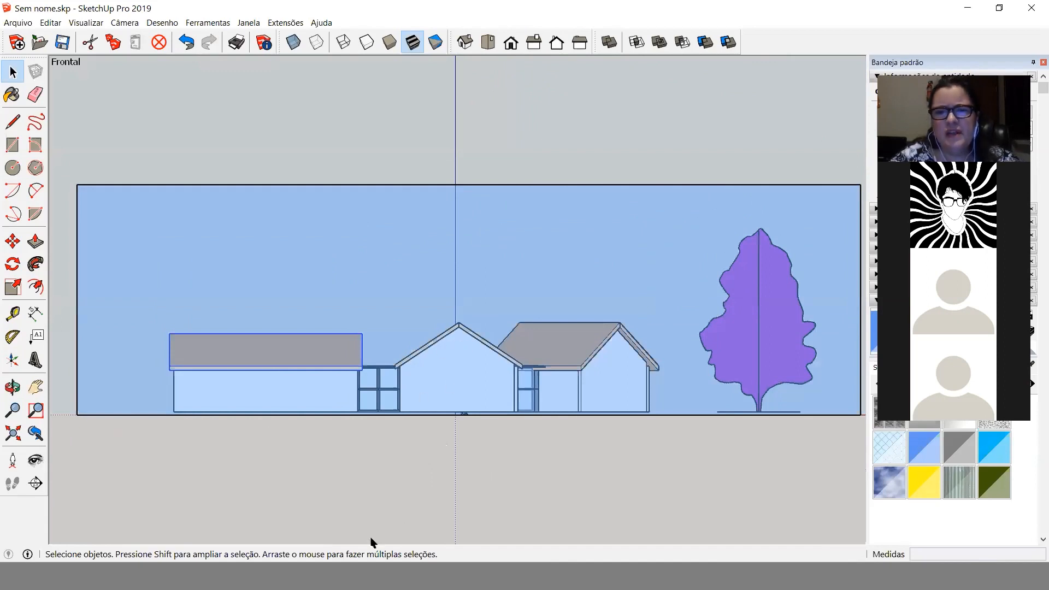
left_click(218, 458)
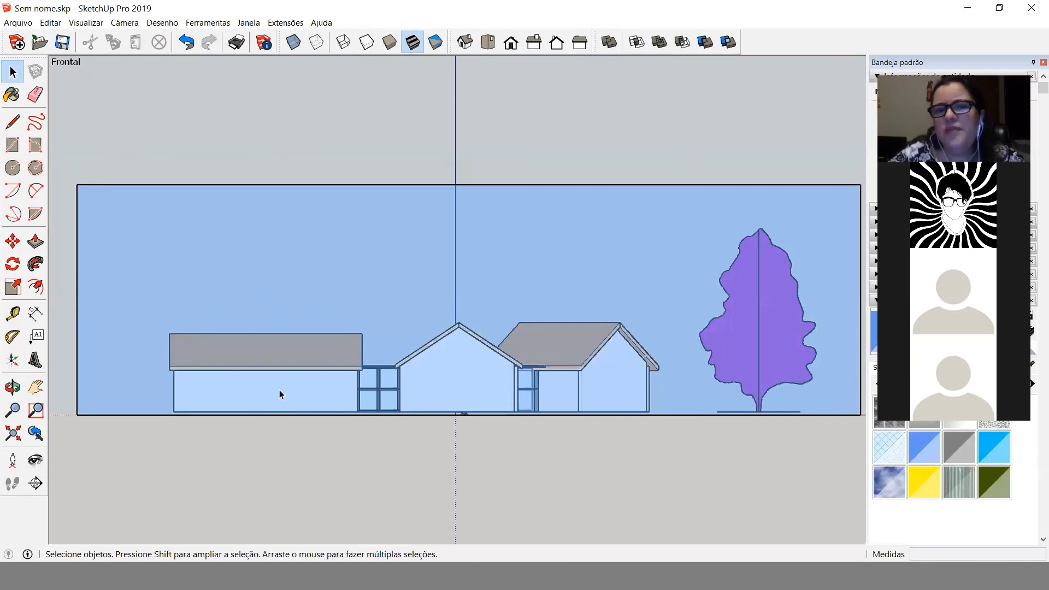
Add guides from both ends of the left block's roof, running perpendicular to the projection plane.
middle_click_drag(453, 357, 225, 542)
middle_click_drag(181, 393, 183, 394)
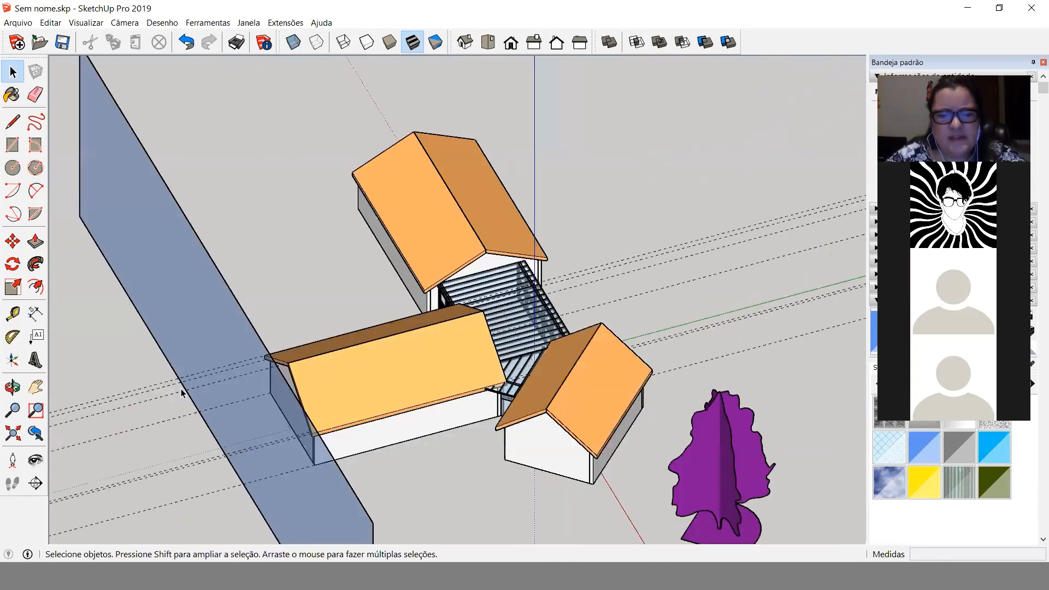
key("t")
left_click(655, 263)
key("Escape")
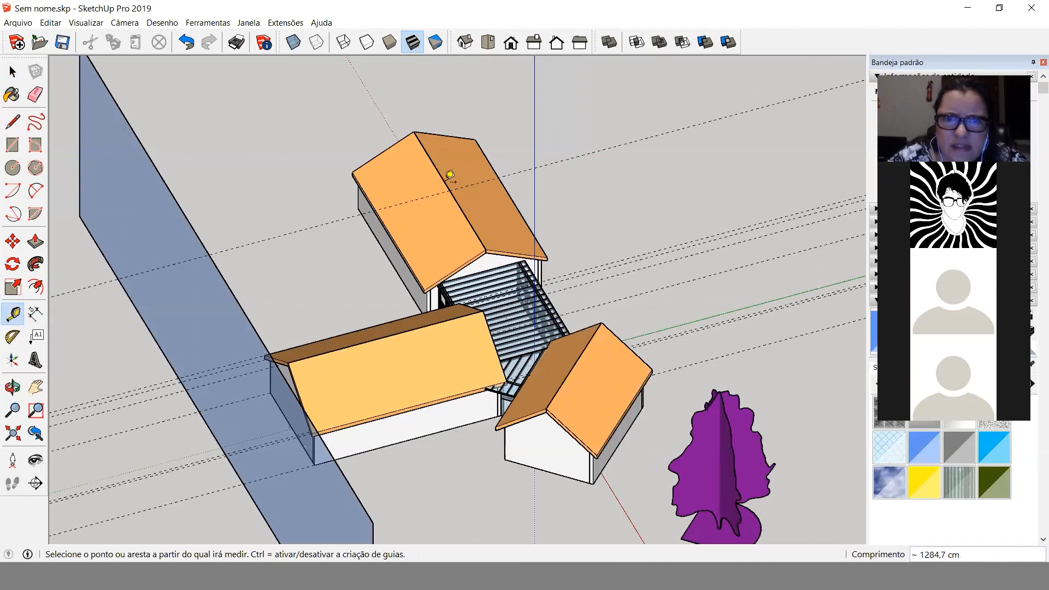
left_click(449, 190)
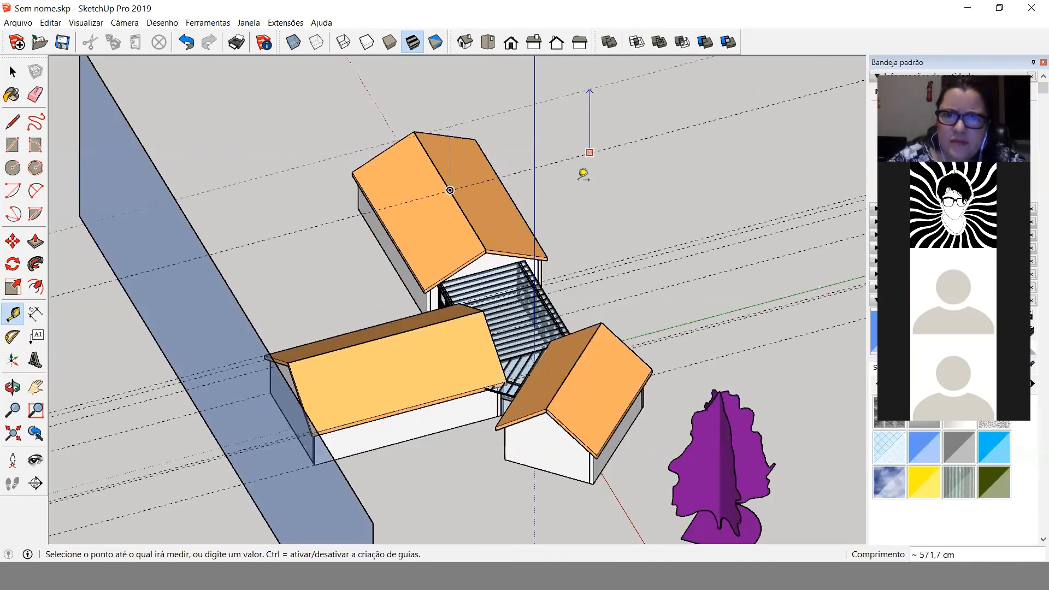
key("Escape")
key("space")
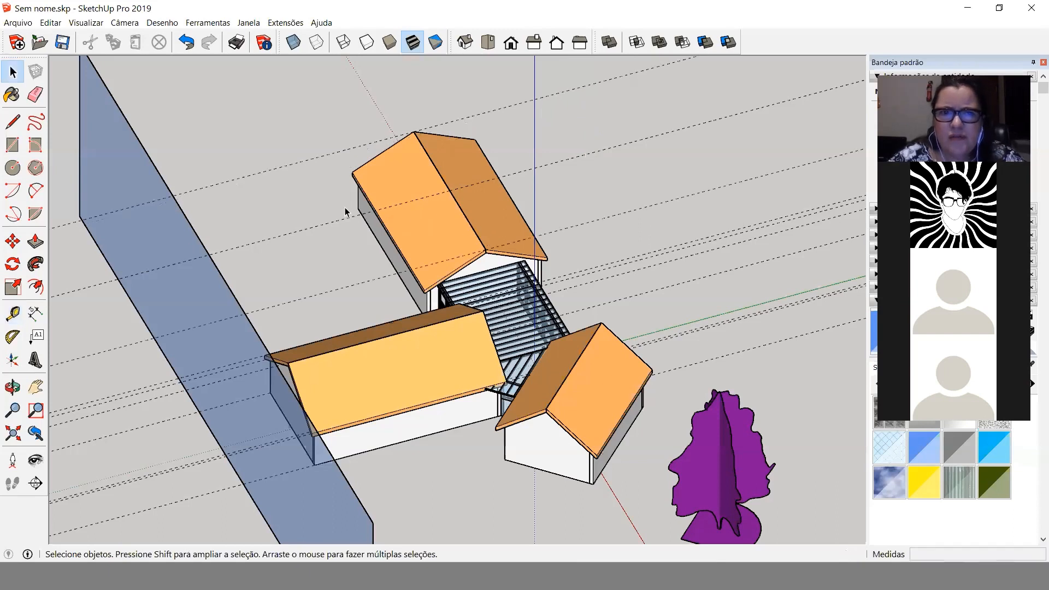
left_click(289, 281)
In top view, move the vertical projection plane about 2022.9 cm farther away from the front block.
middle_click_drag(384, 346, 613, 371)
middle_click_drag(684, 208, 476, 353)
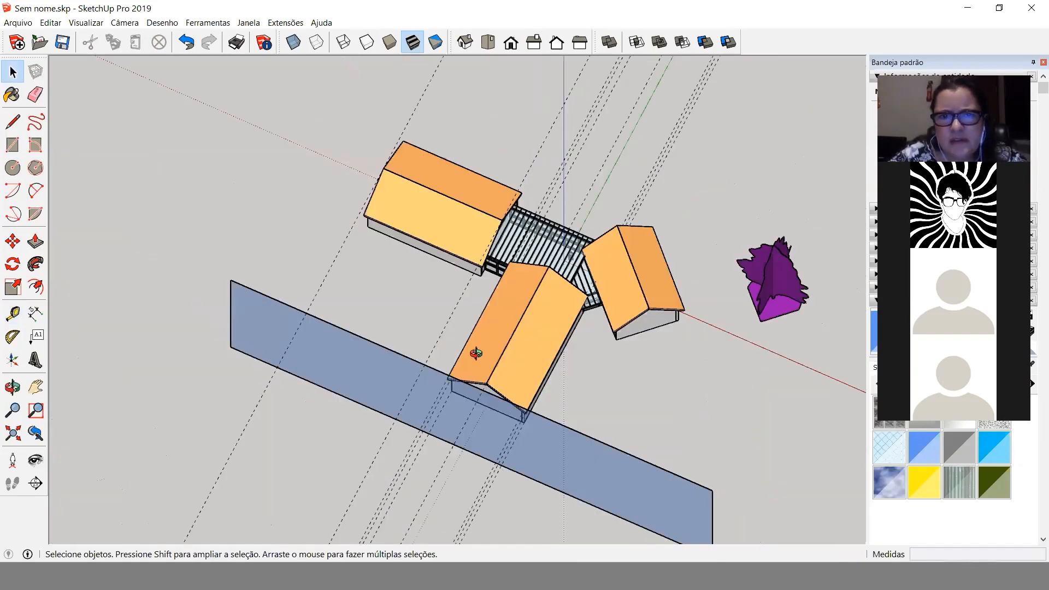
middle_click_drag(566, 413, 557, 41)
left_click(488, 42)
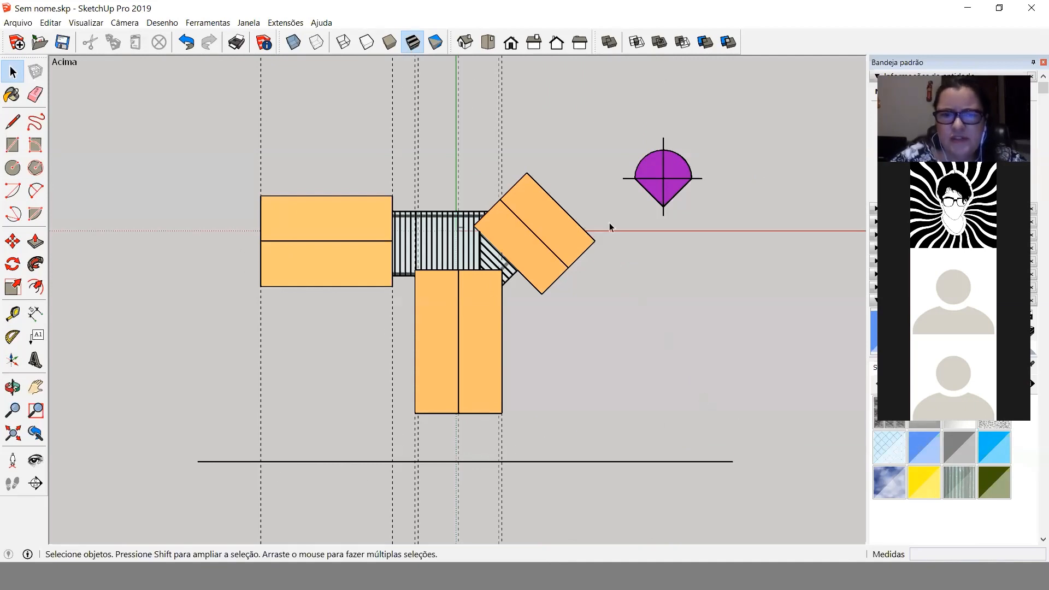
scroll(587, 182, "down", 2)
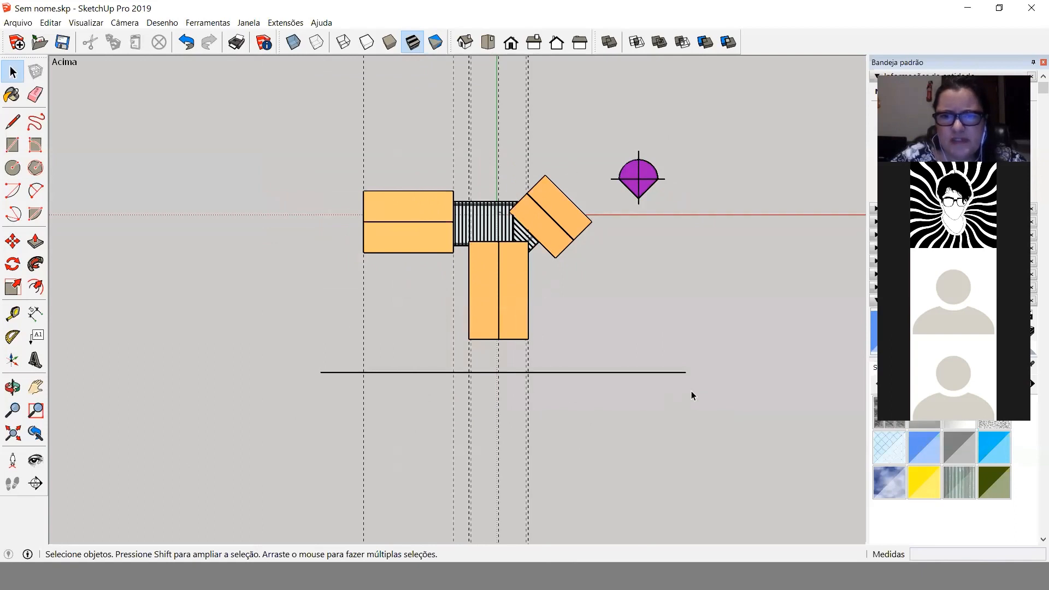
left_click(671, 373)
key("m")
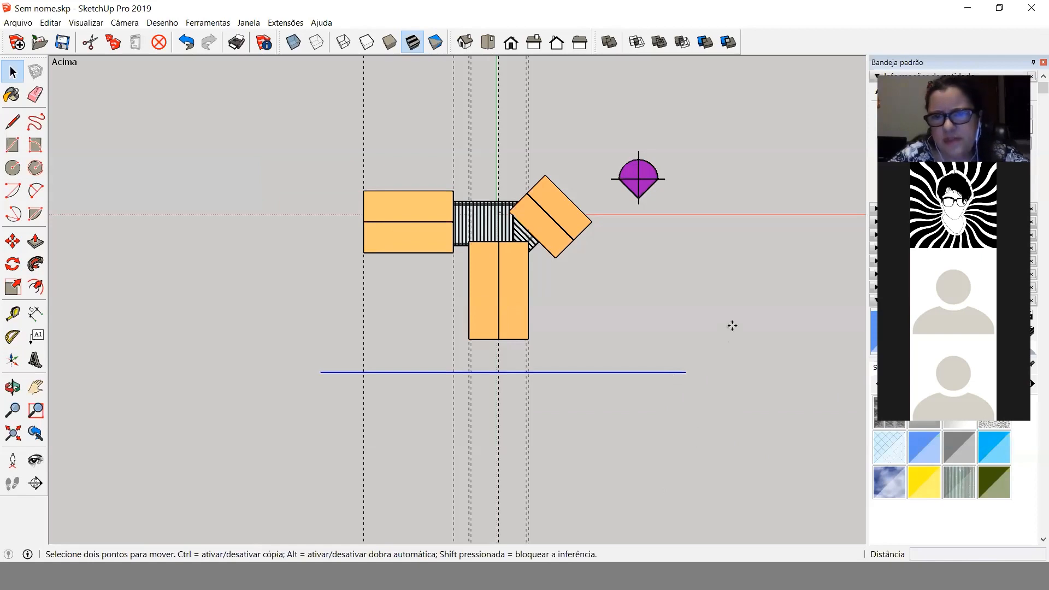
left_click(731, 327)
left_click(731, 468)
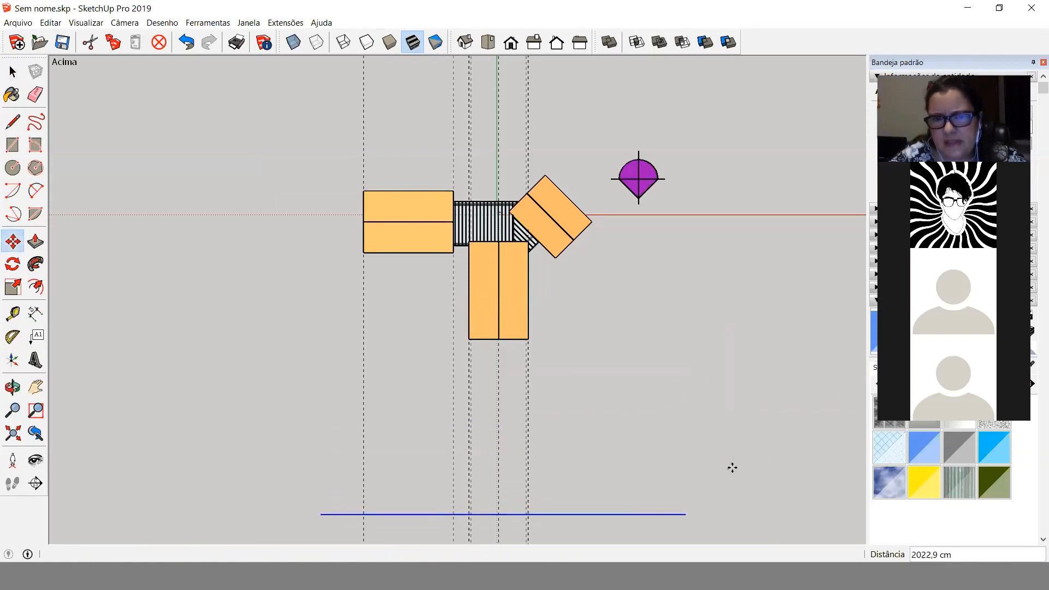
key("space")
left_click(691, 382)
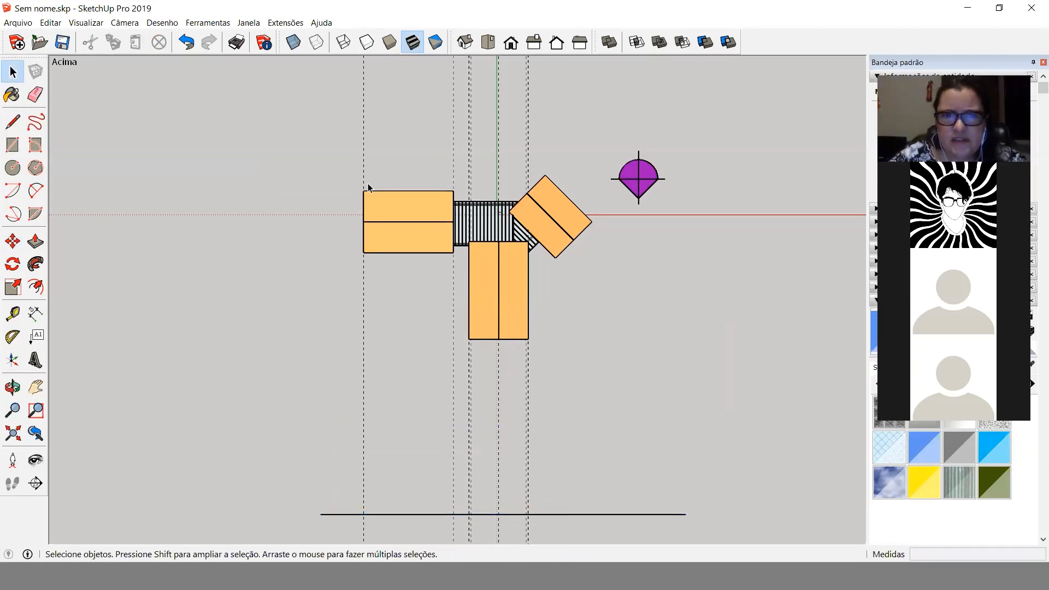
Delete the guides projected from the front gable block toward the projection plane.
middle_click_drag(627, 468, 660, 309)
middle_click_drag(823, 206, 822, 206)
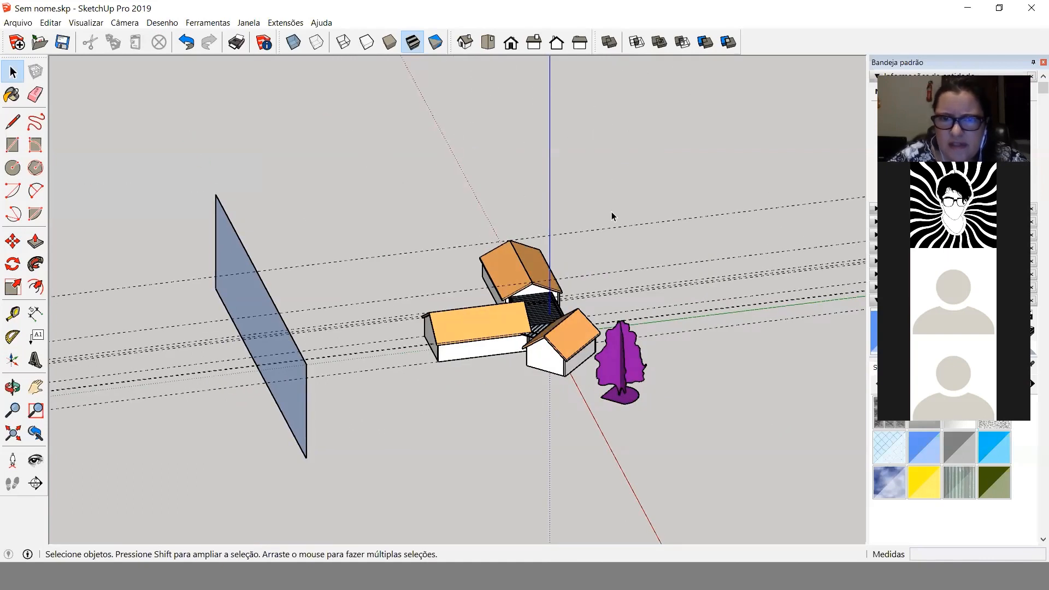
middle_click_drag(312, 343, 463, 48)
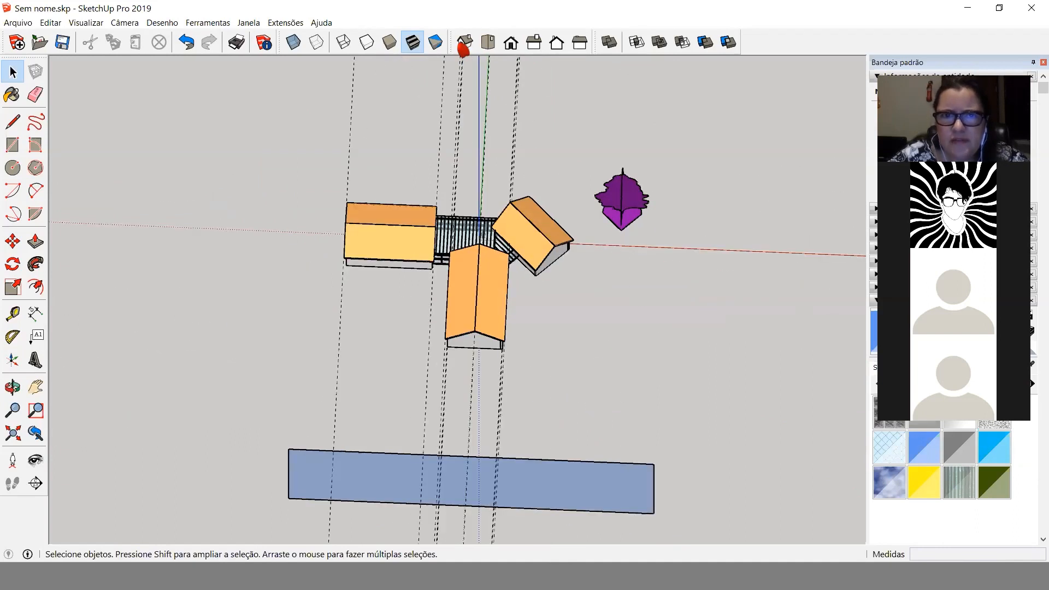
left_click(463, 46)
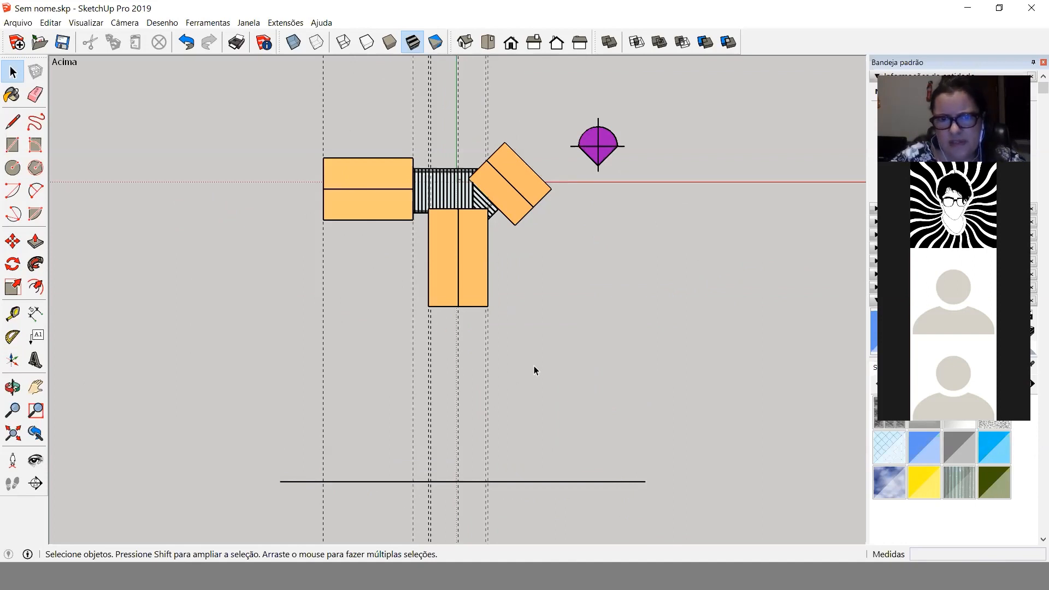
middle_click_drag(534, 371, 428, 337)
left_click_drag(432, 330, 432, 329)
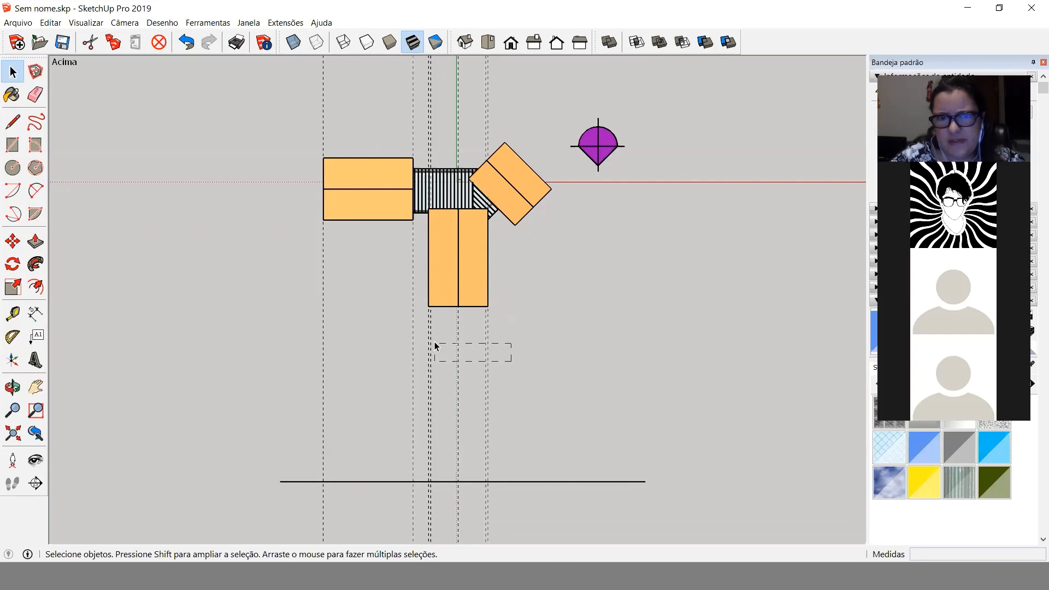
key("Delete")
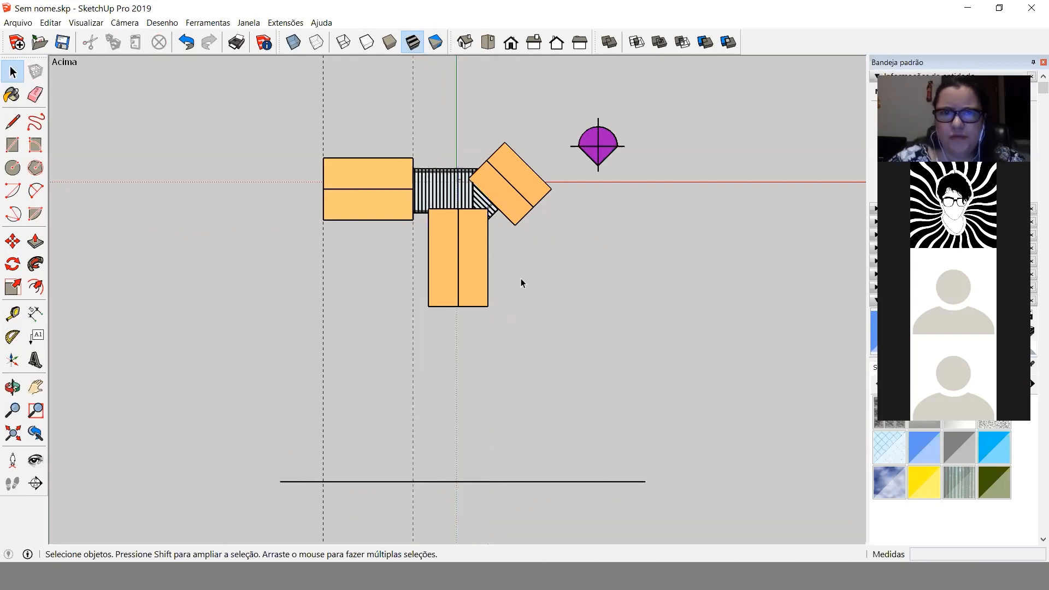
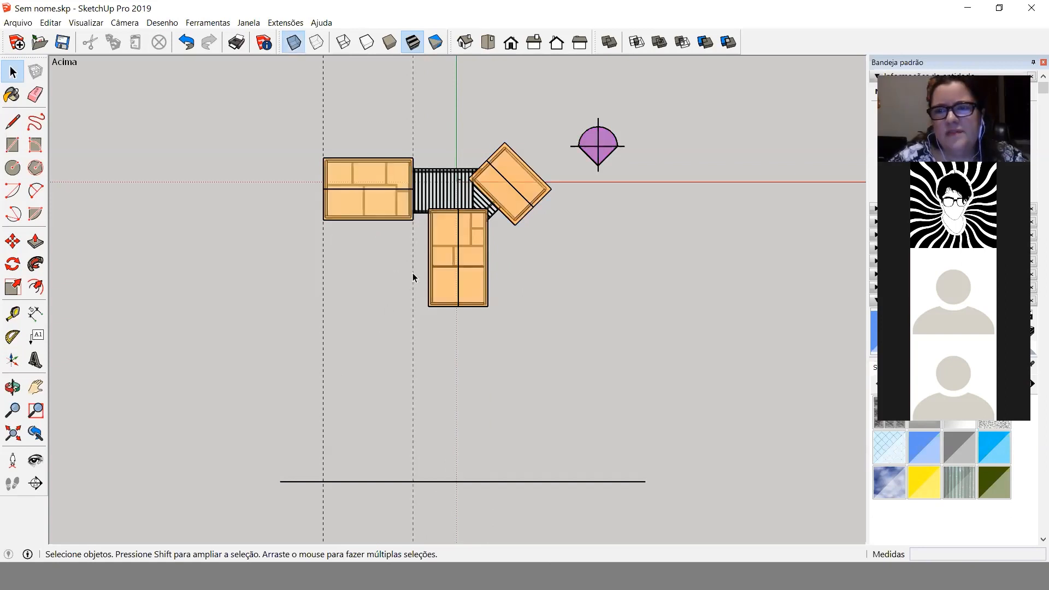
With X-ray display in top view, inspect the left block's wall lines beneath its roof overhang.
scroll(335, 203, "up", 6)
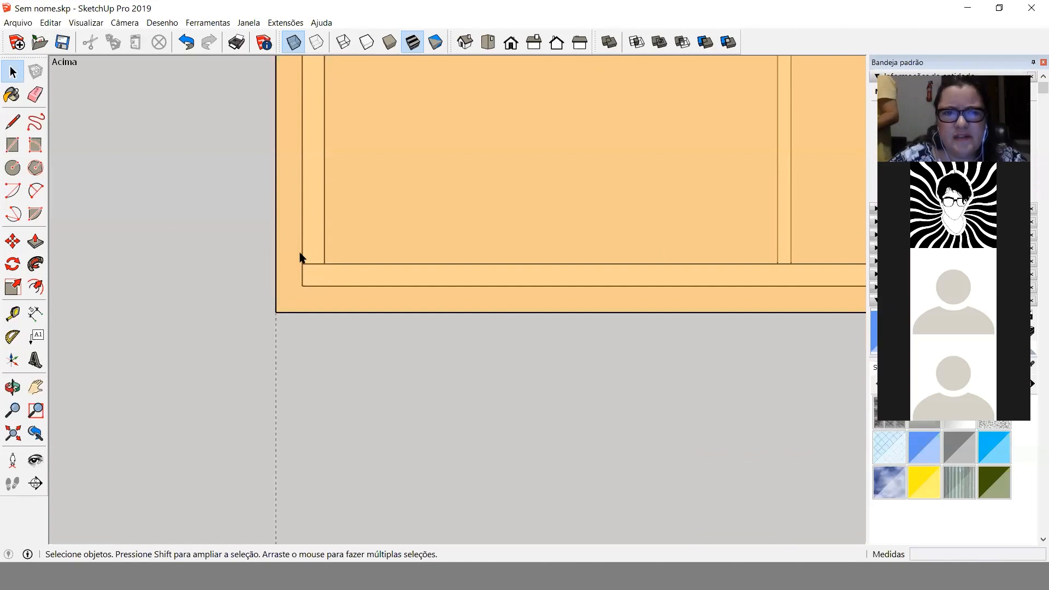
scroll(244, 293, "down", 2)
scroll(243, 297, "down", 2)
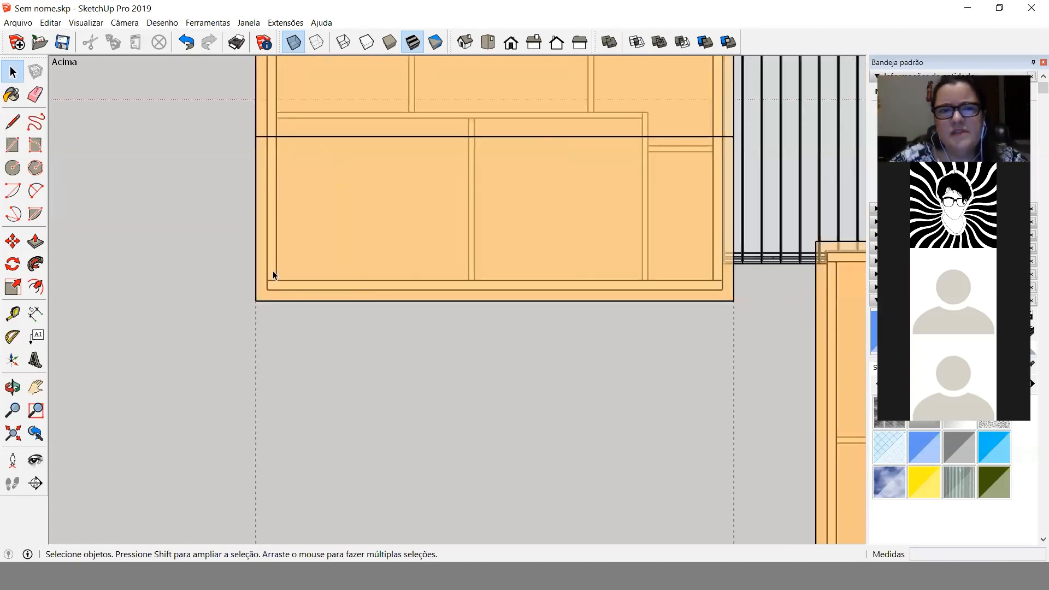
scroll(273, 274, "down", 6)
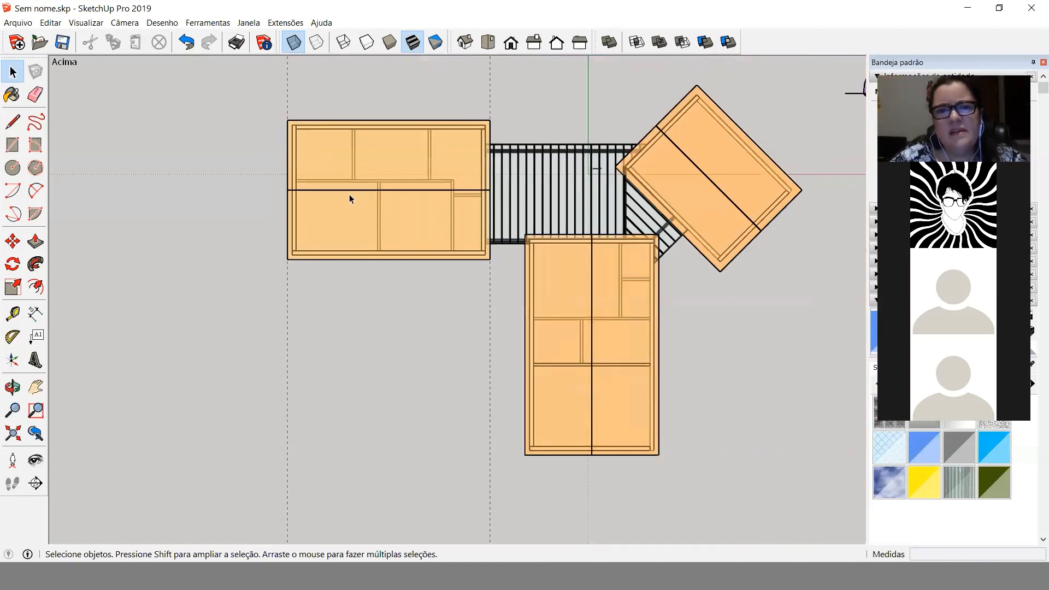
scroll(343, 203, "down", 3)
Switch to AutoCAD and highlight the left block in the AUla 2 tele roof plan, then clear the selection.
key("alt+Tab")
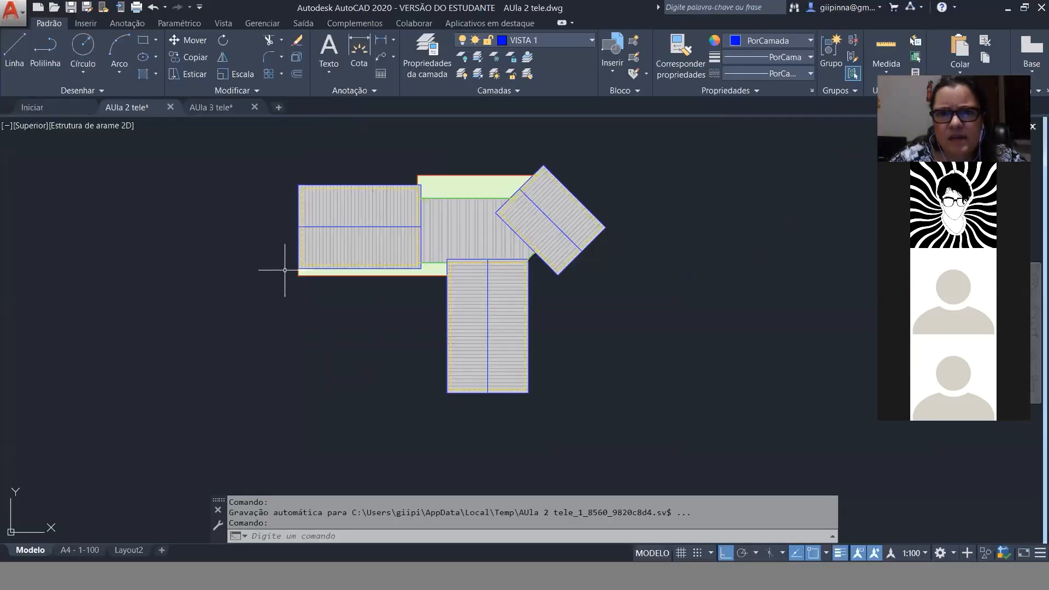
left_click(363, 159)
left_click(250, 241)
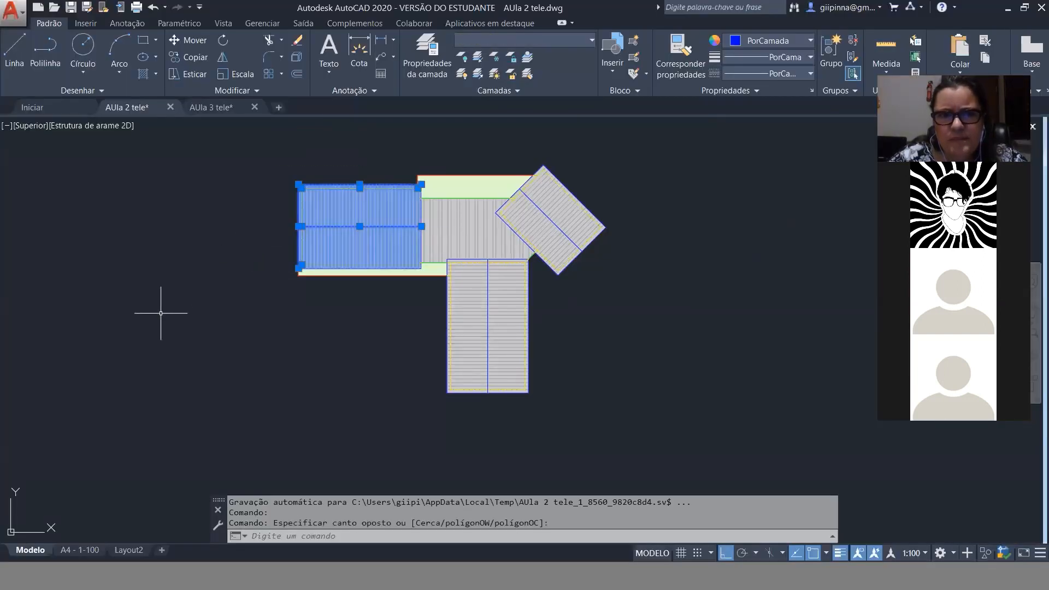
left_click(289, 175)
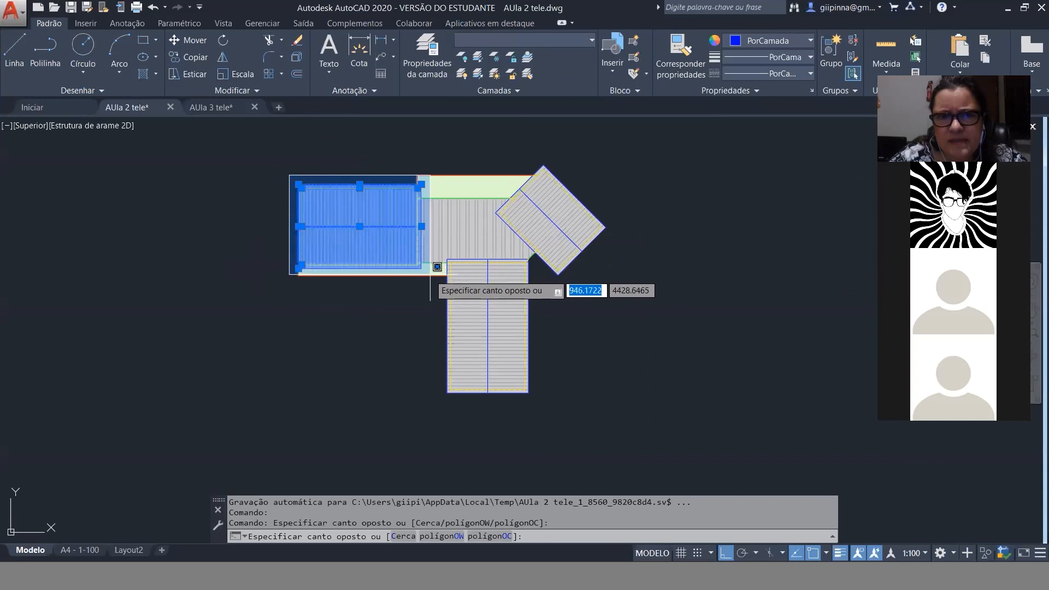
left_click(434, 264)
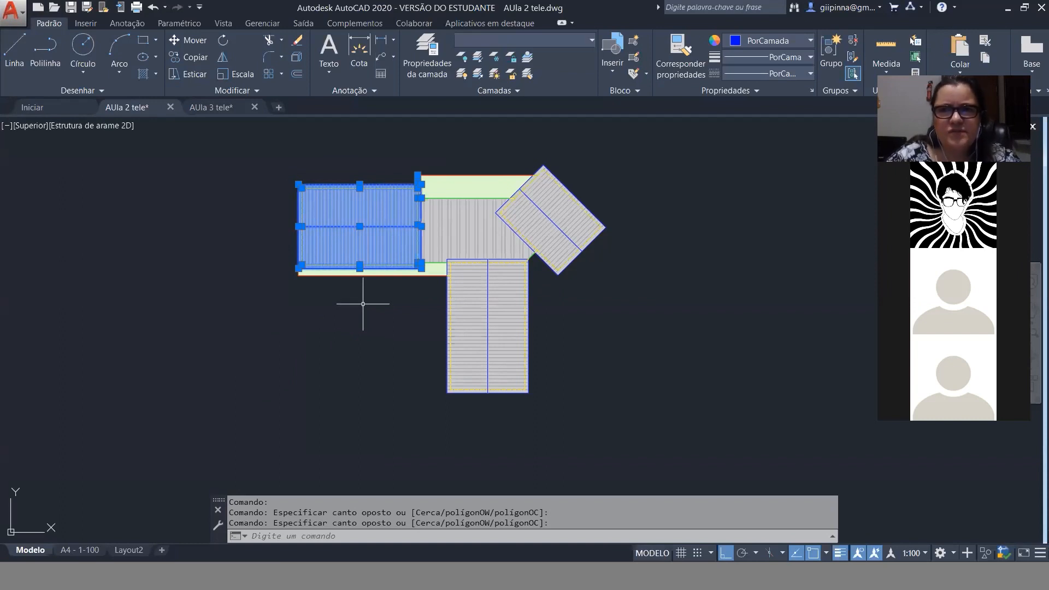
key("Escape")
key("Escape")
key("Escape")
Examine the light green strip along the left block's front eave and its position above the elevation.
scroll(358, 282, "up", 4)
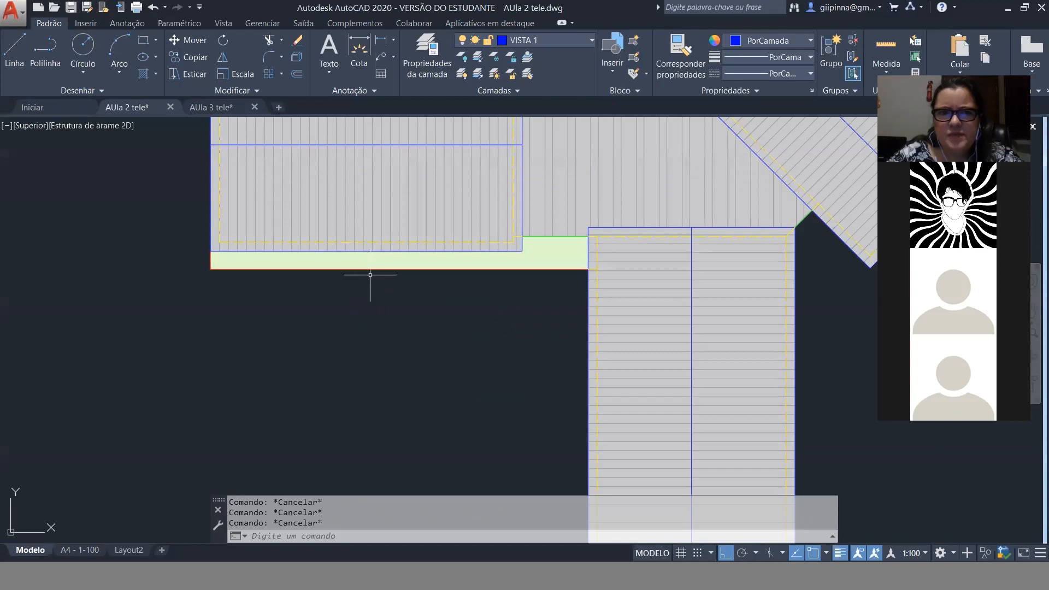
left_click(370, 253)
left_click(227, 346)
key("Escape")
key("Escape")
key("Escape")
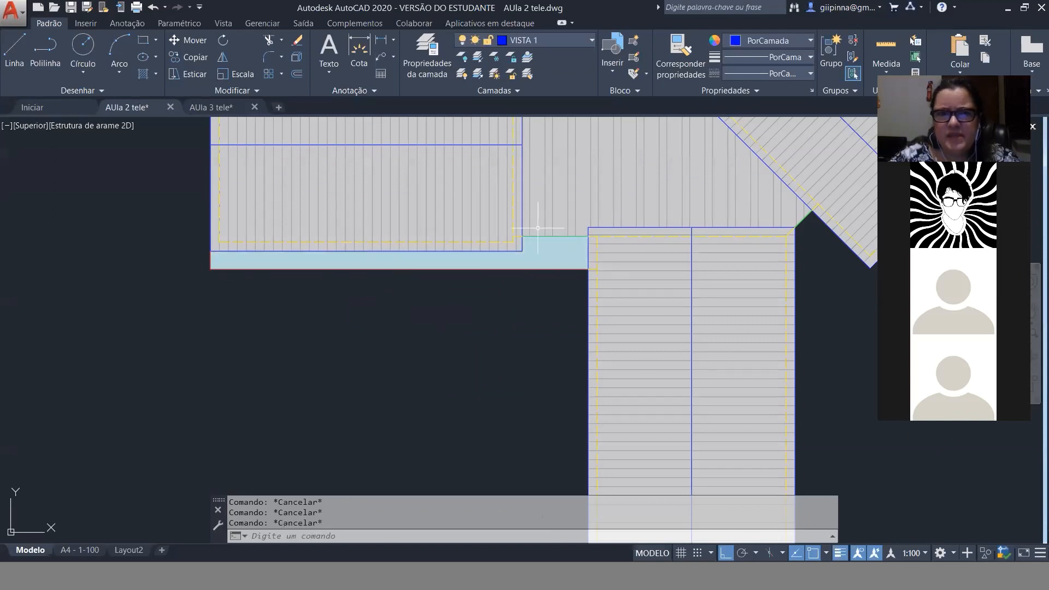
left_click(356, 288)
left_click(342, 257)
key("Escape")
key("Escape")
scroll(379, 266, "down", 8)
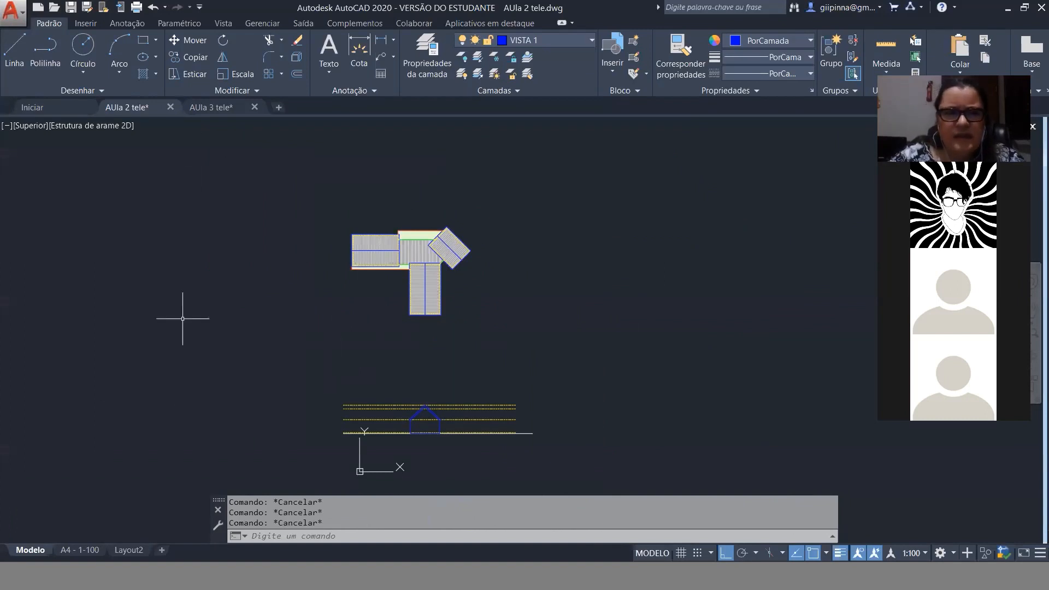
Open the AUla 3 tele drawing and check the layer of the left block's floor line in the reference elevation.
left_click(211, 107)
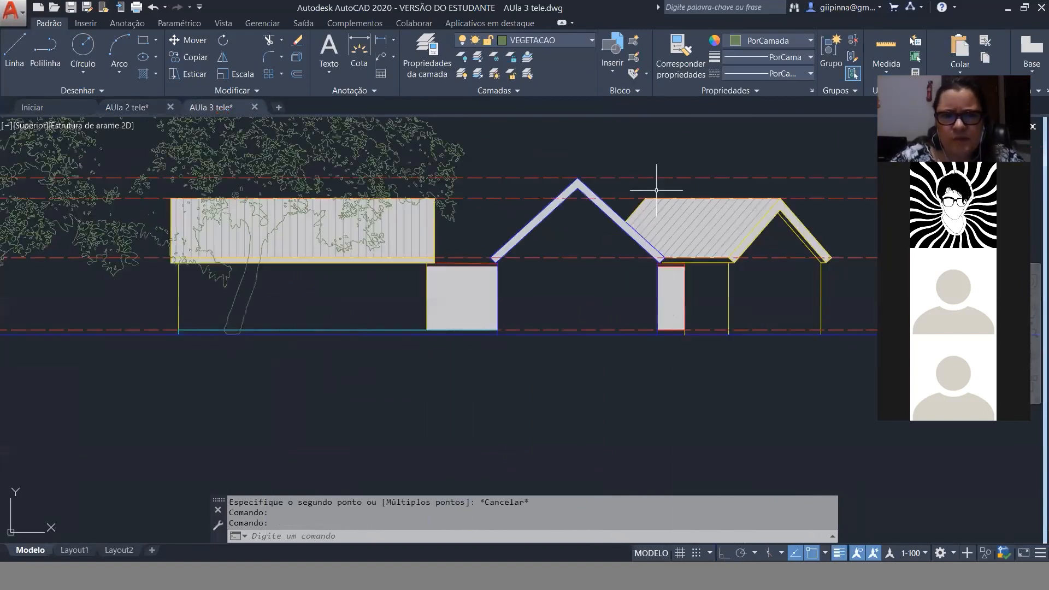
scroll(247, 363, "up", 4)
left_click(249, 291)
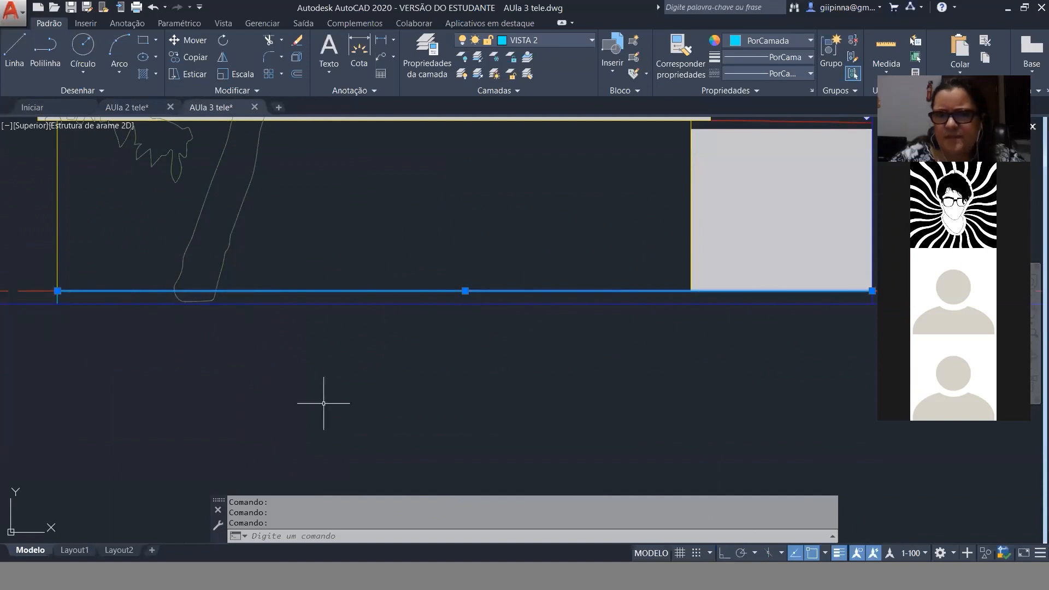
scroll(238, 413, "down", 2)
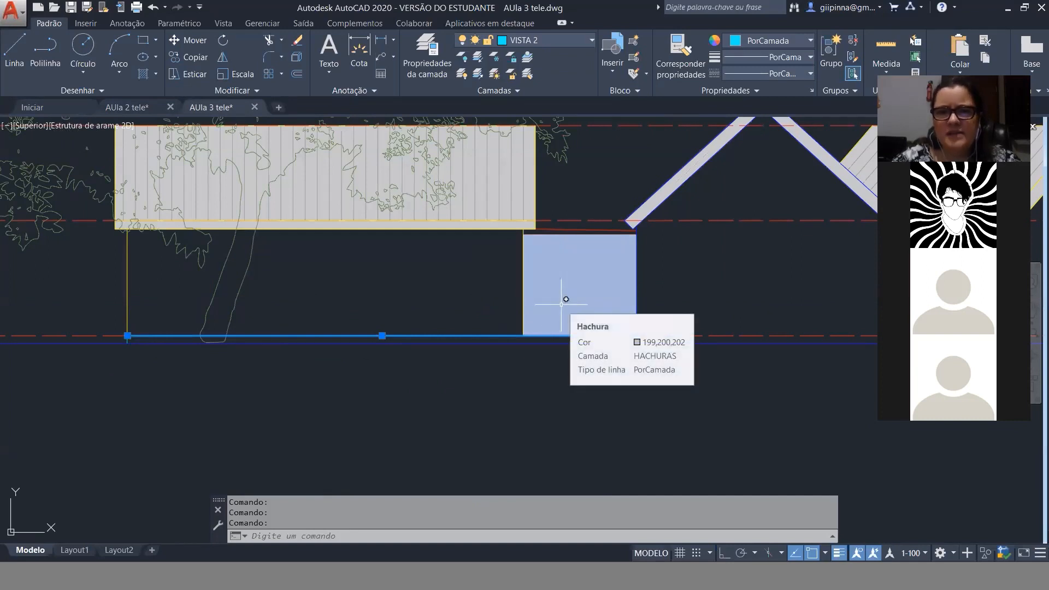
key("Escape")
key("Escape")
key("Escape")
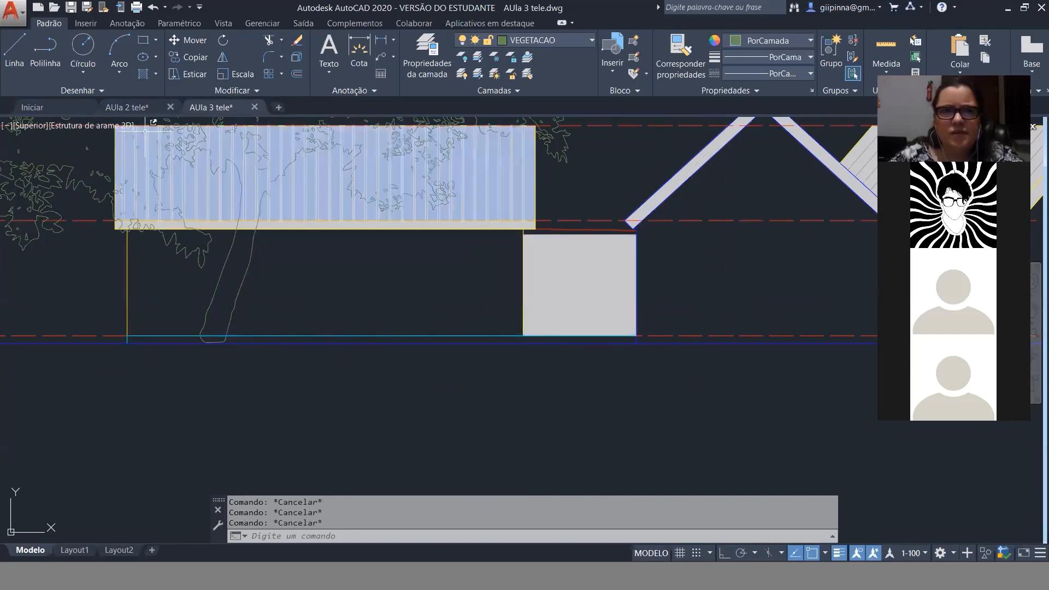
Return to the AUla 2 tele drawing and examine the light green strip along the left block's front eave in the roof plan.
left_click(136, 108)
scroll(372, 262, "up", 5)
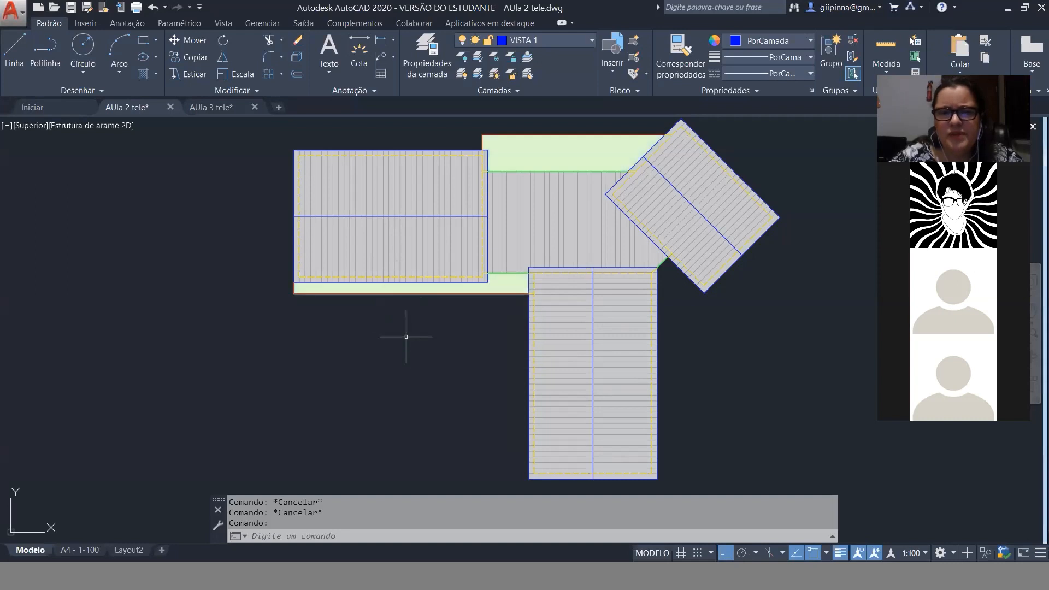
scroll(401, 328, "up", 2)
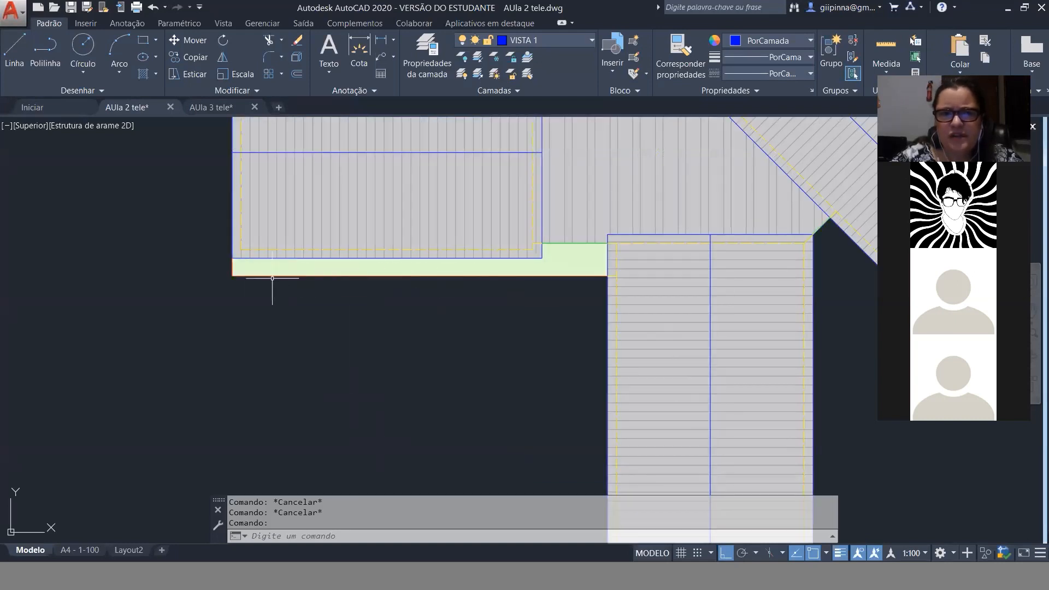
Check the extent of the left block's floor line in the AUla 3 tele reference elevation and return to AUla 2 tele.
left_click(220, 108)
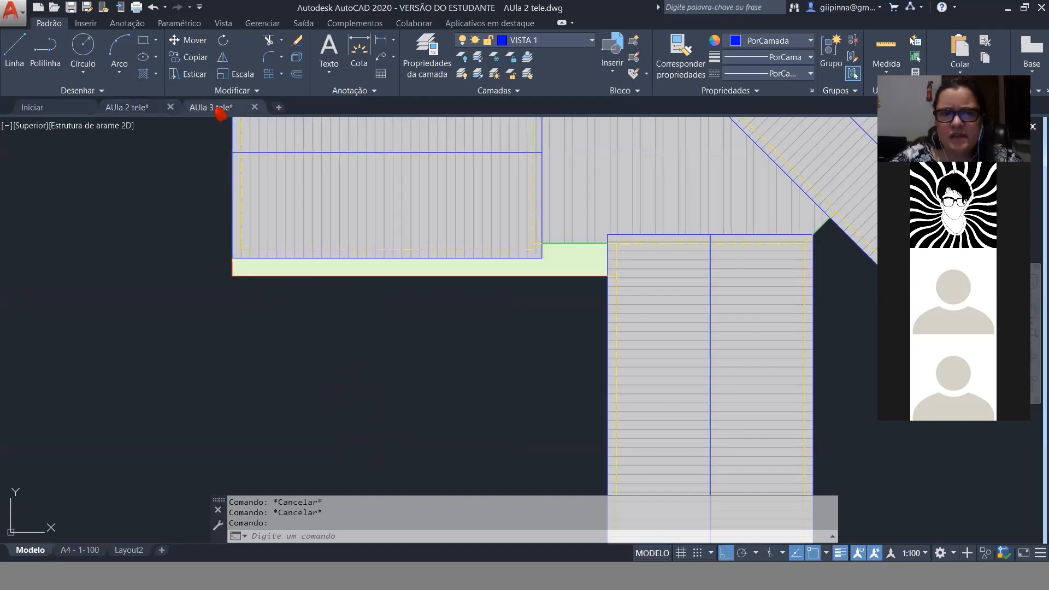
left_click(417, 336)
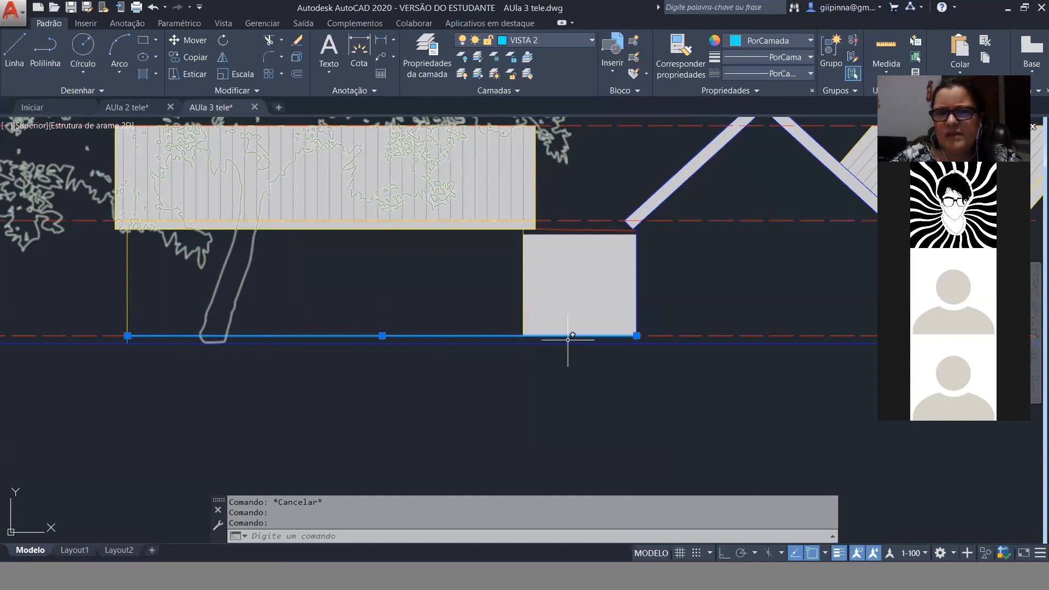
key("Escape")
key("Escape")
key("Escape")
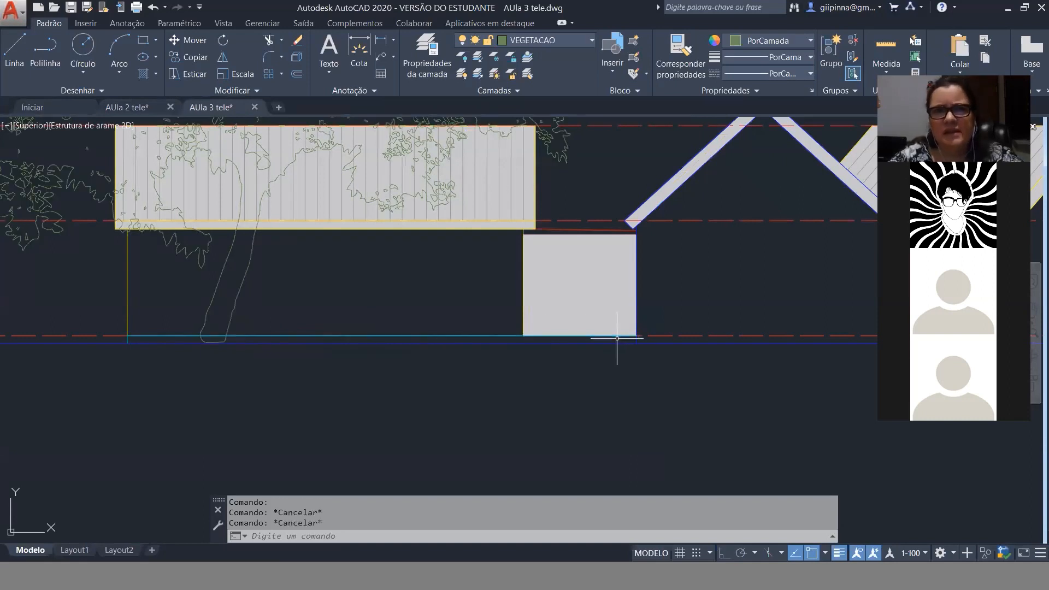
scroll(486, 407, "down", 2)
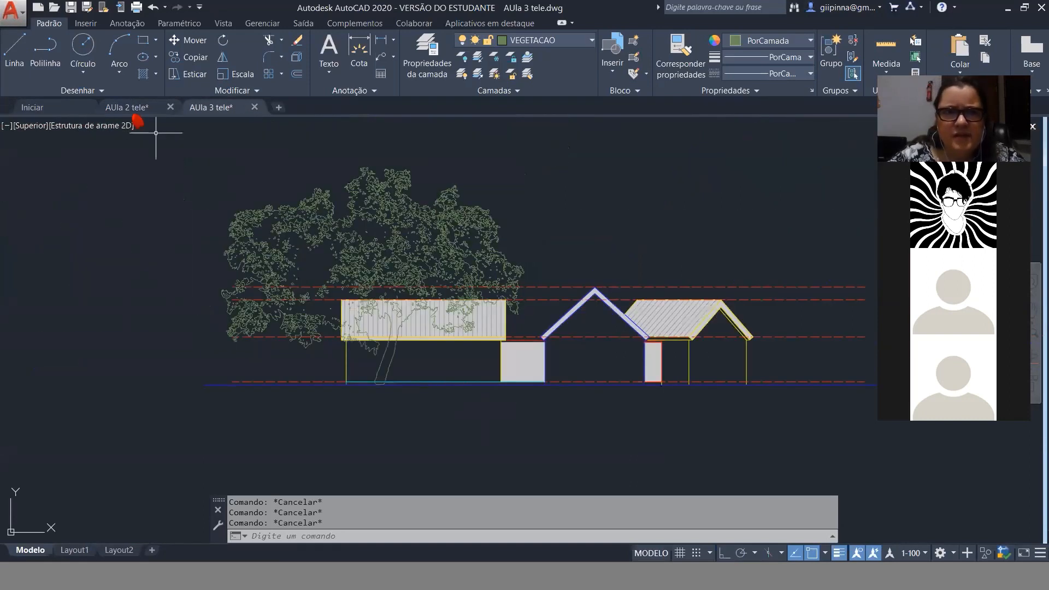
left_click(131, 107)
scroll(405, 281, "down", 8)
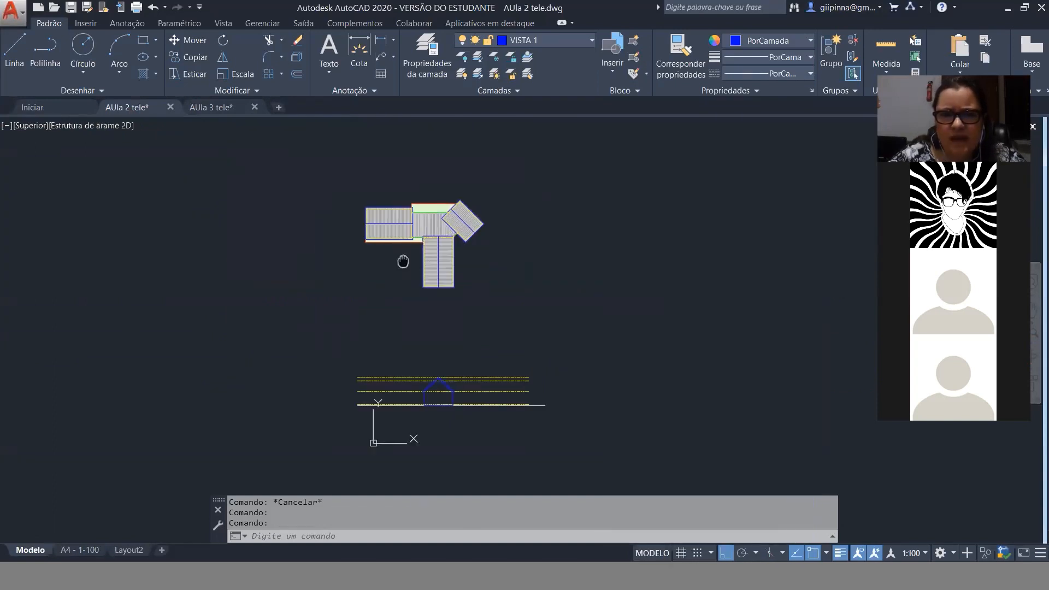
type("linhai")
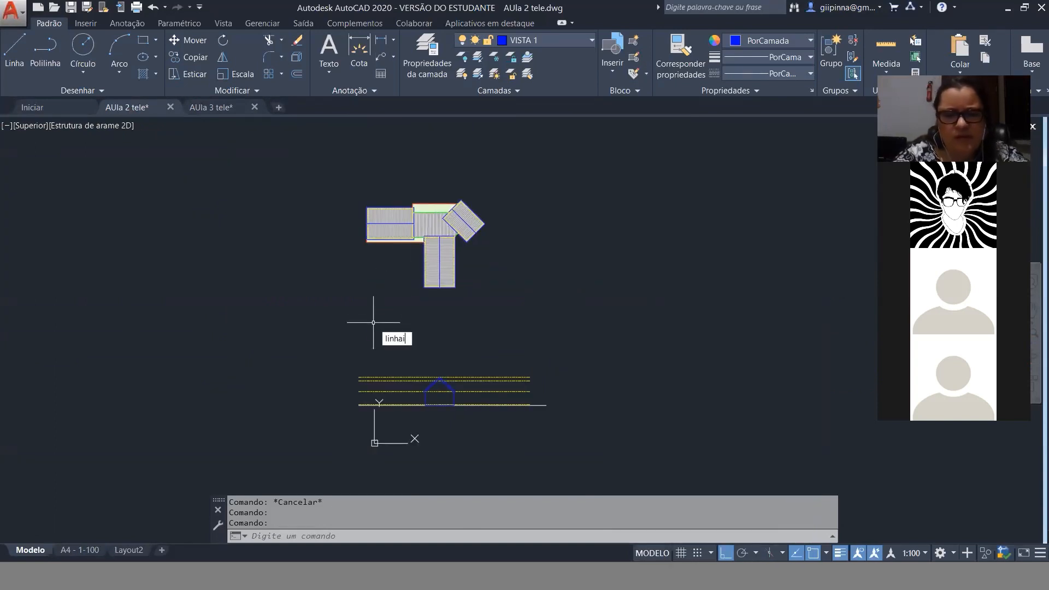
type("nf")
key("Return")
left_click(373, 322)
scroll(376, 273, "up", 6)
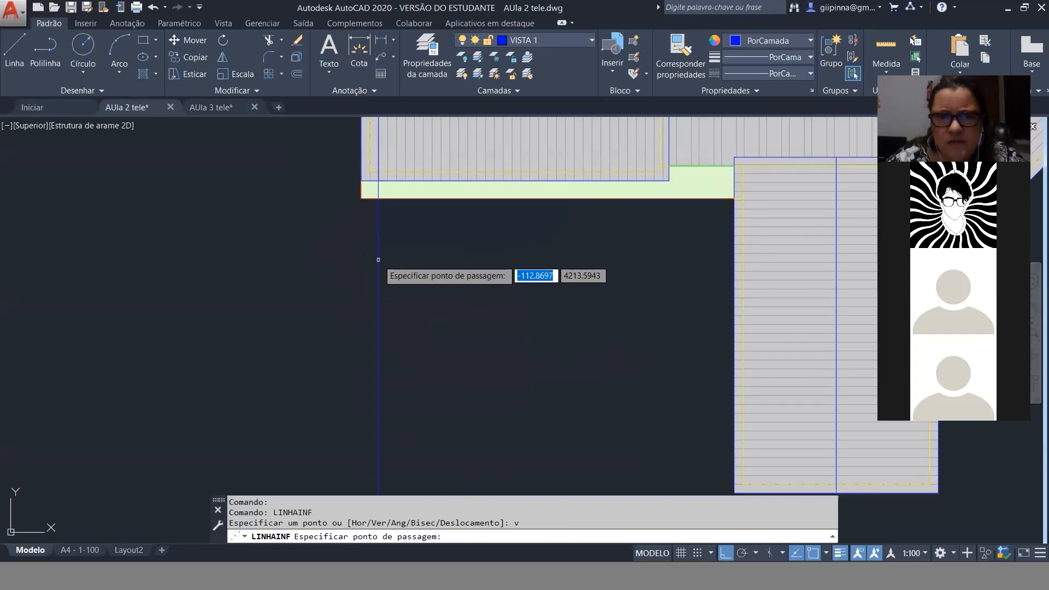
key("Escape")
key("Escape")
On layer 0, draw vertical construction lines through the left and right edges of the left block's roof down across the elevation.
key("Return")
type("v")
key("Return")
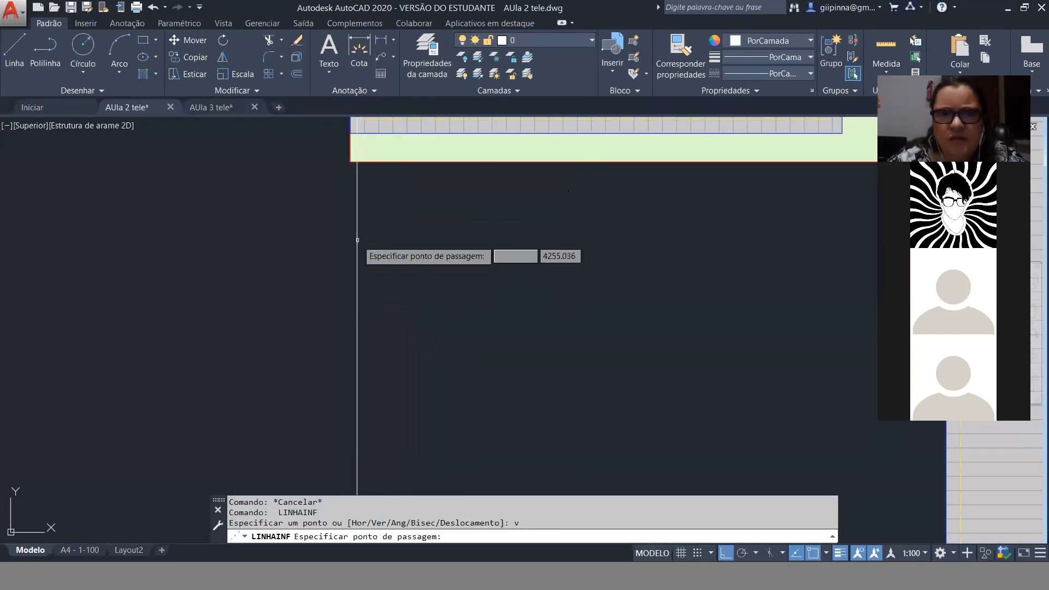
scroll(343, 300, "down", 3)
scroll(343, 300, "up", 4)
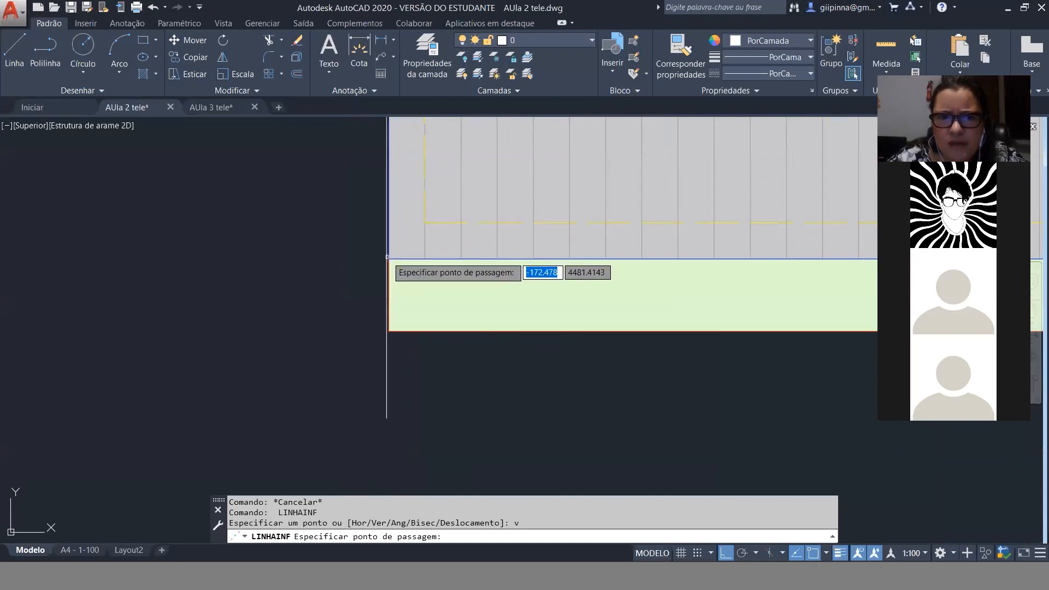
scroll(229, 301, "down", 4)
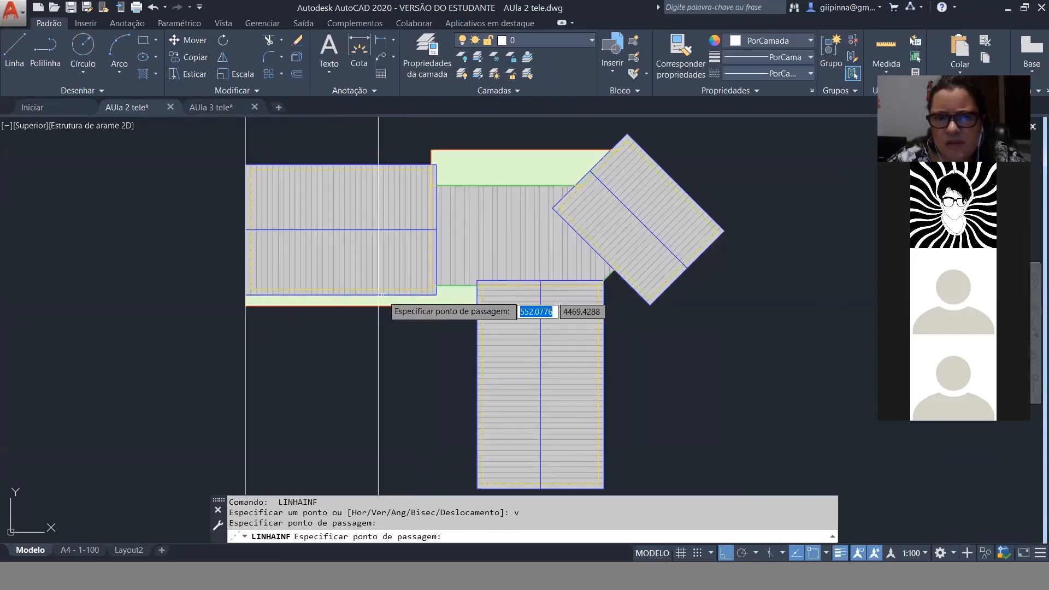
scroll(445, 289, "up", 6)
left_click(404, 373)
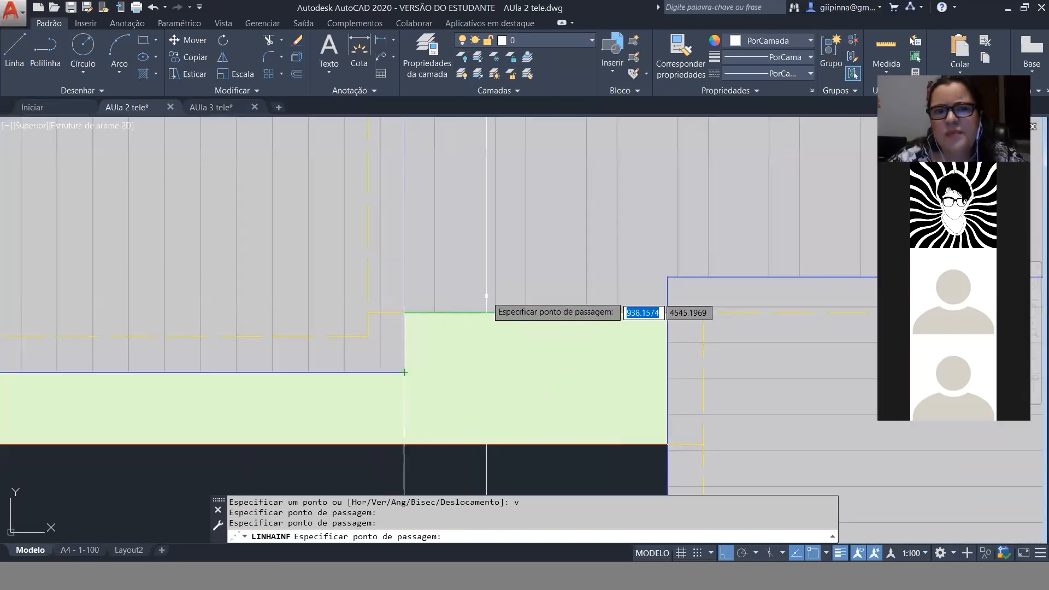
scroll(428, 252, "down", 5)
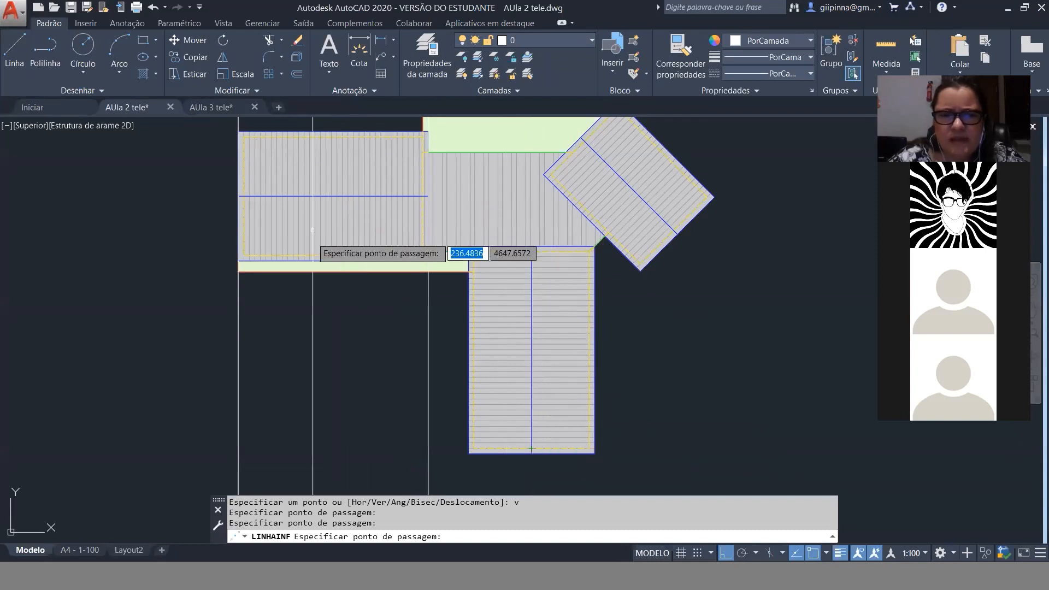
scroll(319, 314, "down", 8)
scroll(307, 362, "up", 6)
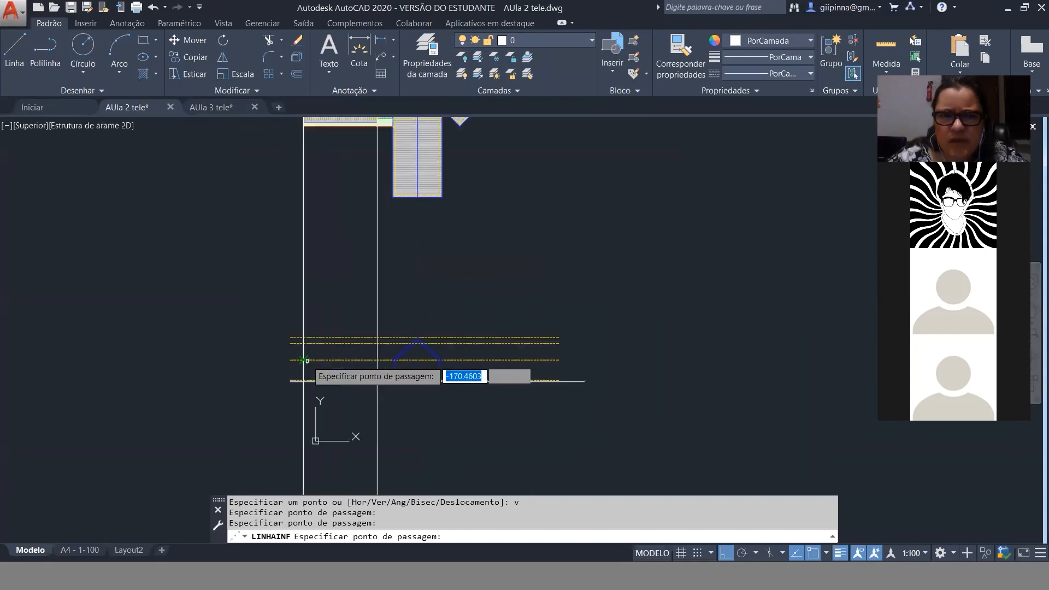
key("Escape")
key("Escape")
key("Escape")
Compare the second-highest height line in AUla 2 tele with the matching line in the AUla 3 tele reference elevation.
left_click(346, 332)
scroll(304, 410, "down", 8)
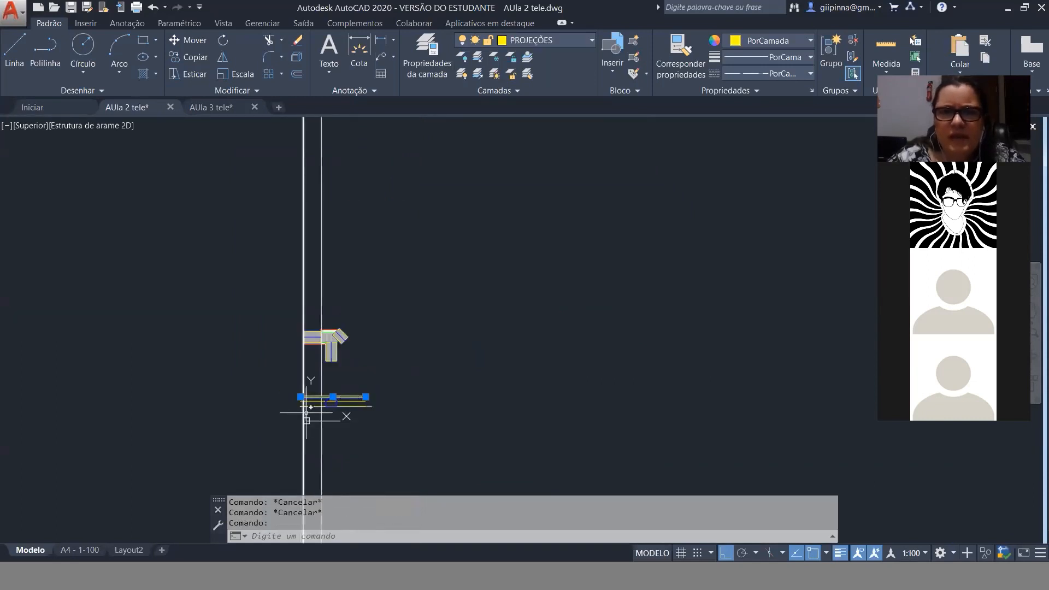
scroll(307, 407, "up", 5)
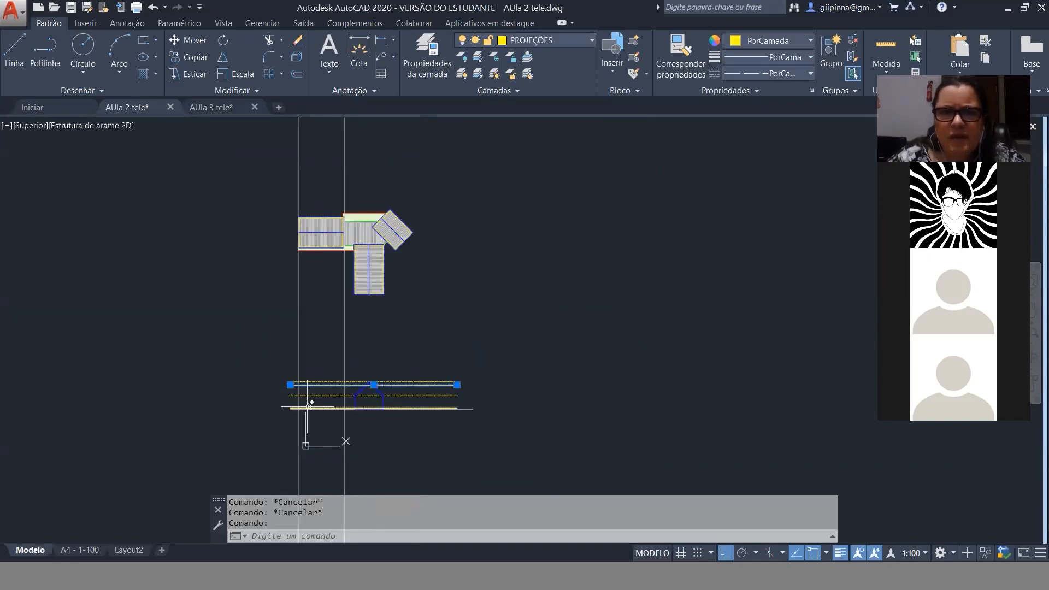
left_click(211, 107)
scroll(454, 305, "down", 5)
scroll(78, 340, "up", 5)
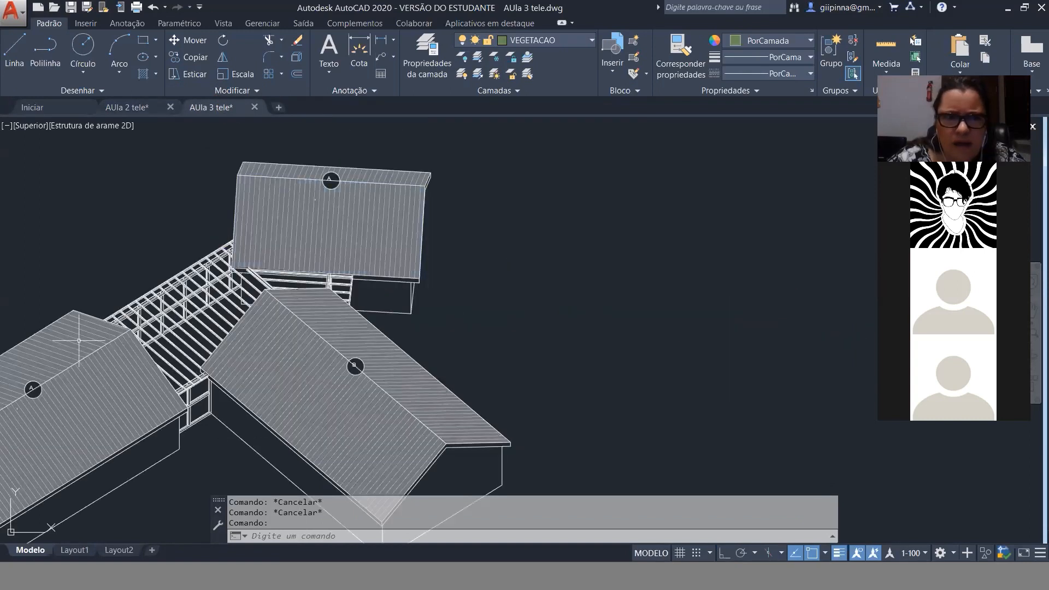
scroll(616, 203, "down", 6)
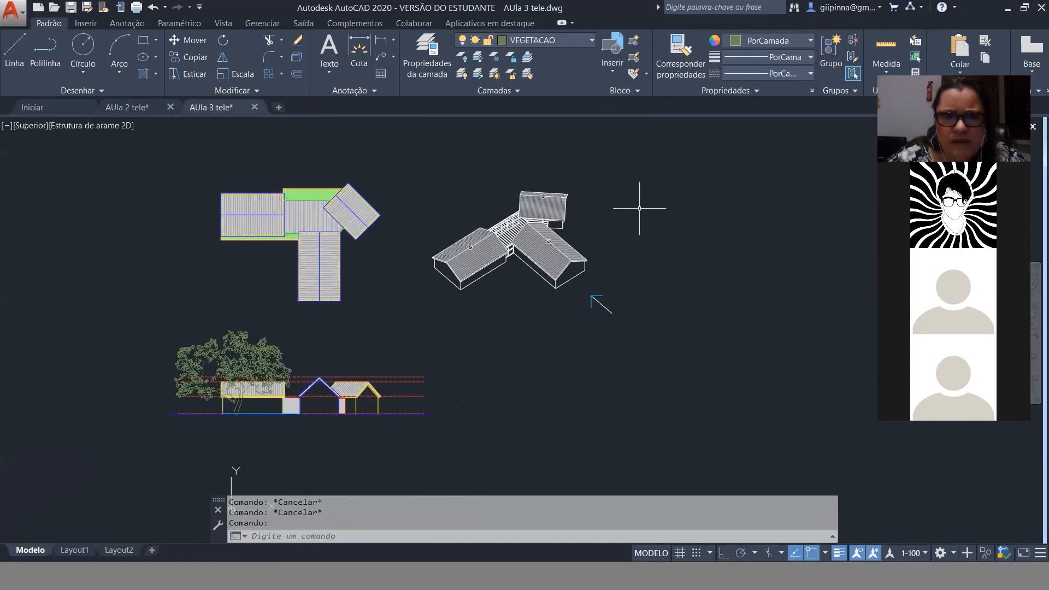
left_click(410, 378)
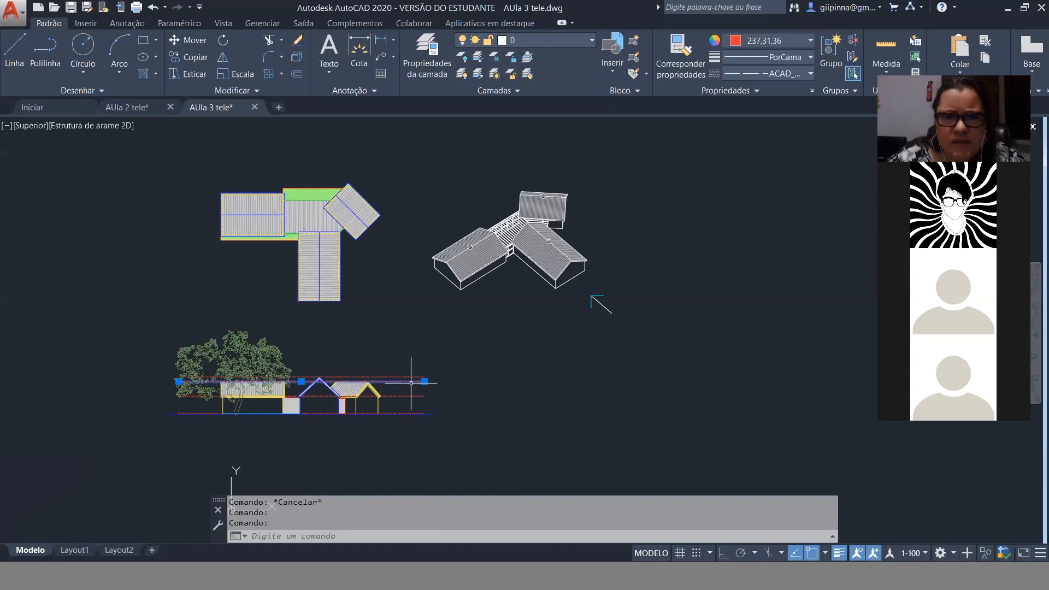
In AUla 2 tele, make VISTA 2 current and draw the left block's roof ridge, left edge and eave line between the construction lines.
key("ctrl+Tab")
left_click(547, 40)
left_click(543, 118)
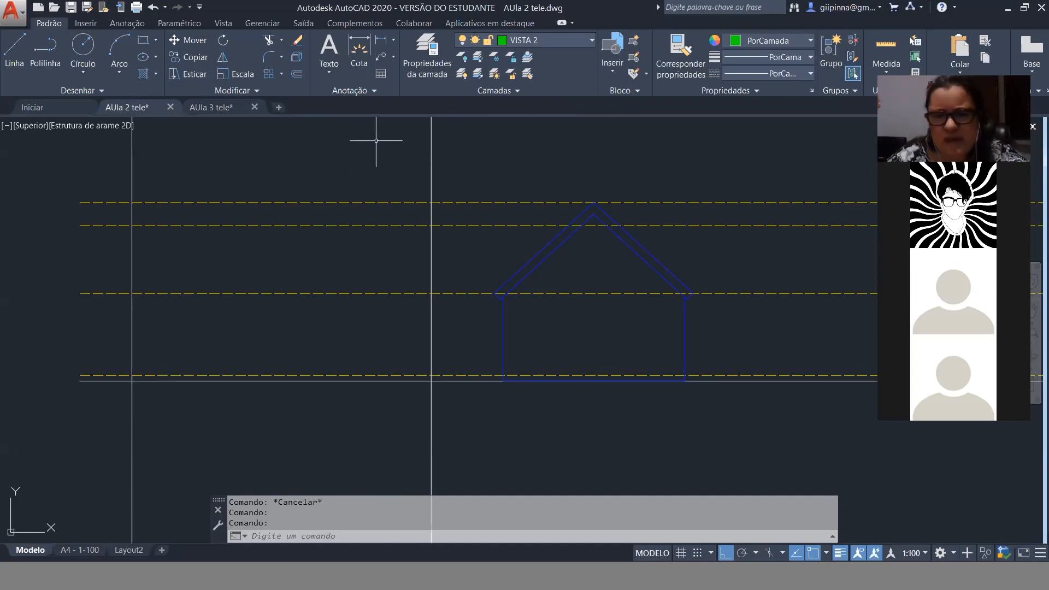
type("L")
key("Return")
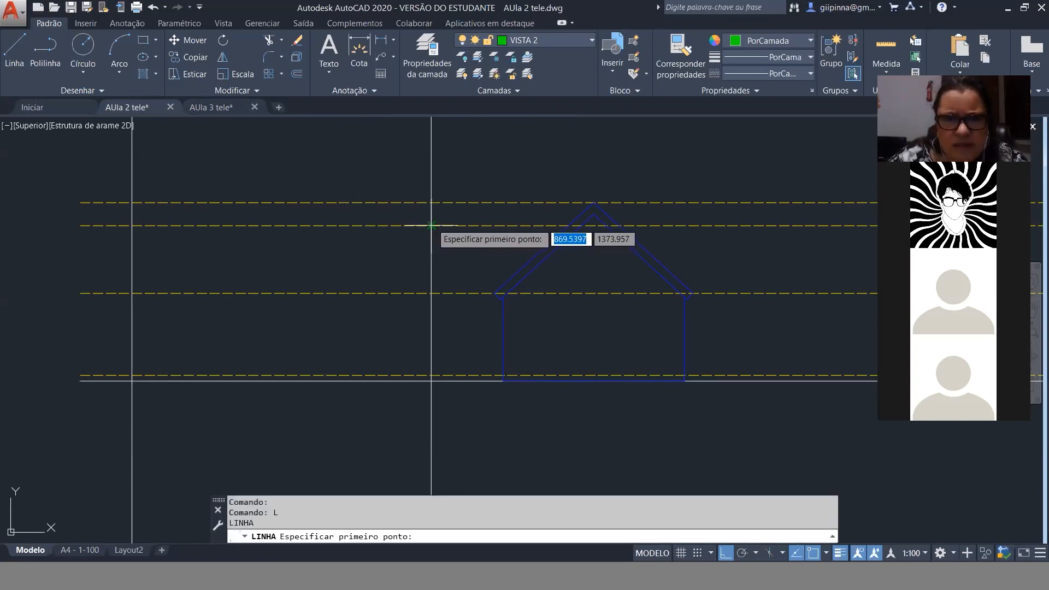
left_click(431, 224)
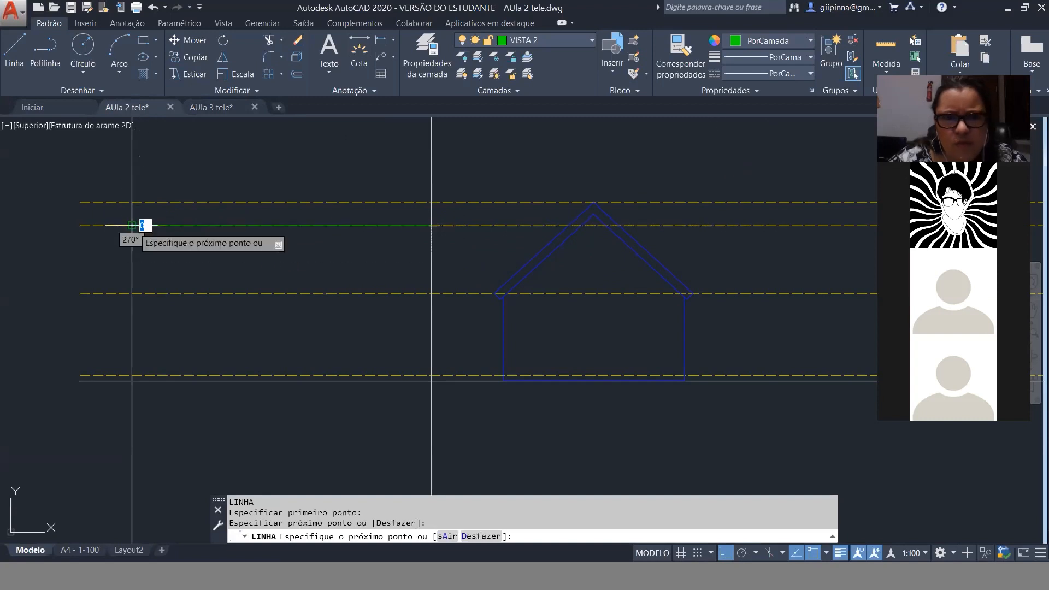
left_click(132, 227)
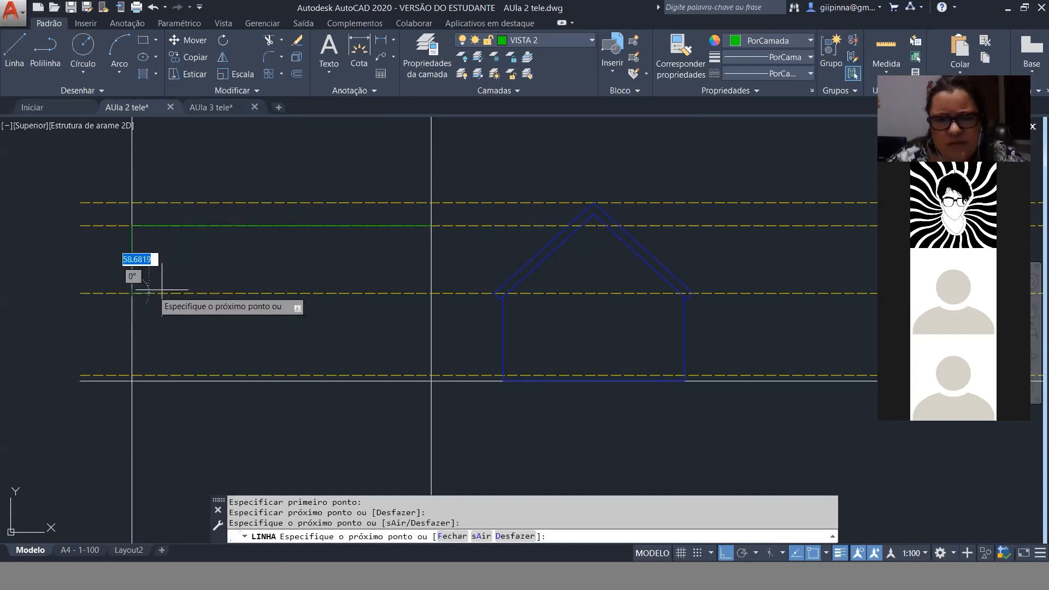
left_click(431, 293)
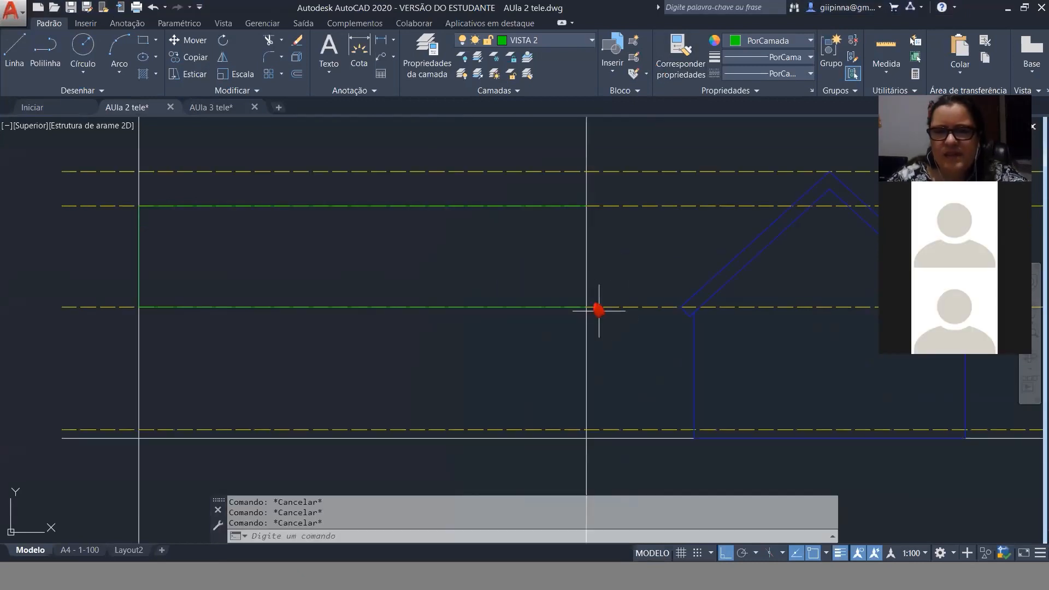
Close the left block's roof outline with a vertical line on its right edge from the eave height to the ridge height.
type("l")
key("Return")
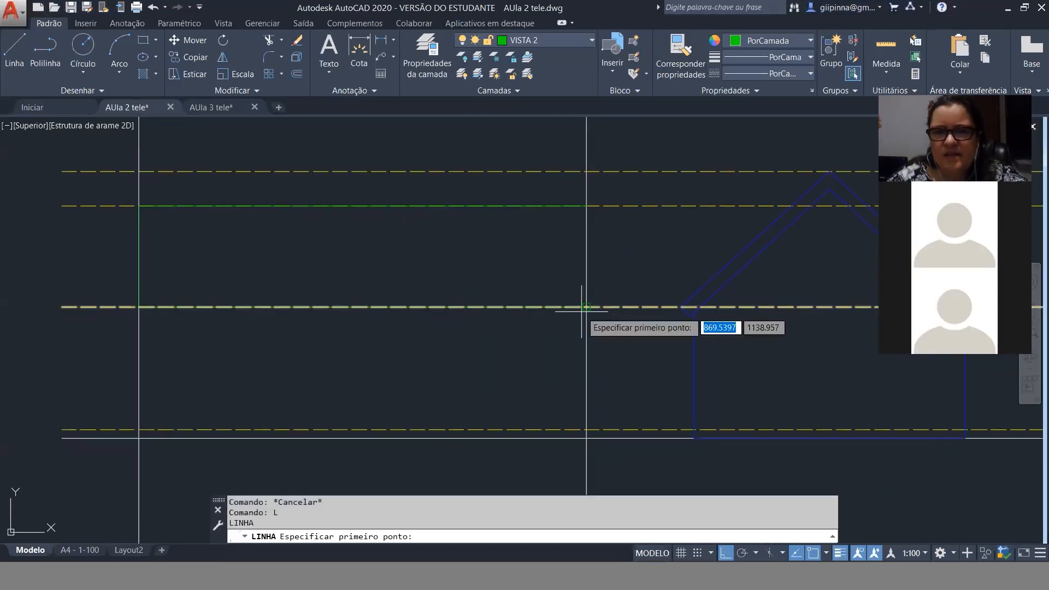
left_click(586, 307)
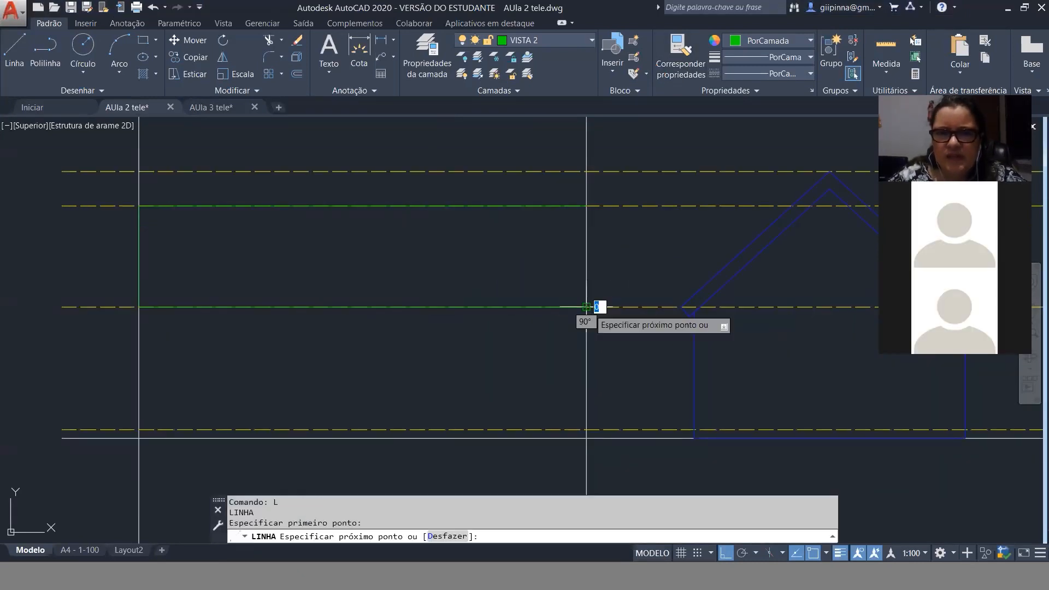
left_click(586, 205)
key("Escape")
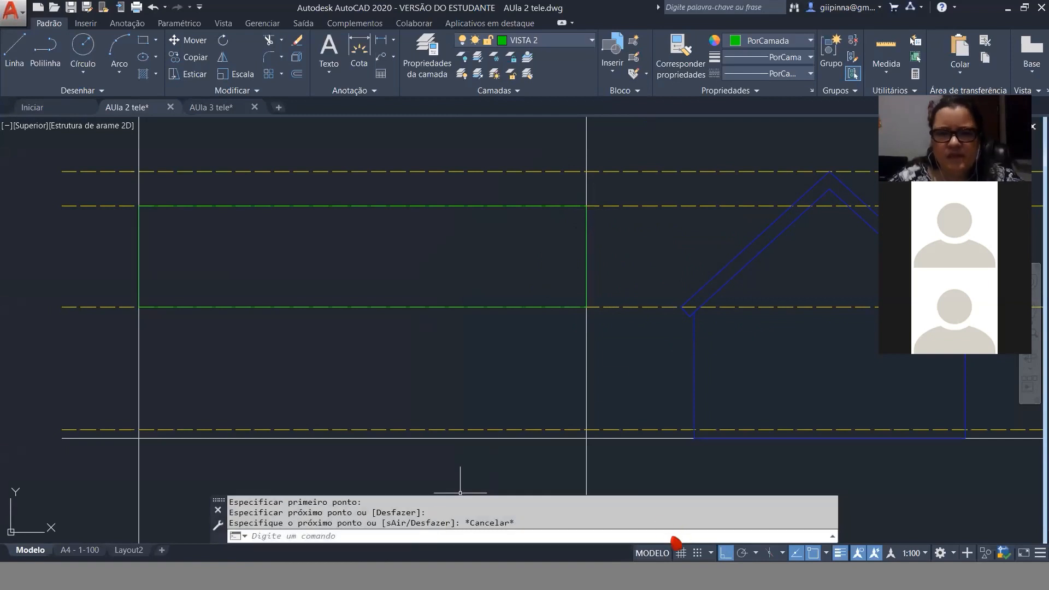
Switch to SketchUp and inspect the three blocks' roofs and walls in an oblique perspective view.
key("alt+Tab")
key("alt+Tab")
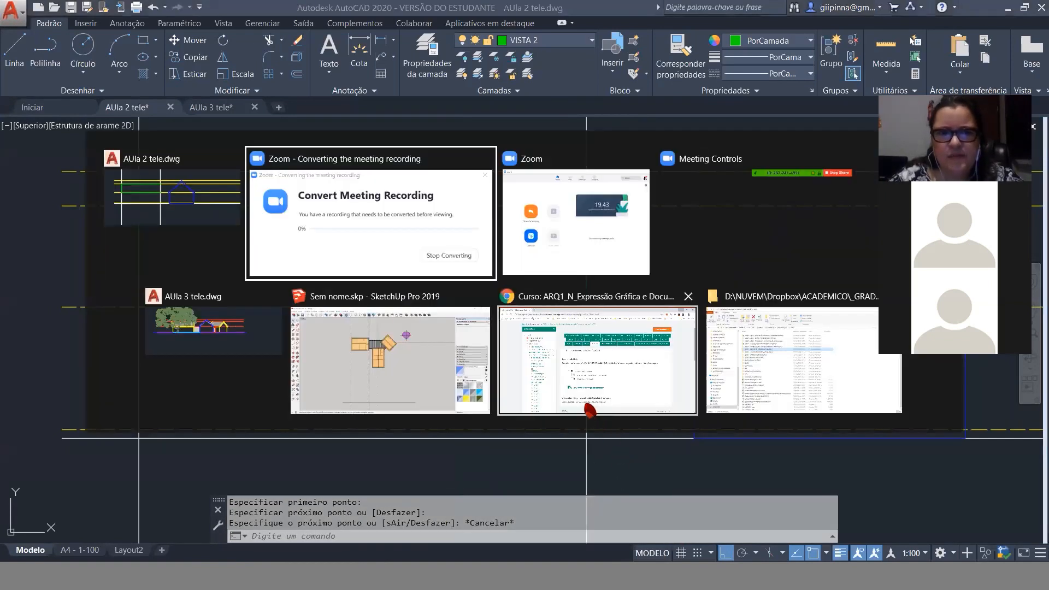
key("alt+Tab")
key("alt+Tab")
key("alt+Tab")
key("alt+Tab")
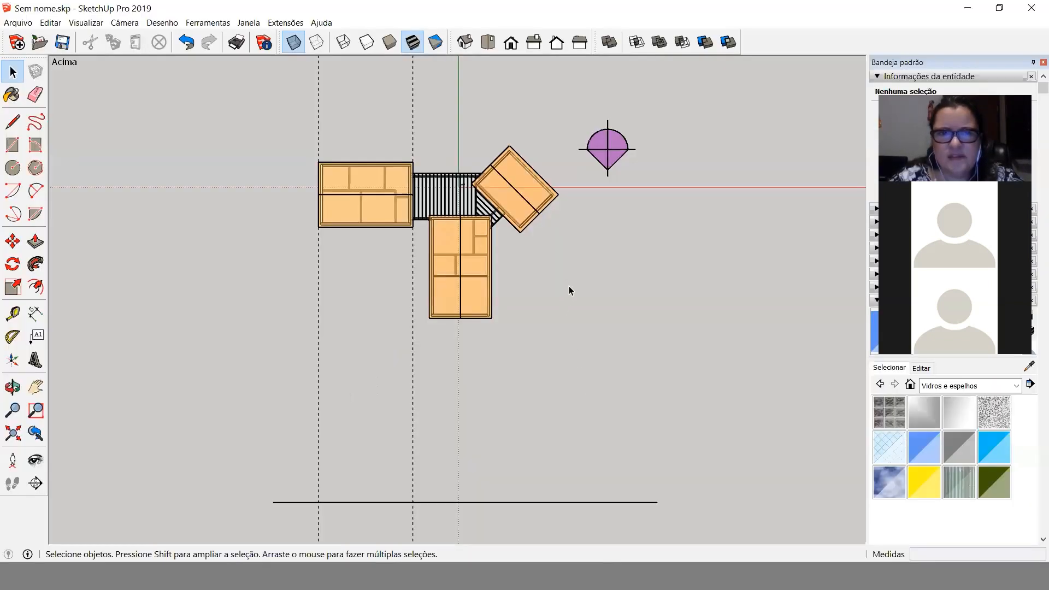
mouse_move(569, 287)
middle_mouse_down()
mouse_move(451, 220)
mouse_move(309, 21)
middle_mouse_up()
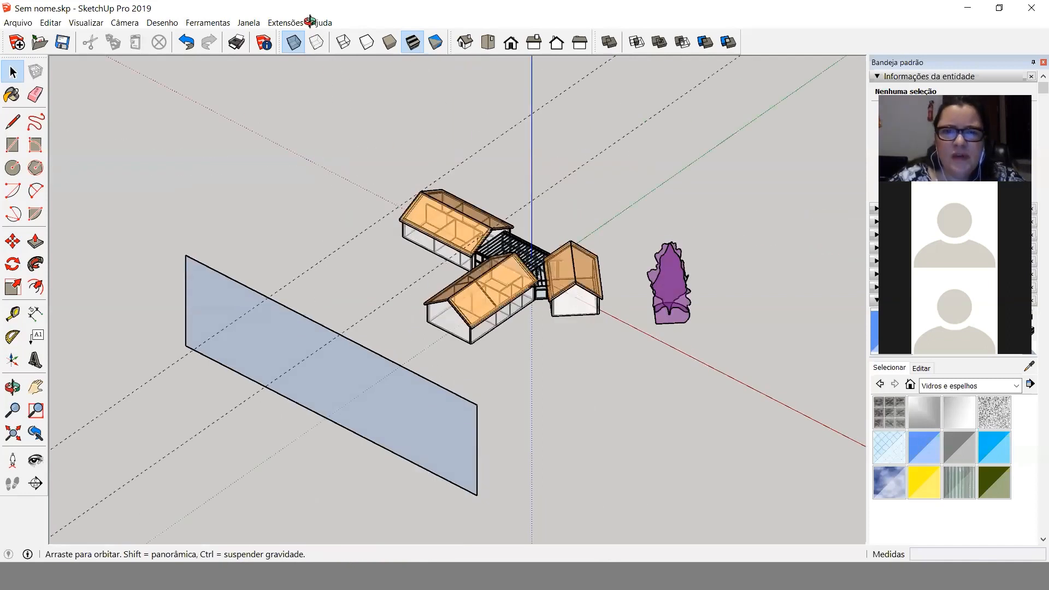
scroll(462, 240, "up", 3)
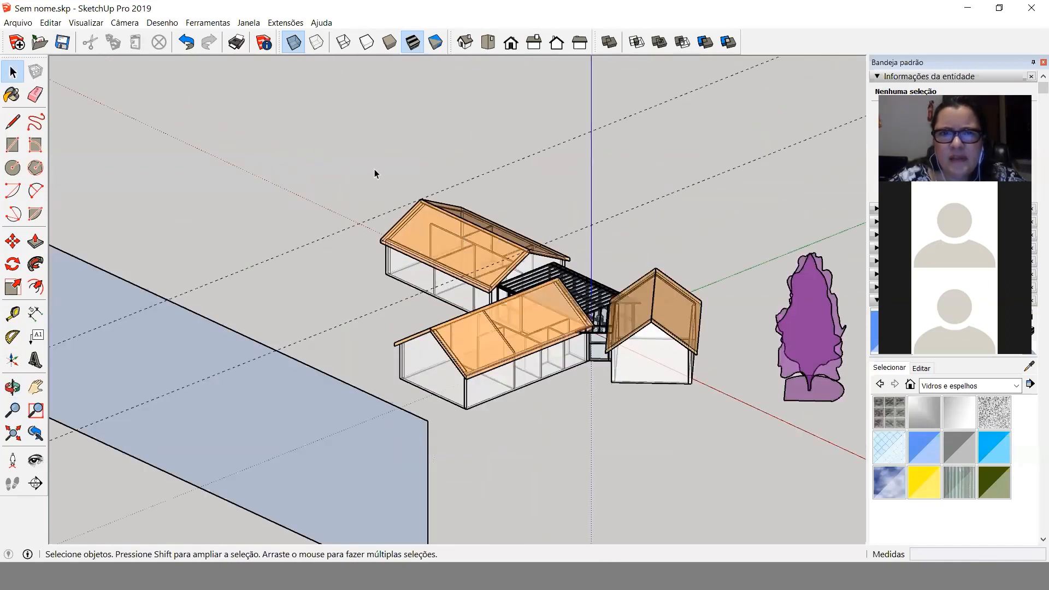
scroll(440, 84, "up", 2)
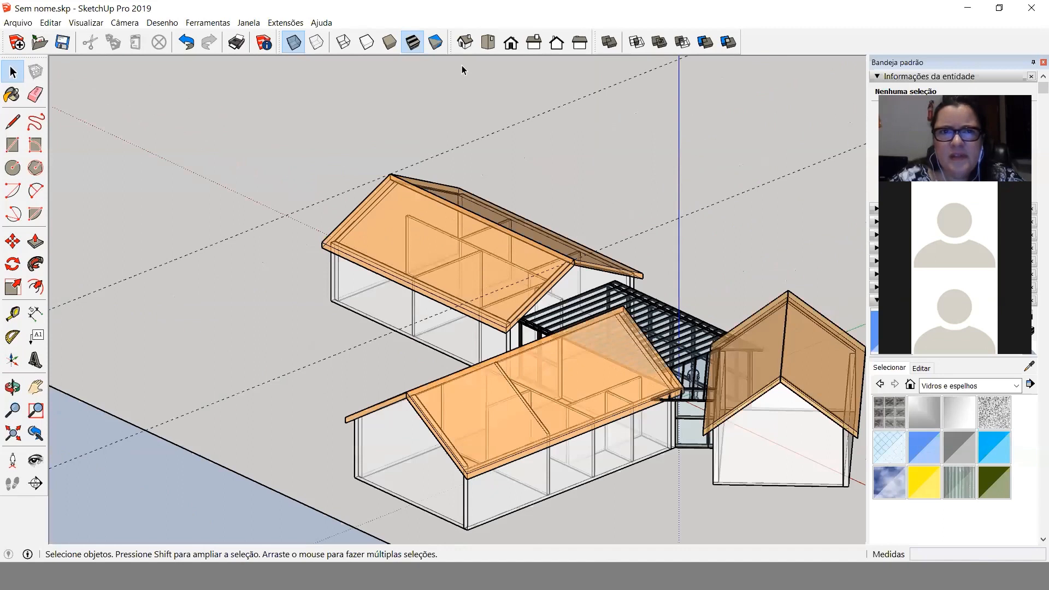
Turn off X-ray display and examine the left block's roof fascia and walls in the front view.
left_click(293, 43)
middle_click_drag(359, 228, 501, 254)
middle_click_drag(632, 191, 630, 184)
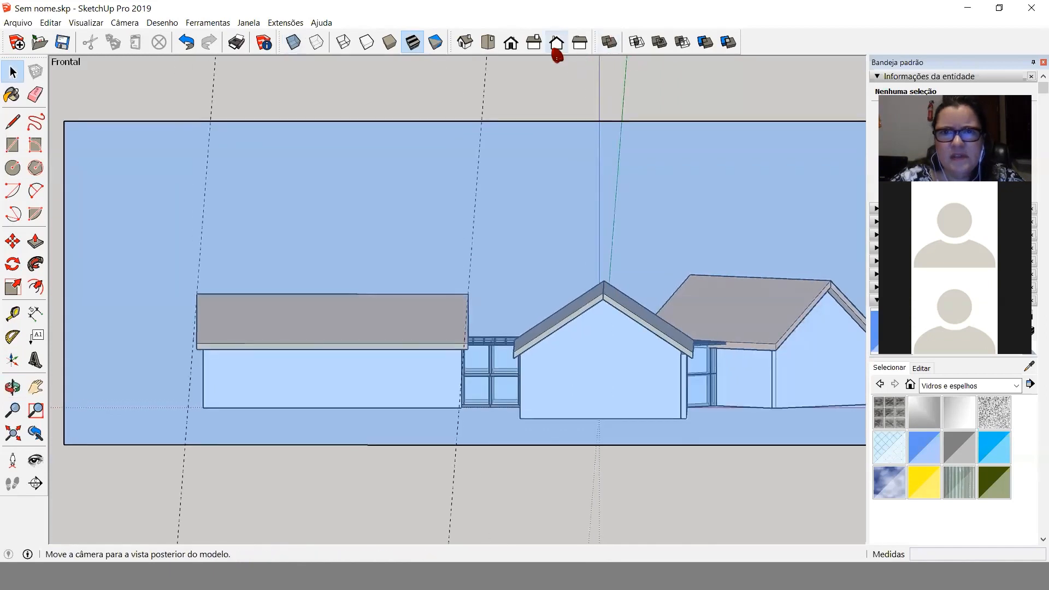
left_click(511, 43)
scroll(544, 418, "up", 3)
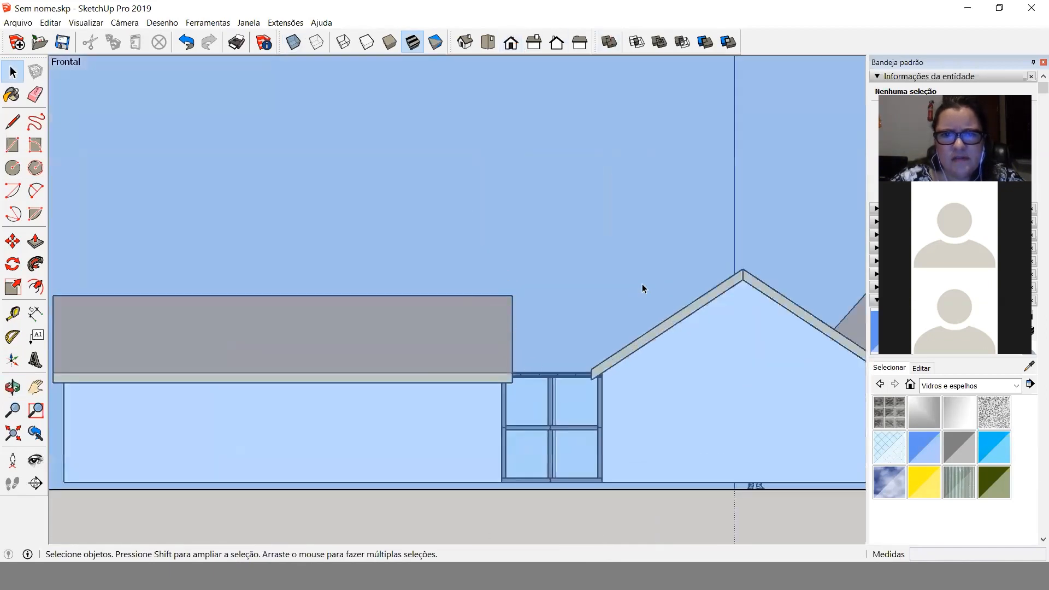
Add guide lines from the corners of the left block's front roof slope to the blue projection plane.
scroll(643, 288, "down", 2)
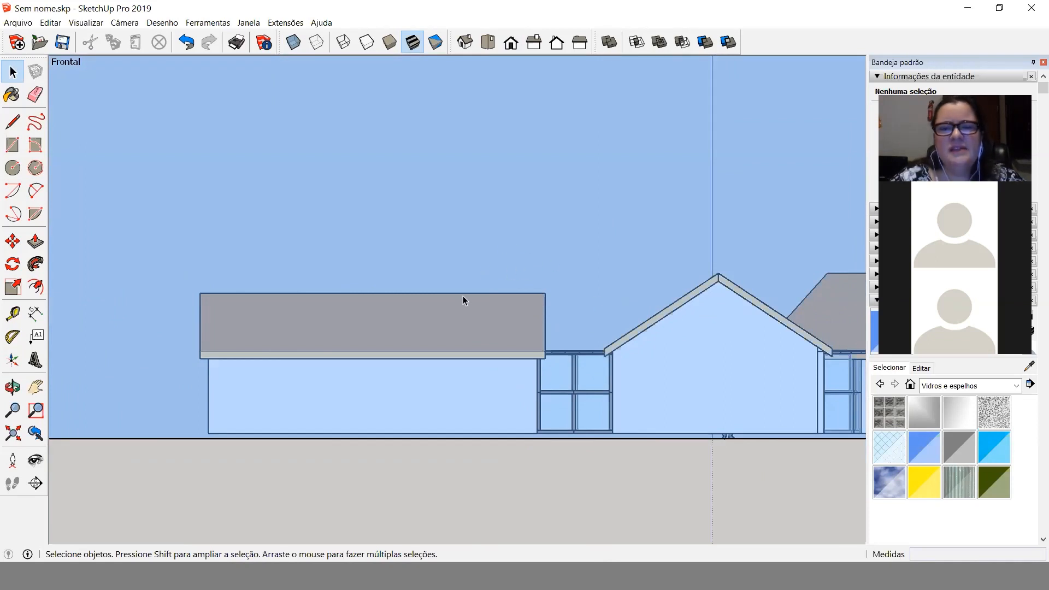
middle_click_drag(680, 316, 365, 421)
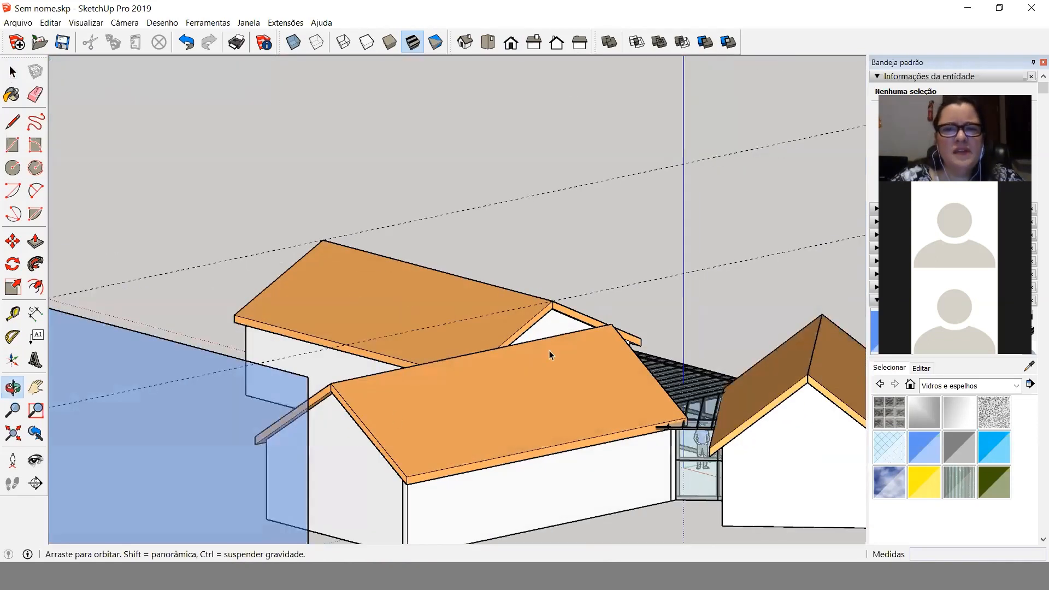
scroll(466, 349, "down", 3)
middle_click_drag(465, 349, 412, 382)
key("t")
left_click(430, 244)
key("Escape")
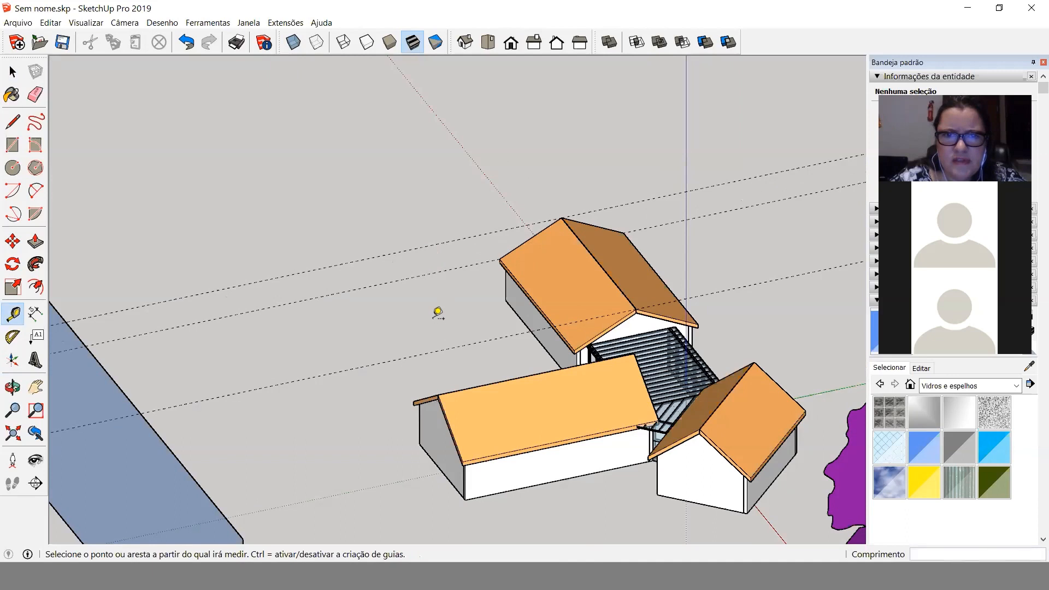
left_click(432, 344)
left_click(580, 335)
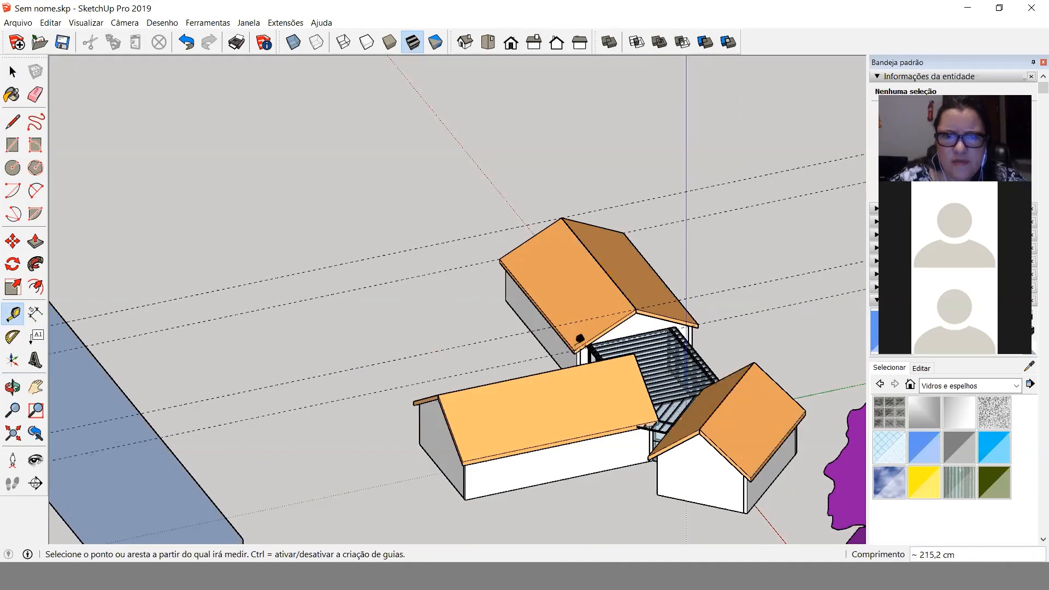
Outline the left block's projected roof slope on the blue plane with lines between the four guide intersections.
middle_click_drag(627, 321, 173, 336)
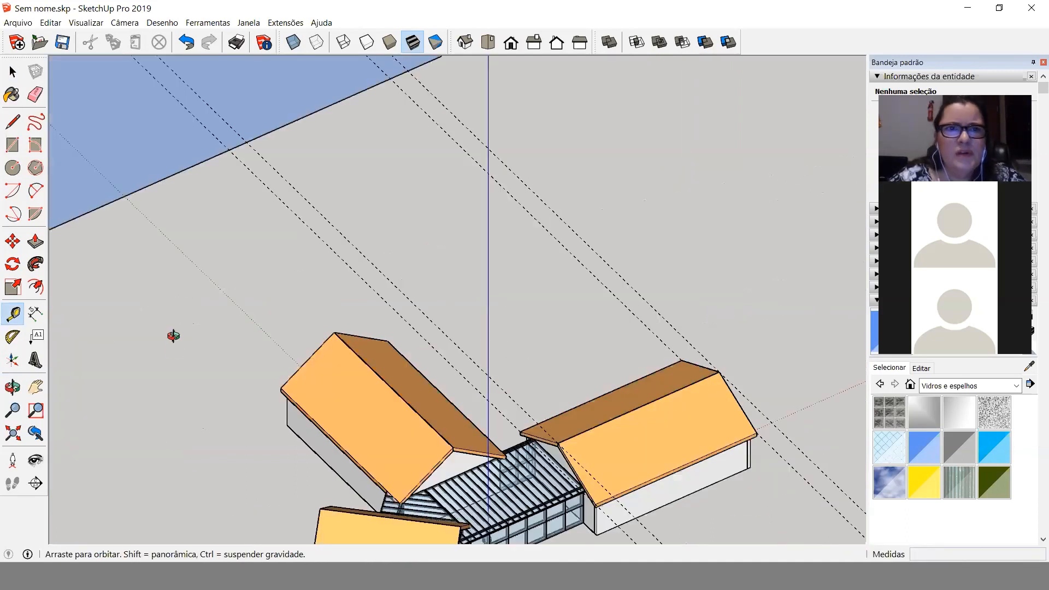
middle_click_drag(362, 184, 673, 273)
key("l")
scroll(673, 273, "down", 3)
middle_click_drag(293, 339, 35, 242)
middle_click_drag(552, 376, 407, 283)
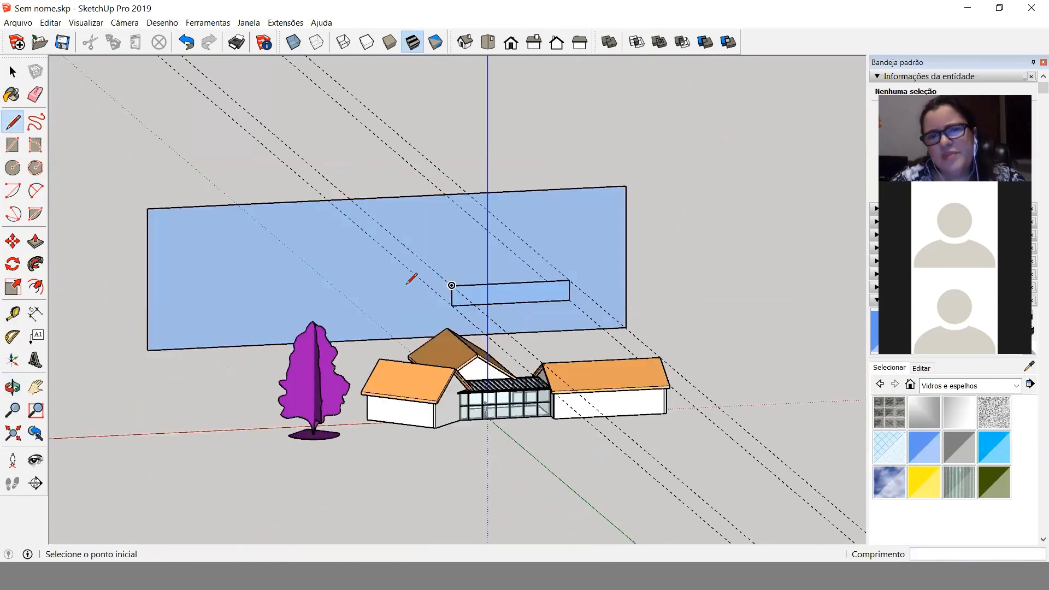
middle_click_drag(290, 451, 556, 386)
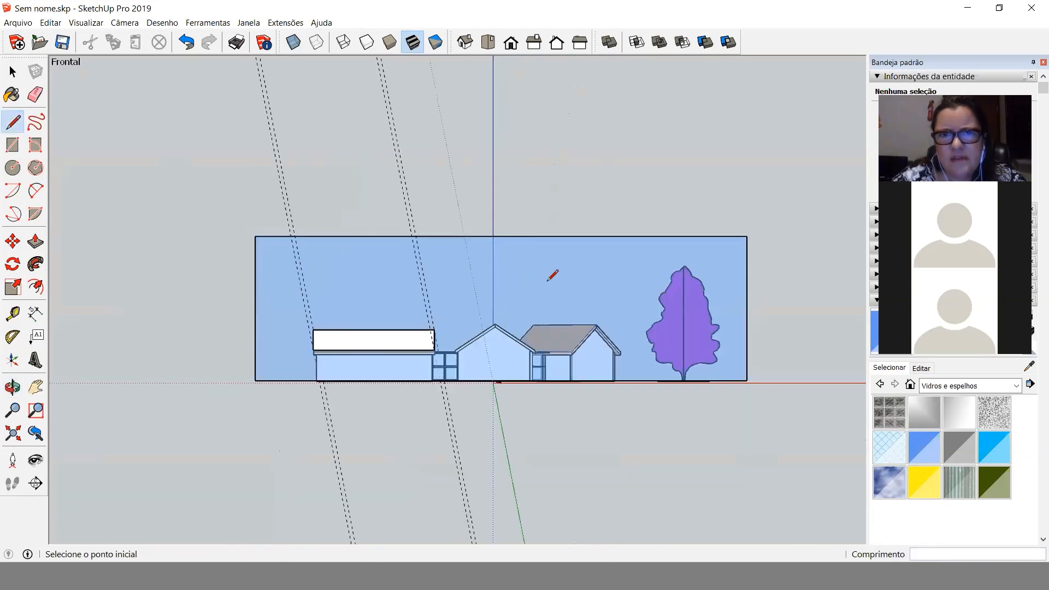
Group the projected roof rectangle with its edges and compare it with the blocks in front and oblique views.
scroll(385, 341, "up", 5)
key("space")
double_click(286, 330)
right_click(286, 331)
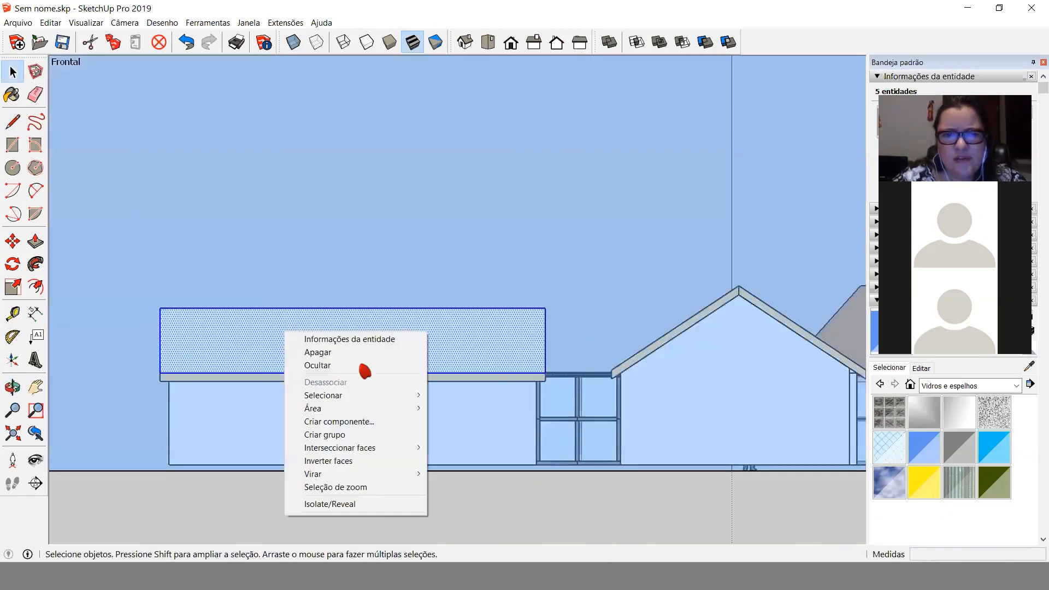
left_click(360, 434)
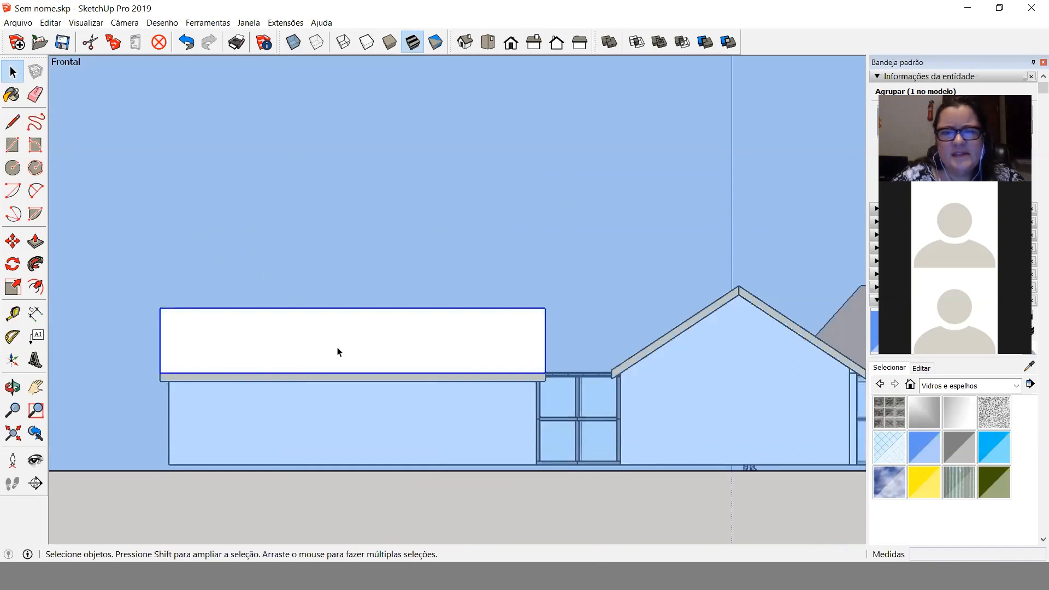
middle_click_drag(563, 377, 579, 334)
left_click(512, 45)
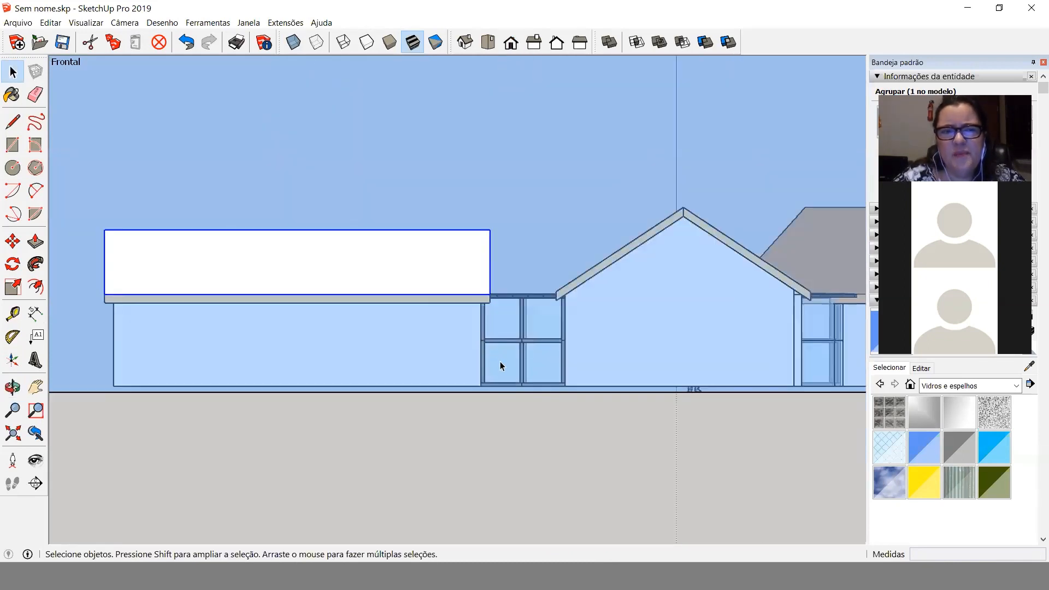
scroll(133, 306, "up", 2)
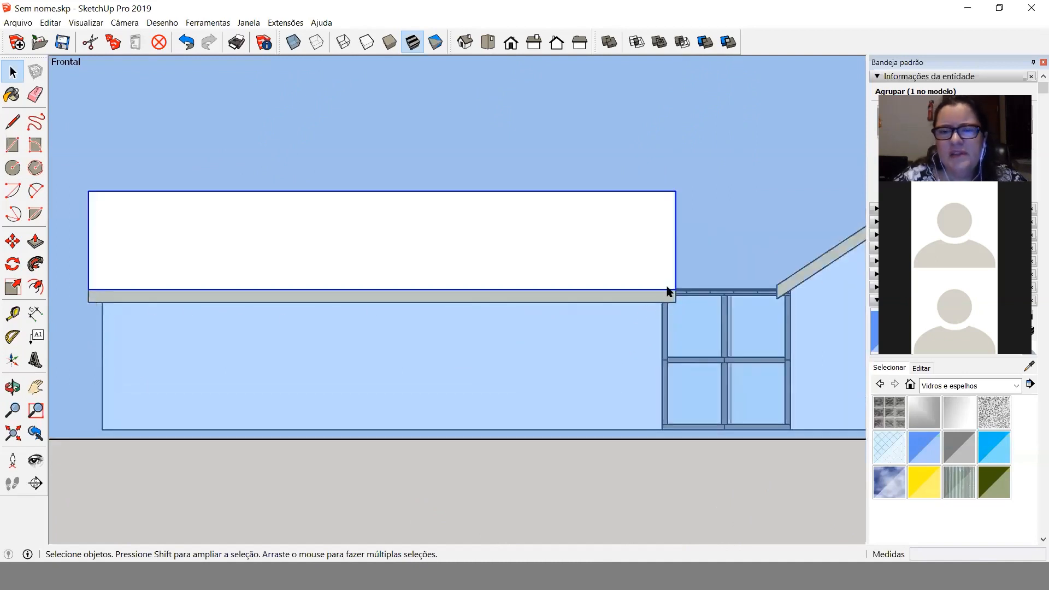
middle_click_drag(667, 290, 407, 346)
scroll(395, 278, "down", 5)
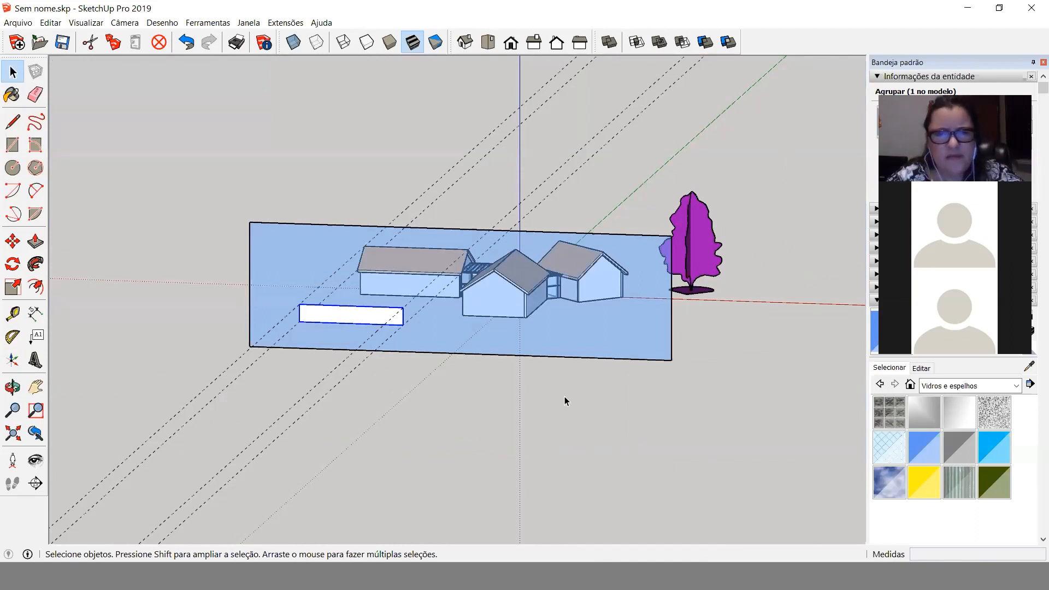
Switch to AutoCAD and draw a horizontal line from the gable eave's lower corner to the left block roof's far left edge.
key("alt+Tab")
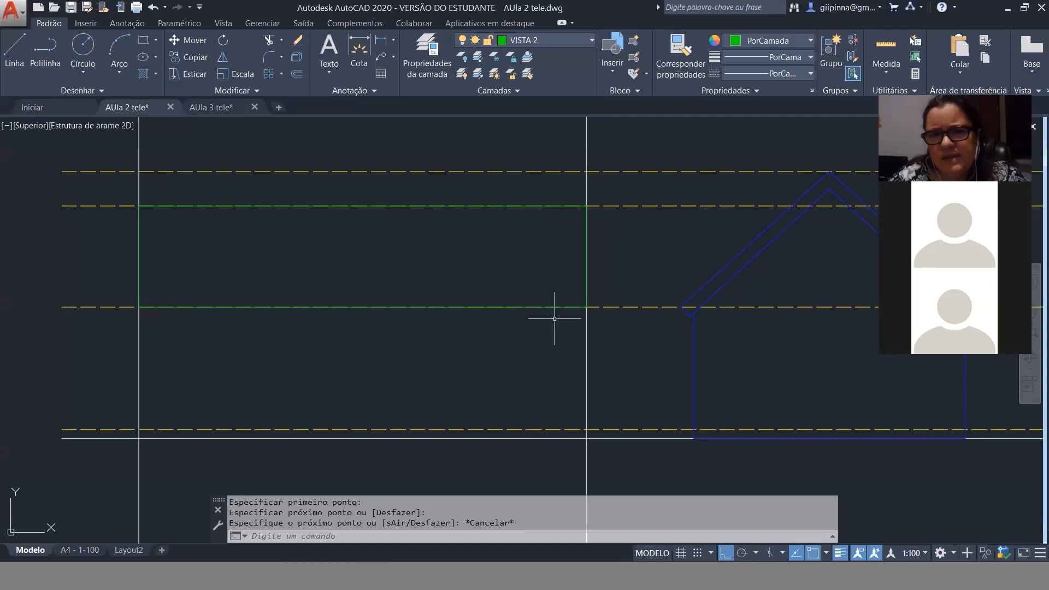
type("l")
key("Return")
left_click(690, 316)
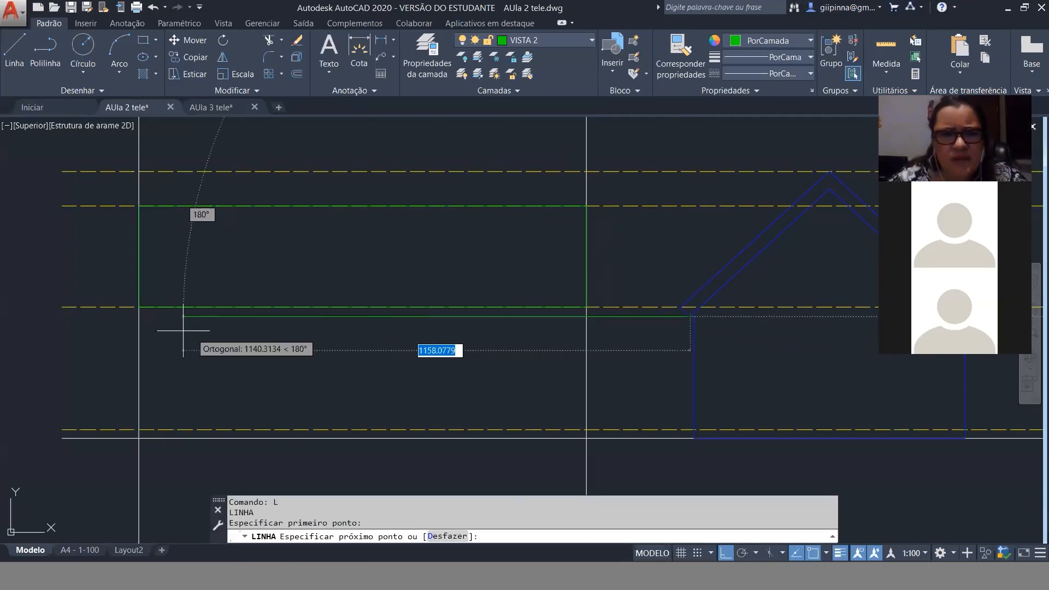
left_click(141, 315)
key("Escape")
key("Escape")
key("Escape")
key("Escape")
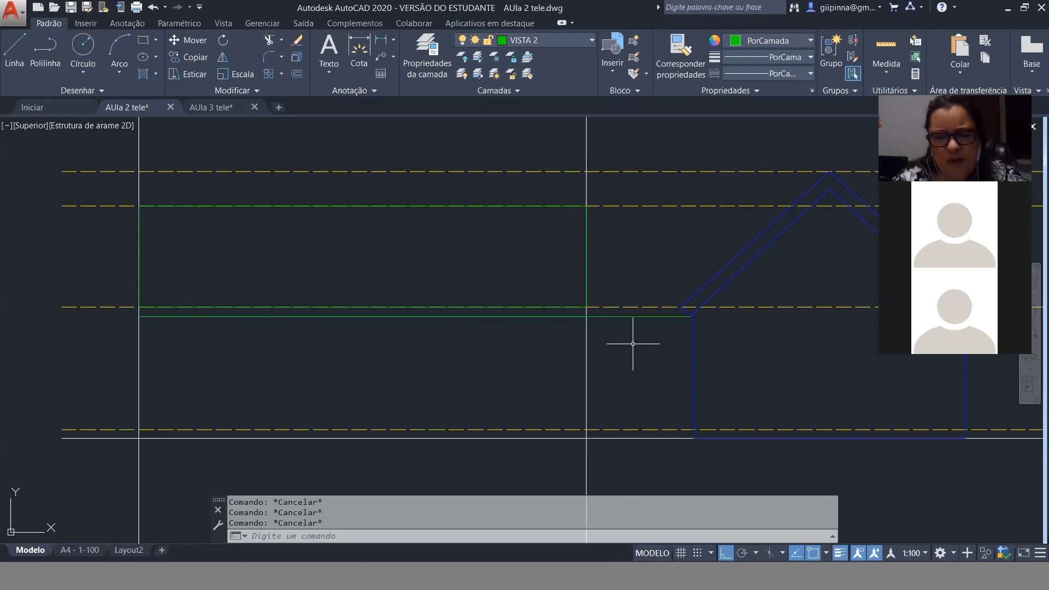
Join the left block's lower fascia line to the roof's side edges using Fillet (CONCORD) with radius 0.
left_click(686, 310)
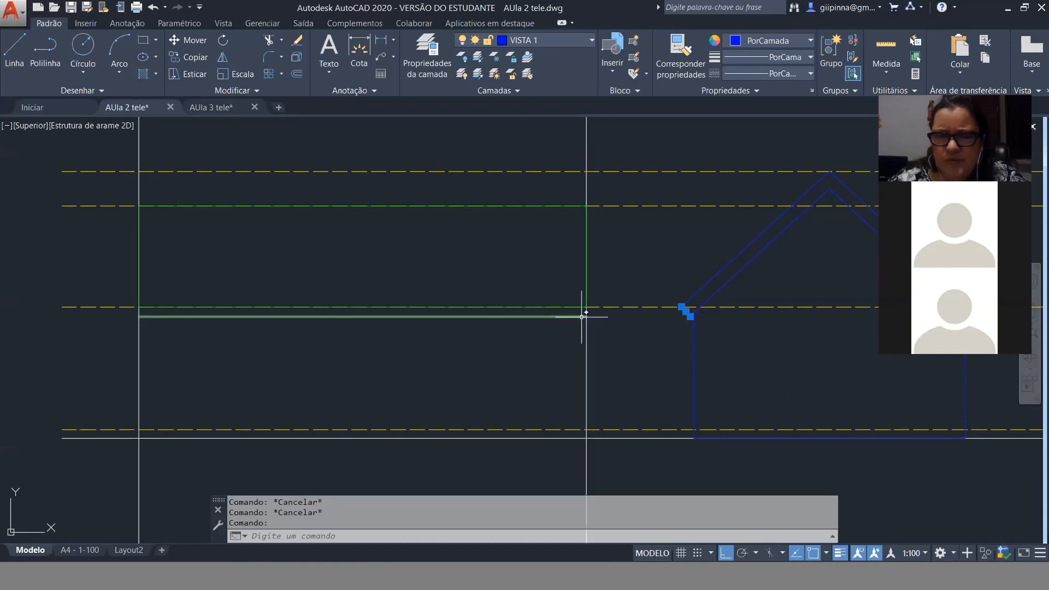
key("Escape")
type("CONCORD")
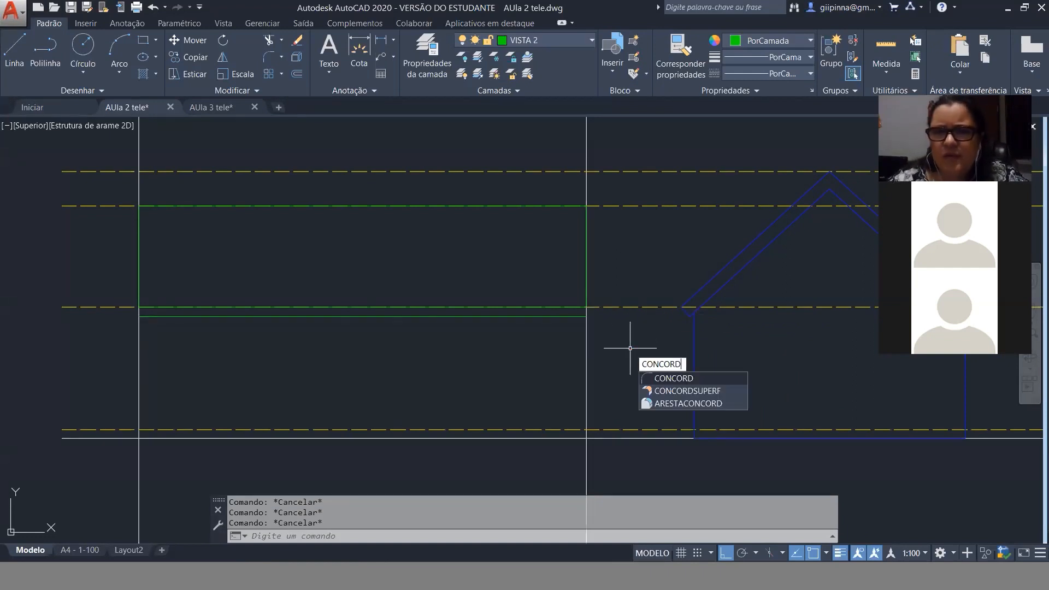
key("Return")
left_click(563, 316)
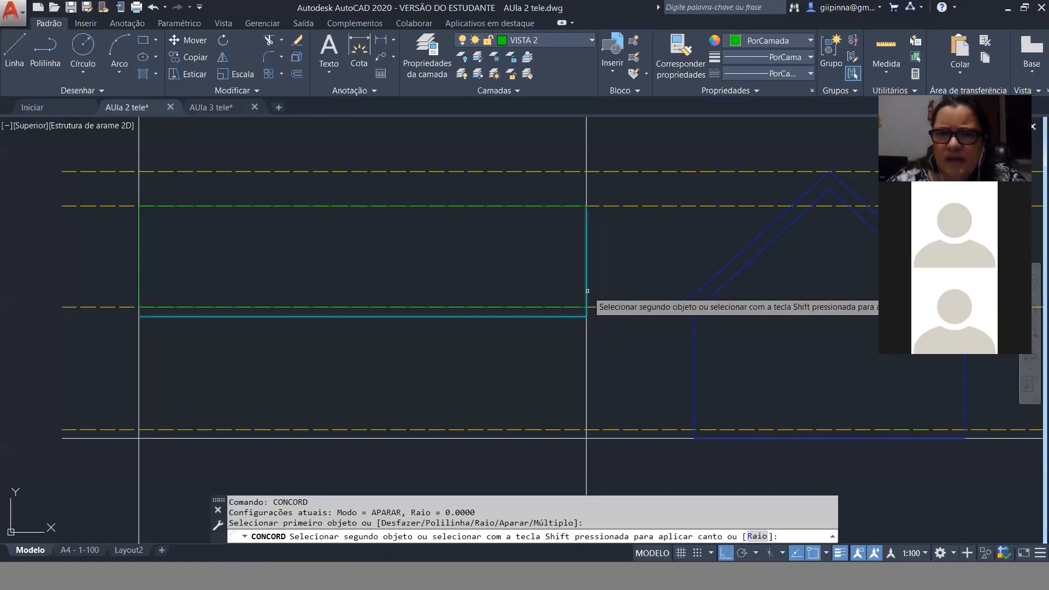
left_click(587, 290)
key("Return")
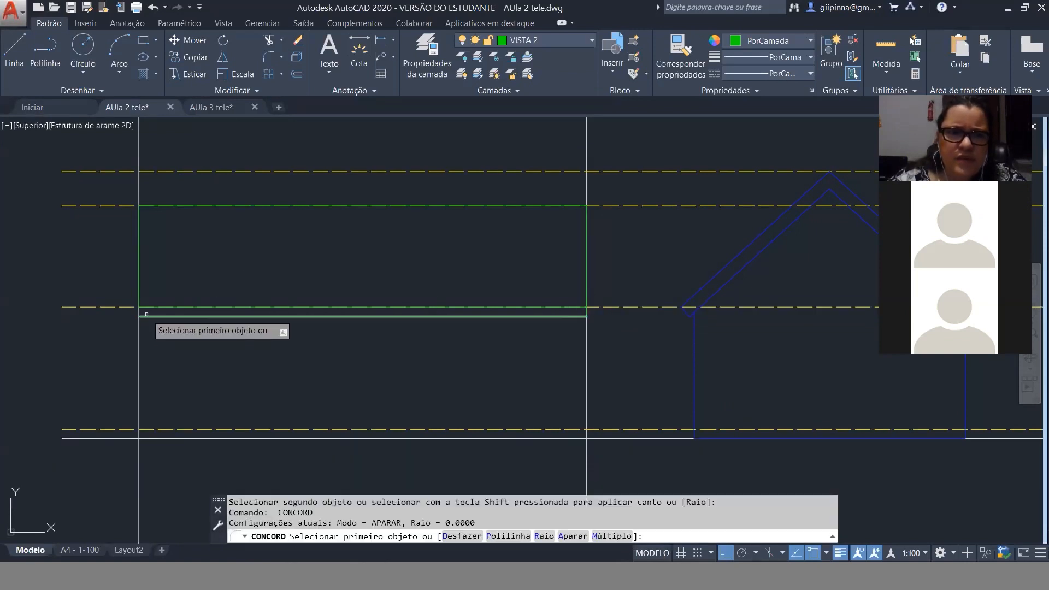
key("Escape")
Erase the two vertical construction lines through the left block's roof edges.
left_click(611, 131)
left_click(110, 131)
key("Delete")
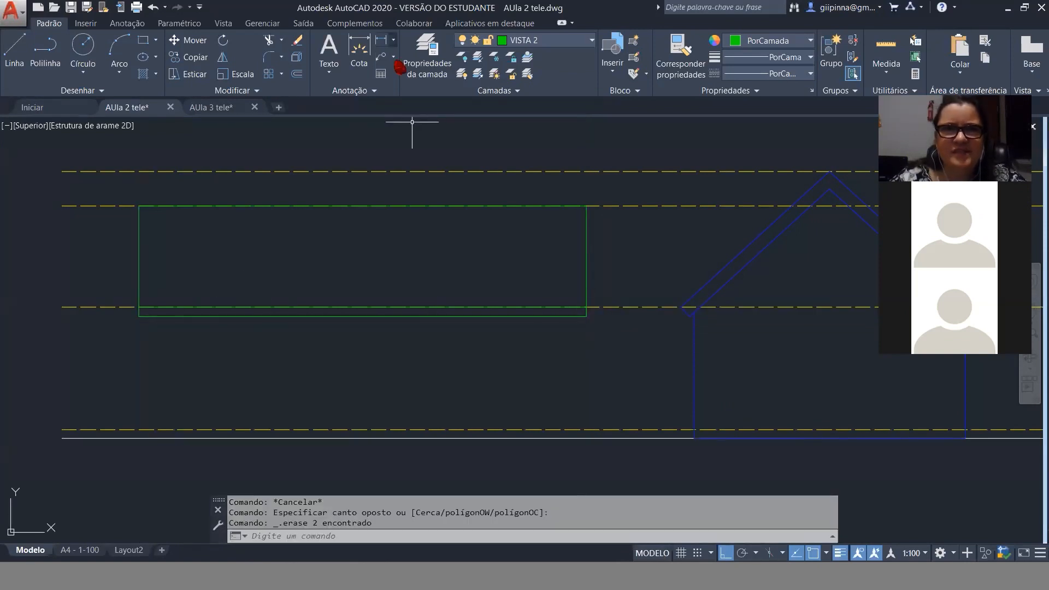
left_click(240, 352)
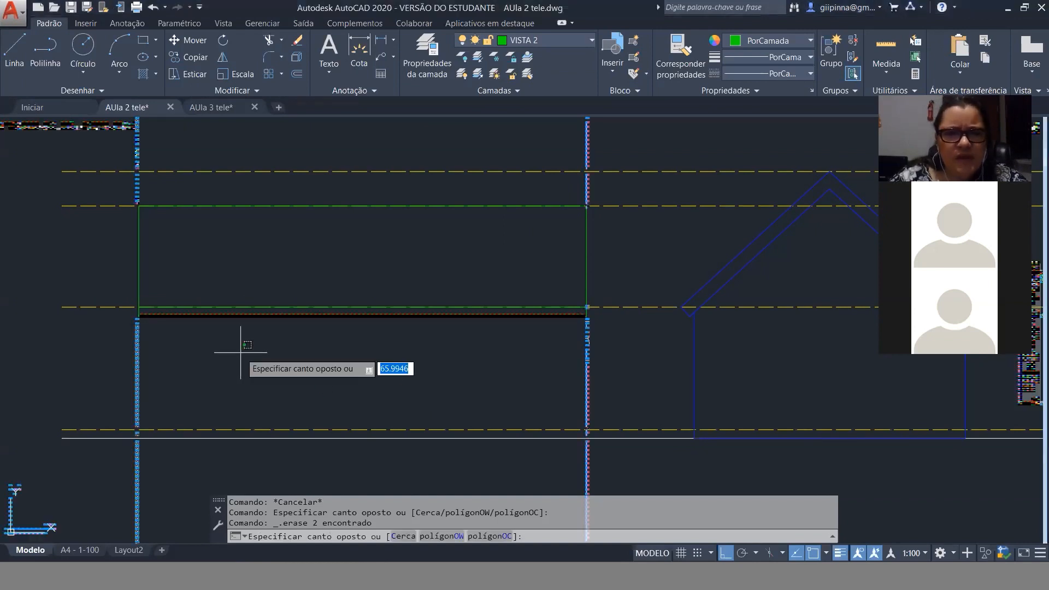
key("Escape")
key("Escape")
key("Escape")
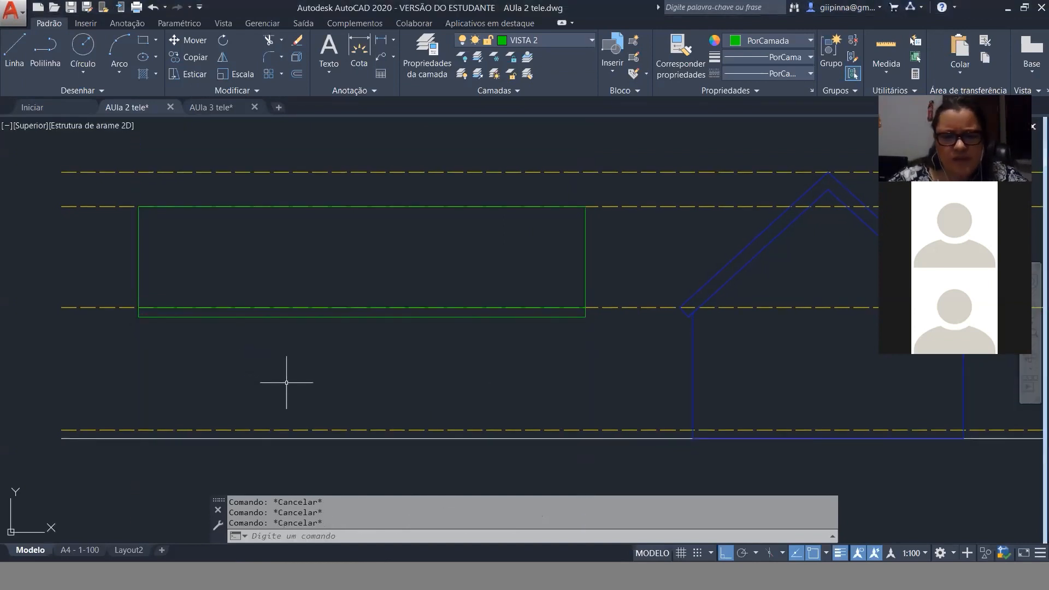
On layer 0, place vertical construction lines through the left block's two dashed wall corners in the plan.
scroll(286, 383, "down", 5)
type("xl")
key("Return")
middle_click_drag(435, 297, 423, 338)
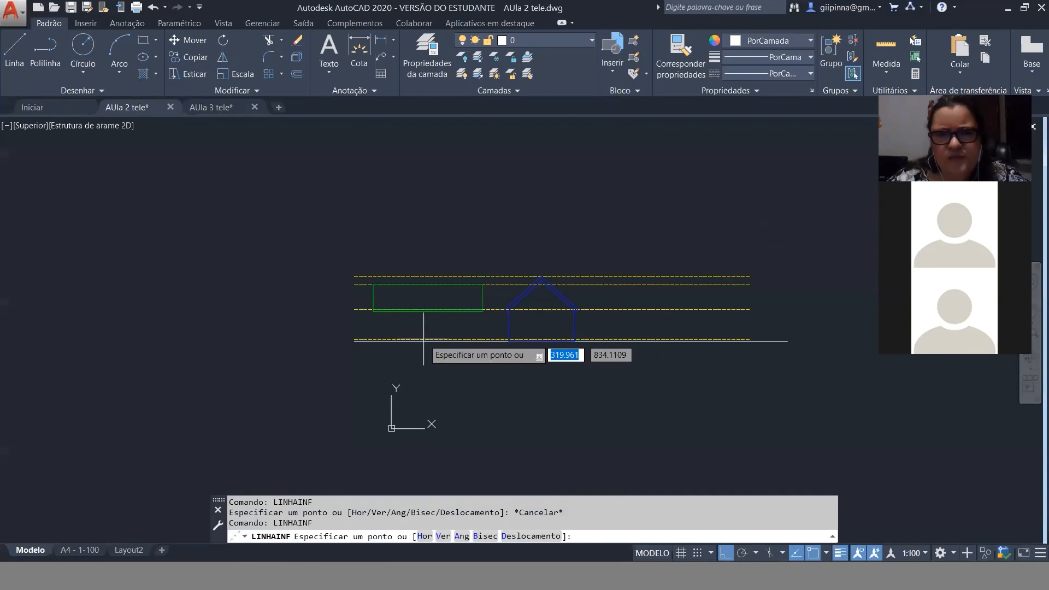
type("v")
key("Return")
scroll(402, 235, "up", 6)
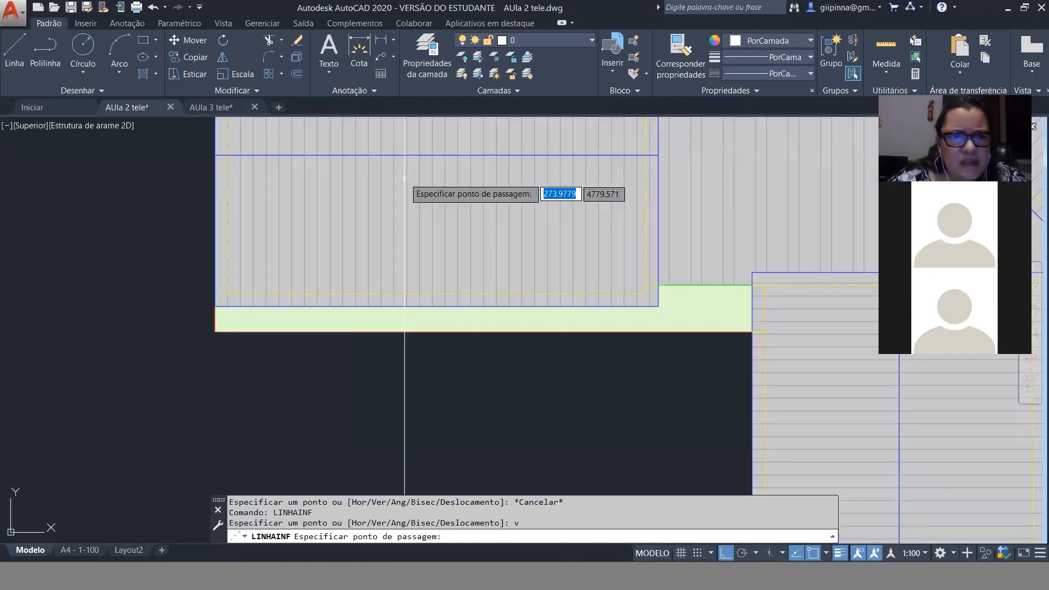
scroll(404, 179, "up", 2)
left_click(122, 363)
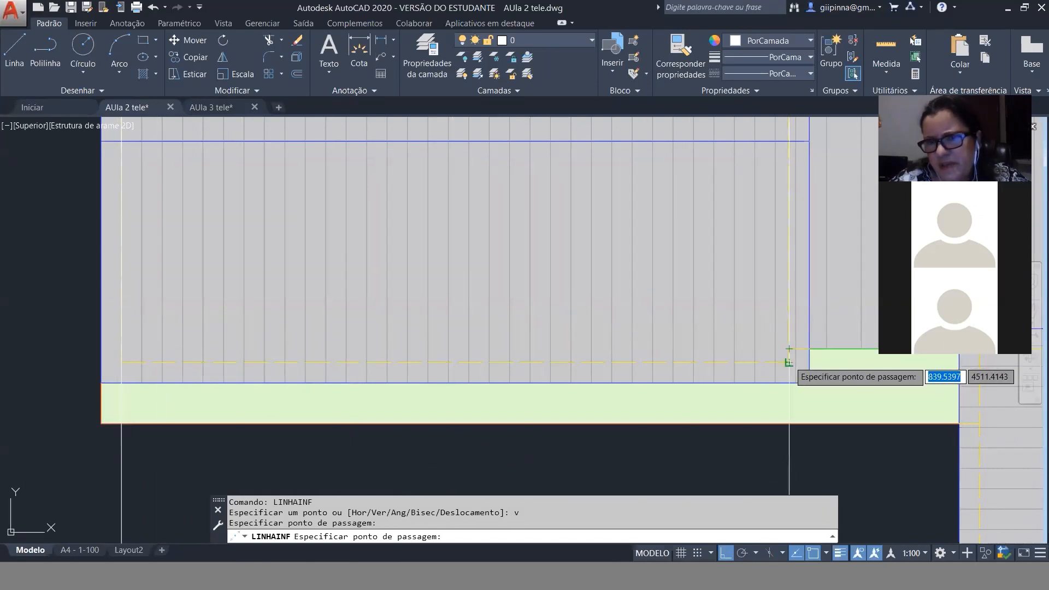
left_click(789, 362)
scroll(276, 420, "down", 5)
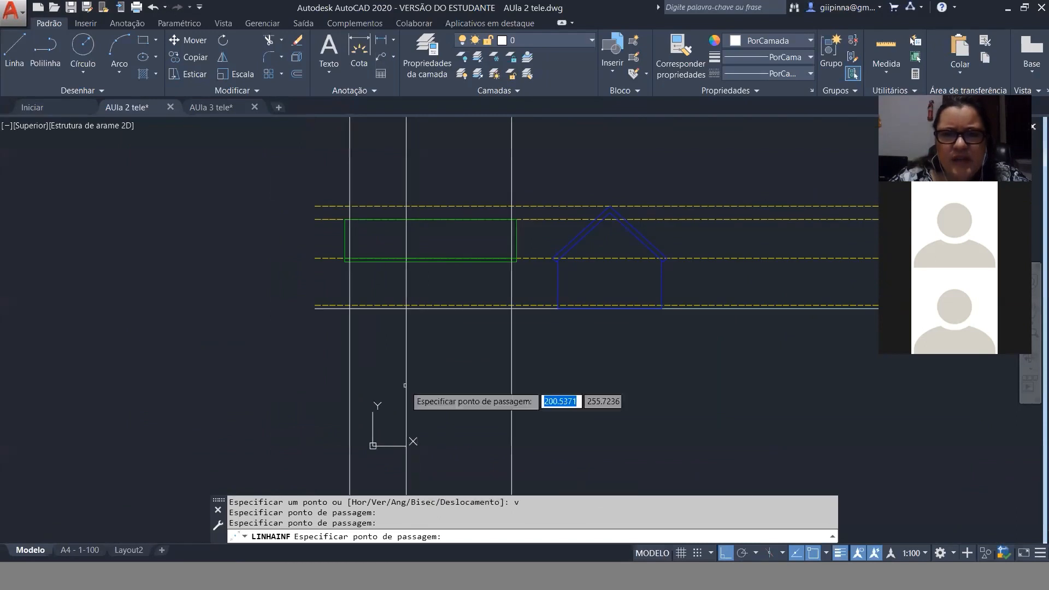
scroll(415, 266, "up", 4)
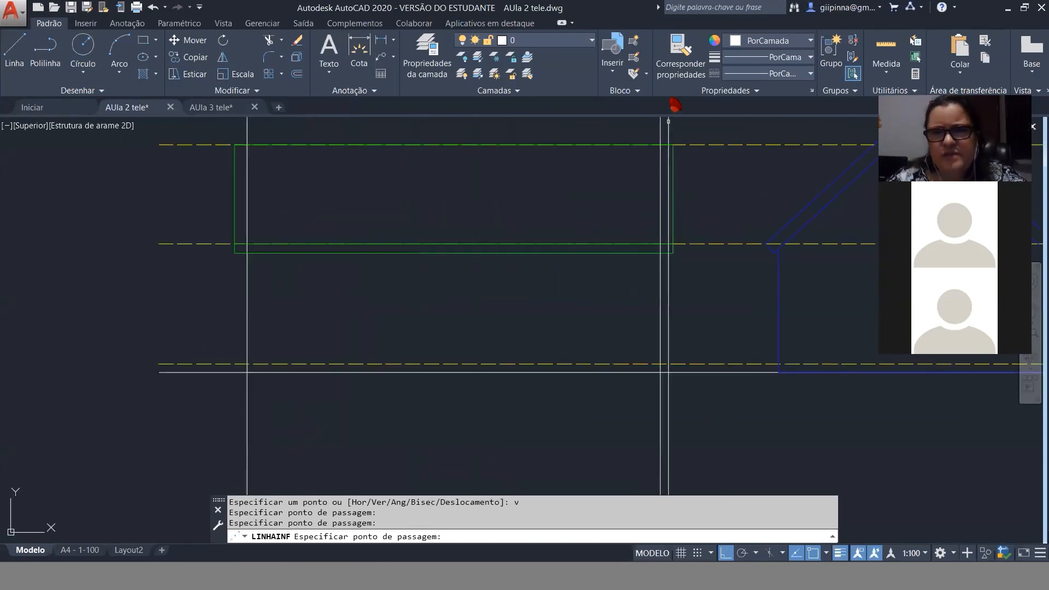
Make VISTA 2 current and draw the left block's wall outline from the fascia to the lowest dashed height line and back up.
left_click(591, 40)
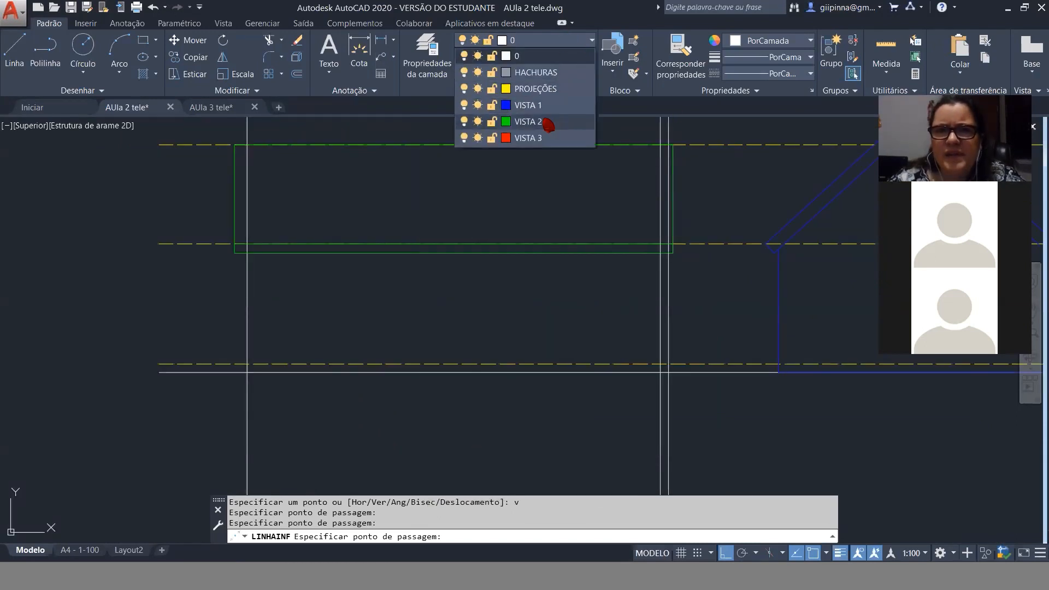
left_click(519, 132)
key("Escape")
key("Escape")
key("Escape")
type("L")
key("Return")
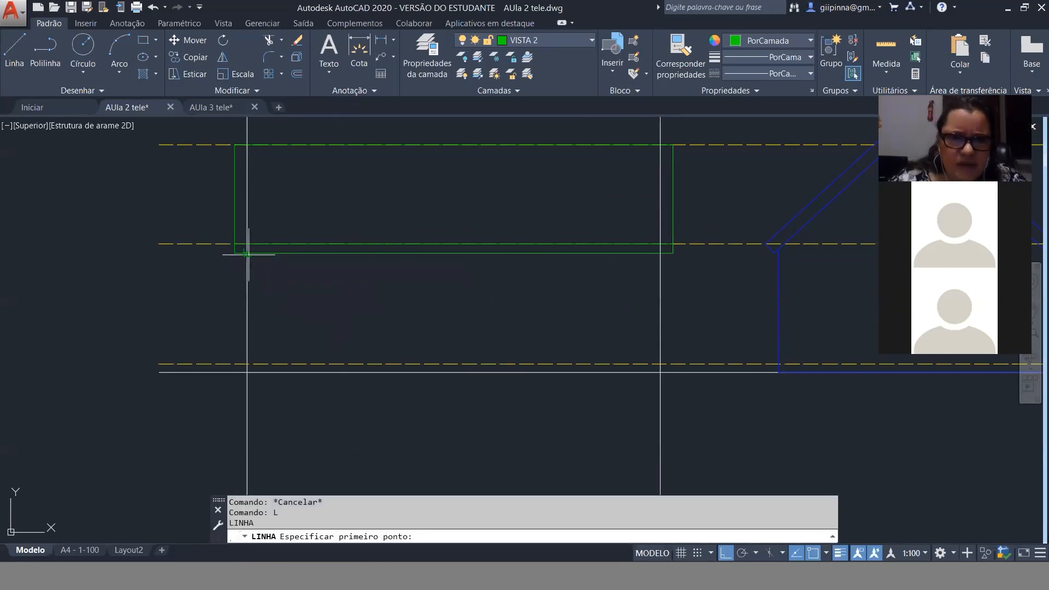
left_click(246, 253)
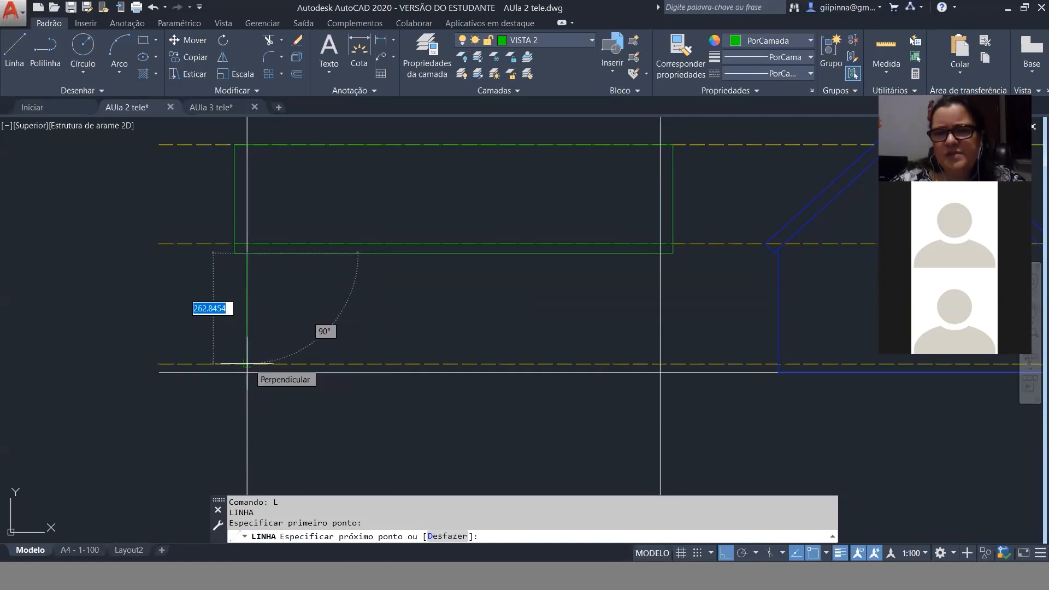
left_click(246, 363)
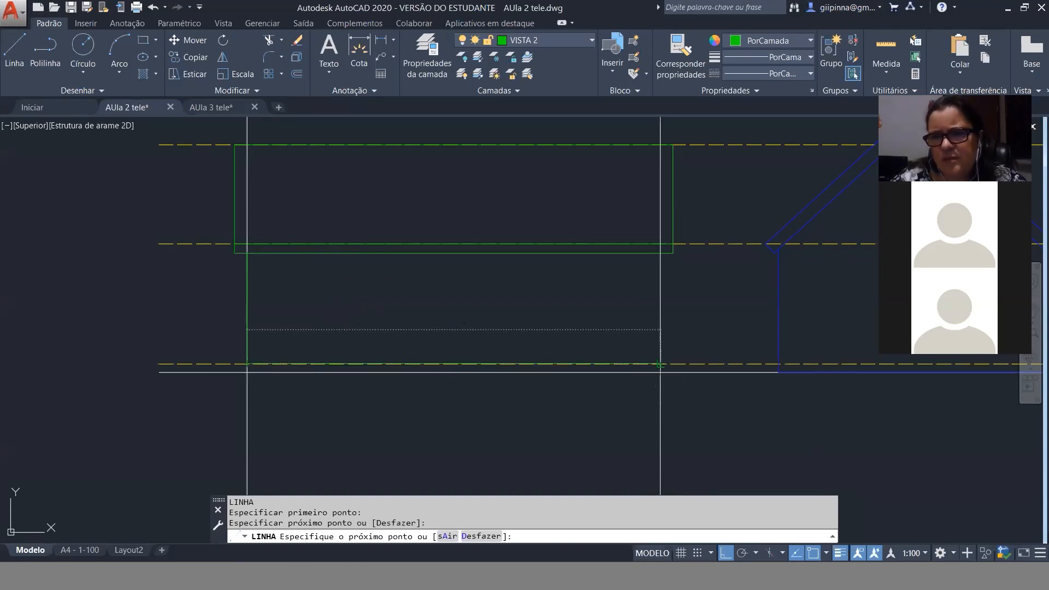
left_click(659, 363)
left_click(660, 252)
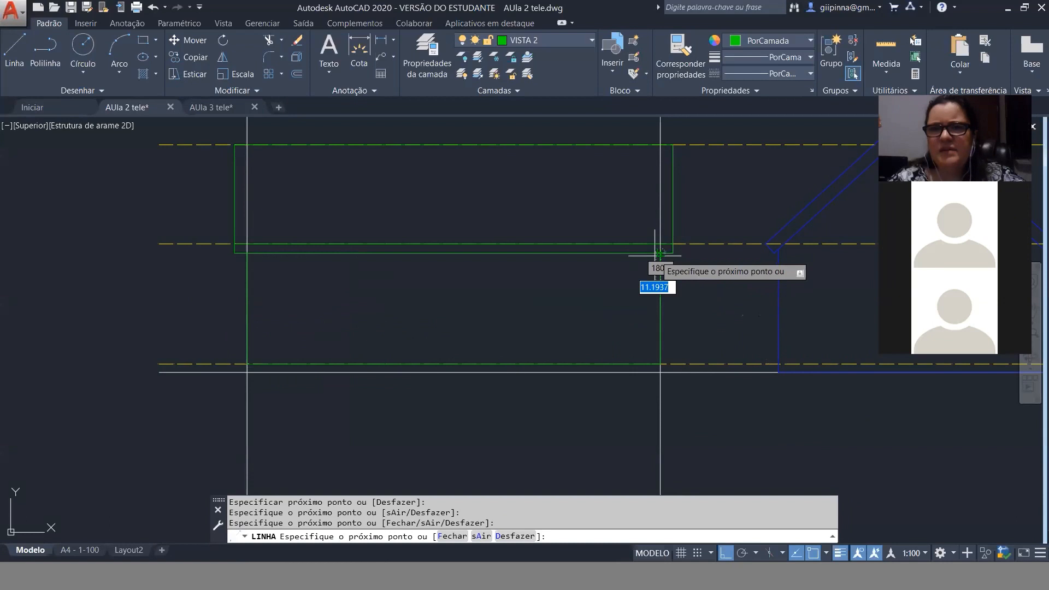
key("Escape")
key("Escape")
key("Escape")
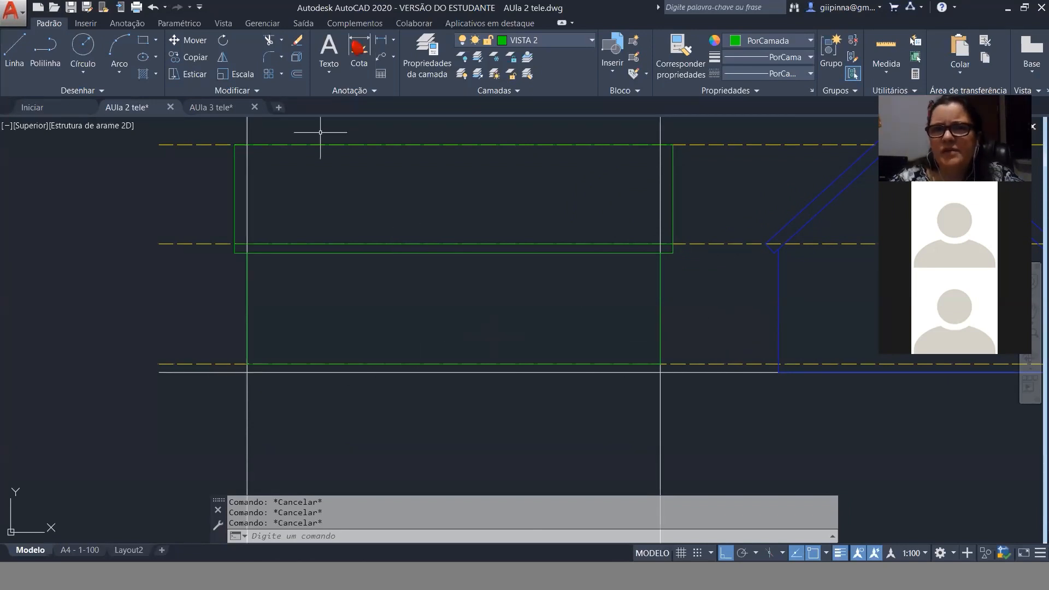
scroll(520, 253, "down", 2)
scroll(520, 223, "up", 2)
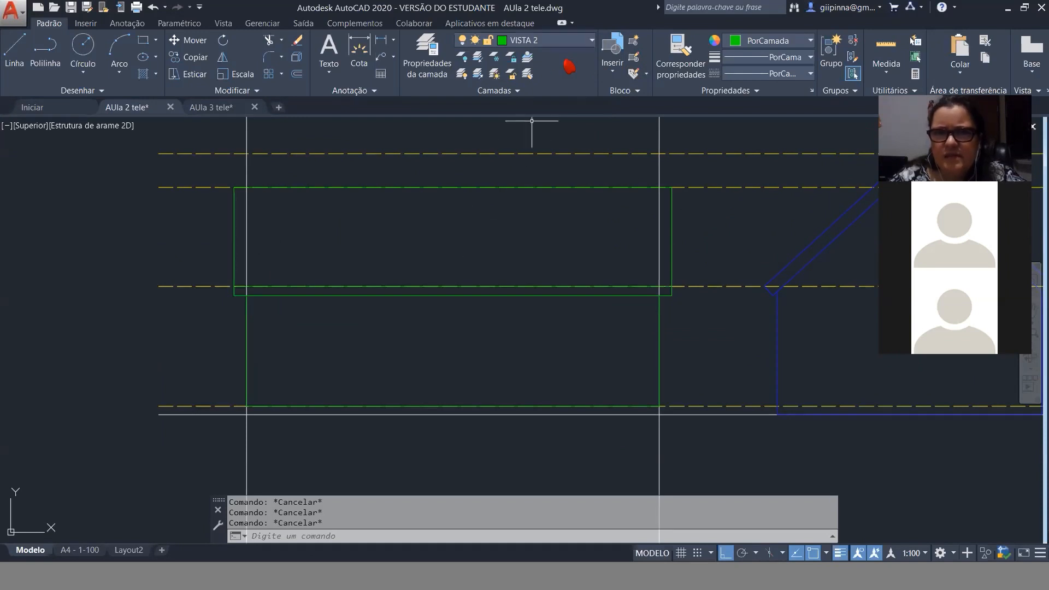
left_click(562, 40)
left_click(533, 141)
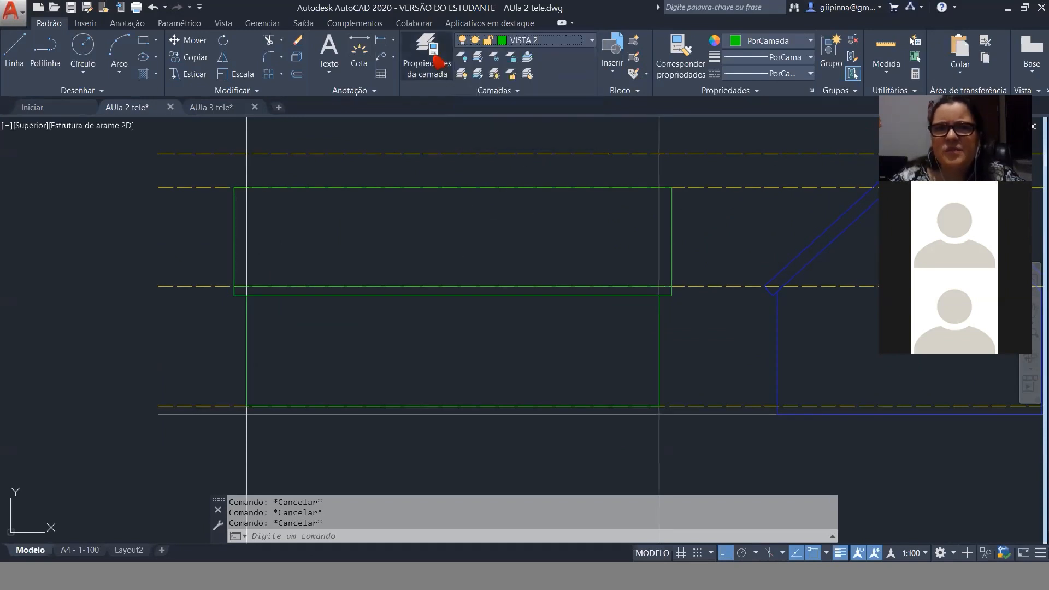
Create two new layers named VISTA 4 and VISTA 5 based on layer VISTA 3.
left_click(425, 54)
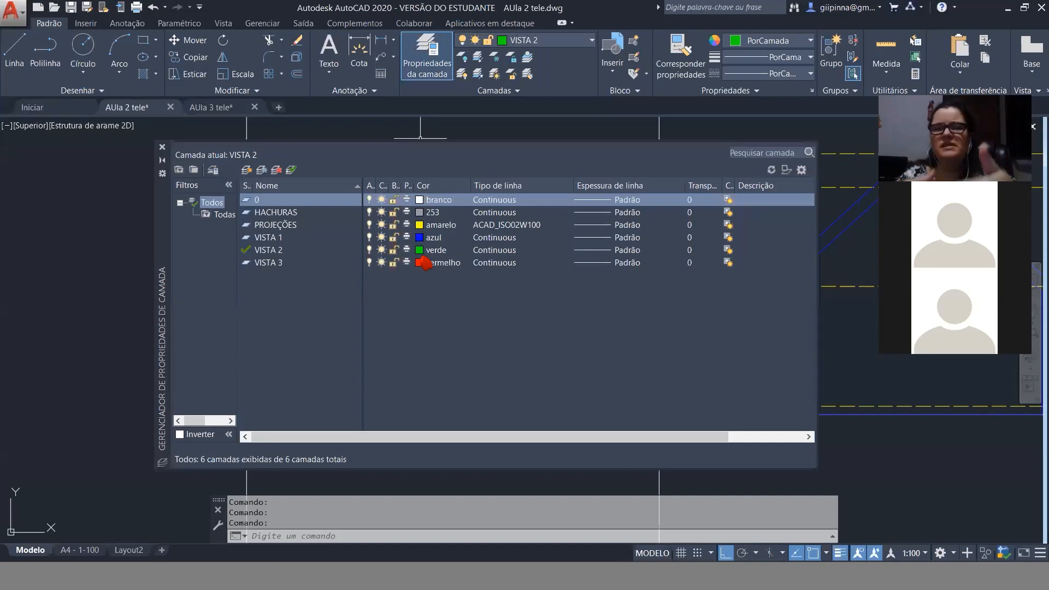
left_click(270, 263)
key("alt+n")
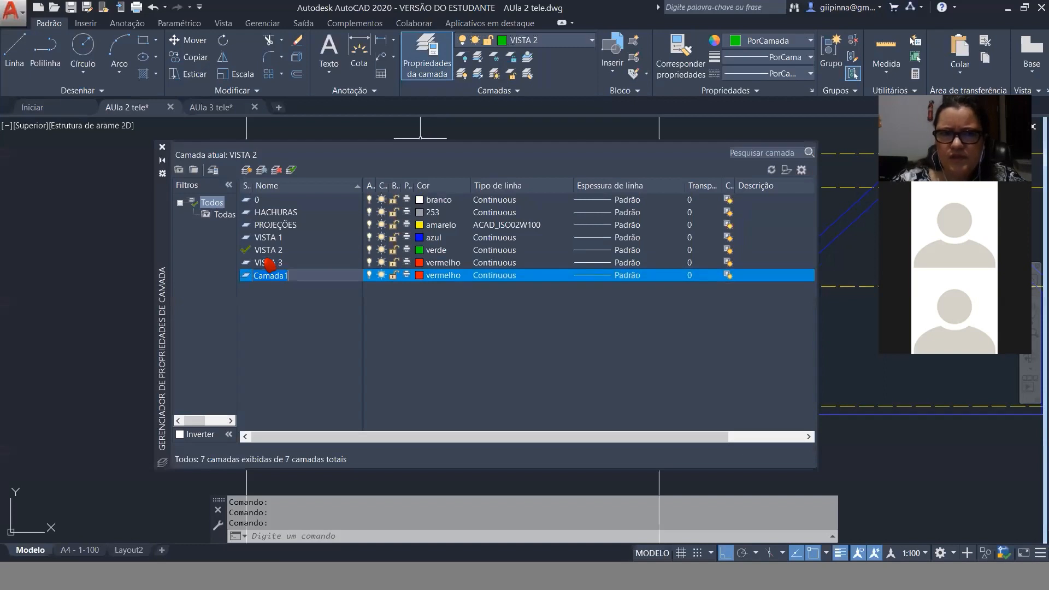
type("VISTA 4")
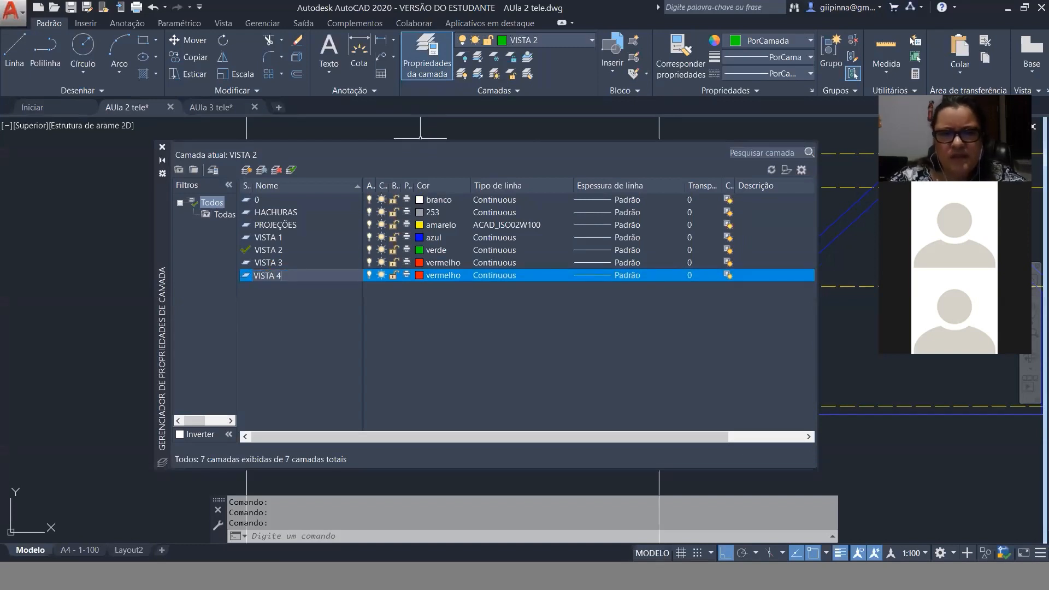
left_click(269, 264)
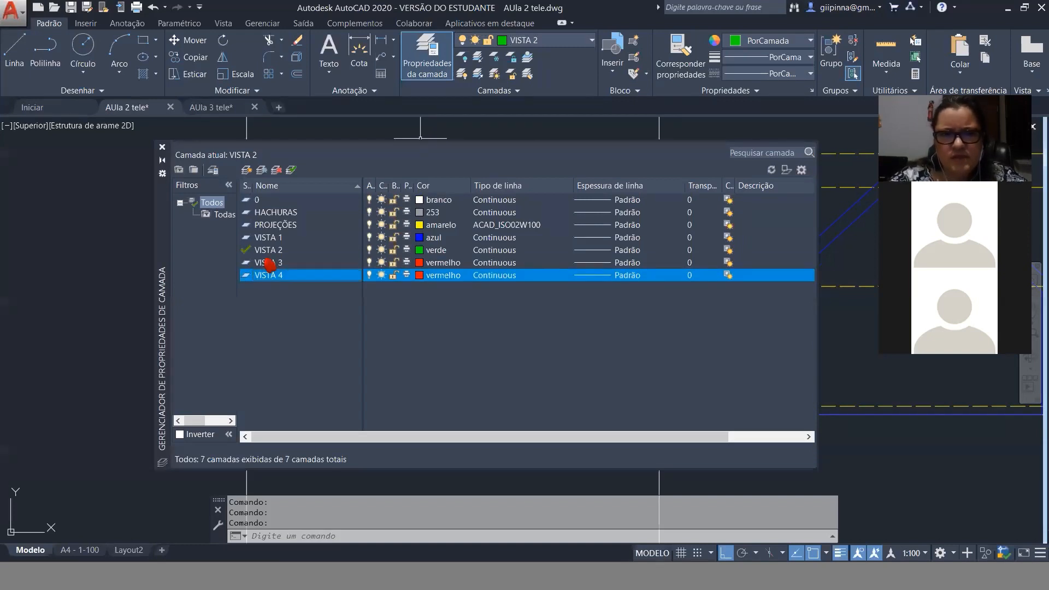
key("alt+n")
type("VISTA 5")
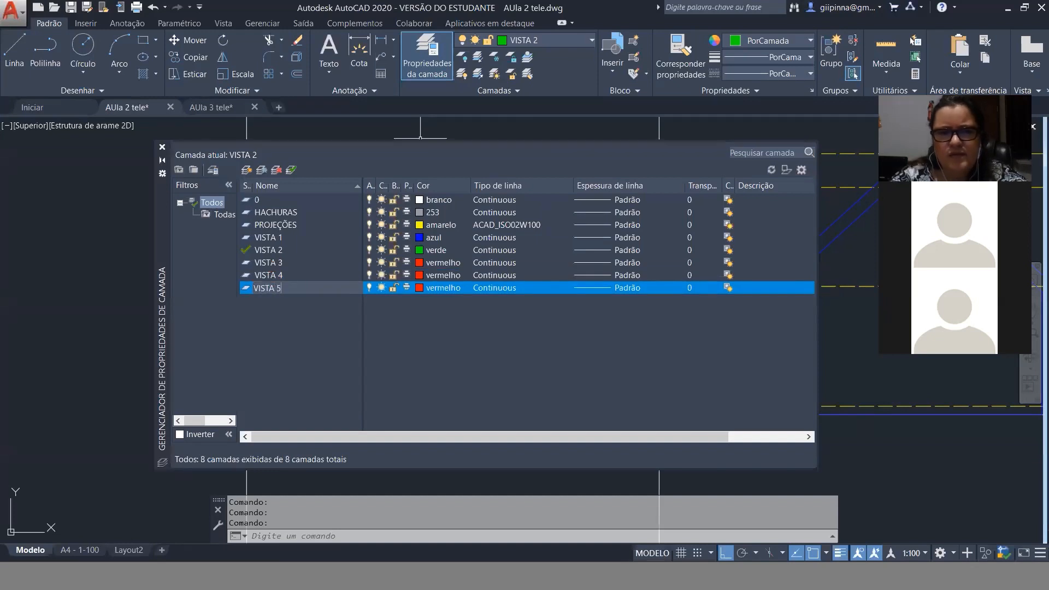
left_click(270, 263)
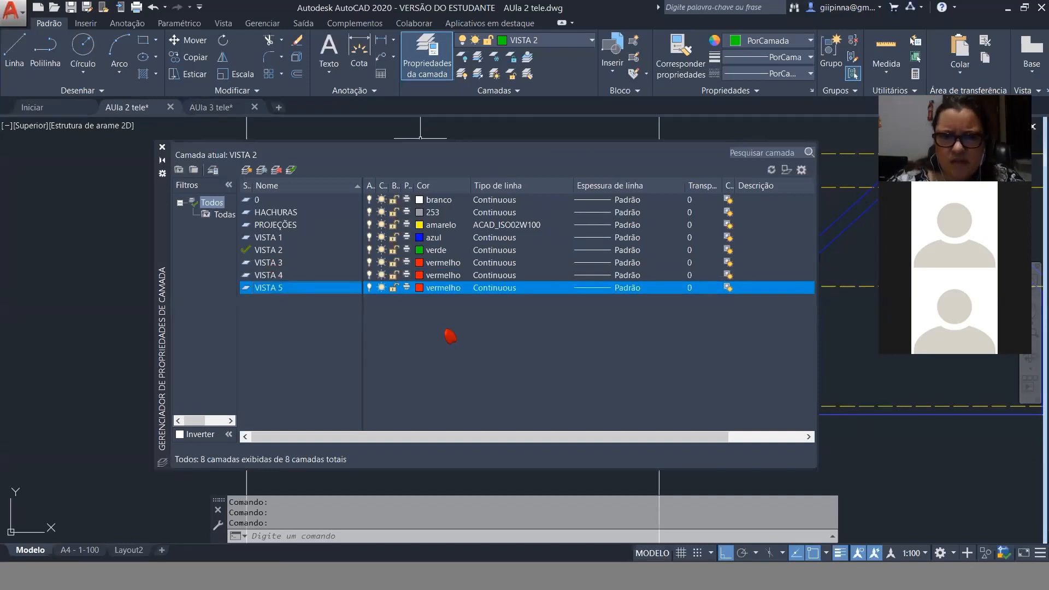
left_click(419, 288)
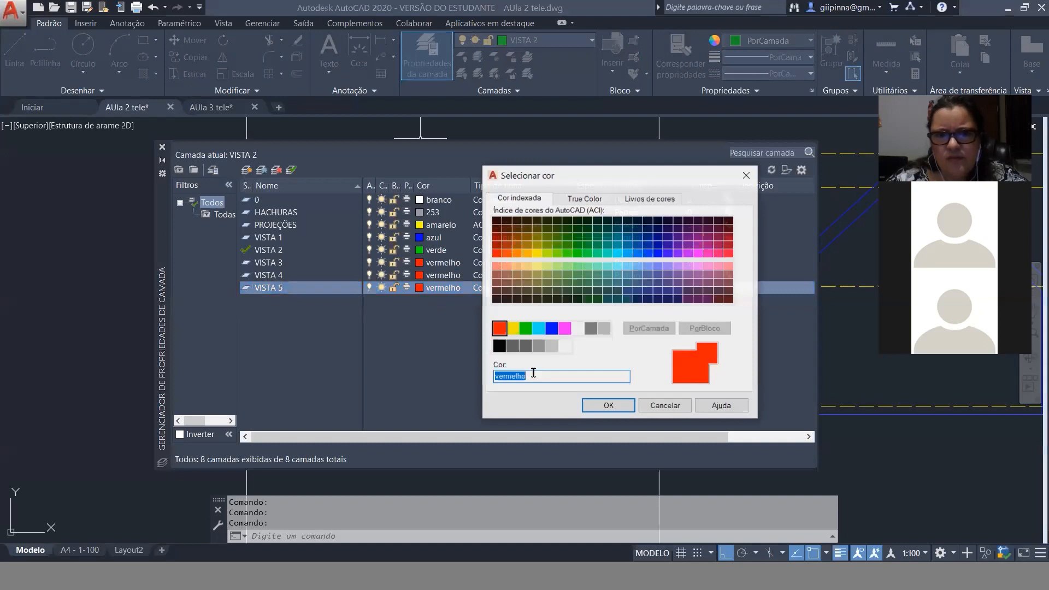
key("Escape")
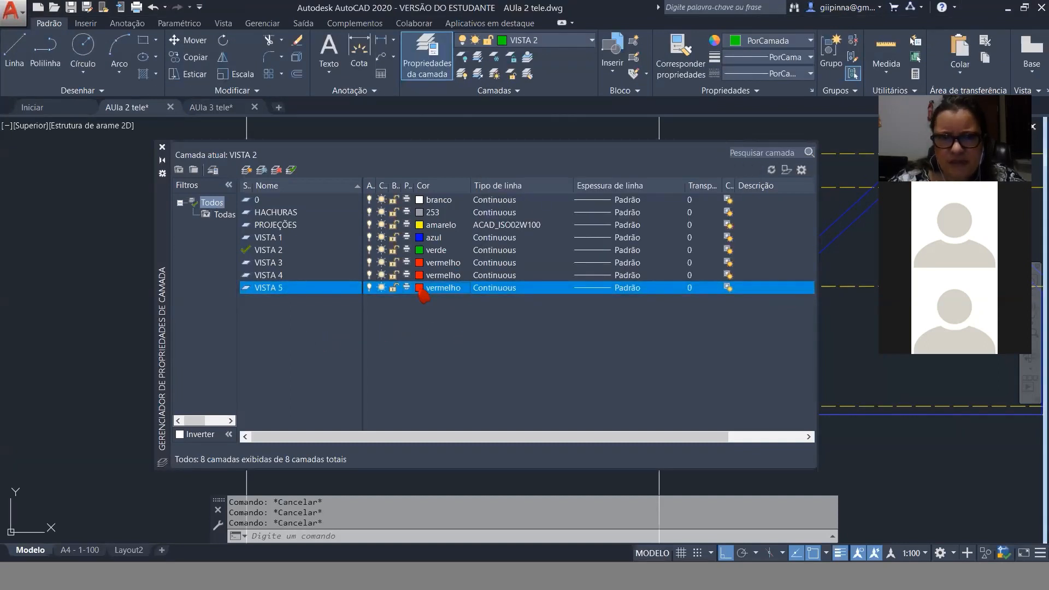
Set the layer colours to cyan for VISTA 2, green for VISTA 3 and yellow for VISTA 4.
left_click(414, 264)
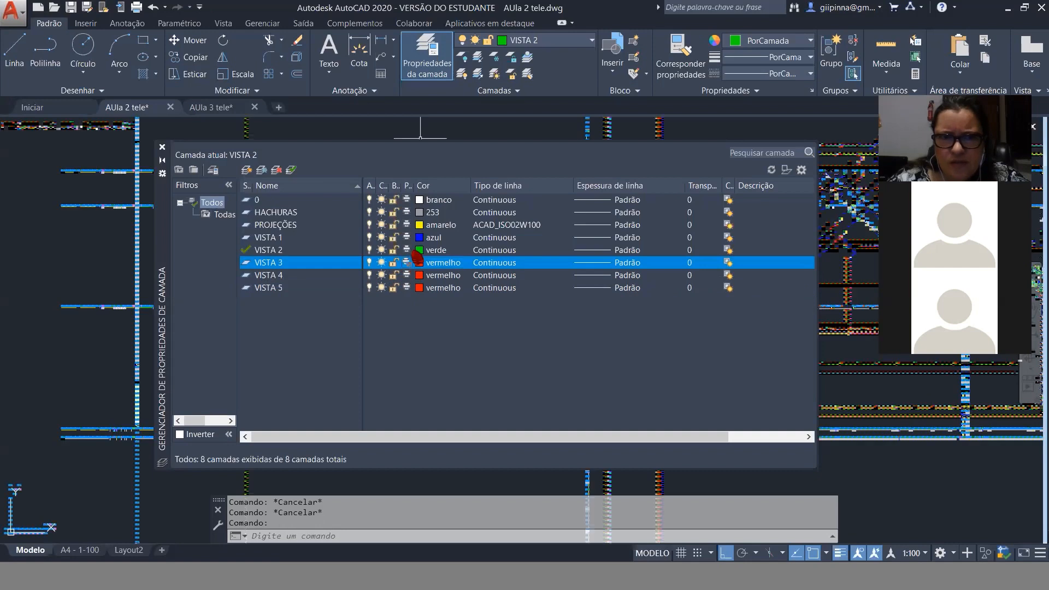
left_click(421, 252)
left_click(422, 252)
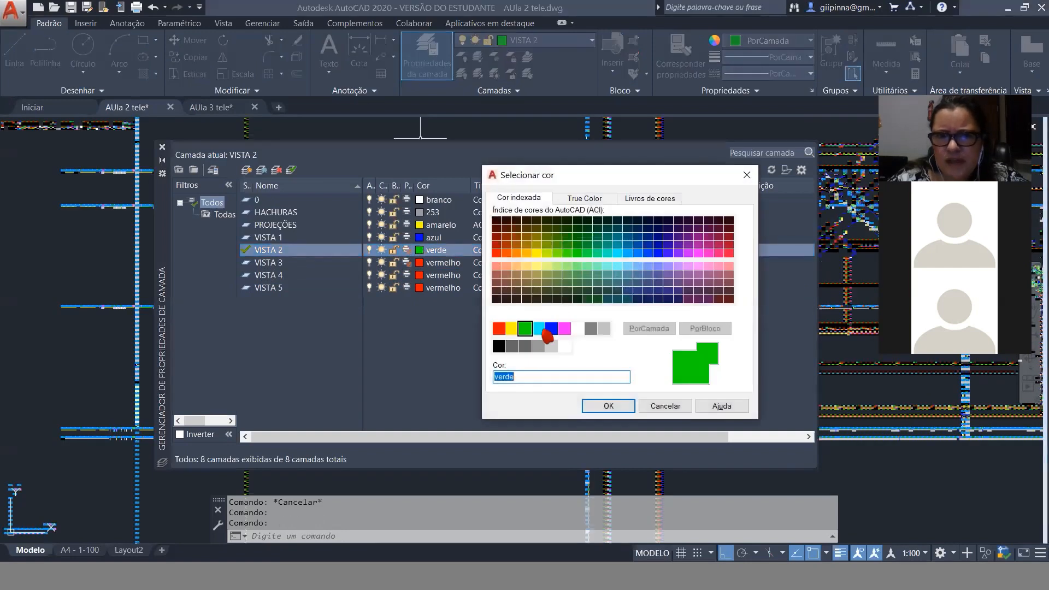
left_click(538, 328)
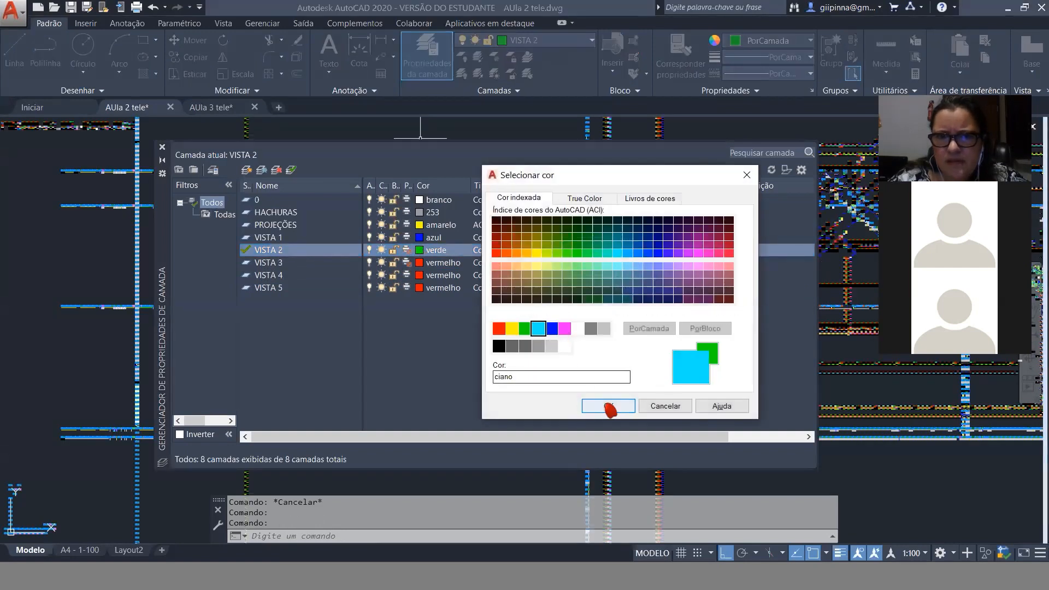
left_click(608, 405)
left_click(420, 263)
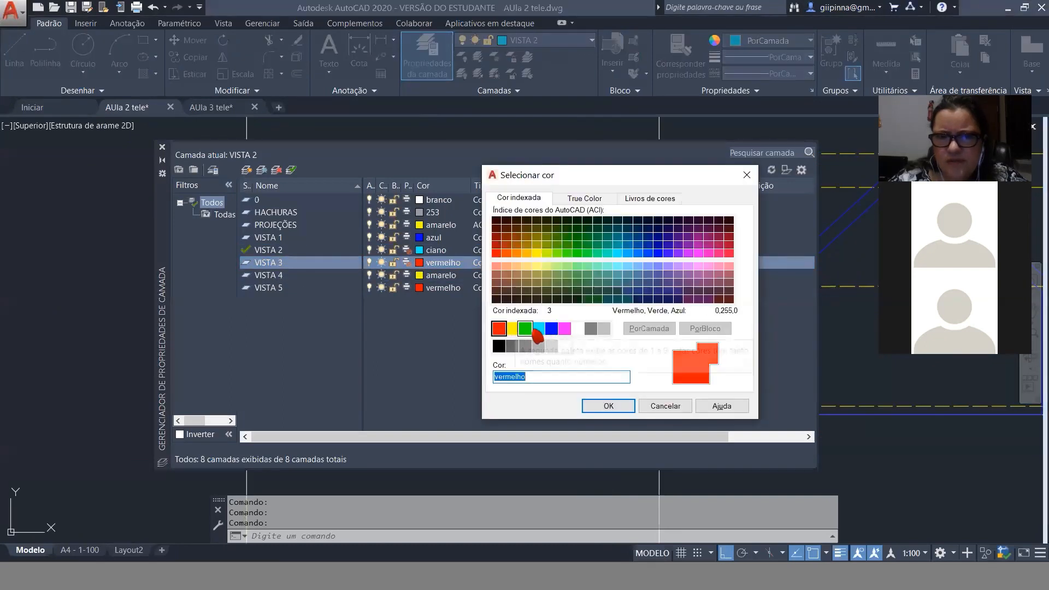
left_click(526, 329)
left_click(606, 406)
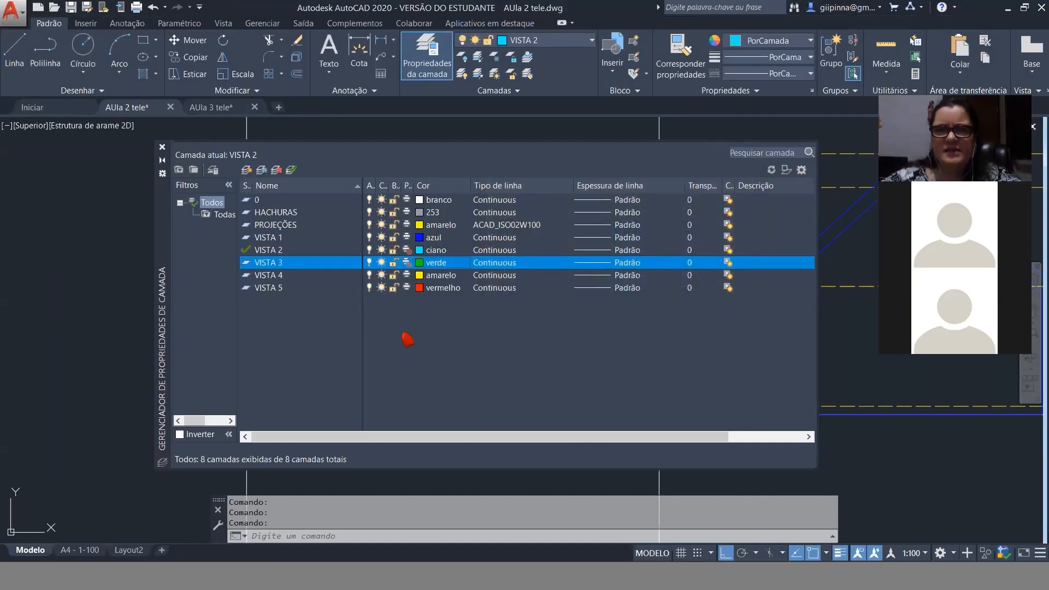
left_click(162, 147)
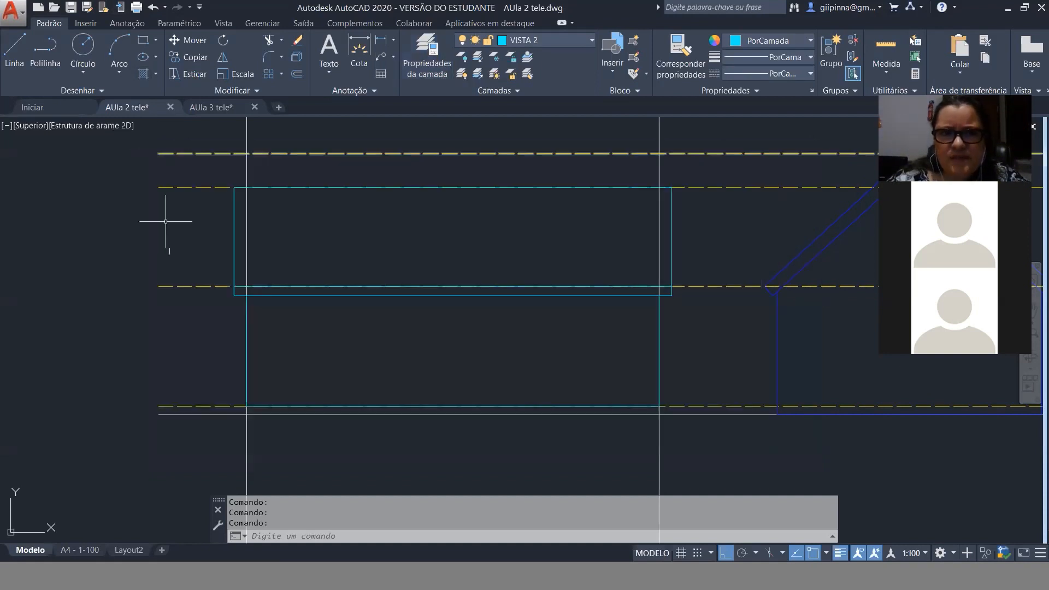
Move the left block's complete roof and wall outline to layer VISTA 3.
left_click(224, 175)
key("Escape")
key("Escape")
scroll(361, 401, "down", 4)
left_click(557, 331)
key("Escape")
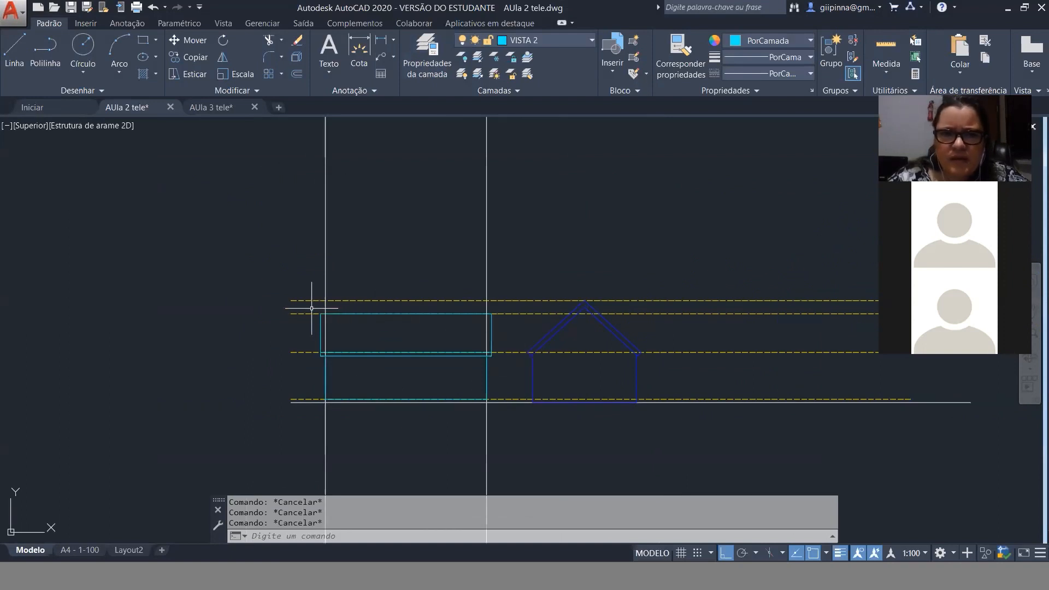
left_click(311, 308)
left_click(495, 403)
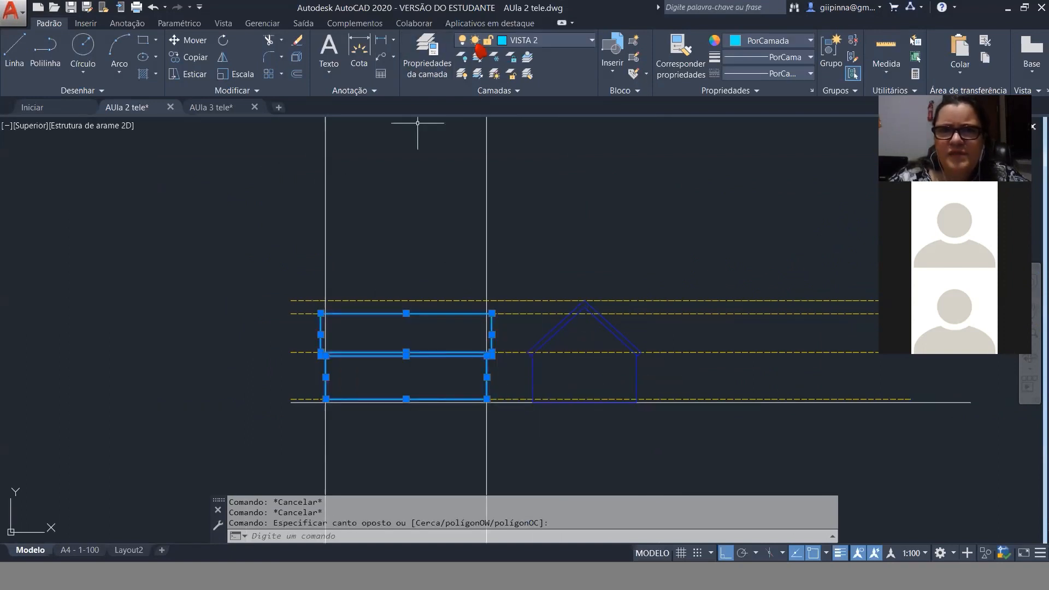
left_click(538, 41)
left_click(550, 146)
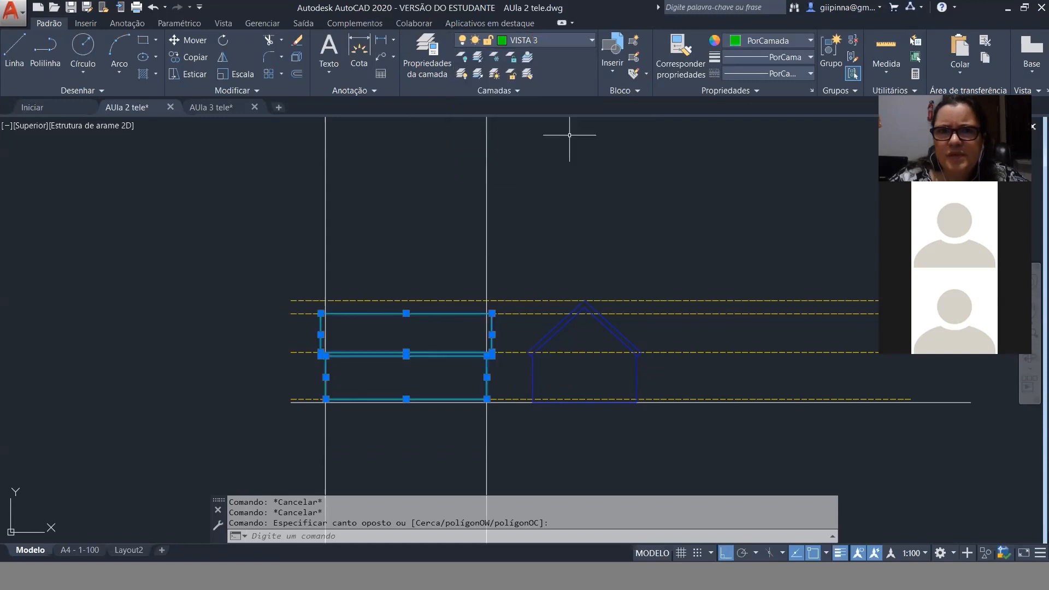
key("Escape")
key("Escape")
key("Escape")
Draw a short vertical line at the left block's outer wall from the ground line up to the lowest dashed height line.
scroll(335, 411, "up", 4)
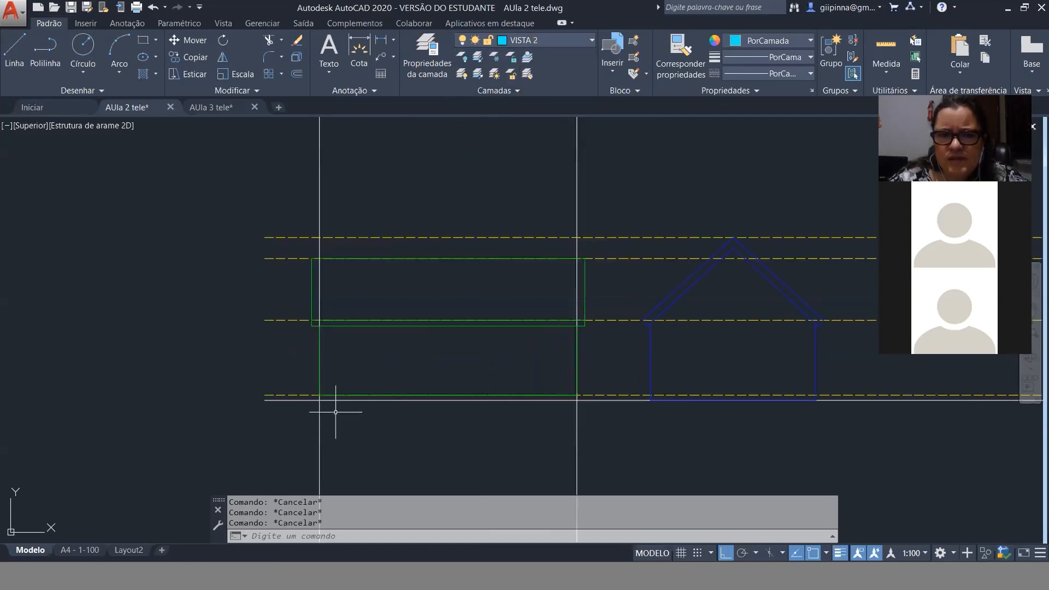
type("l")
key("Return")
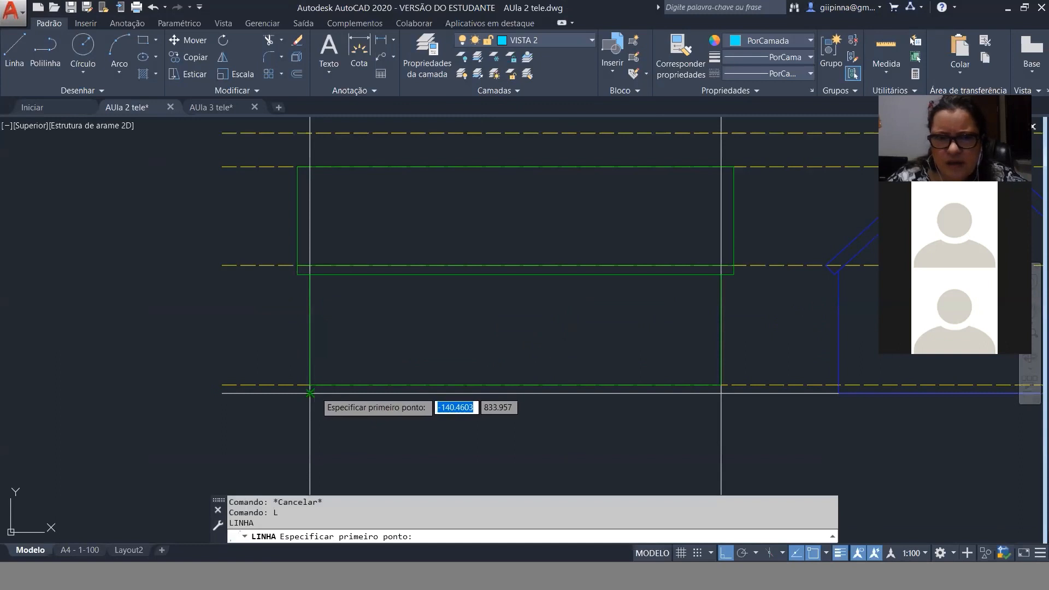
left_click(310, 393)
left_click(310, 385)
key("Escape")
Put the left block's base line on layer VISTA 2 and carry it across to the gabled block's wall.
left_click(350, 385)
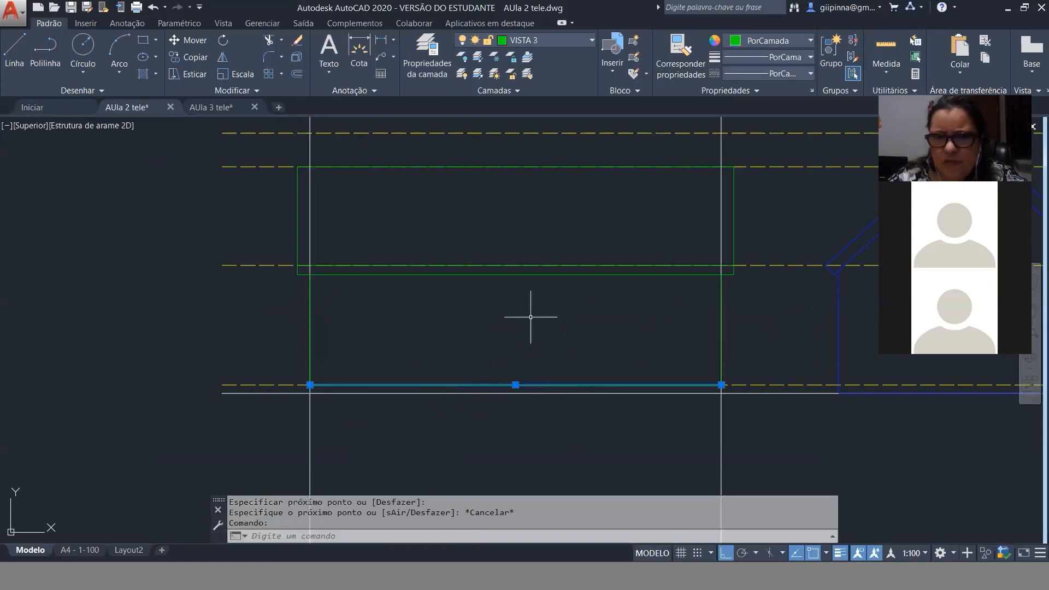
left_click(562, 43)
left_click(525, 124)
key("Escape")
key("Escape")
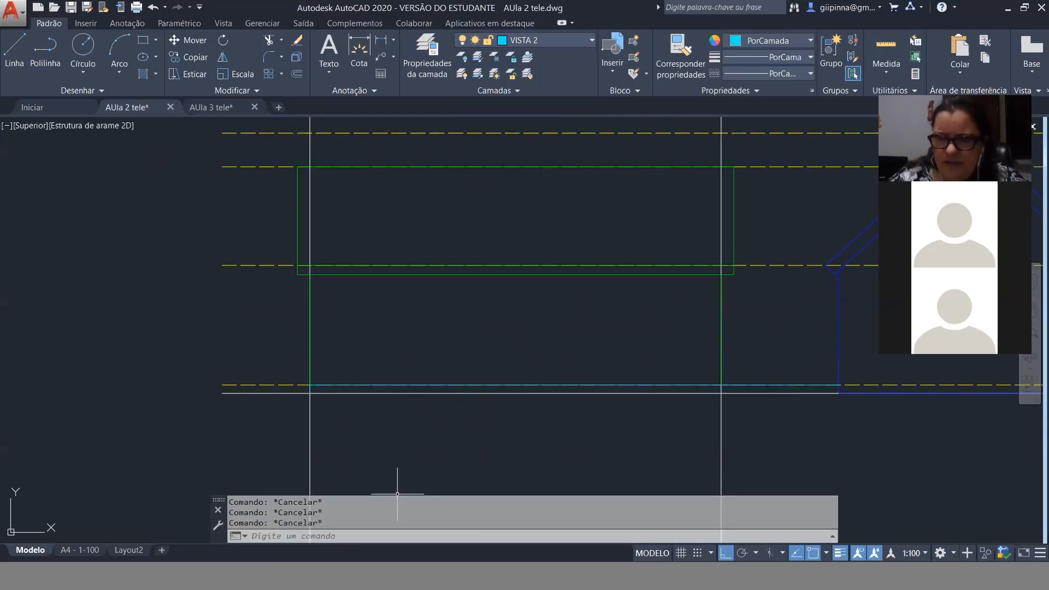
Switch to SketchUp and outline a narrow ground strip along the left block's front wall, starting at its outer corner.
key("alt+Tab")
key("Tab")
key("Tab")
scroll(510, 319, "up", 5)
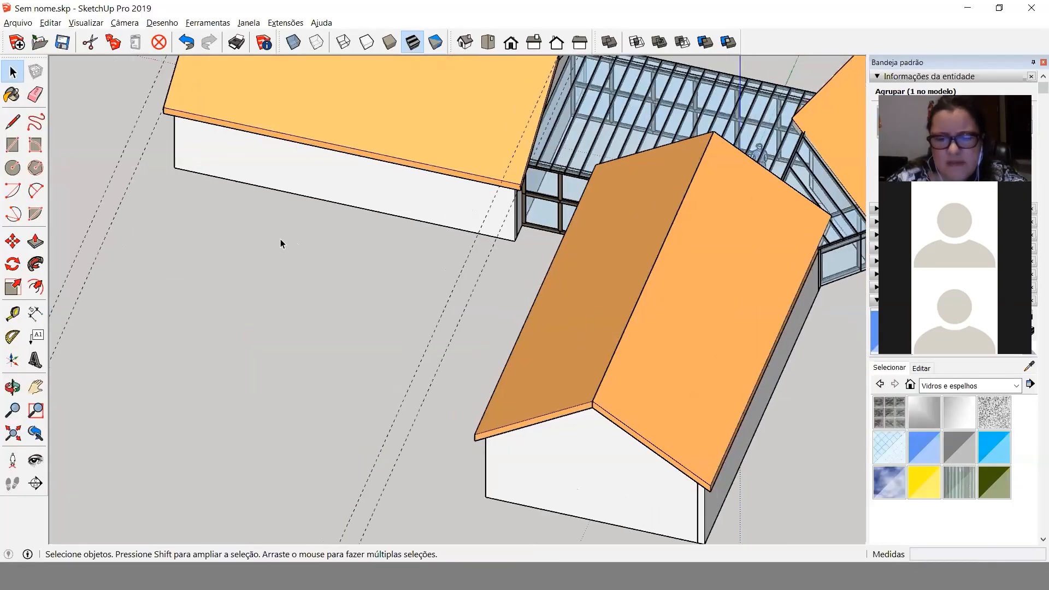
key("l")
left_click(174, 167)
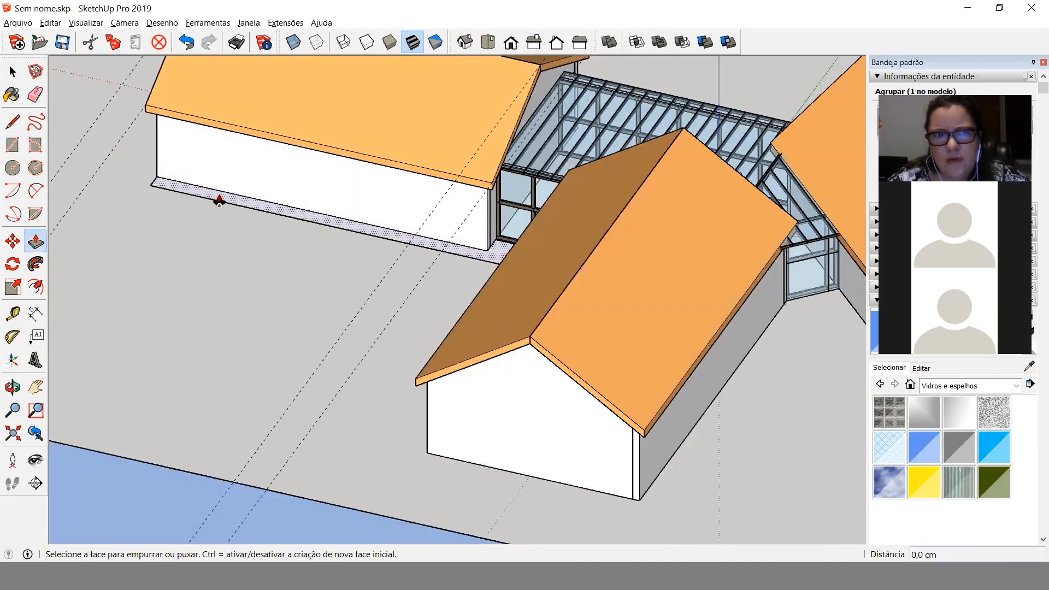
Pull the strip along the left block up 20 cm and paint it with Cor H05.
left_click(215, 195)
type("2")
key("Return")
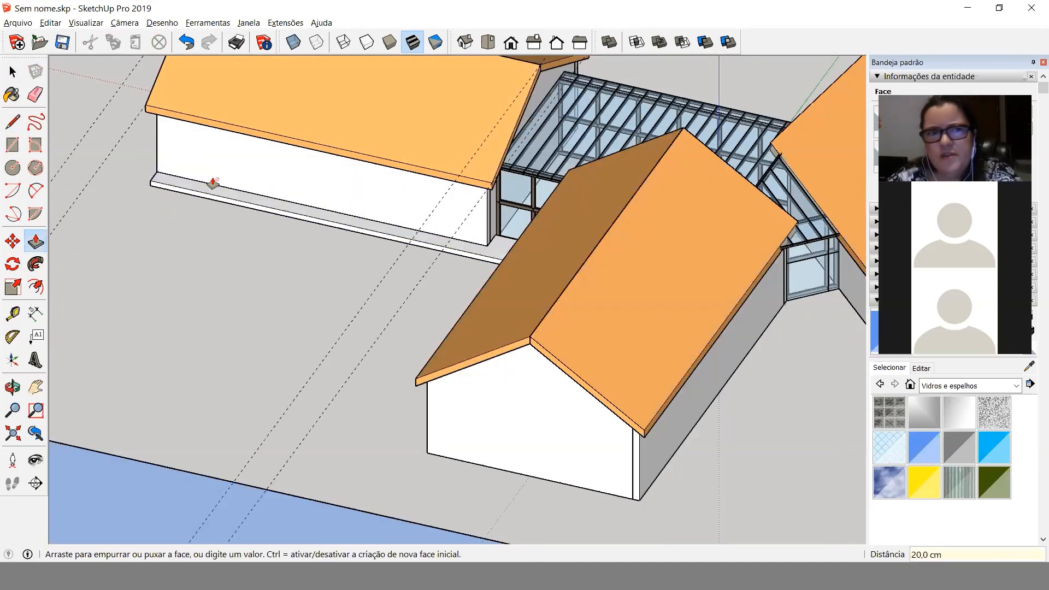
key("space")
middle_click_drag(320, 316, 388, 322)
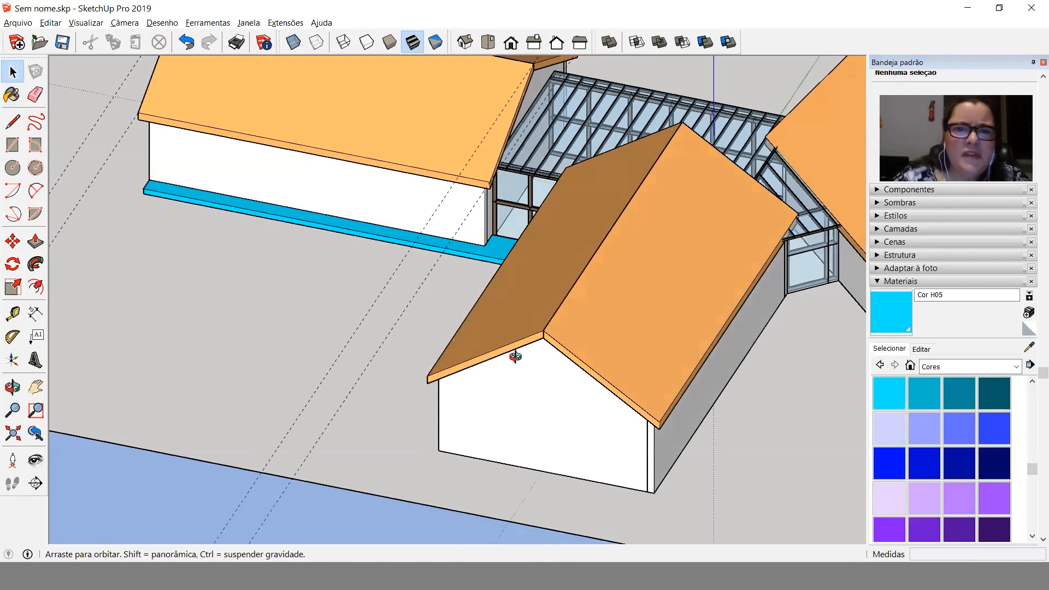
Examine the raised cyan strip at the left block and glazed link from the standard front view and in perspective.
middle_click_drag(398, 244, 459, 262)
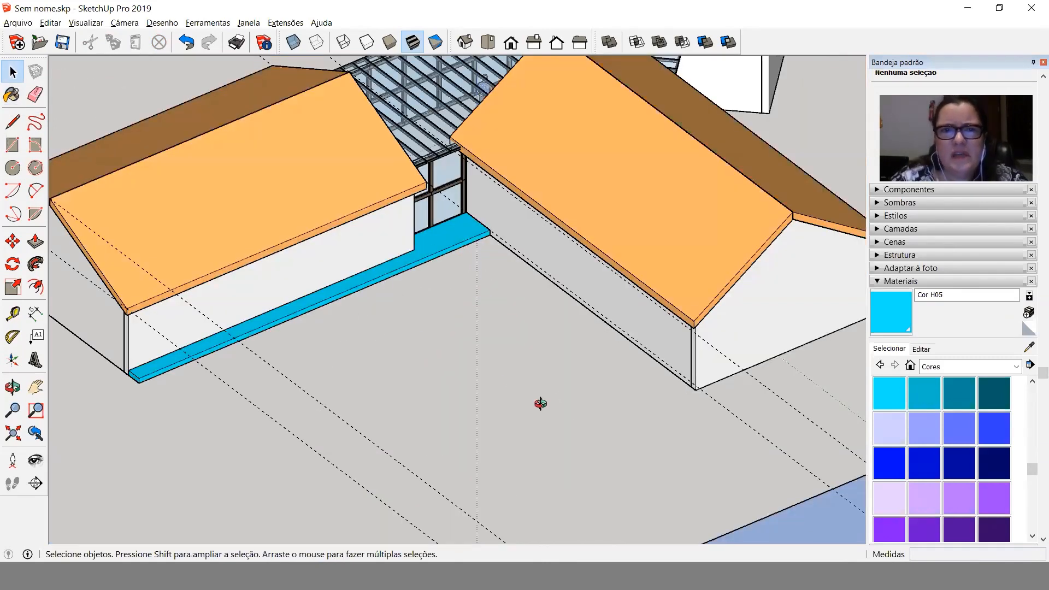
middle_click_drag(540, 404, 459, 321)
middle_click_drag(393, 264, 368, 233)
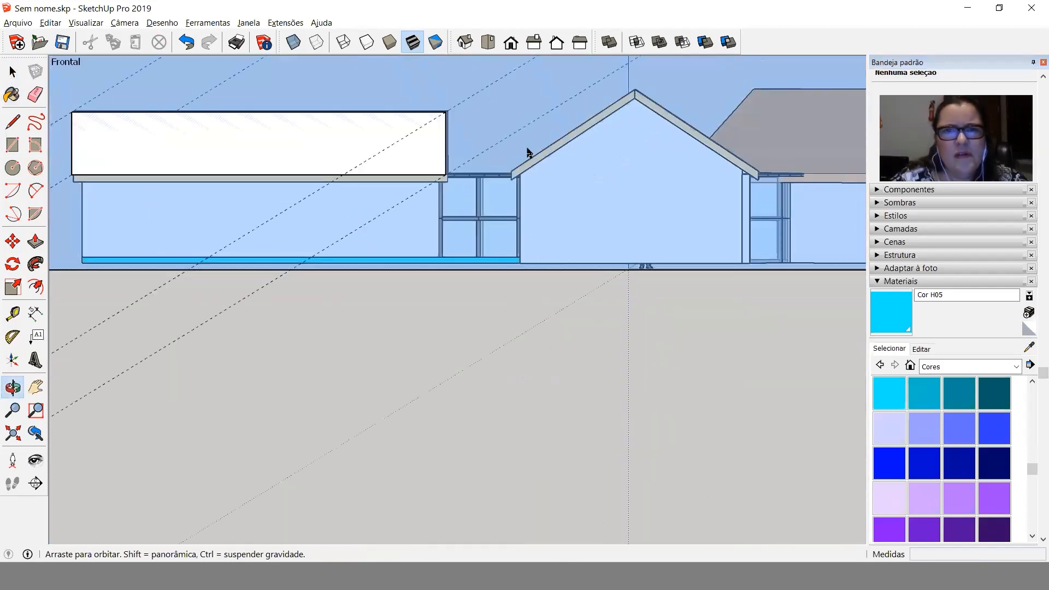
middle_click_drag(527, 151, 563, 102)
left_click(510, 42)
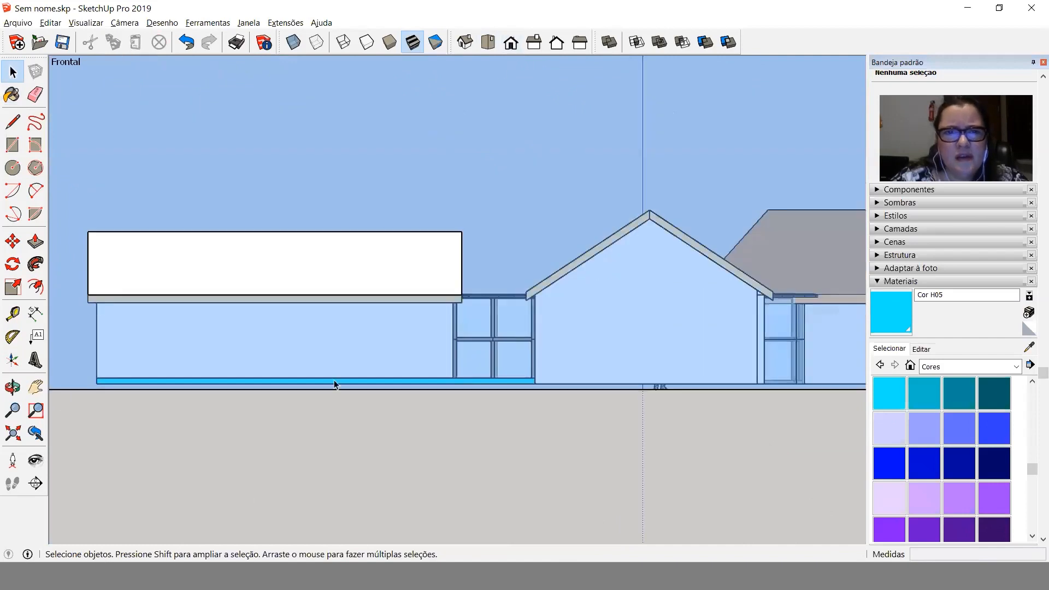
scroll(87, 396, "up", 4)
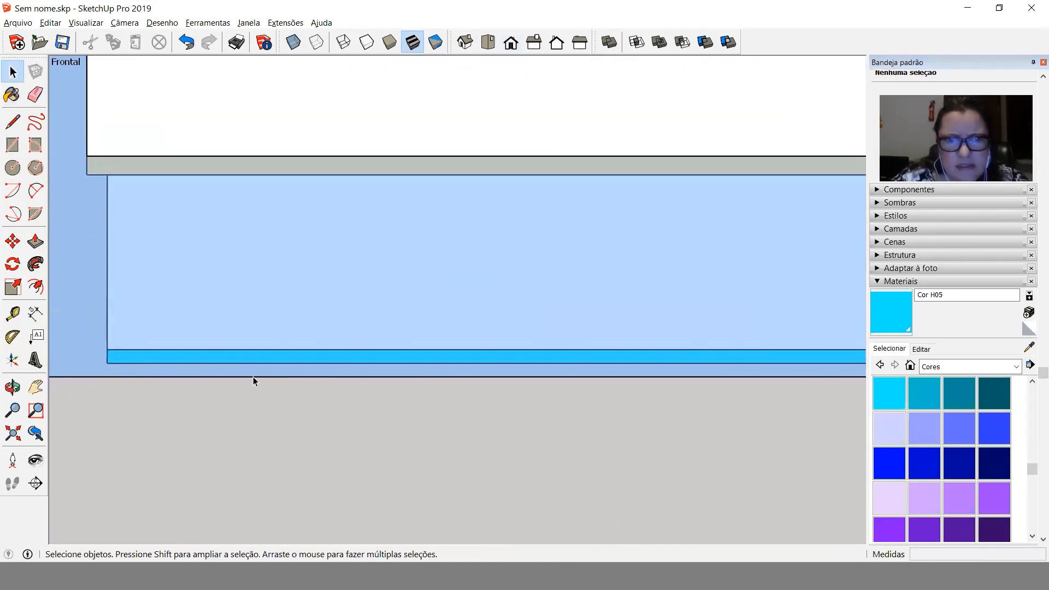
scroll(146, 371, "down", 2)
scroll(523, 401, "down", 3)
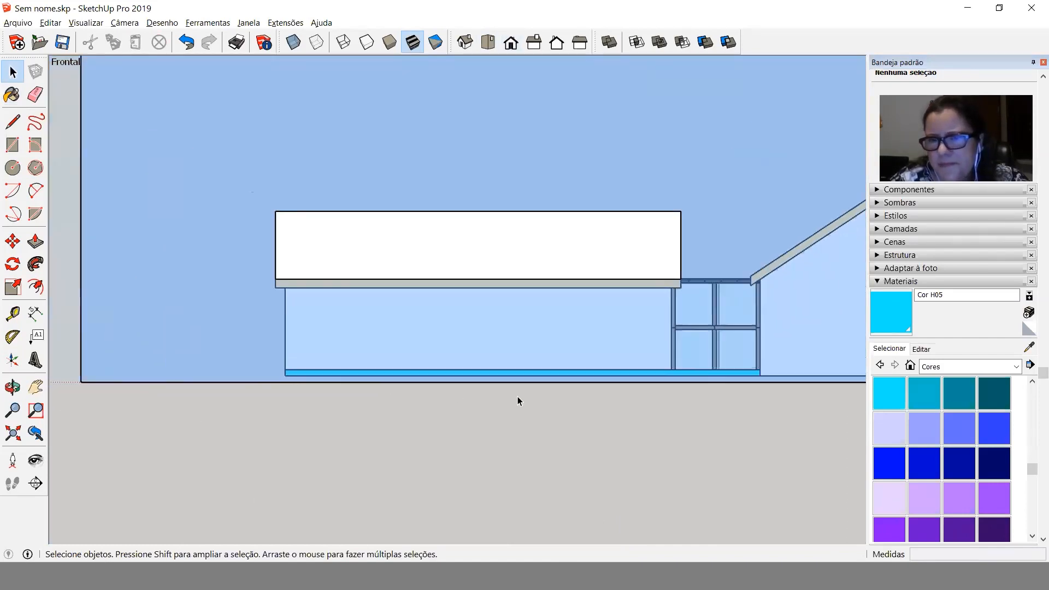
scroll(477, 451, "down", 1)
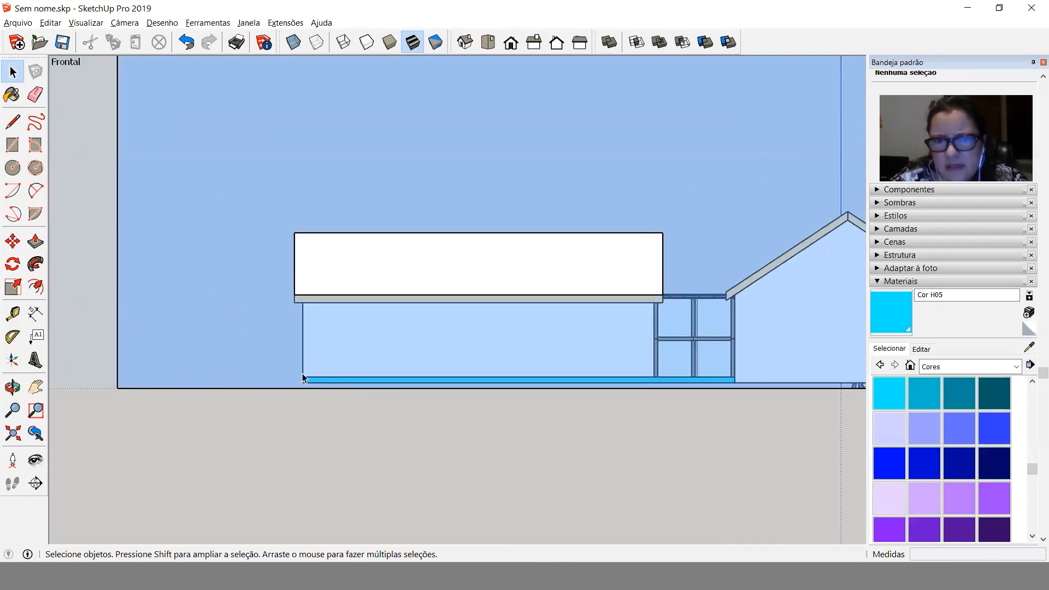
scroll(836, 368, "down", 1)
scroll(598, 417, "up", 5)
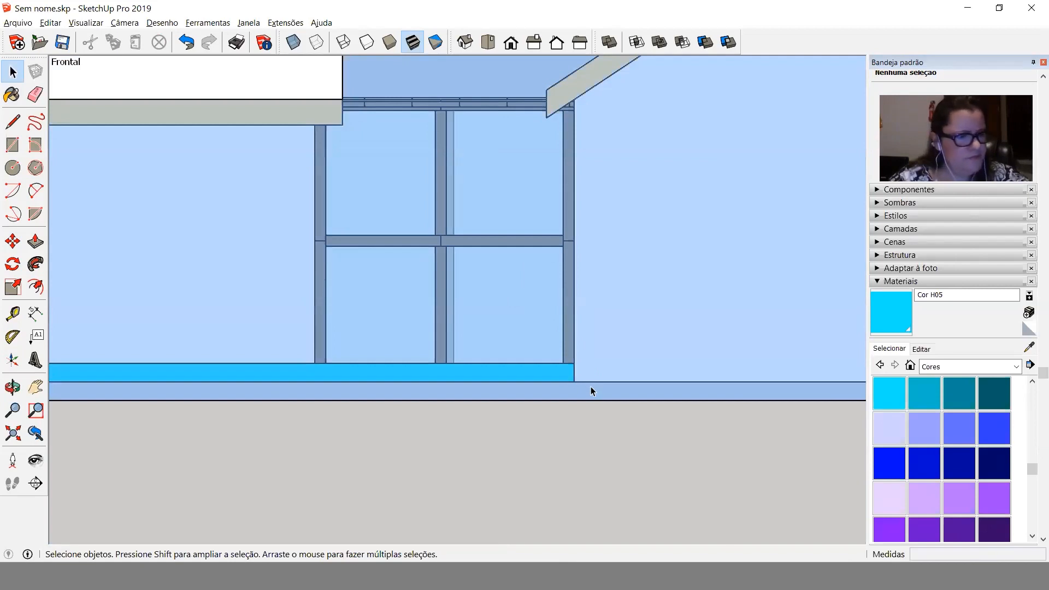
scroll(683, 328, "down", 3)
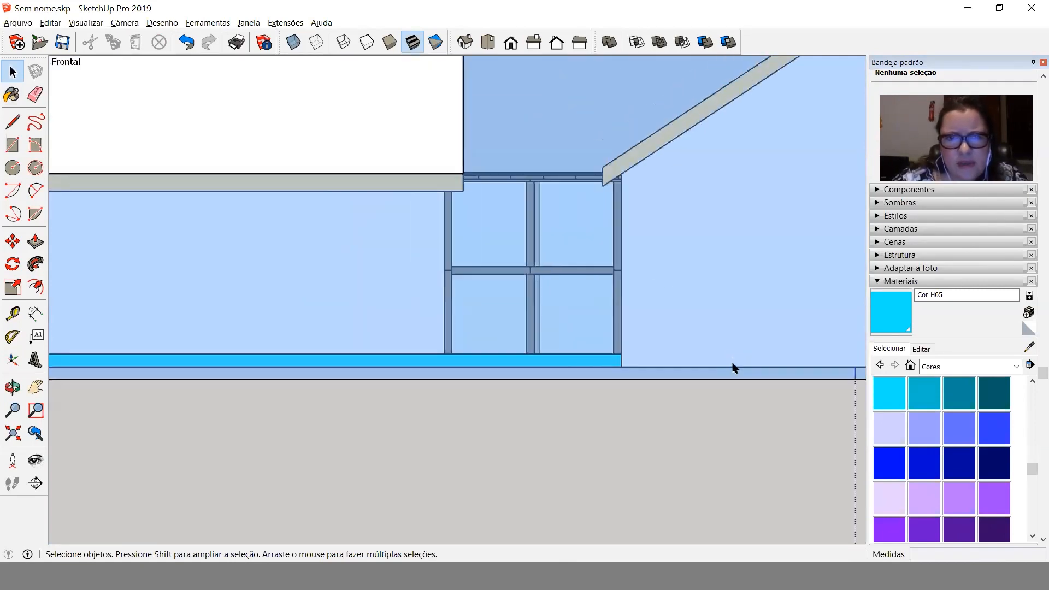
scroll(395, 362, "up", 4)
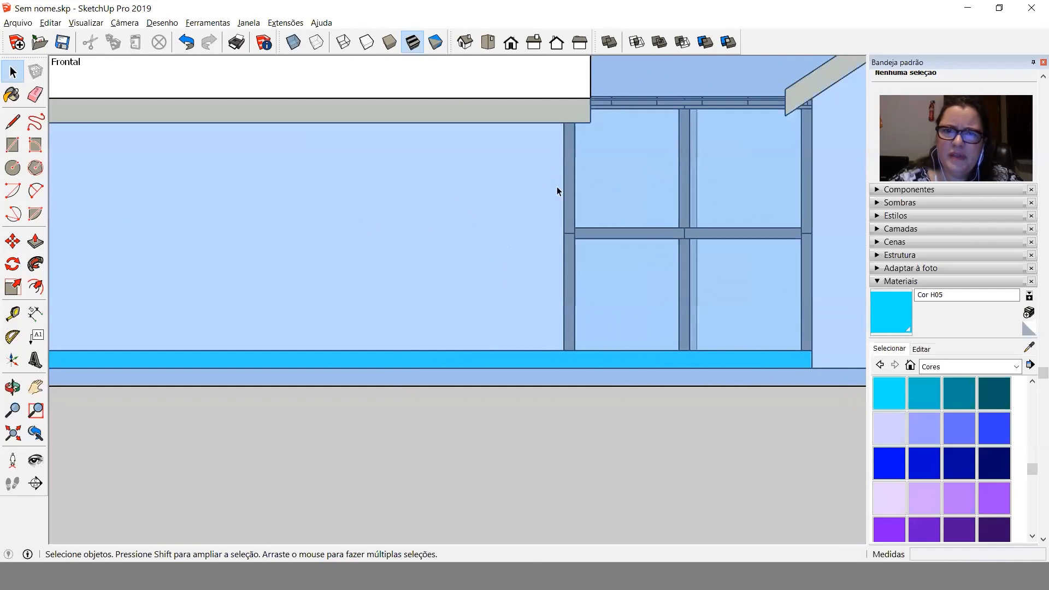
middle_click_drag(489, 366, 663, 388)
middle_click_drag(569, 408, 442, 381)
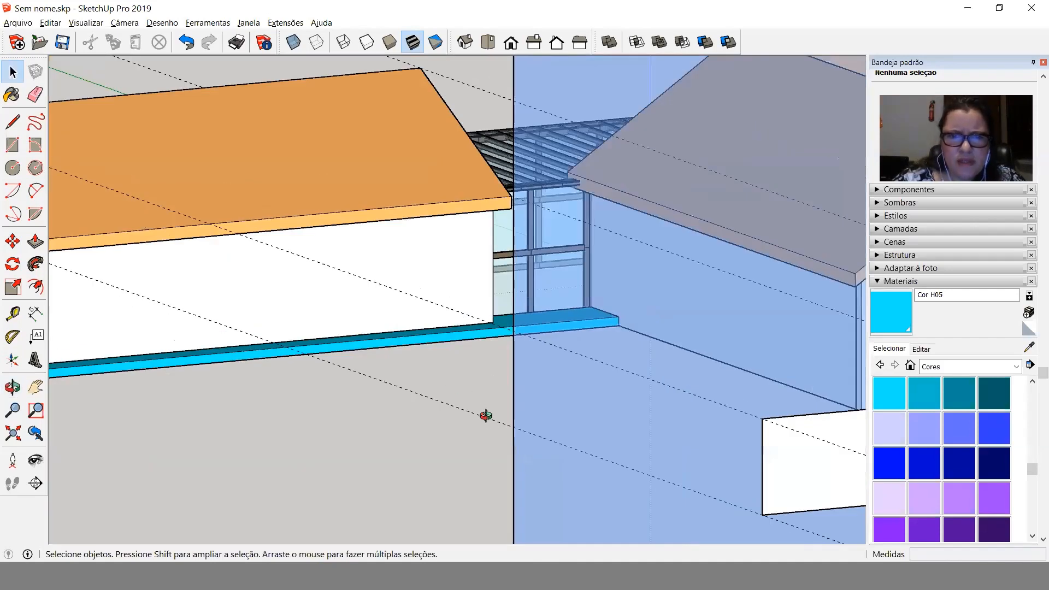
Inspect the cyan strip beside the glazed link up close and switch back to the AUla 2 tele elevation in AutoCAD.
scroll(485, 415, "down", 3)
scroll(494, 306, "up", 6)
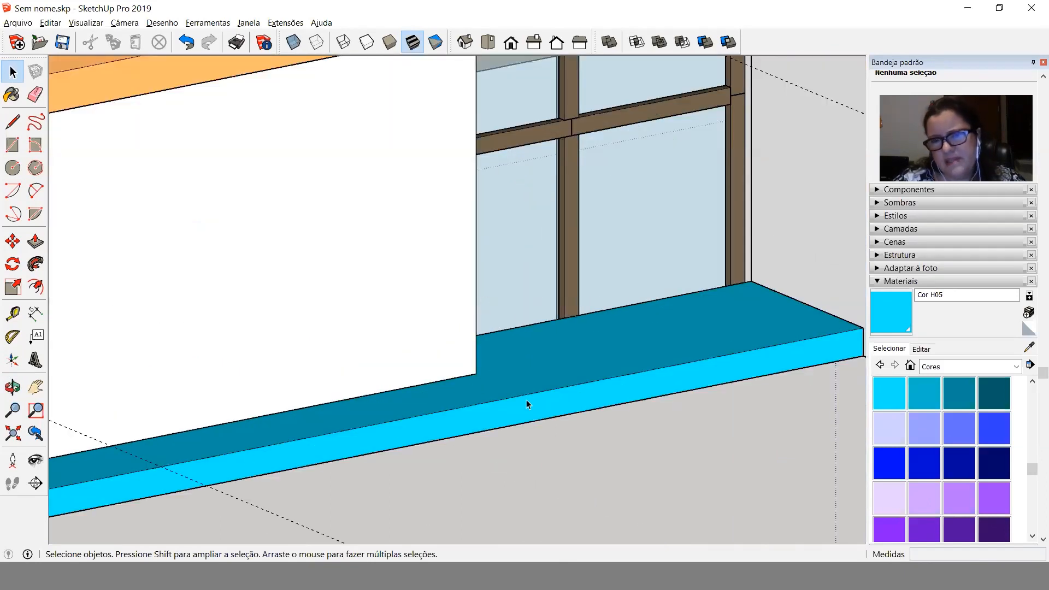
key("alt+Tab")
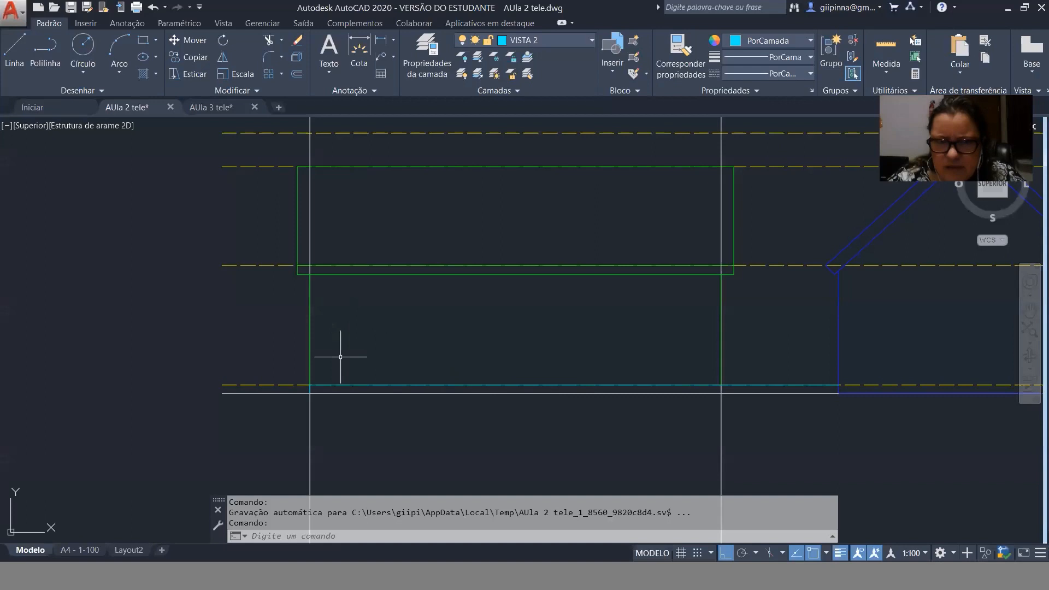
left_click(332, 384)
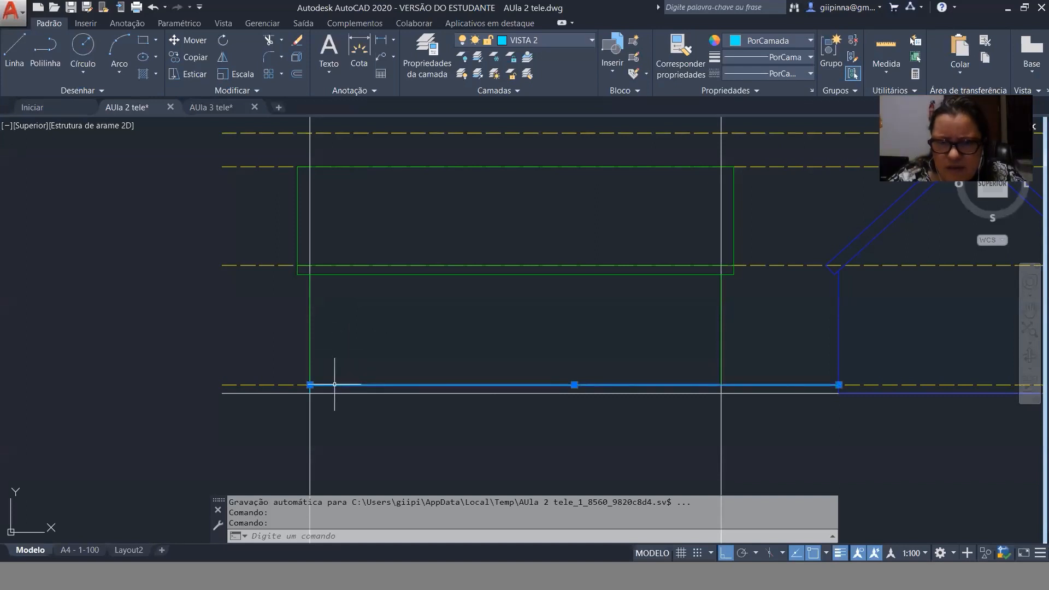
left_click(300, 393)
key("Escape")
key("Escape")
key("Escape")
key("Escape")
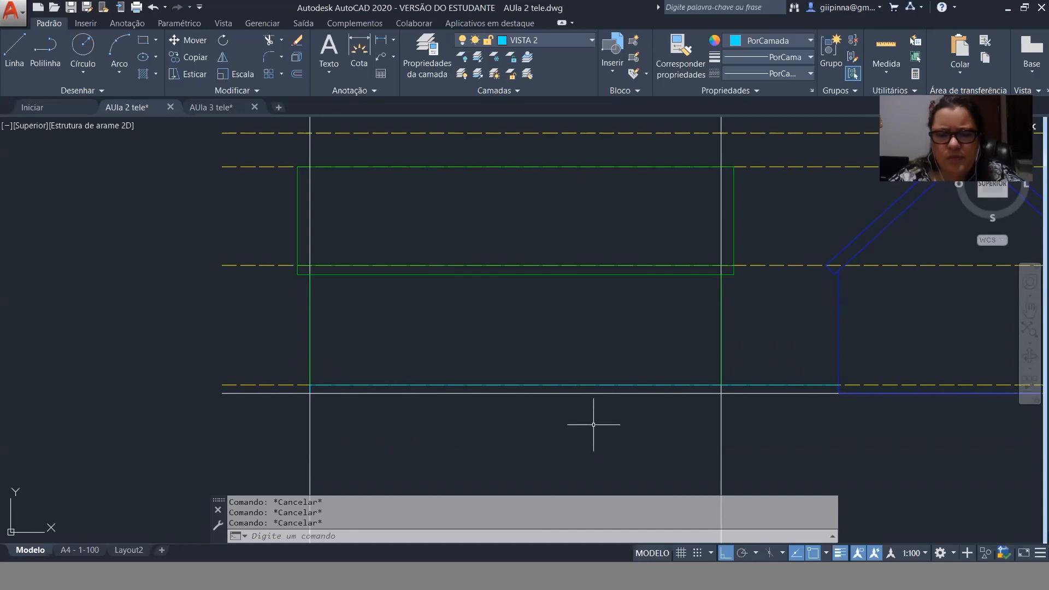
Fill the base strip from the left block's outer corner to the gabled block's wall with a SOLID hatch.
type("H")
key("Return")
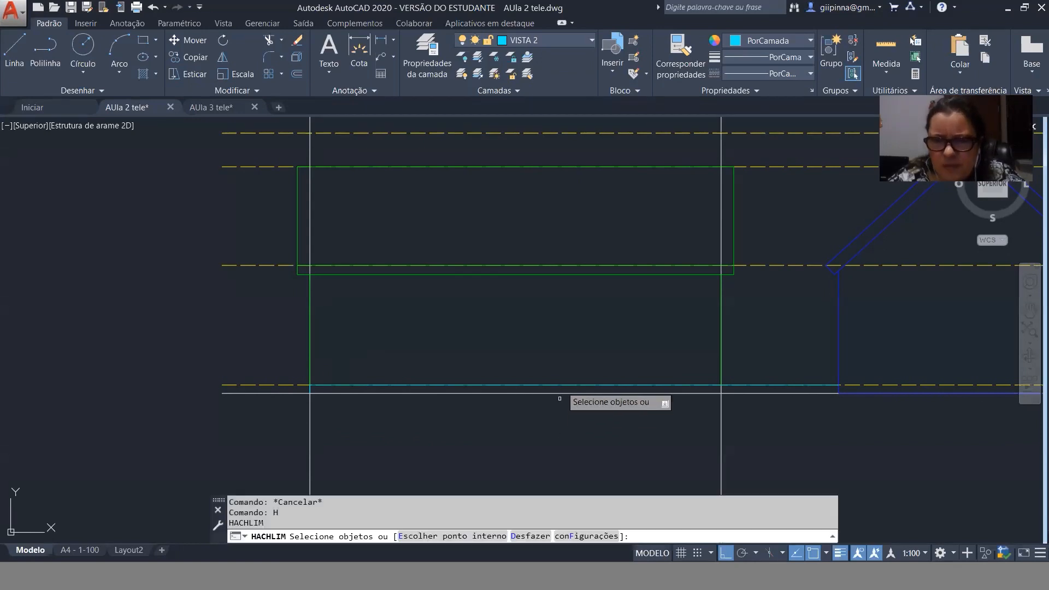
key("Escape")
key("Escape")
key("Escape")
key("Escape")
left_click(374, 389)
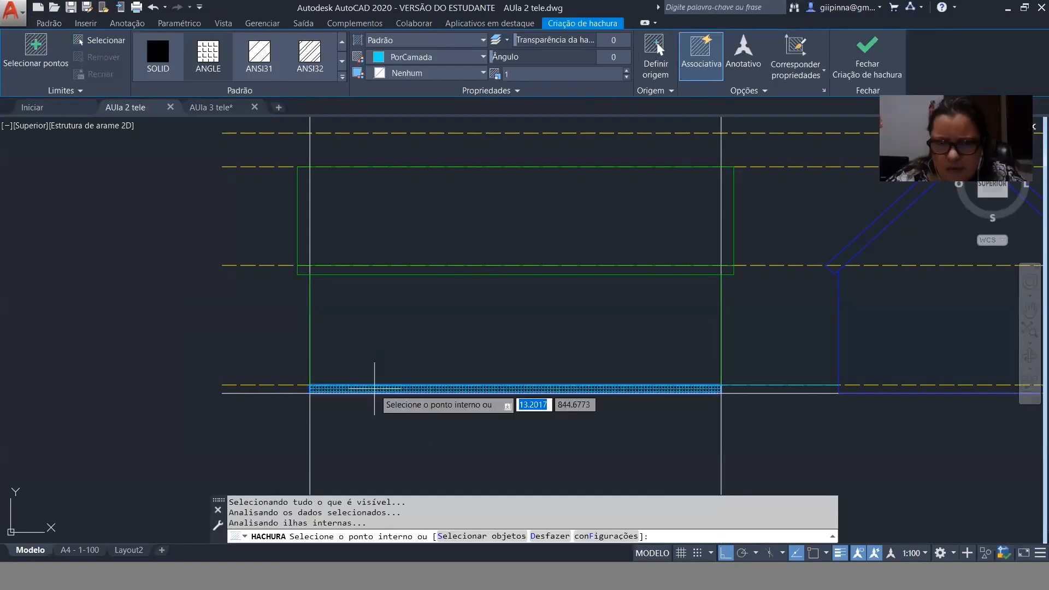
left_click(158, 55)
left_click(491, 328)
key("Return")
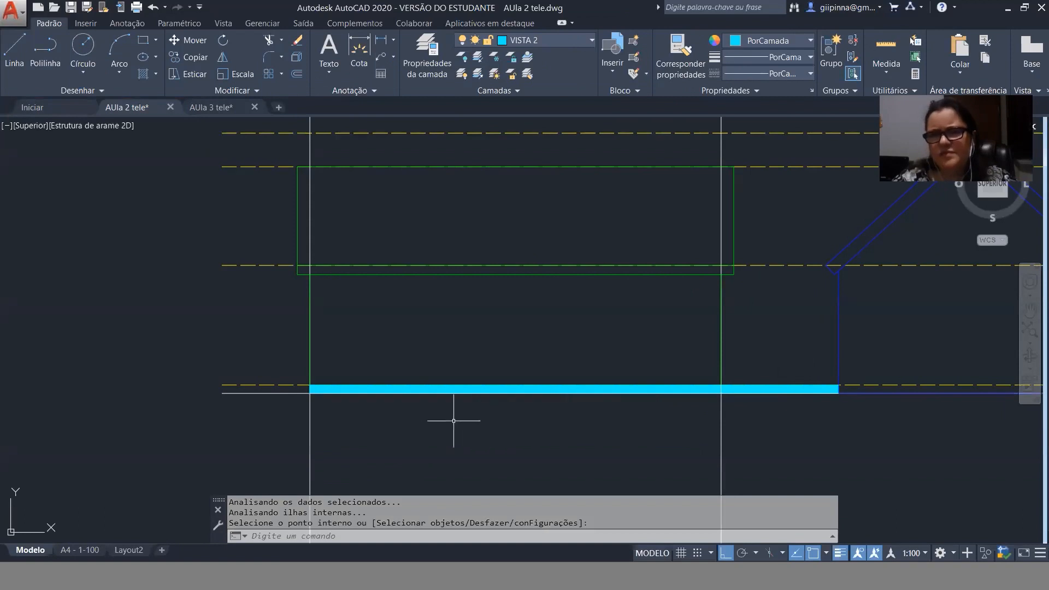
Compare the strip with the SketchUp model, return to AutoCAD, and erase the two vertical construction lines at the left block.
scroll(451, 417, "down", 2)
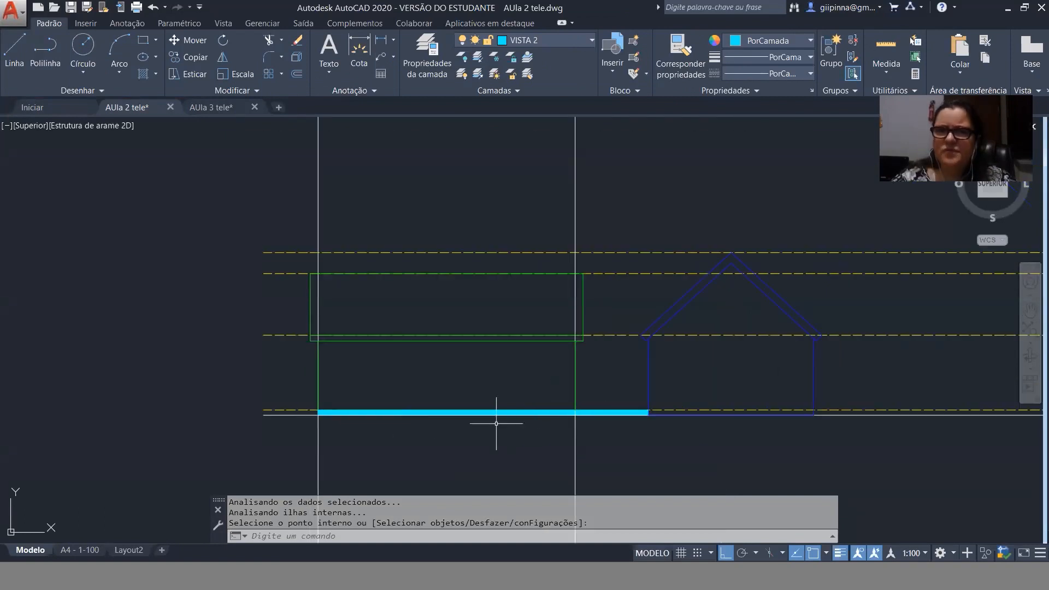
key("alt+Tab")
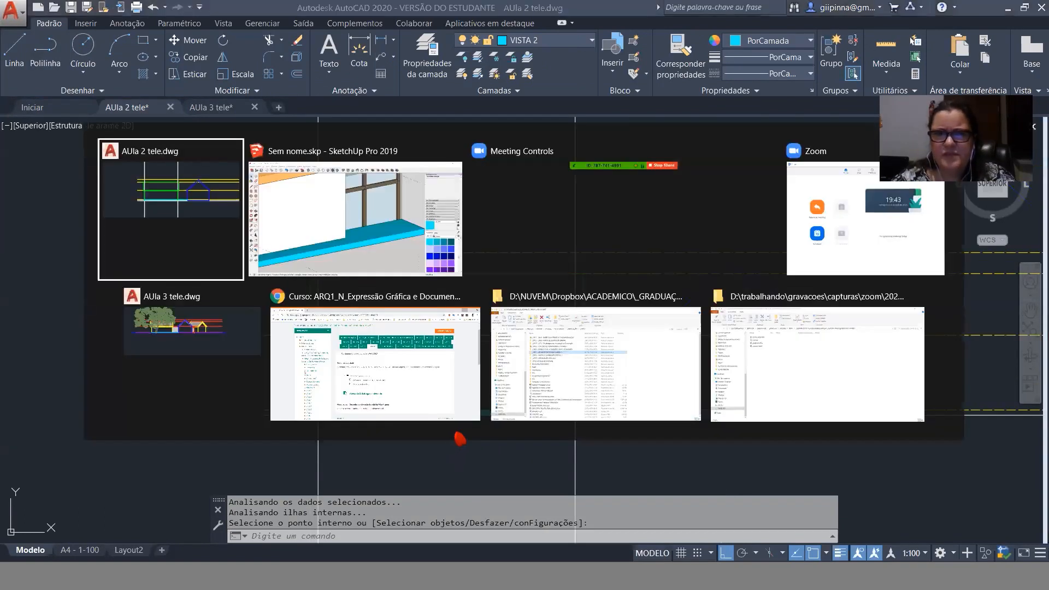
left_click(417, 227)
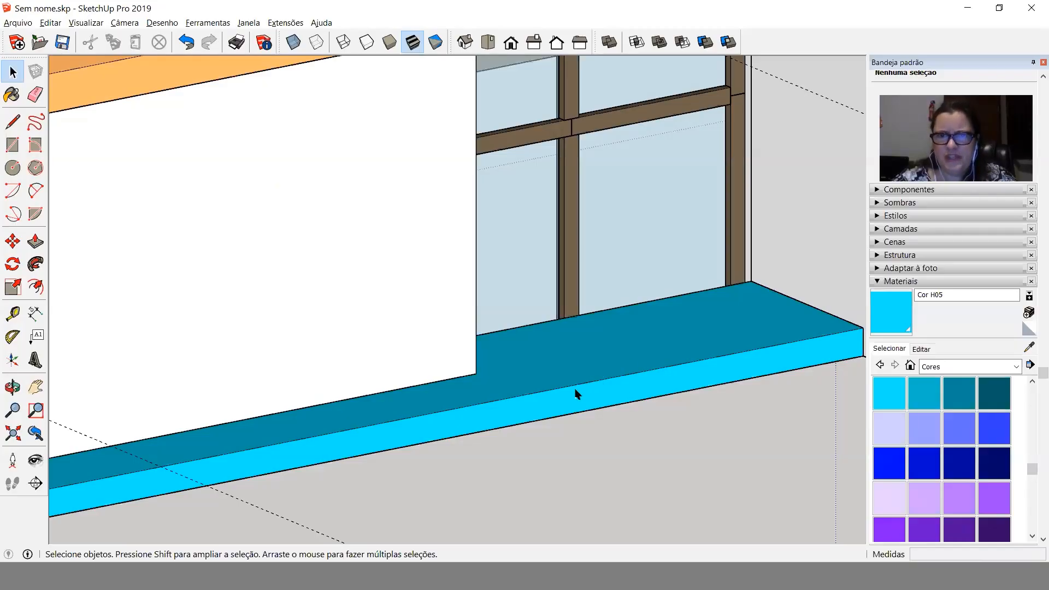
key("alt+Tab")
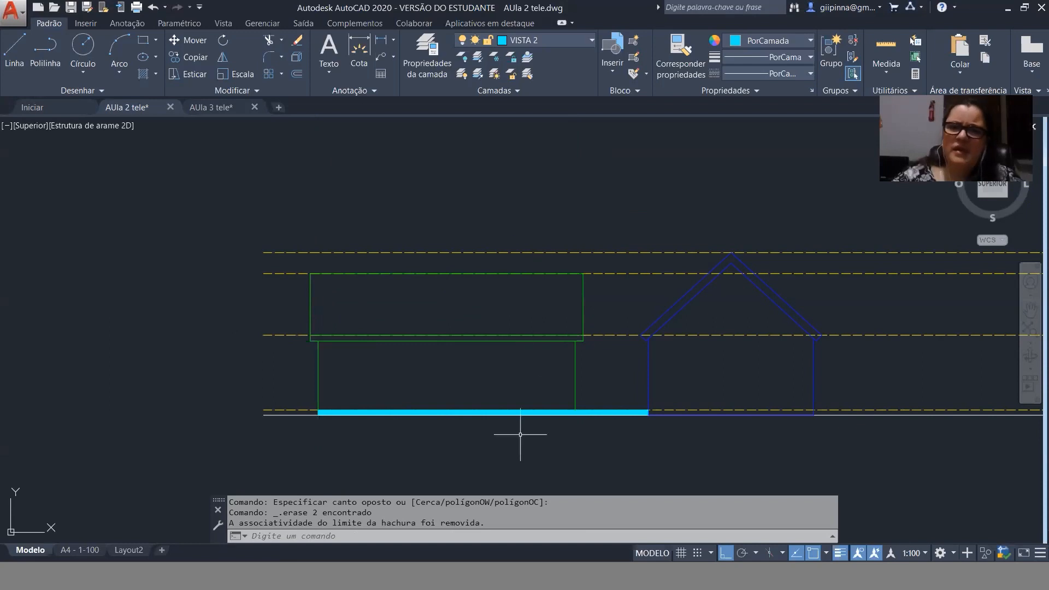
scroll(324, 358, "up", 2)
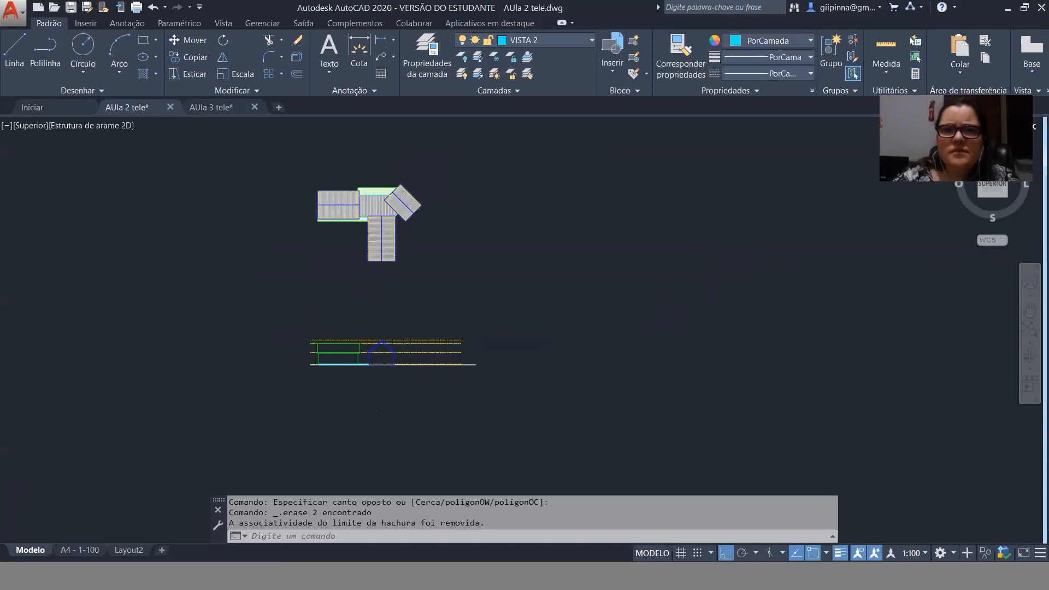
Fill the left block's roof area above the eaves band with a solid hatch on layer VISTA 2.
scroll(335, 335, "up", 3)
middle_click_drag(344, 344, 358, 219)
scroll(341, 335, "up", 6)
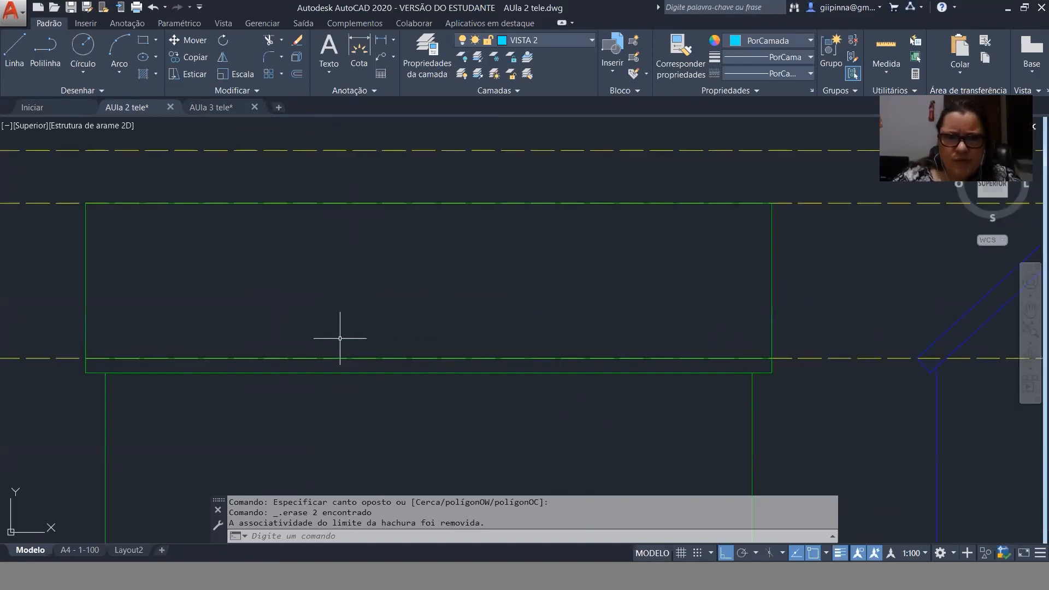
scroll(342, 334, "down", 2)
type("H")
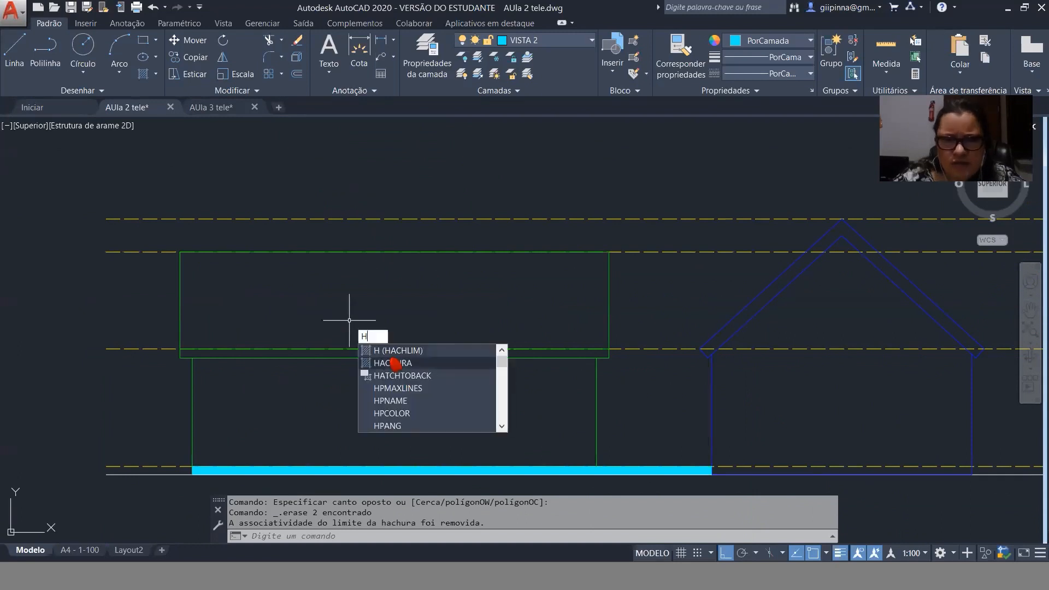
key("Return")
left_click(344, 314)
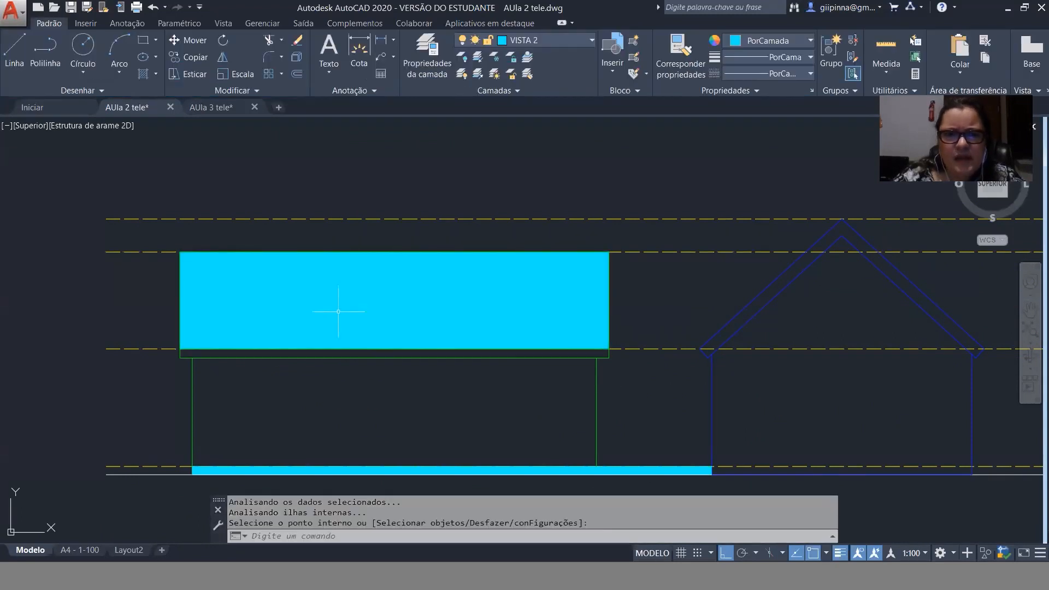
Match the elevation roof hatch's properties to the left block's roof hatch in the plan using PROPIG.
scroll(361, 369, "down", 5)
scroll(361, 371, "down", 2)
type("prop")
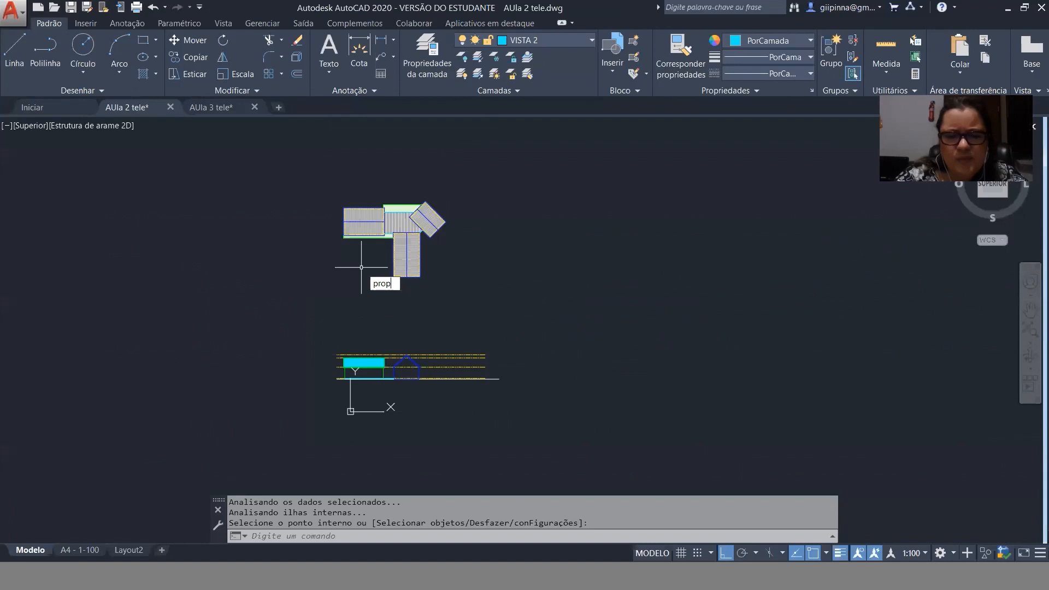
type("i")
key("Return")
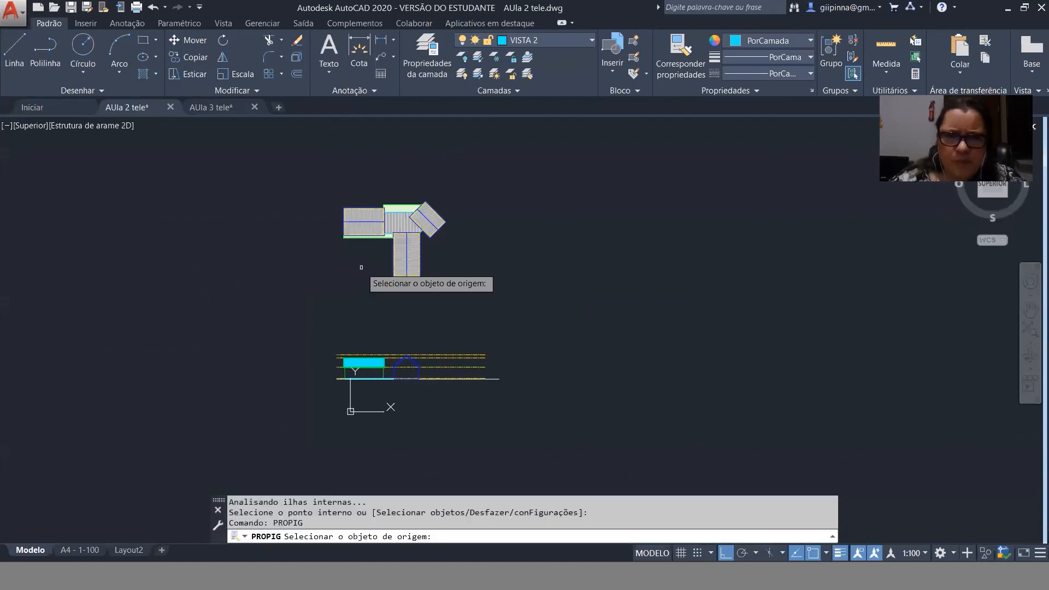
left_click(369, 226)
left_click(361, 362)
key("Return")
scroll(371, 370, "up", 10)
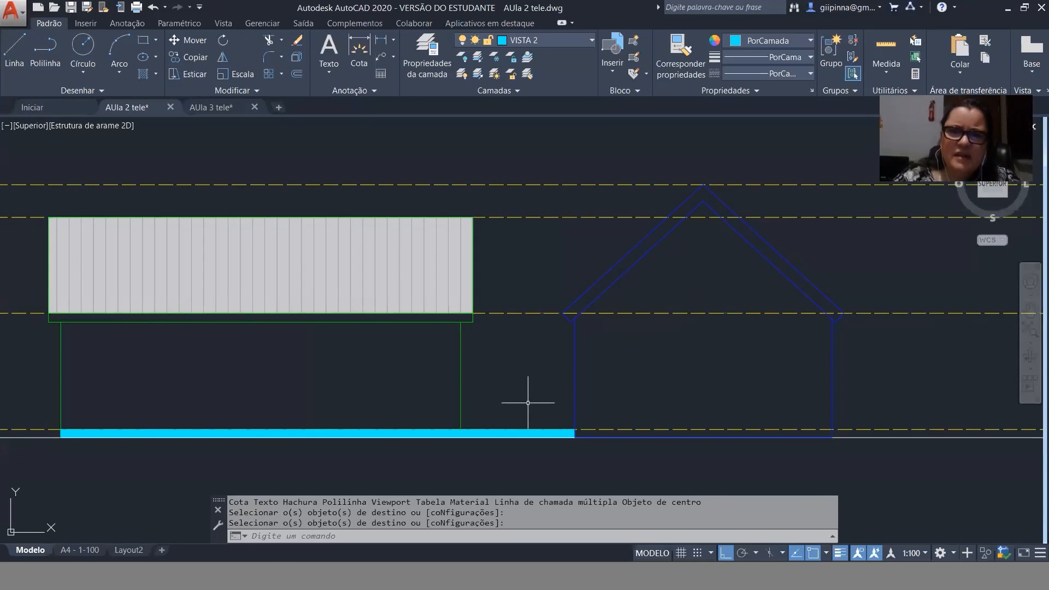
Check the finished elevation in AUla 3 tele and return to AUla 2 tele.
key("ctrl+Tab")
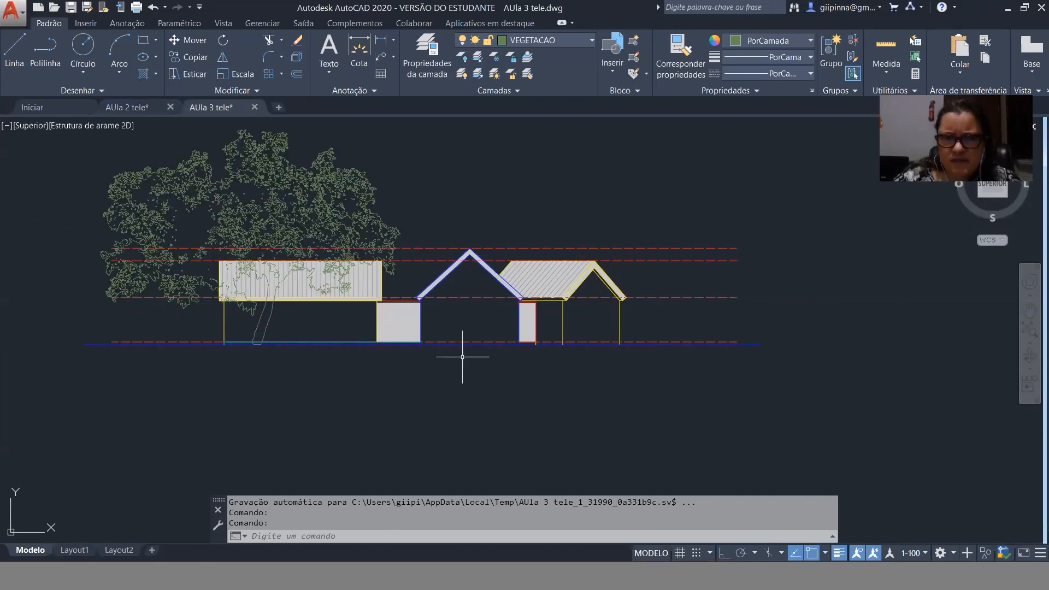
left_click(132, 107)
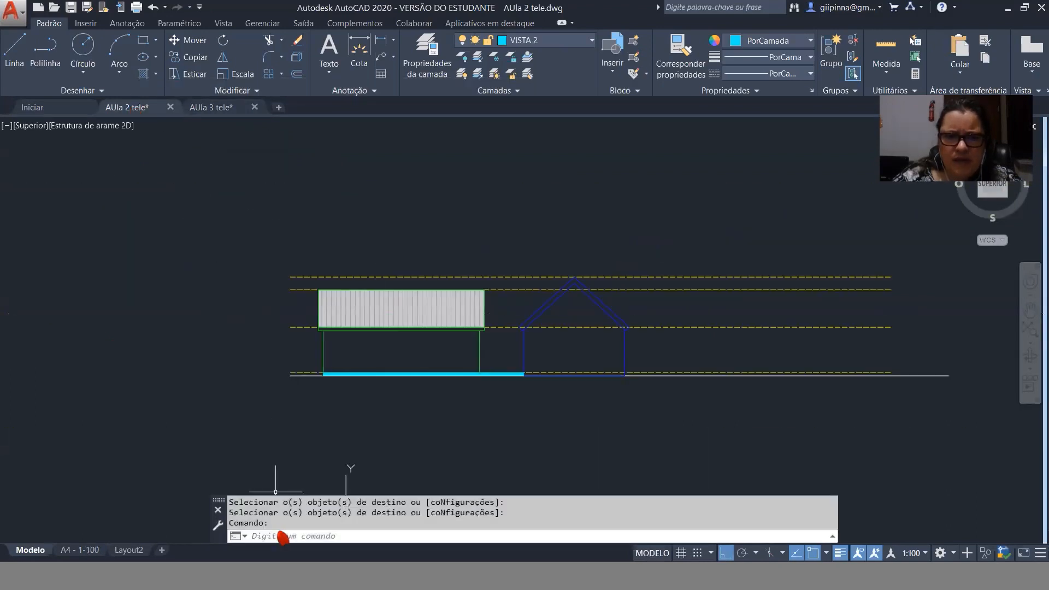
Switch to SketchUp and delete the dashed guides projected from the left block.
key("alt+Tab")
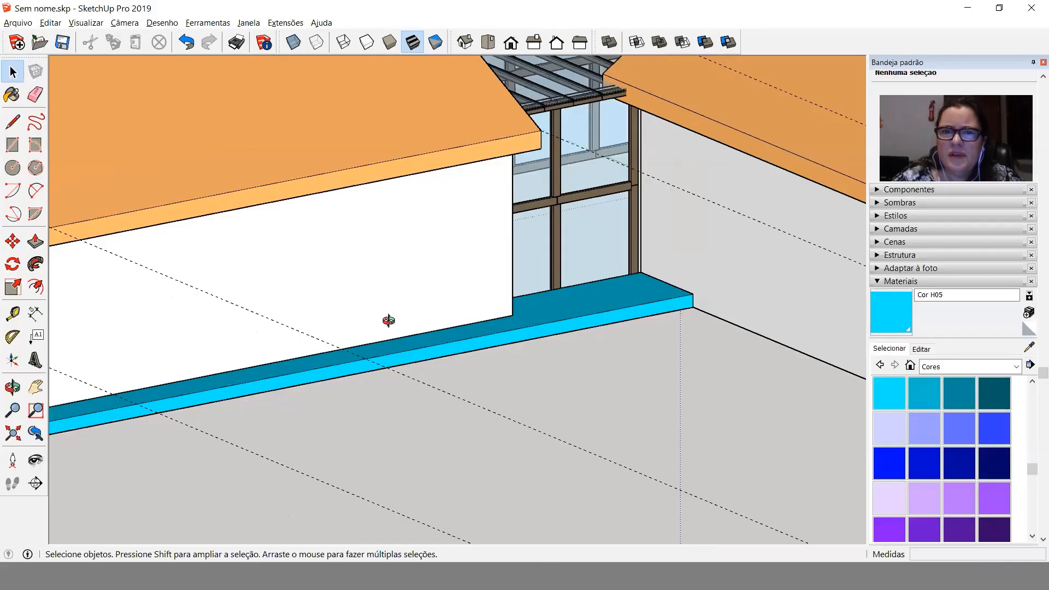
middle_click_drag(324, 335, 470, 465)
key("F2")
key("space")
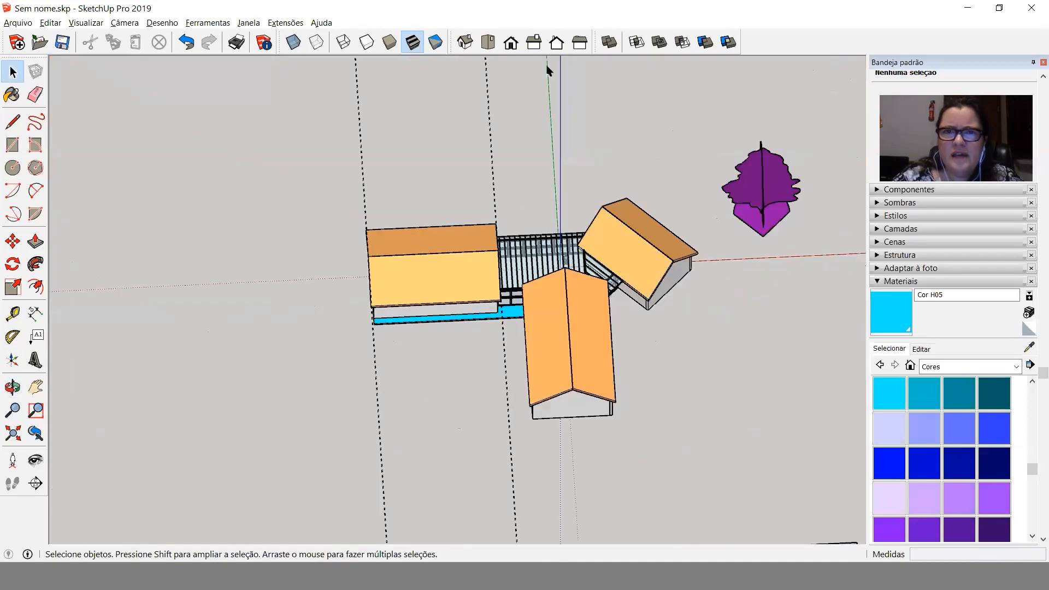
left_click_drag(456, 344, 319, 274)
key("Delete")
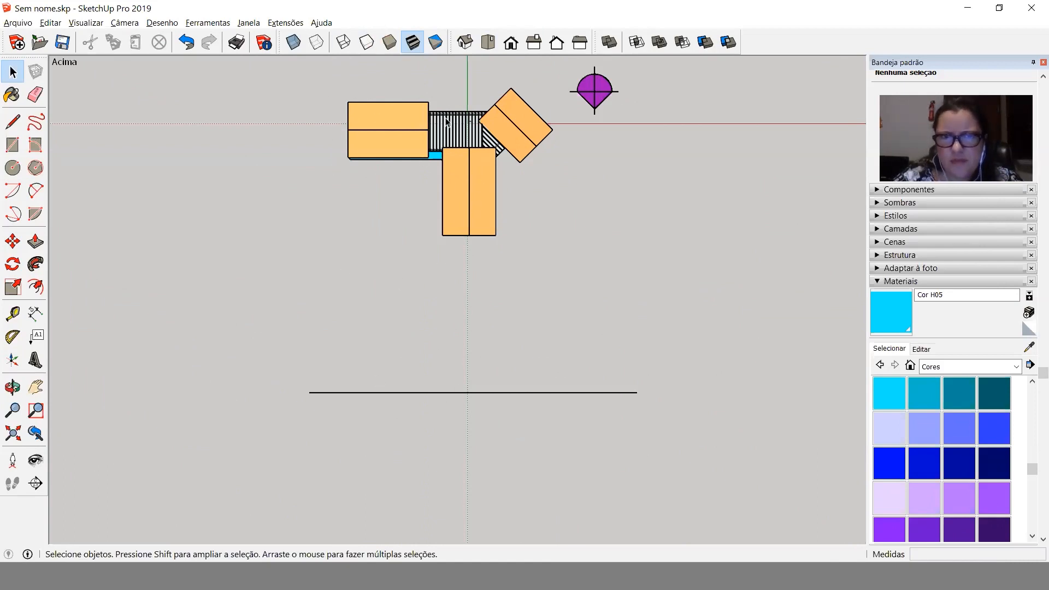
Create Tape Measure guides parallel to the green axis through the rotated right block's corners, running toward the projection plane.
middle_click_drag(642, 256, 508, 230)
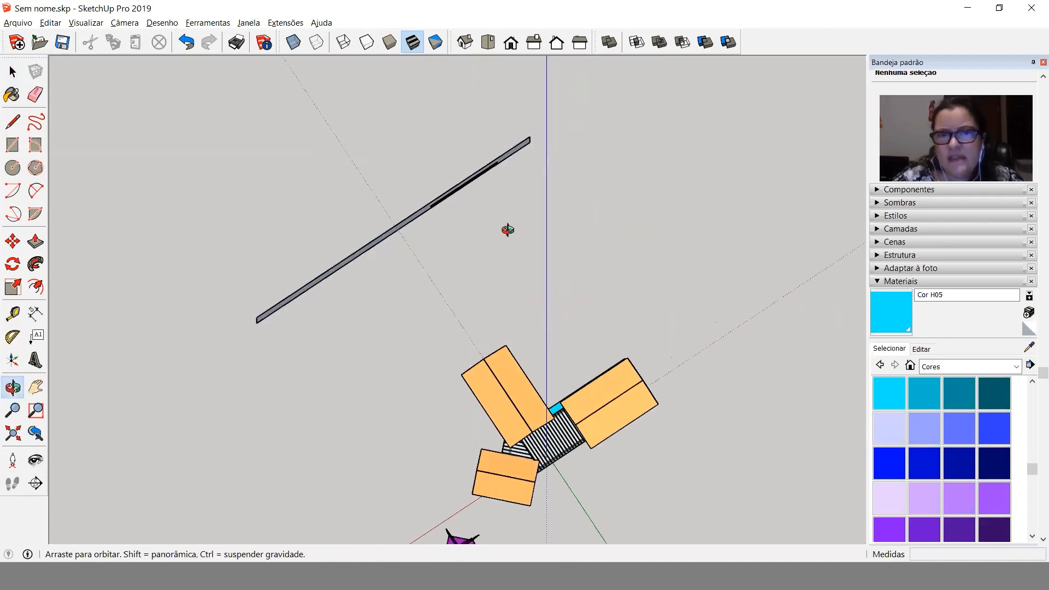
middle_click_drag(538, 120, 764, 44)
middle_click_drag(496, 417, 793, 346)
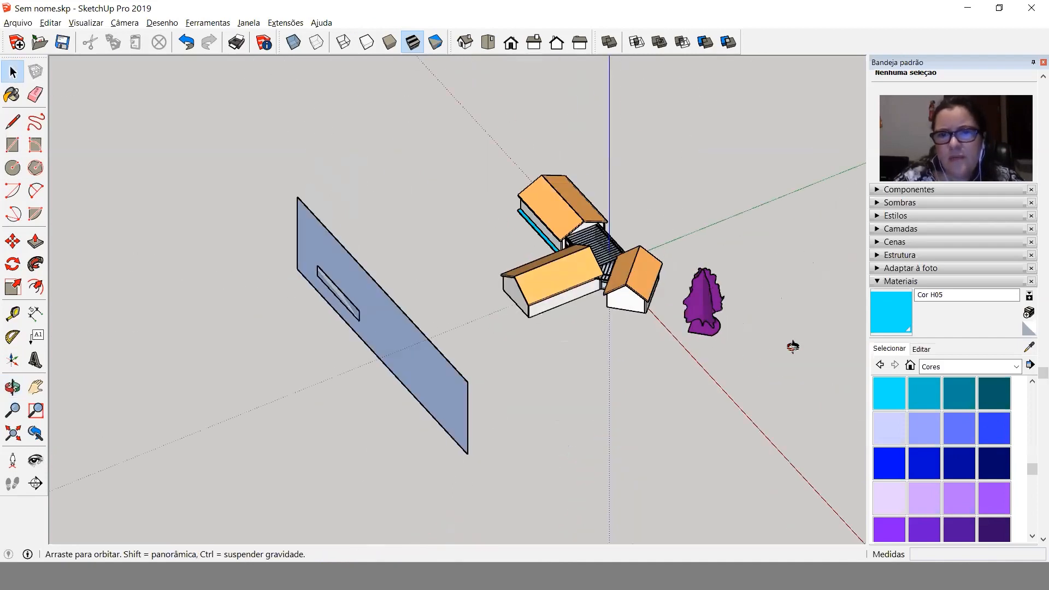
middle_click_drag(863, 371, 871, 388)
scroll(598, 268, "up", 3)
middle_click_drag(616, 267, 642, 233)
middle_click_drag(475, 389, 346, 156)
key("t")
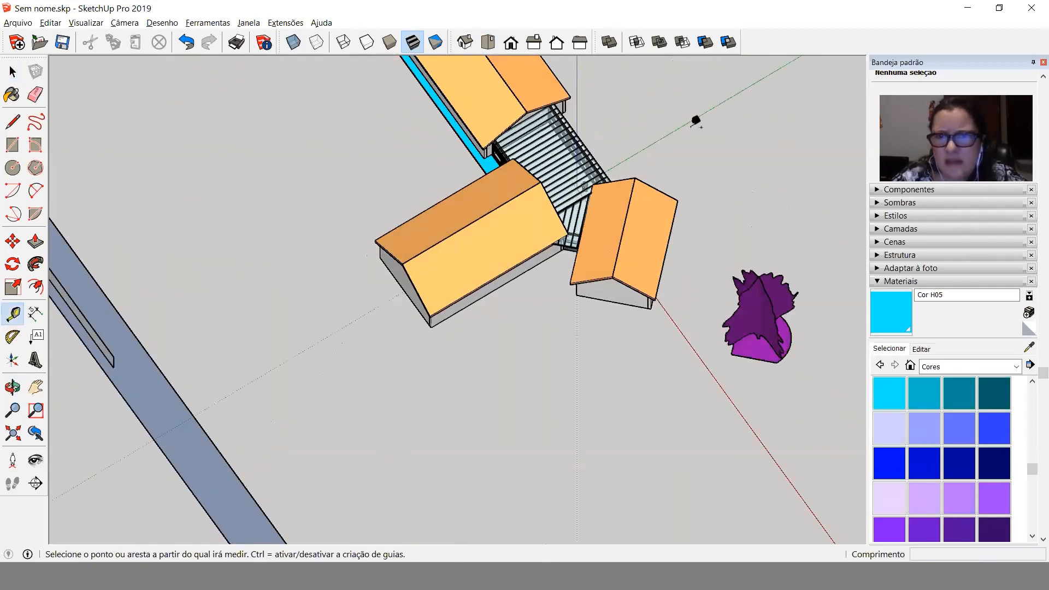
left_click(684, 122)
scroll(666, 318, "up", 3)
middle_click_drag(655, 309, 656, 191)
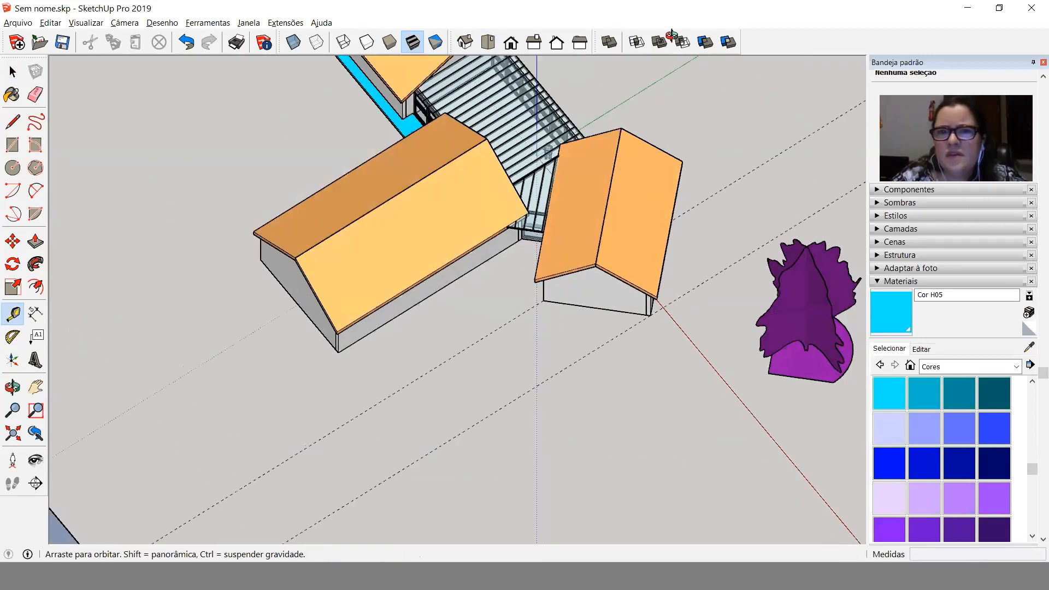
middle_click_drag(669, 110, 650, 330)
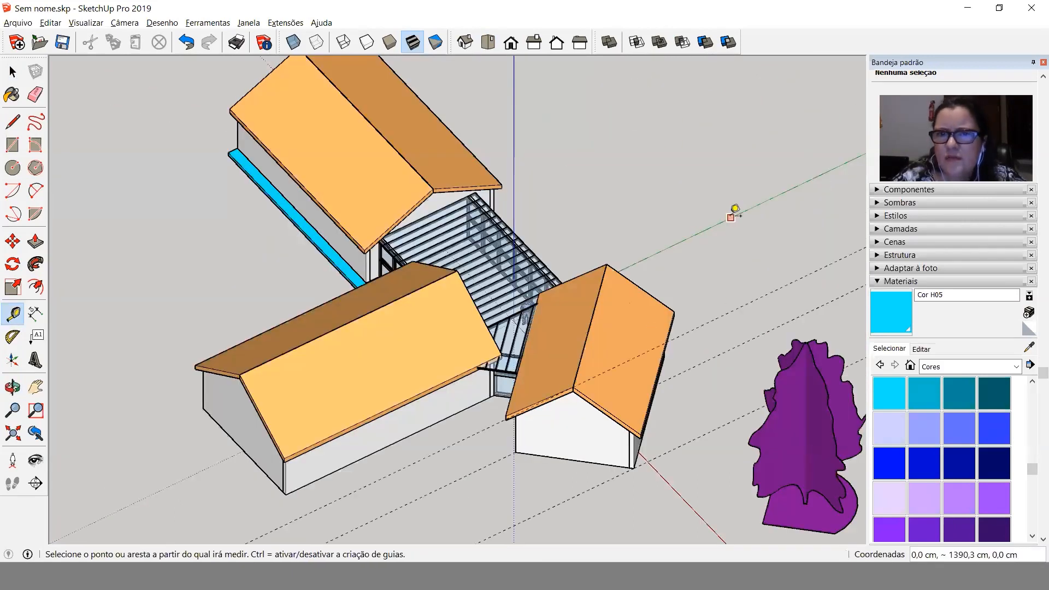
middle_click_drag(695, 231, 783, 309)
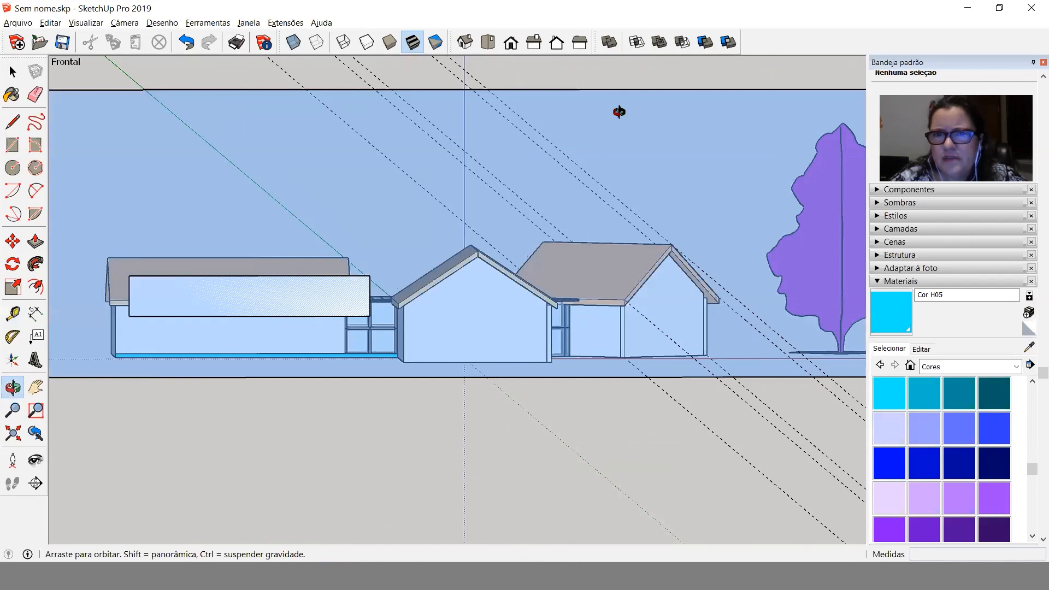
Examine the rotated gabled block's roof in SketchUp, from the front elevation and in a tilted 3D view.
left_click(511, 42)
key("t")
scroll(767, 295, "up", 3)
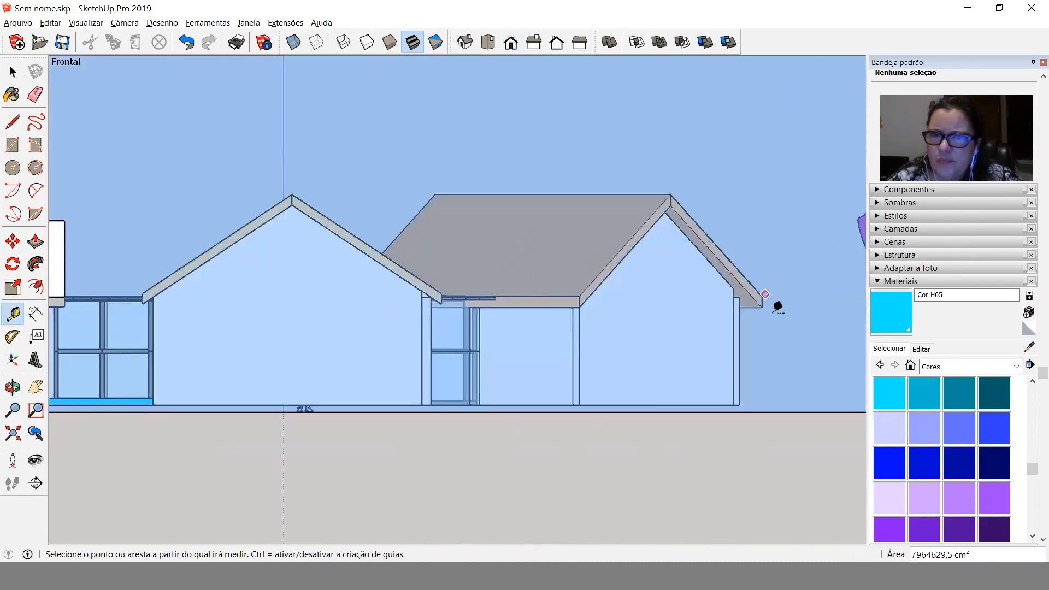
scroll(777, 307, "up", 1)
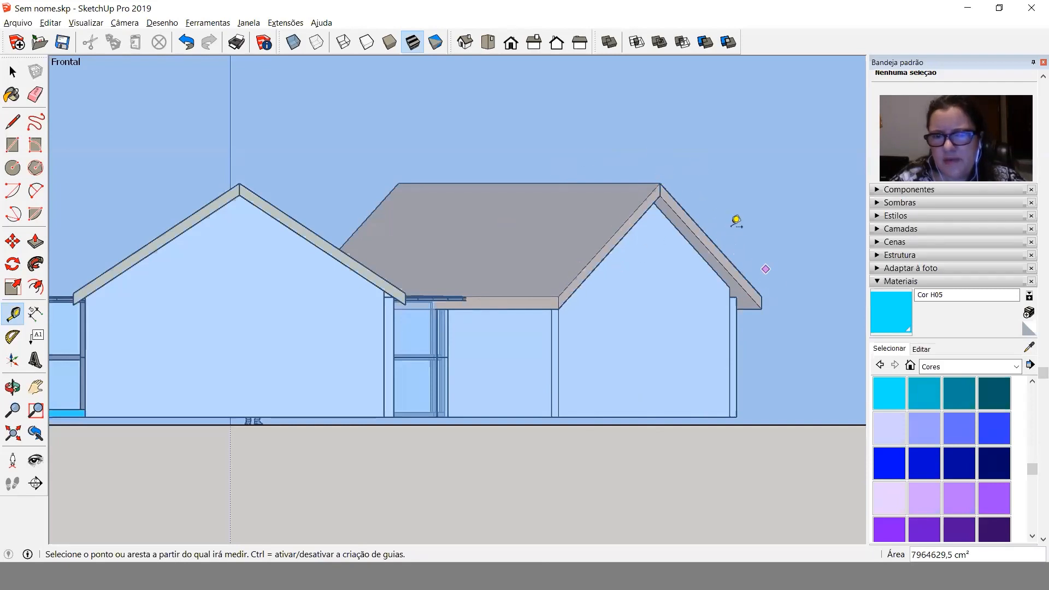
middle_click_drag(736, 221, 577, 376)
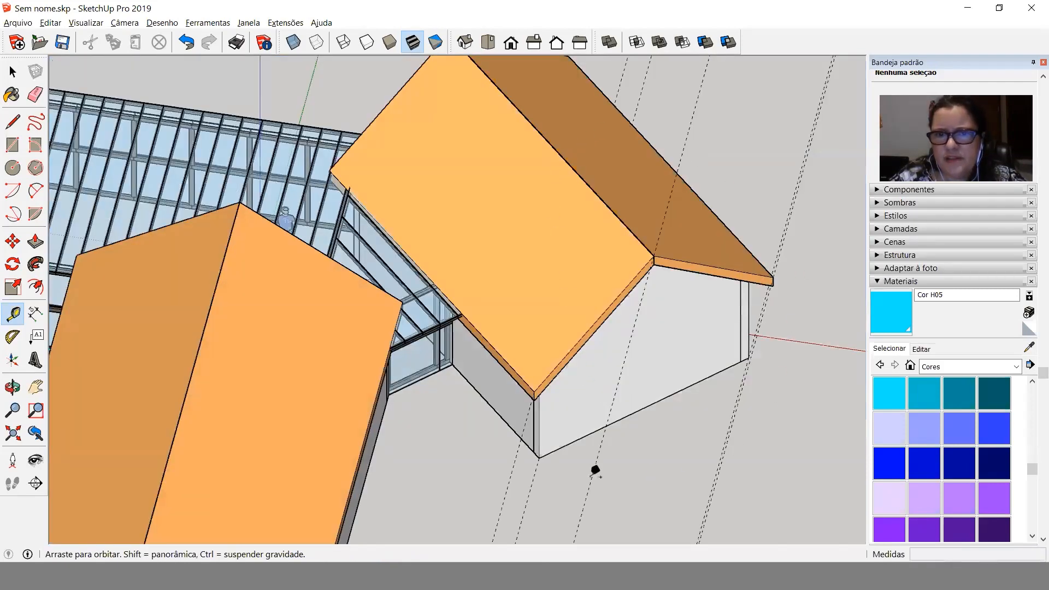
middle_click_drag(595, 471, 490, 410)
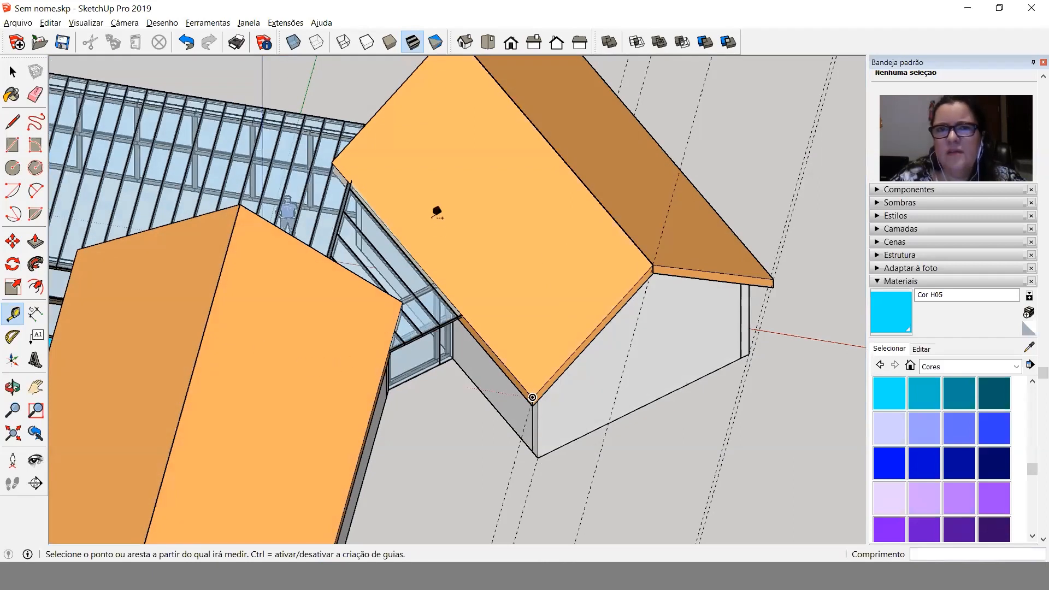
scroll(437, 213, "down", 2)
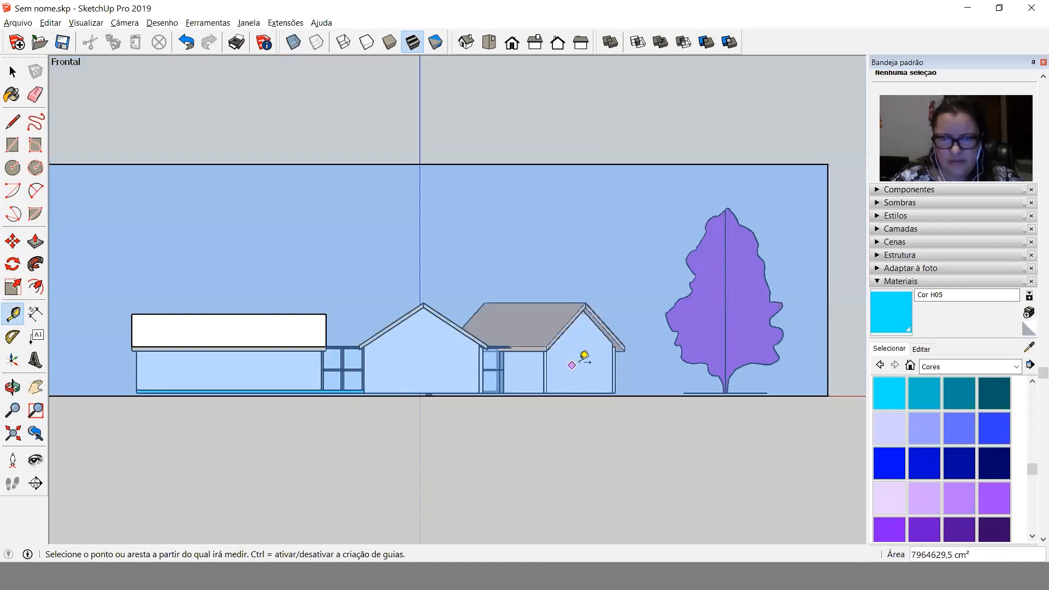
Switch to AutoCAD and compare the front elevation in AUla 2 tele with the one in AUla 3 tele.
key("alt+Tab")
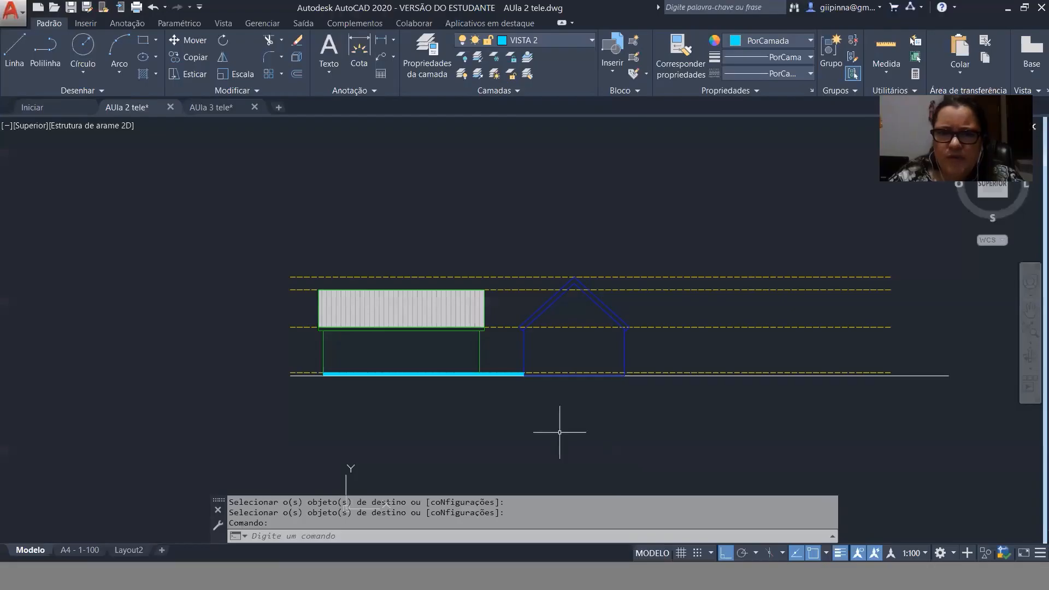
scroll(199, 369, "down", 2)
left_click(230, 117)
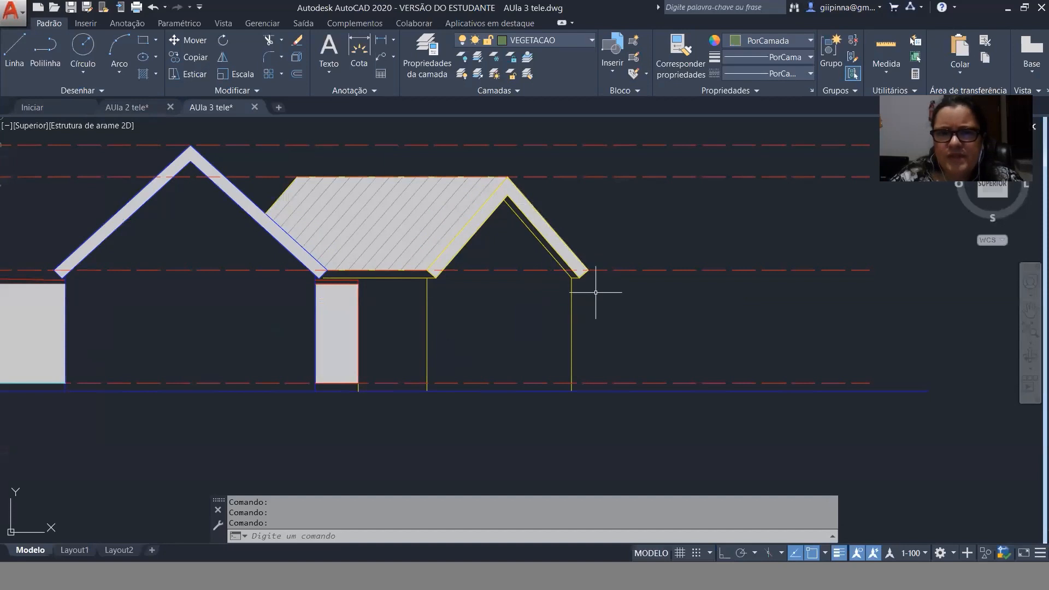
scroll(623, 394, "down", 4)
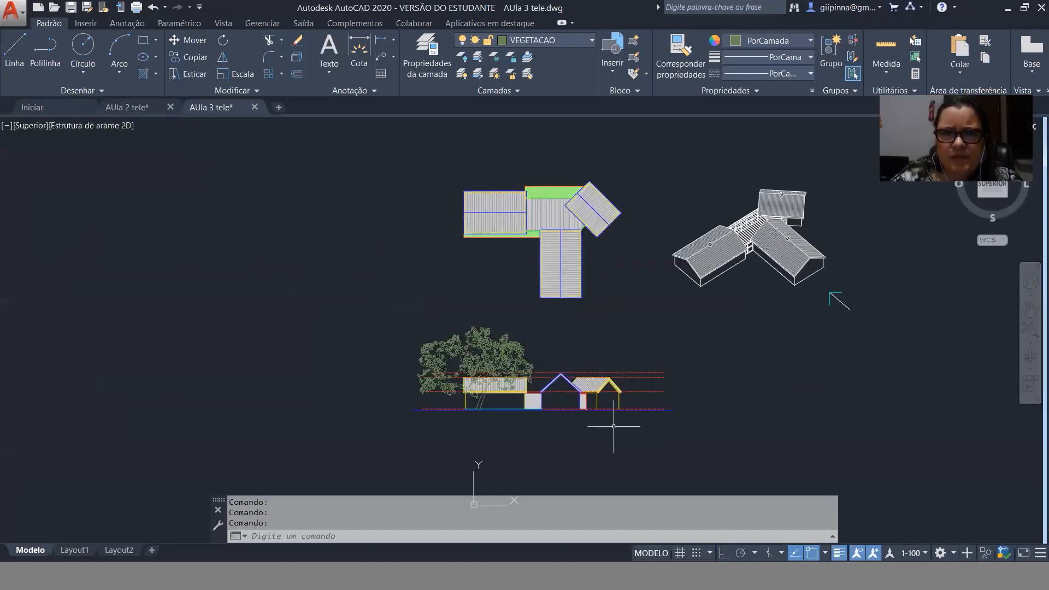
left_click(131, 107)
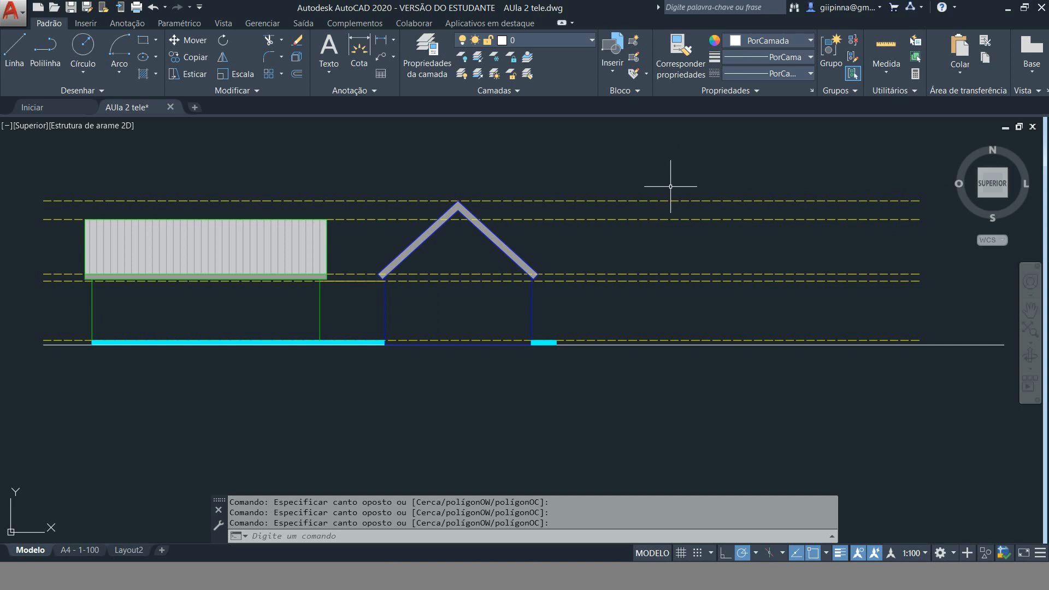
Examine the roof plan above the elevation in AUla 2 tele, comparing the rotated block with the orthogonal blocks.
scroll(524, 398, "down", 5)
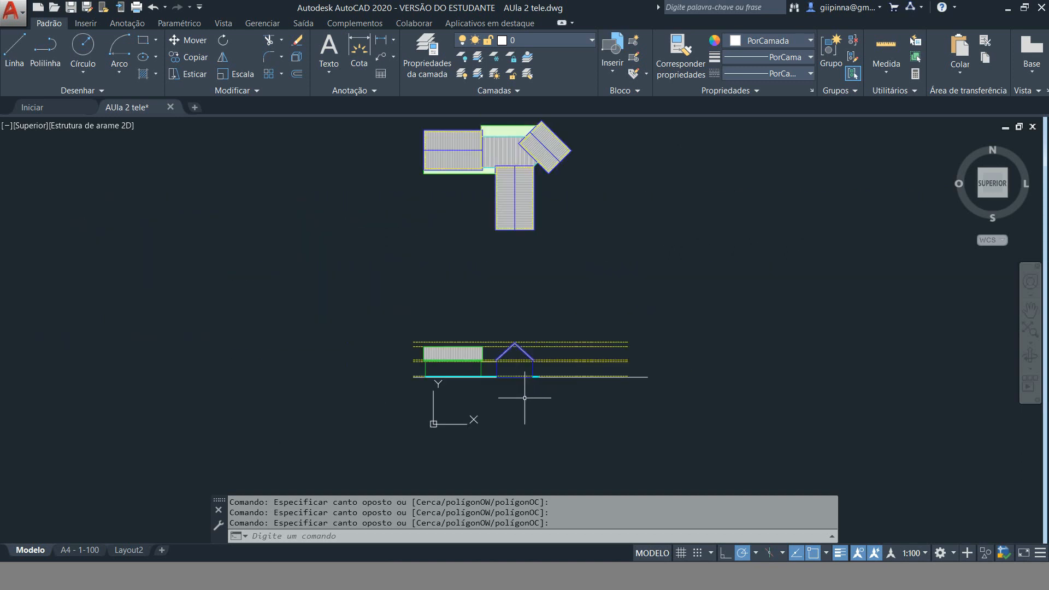
scroll(604, 168, "up", 5)
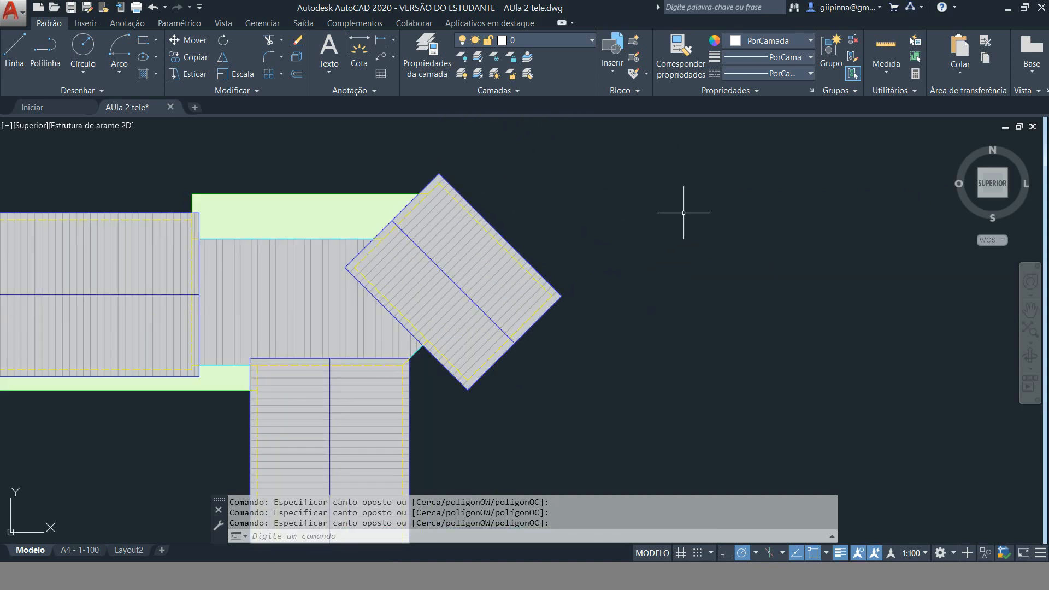
scroll(688, 182, "down", 3)
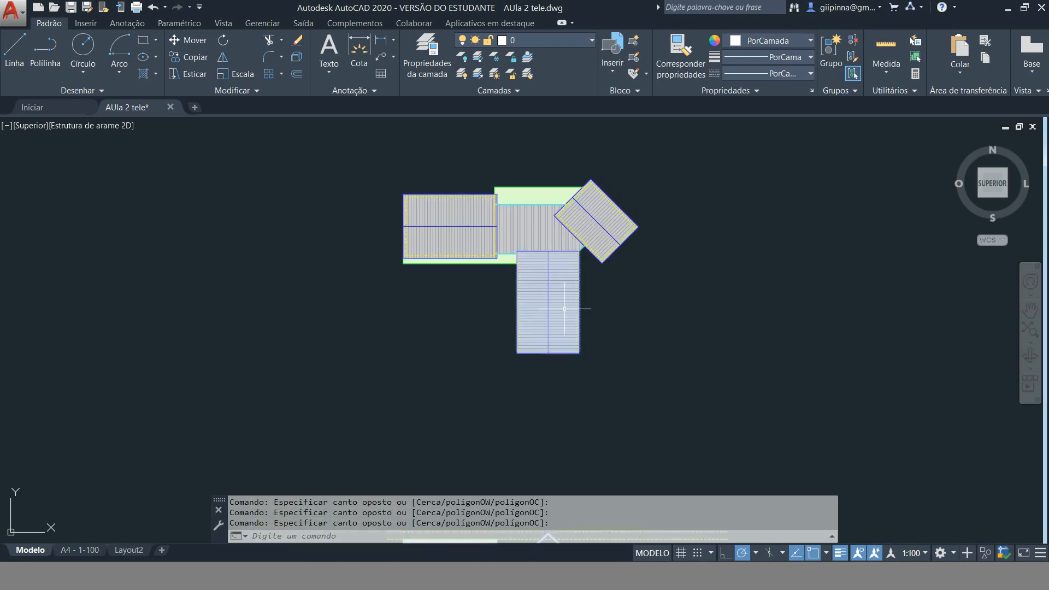
left_click(454, 233)
left_click(547, 340)
left_click(476, 249)
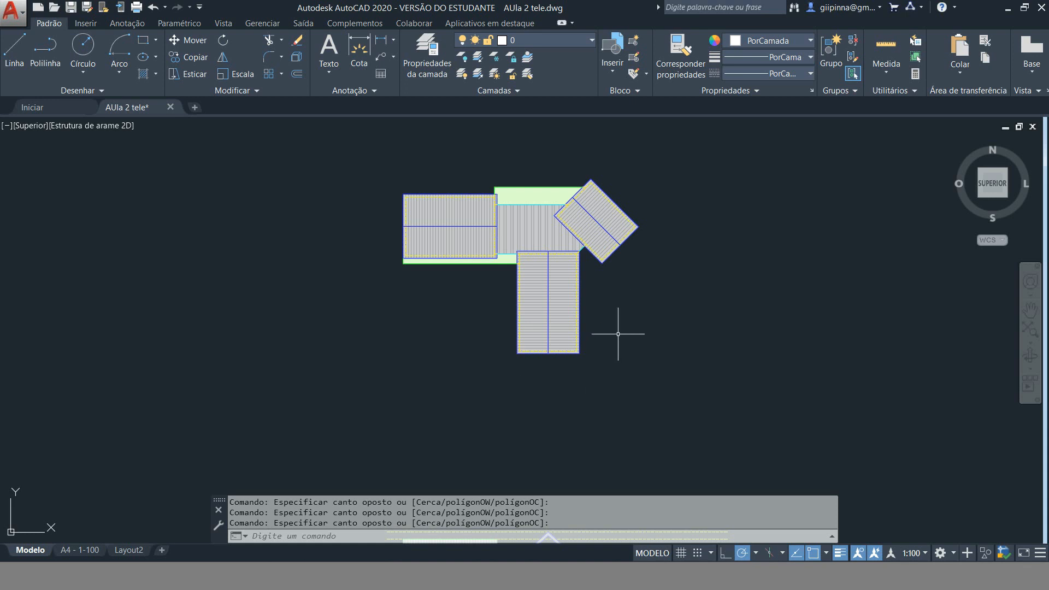
Turn on the PROVISORIO layer and align the plan view to the BLOCO3 coordinate system.
left_click(595, 41)
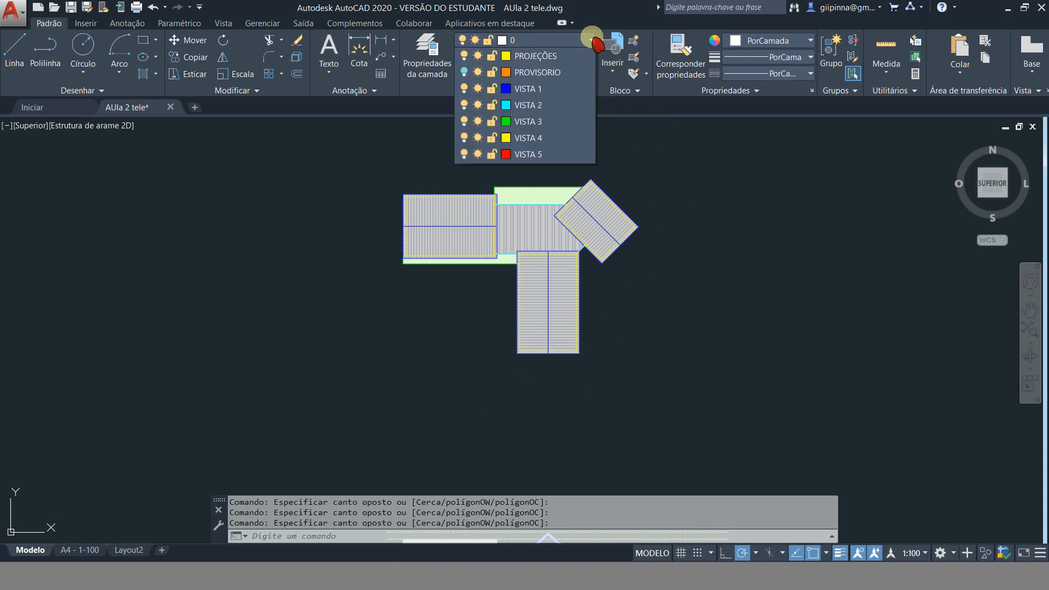
left_click(464, 72)
scroll(725, 295, "up", 4)
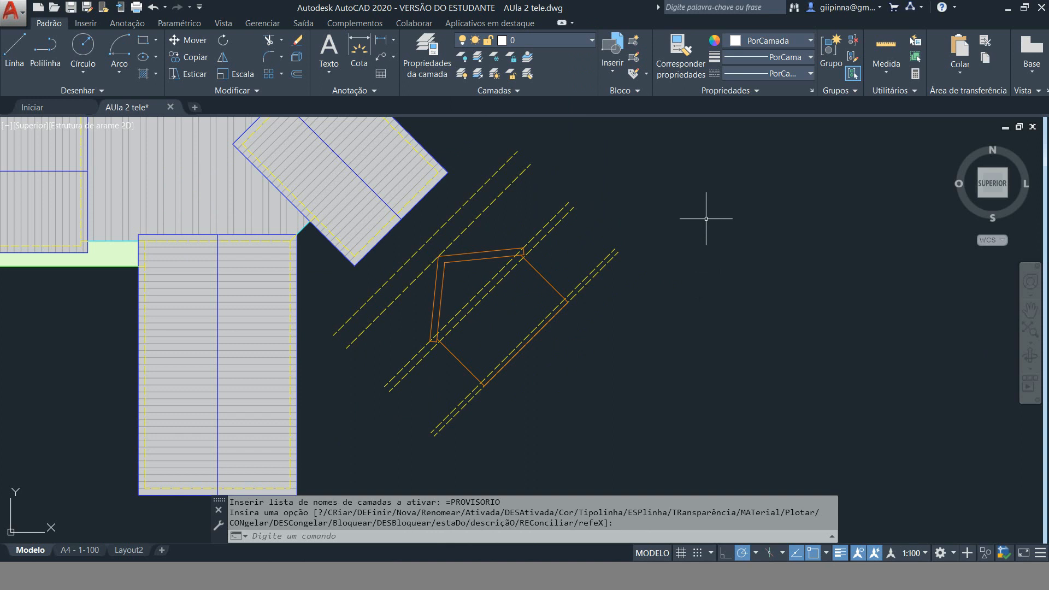
scroll(692, 232, "down", 2)
middle_click_drag(706, 189, 664, 251)
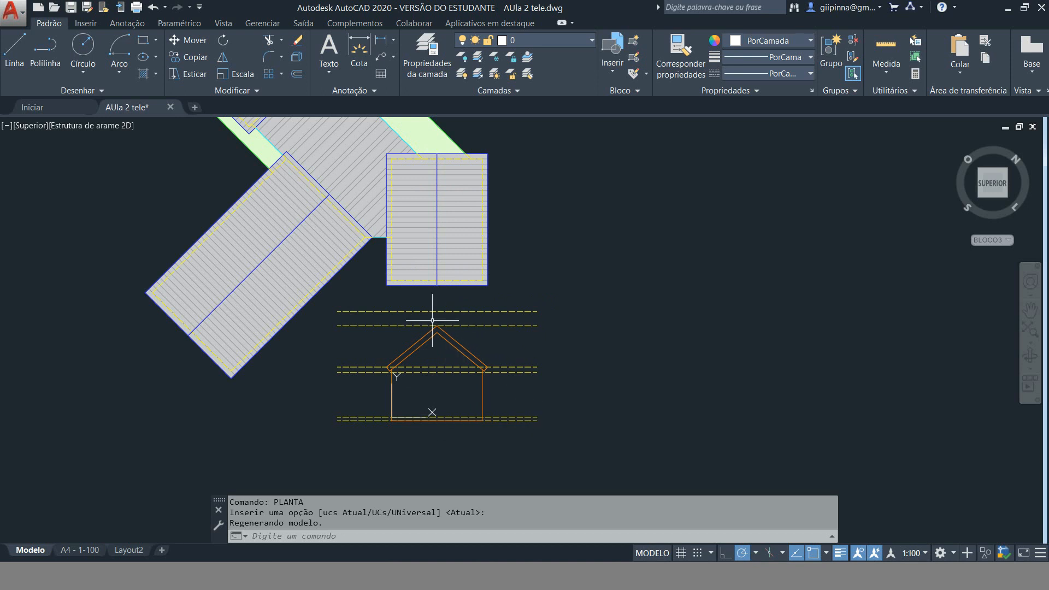
Highlight the dashed guide line at the ridge of the auxiliary elevation, and clear the selection.
left_click(432, 324)
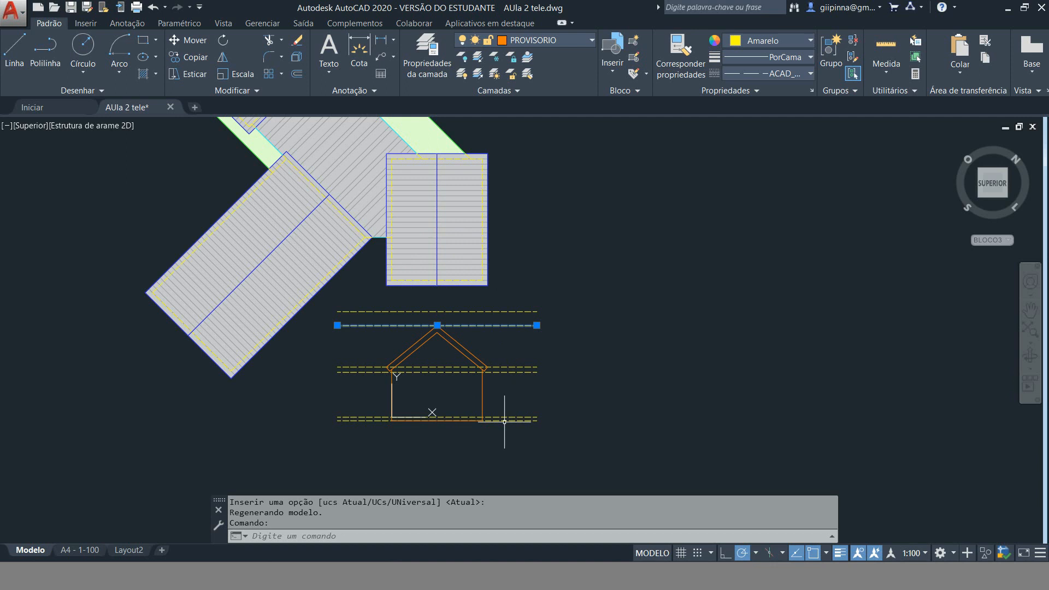
key("Escape")
key("Escape")
key("Escape")
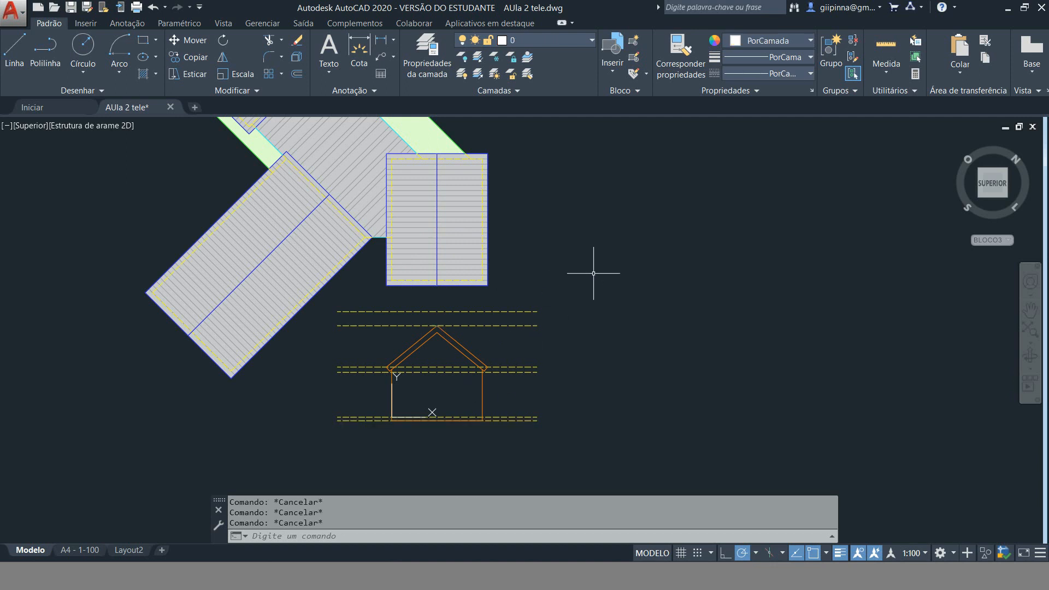
Project vertical construction lines (LINHAINF) from the rotated block's two lower roof corners through the auxiliary elevation.
key("space")
type("v")
key("space")
left_click(487, 285)
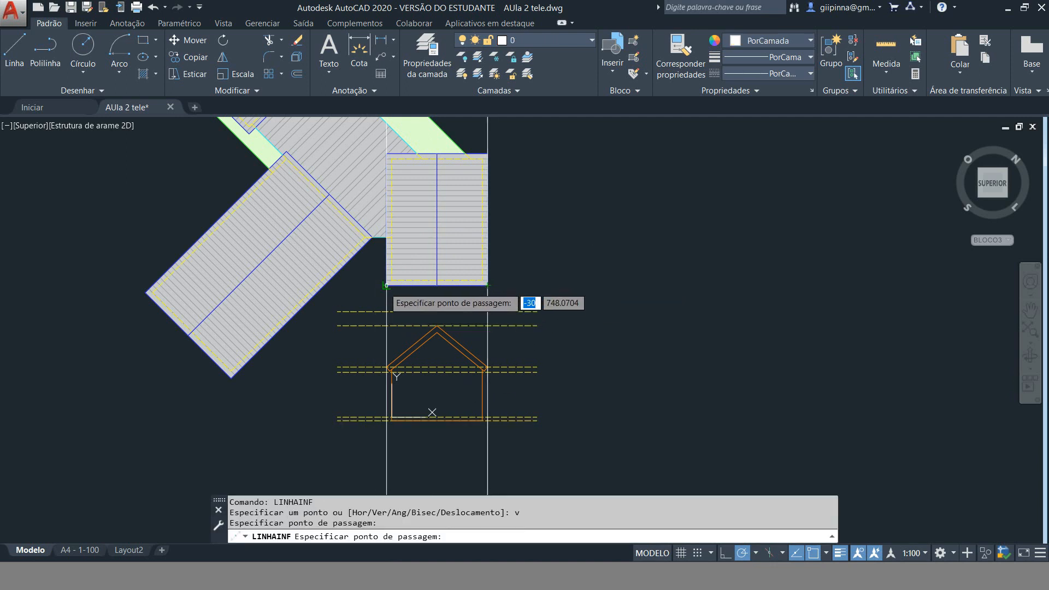
scroll(387, 379, "up", 5)
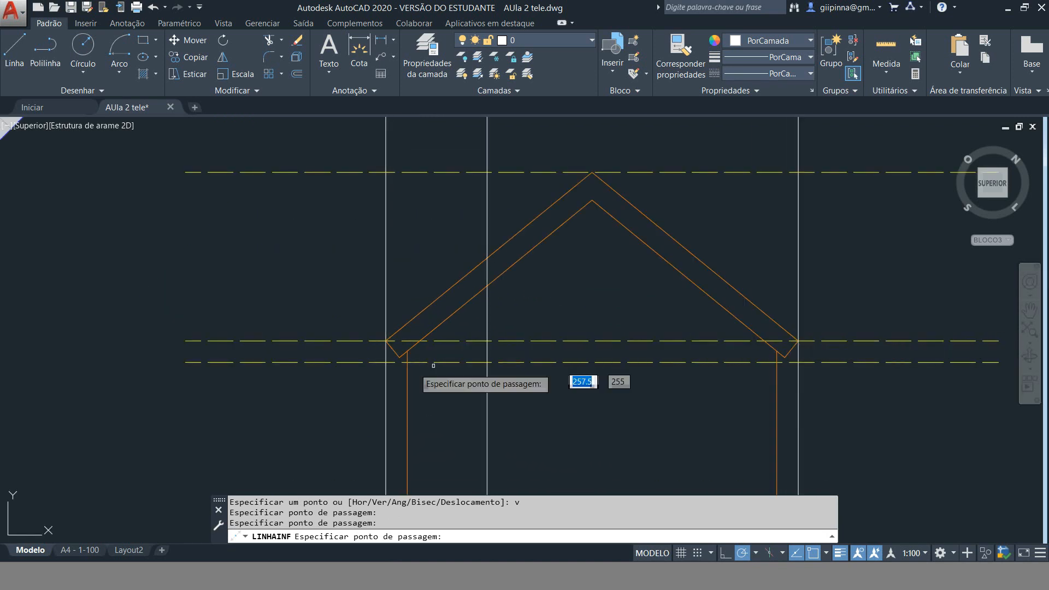
scroll(290, 352, "down", 4)
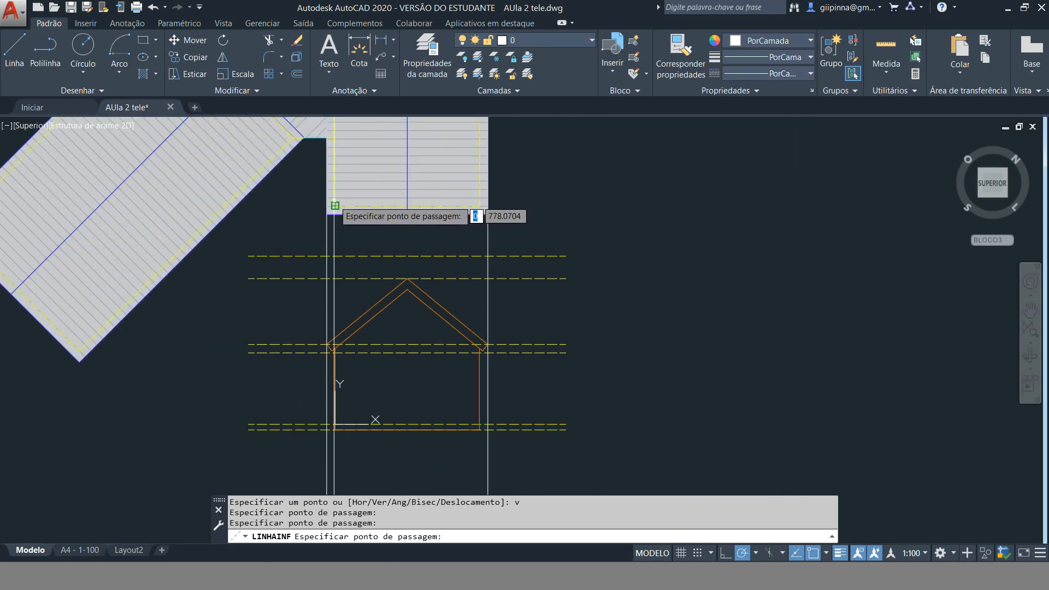
Project vertical construction lines from the block's dashed wall corners to the auxiliary elevation, and erase the four construction lines.
left_click(335, 206)
left_click(480, 206)
scroll(319, 369, "up", 2)
scroll(319, 369, "up", 4)
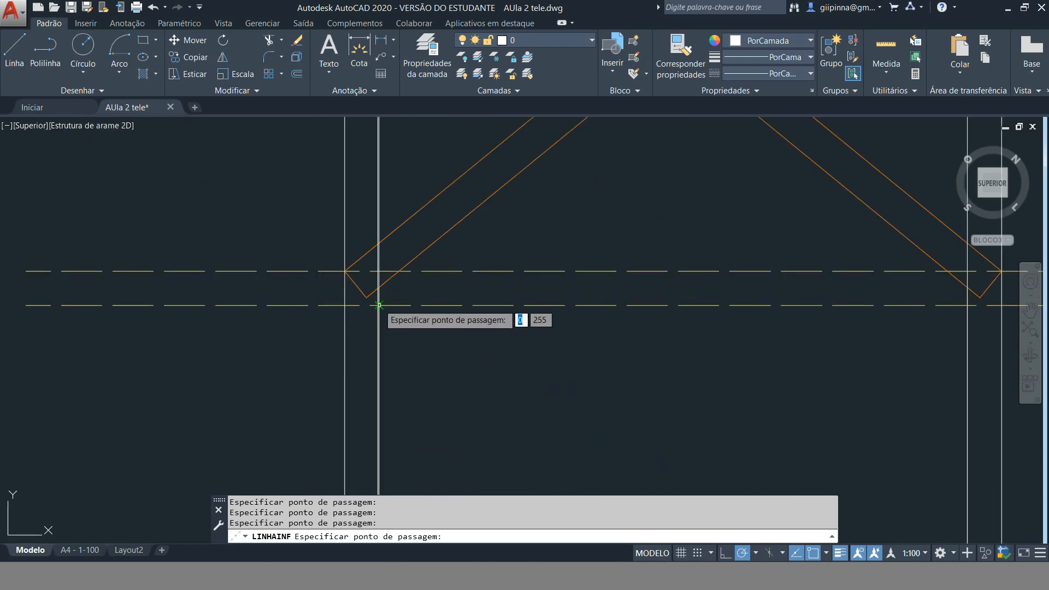
scroll(329, 372, "down", 2)
scroll(329, 373, "down", 2)
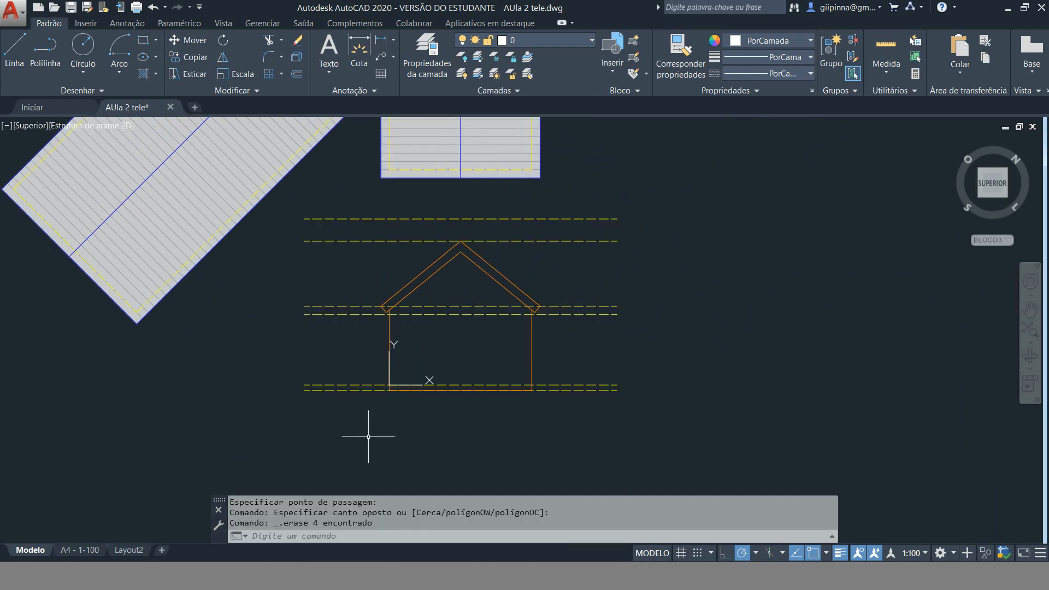
Highlight the outer and inner lines of one roof slope in the auxiliary elevation, and clear the selection.
scroll(575, 254, "up", 1)
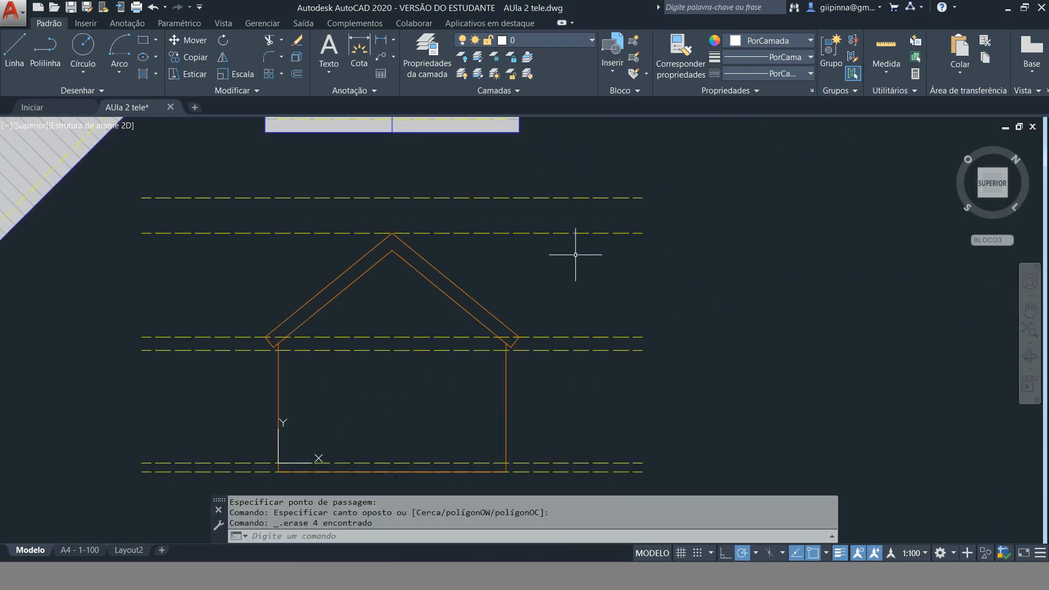
left_click(449, 271)
left_click(427, 292)
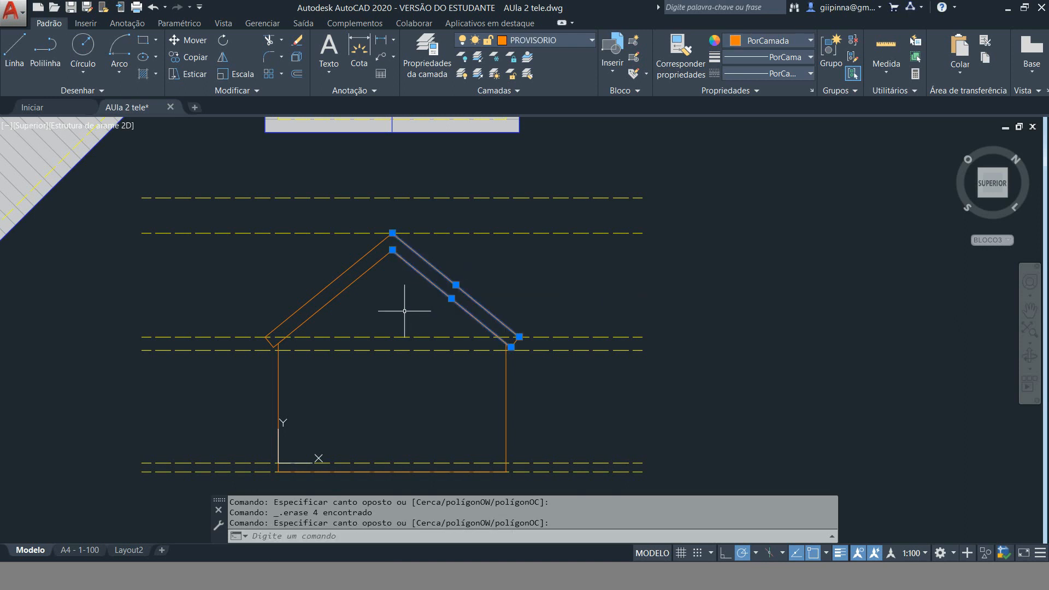
key("Escape")
key("Escape")
key("Escape")
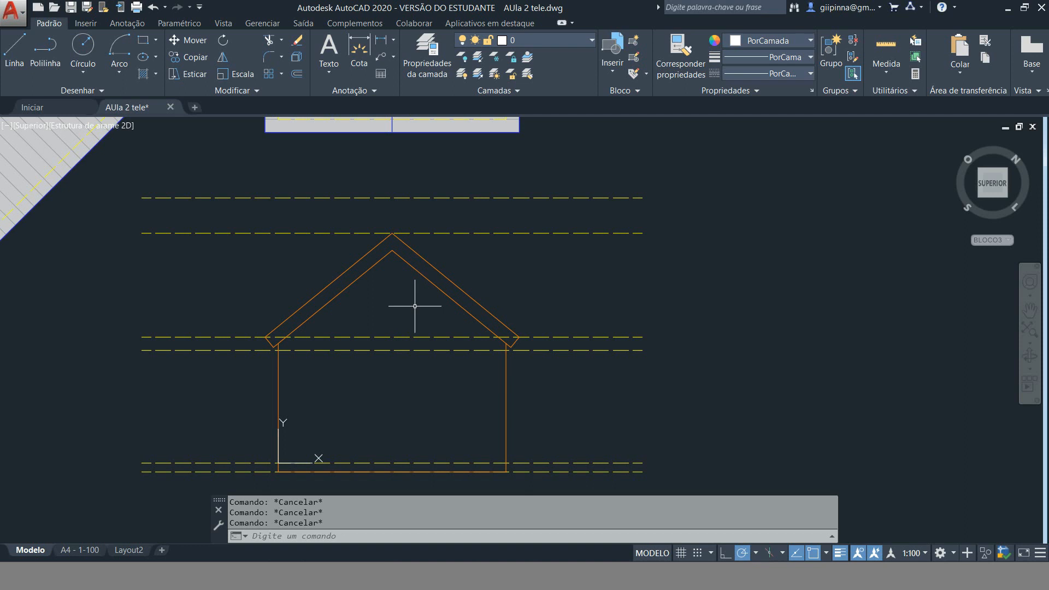
Measure the vertical distance between the inner and outer ridge points of the auxiliary elevation's roof with DIST.
scroll(392, 229, "up", 4)
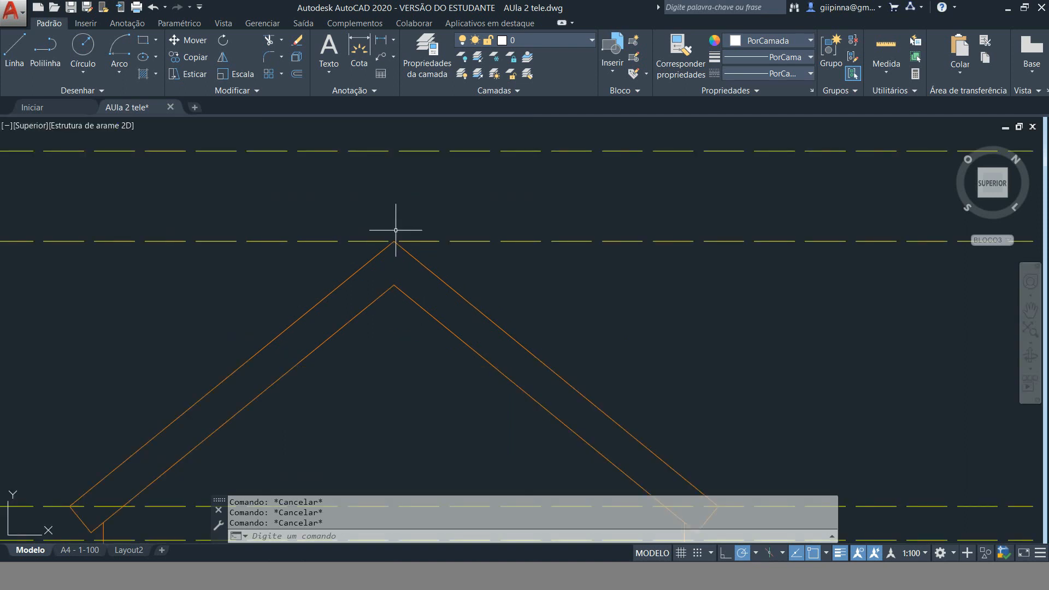
type("dist")
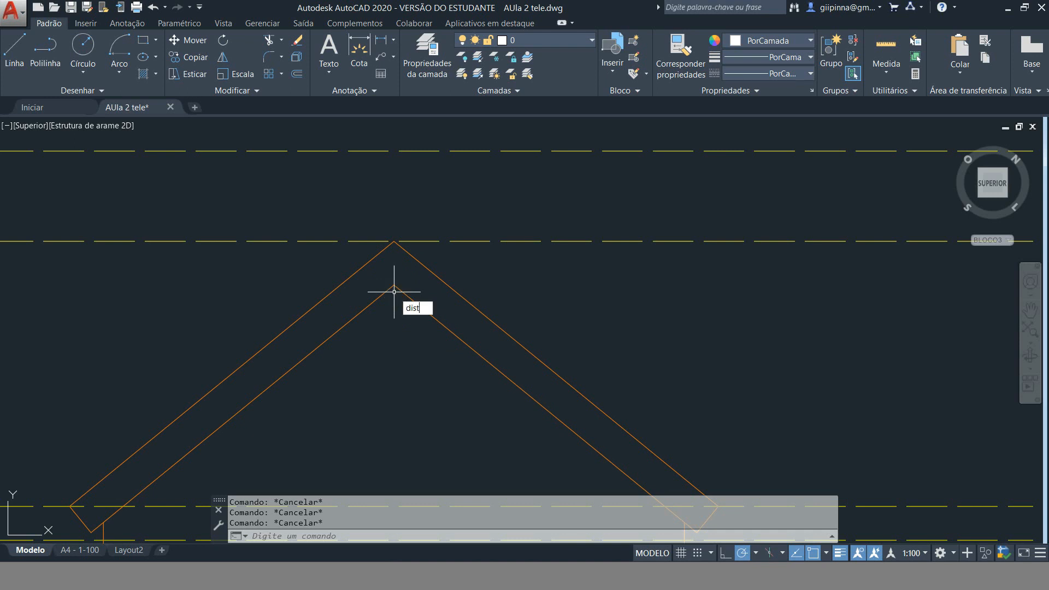
key("Return")
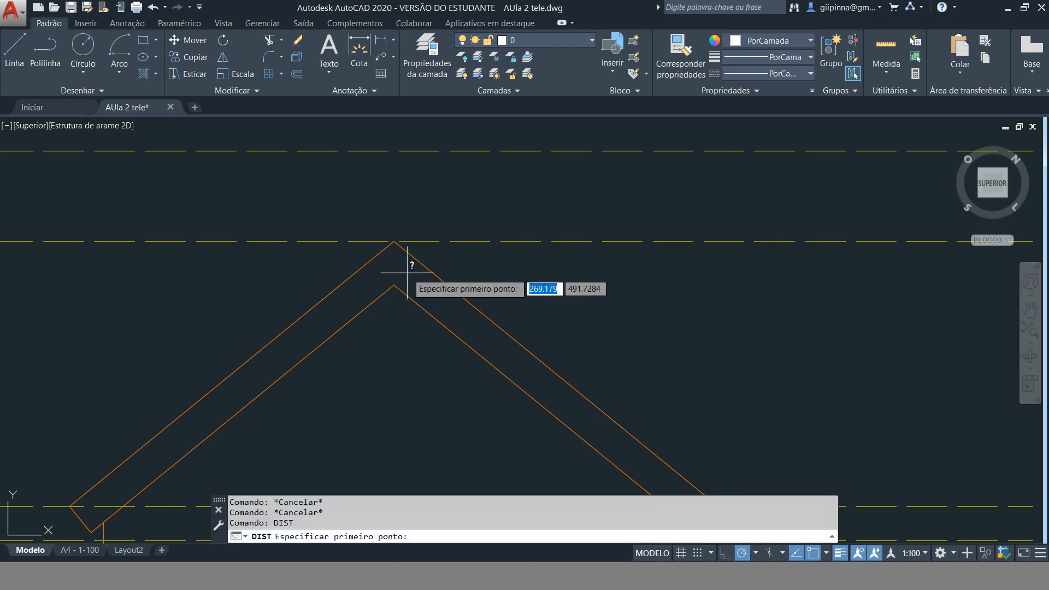
left_click(394, 284)
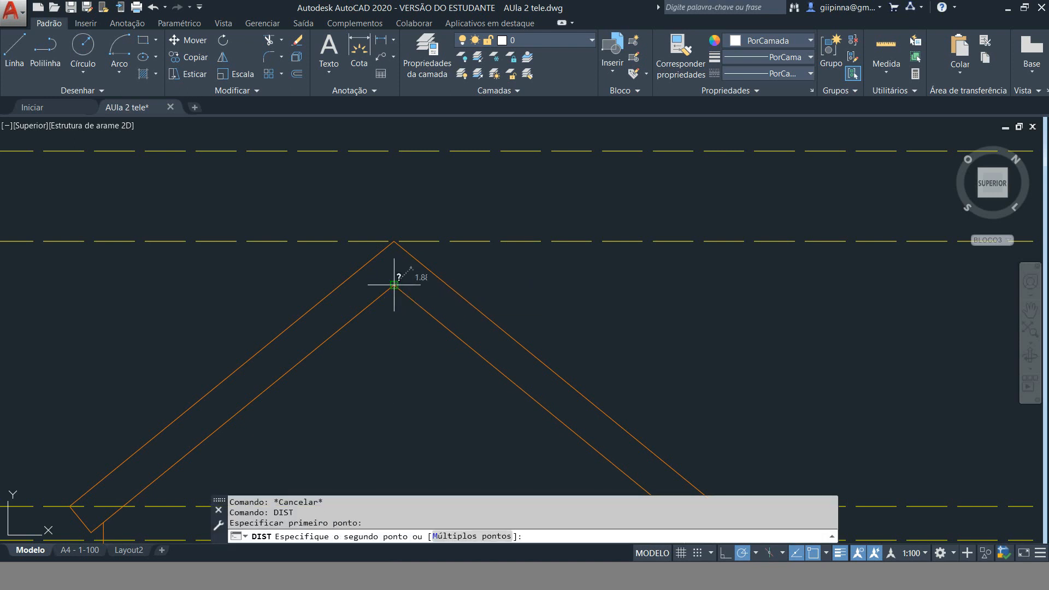
left_click(394, 241)
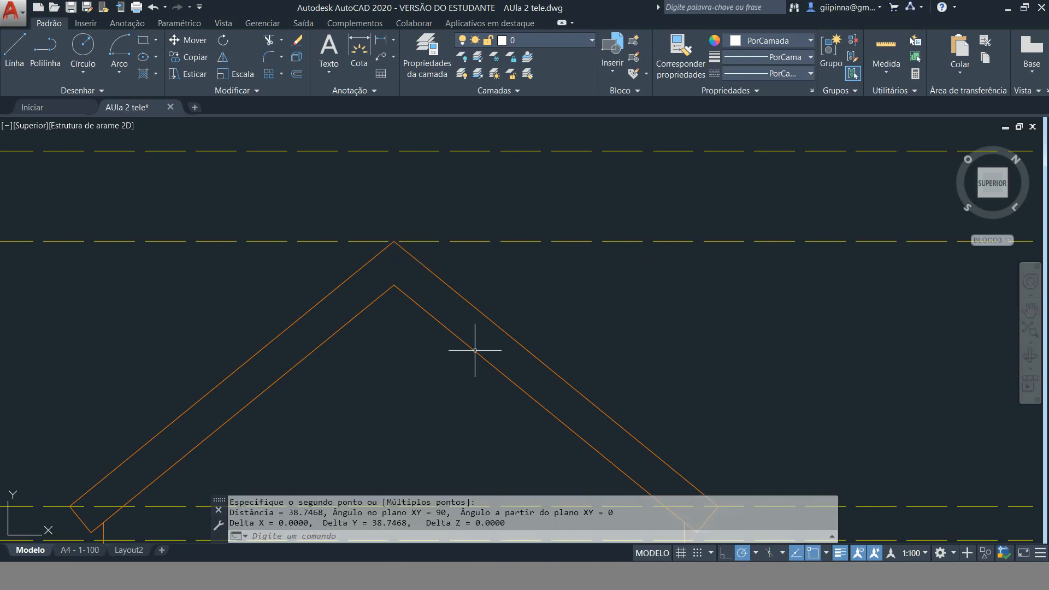
Project vertical construction lines (LINHAINF) from the rotated block's lowest roof corner, near ridge end and right corner down through the front elevation.
scroll(485, 316, "down", 8)
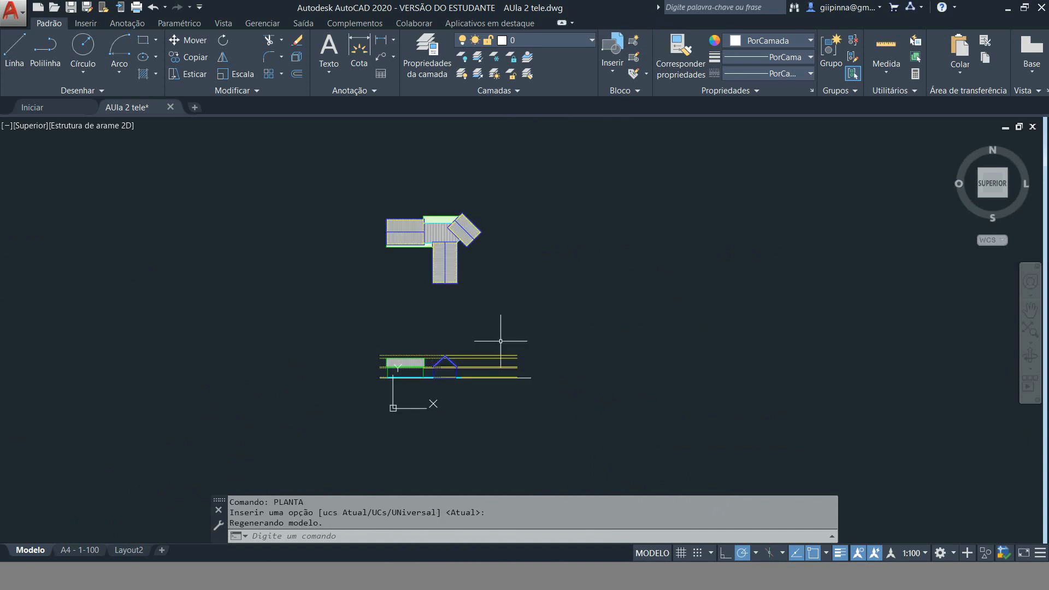
scroll(485, 300, "up", 2)
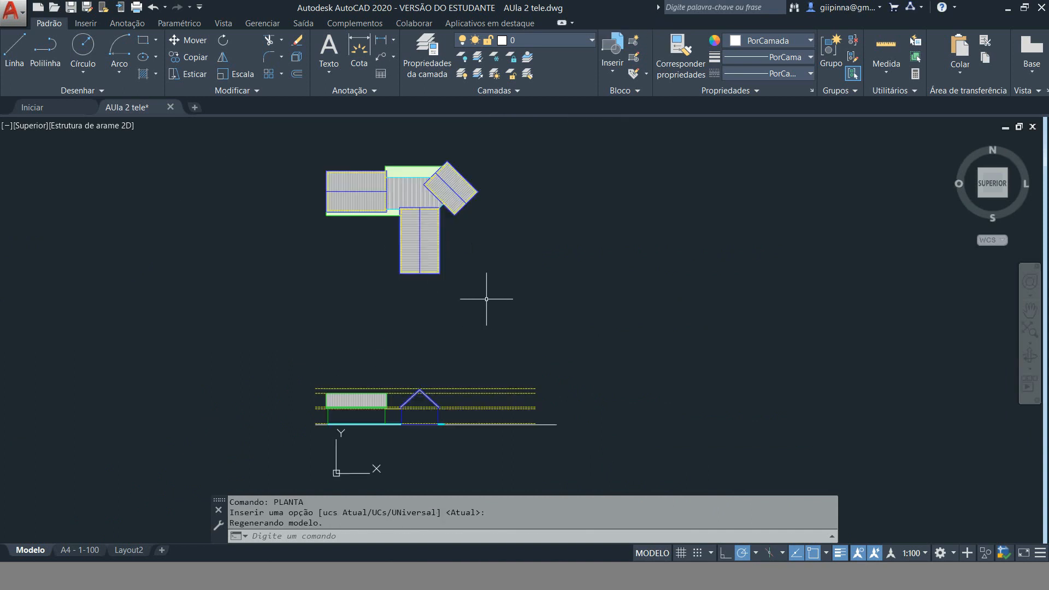
scroll(470, 193, "up", 8)
scroll(461, 211, "down", 2)
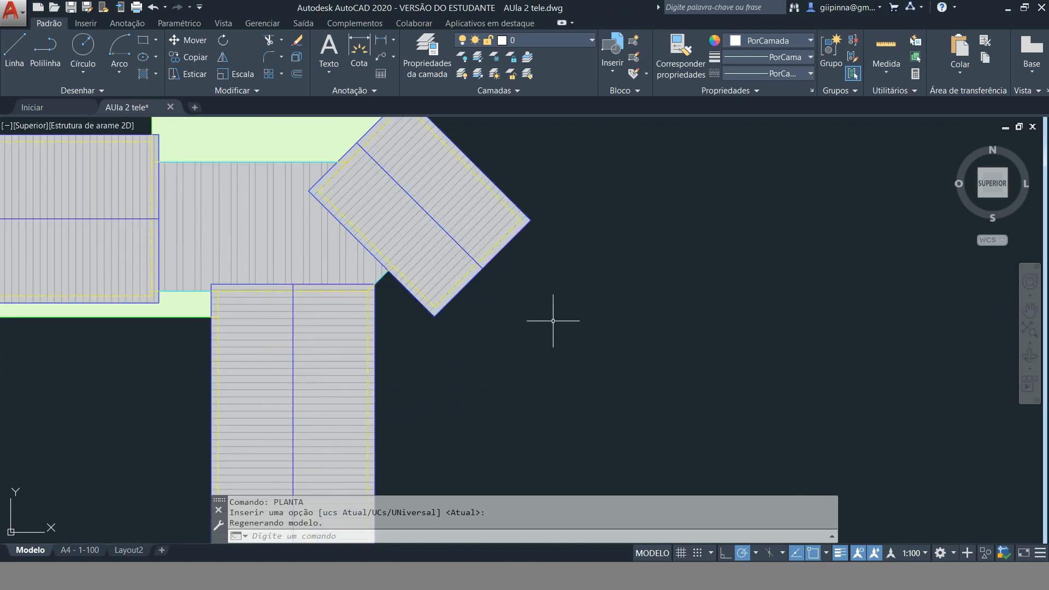
type("linhainf")
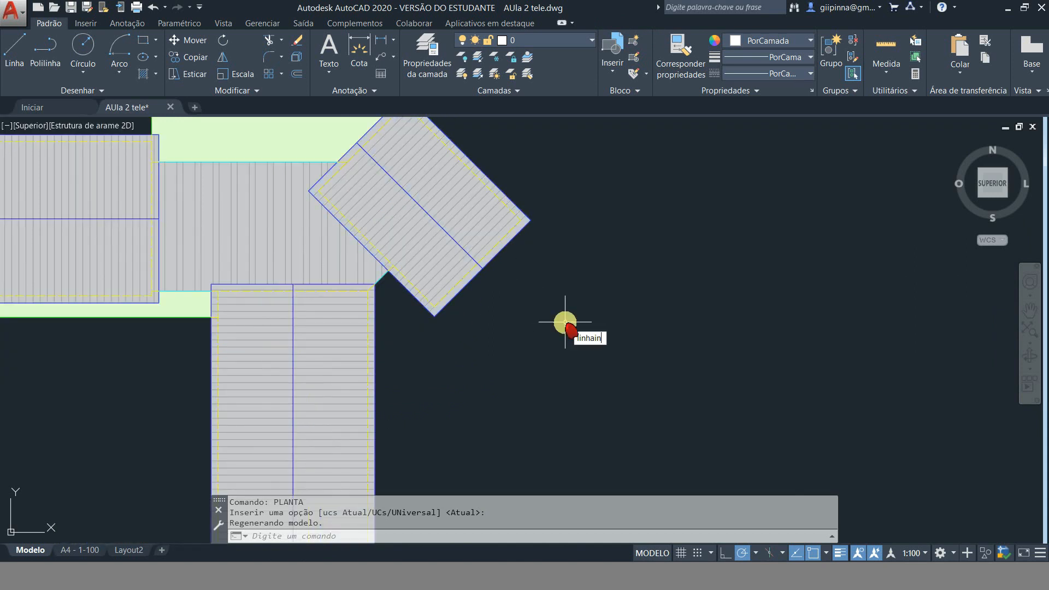
key("Return")
type("v")
key("Return")
scroll(431, 305, "up", 4)
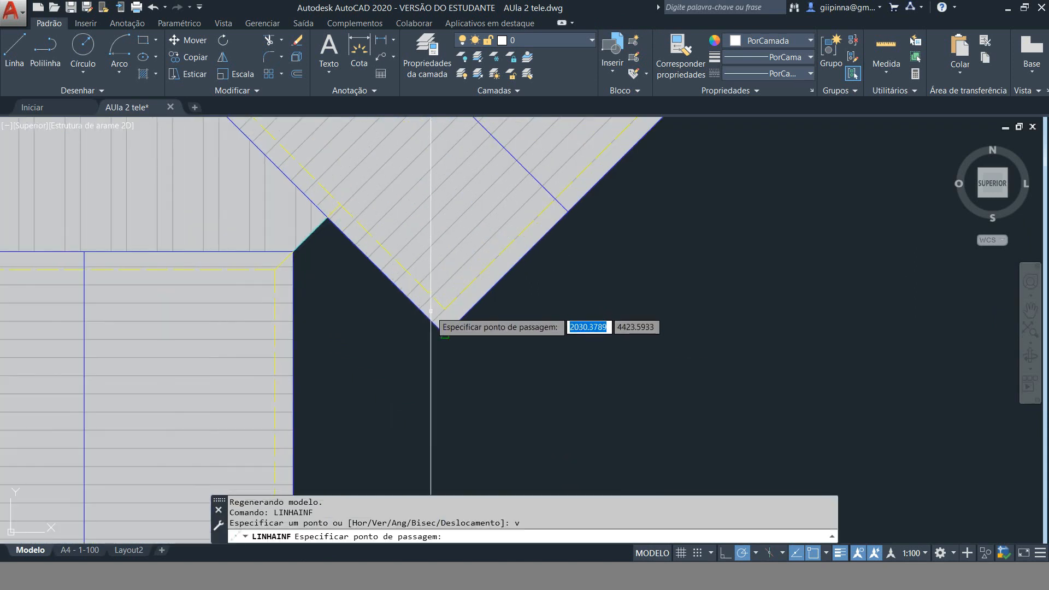
left_click(444, 333)
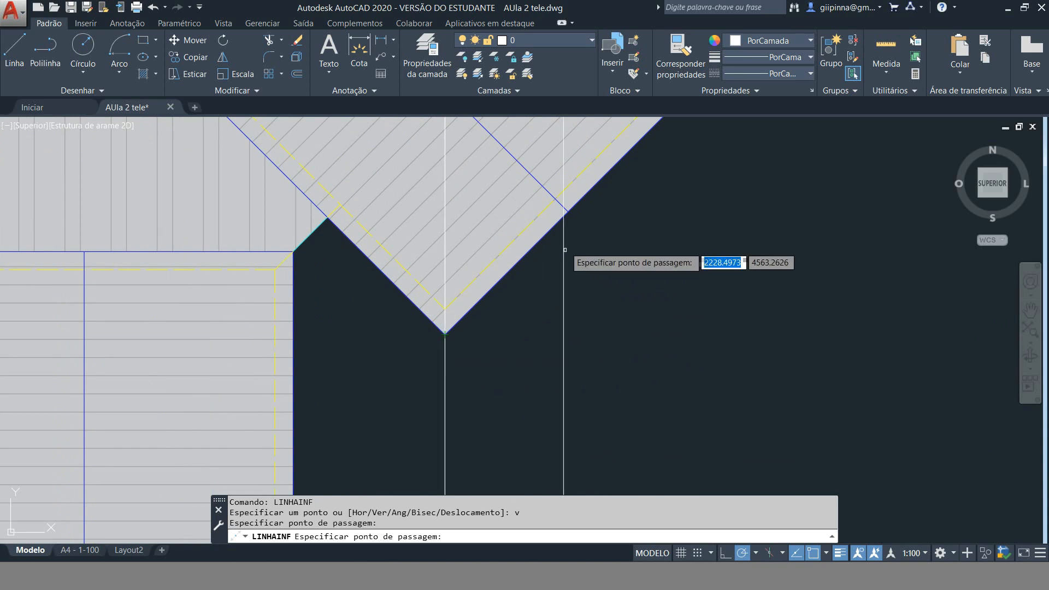
left_click(564, 216)
scroll(376, 415, "down", 2)
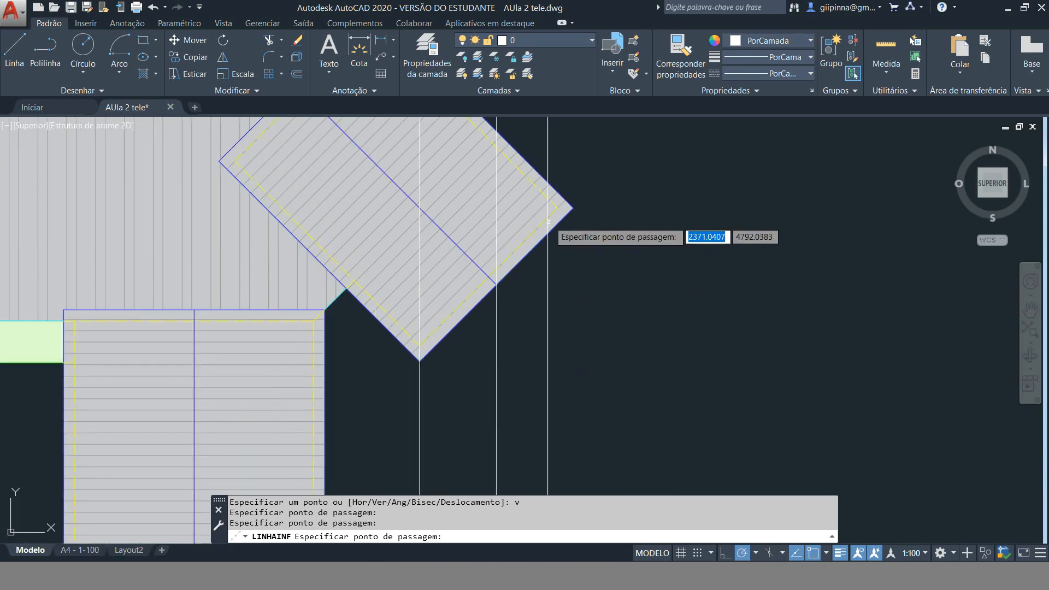
scroll(573, 211, "up", 5)
left_click(582, 205)
scroll(602, 202, "down", 3)
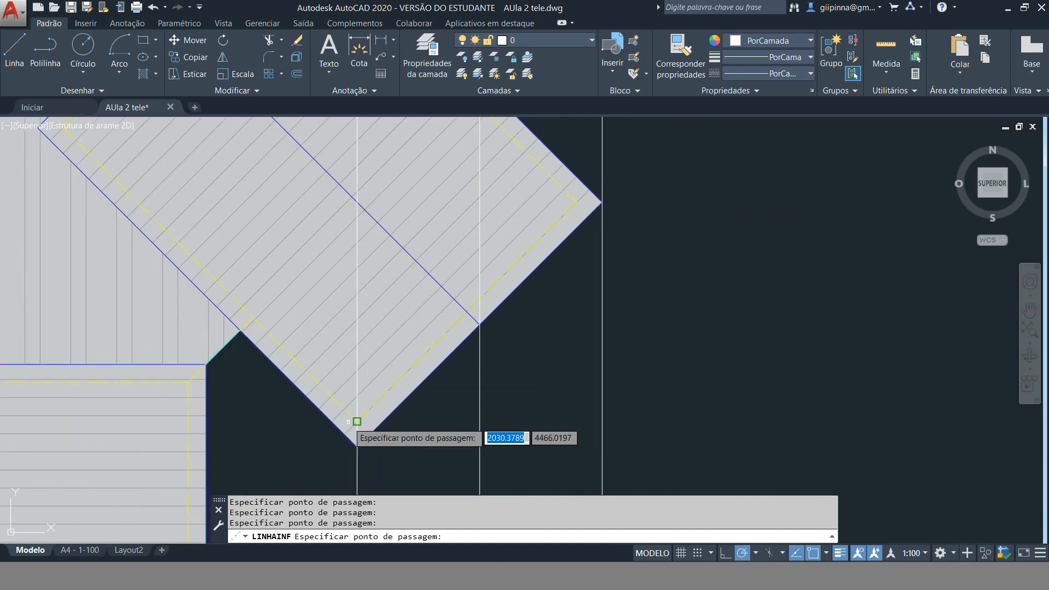
scroll(364, 245, "down", 5)
scroll(393, 222, "down", 2)
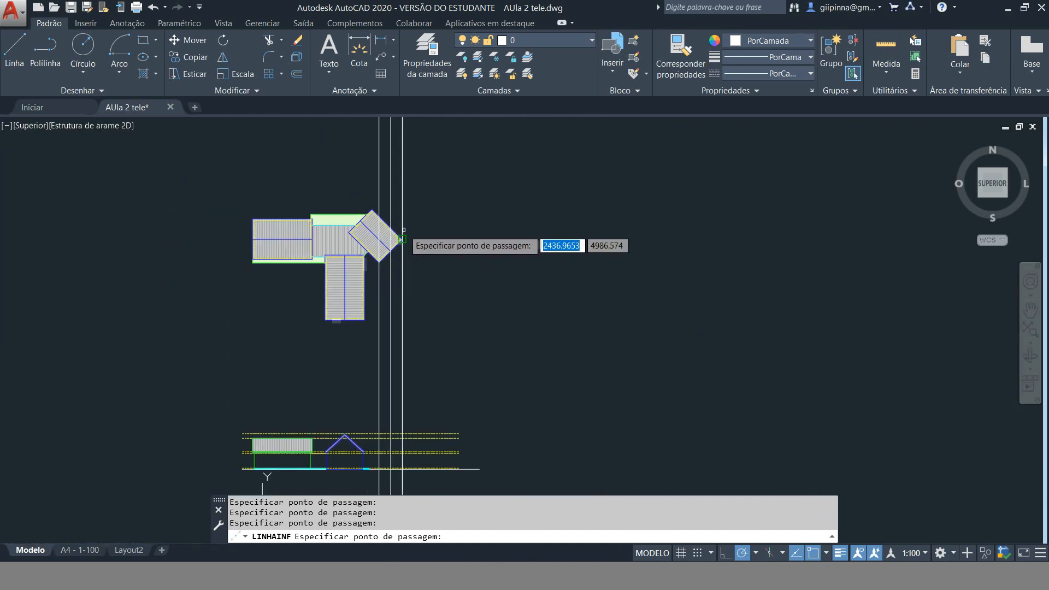
Make VISTA 4 the current layer and draw both outer roof slopes from the projected ridge point to the eave-height points on the outer construction lines.
scroll(394, 352, "up", 6)
left_click(546, 40)
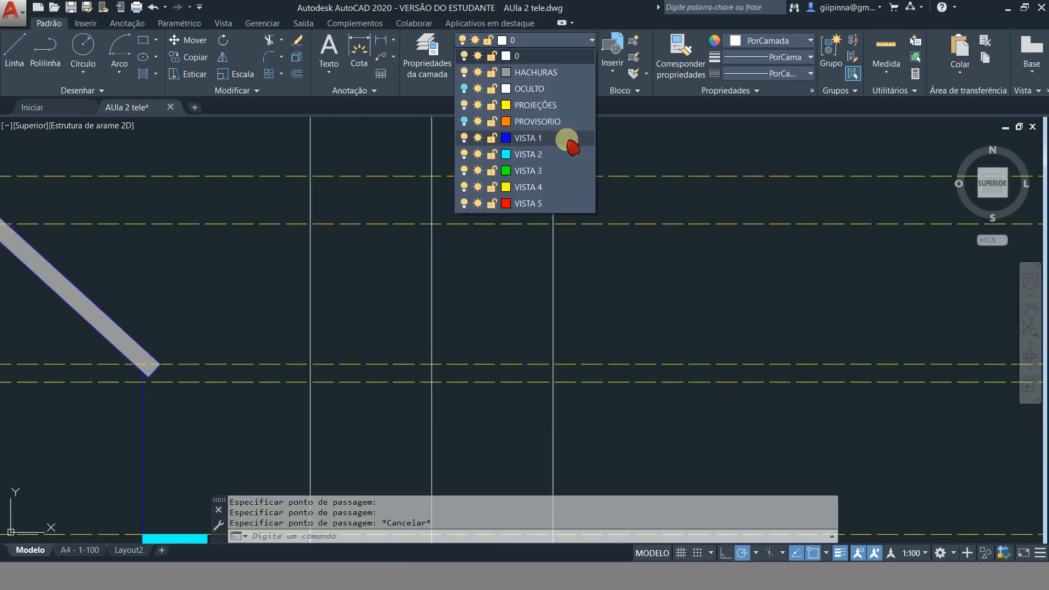
left_click(546, 187)
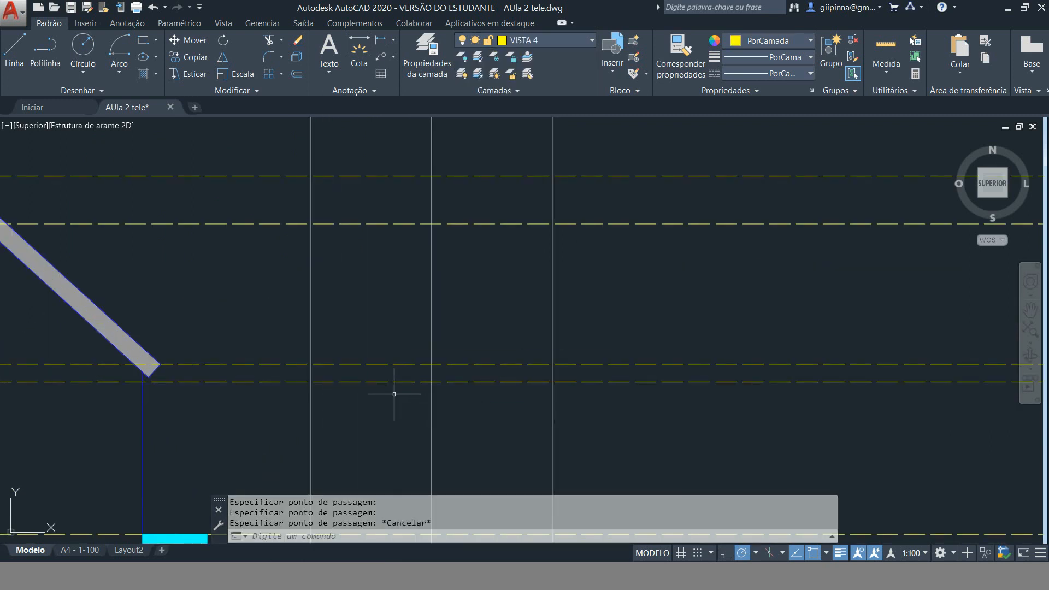
scroll(390, 386, "down", 2)
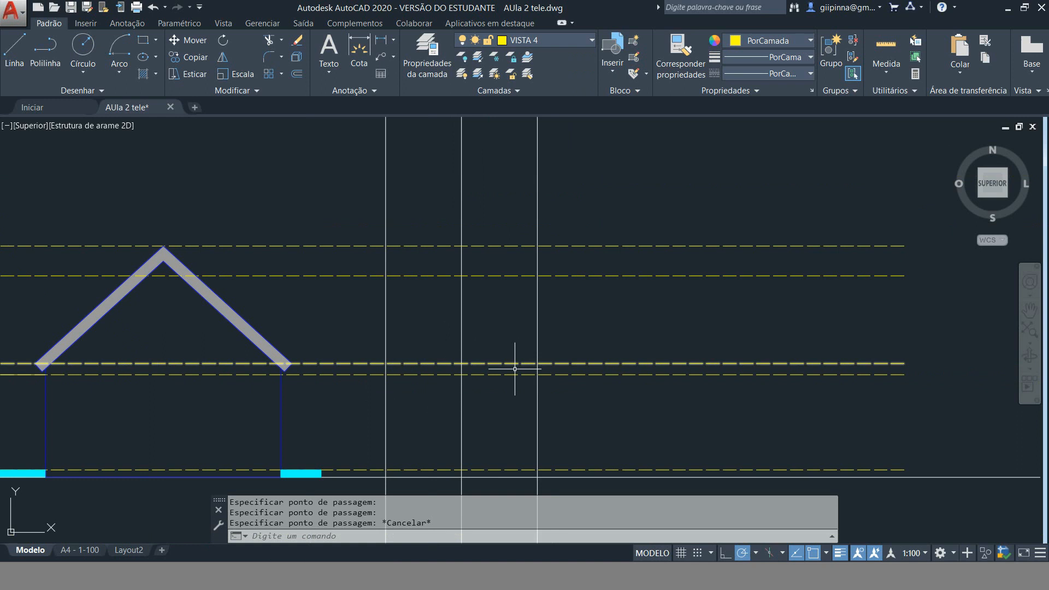
type("L")
key("Return")
left_click(462, 276)
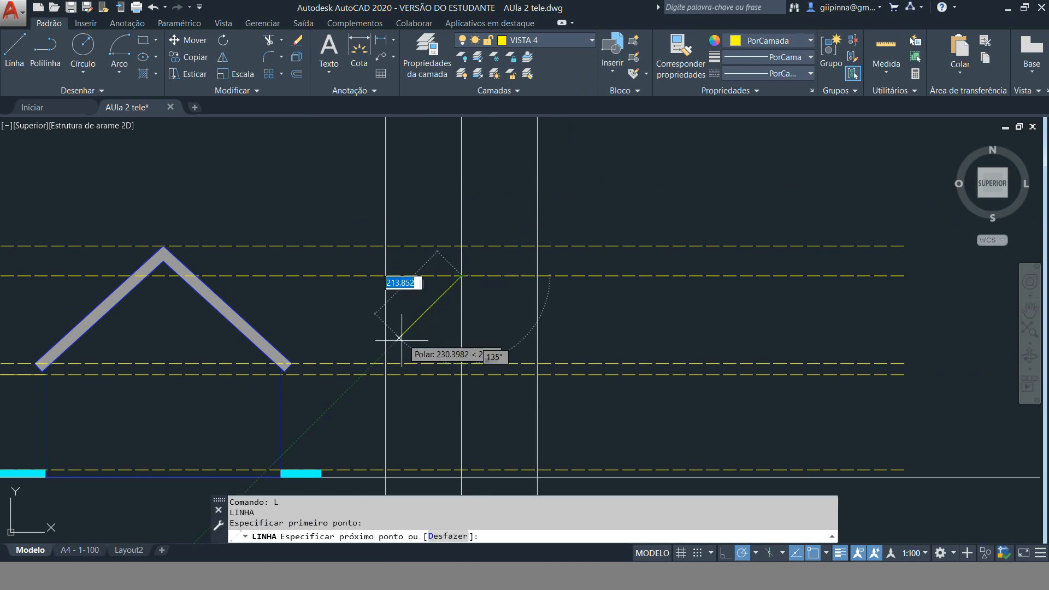
left_click(386, 362)
key("Escape")
key("Return")
left_click(461, 275)
left_click(536, 363)
key("Escape")
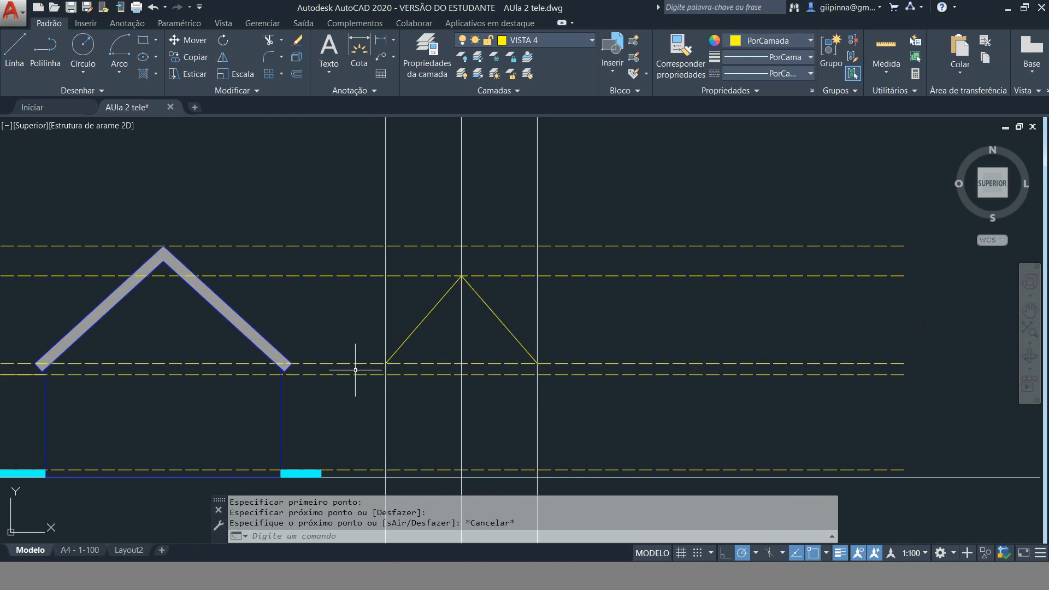
Erase the middle construction line and draw a 34.7468 vertical line downward from the new roof's ridge.
left_click(462, 277)
key("Delete")
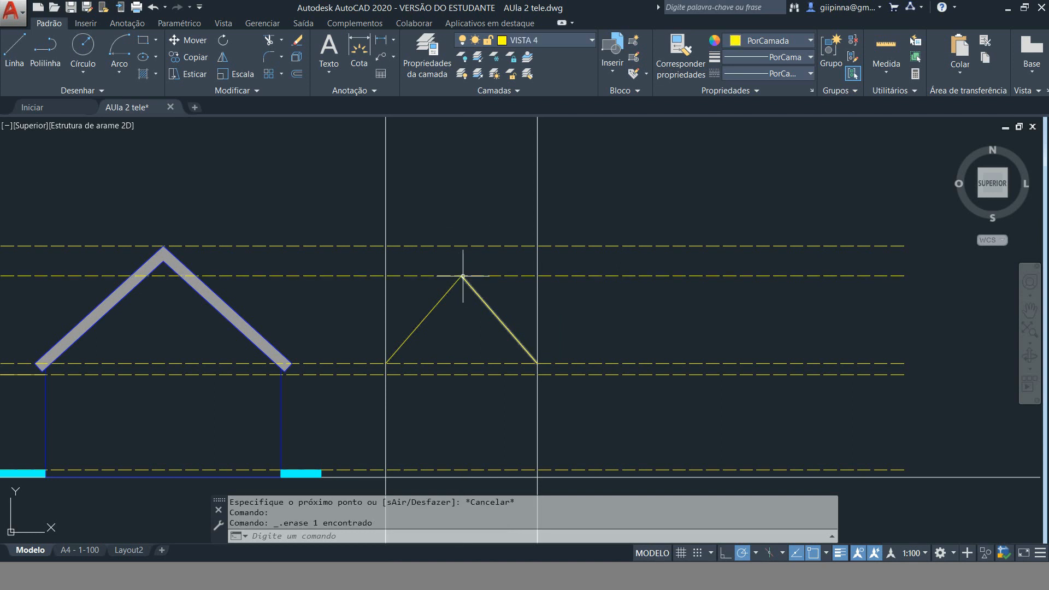
type("L")
key("Return")
left_click(462, 275)
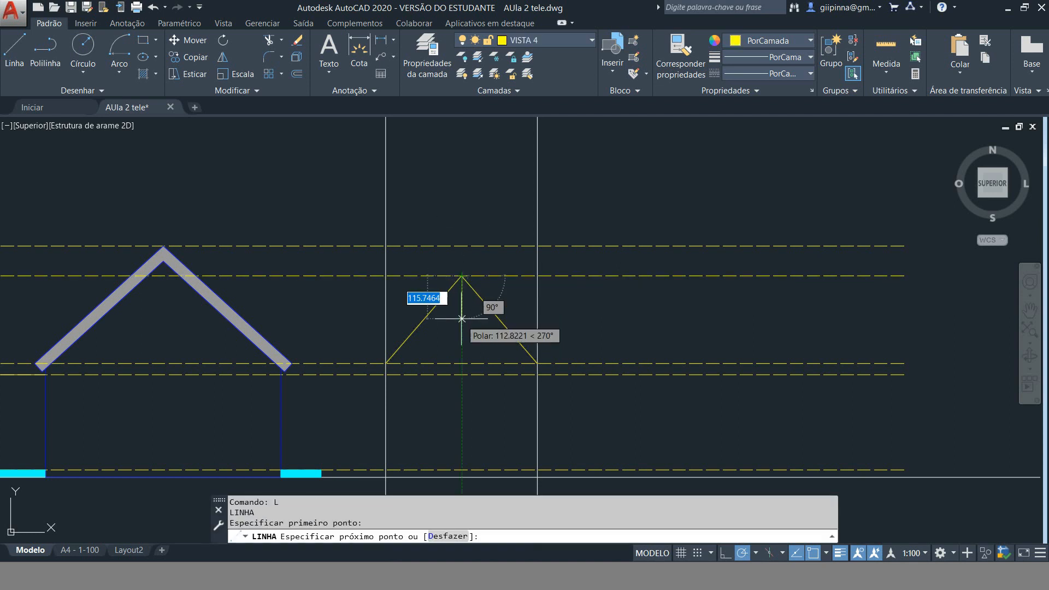
type("3")
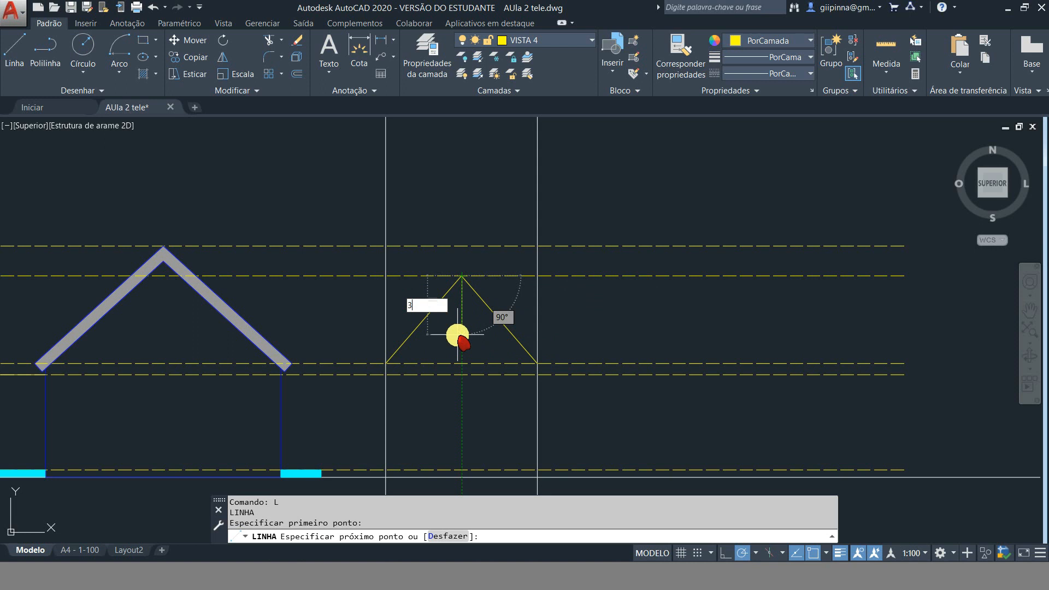
type("4.7468")
key("Return")
key("Escape")
scroll(460, 295, "up", 6)
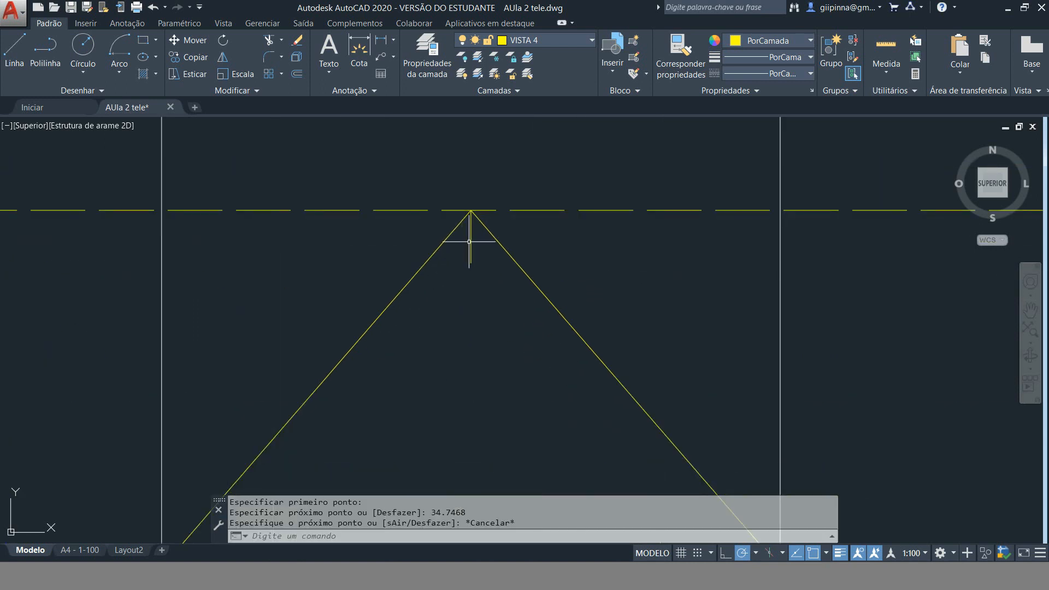
Turn on the PROVISORIO layer and examine the roof ridge in the auxiliary elevation beside the rotated block's plan.
scroll(478, 266, "down", 10)
scroll(447, 324, "up", 4)
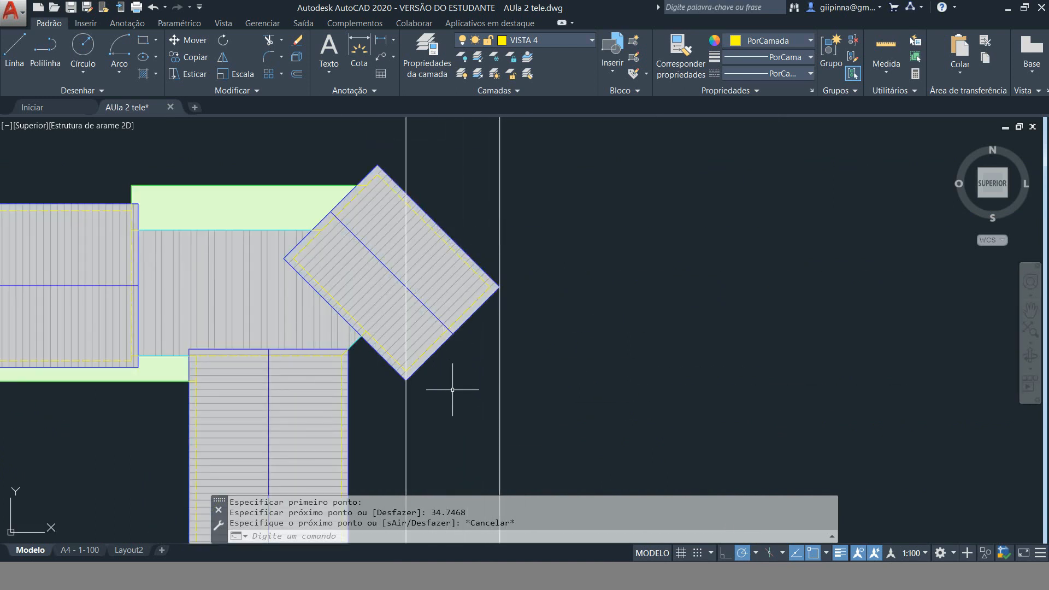
scroll(439, 264, "down", 8)
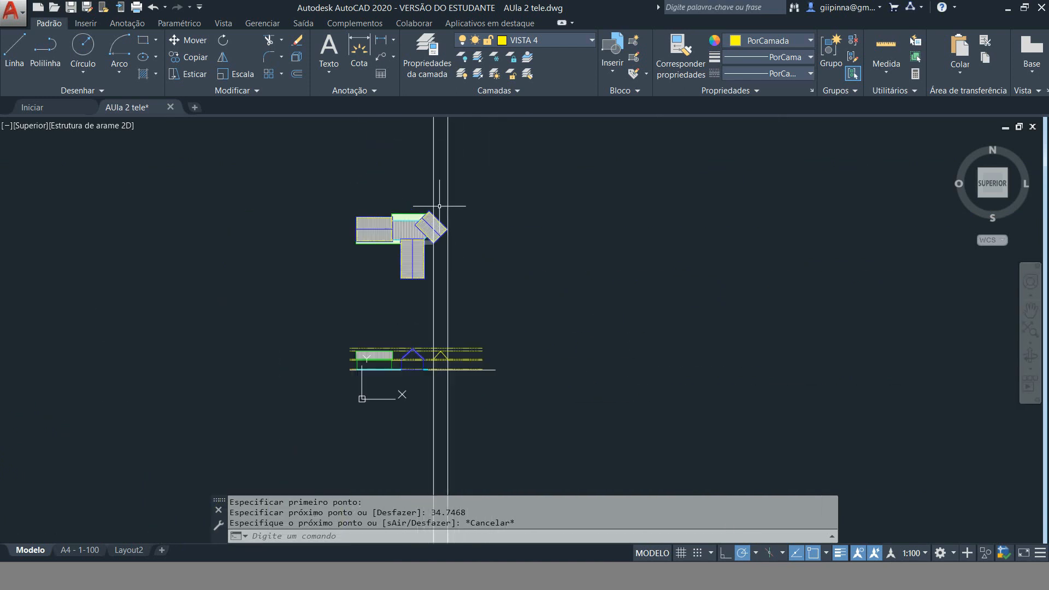
scroll(445, 359, "up", 6)
scroll(445, 359, "down", 4)
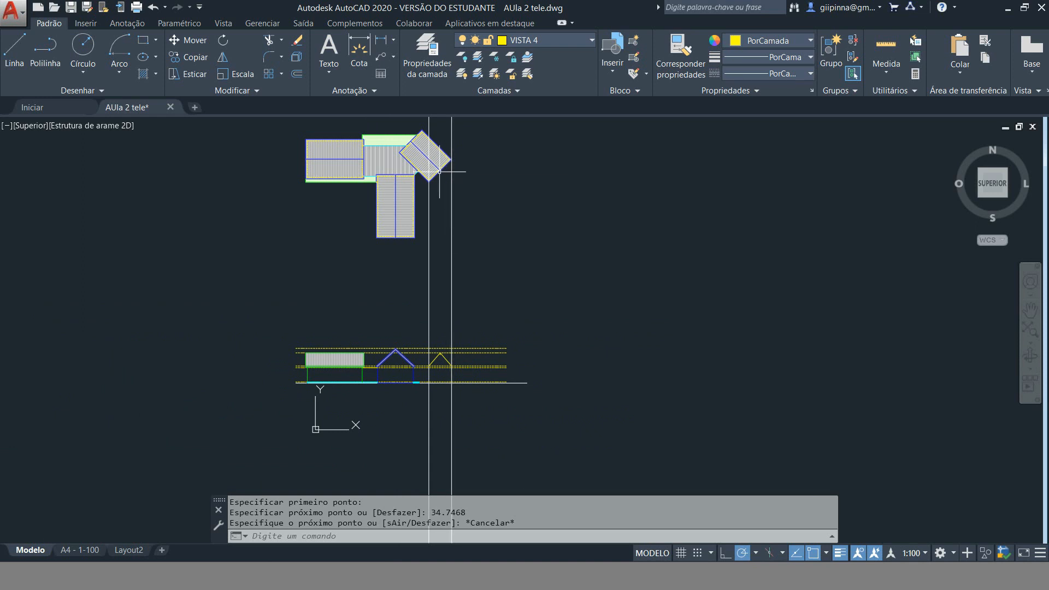
scroll(433, 361, "up", 10)
scroll(519, 285, "up", 2)
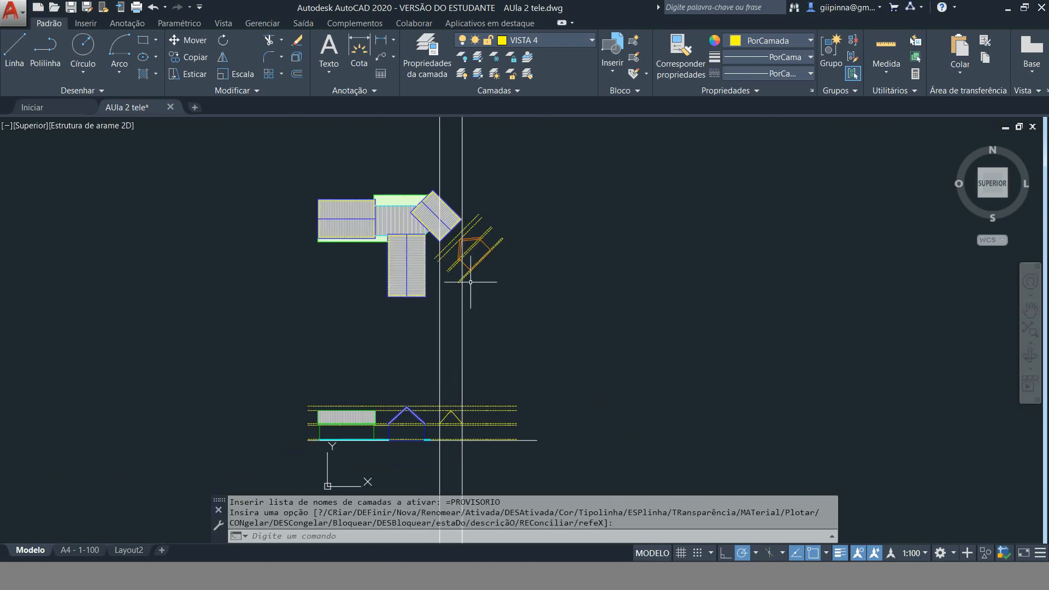
scroll(464, 229, "up", 6)
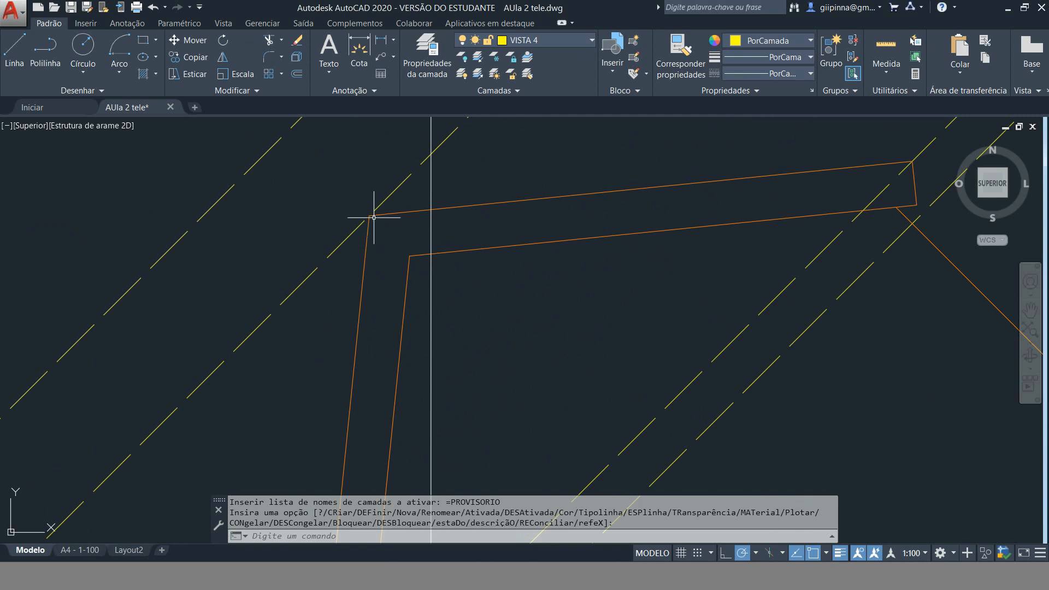
scroll(373, 218, "down", 6)
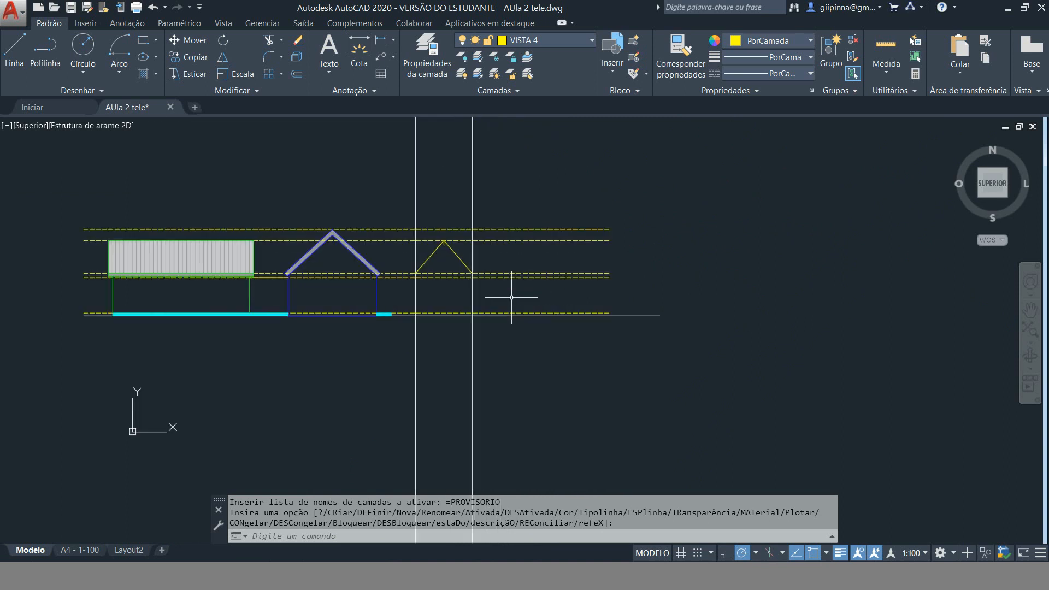
Copy the right outer slope line from the ridge point to the lower end of the short vertical line.
scroll(346, 206, "up", 5)
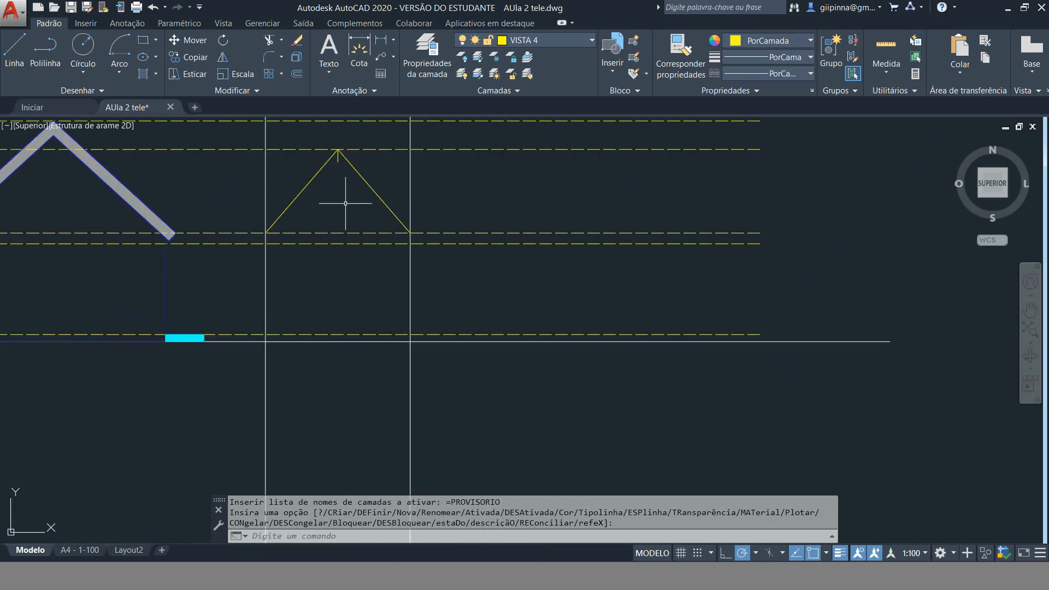
scroll(344, 154, "up", 2)
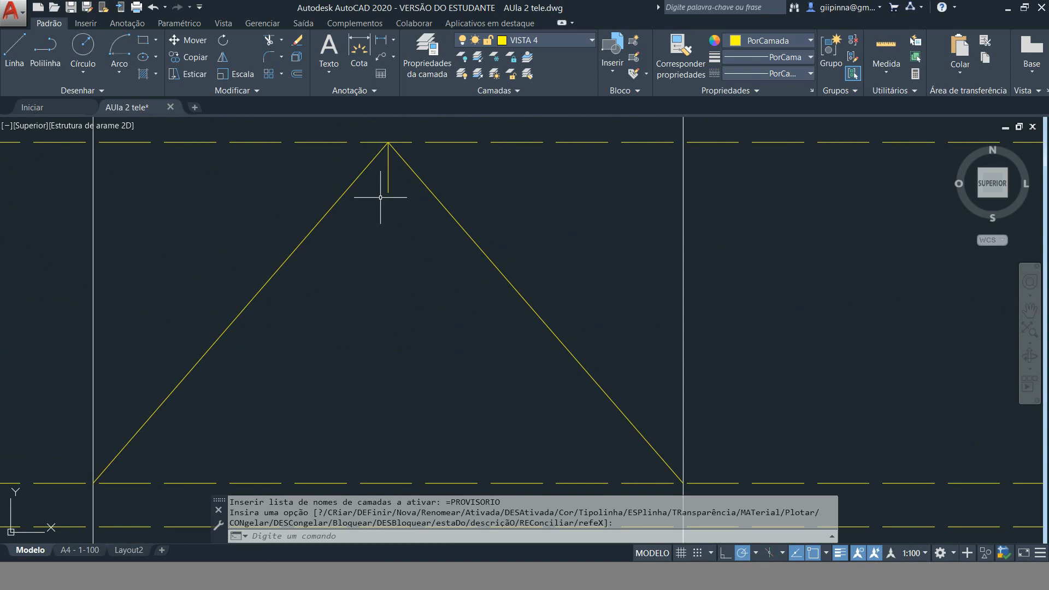
scroll(447, 229, "down", 2)
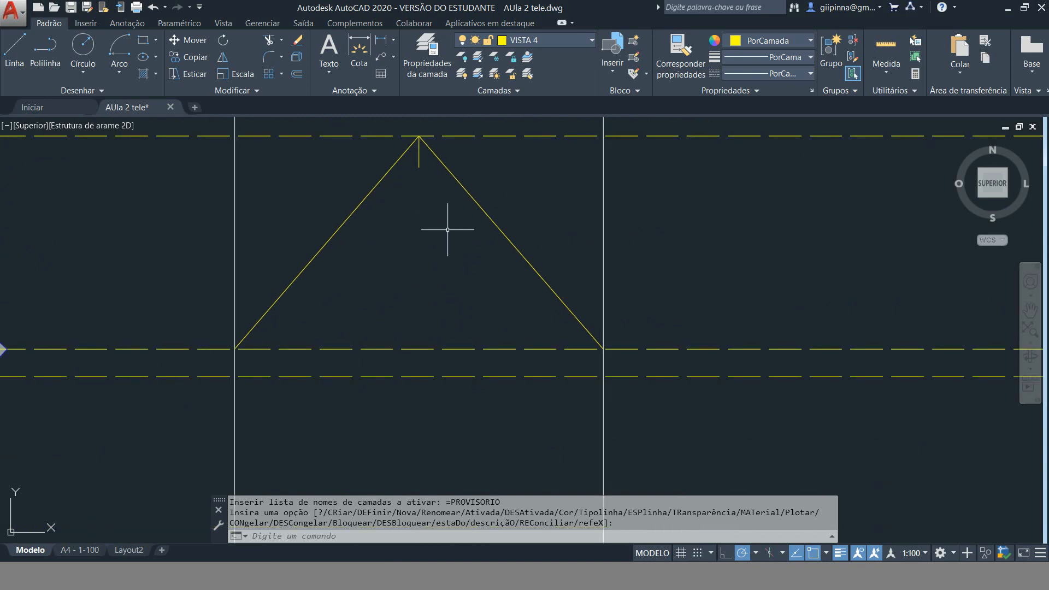
type("co")
key("Return")
left_click(473, 199)
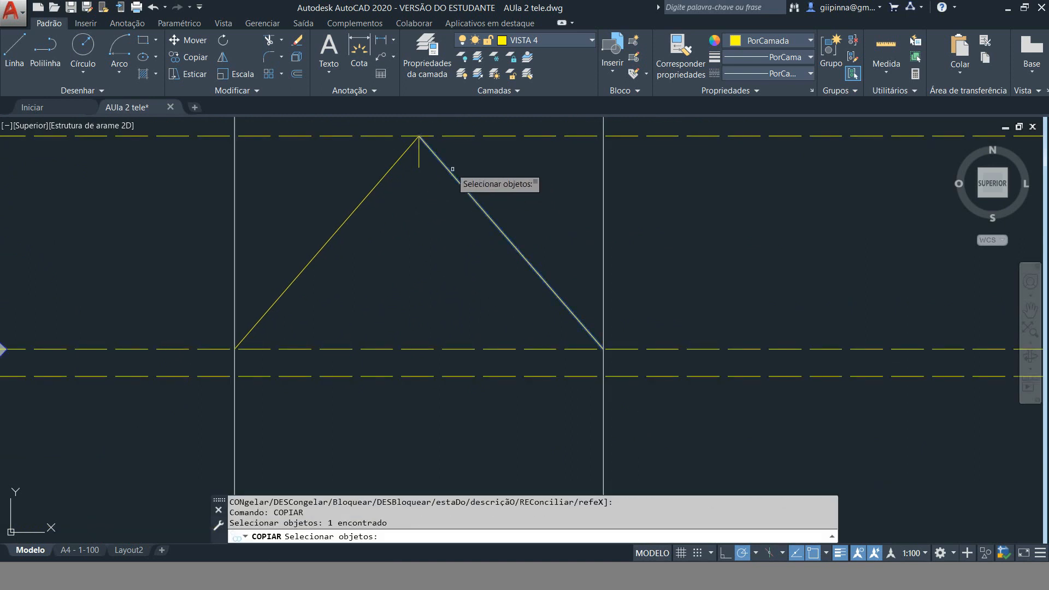
key("Return")
left_click(422, 139)
left_click(419, 167)
key("Escape")
Undo the last line, trim and erase operations on the new roof.
scroll(410, 166, "up", 7)
key("ctrl+z")
key("ctrl+z")
key("ctrl+z")
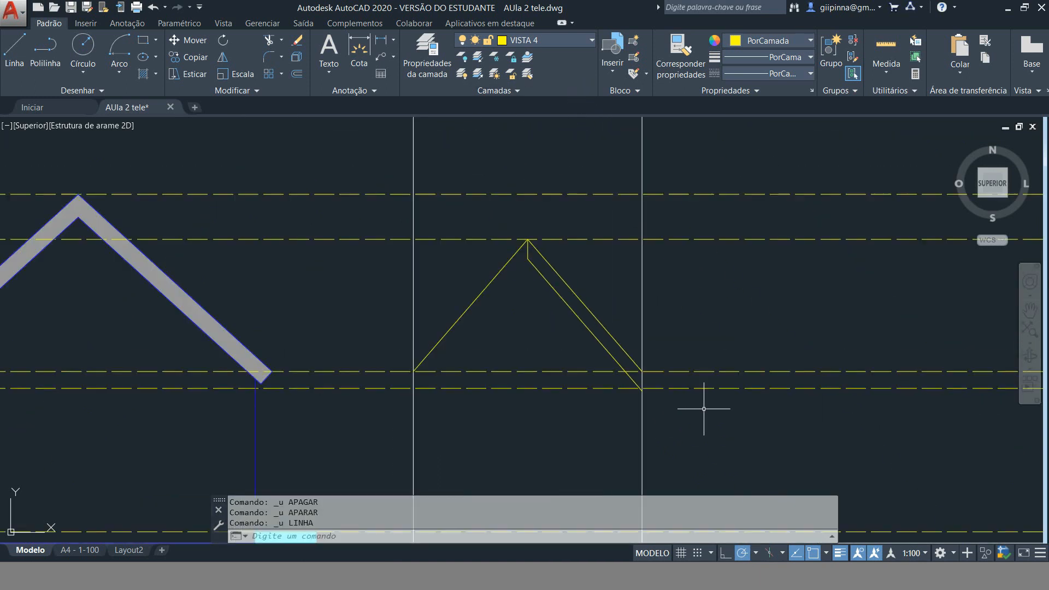
left_click(700, 409)
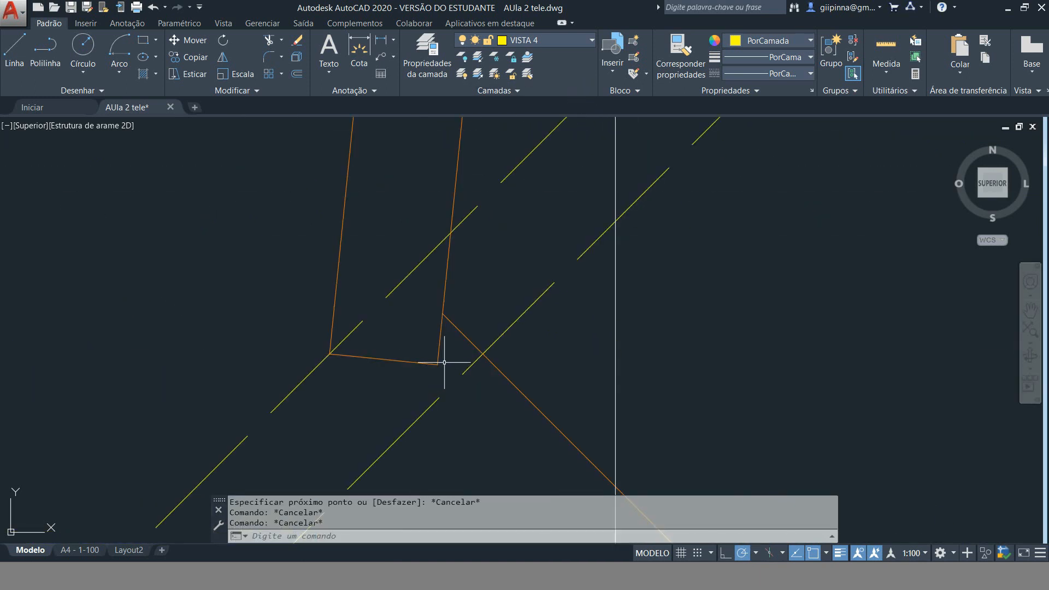
Measure with DIST the perpendicular distance from the auxiliary roof's inner eave corner to the dashed eave-height line.
type("dist")
key("Return")
left_click(437, 364)
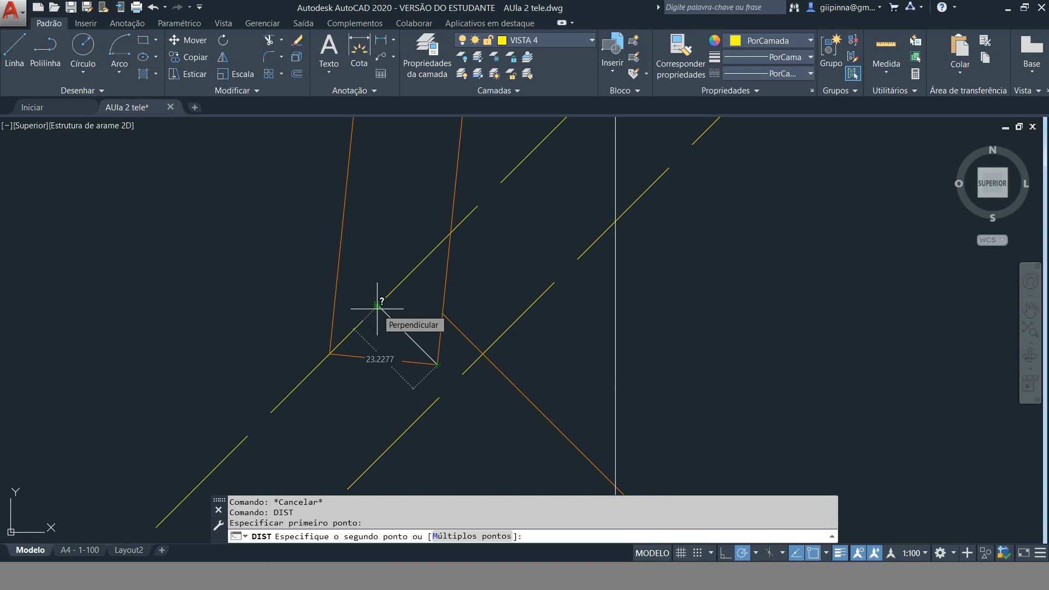
left_click(377, 309)
scroll(350, 210, "down", 6)
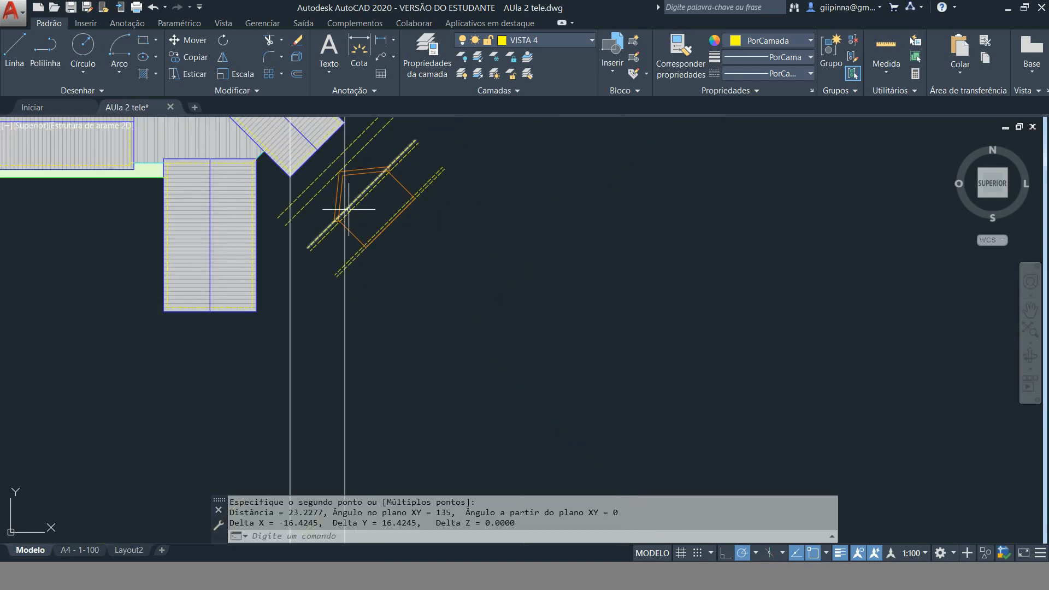
Offset the dashed eave-height line downward by 23.2277 in the front elevation.
scroll(386, 213, "up", 8)
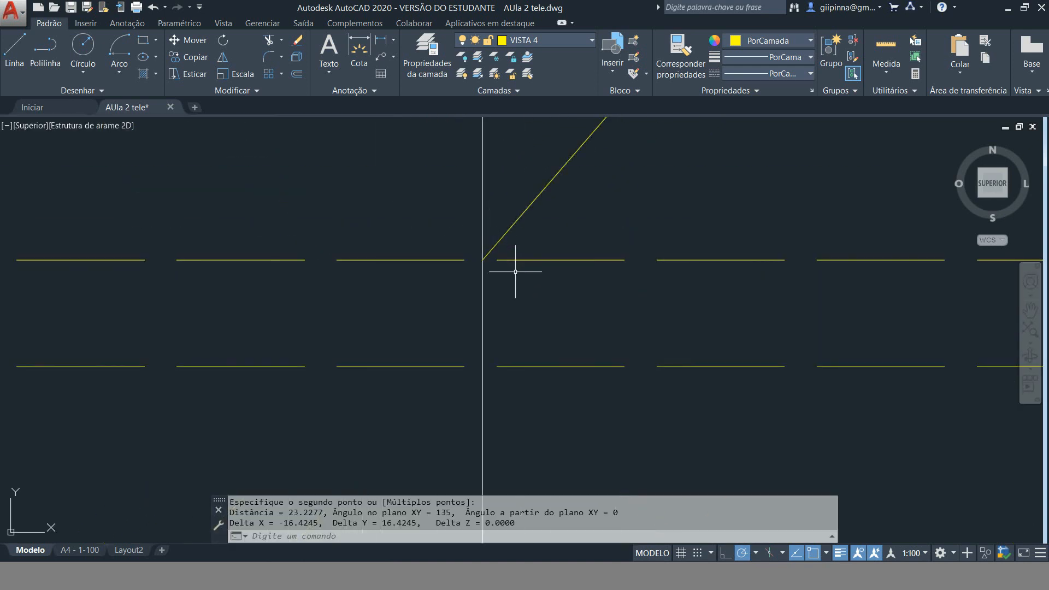
scroll(367, 362, "down", 8)
scroll(641, 365, "up", 8)
left_click(539, 286)
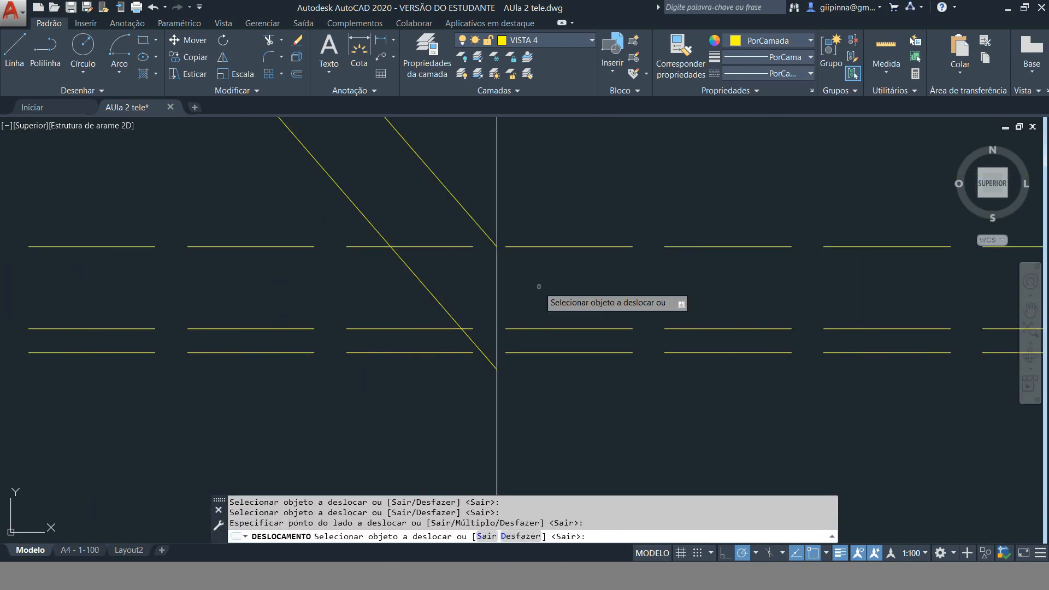
key("Return")
Close the right eave with a line from the outer slope's end to the inner slope's intersection with the offset dashed line.
type("l")
key("Return")
left_click(496, 247)
left_click(462, 327)
key("Return")
Erase the original inner right slope line that overshoots the new eave corner.
left_click(475, 346)
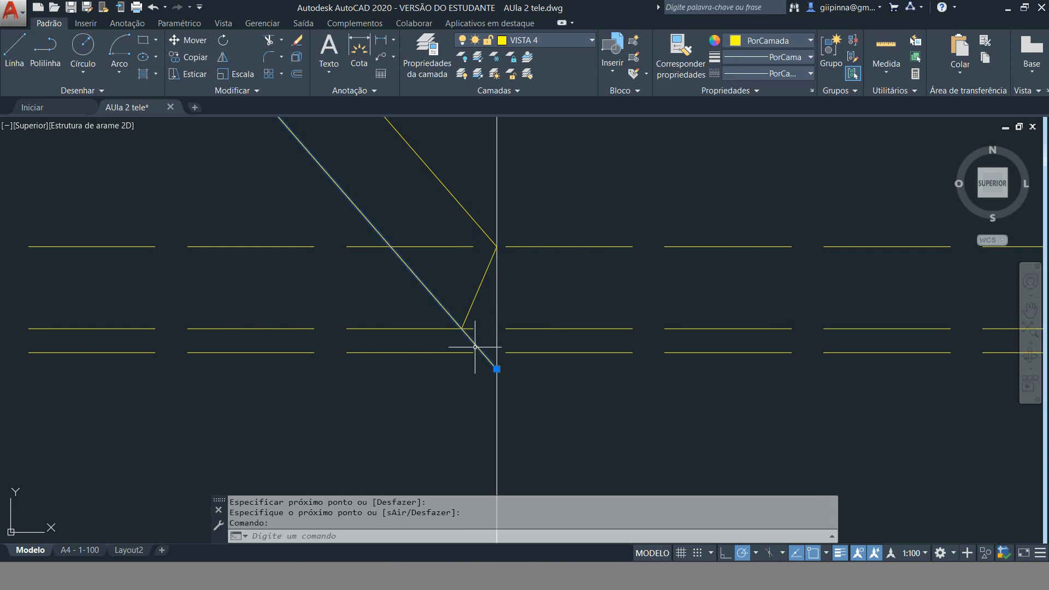
key("Delete")
scroll(614, 304, "down", 5)
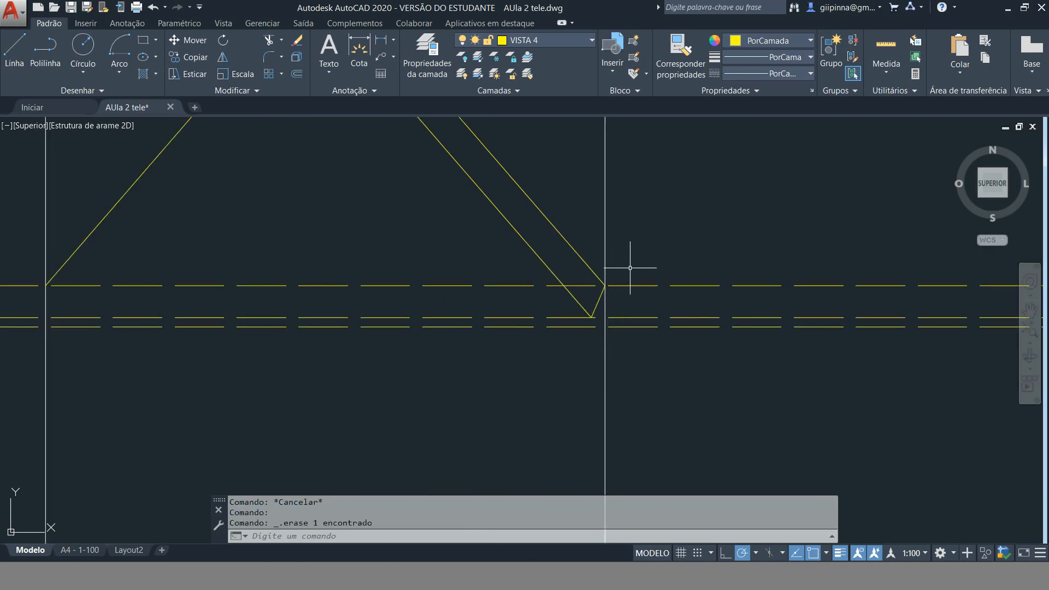
scroll(731, 392, "down", 2)
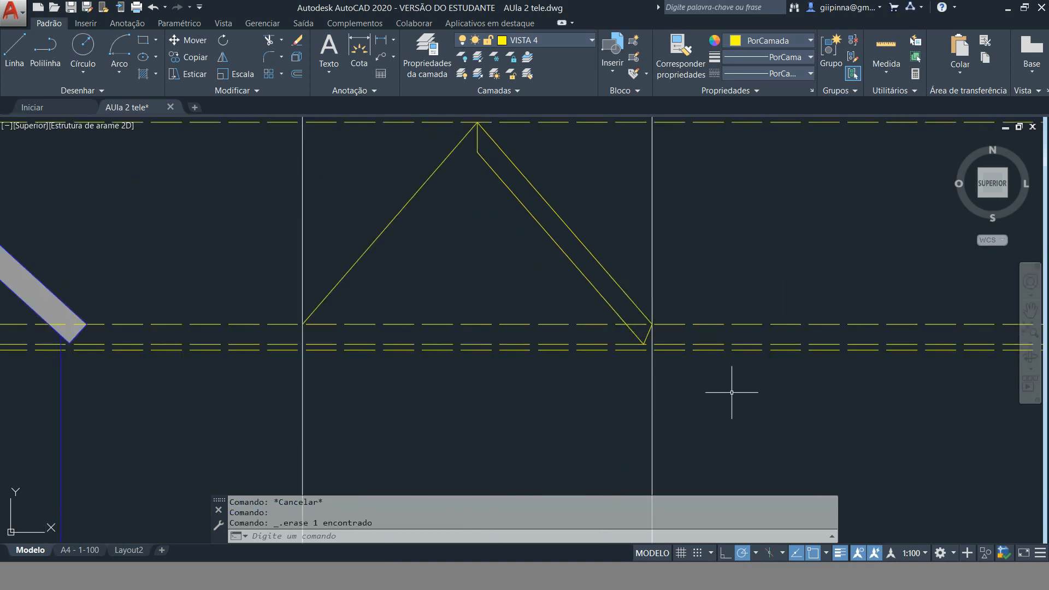
type("r")
left_click(522, 423)
key("Escape")
key("Escape")
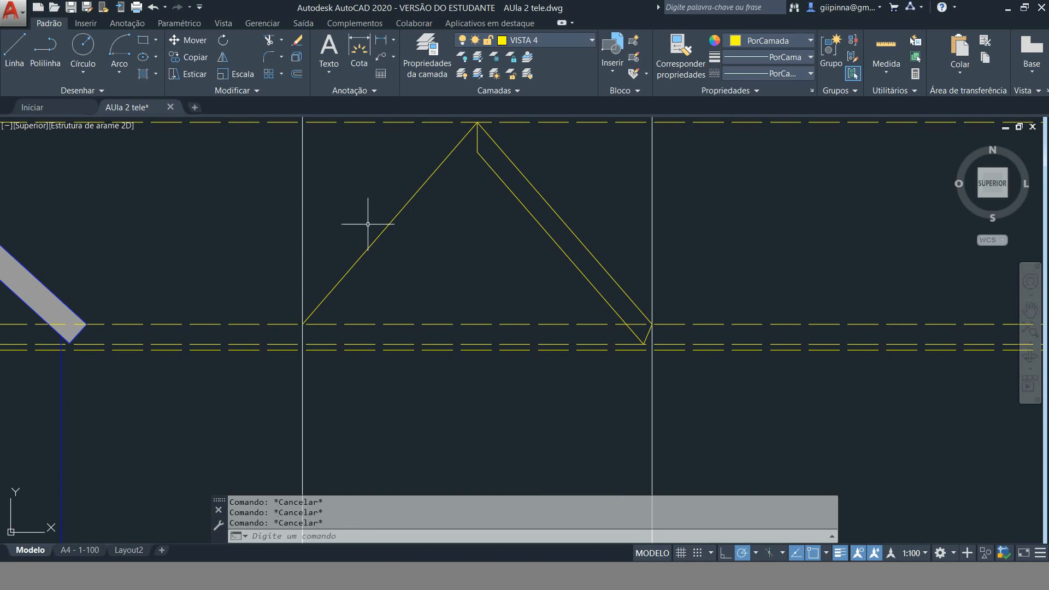
left_click(506, 294)
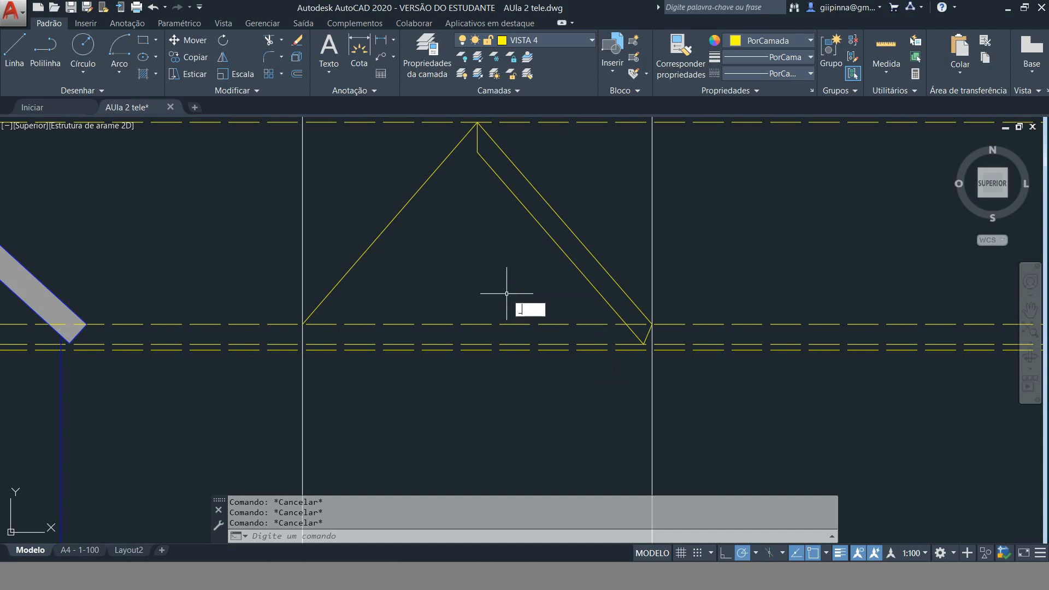
key("Escape")
key("Escape")
key("Escape")
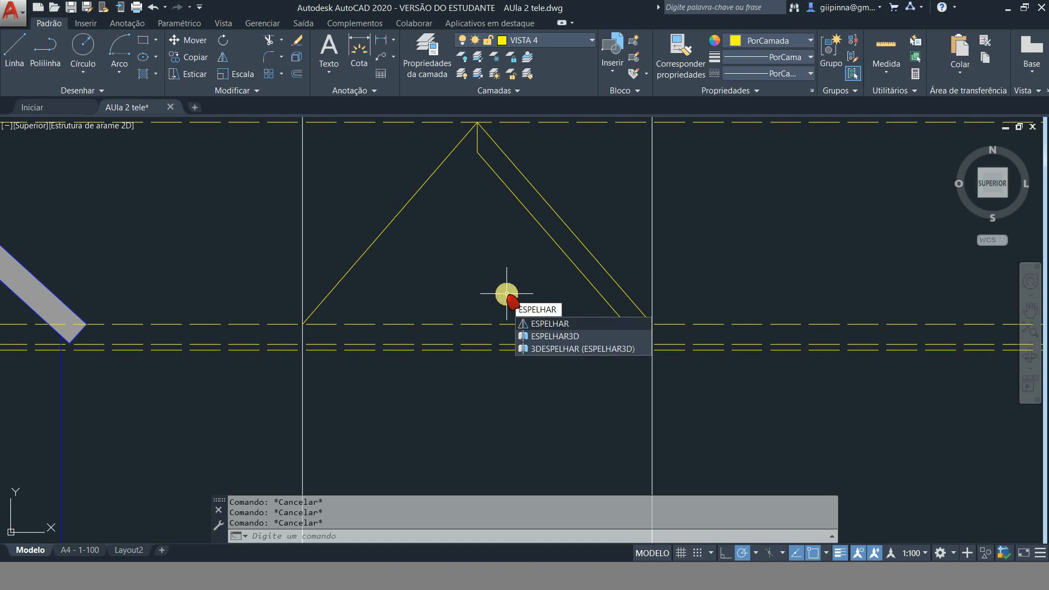
Mirror the inner right slope and its eave closing line about the vertical axis through the ridge, keeping the originals.
key("Return")
left_click(516, 196)
left_click(648, 333)
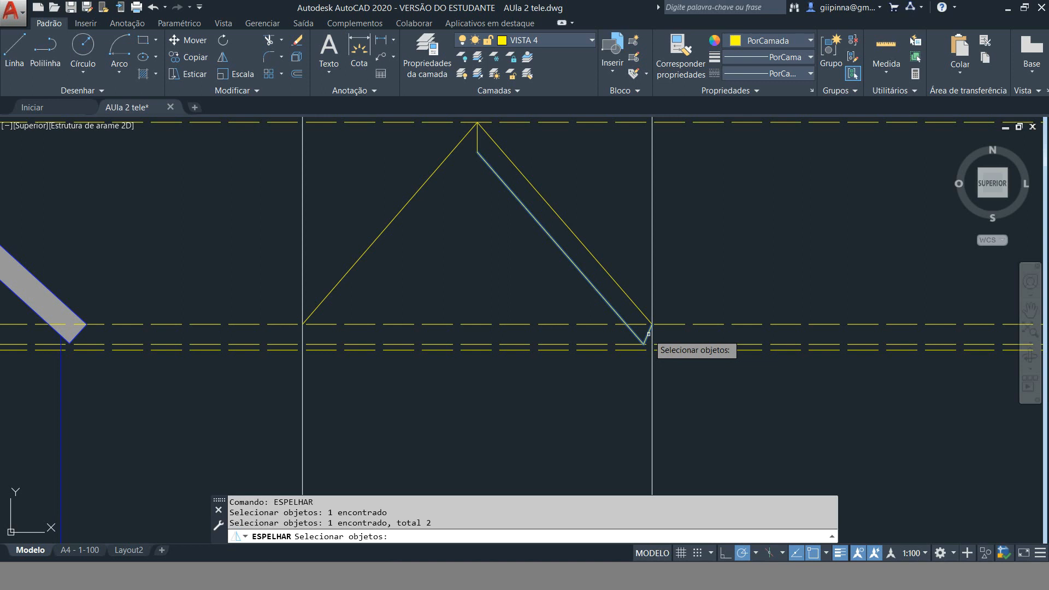
key("Return")
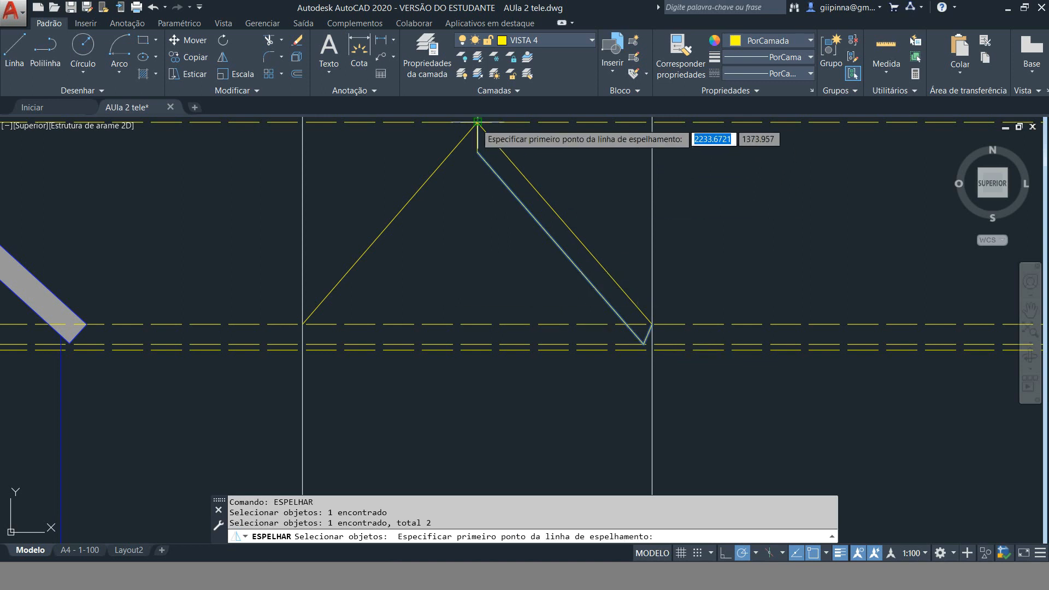
left_click(477, 120)
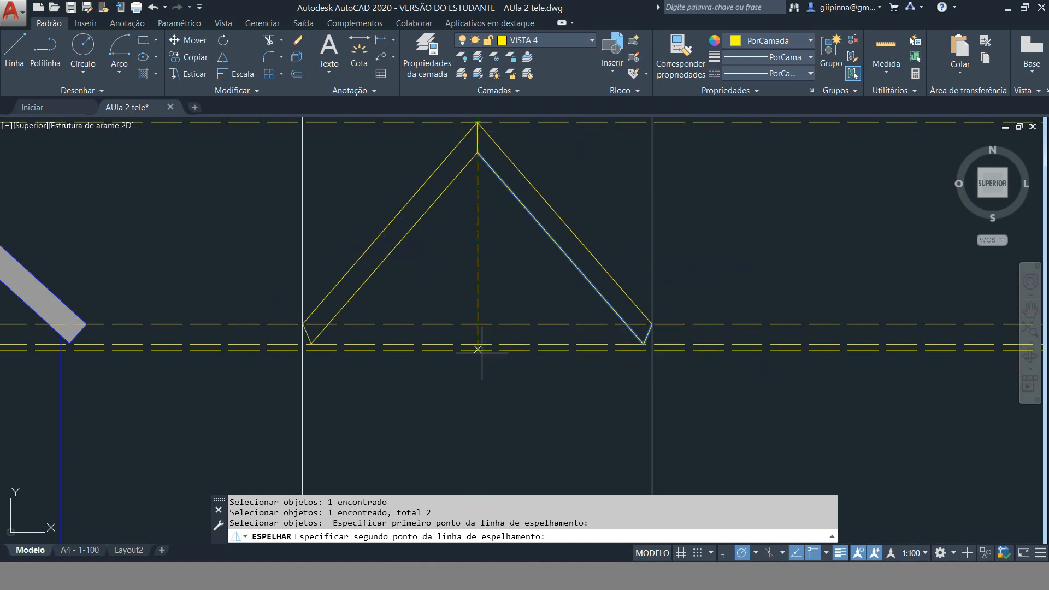
left_click(477, 402)
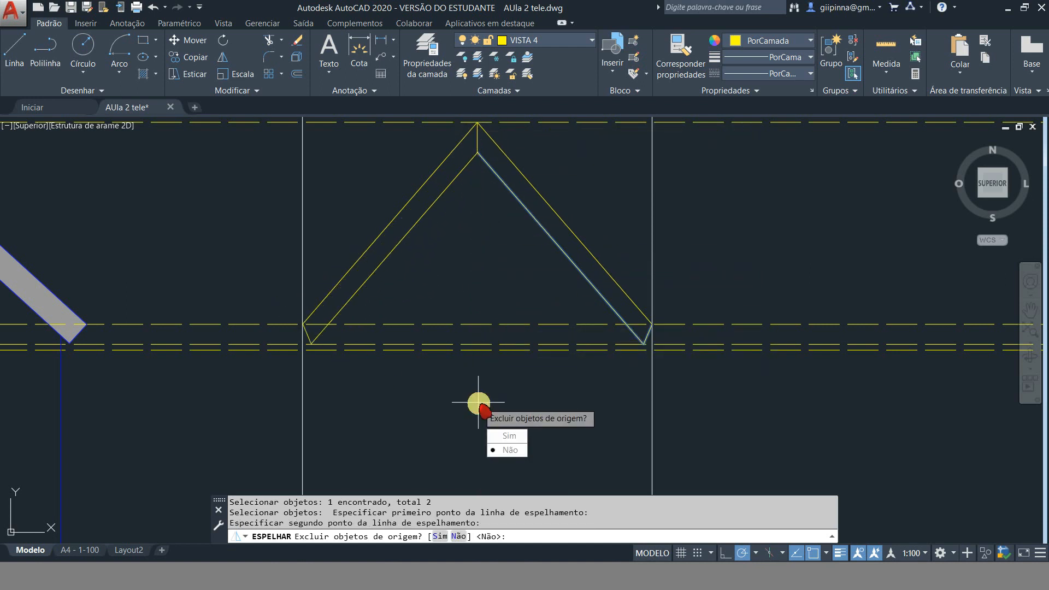
left_click(512, 435)
left_click(511, 450)
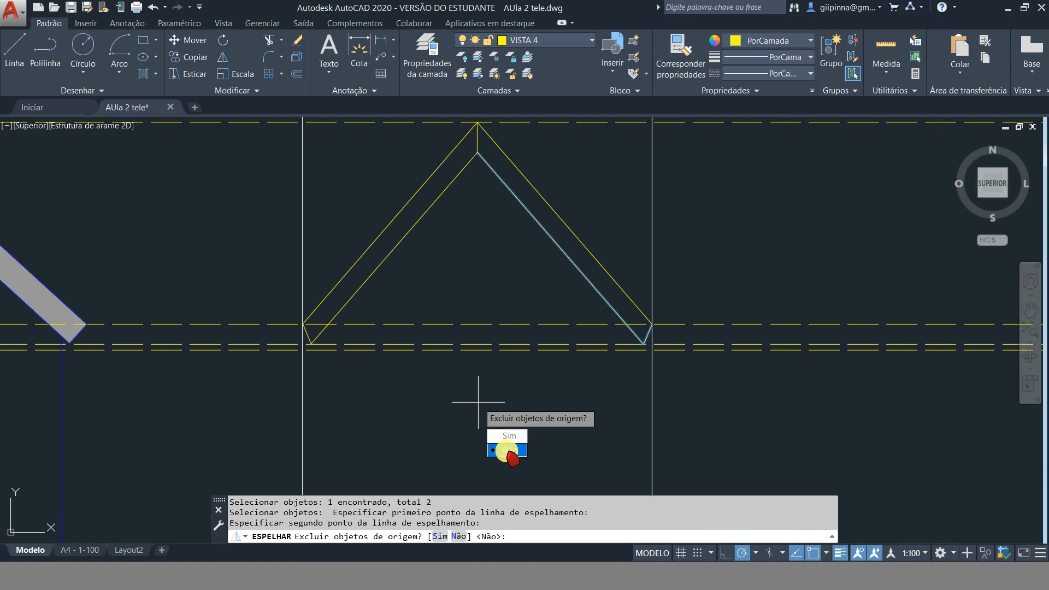
left_click(378, 268)
key("Escape")
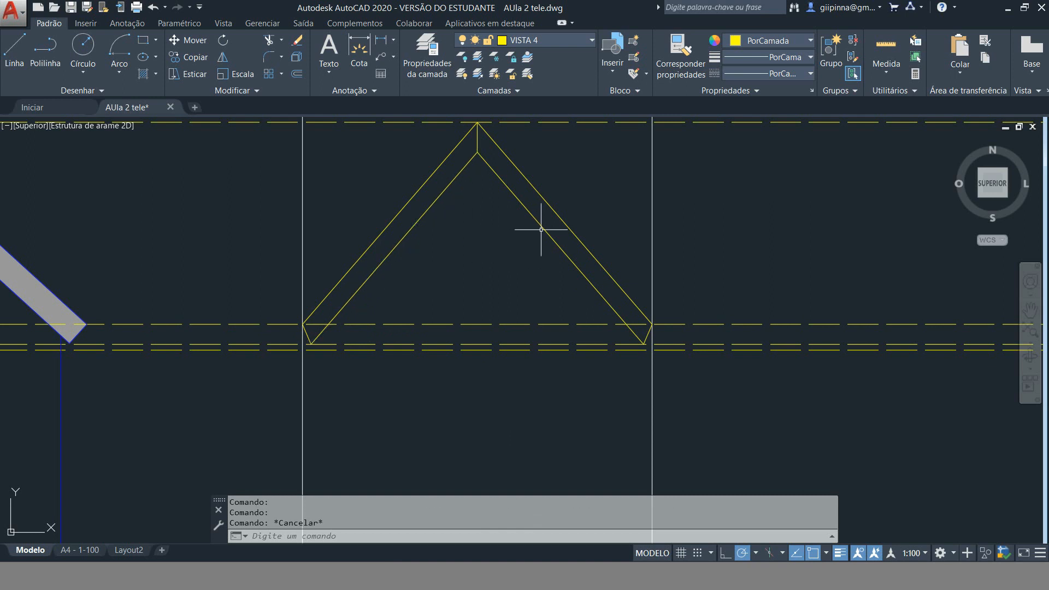
Erase the dashed line offset for the inner eave corners and the short vertical thickness line at the ridge.
left_click(438, 344)
key("Delete")
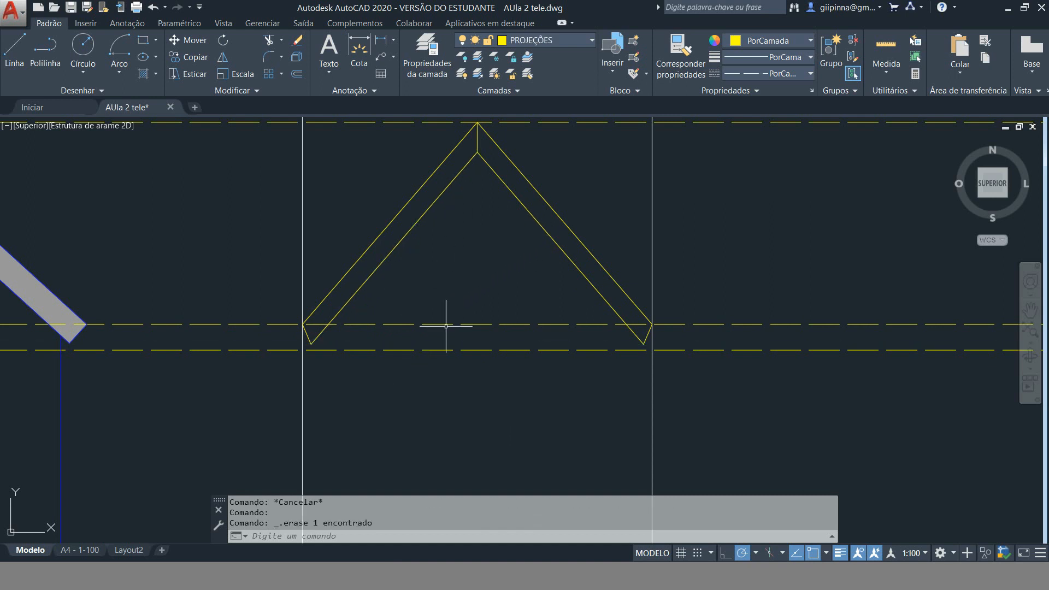
middle_click_drag(457, 342, 441, 460)
scroll(461, 258, "up", 2)
left_click(460, 257)
key("Delete")
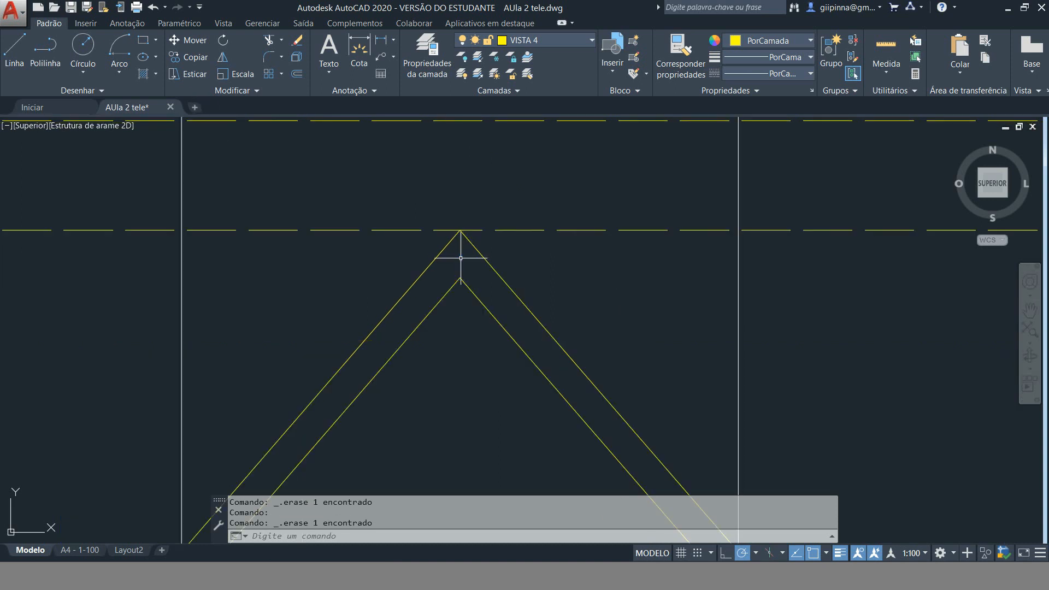
Erase the two vertical construction lines at the ends of the yellow roof in the front elevation.
scroll(481, 260, "down", 5)
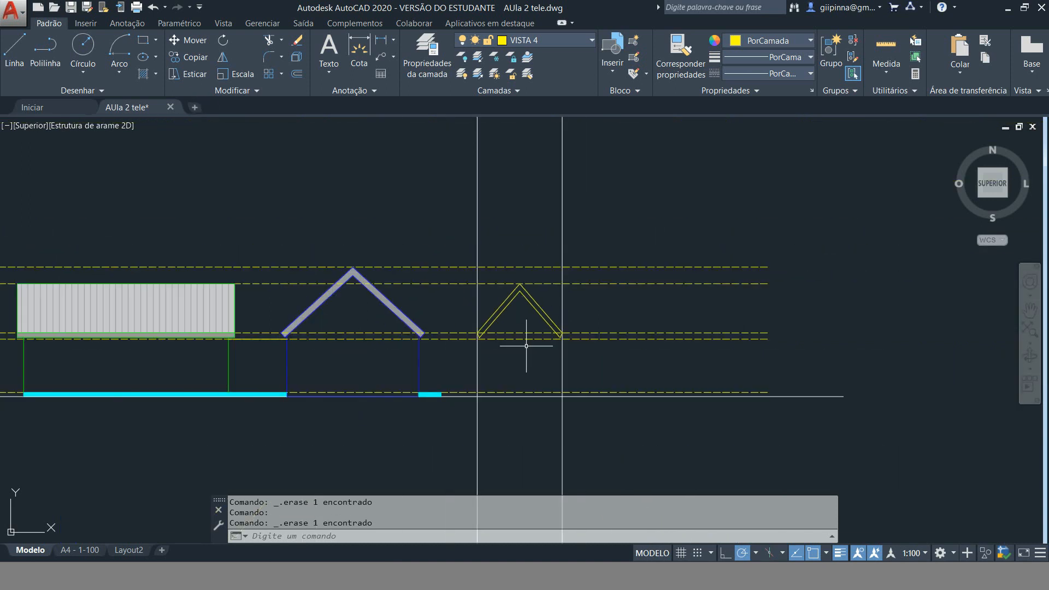
left_click(598, 227)
left_click(390, 179)
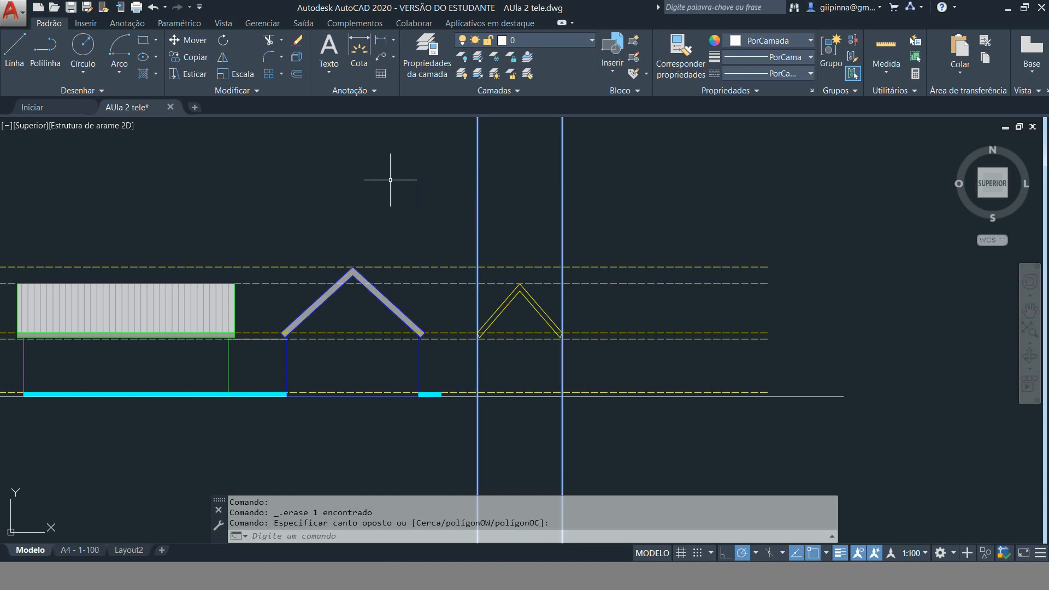
key("Delete")
Project the far end of the rotated roof's ridge from the plan with a vertical construction line down to the front elevation.
scroll(527, 347, "down", 4)
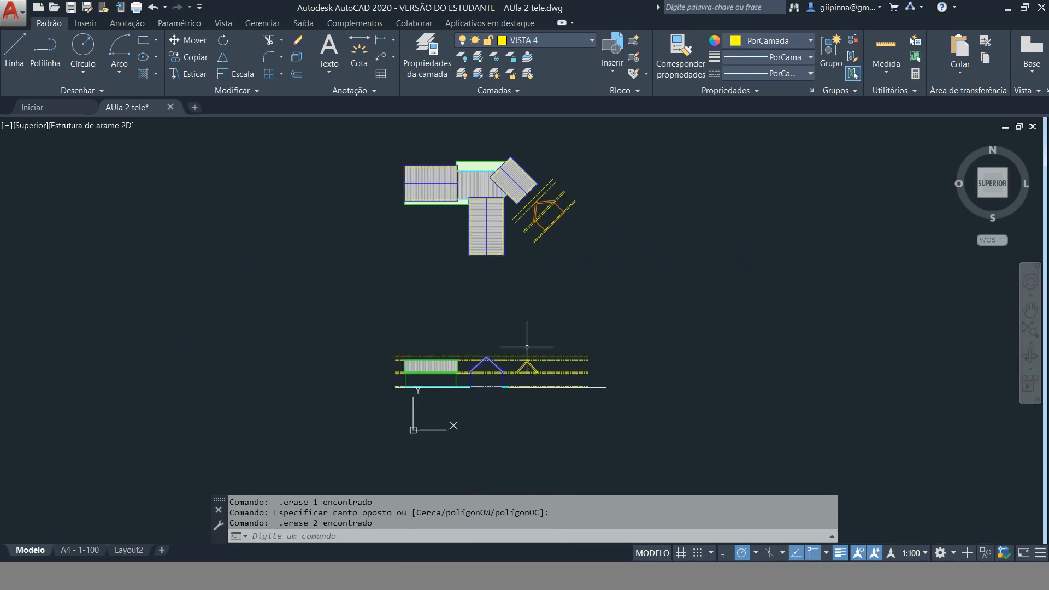
type("xl")
key("Return")
type("v")
key("Return")
scroll(476, 230, "up", 8)
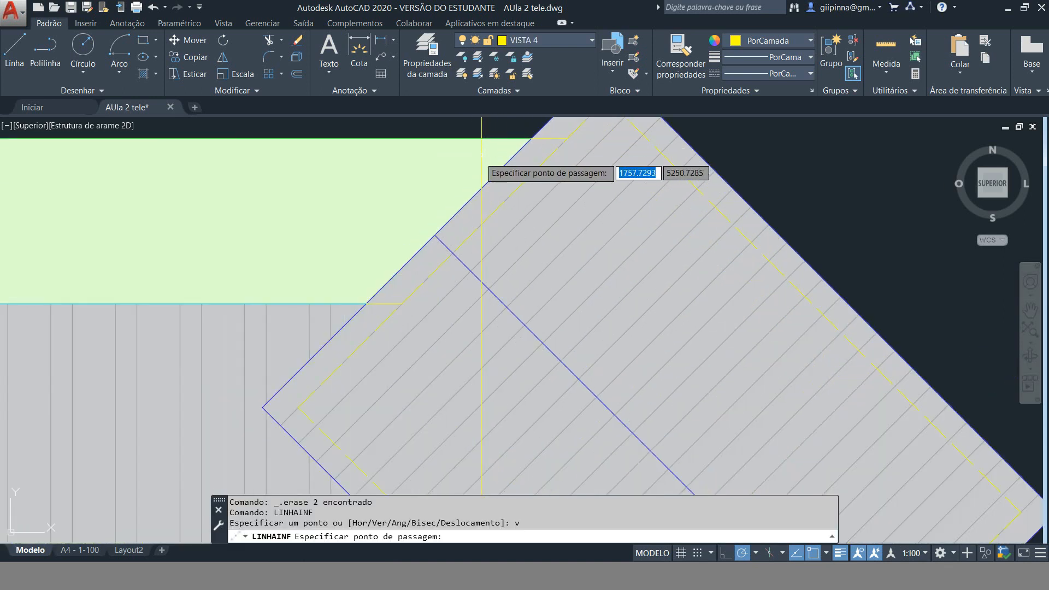
left_click(434, 235)
key("Escape")
key("Escape")
key("Escape")
scroll(442, 229, "down", 10)
scroll(437, 409, "up", 4)
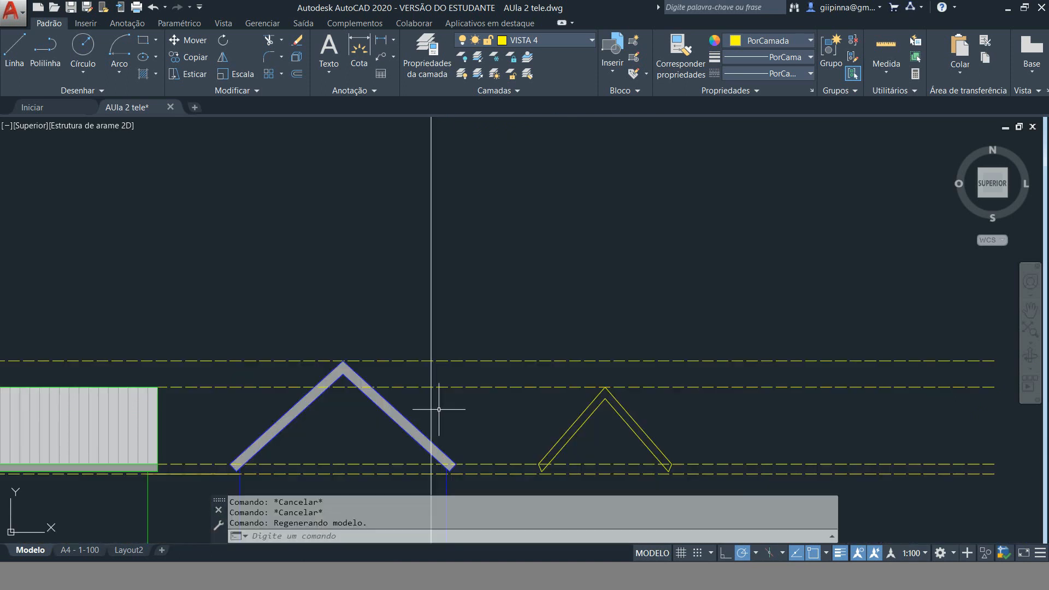
Copy the left outer slope from the ridge point to where the vertical construction line meets the dashed ridge-height line.
scroll(455, 263, "down", 2)
type("co")
key("Return")
left_click(588, 357)
key("Return")
left_click(610, 332)
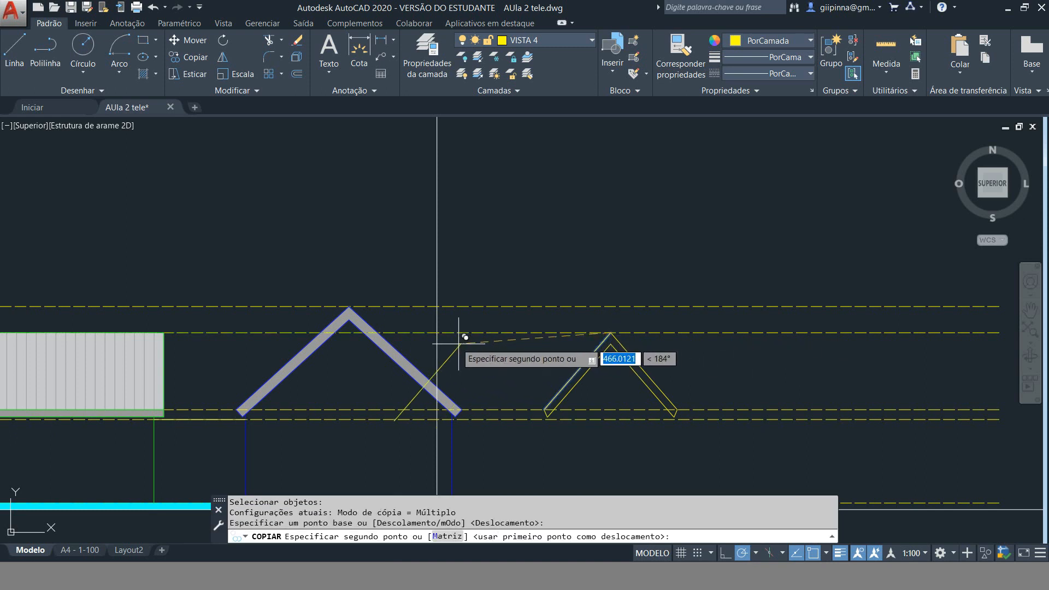
key("Escape")
Draw the ridge line from the copied slope's upper end to the apex of the front gable.
type("l")
key("Return")
left_click(437, 332)
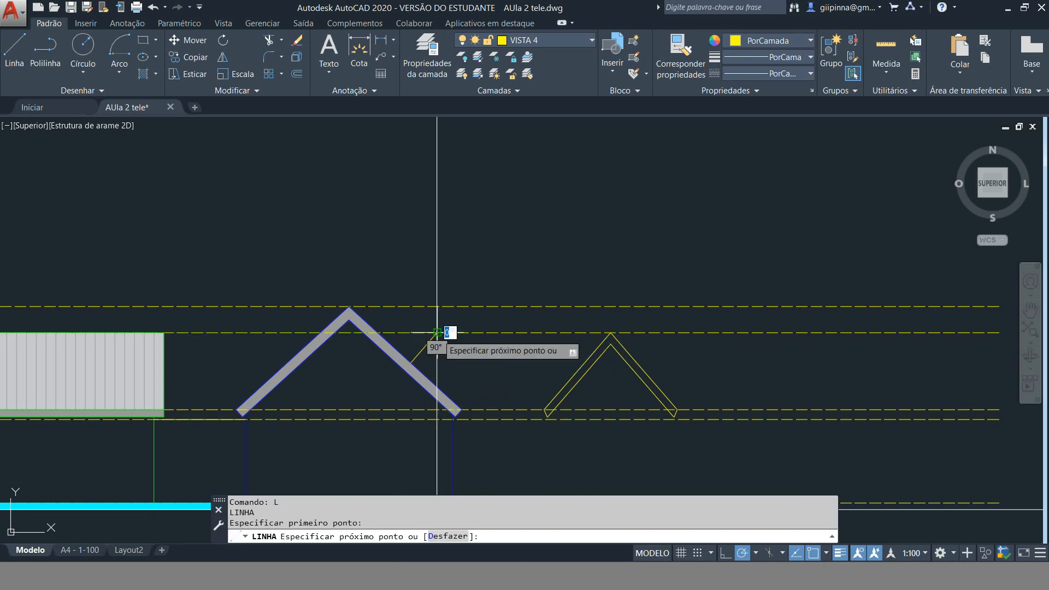
left_click(610, 333)
key("Escape")
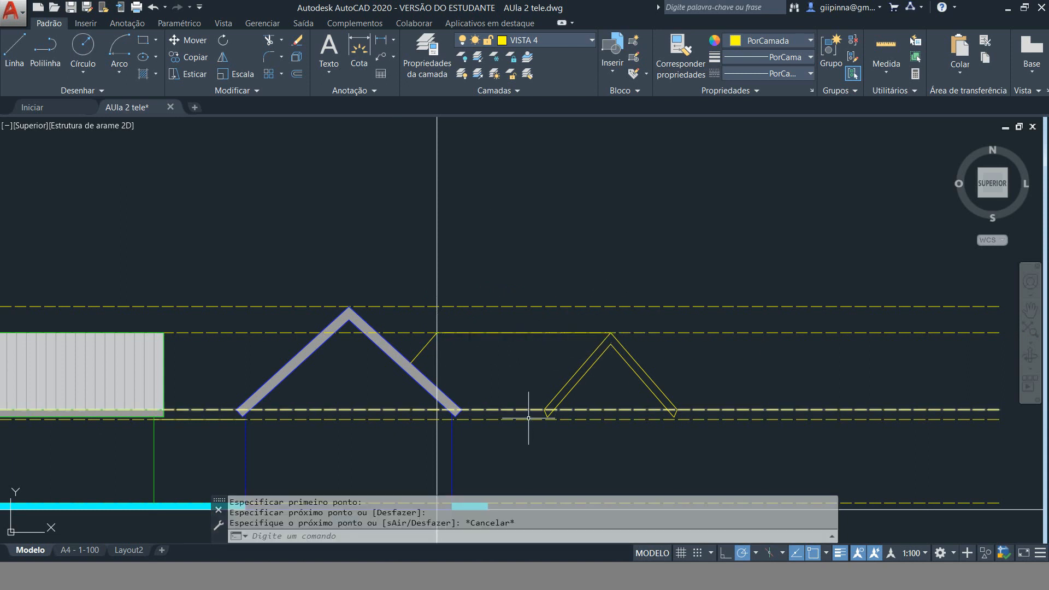
Draw two horizontal eave lines from the left eave's outer and inner corners to the neighbouring hatched roof.
scroll(533, 422, "up", 4)
key("Return")
left_click(555, 385)
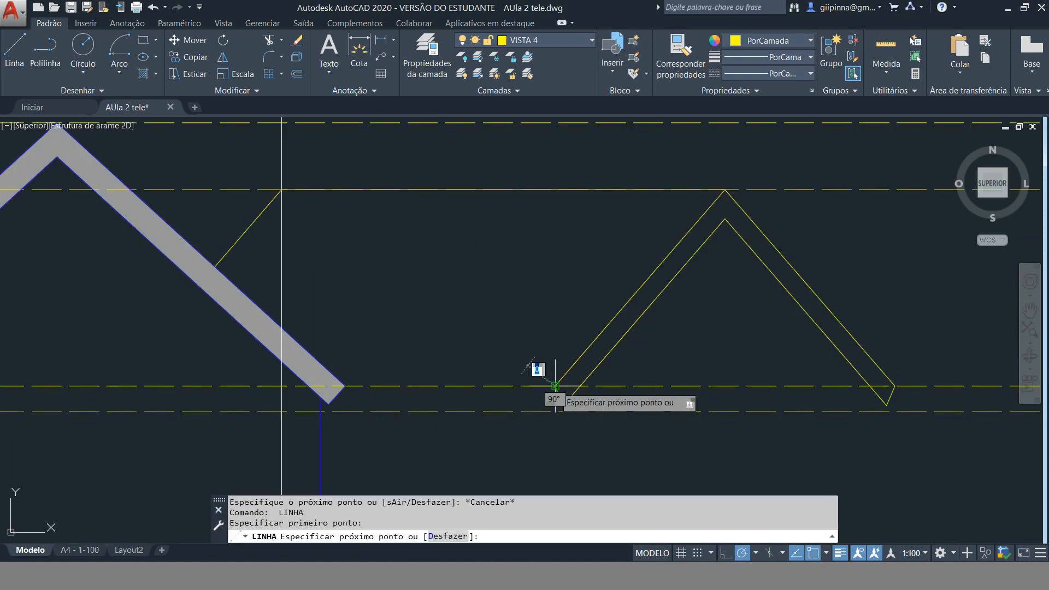
left_click(346, 385)
key("Return")
key("Return")
left_click(563, 405)
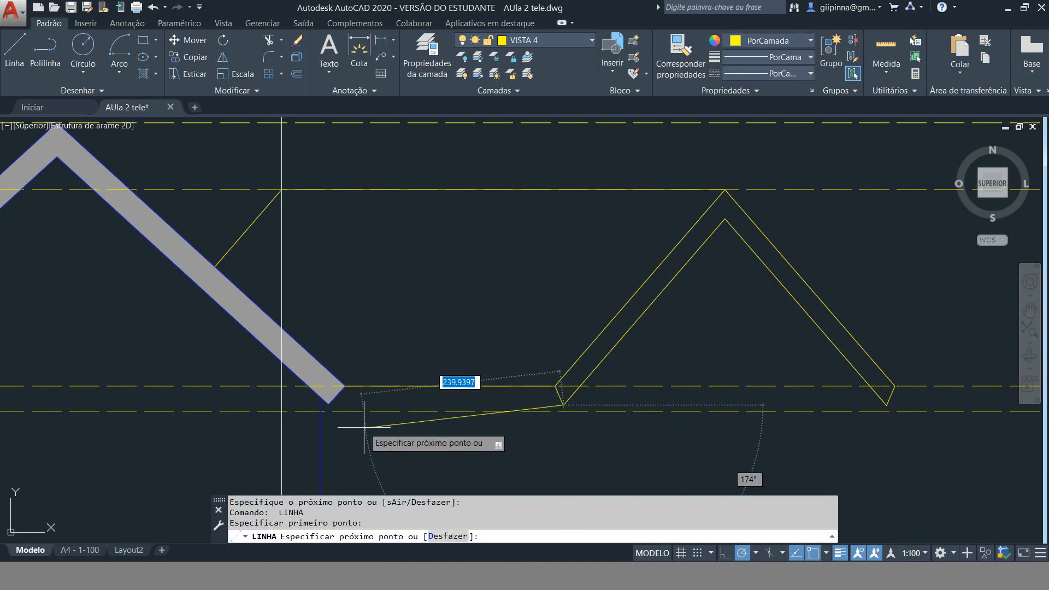
key("Escape")
Erase the vertical construction line projected from the far end of the ridge.
scroll(376, 319, "down", 4)
left_click(357, 202)
left_click(319, 157)
key("Delete")
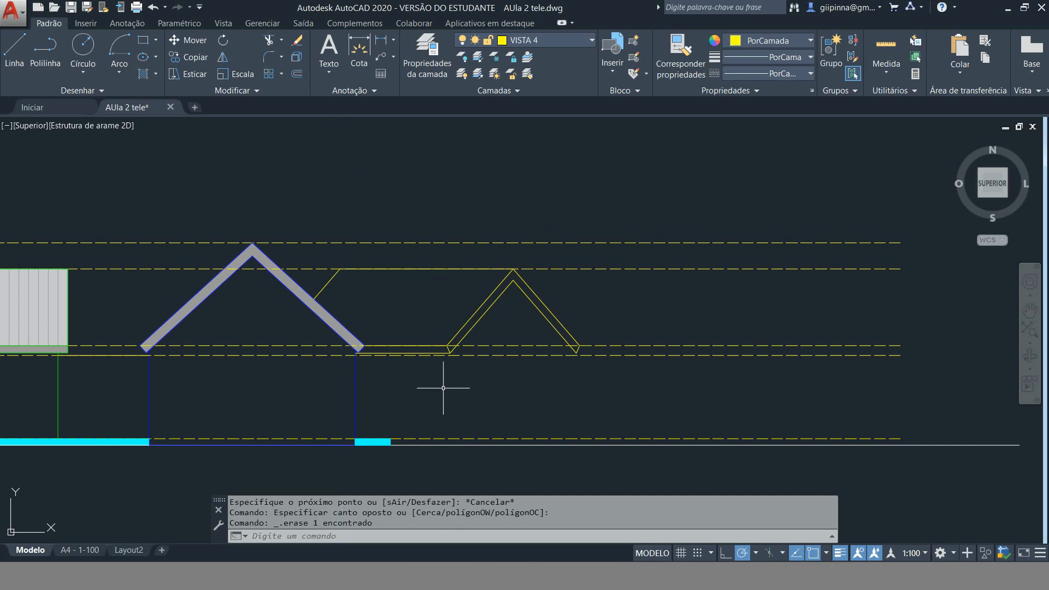
Place vertical construction lines through both corners and the midpoint of the rotated block's outer dashed wall line in plan.
scroll(452, 453, "down", 4)
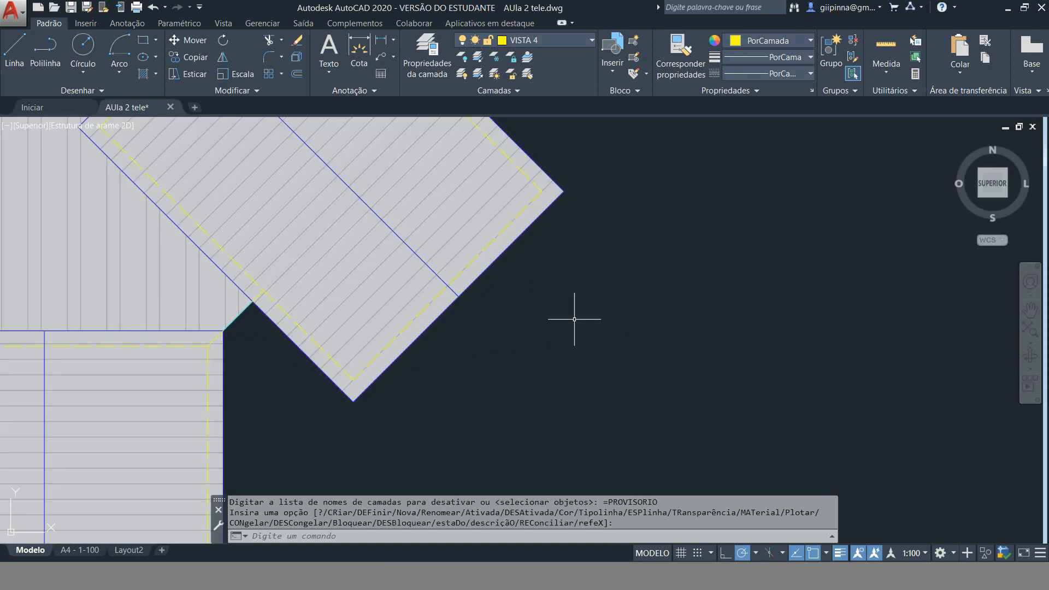
type("xl")
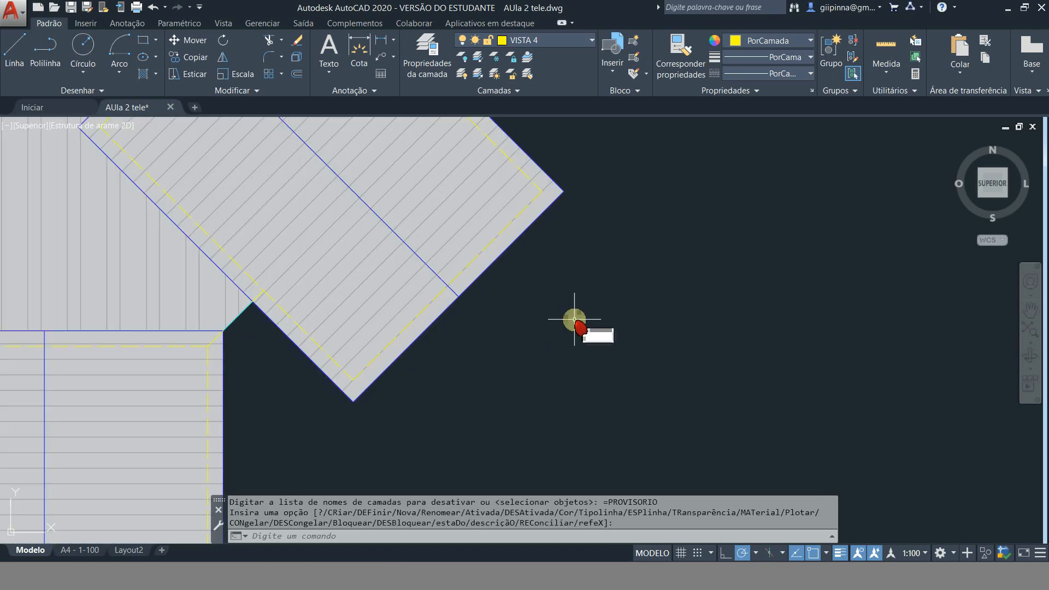
key("Return")
type("v")
key("Return")
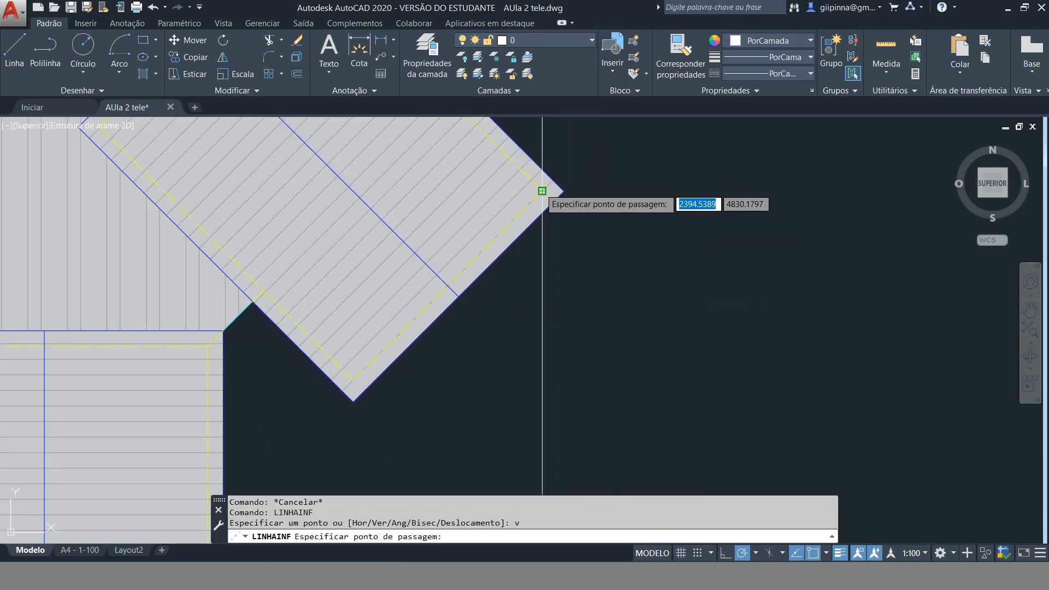
left_click(541, 191)
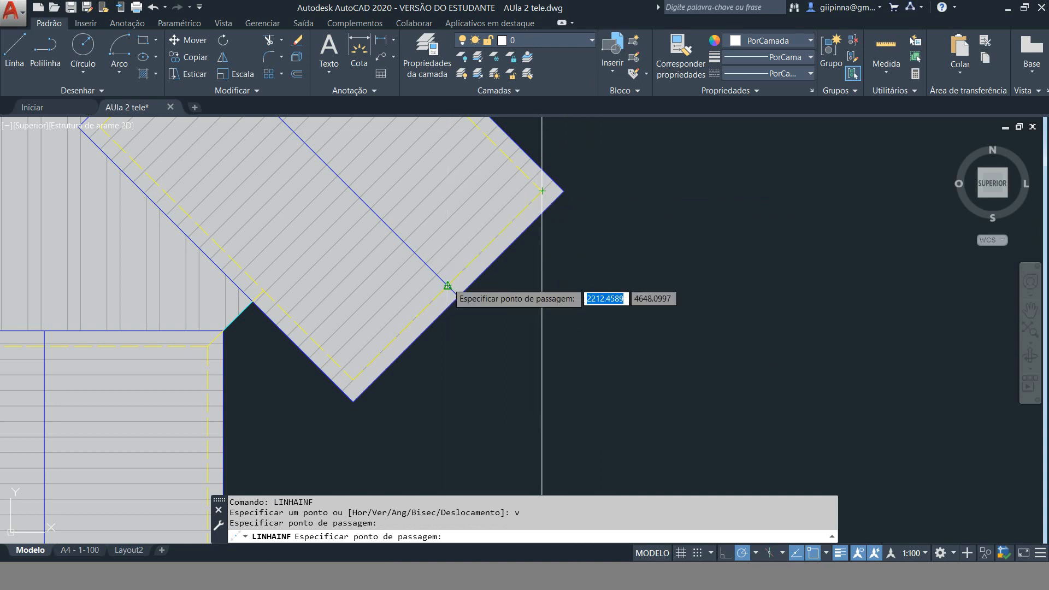
left_click(447, 286)
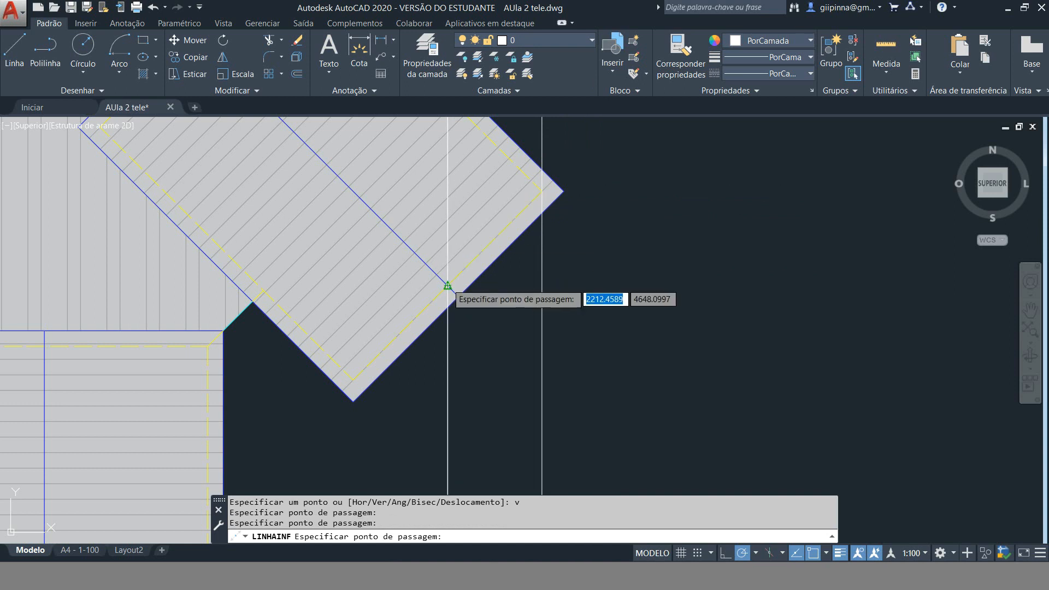
left_click(353, 379)
scroll(372, 257, "down", 8)
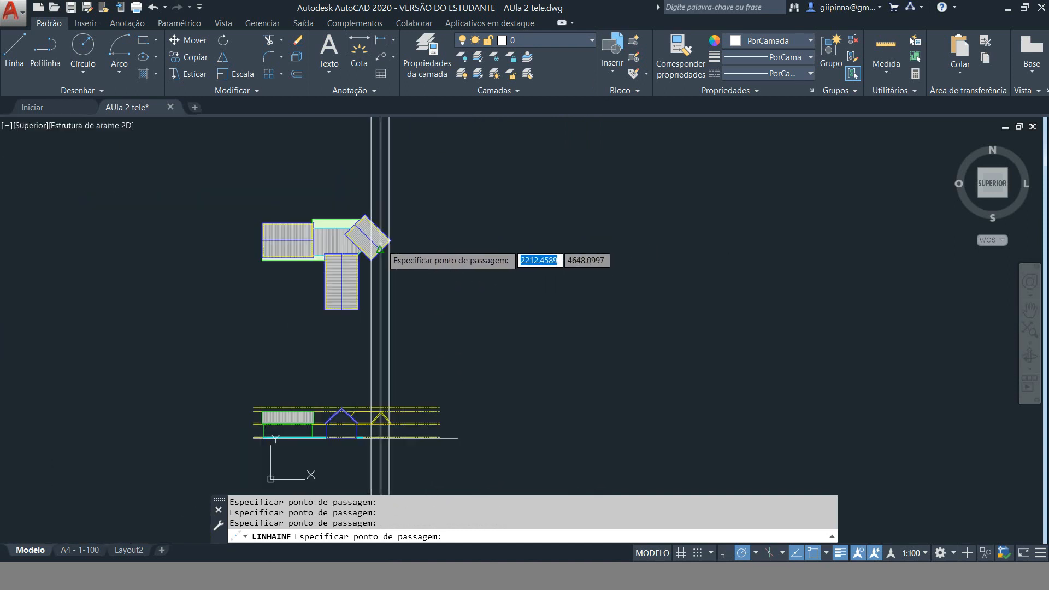
scroll(367, 357, "up", 5)
scroll(547, 449, "up", 2)
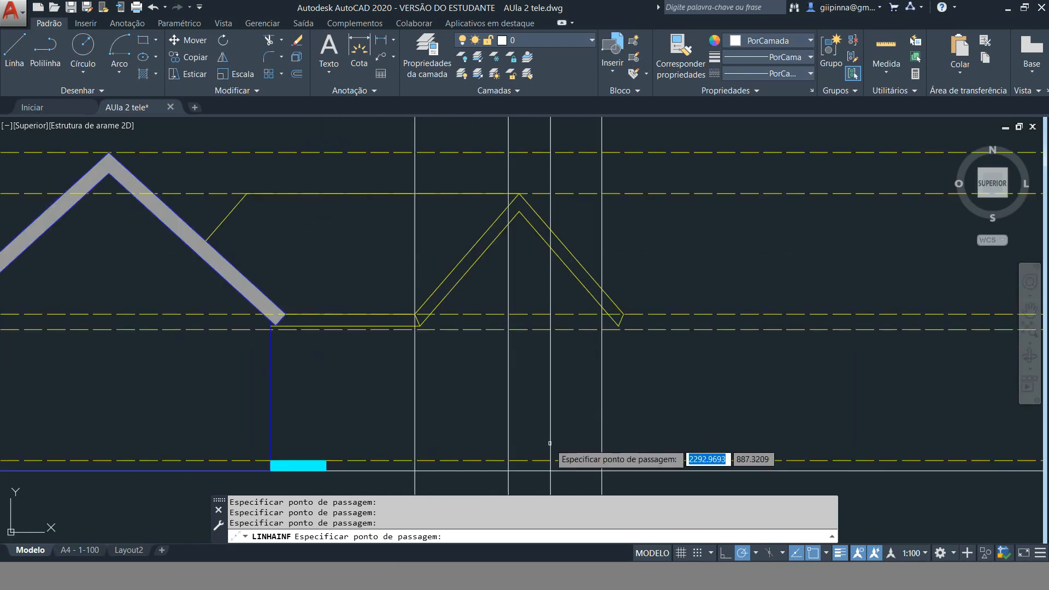
scroll(645, 412, "up", 2)
scroll(540, 410, "down", 2)
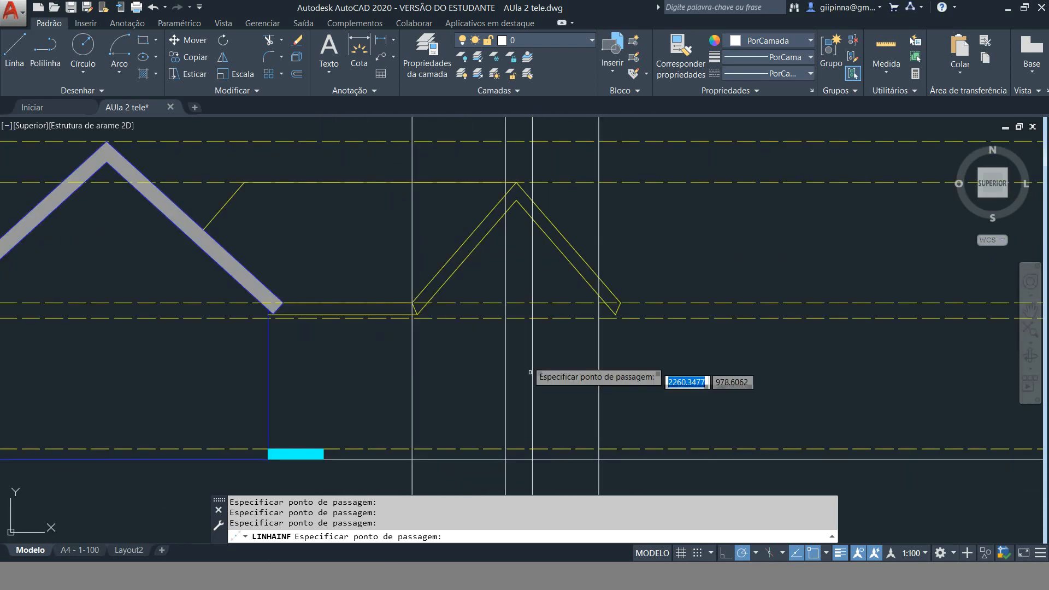
scroll(490, 164, "up", 2)
key("Escape")
key("Escape")
key("Escape")
Draw a short horizontal line from the roof's inner apex to the middle construction line.
type("l")
key("Return")
left_click(533, 222)
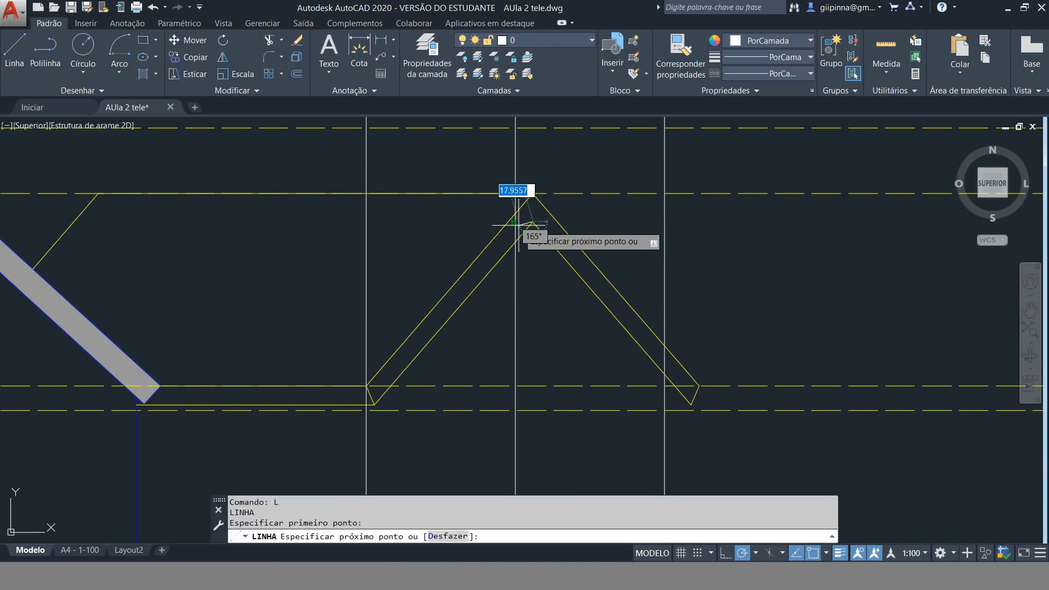
left_click(516, 221)
key("Escape")
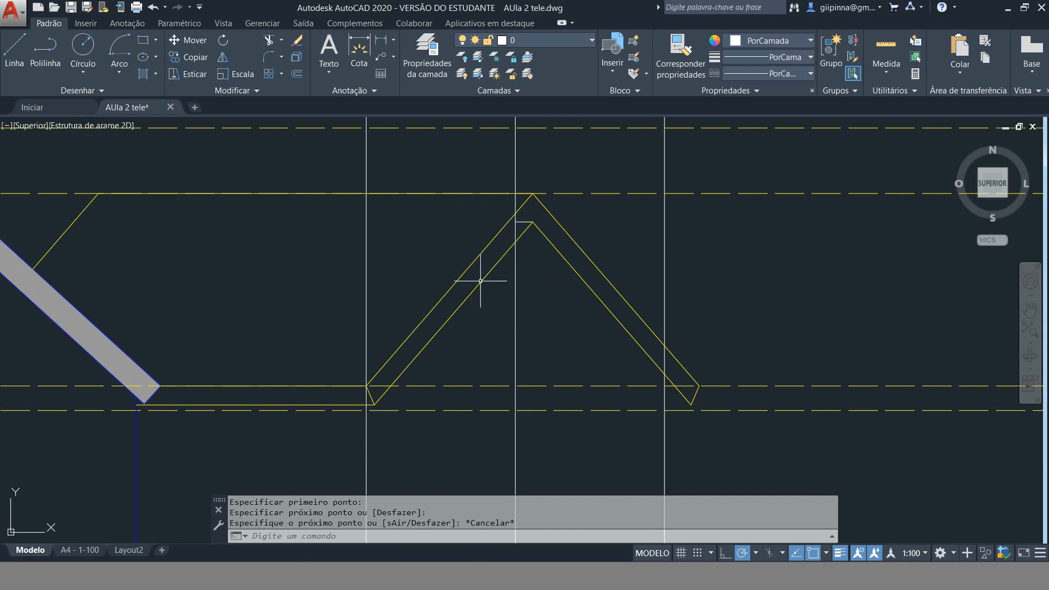
Copy the roof's right inner slope line from the inner apex to the middle construction line, at the end of the short horizontal line.
type("copiar")
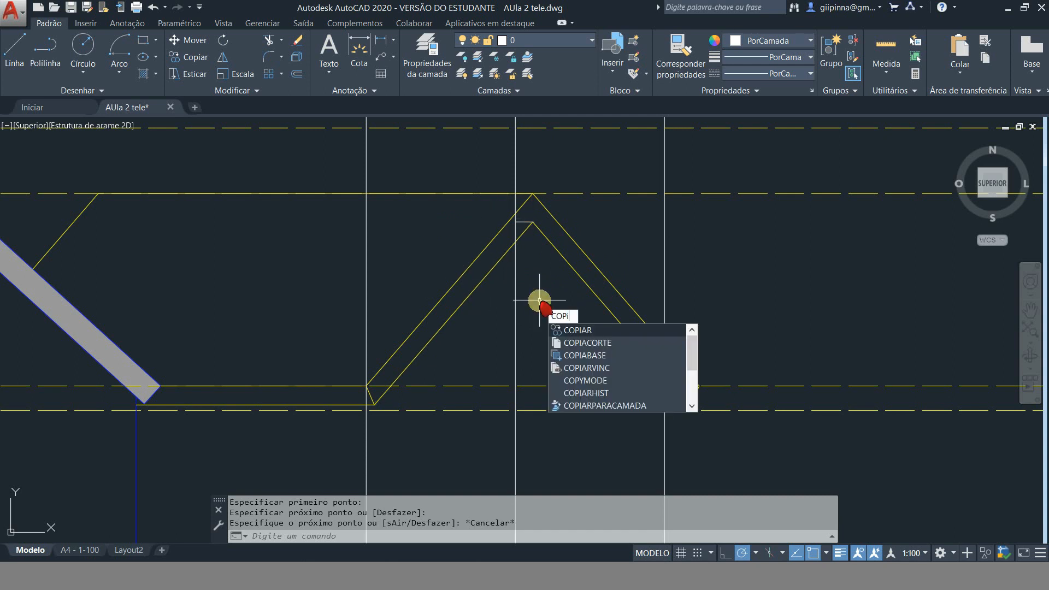
key("Return")
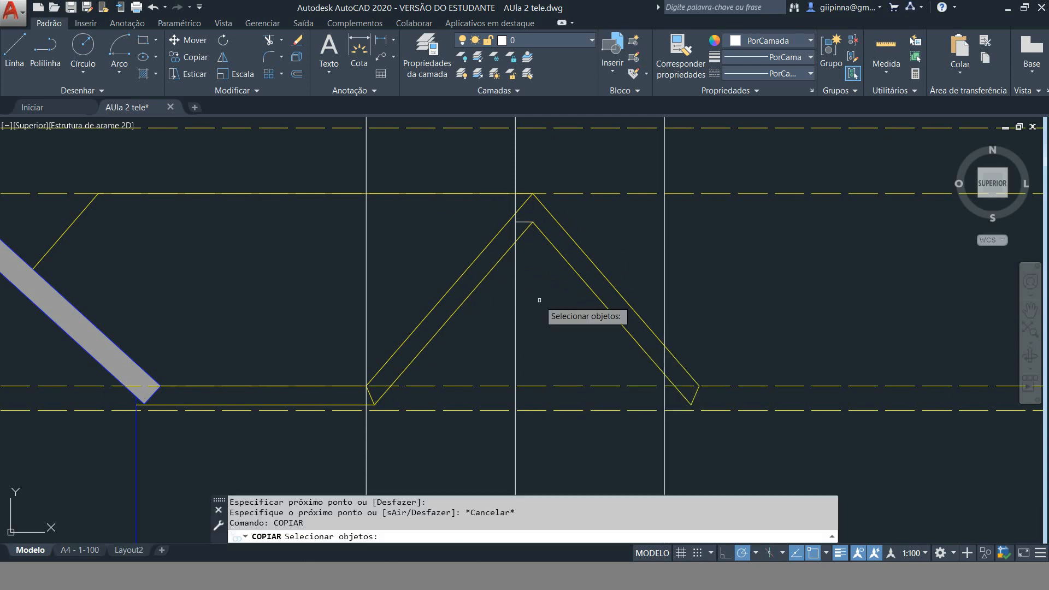
left_click(562, 255)
key("Return")
left_click(532, 223)
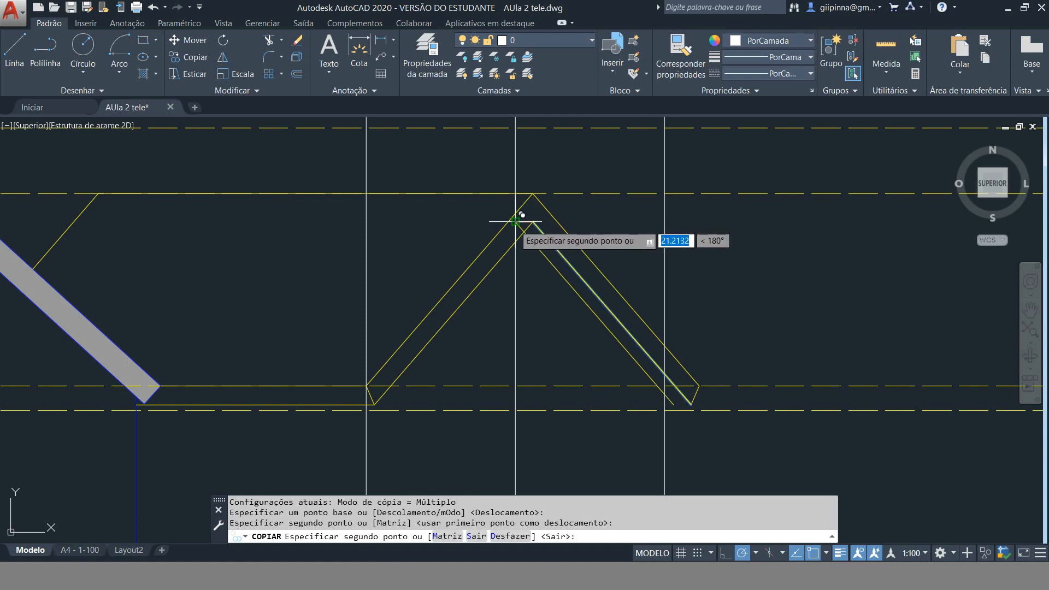
key("Escape")
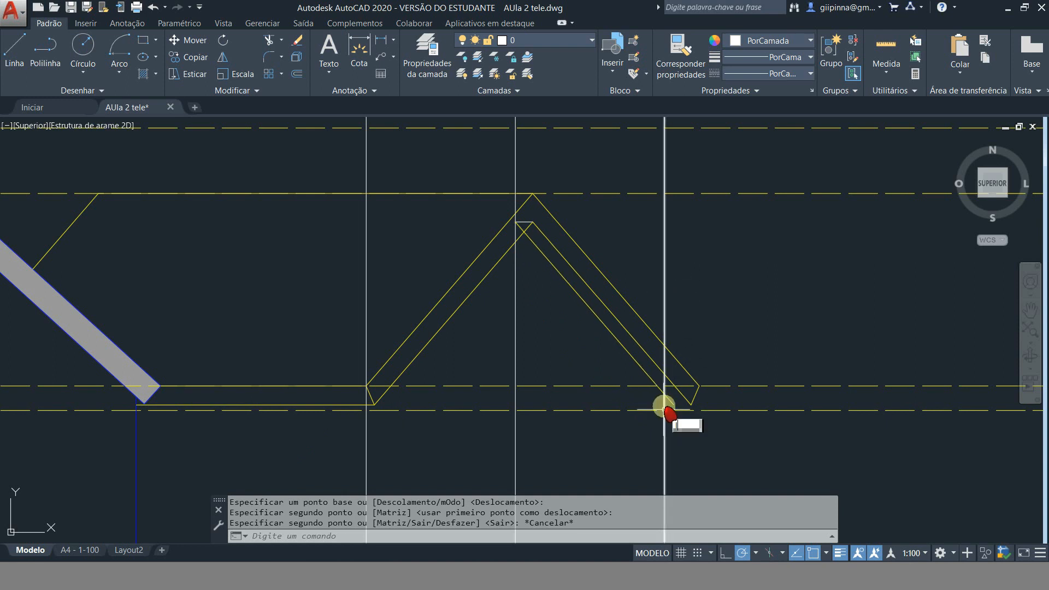
Draw the right wall, base and left wall along the outer construction lines, down to the ground line and back up to the left eave.
type("l")
key("Return")
scroll(672, 411, "up", 2)
left_click(587, 369)
left_click(111, 369)
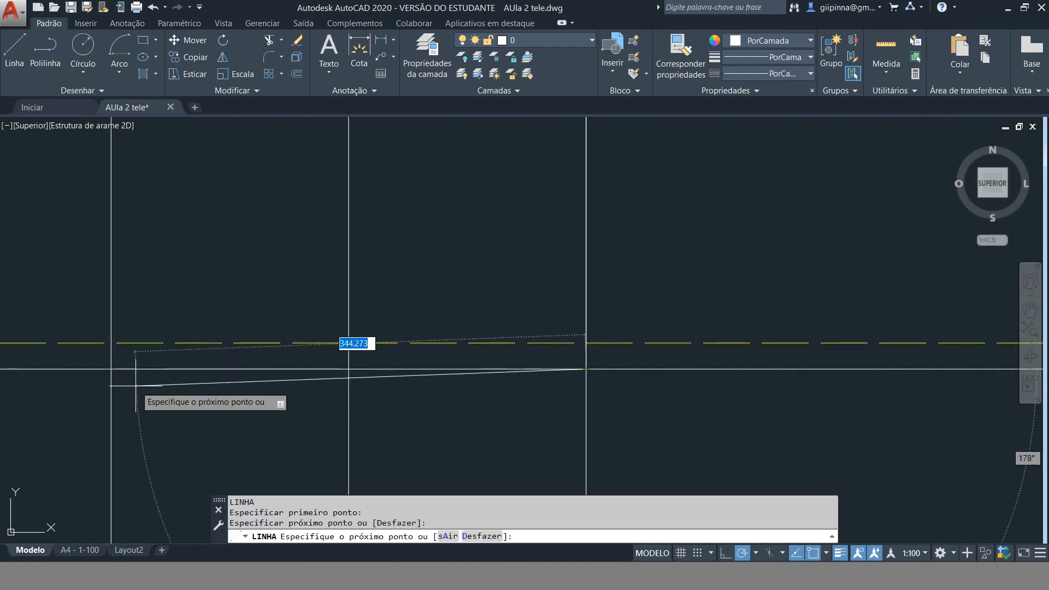
scroll(417, 372, "down", 5)
left_click(370, 315)
key("Escape")
Assign the new wall outline to the VISTA 4 layer and erase the three vertical construction lines.
left_click(442, 340)
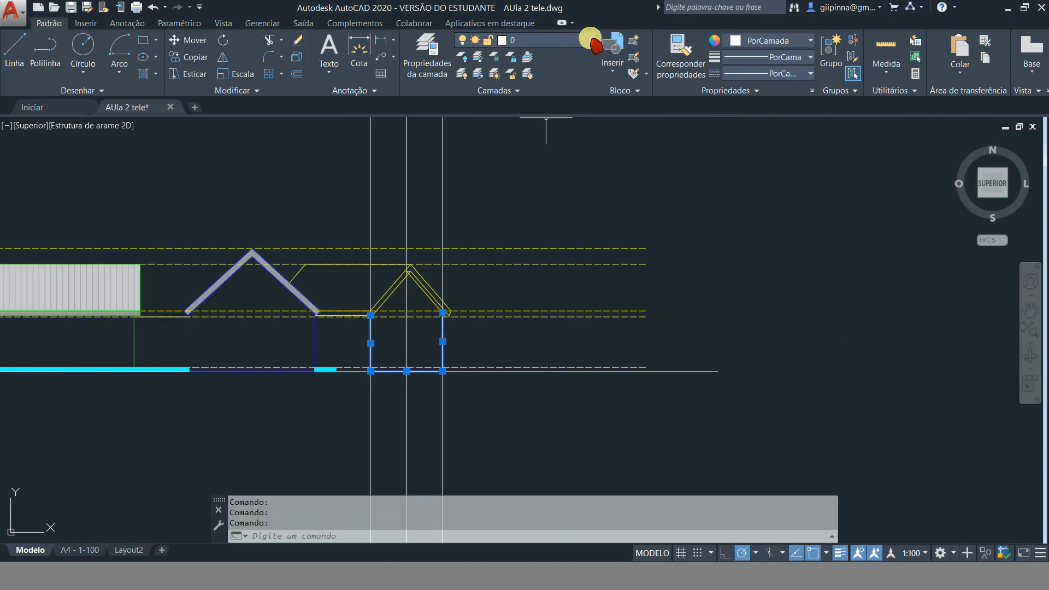
key("Delete")
Erase the short horizontal line at the inner apex and trim the copied slope's end above its crossing with the left inner slope.
scroll(402, 333, "up", 6)
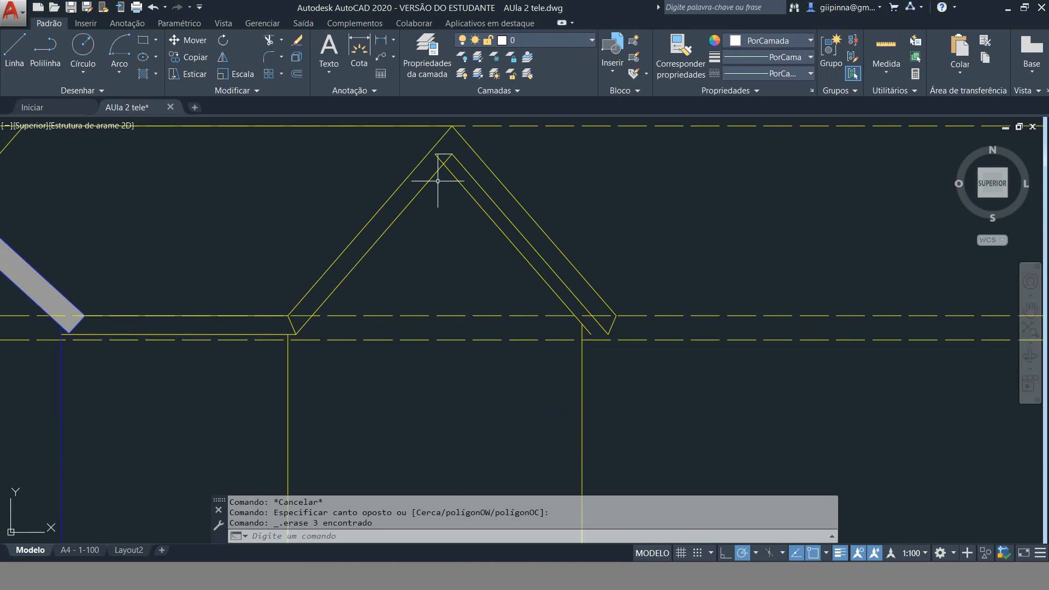
scroll(444, 161, "up", 4)
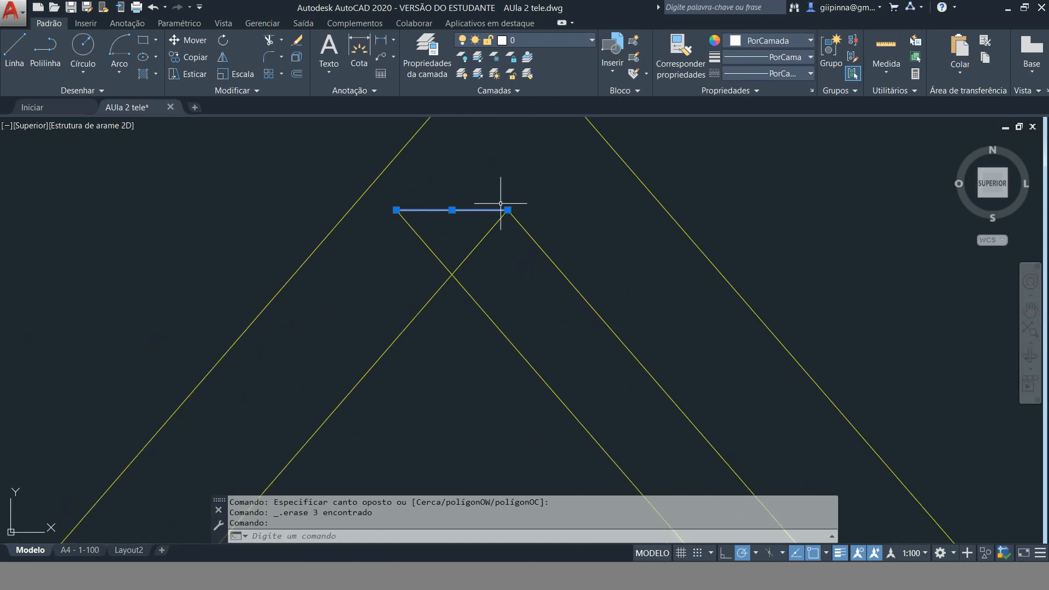
key("Delete")
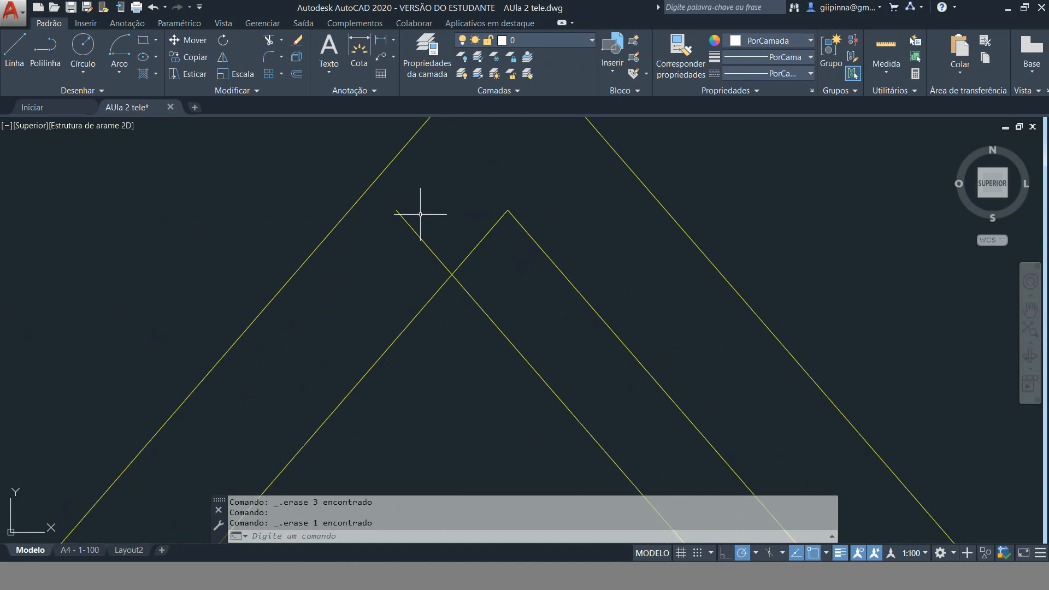
key("Return")
key("Return")
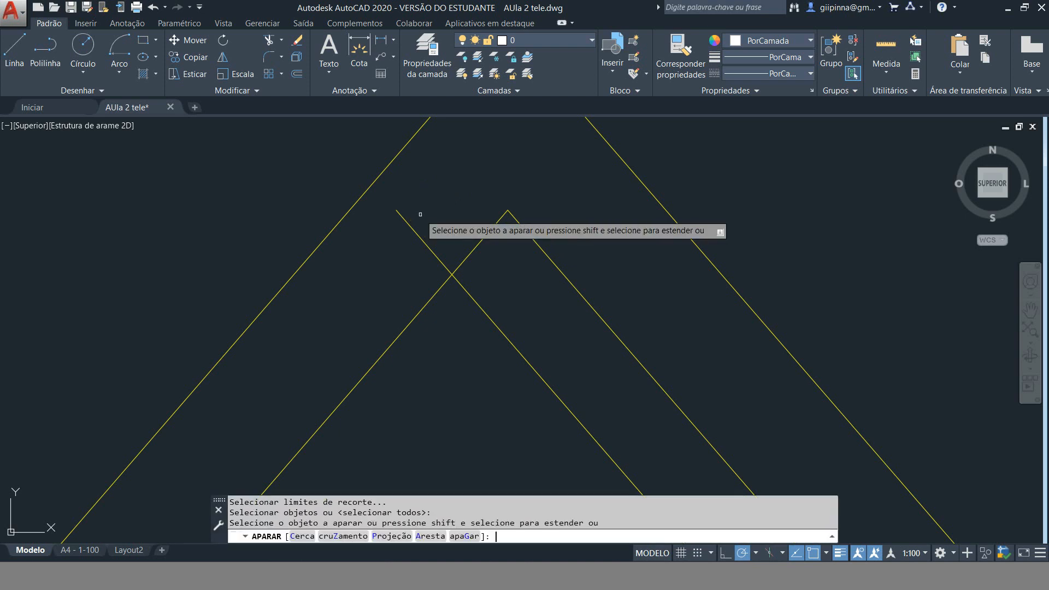
left_click(409, 220)
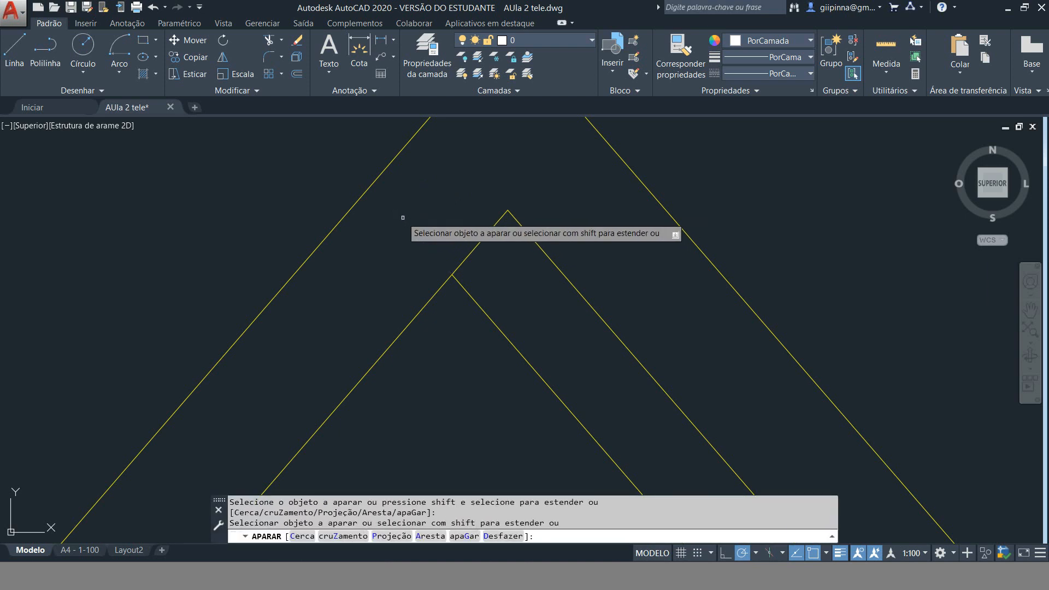
key("Escape")
Fillet the copied slope to the right wall with radius 0 and draw a horizontal line from the right eave's lower corner to the wall.
scroll(410, 199, "up", 3)
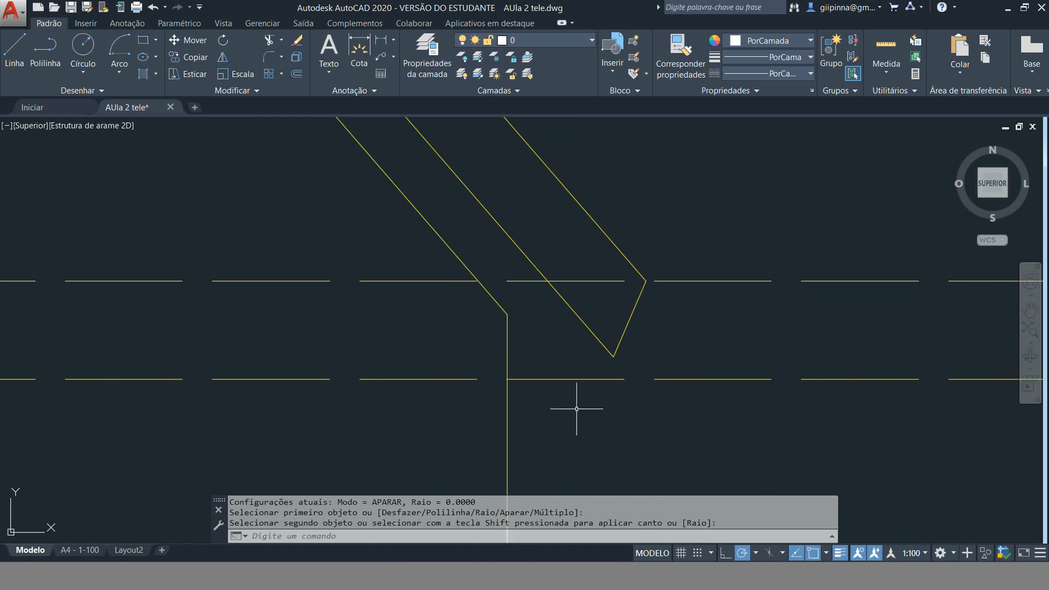
type("l")
key("Return")
left_click(613, 357)
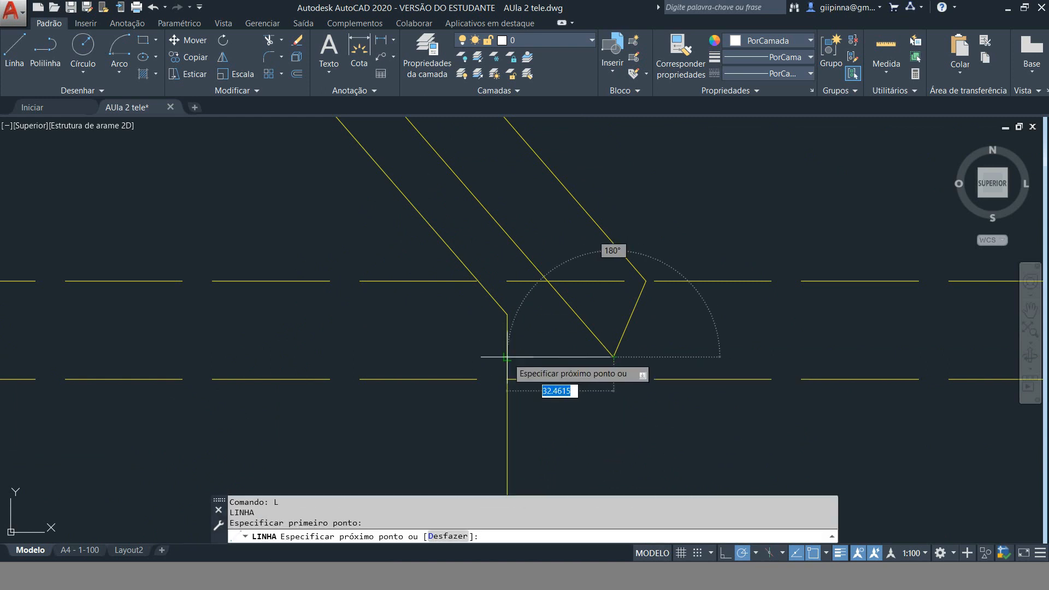
key("Escape")
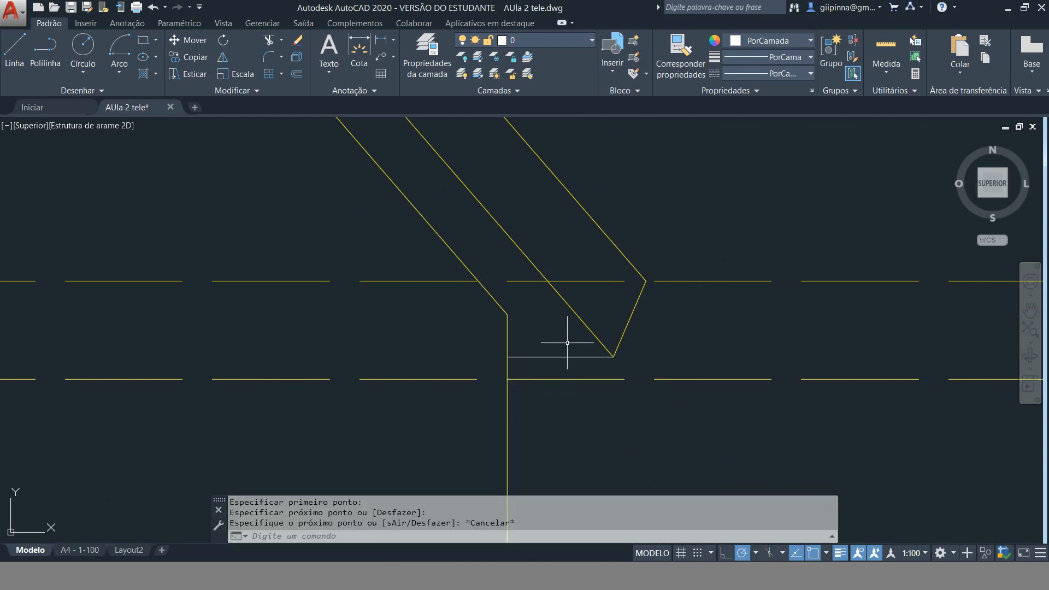
Match the new horizontal eave line's properties to those of the right inner slope line.
type("ma")
key("Return")
left_click(584, 320)
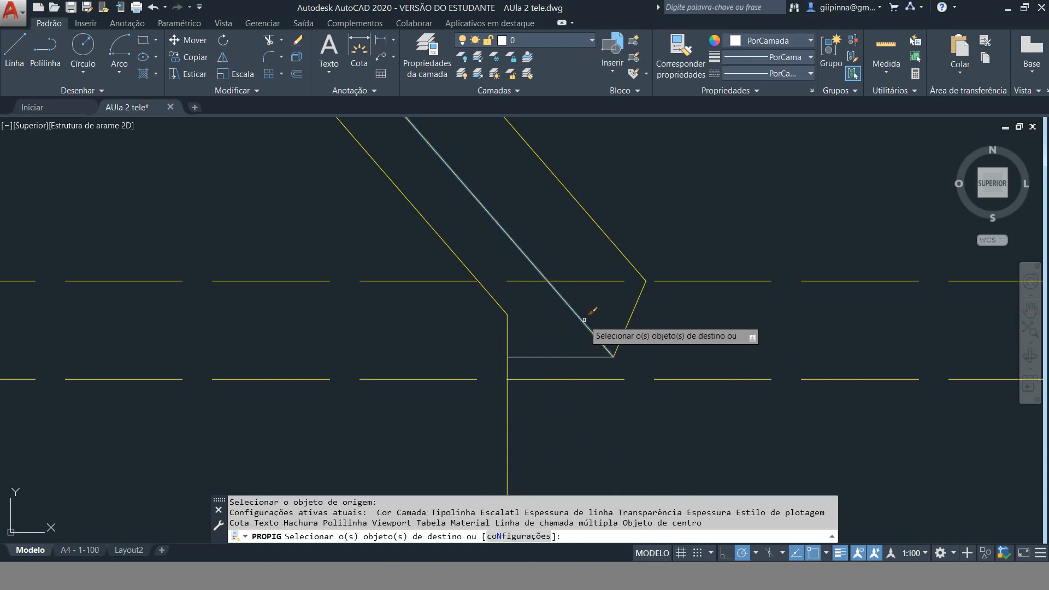
left_click(577, 357)
key("Return")
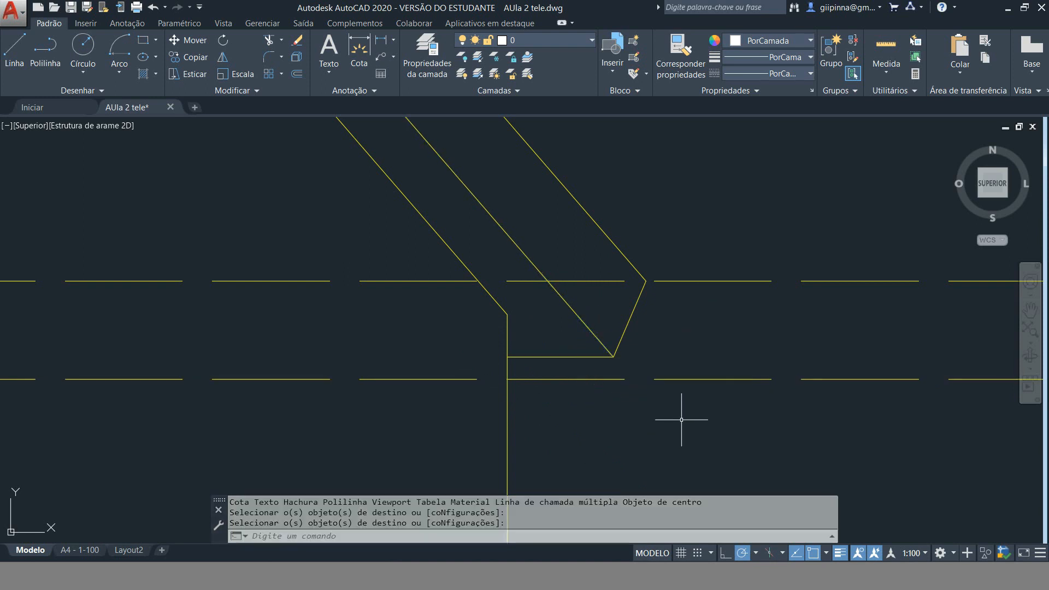
Set HACHURAS as the current layer and fill the third block's sloped roof face with a solid hatch in colour 199,200,202.
scroll(681, 419, "down", 5)
middle_click_drag(706, 445, 740, 370)
scroll(753, 347, "down", 2)
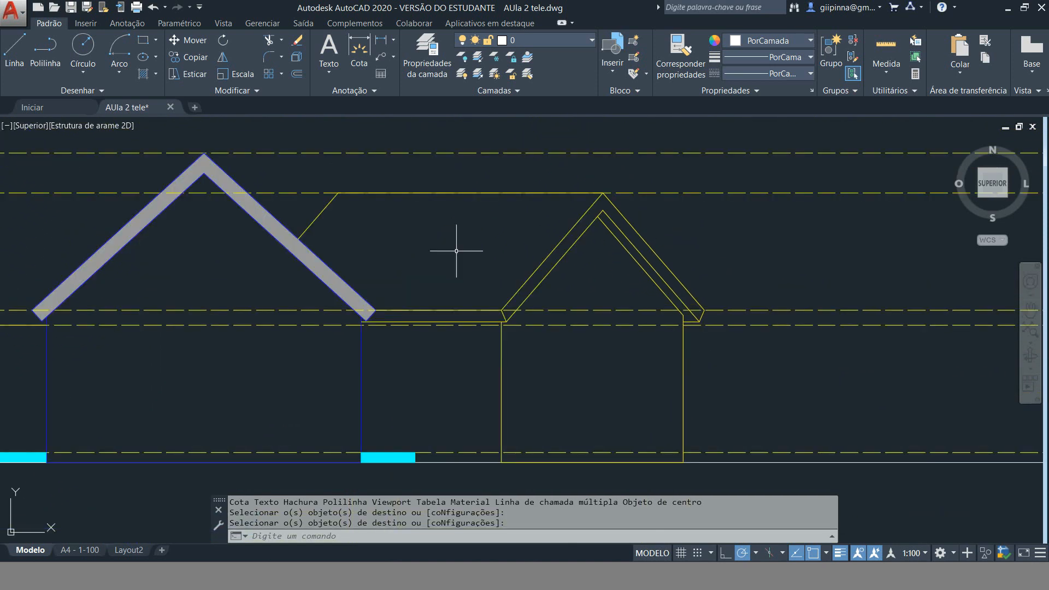
left_click(590, 40)
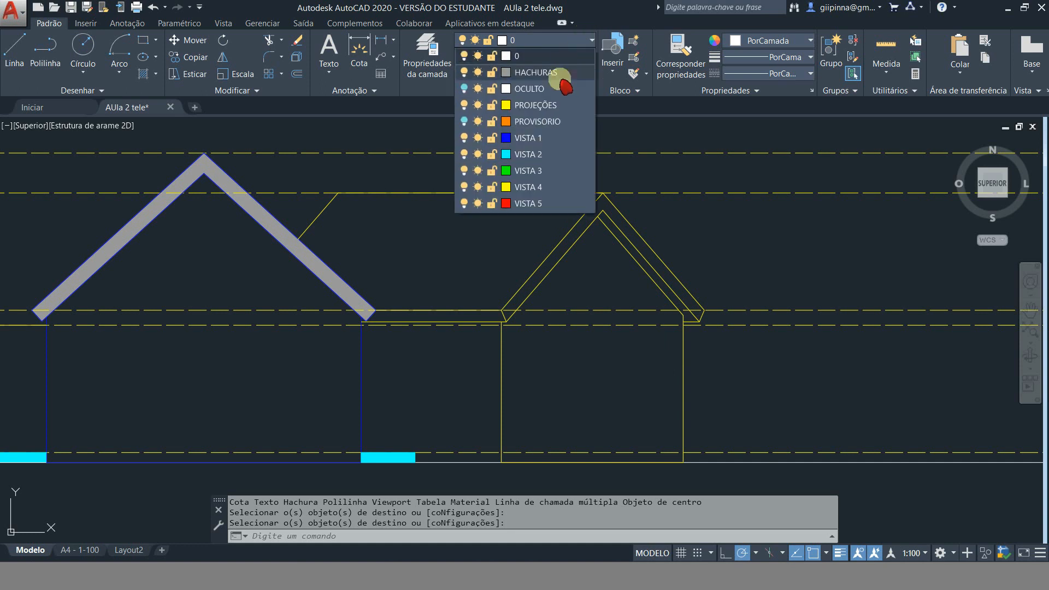
left_click(562, 80)
scroll(503, 289, "down", 4)
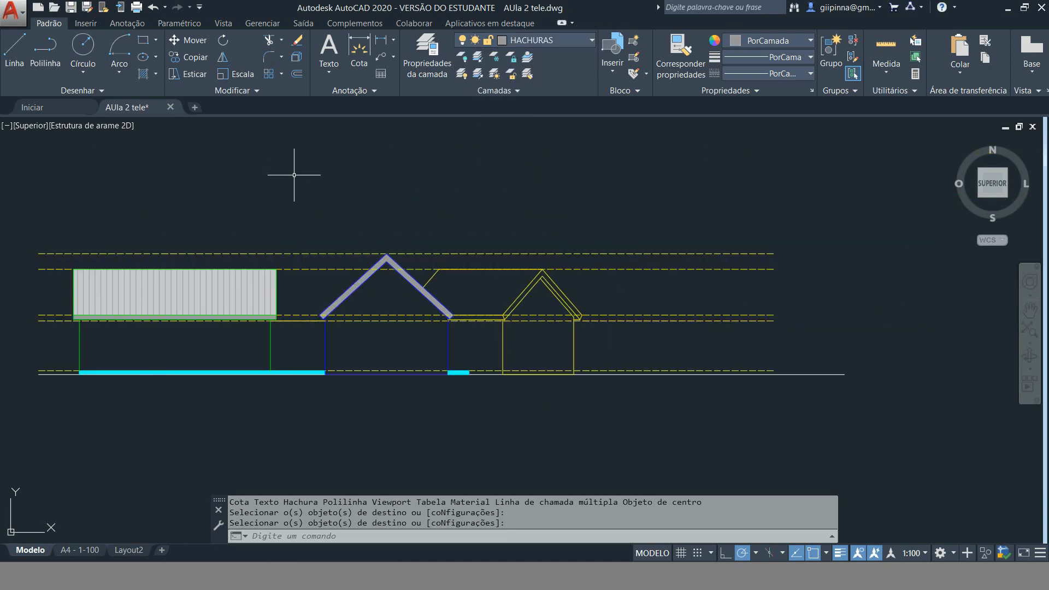
key("Return")
left_click(478, 297)
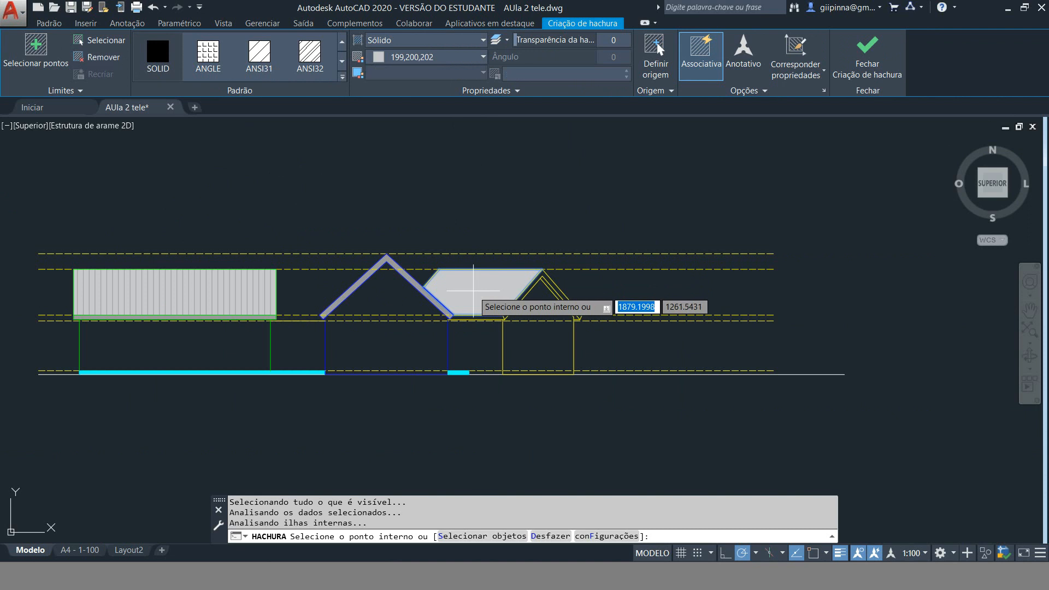
key("Return")
Match the third block's roof hatch to the striped roof hatch of the green block.
key("Return")
left_click(223, 278)
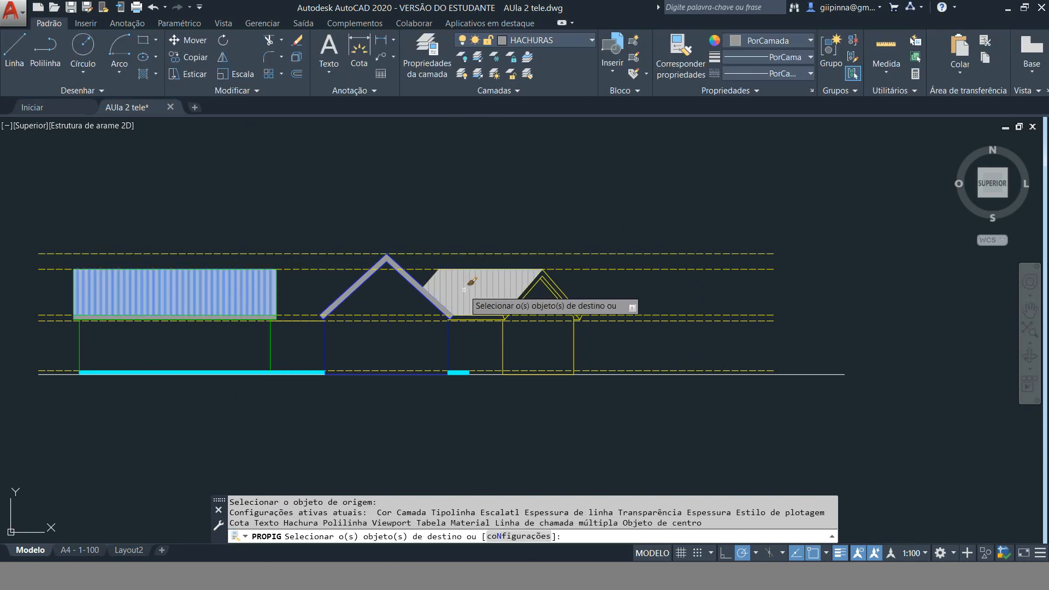
scroll(491, 295, "up", 3)
left_click(383, 235)
key("Return")
Set the third block's roof hatch to an angle of 49 and define a new origin for its pattern.
left_click(382, 207)
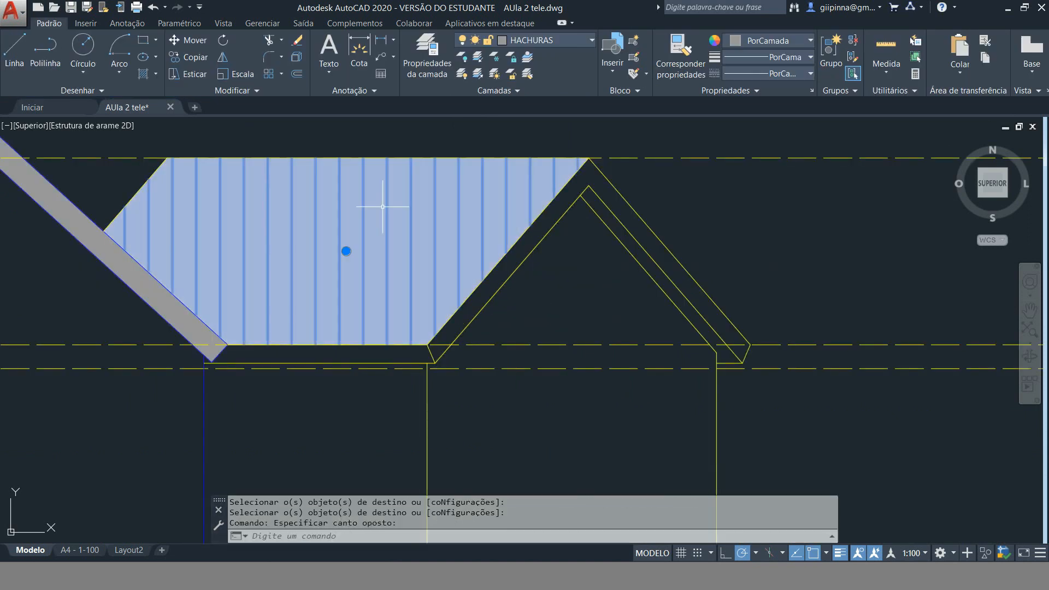
left_click_drag(519, 59, 498, 58)
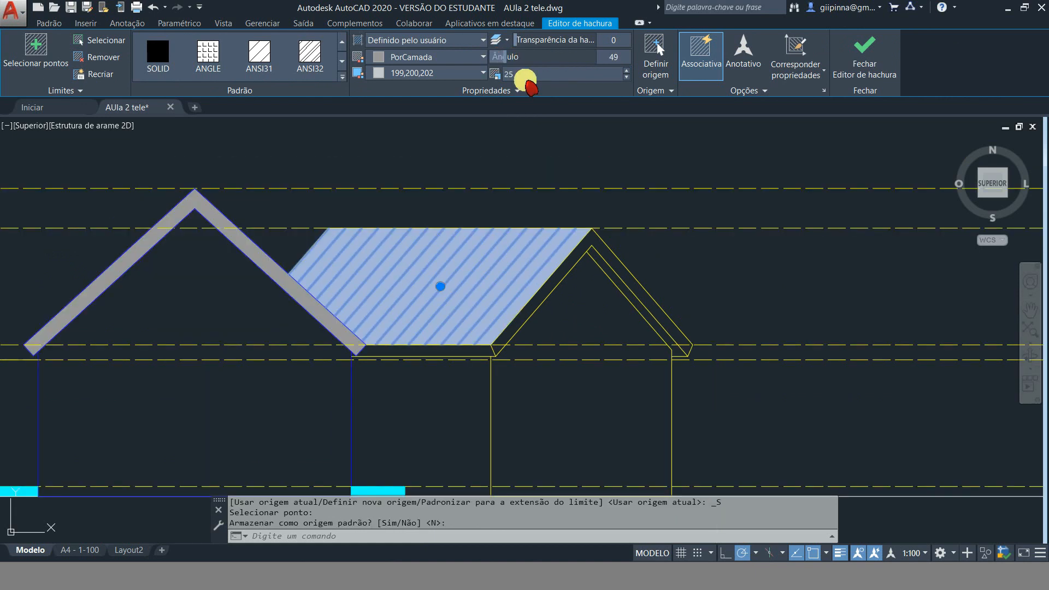
left_click(864, 54)
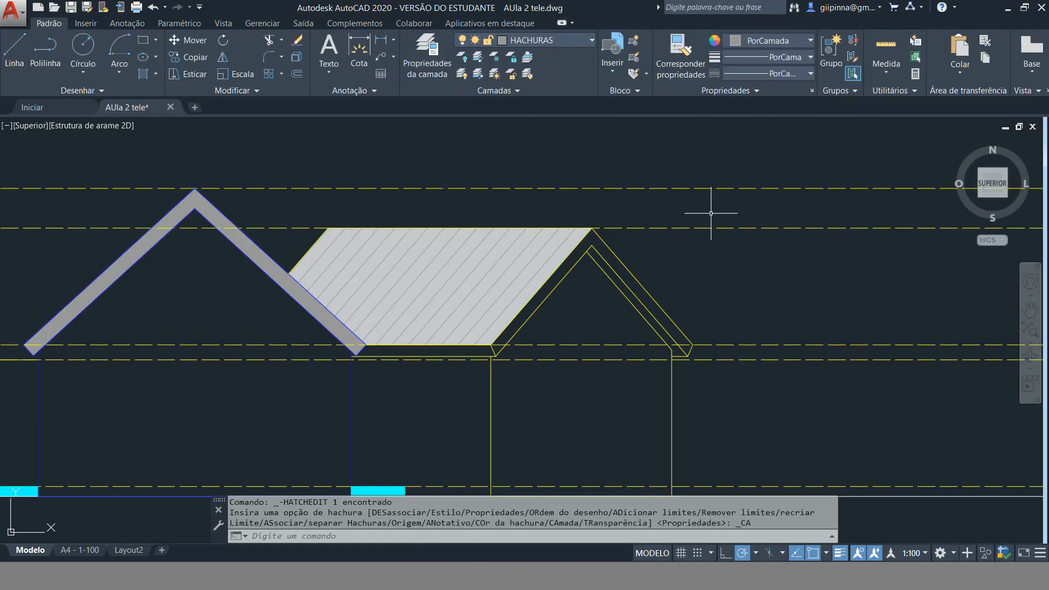
scroll(683, 214, "down", 2)
scroll(671, 214, "down", 2)
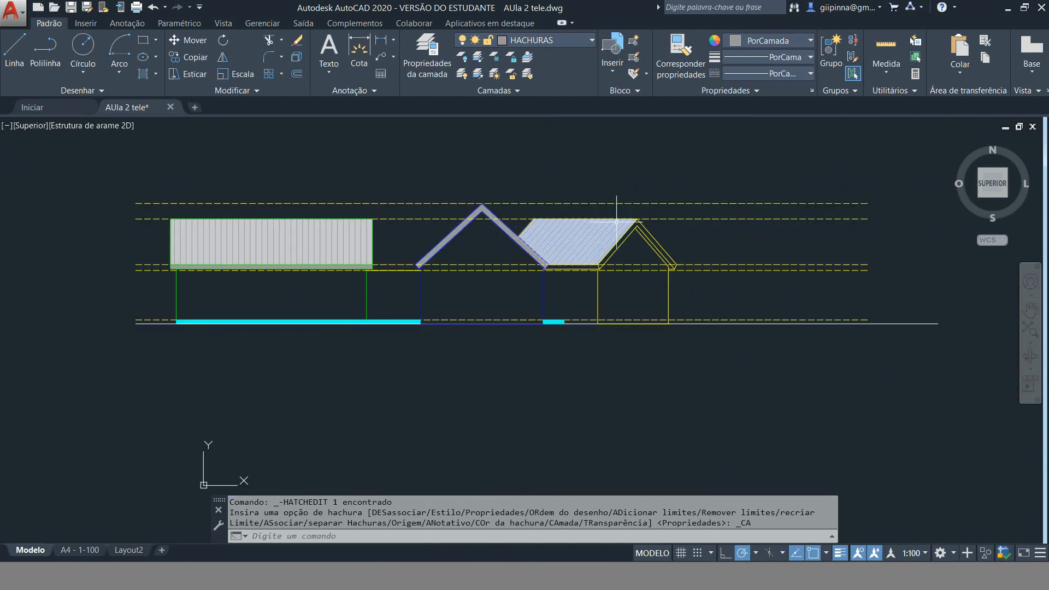
scroll(612, 200, "up", 5)
left_click(585, 303)
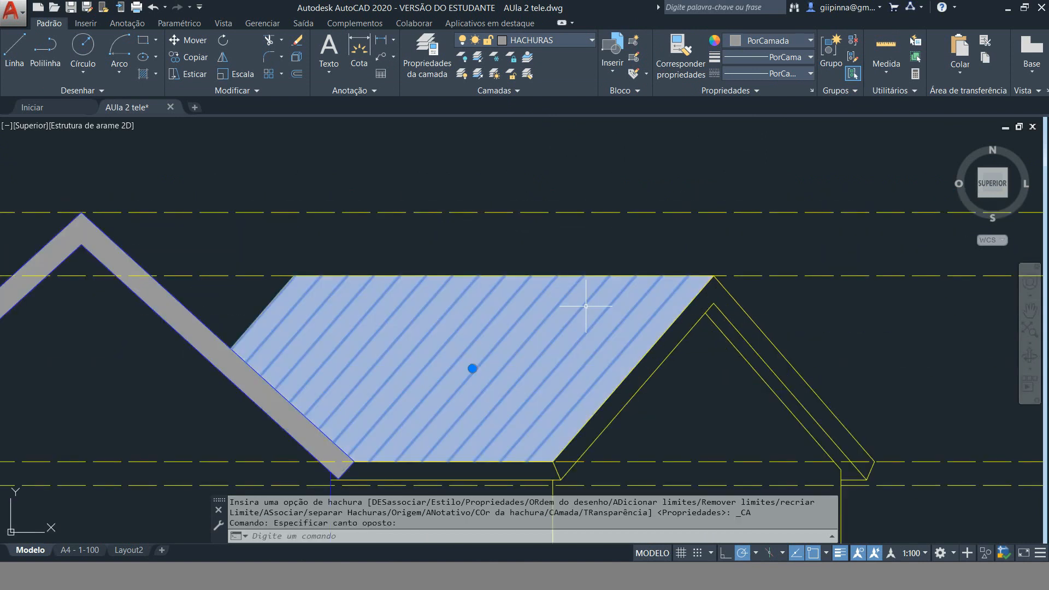
key("Escape")
key("Escape")
key("Escape")
Fill the third block's eave strip and both sloped bands of its gable with a solid hatch in colour 199,200,202.
scroll(585, 303, "down", 2)
type("h")
key("Return")
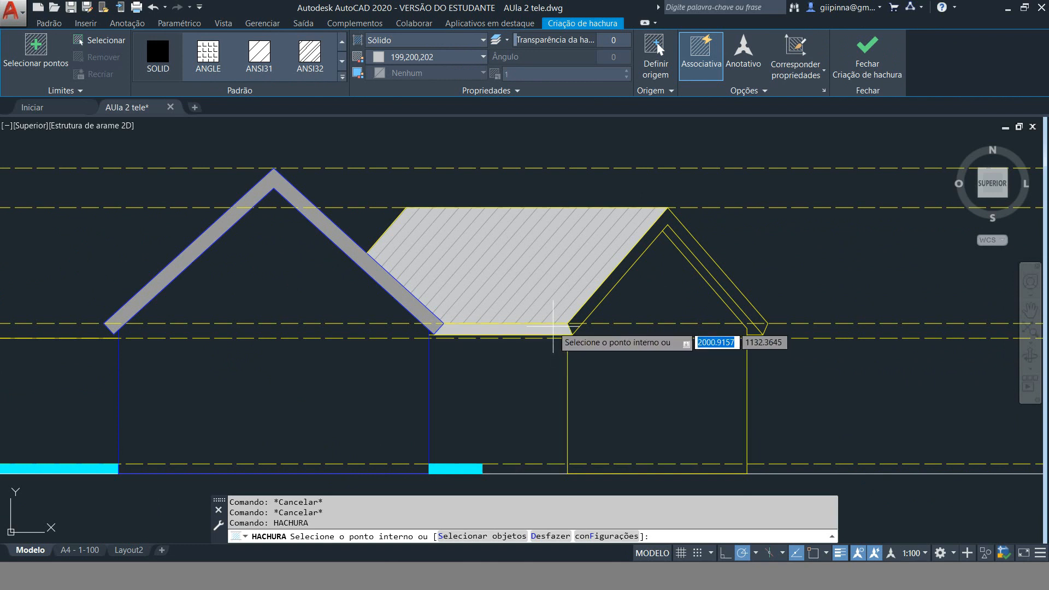
left_click(554, 329)
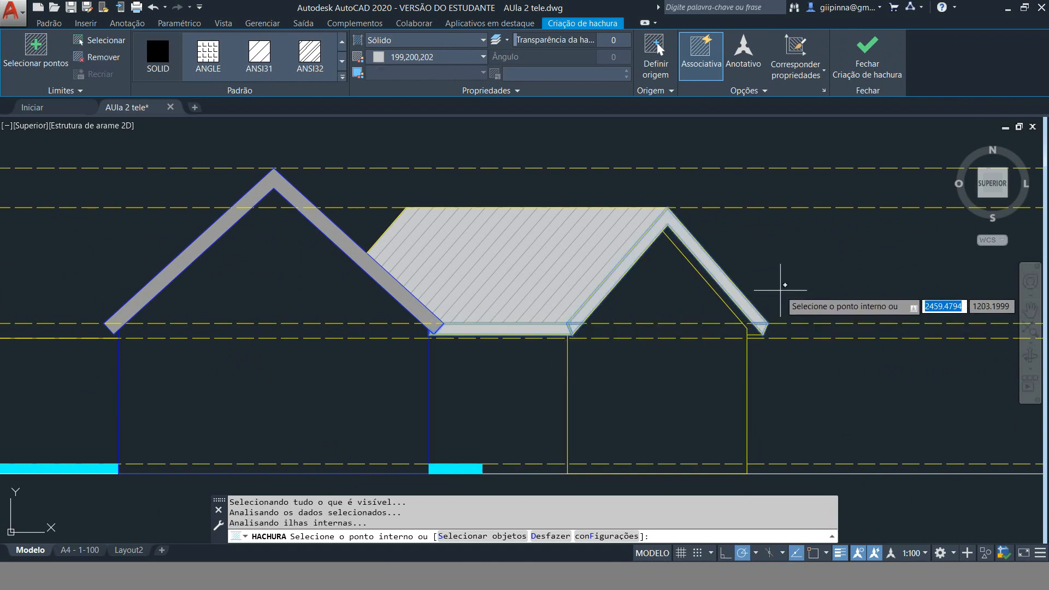
key("Return")
scroll(732, 255, "down", 5)
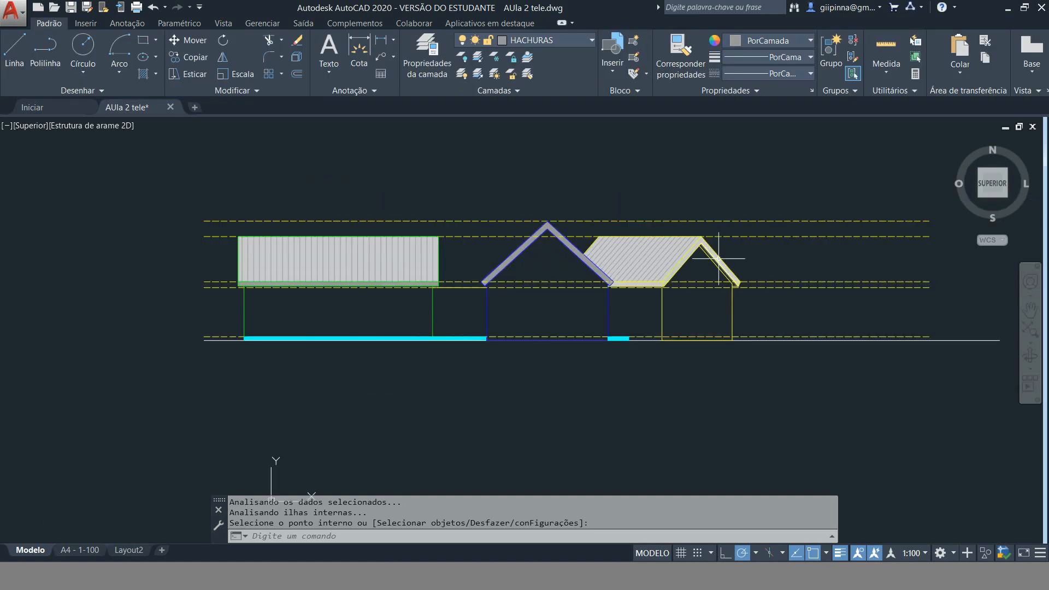
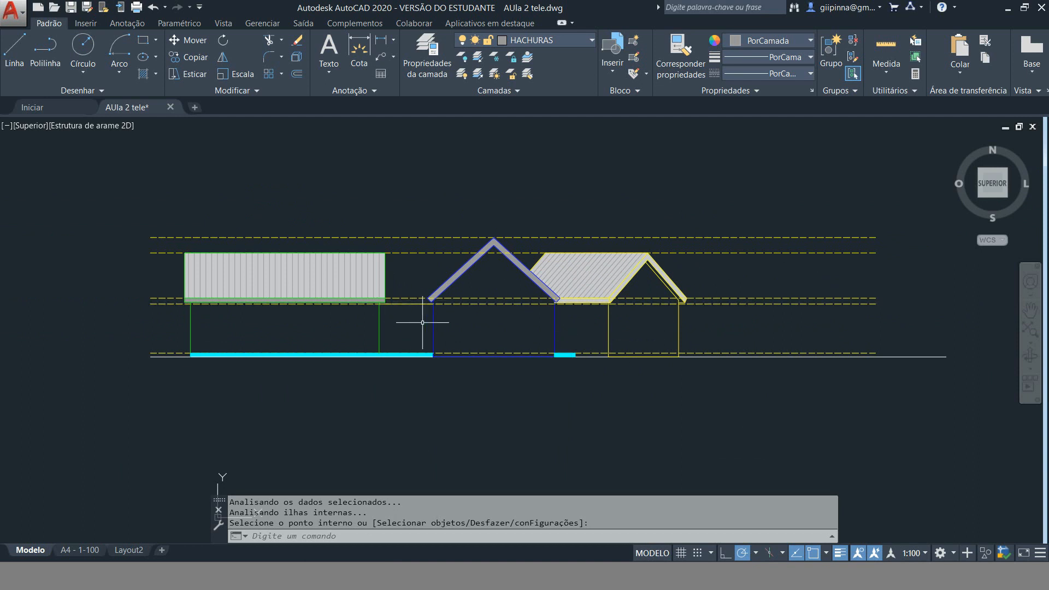
Explode the red VISTA 5 rectangle between the green block and the blue gable.
type("explod")
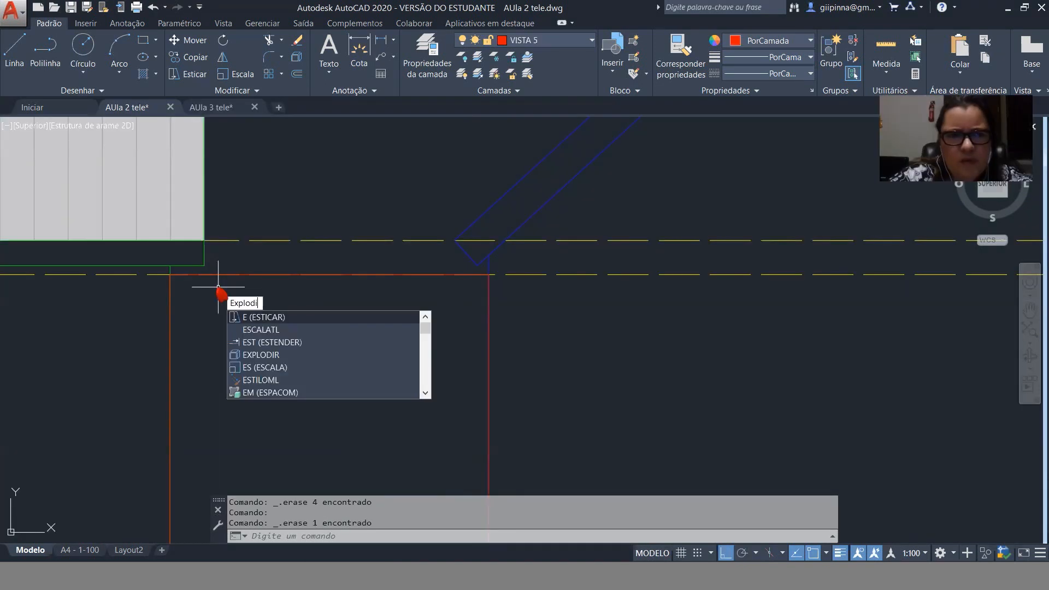
key("Return")
left_click(244, 320)
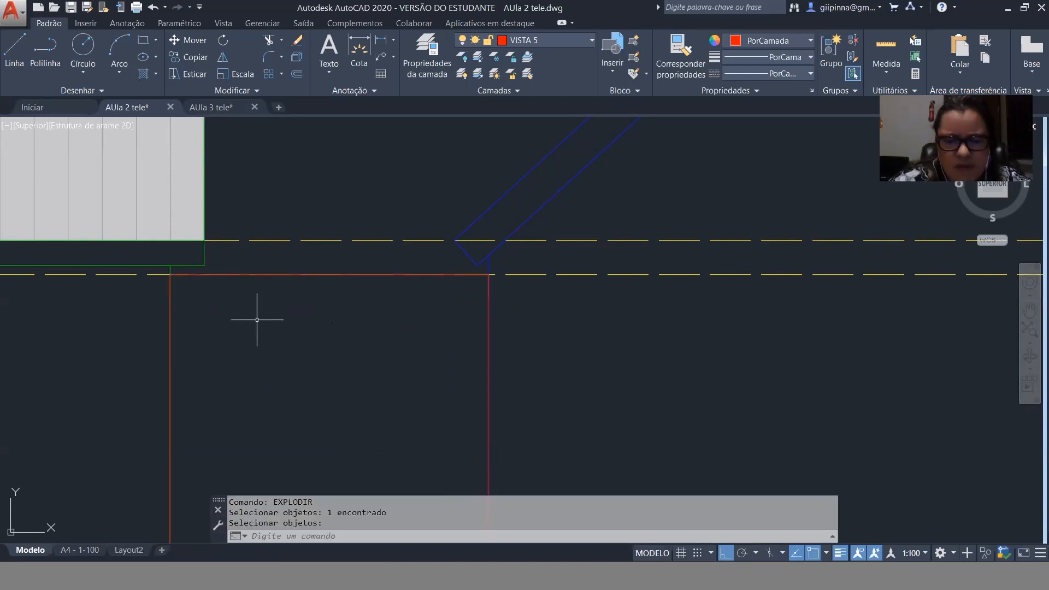
Offset the top edge of the red opening 12 units downward.
type("de")
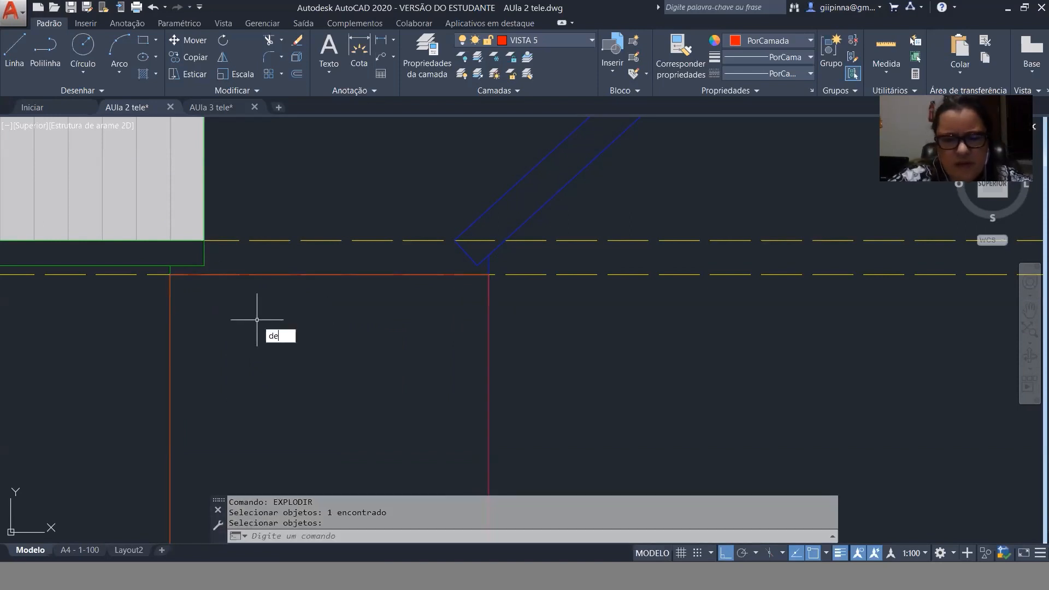
key("Return")
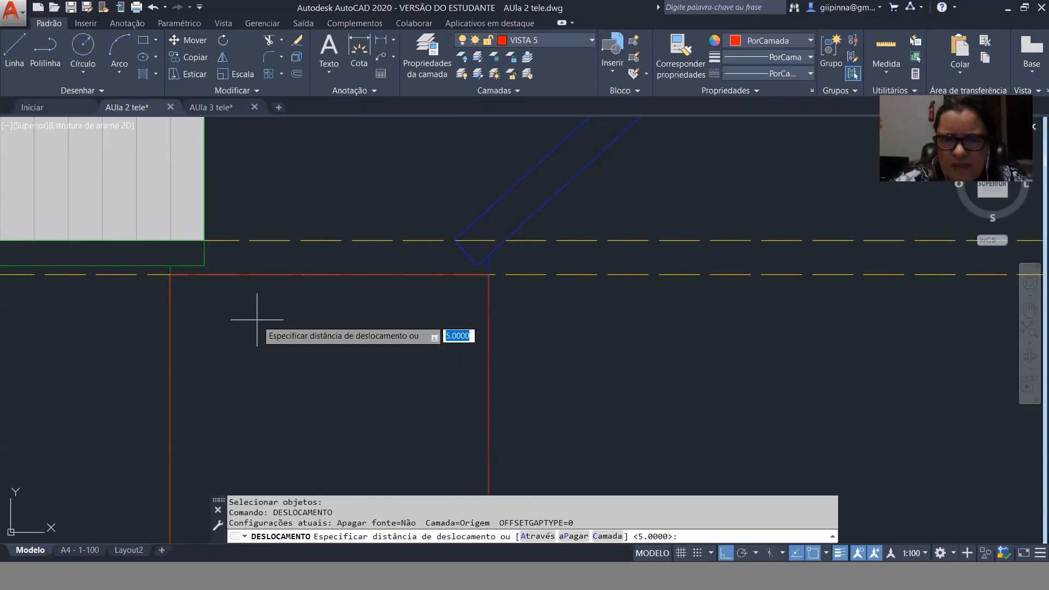
key("Return")
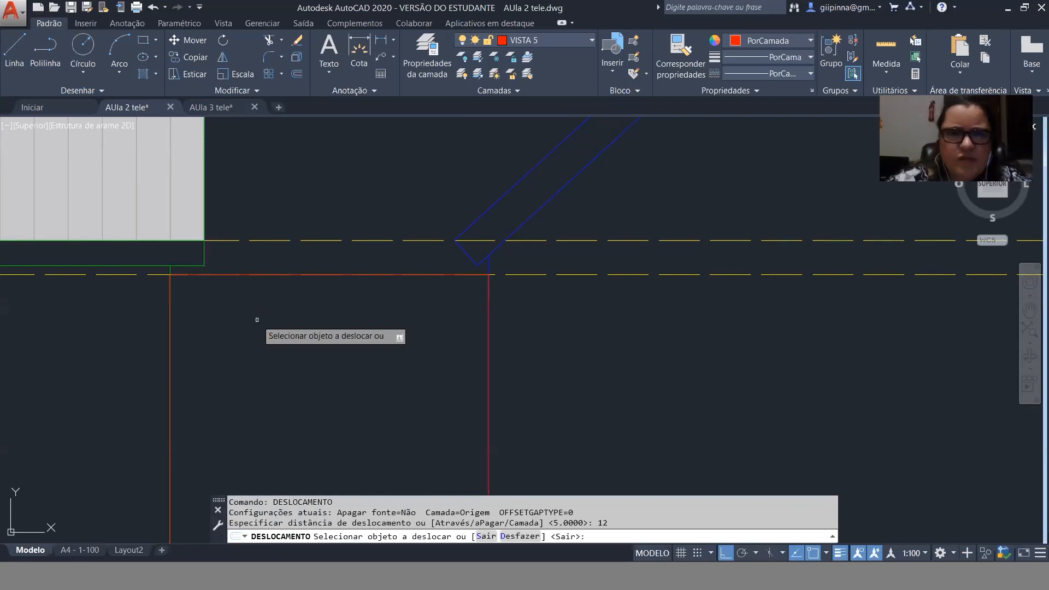
left_click(259, 274)
left_click(265, 281)
key("Return")
Shorten both vertical red sides of the opening so they start at the offset line.
left_click(170, 282)
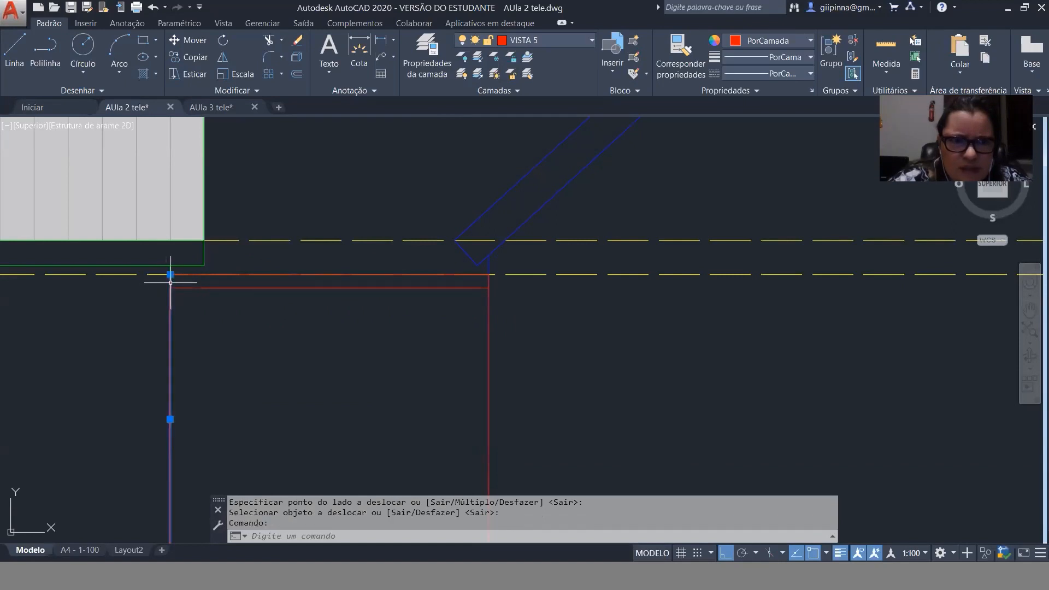
left_click(170, 275)
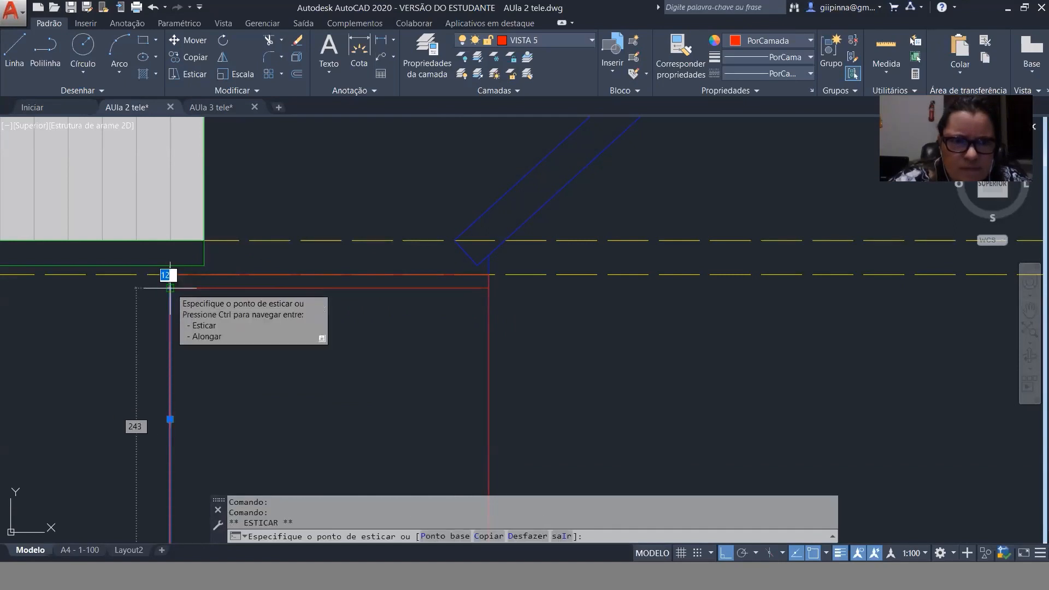
key("Escape")
left_click(489, 304)
left_click(489, 275)
left_click(488, 287)
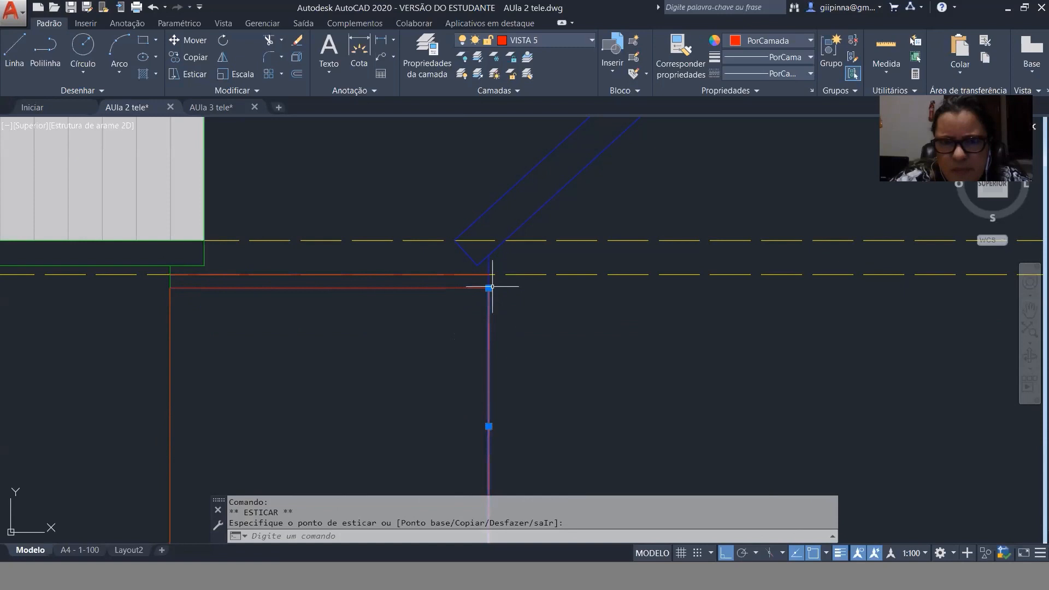
key("Escape")
key("Escape")
key("Escape")
Erase the two vertical red sides of the opening between the green and blue blocks.
scroll(446, 236, "down", 2)
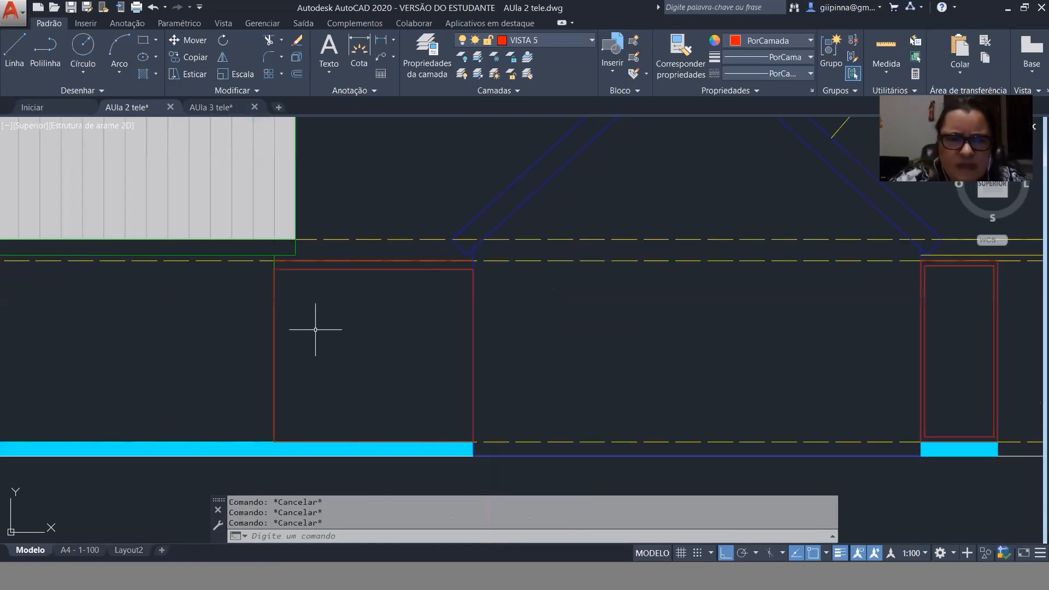
scroll(289, 282, "up", 4)
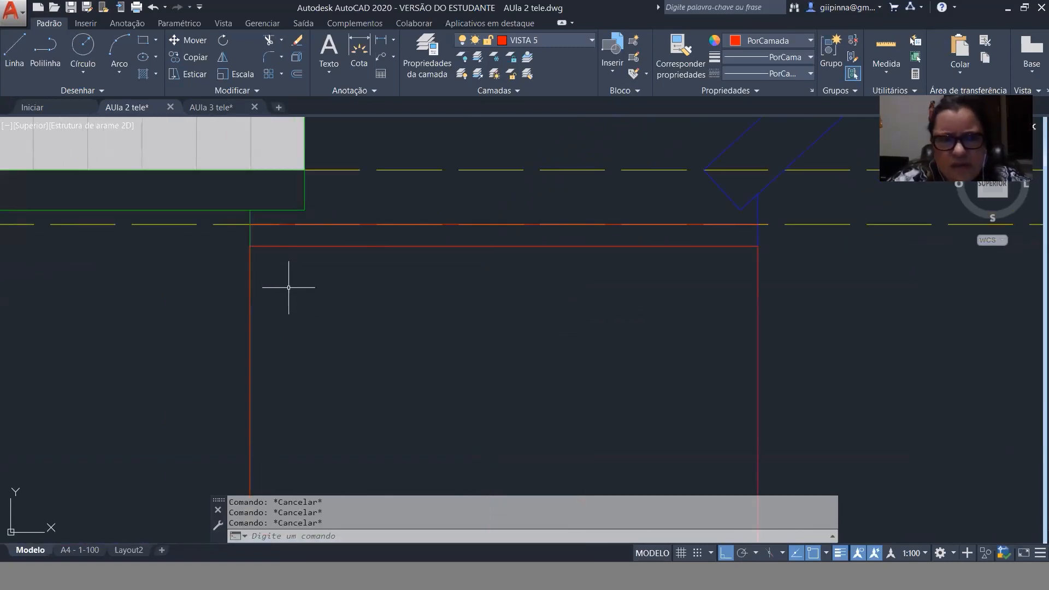
left_click(249, 235)
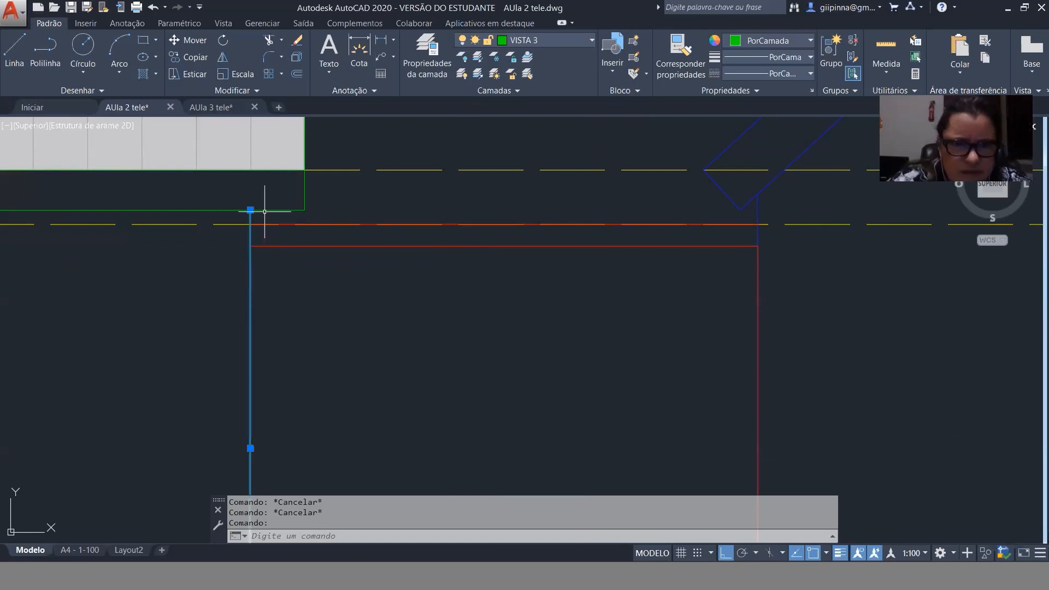
key("Delete")
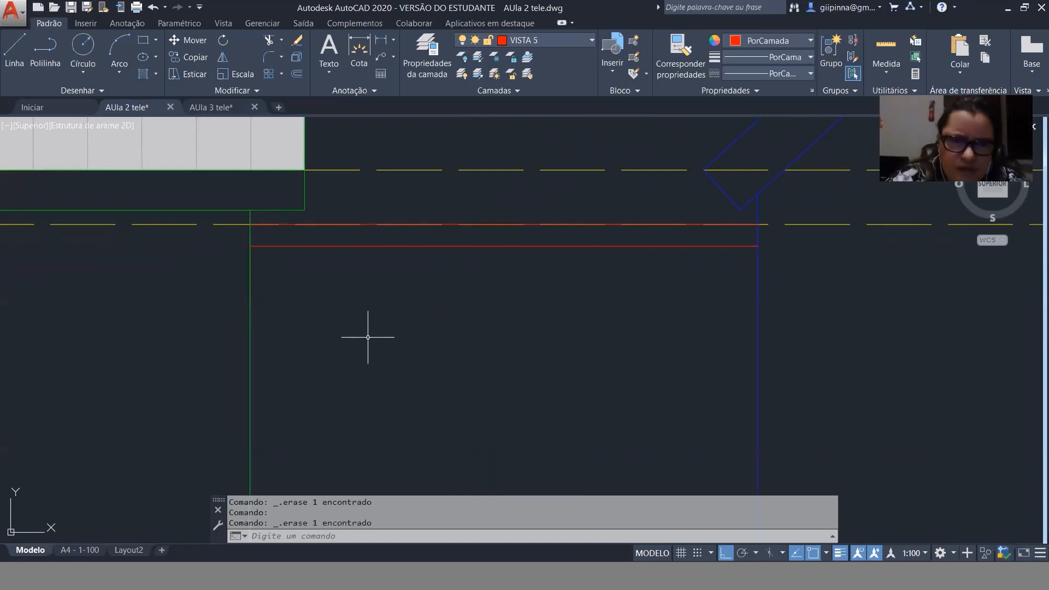
Move the opening's two upper horizontal lines to the yellow layer and erase the red line along the base.
left_click(318, 224)
left_click(317, 246)
left_click(546, 40)
left_click(552, 155)
key("Escape")
key("Escape")
key("Escape")
scroll(298, 222, "down", 4)
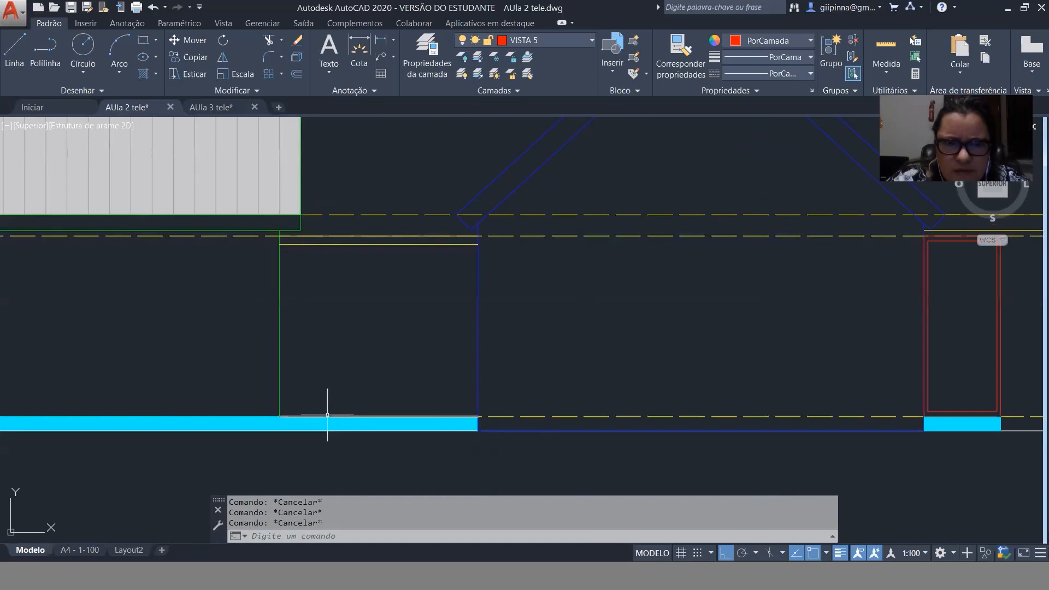
key("Delete")
Draw a VISTA 5 rectangle from the lower lintel line at the green wall to the midpoint of the opening's base.
scroll(316, 287, "up", 2)
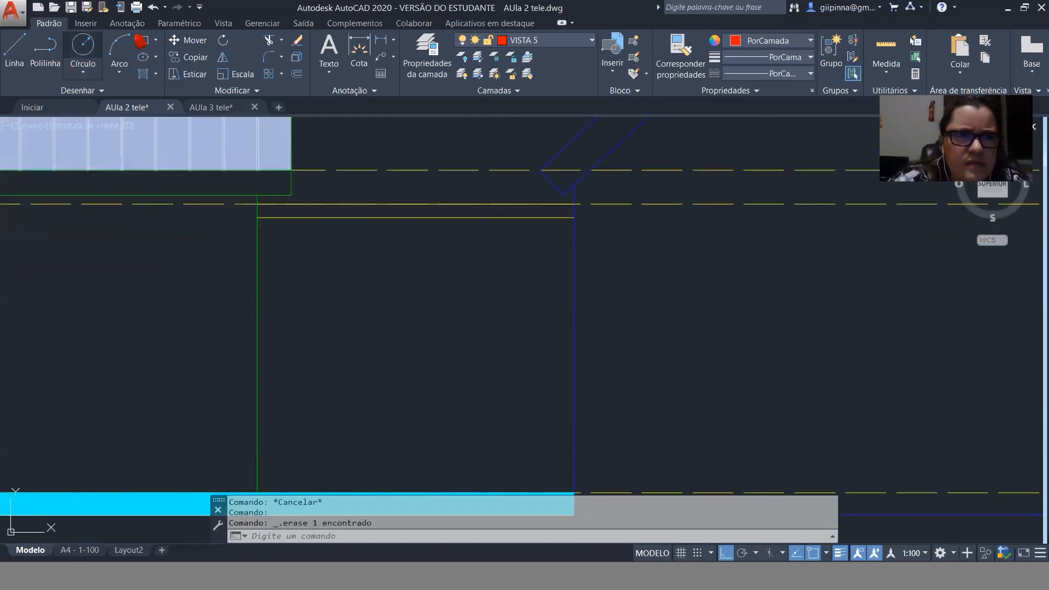
left_click(143, 40)
scroll(235, 188, "down", 2)
left_click(247, 207)
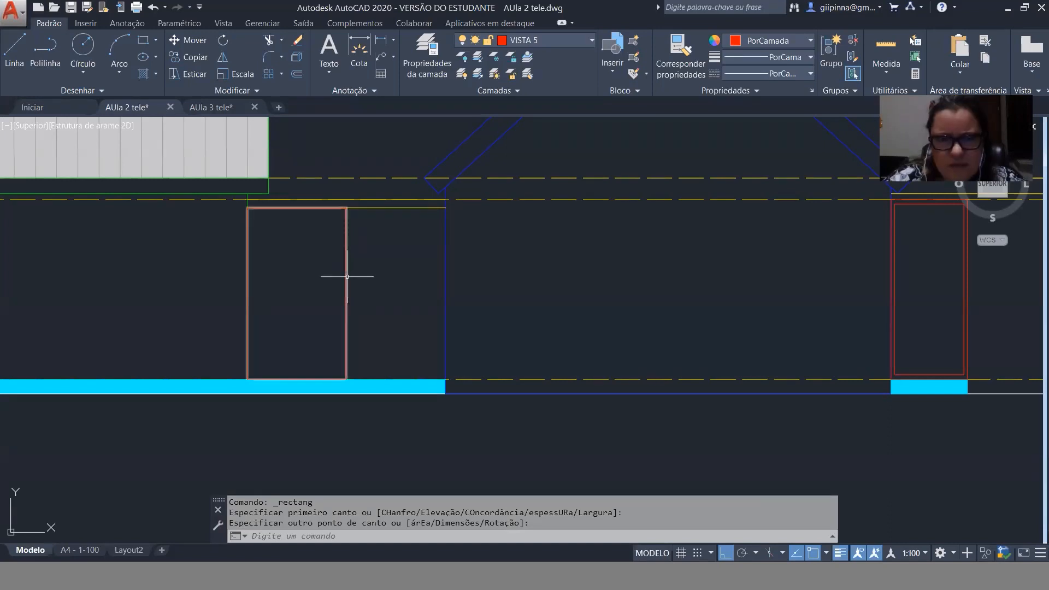
left_click(346, 313)
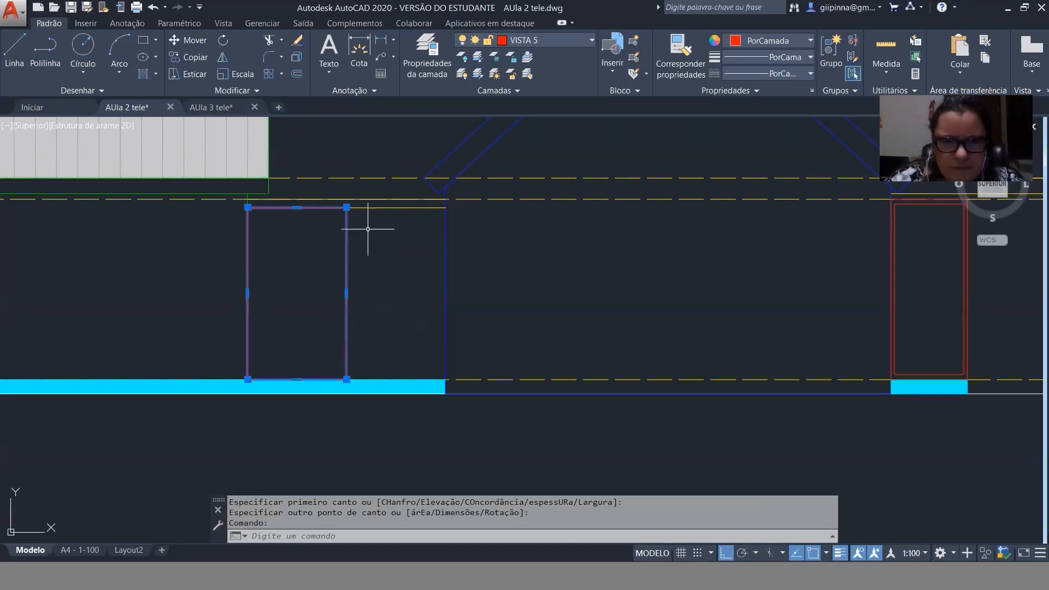
left_click(346, 207)
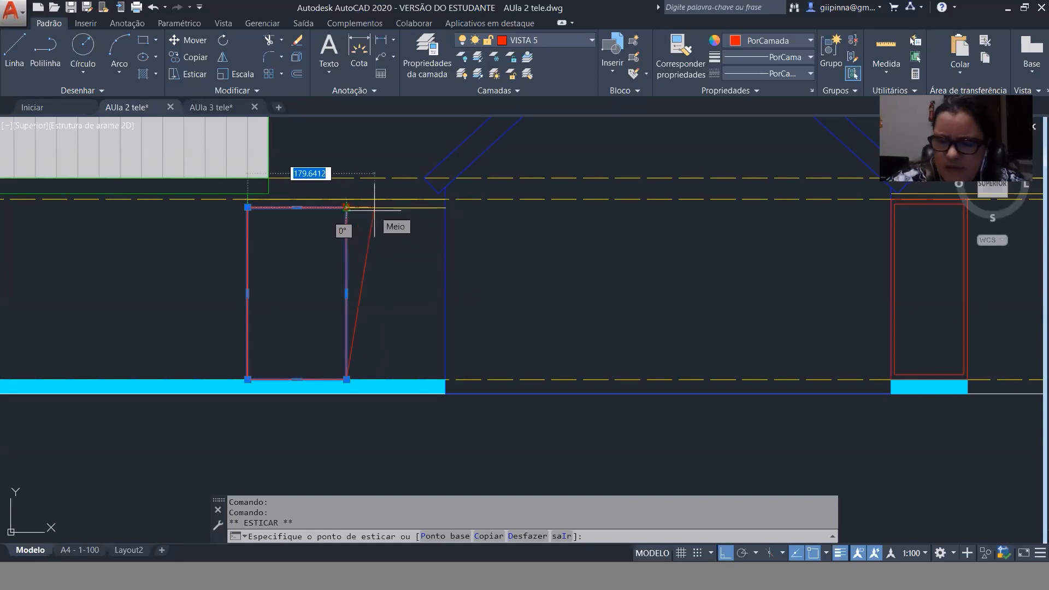
key("Escape")
key("Escape")
Stretch the free vertical side of the new red rectangle 3.5 units toward the blue block.
type("s")
key("Return")
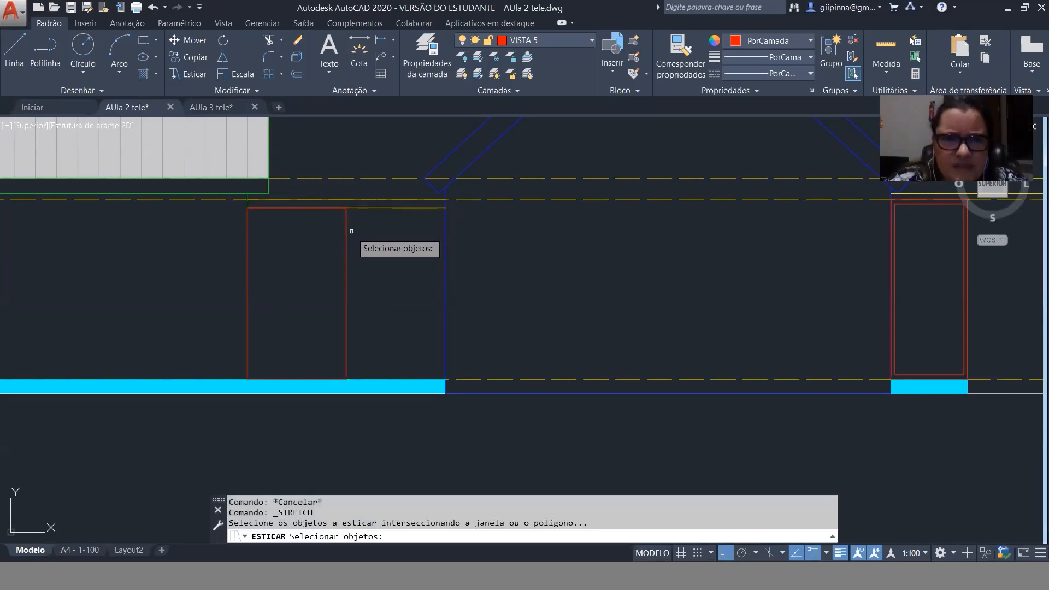
left_click(358, 190)
left_click(330, 416)
key("Return")
left_click(330, 429)
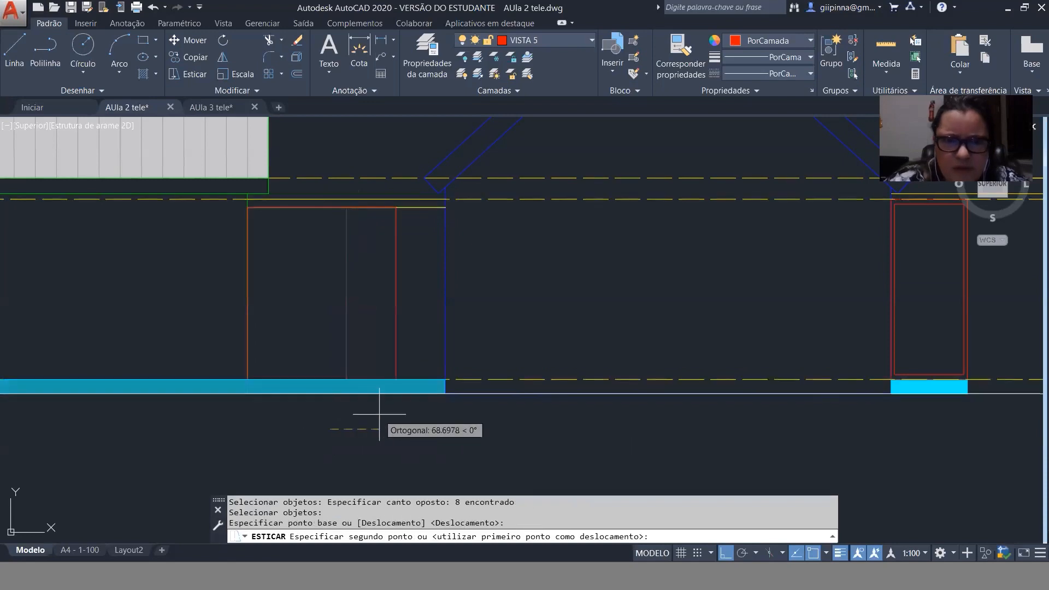
type("3.5")
key("Return")
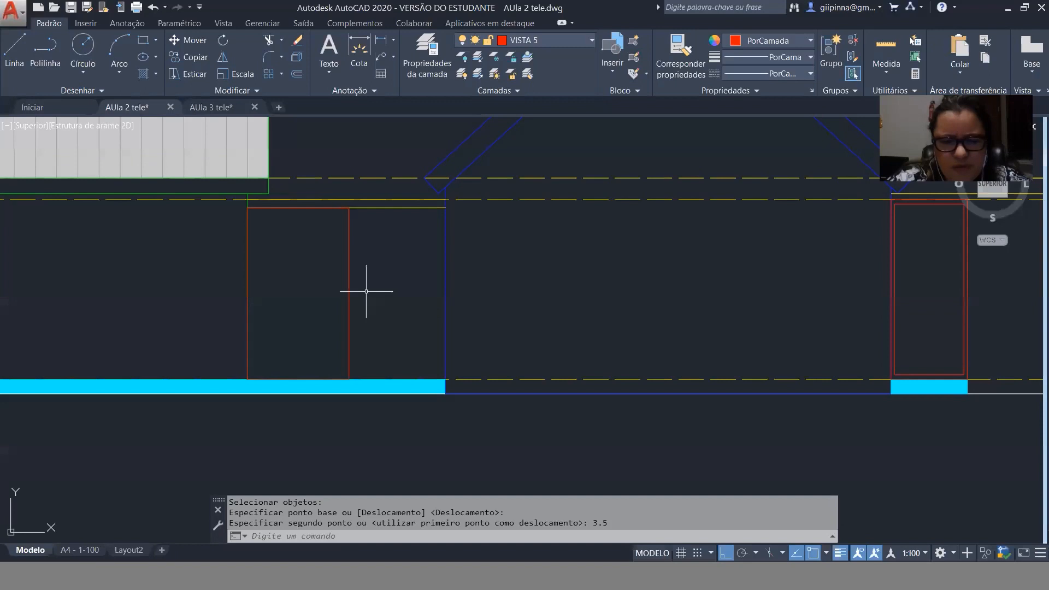
Offset the red rectangle 7 units inward to form the leaf's frame.
type("des")
key("Return")
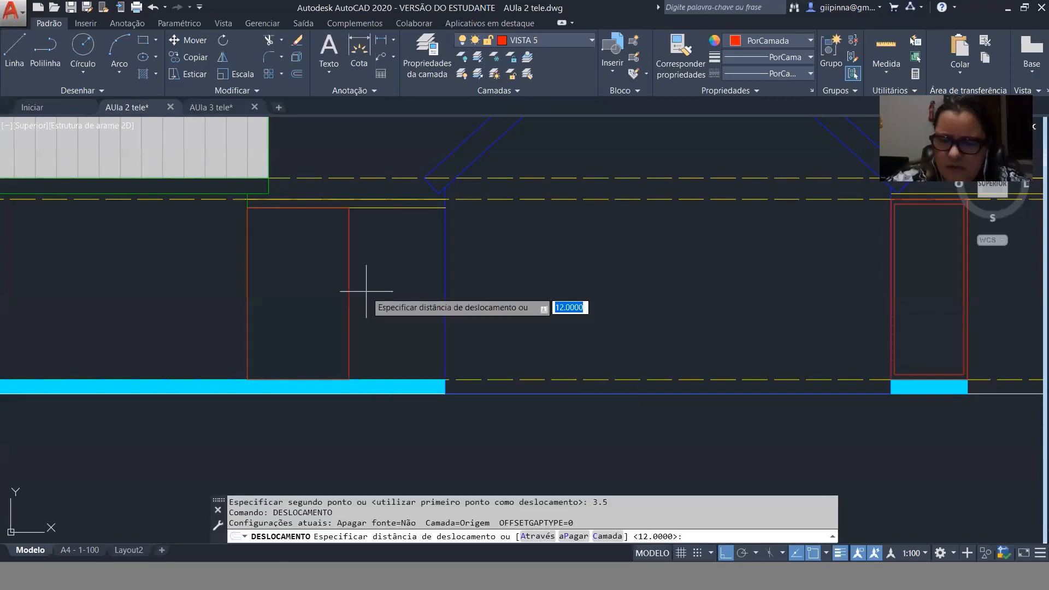
type("7")
key("Return")
left_click(349, 274)
left_click(330, 279)
key("Escape")
key("Escape")
key("Escape")
key("Escape")
Copy both frame rectangles horizontally so the second leaf's outer corner meets the blue wall at the lintel line.
type("copiar")
key("Return")
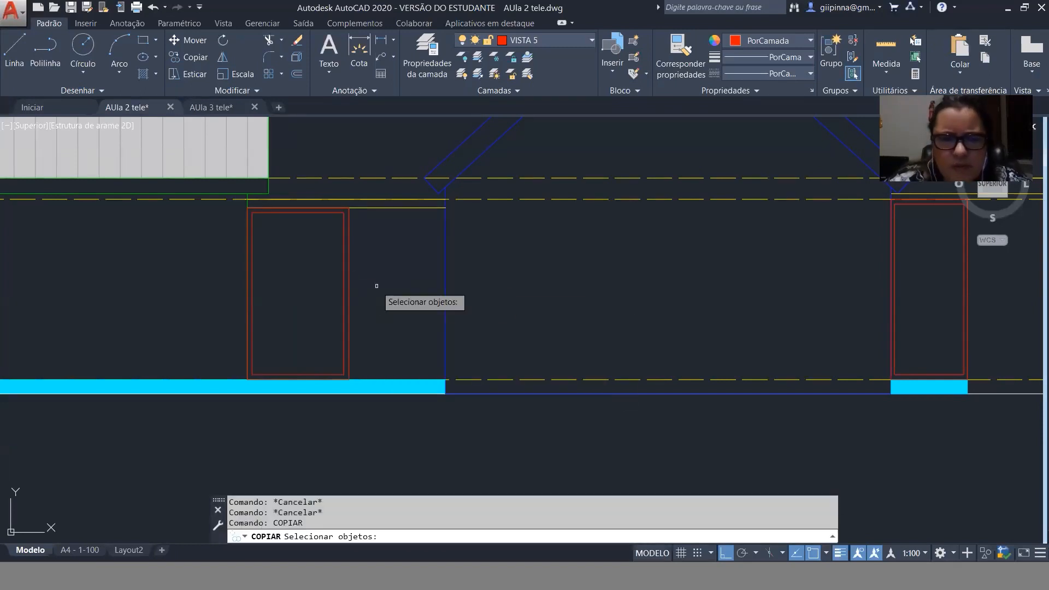
left_click(362, 244)
left_click(330, 273)
key("Return")
left_click(349, 208)
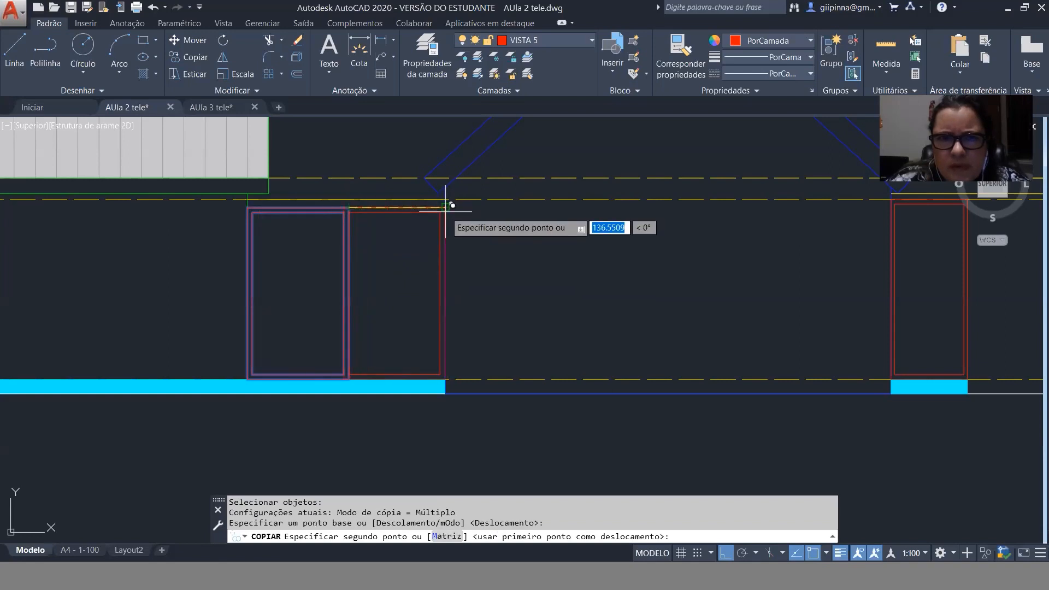
key("Escape")
key("Escape")
key("Escape")
Examine the overlap between the two red leaves and their fit below the lintel.
scroll(345, 200, "up", 5)
left_click(369, 255)
key("Escape")
key("Escape")
key("Escape")
scroll(424, 292, "down", 8)
scroll(471, 232, "up", 2)
middle_click_drag(473, 232, 498, 108)
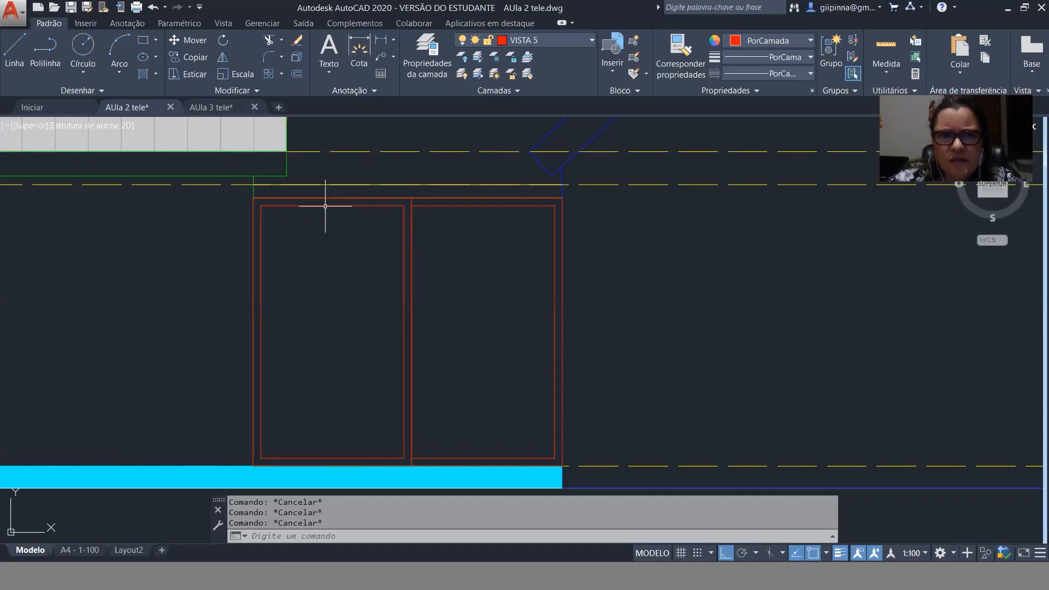
scroll(299, 185, "up", 2)
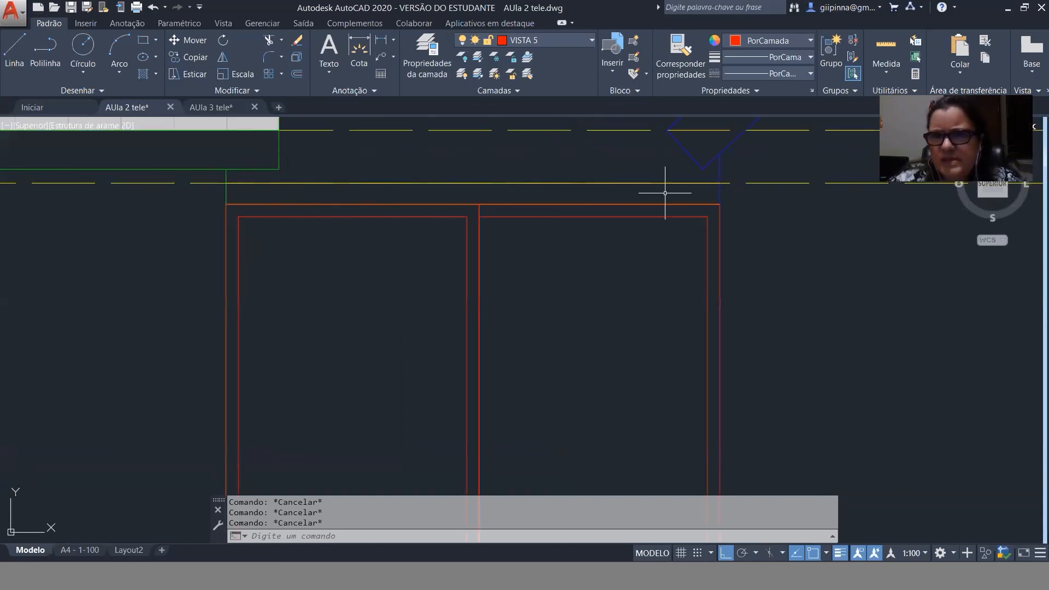
scroll(393, 189, "down", 2)
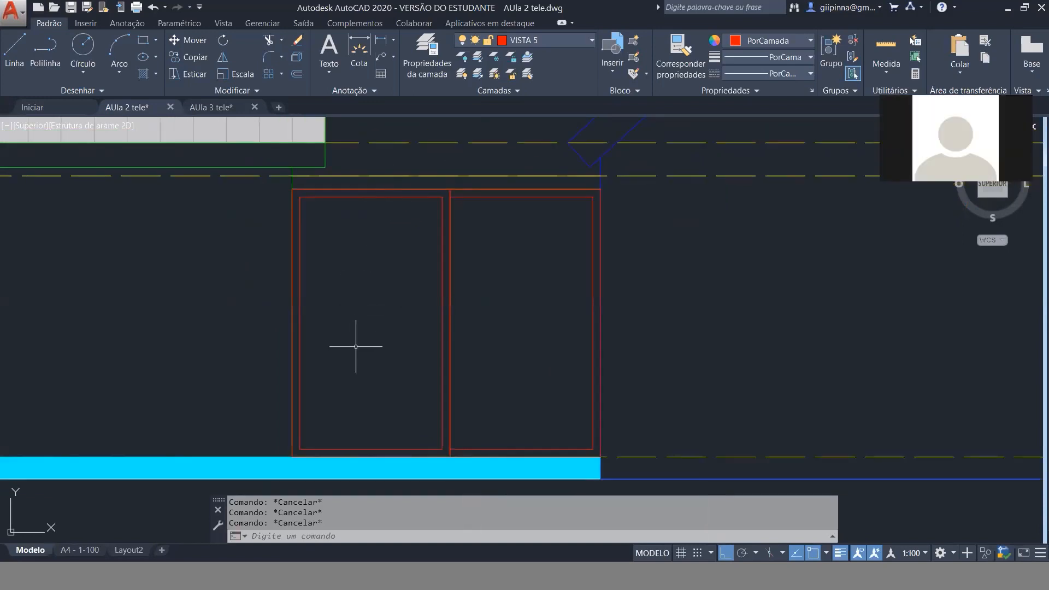
Draw an example rectangle in an empty area, divided by horizontal and vertical centre lines and two diagonals from its centre to the right-hand corners.
scroll(352, 319, "down", 4)
scroll(454, 322, "down", 3)
scroll(484, 363, "up", 2)
middle_click_drag(484, 362, 489, 198)
scroll(452, 336, "up", 3)
scroll(454, 331, "down", 3)
scroll(455, 332, "up", 3)
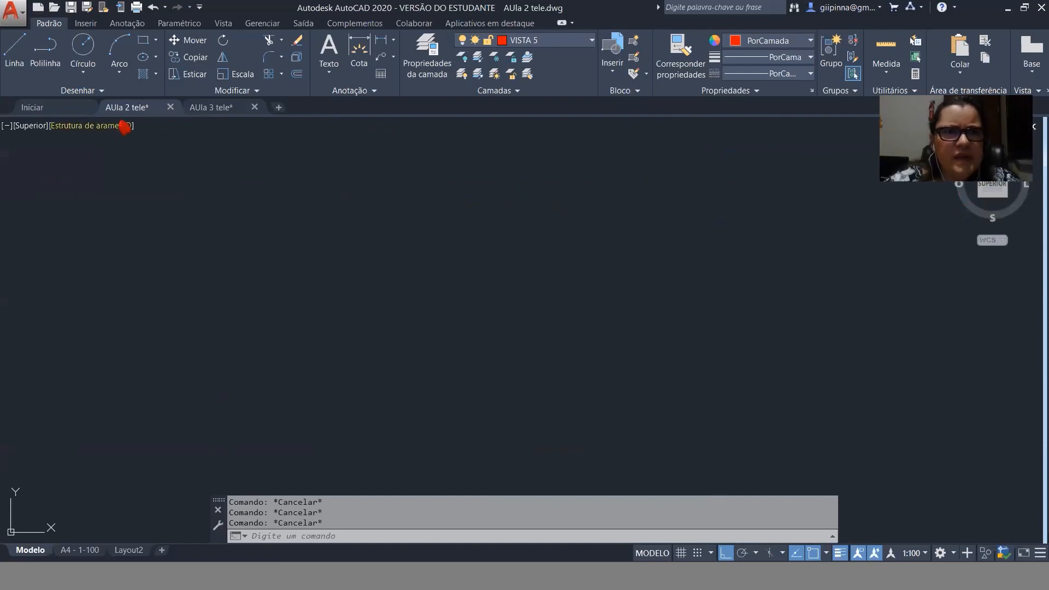
left_click(143, 41)
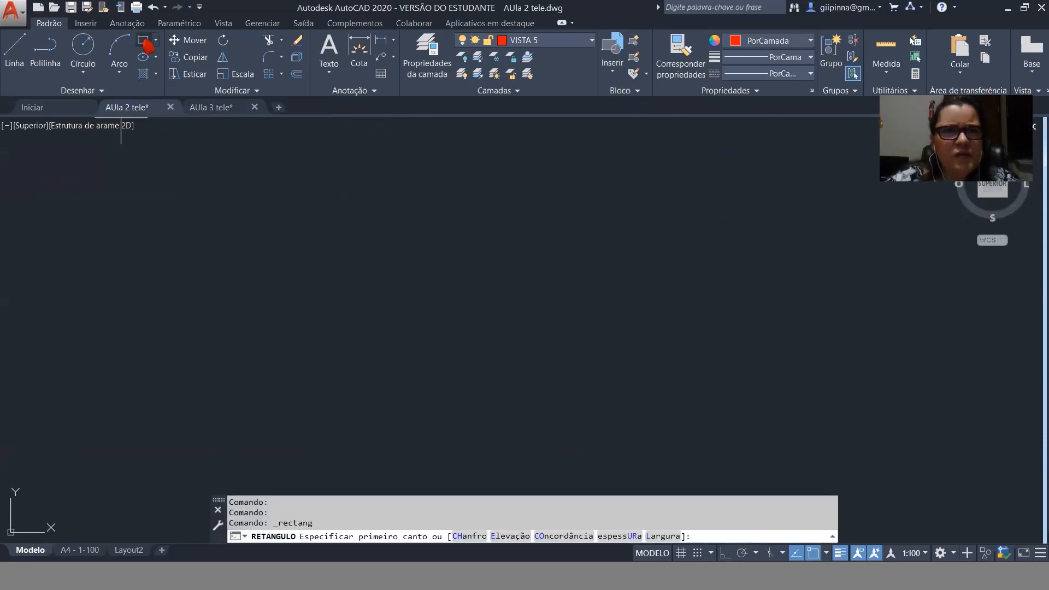
left_click(284, 225)
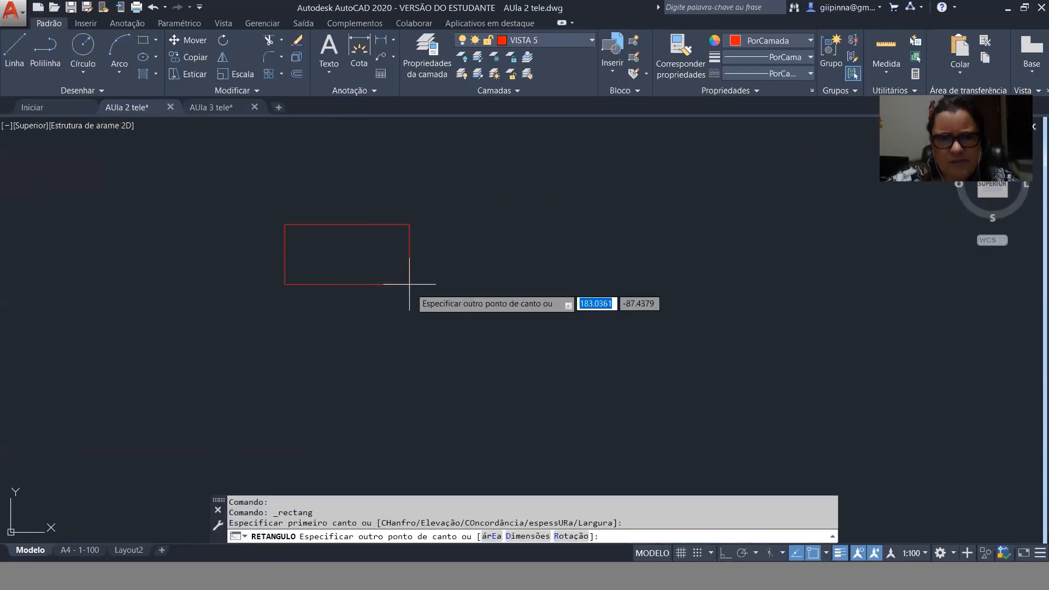
left_click(395, 402)
key("Escape")
key("Escape")
key("Escape")
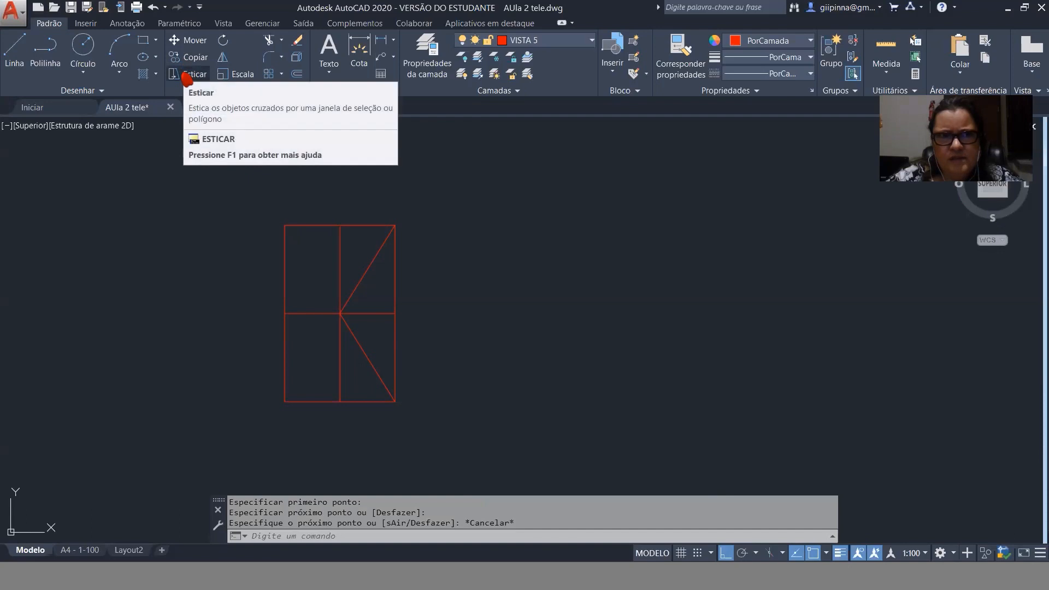
Explode the example rectangle into separate lines.
left_click(206, 78)
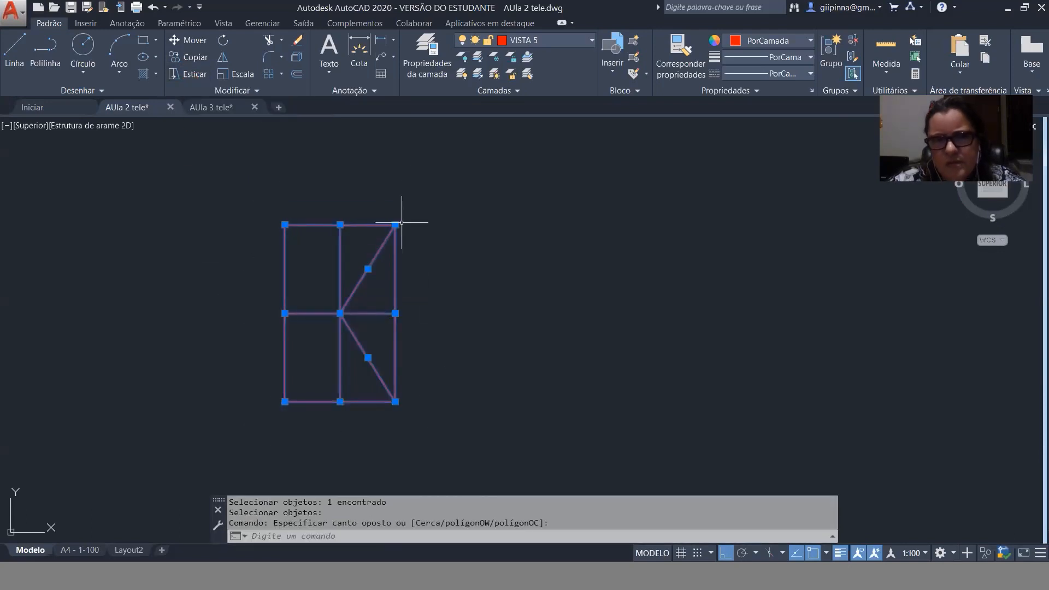
key("Escape")
key("Escape")
key("Escape")
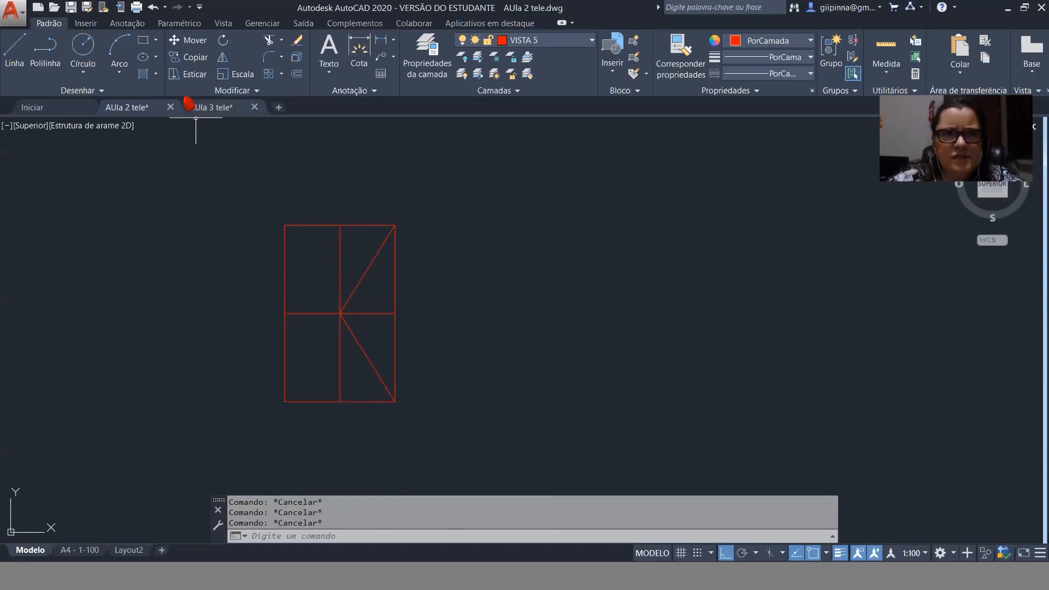
Try to stretch the example's right half, including the vertical centre line, comparing free and orthogonal movement.
left_click(189, 75)
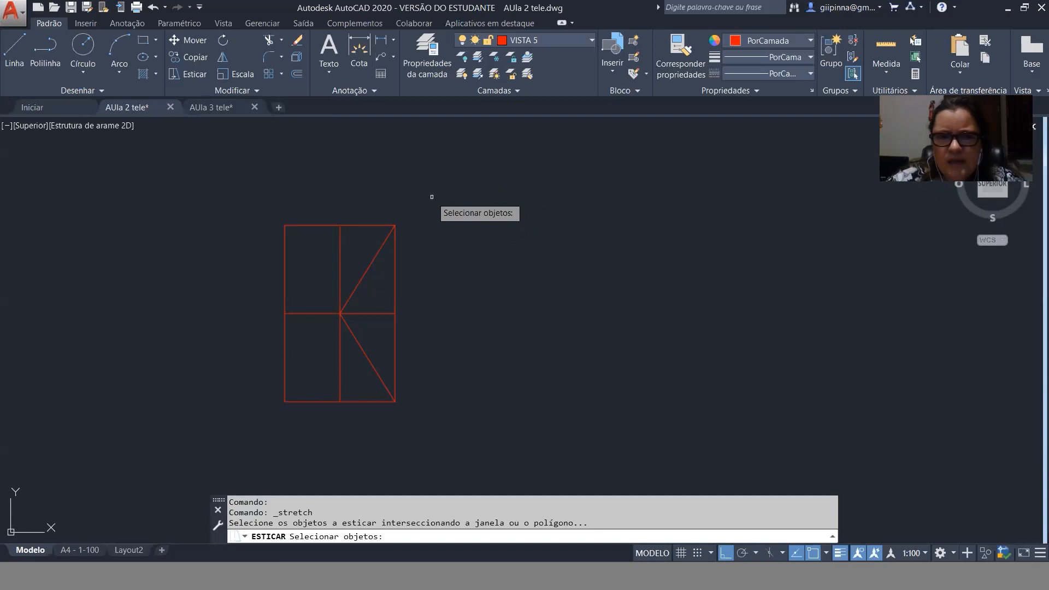
left_click(434, 429)
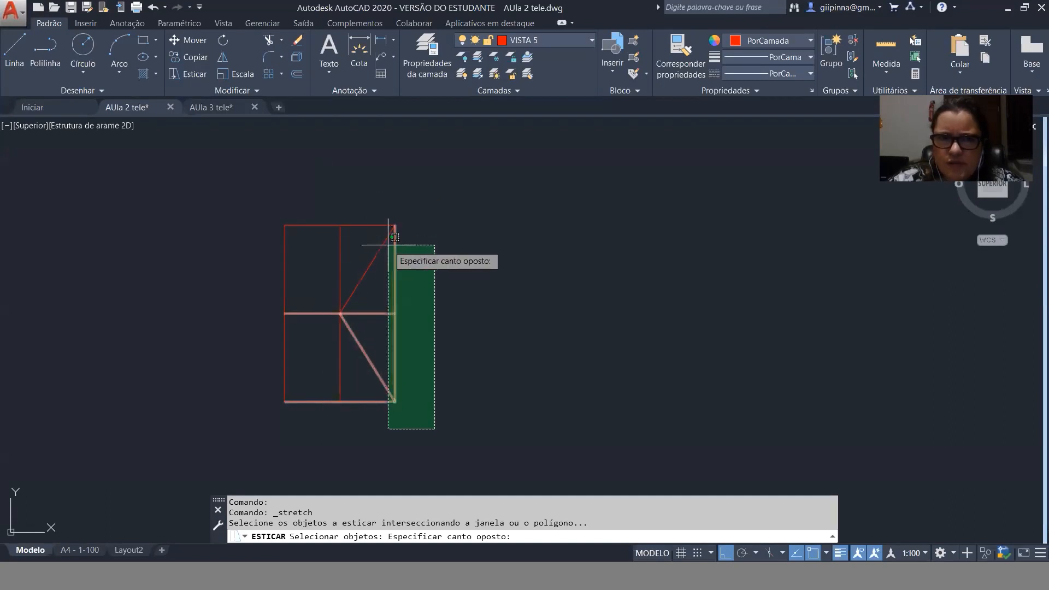
left_click(334, 199)
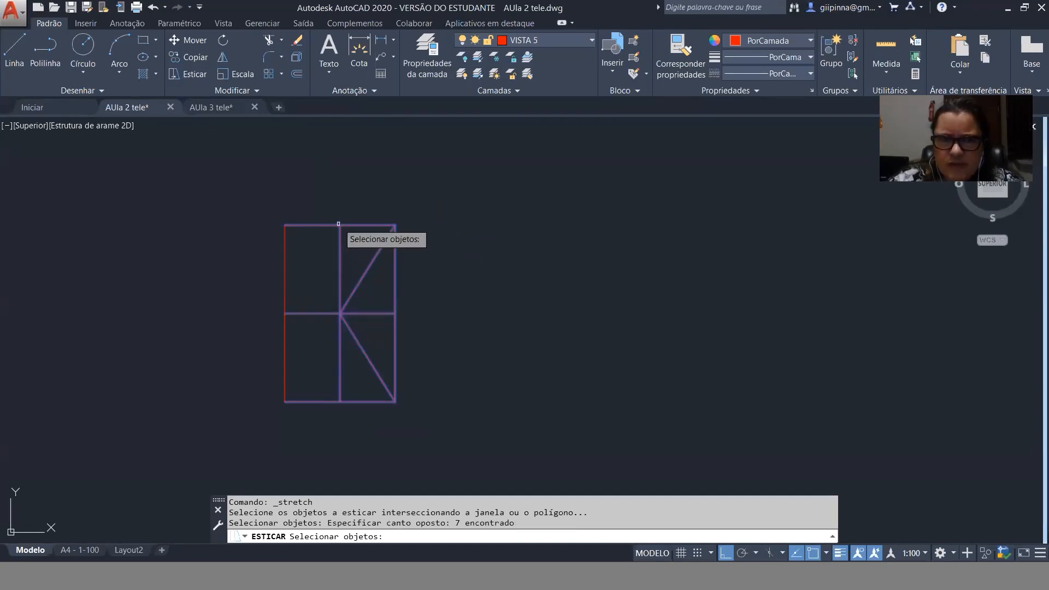
key("Return")
left_click(332, 201)
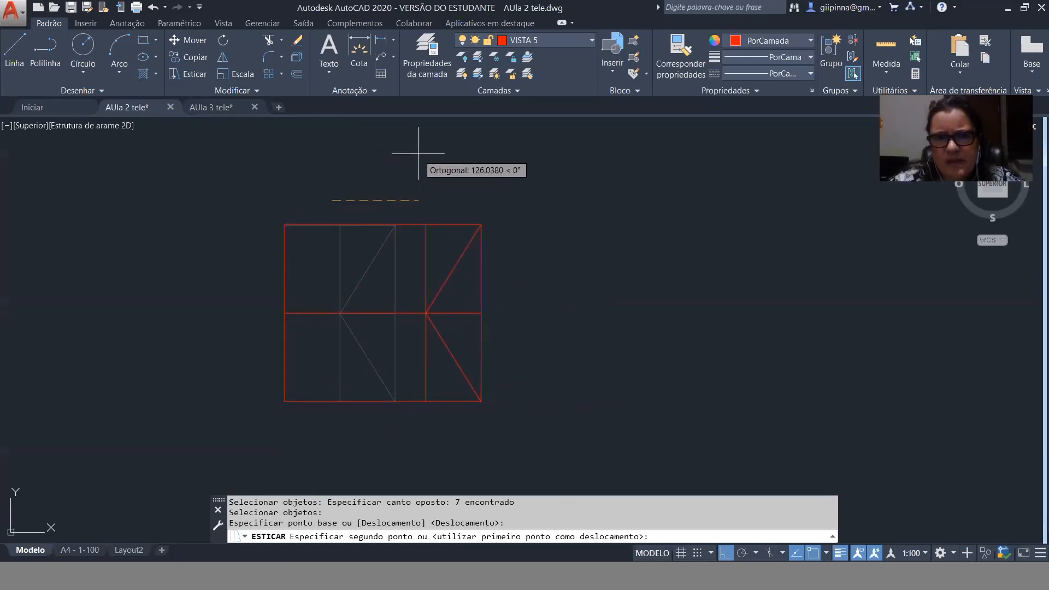
key("F8")
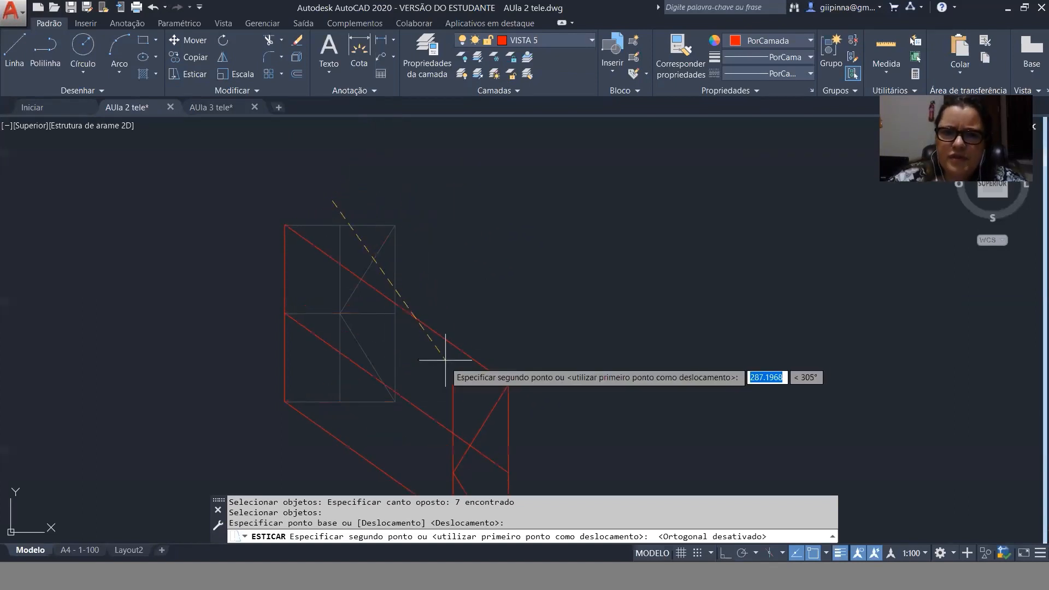
key("F8")
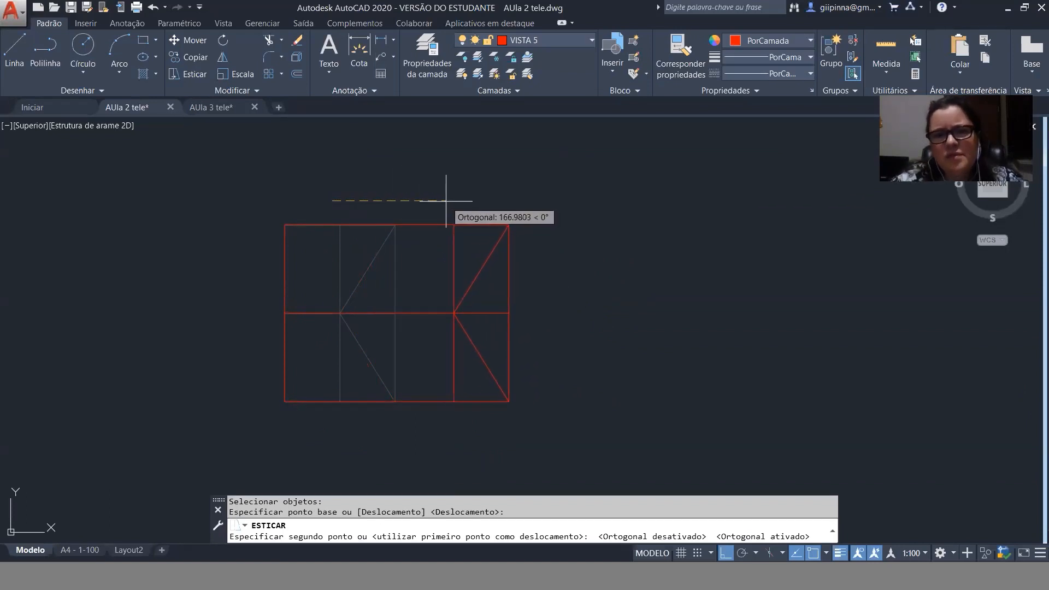
key("Escape")
Stretch the example's right edge, with the horizontals and diagonals ending on it, horizontally to the right.
key("Return")
left_click(416, 204)
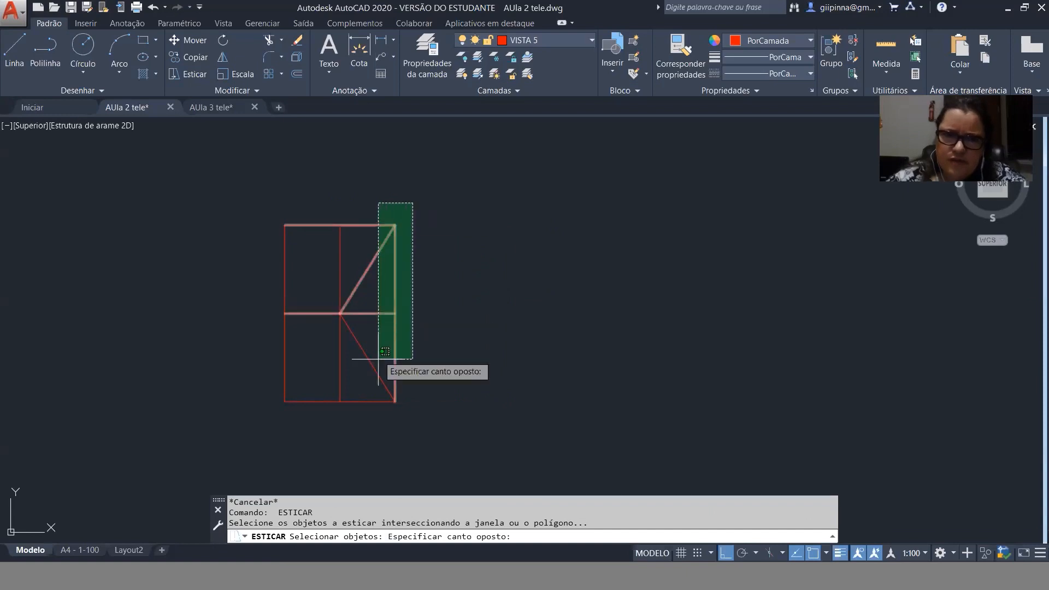
key("Escape")
left_click(432, 431)
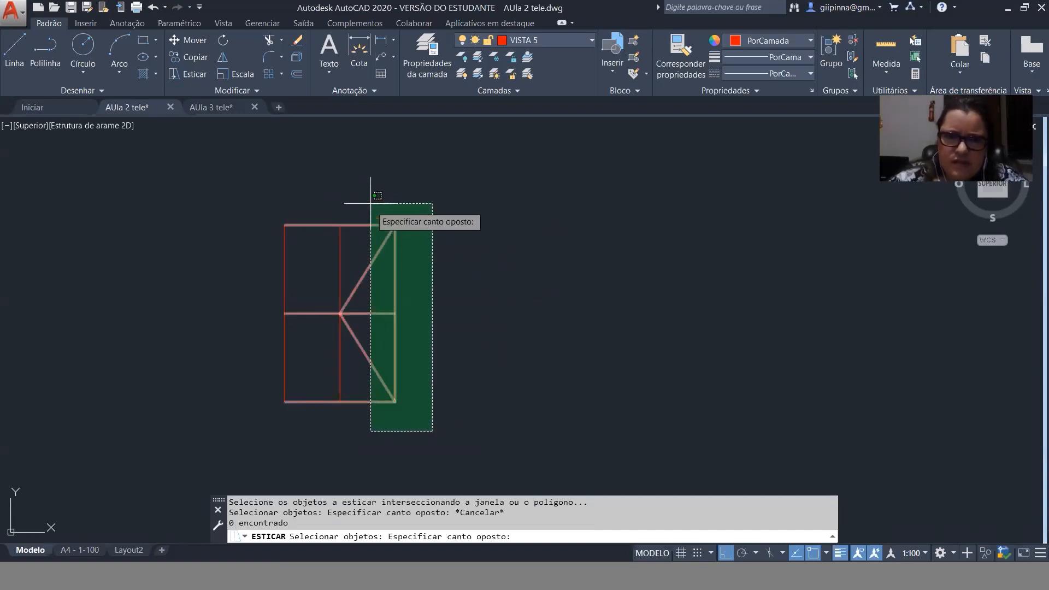
left_click(365, 186)
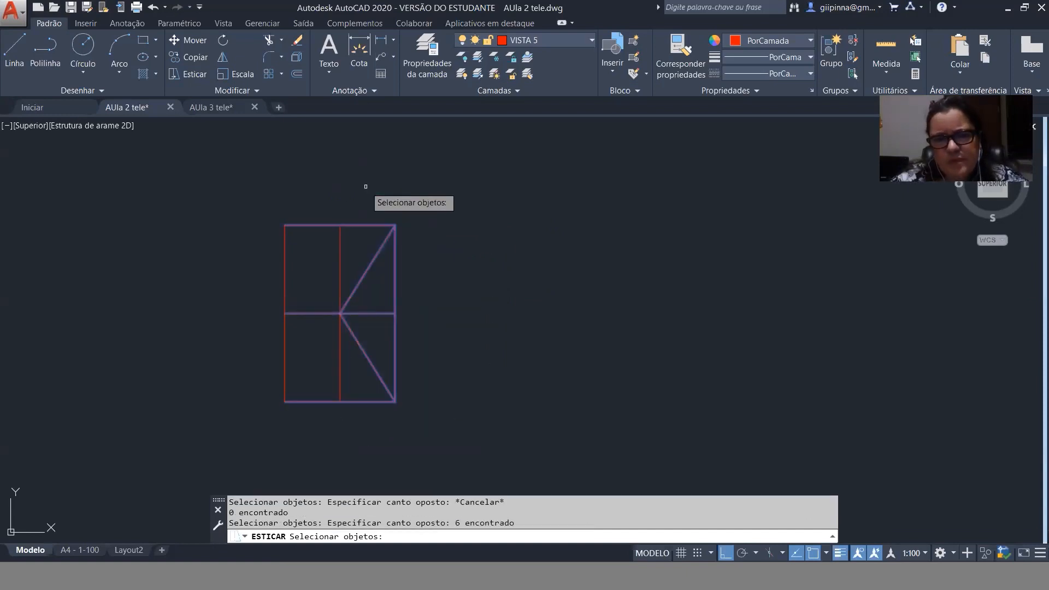
key("Return")
left_click(404, 215)
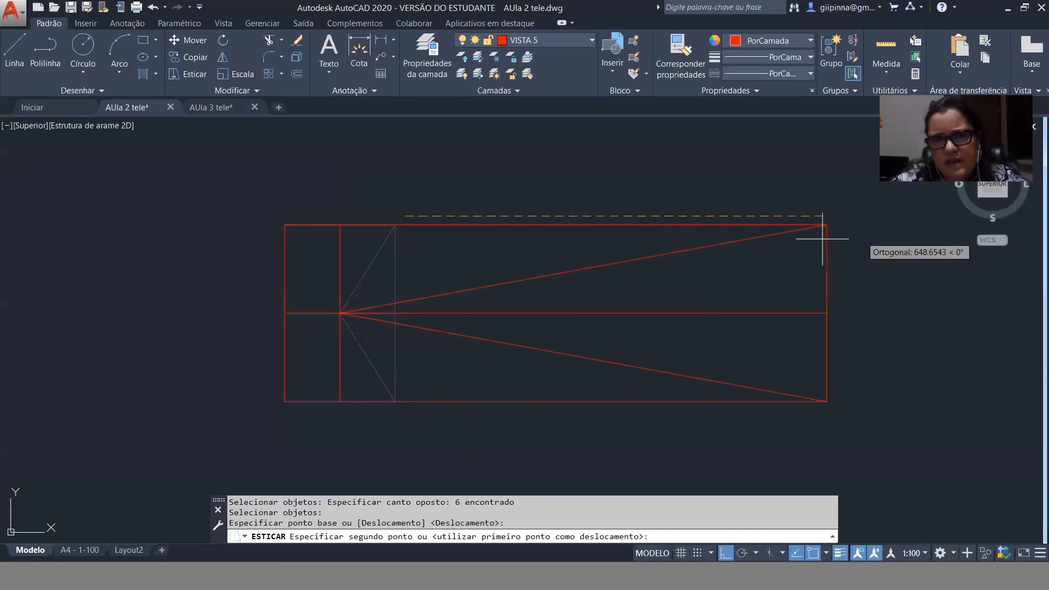
left_click(541, 235)
Undo the last stretch of the example's right edge.
left_click(339, 268)
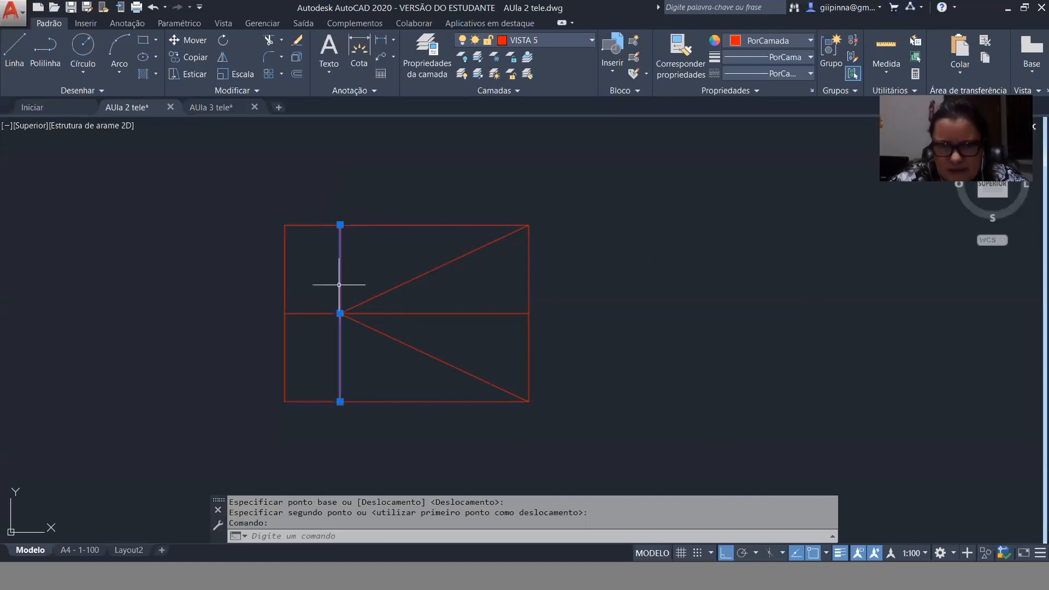
key("Escape")
key("ctrl+z")
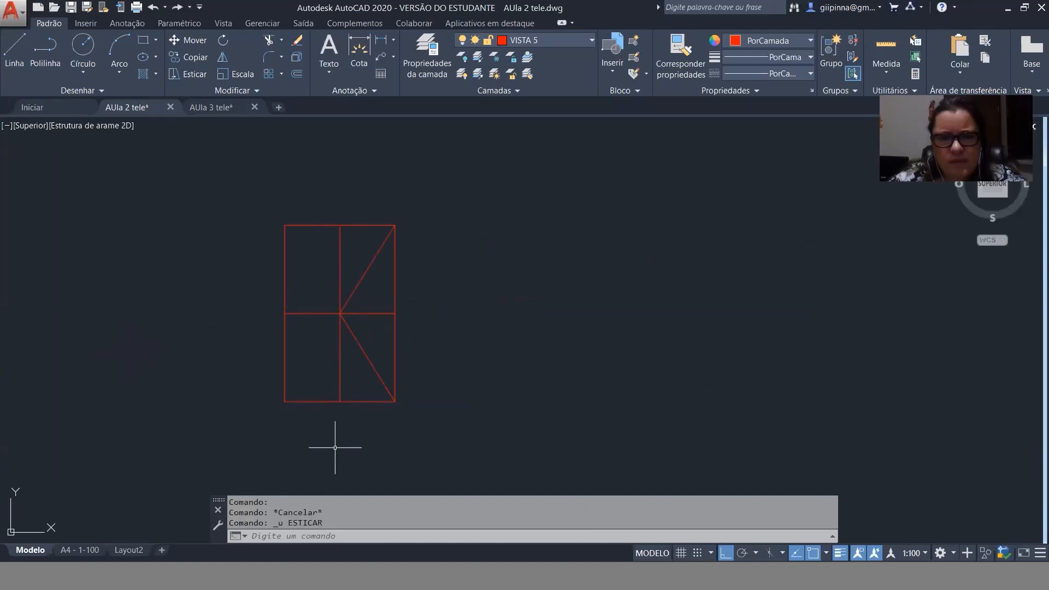
Stretch the example's vertical centre line and the meeting point of the two diagonals horizontally towards the left edge.
type("s")
key("Return")
left_click(359, 432)
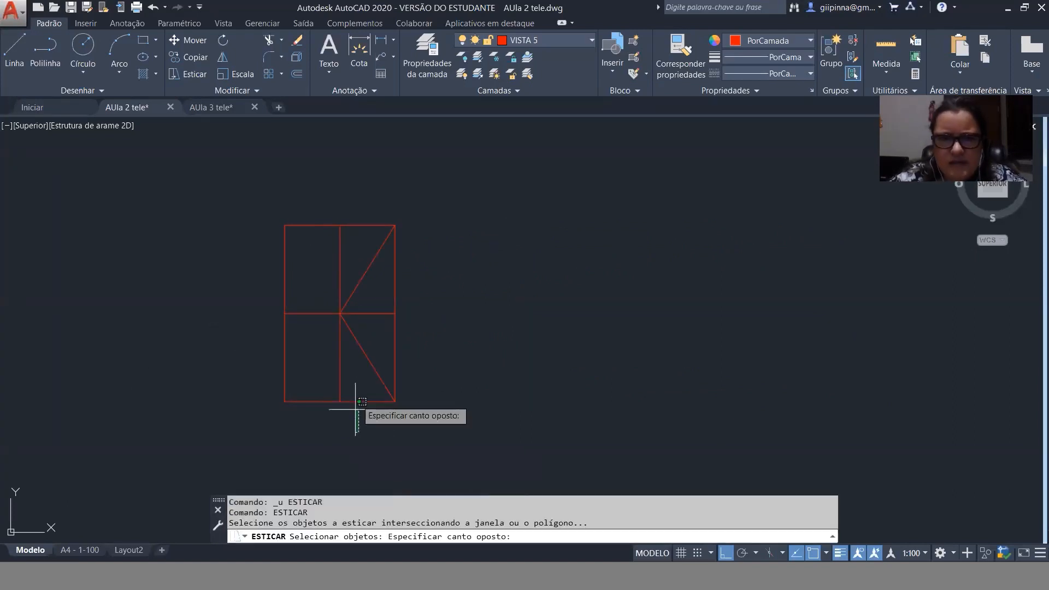
left_click(320, 186)
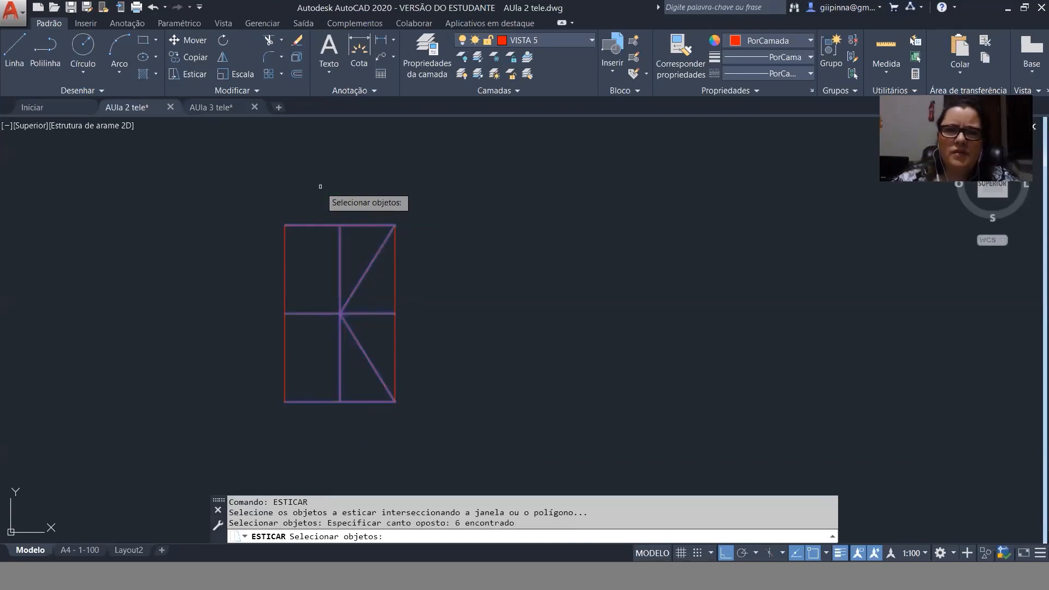
key("Return")
left_click(362, 185)
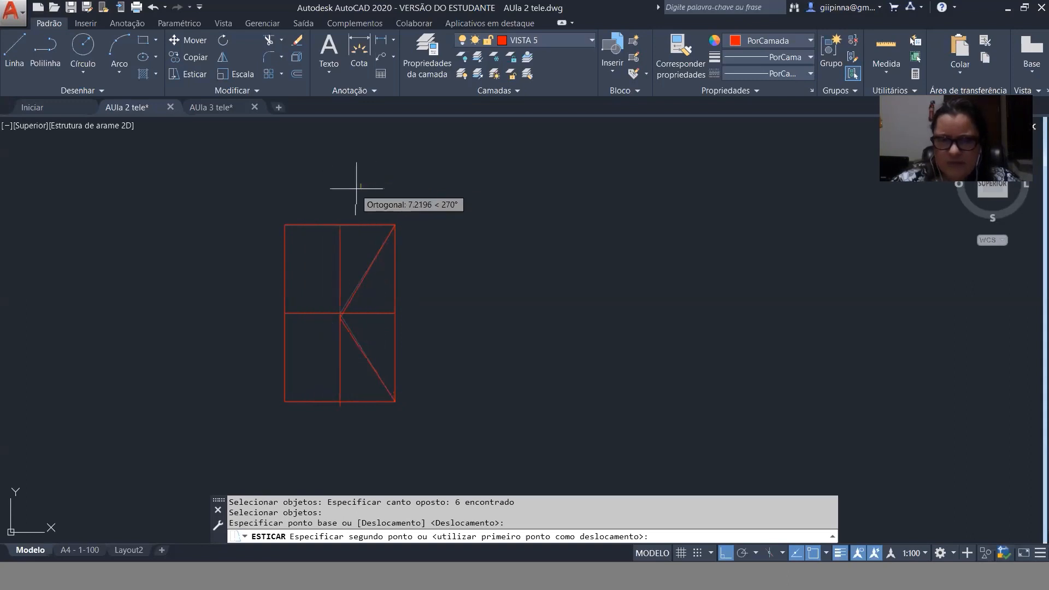
left_click(327, 186)
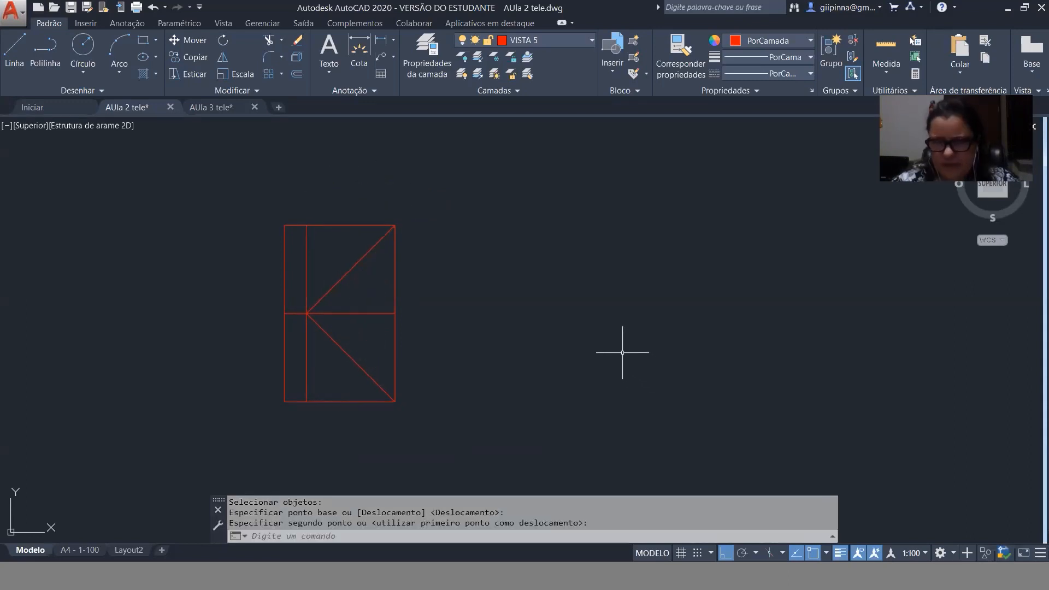
Erase the whole stretched example figure from the empty area.
key("ctrl+z")
left_click(570, 449)
left_click(238, 158)
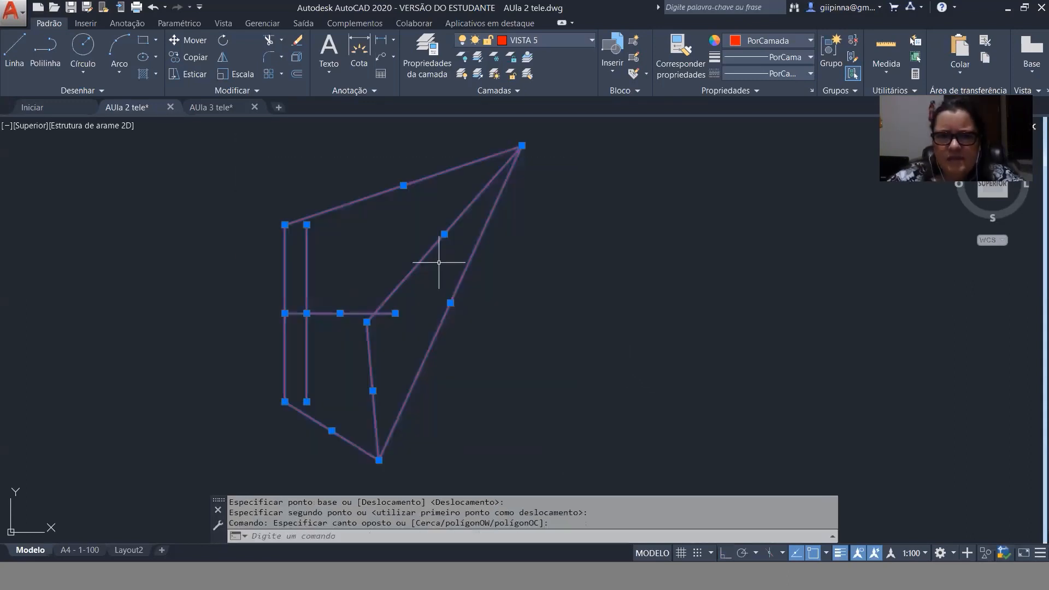
key("Delete")
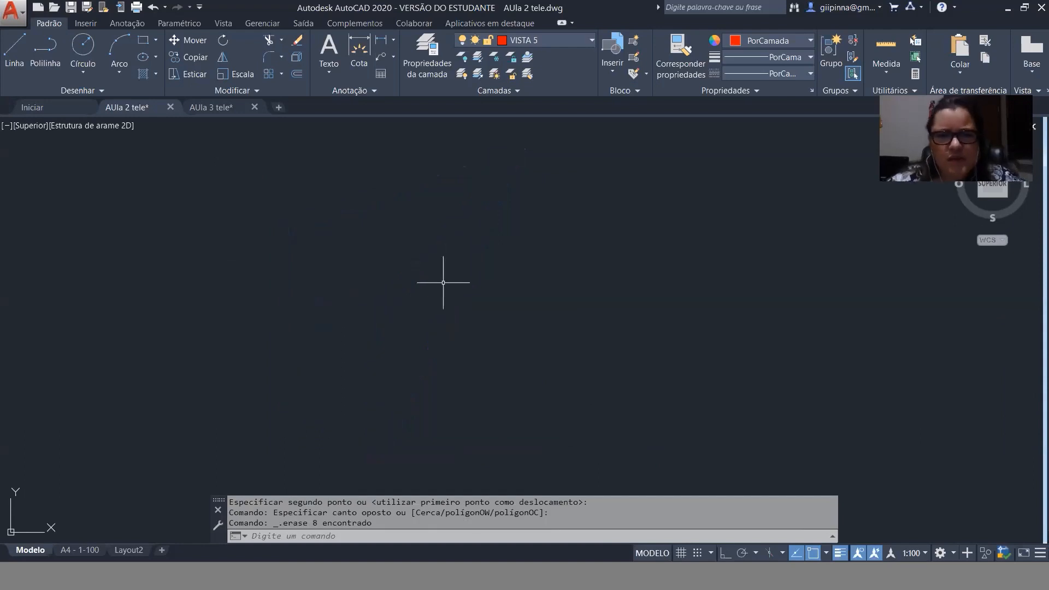
Draw a new example rectangle about 145 wide and 276 high in the empty area below the elevation.
scroll(443, 282, "down", 3)
scroll(430, 344, "up", 6)
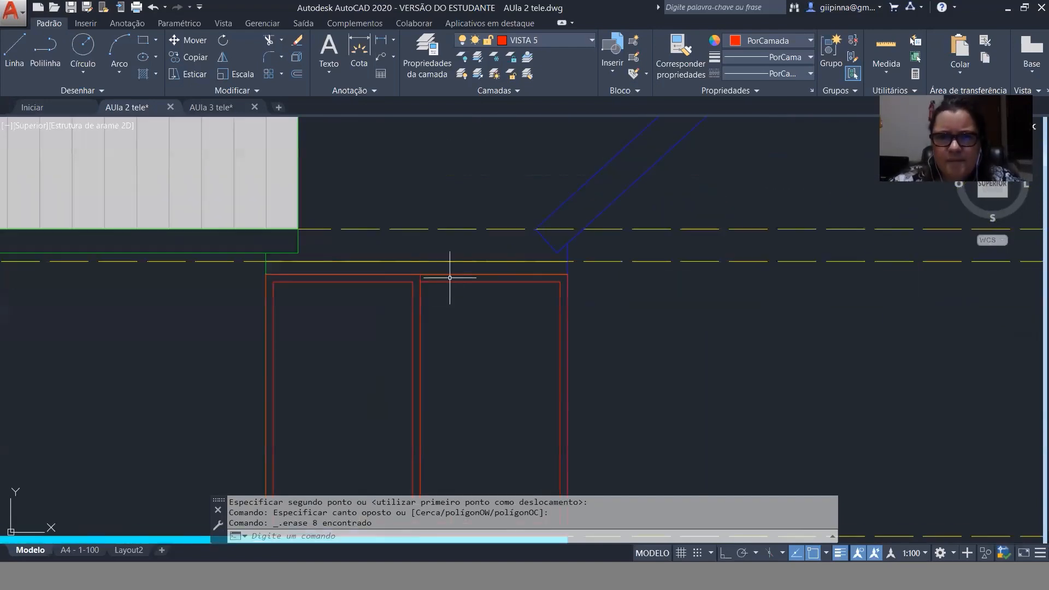
scroll(443, 328, "down", 4)
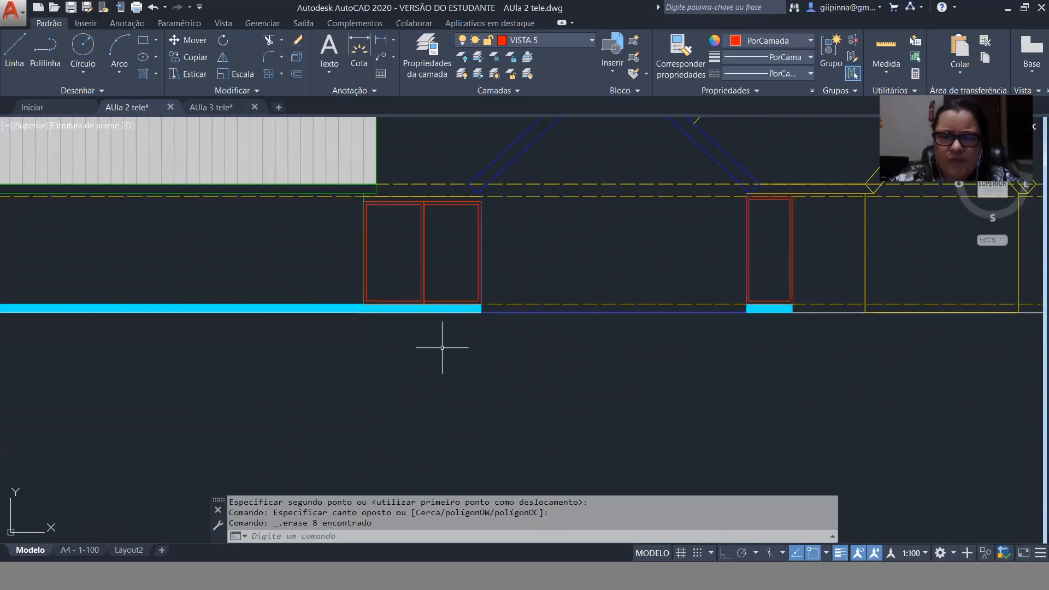
scroll(442, 348, "down", 3)
left_click(367, 272)
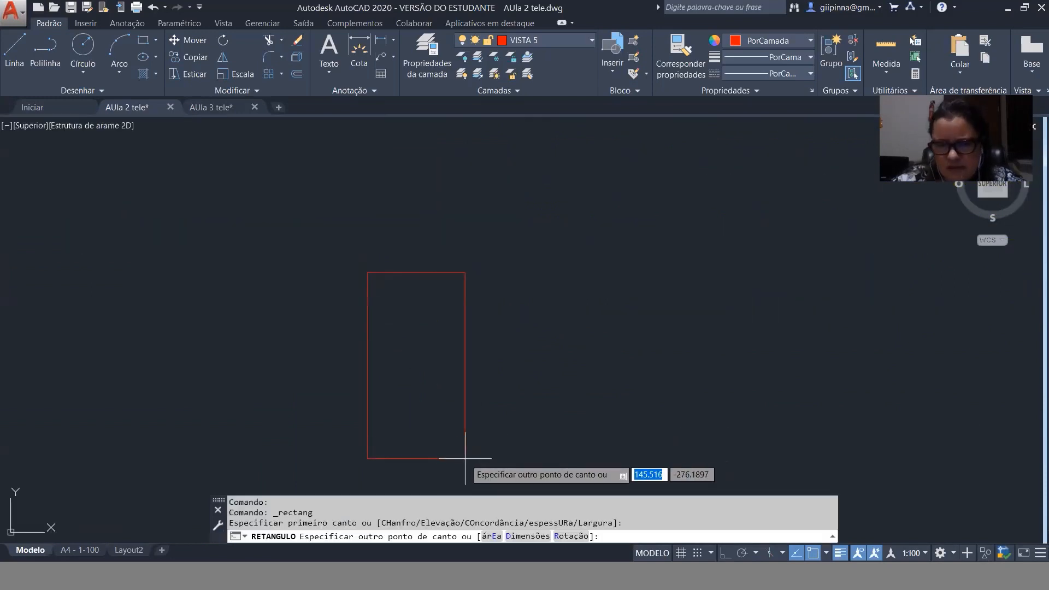
left_click(463, 458)
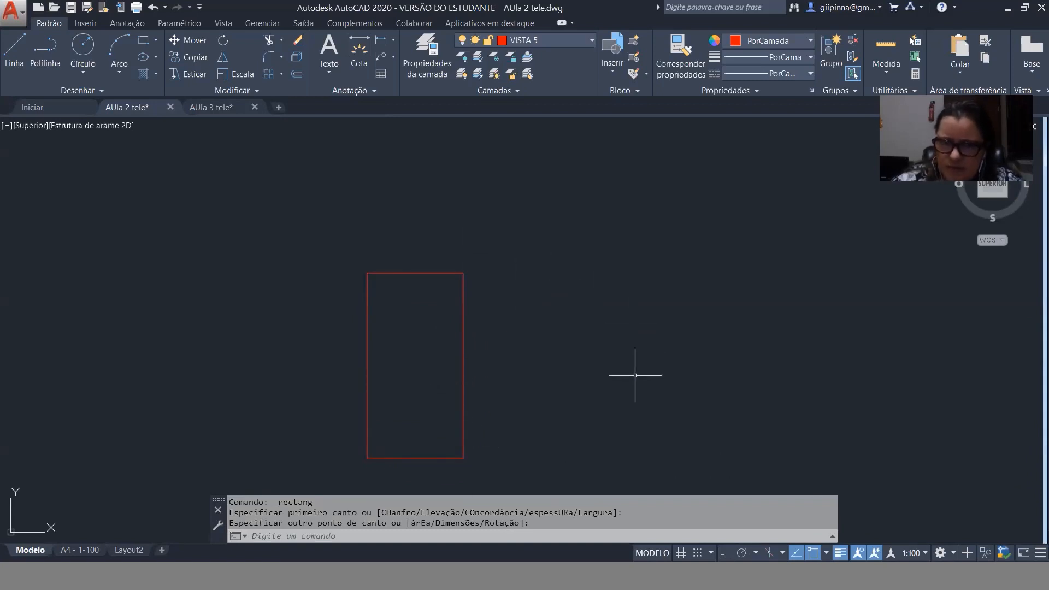
Stretch the right side of the new example rectangle 3.5 units to the right with orthogonal mode on.
type("es")
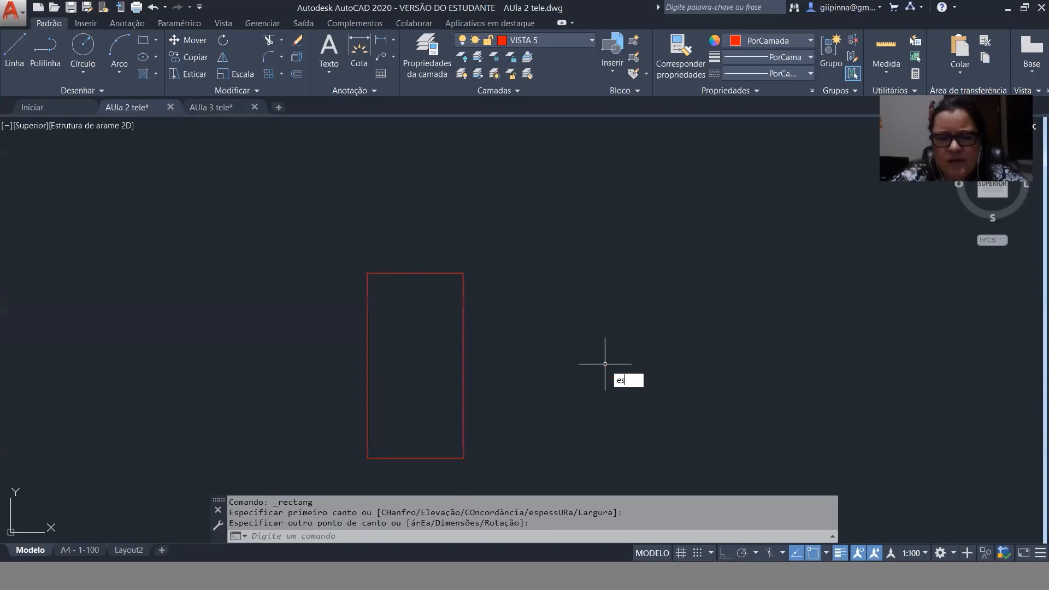
type("tic")
key("Return")
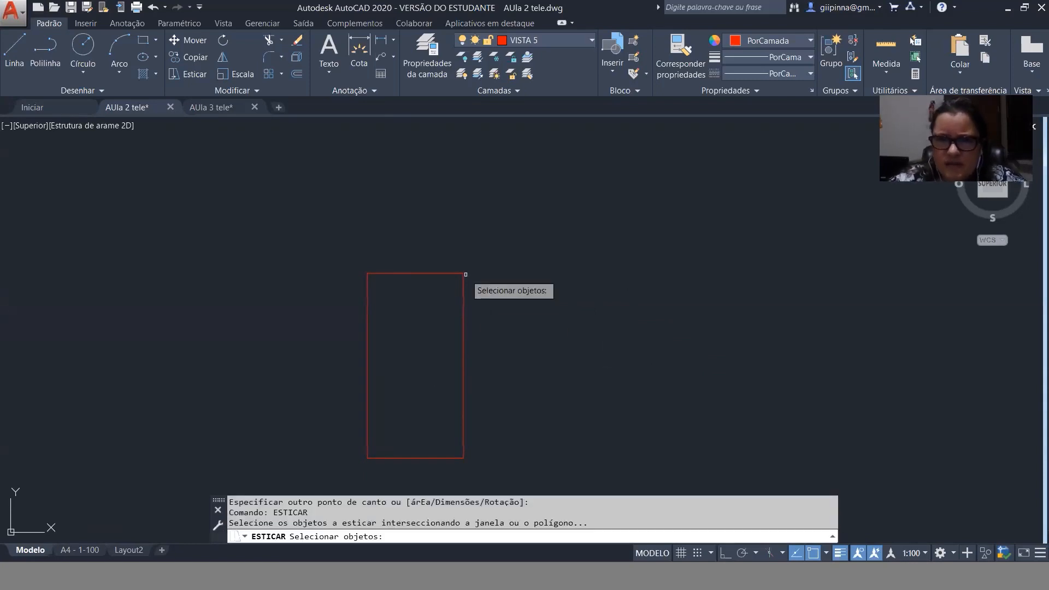
left_click(481, 248)
left_click(449, 449)
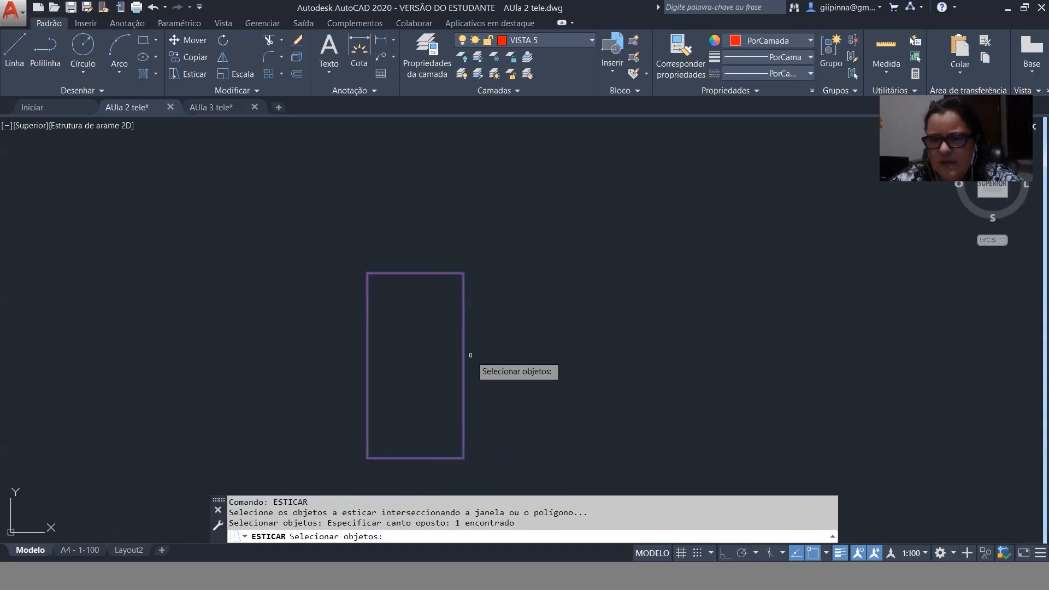
key("Return")
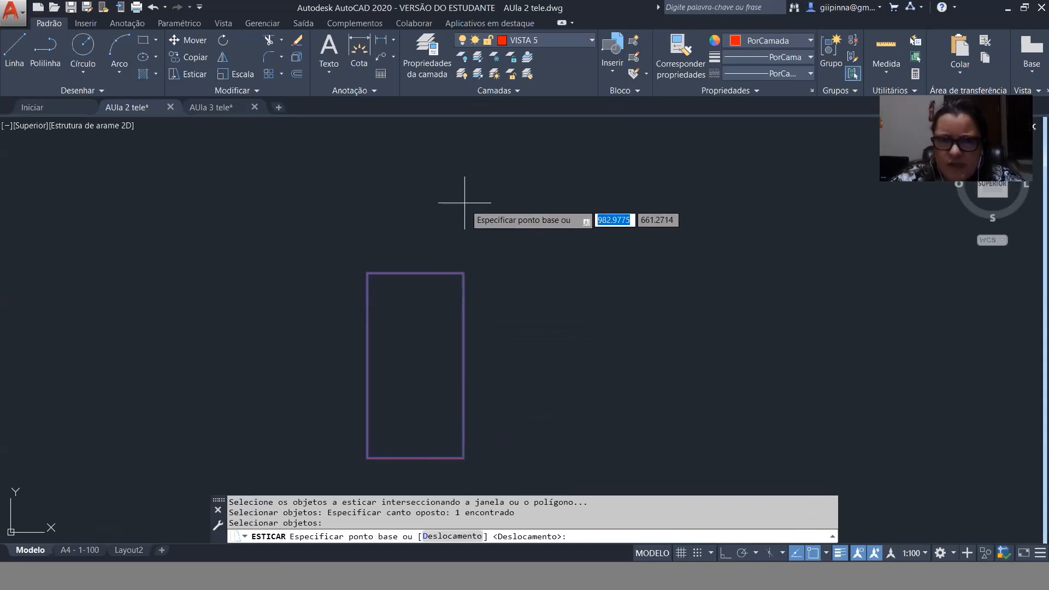
left_click(522, 176)
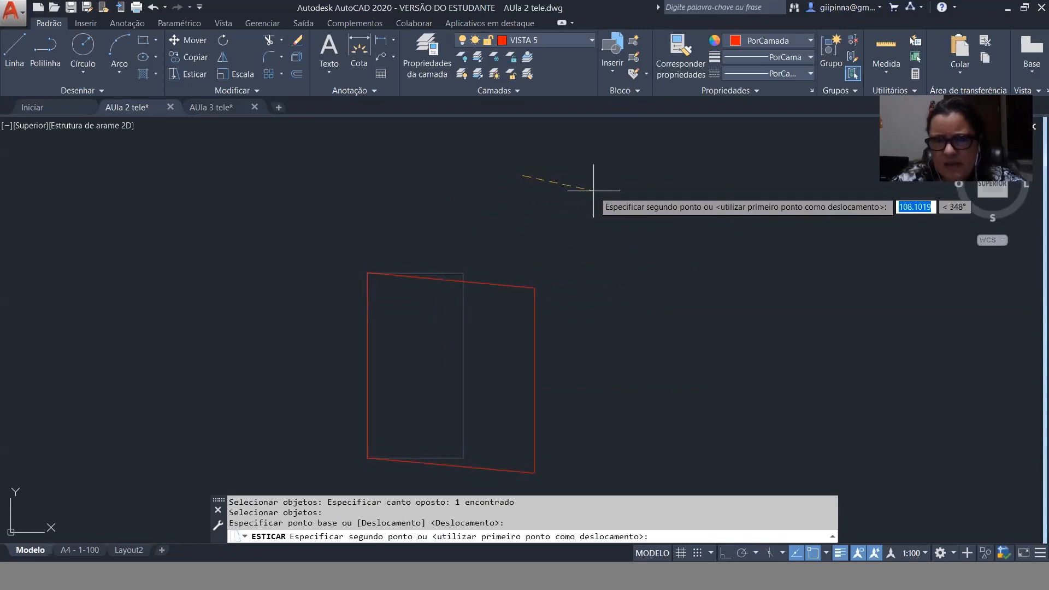
key("F8")
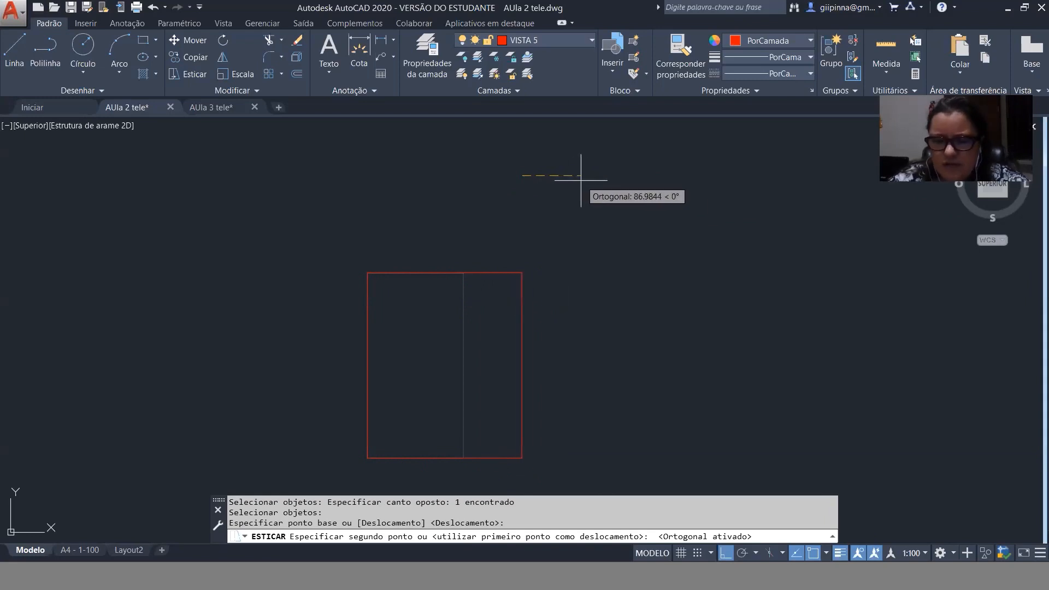
type("3.5")
key("Return")
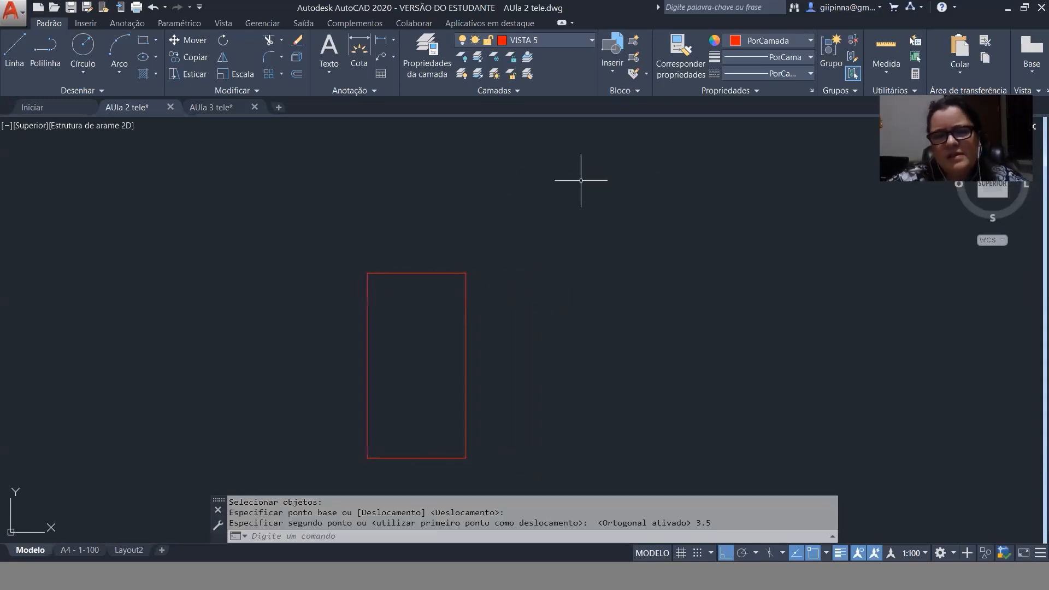
Erase the stretched example rectangle and show the complete front elevation.
left_click(467, 357)
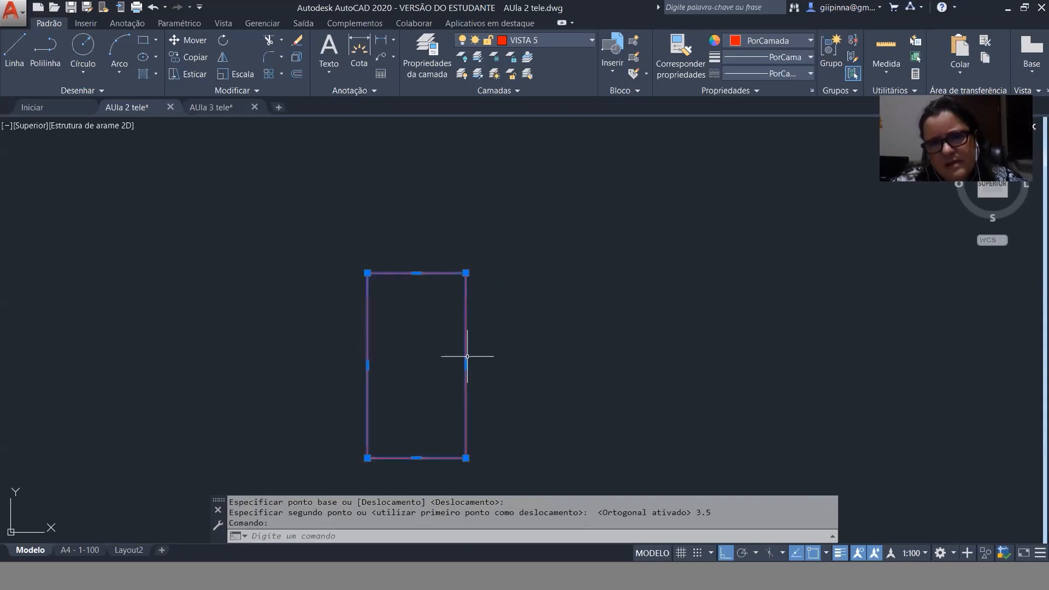
key("Escape")
left_click(490, 292)
left_click(436, 298)
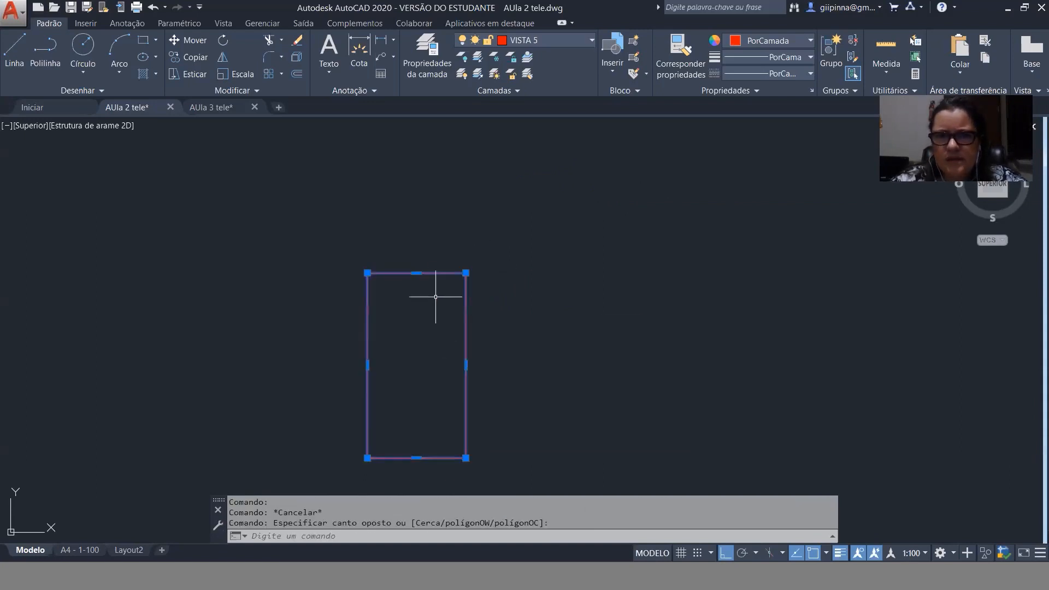
middle_click(436, 296)
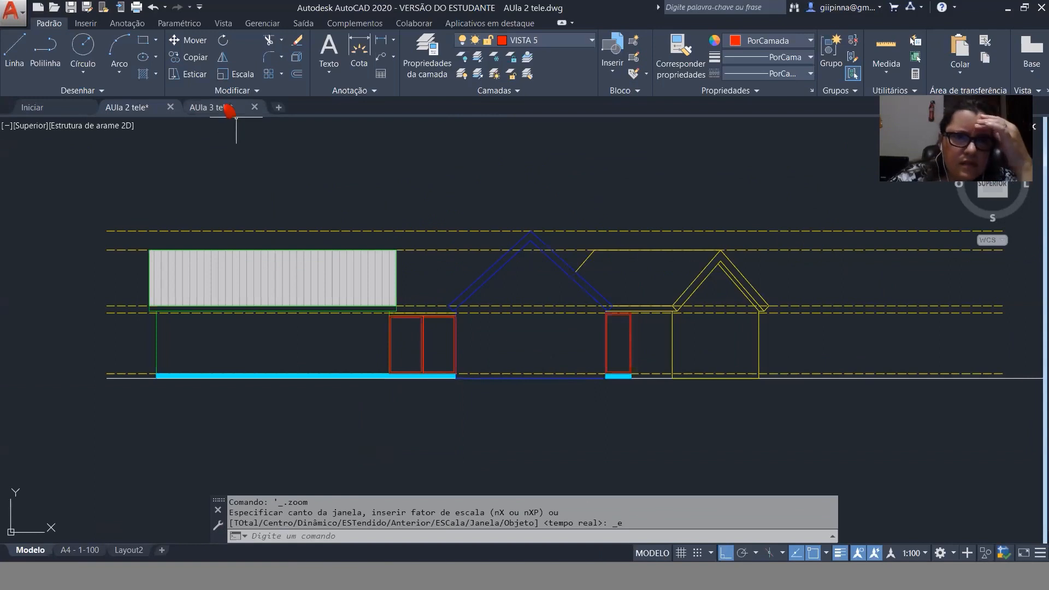
View the elevation in the AUla 3 tele drawing and switch to the browser to review the CAD 6* exercise files.
left_click(228, 108)
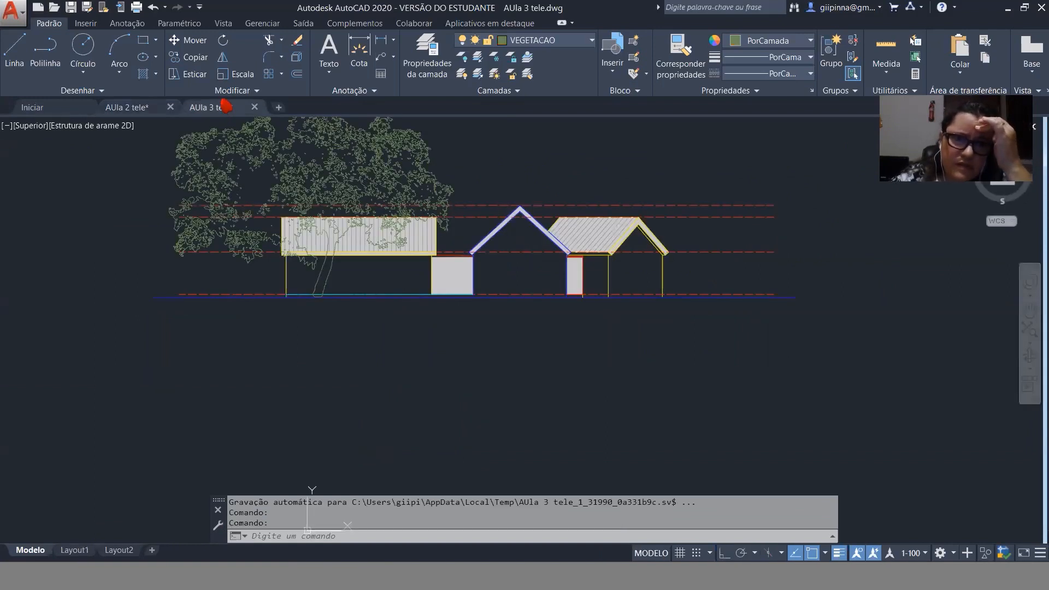
left_click(147, 109)
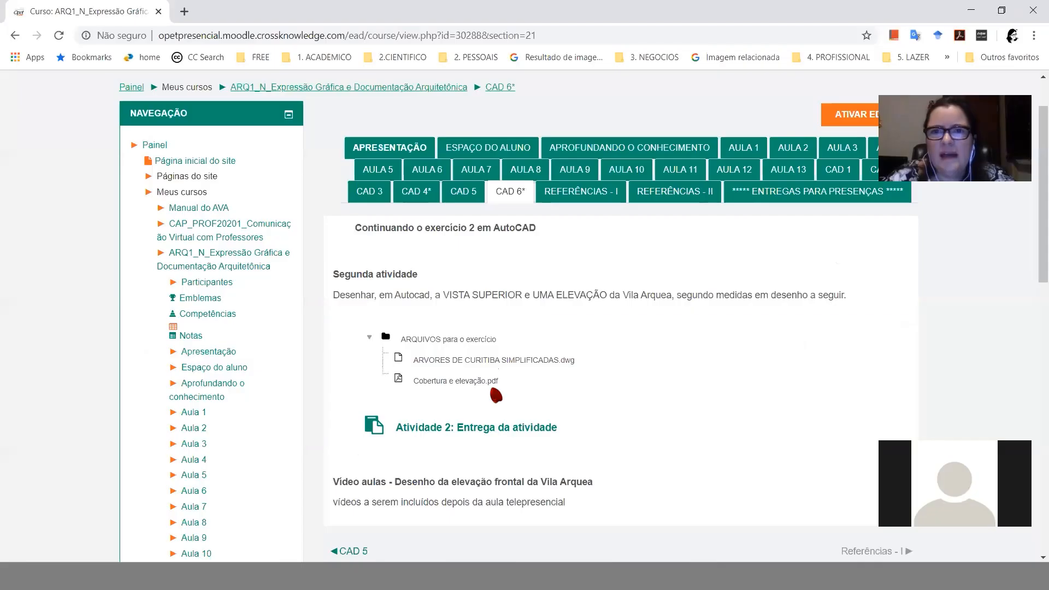
scroll(585, 202, "down", 1)
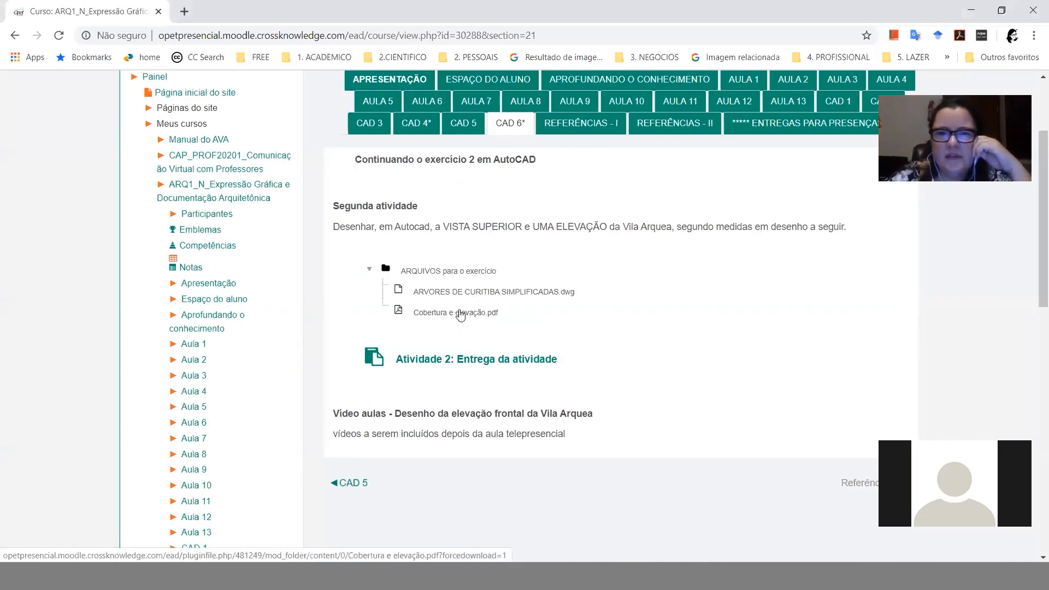
Start downloading Cobertura e elevação.pdf and ARVORES DE CURITIBA SIMPLIFICADAS.dwg from the CAD 6* exercise files.
right_click(461, 313)
left_click(473, 322)
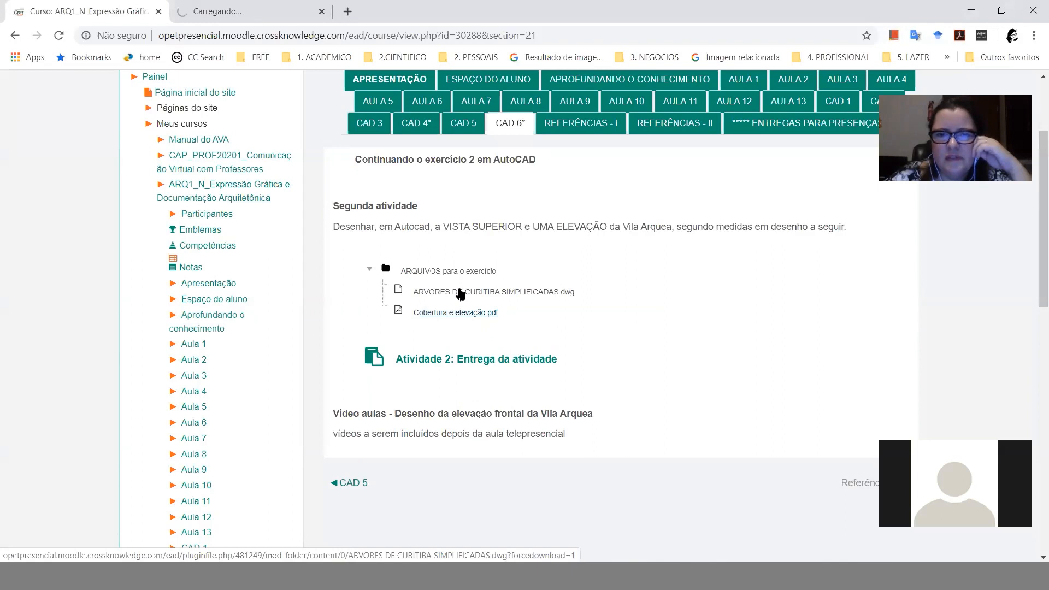
right_click(460, 290)
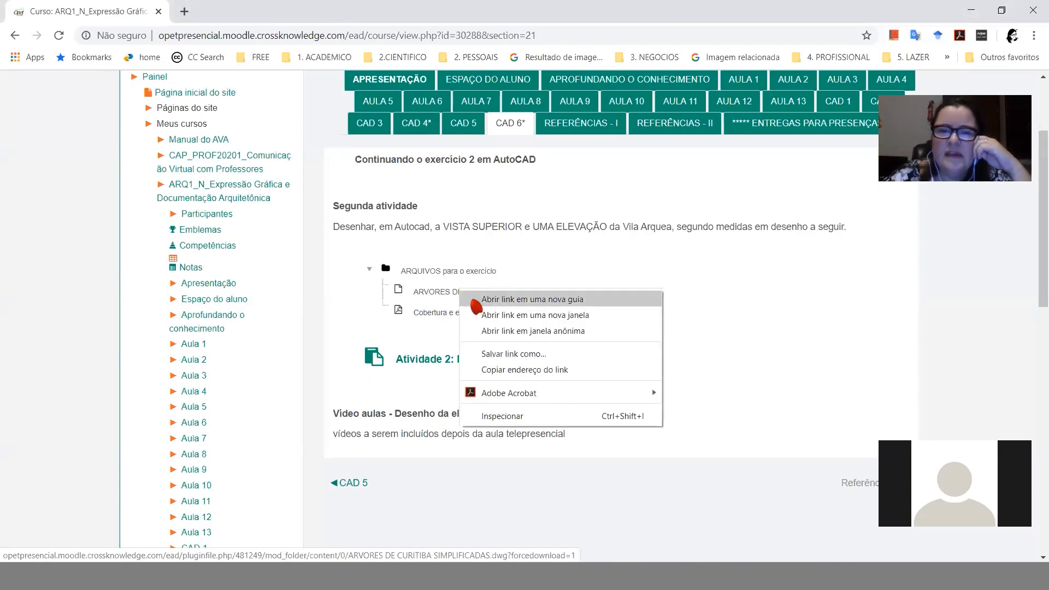
left_click(432, 300)
left_click(434, 297)
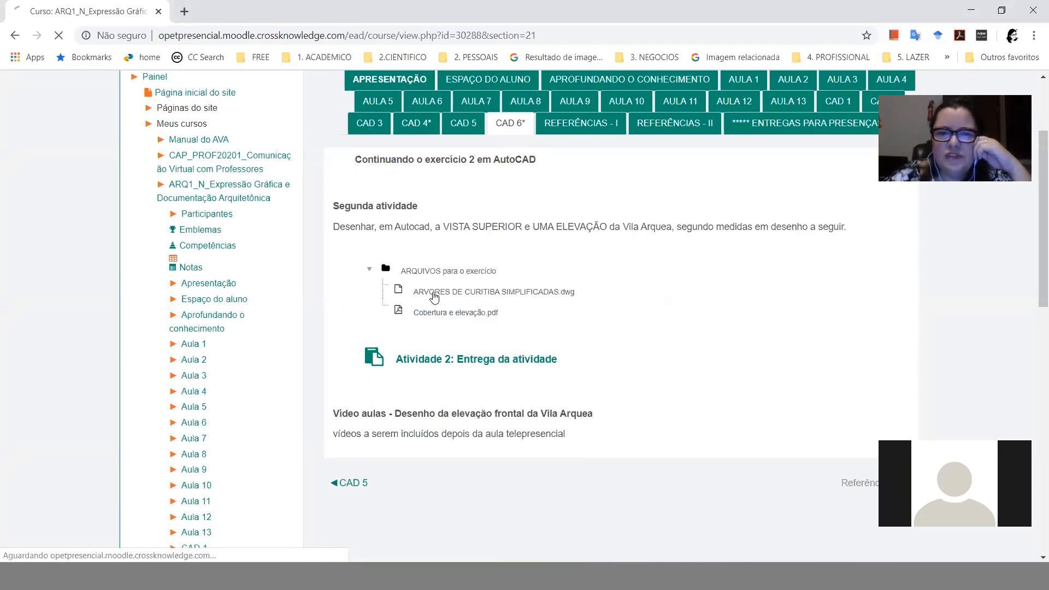
left_click(436, 297)
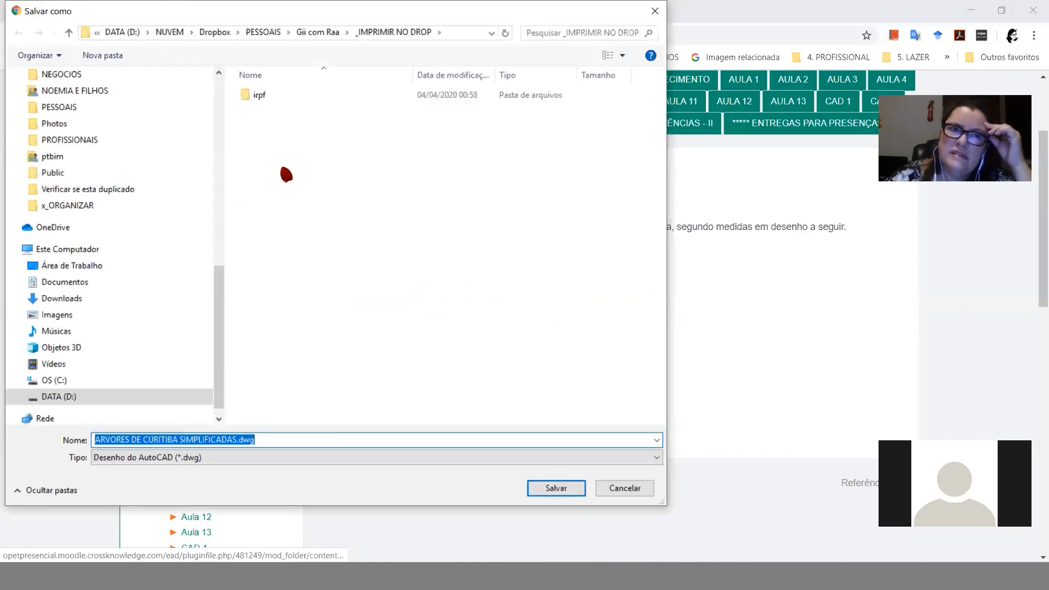
left_click_drag(333, 365, 349, 189)
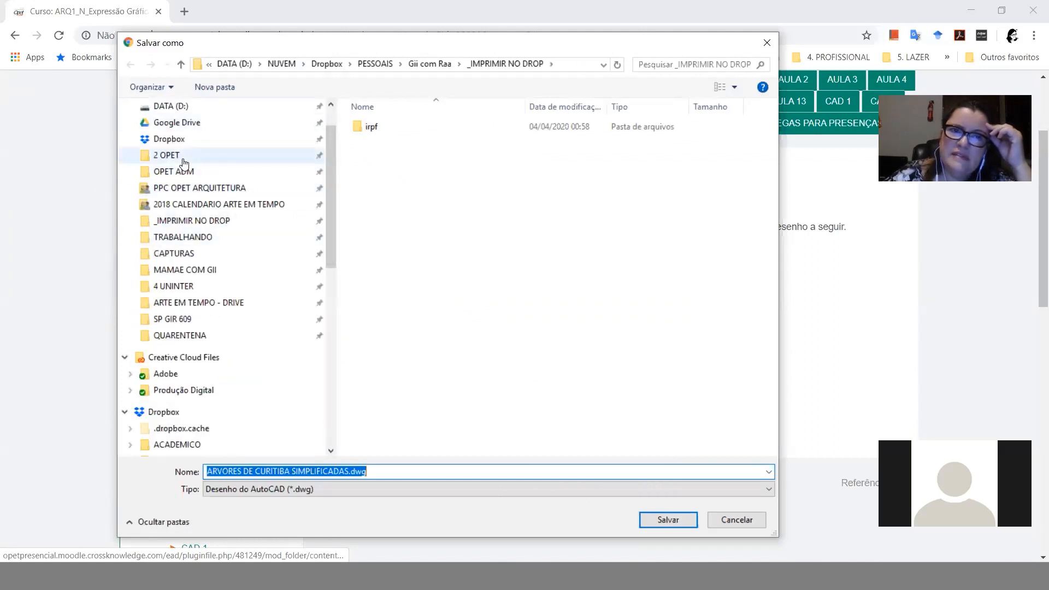
Switch to AutoCAD, open ARVORES DE CURITIBA SIMPLIFICADAS.dwg and show the whole tree collection.
key("alt+Tab")
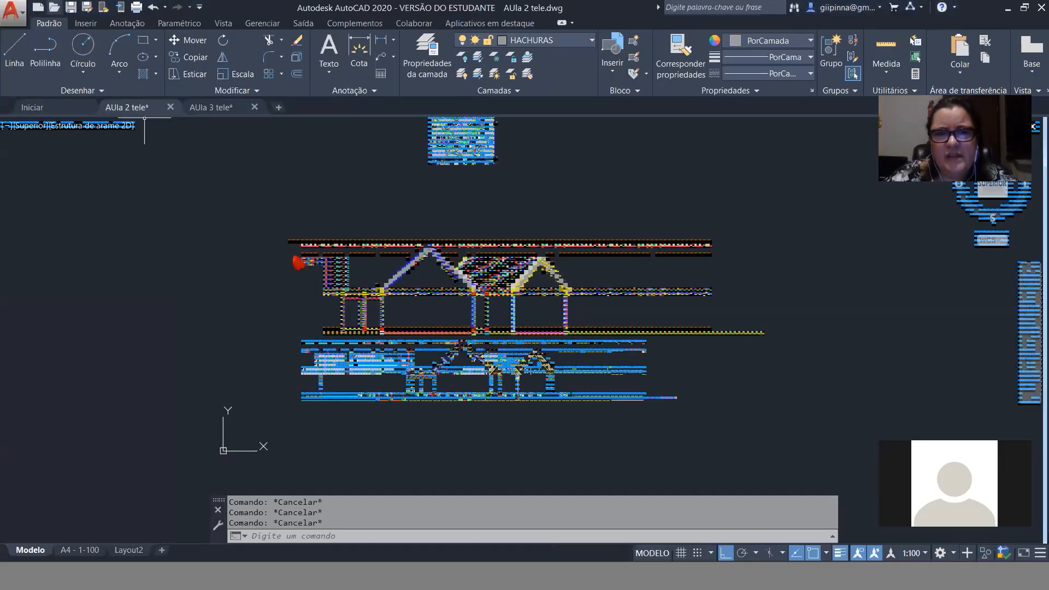
key("ctrl+o")
left_click(322, 213)
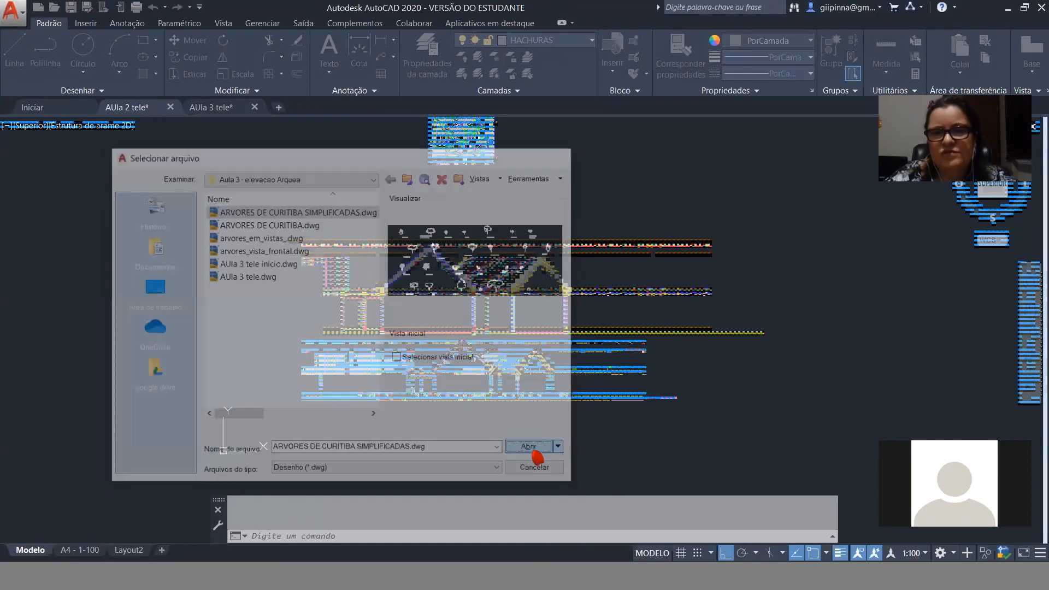
left_click(533, 451)
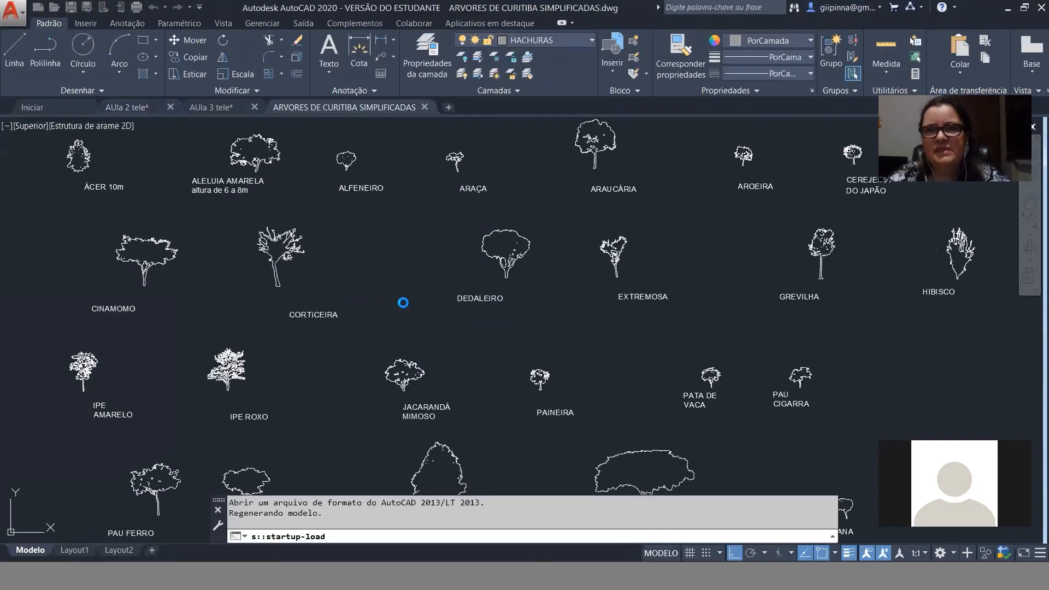
scroll(403, 302, "down", 3)
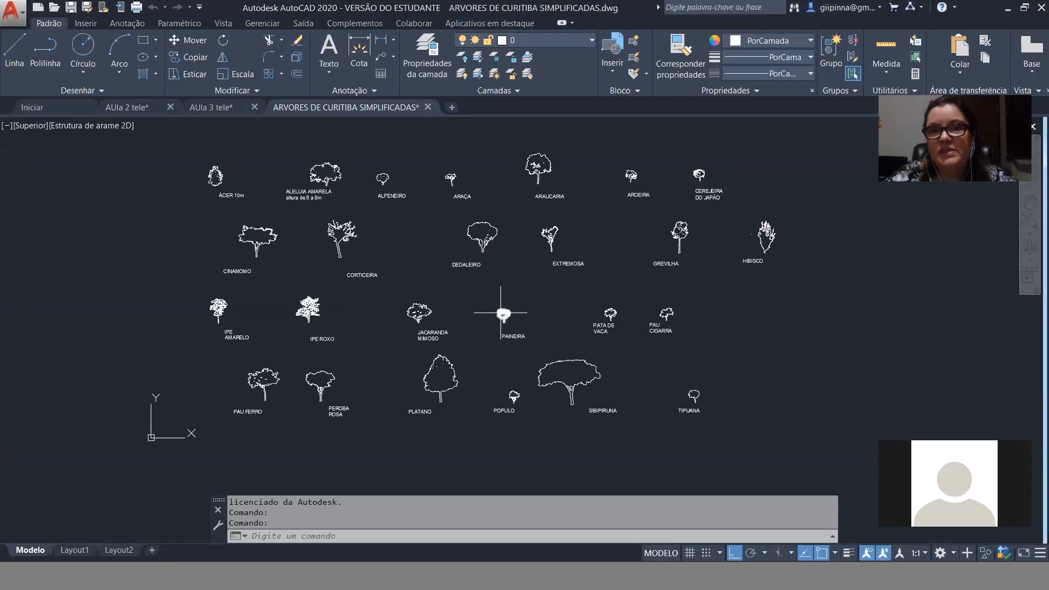
mouse_move(500, 318)
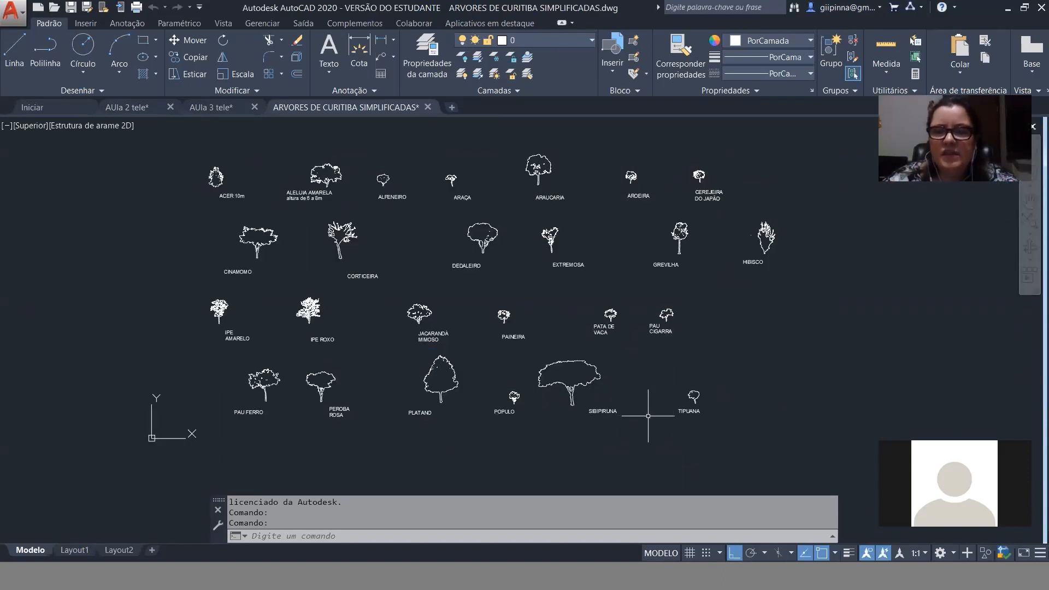
Copy the Sibipiruna tree to the clipboard.
scroll(619, 428, "up", 4)
scroll(619, 427, "up", 2)
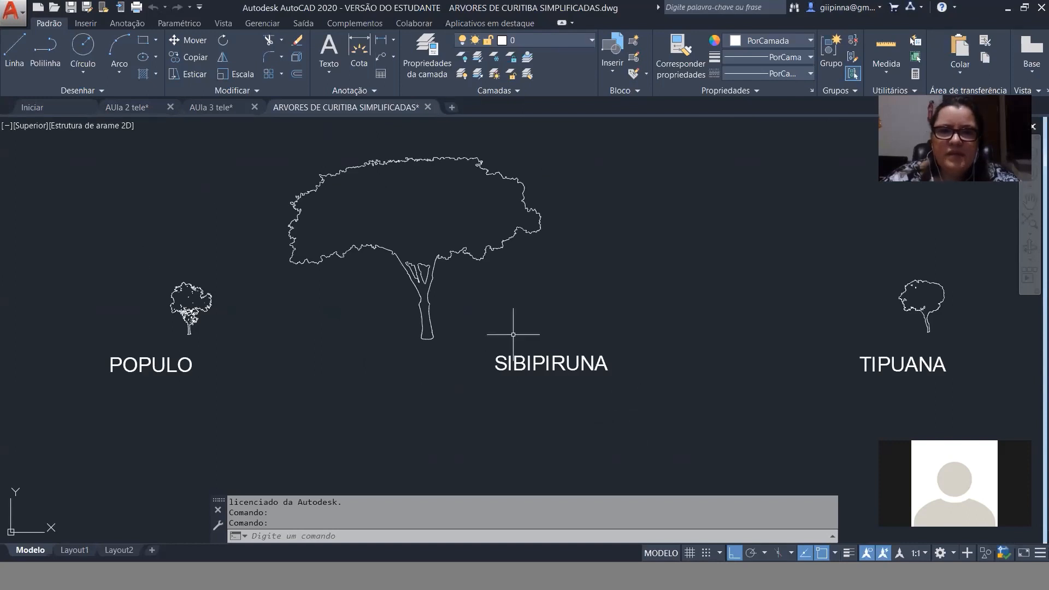
left_click(434, 262)
key("ctrl+c")
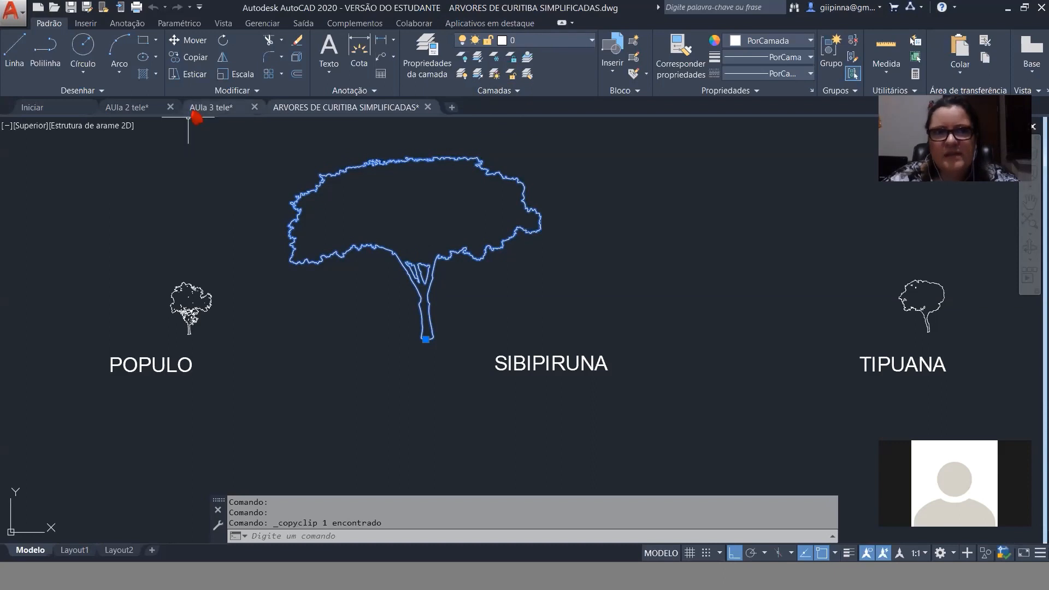
In the AUla 2 tele drawing, create a VEGETACAO layer with green colour 73 and make it current.
left_click(137, 107)
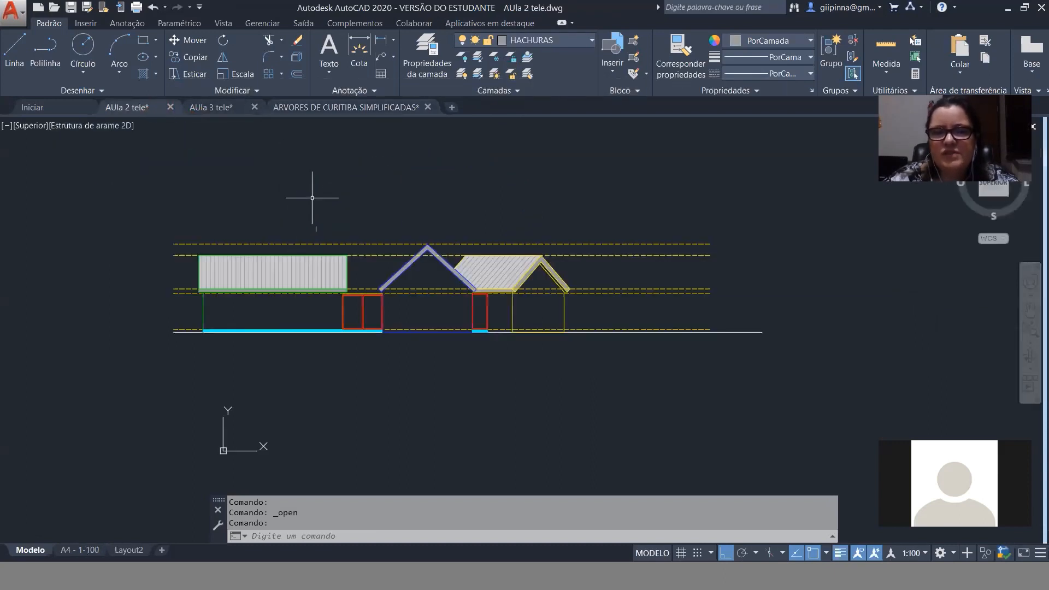
left_click(448, 64)
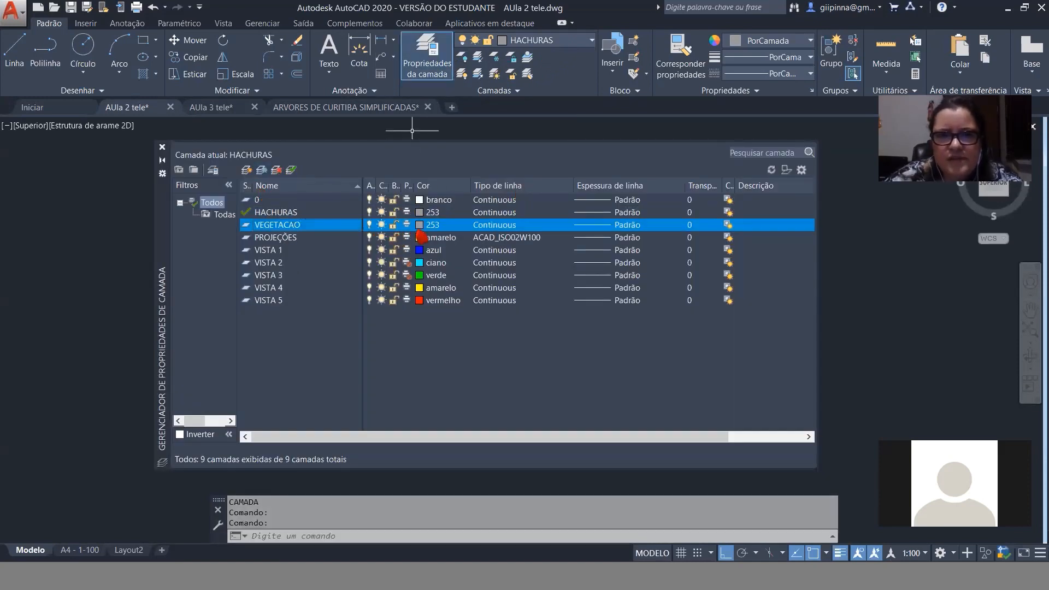
left_click(420, 226)
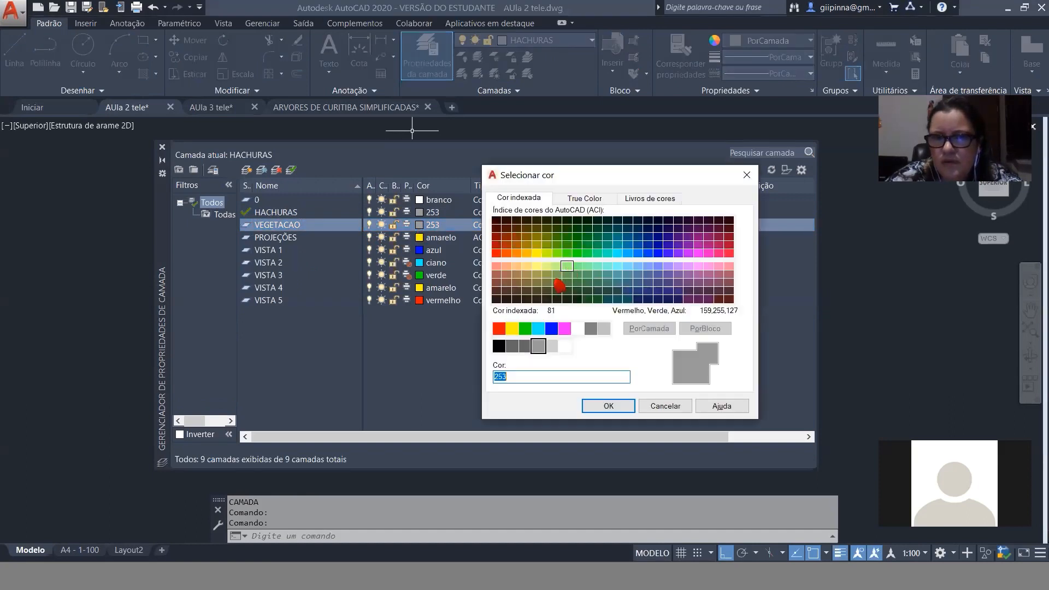
left_click(510, 292)
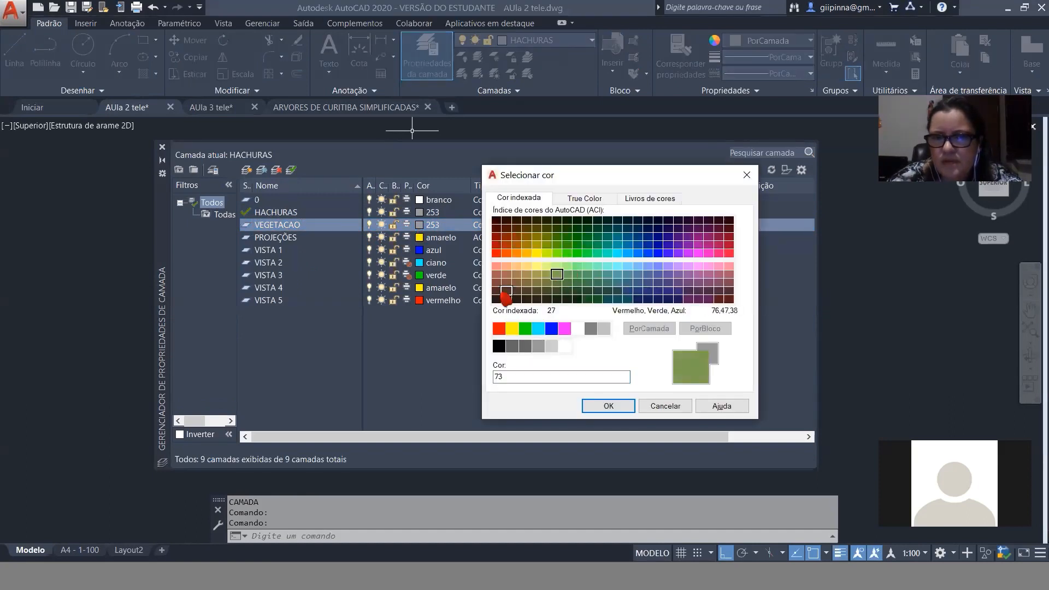
left_click(608, 406)
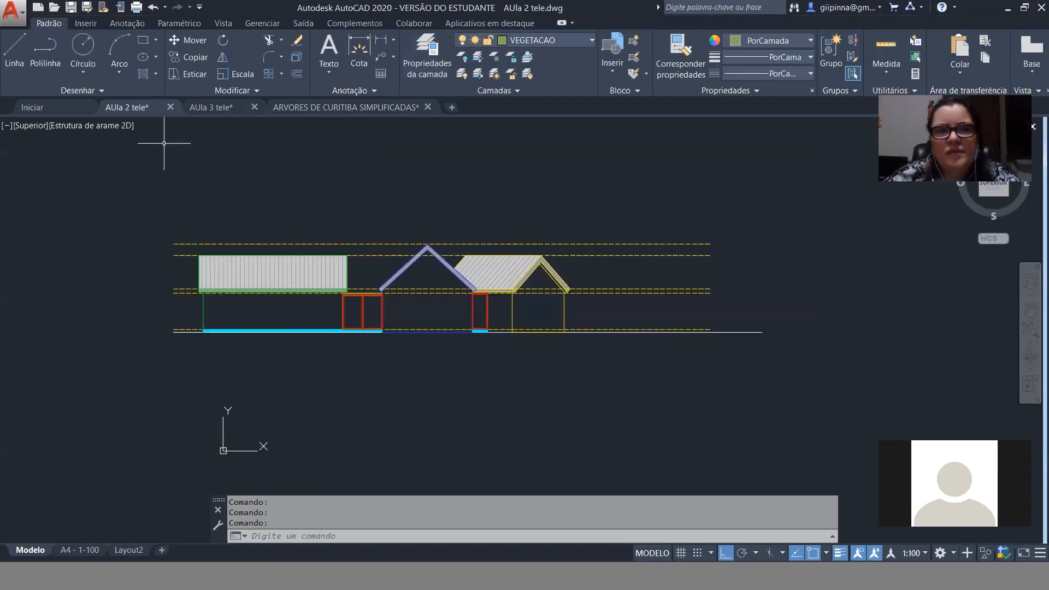
Paste the Sibipiruna tree over the left building of the front elevation.
key("ctrl+v")
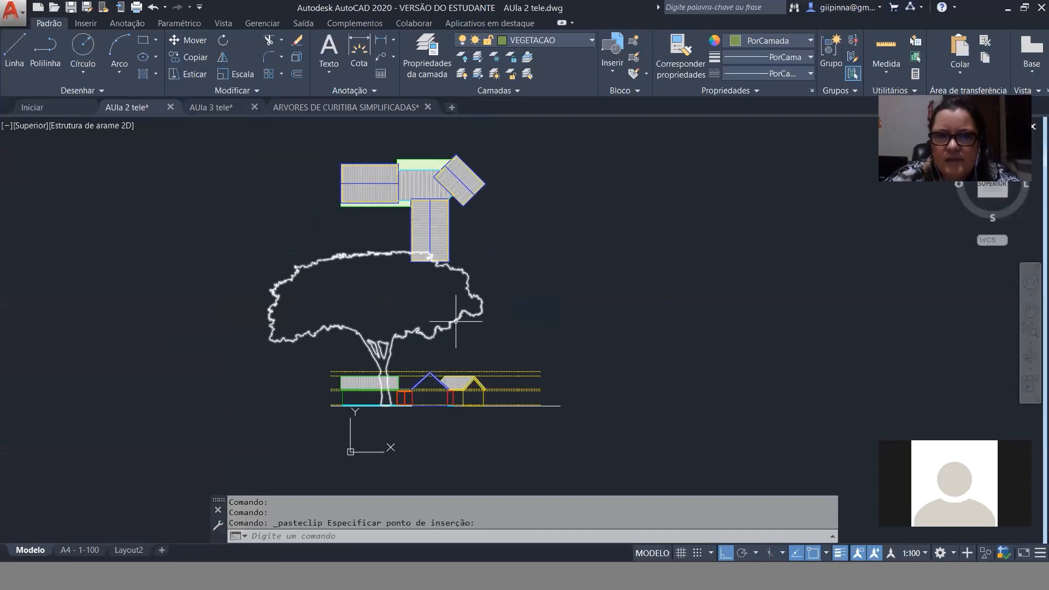
key("Escape")
key("Escape")
key("Escape")
Measure the pasted Sibipiruna tree's height vertically from the base of its trunk with the DIST command.
type("DIST")
key("Return")
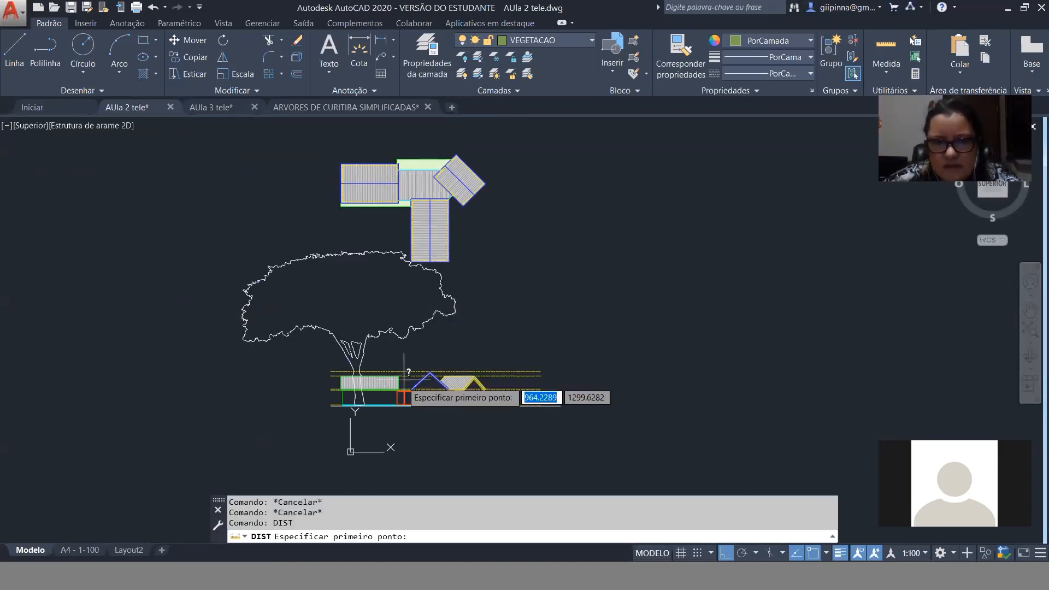
left_click(355, 405)
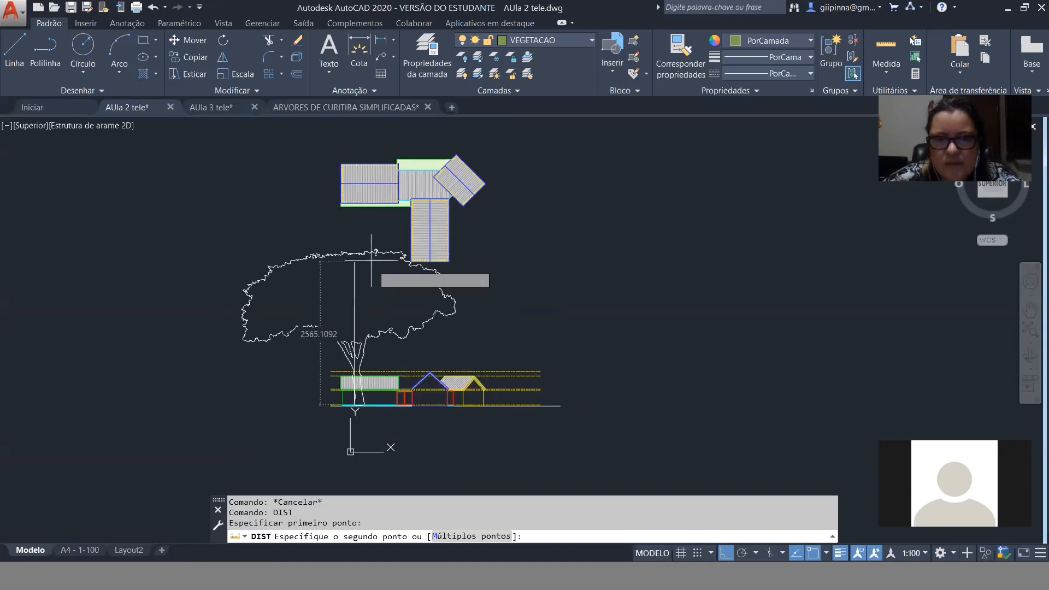
key("shift")
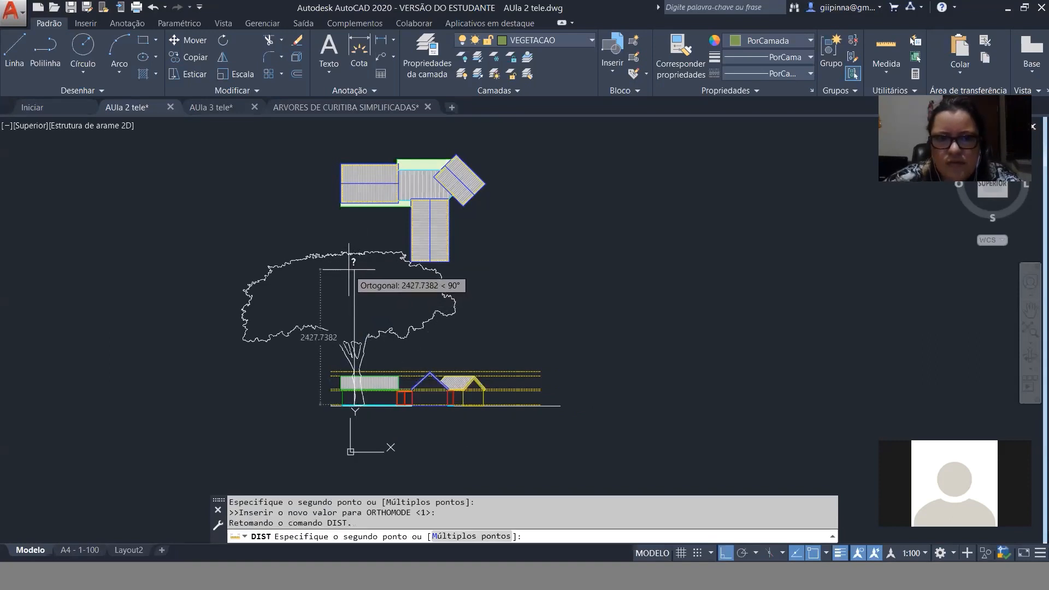
key("Escape")
key("Escape")
key("Escape")
key("Escape")
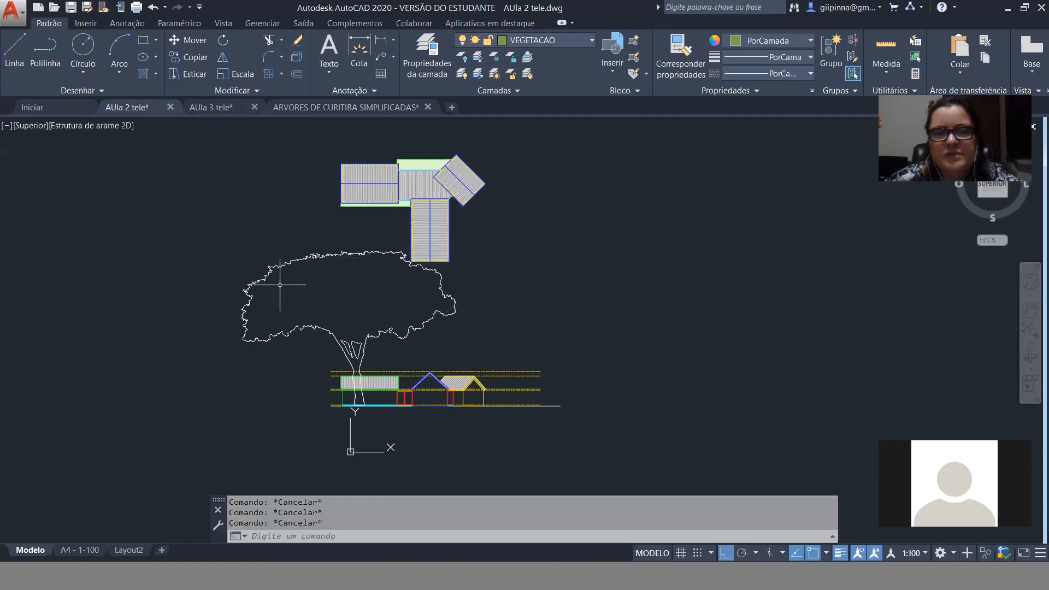
Erase the pasted Sibipiruna tree and return to the tree collection drawing to look for another species.
left_click(290, 312)
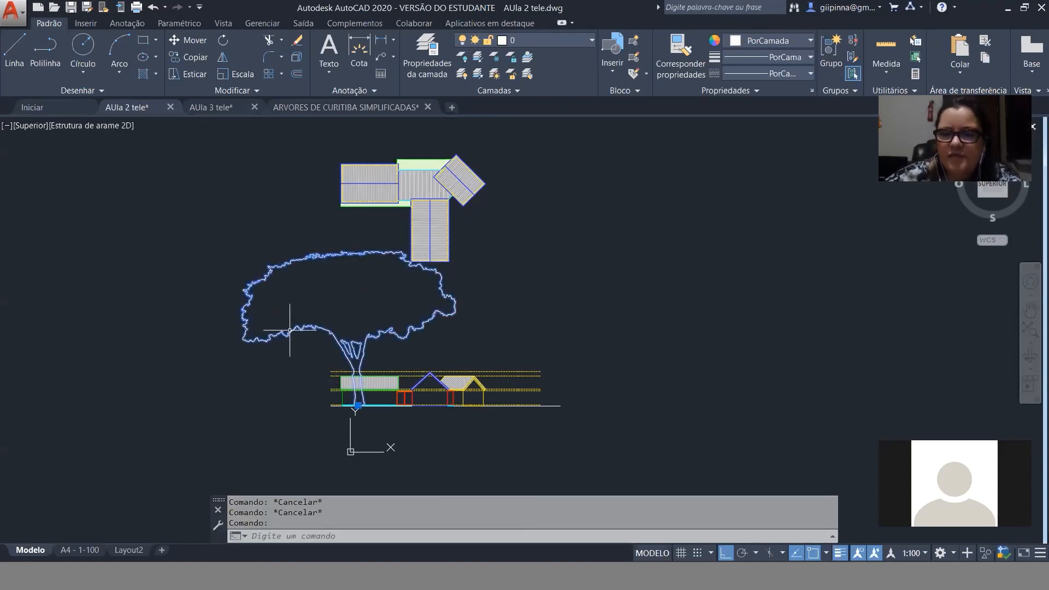
key("Delete")
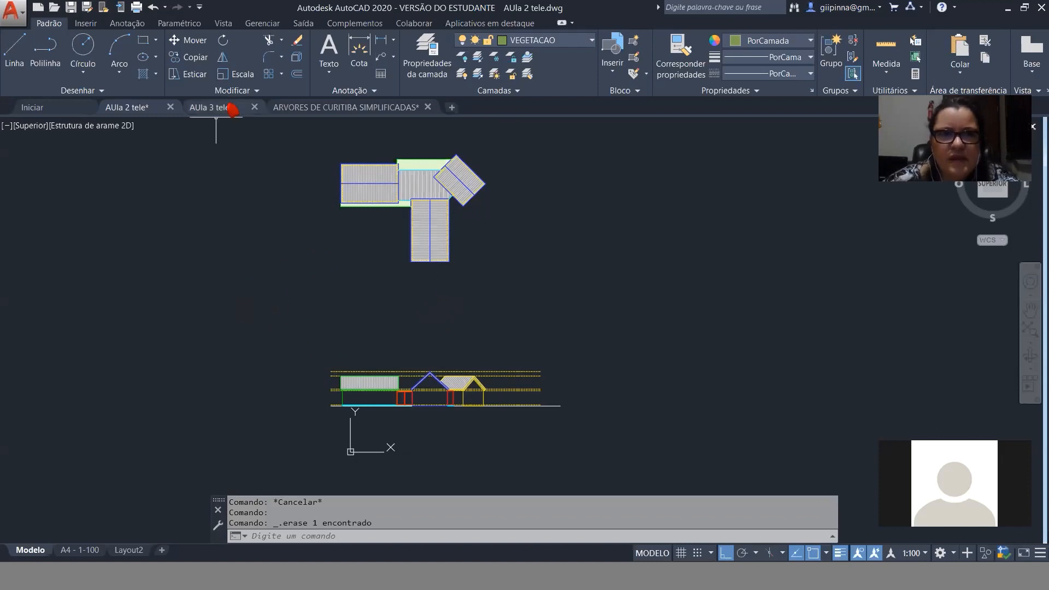
left_click(304, 107)
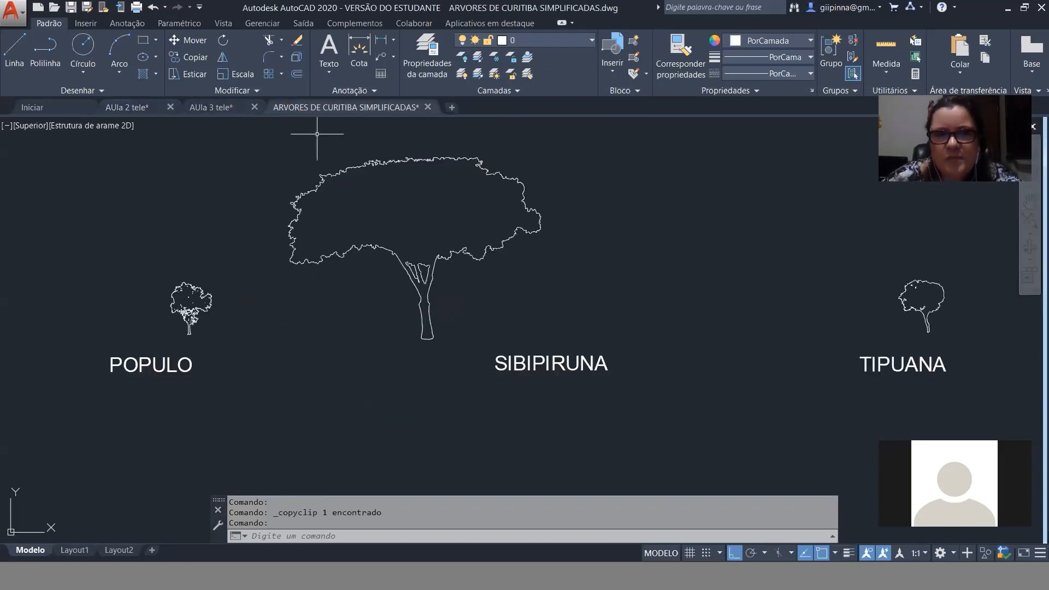
scroll(352, 363, "down", 6)
middle_click_drag(470, 300, 568, 365)
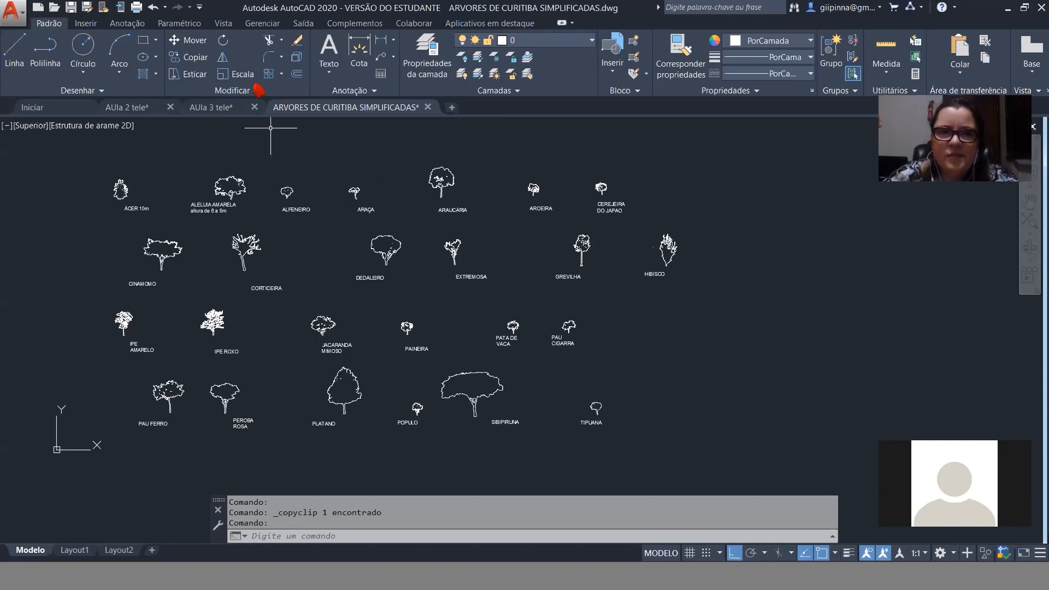
left_click(140, 107)
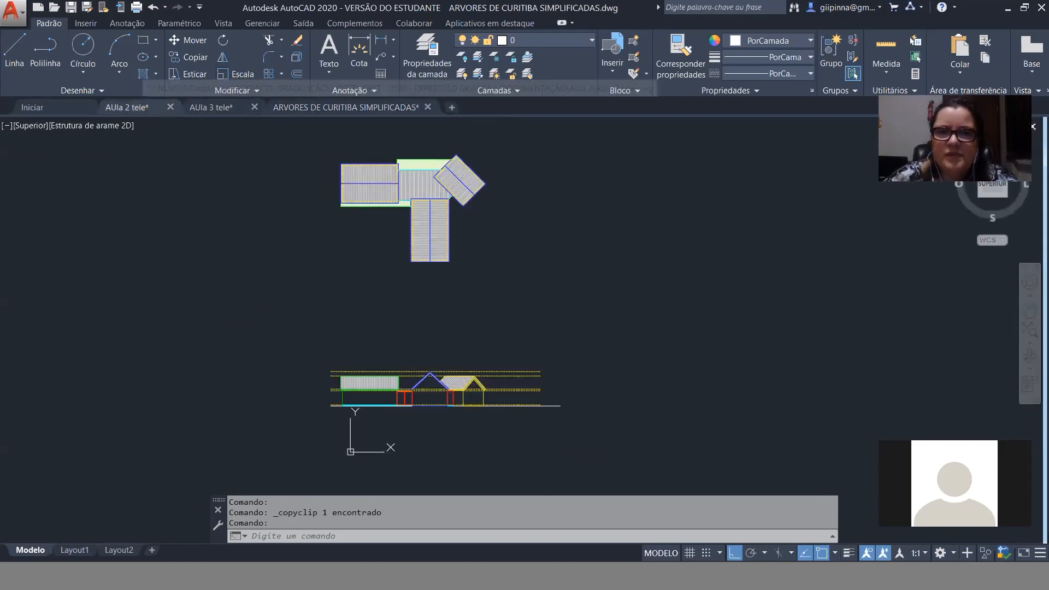
left_click(314, 111)
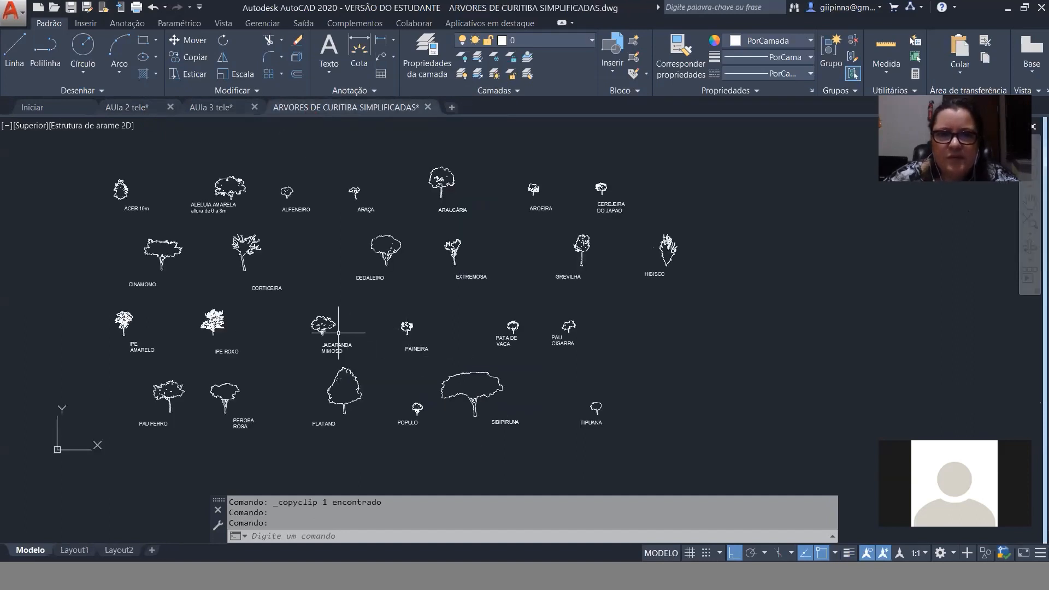
Copy the Jacarandá Mimoso tree to the clipboard.
scroll(335, 334, "up", 4)
scroll(335, 334, "up", 1)
left_click(306, 295)
key("ctrl+c")
Paste the Jacarandá Mimoso tree into AUla 2 tele, standing on the ground line in front of the elevation's left building.
left_click(172, 111)
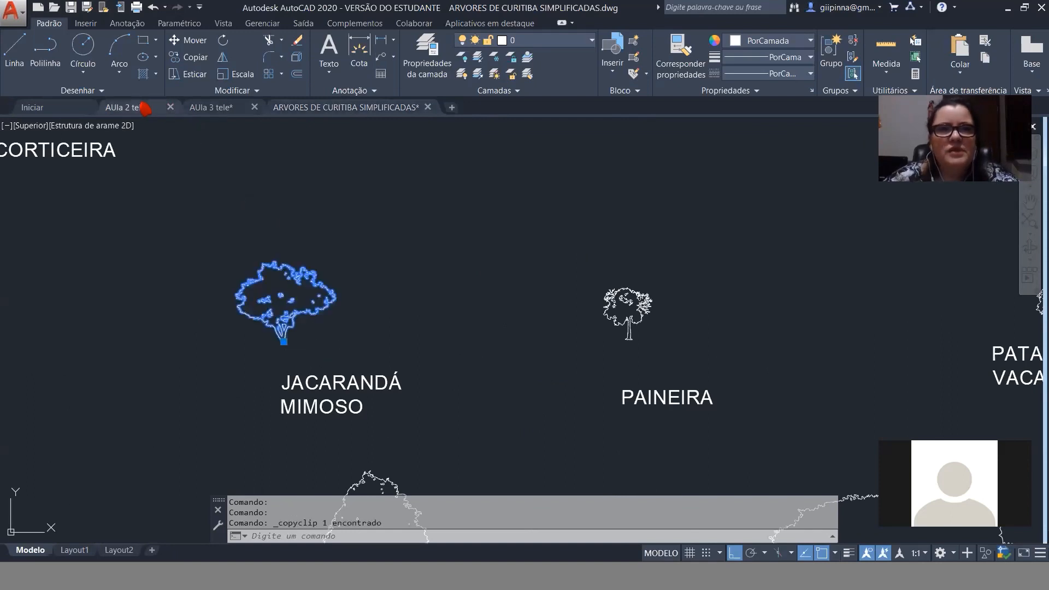
key("ctrl+v")
scroll(348, 393, "up", 2)
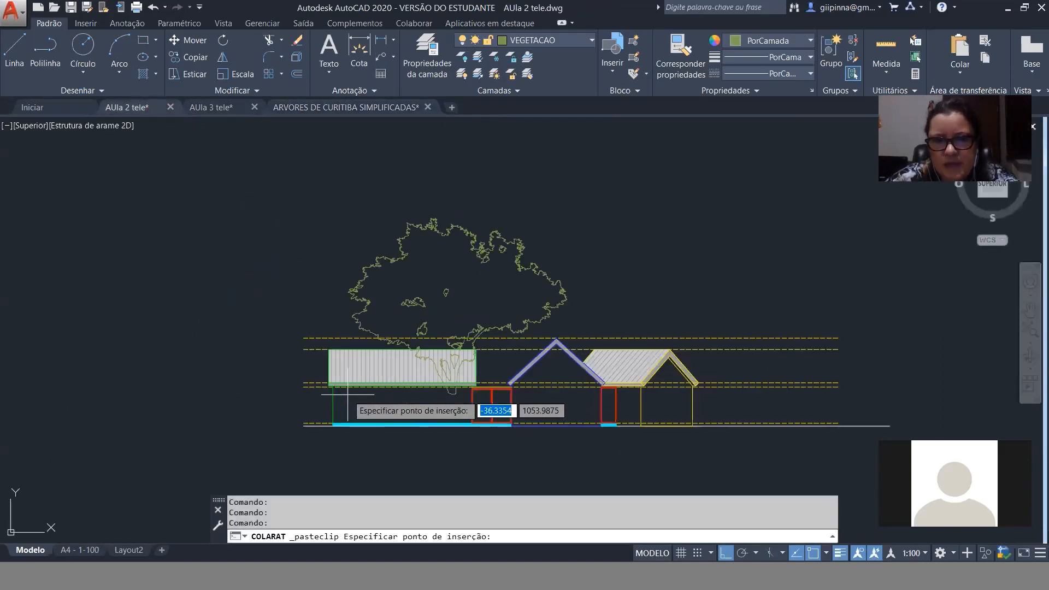
scroll(347, 393, "up", 2)
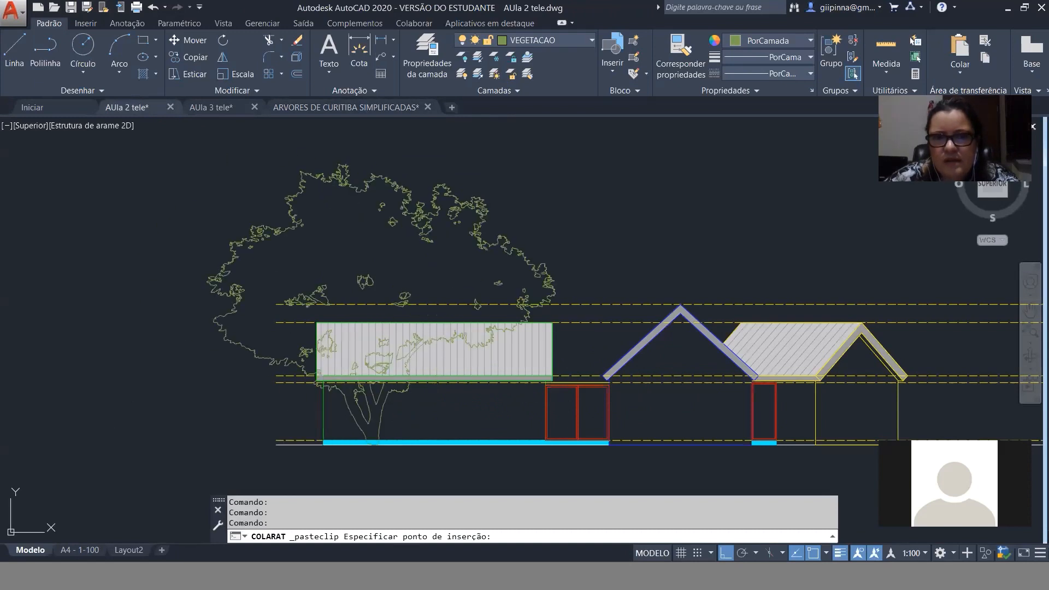
left_click(206, 440)
scroll(129, 322, "down", 3)
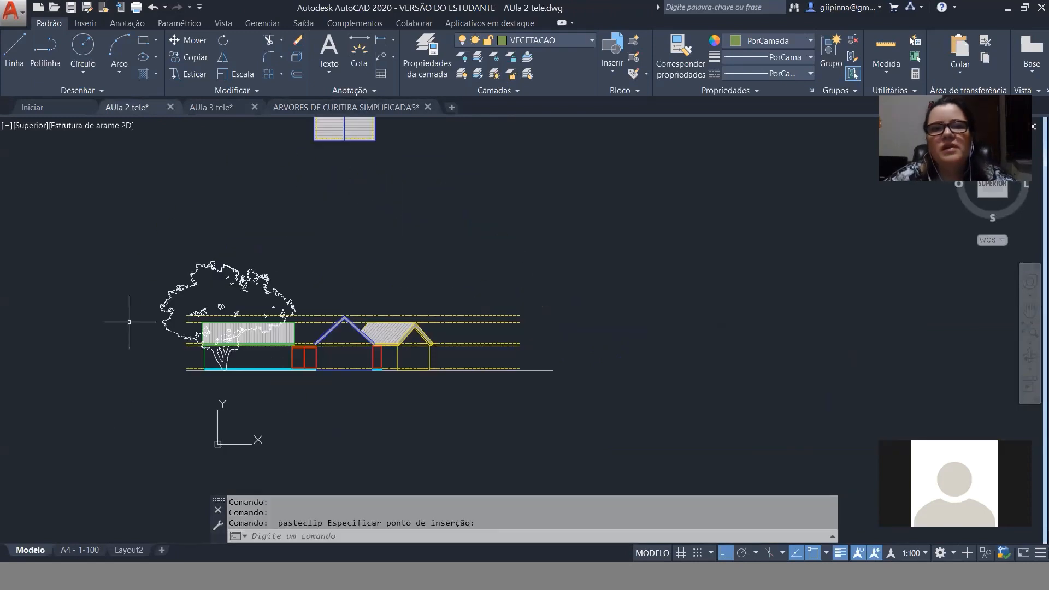
Assign the pasted Jacarandá Mimoso tree to the VEGETACAO layer.
left_click(237, 268)
left_click(568, 41)
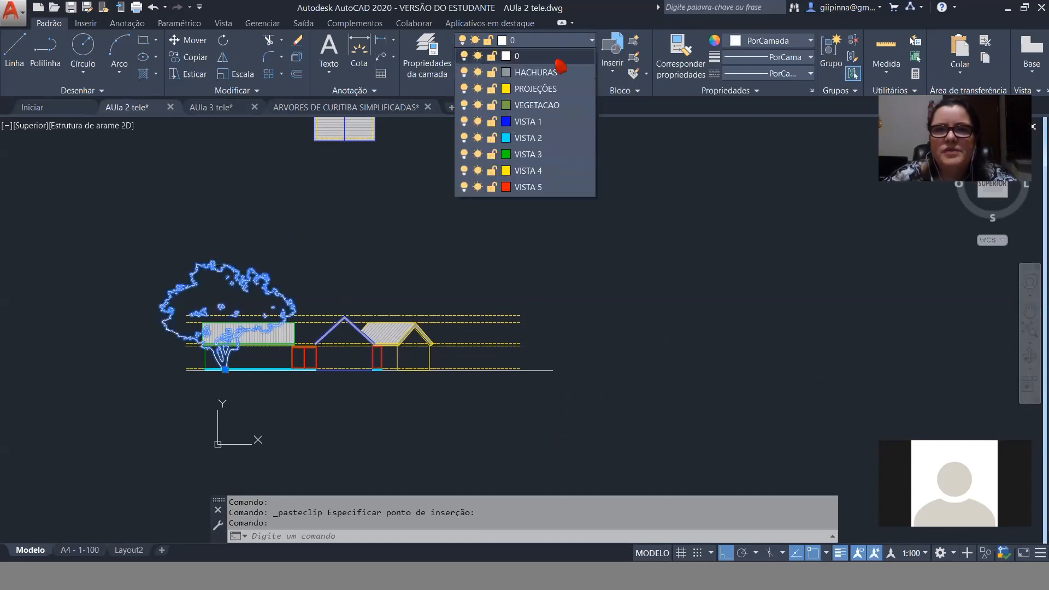
left_click(553, 108)
key("Escape")
key("Escape")
key("Escape")
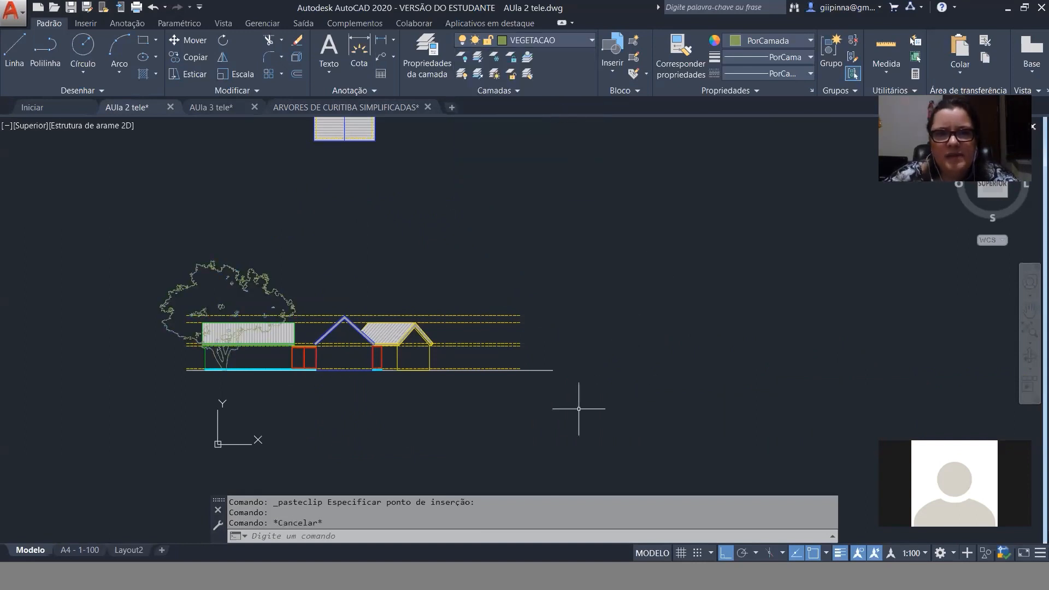
scroll(562, 398, "down", 3)
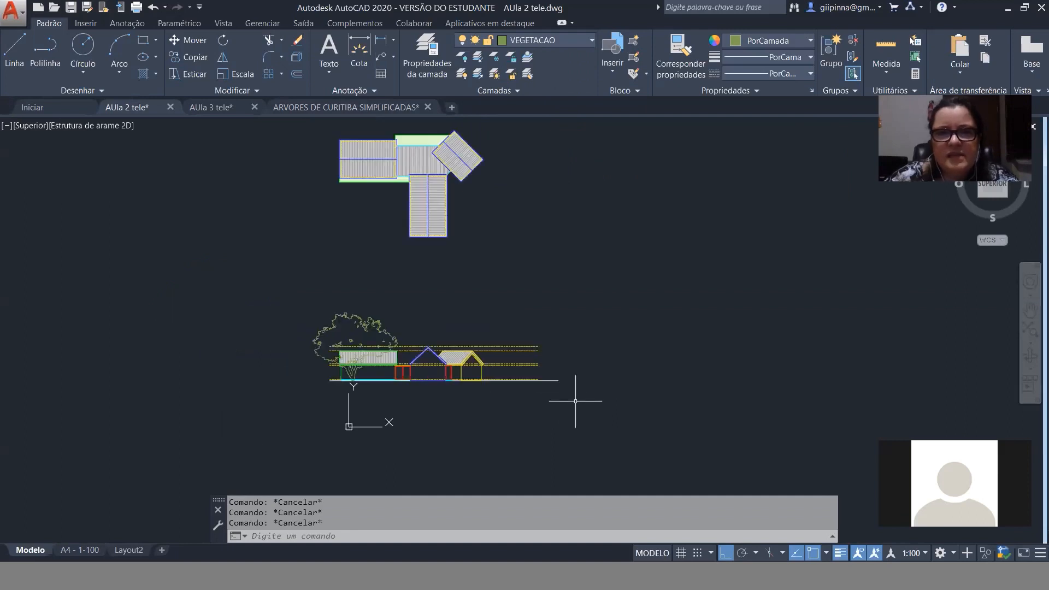
Inspect the Jacarandá Mimoso tree in front of the elevation's left building and check which layer it is on.
scroll(368, 379, "up", 3)
scroll(368, 379, "up", 2)
left_click(274, 234)
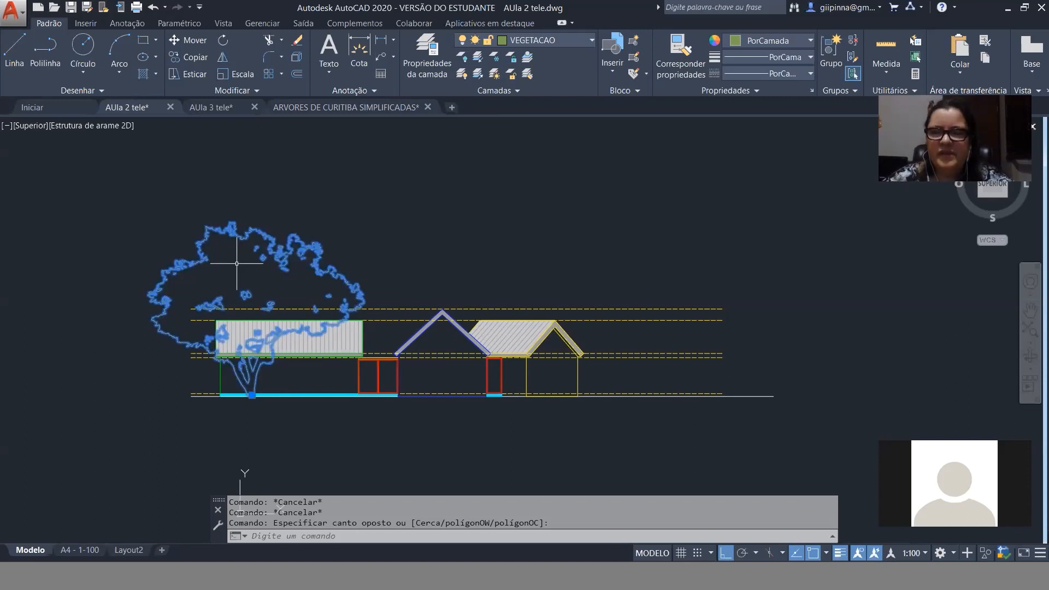
left_click(260, 236)
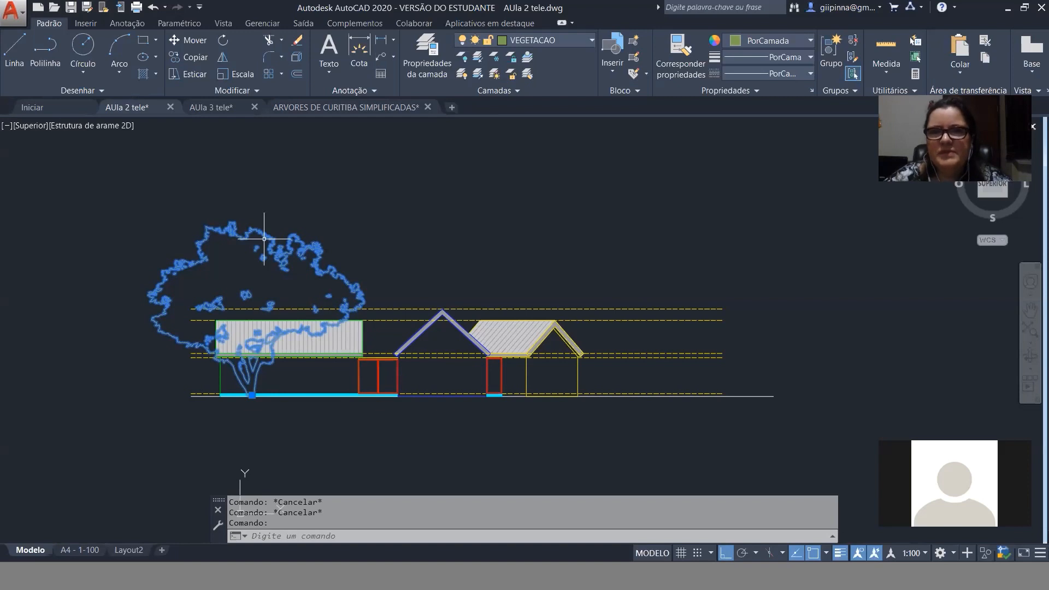
key("Escape")
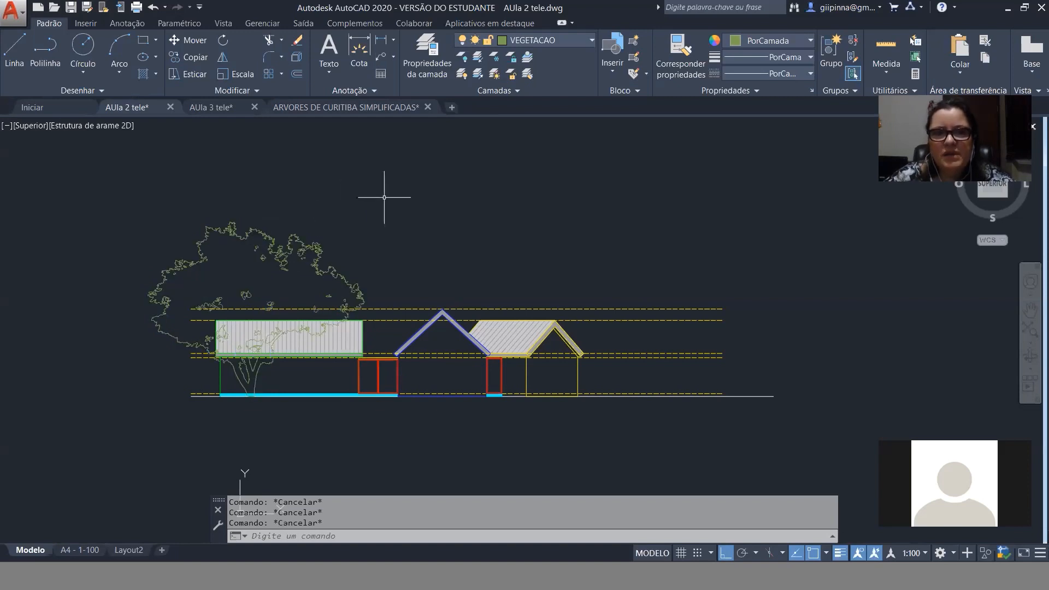
left_click(304, 235)
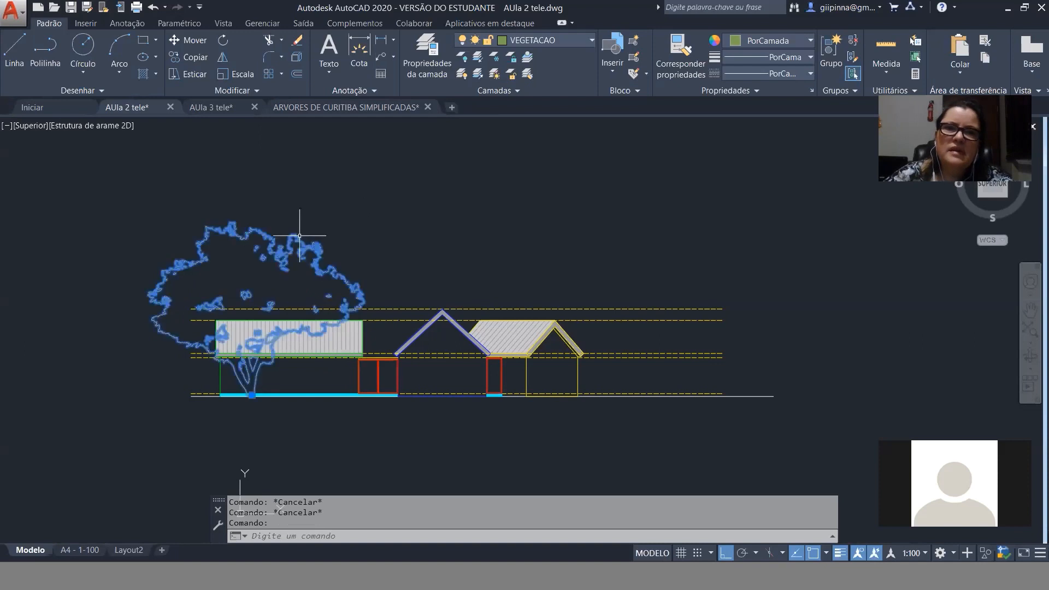
key("Escape")
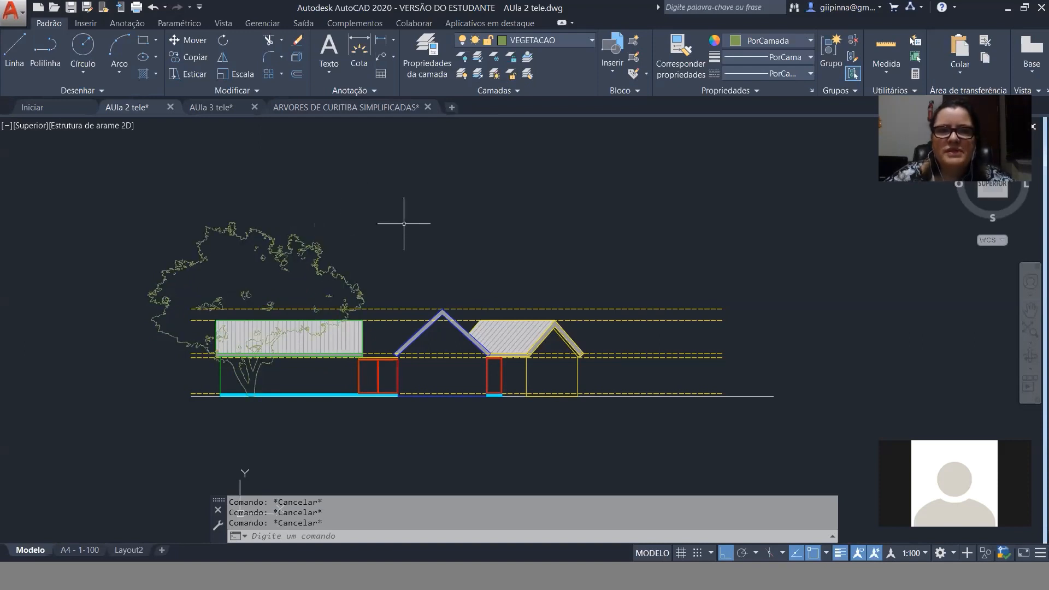
left_click(255, 235)
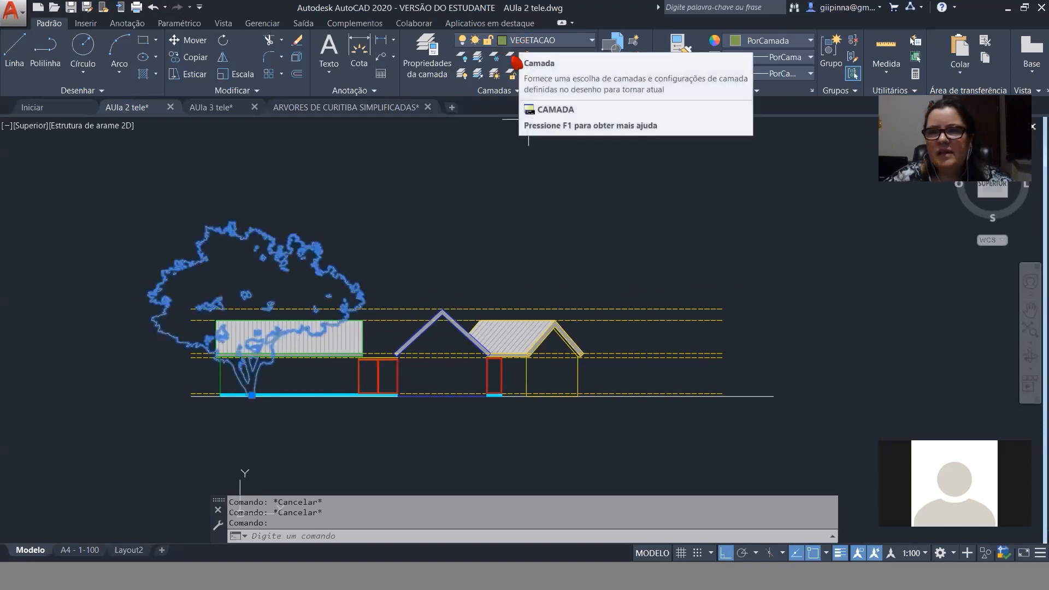
key("Escape")
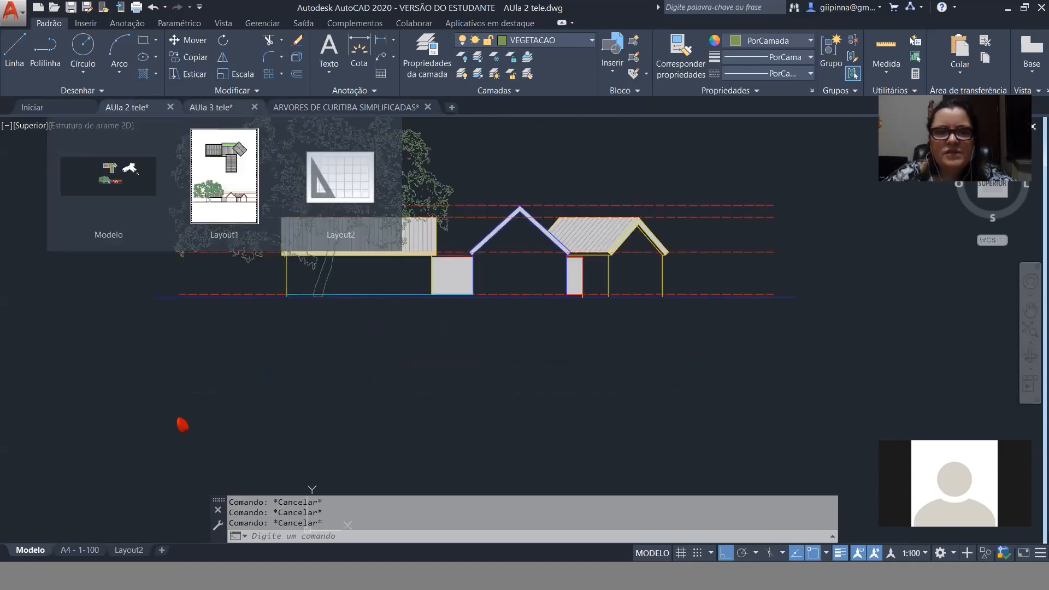
Switch to the Layout2 sheet and erase its existing viewport.
mouse_move(82, 552)
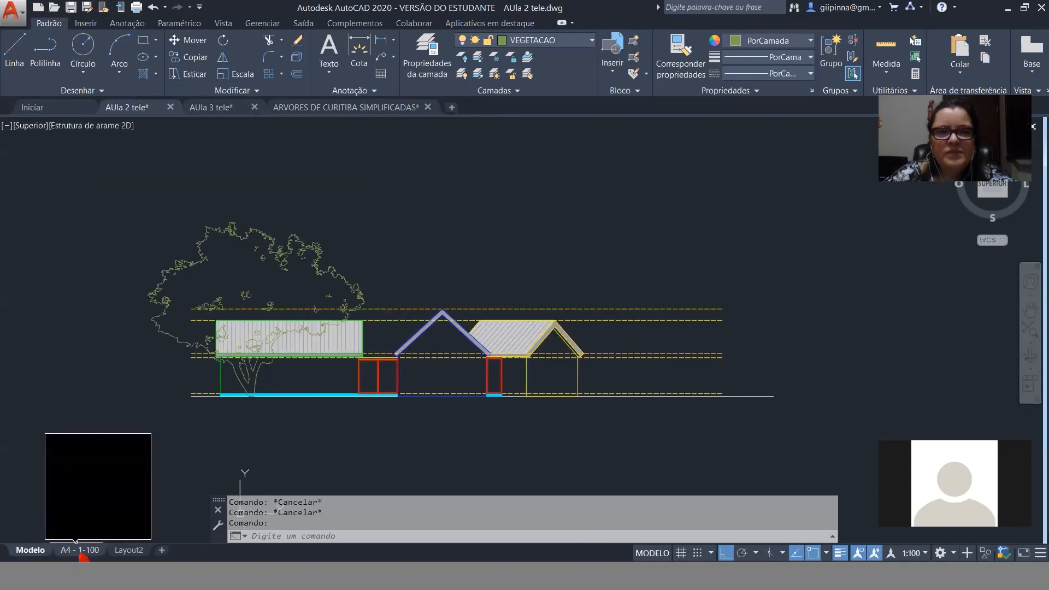
left_click(129, 551)
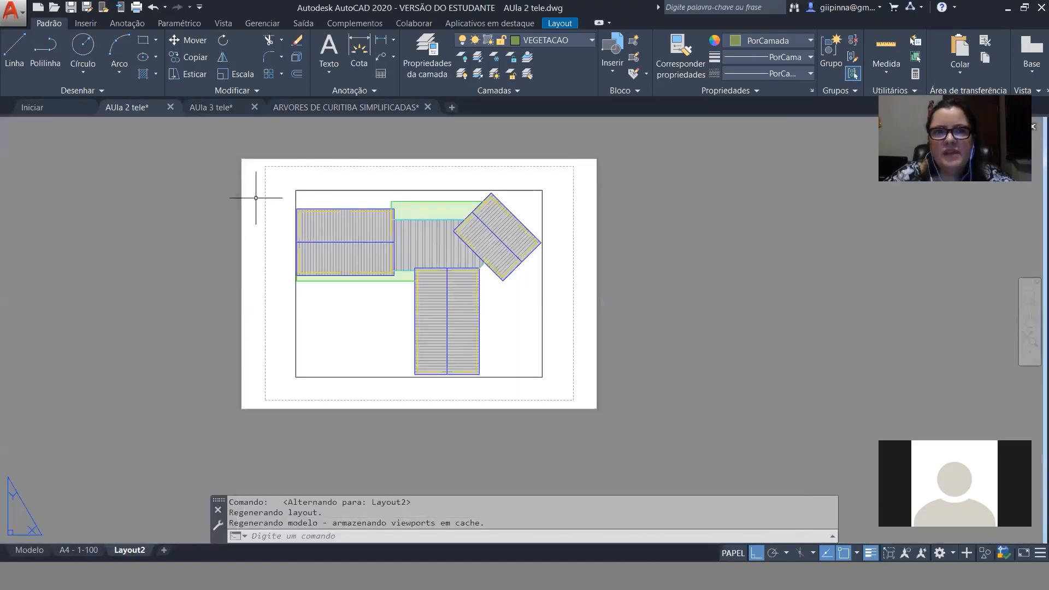
left_click(297, 190)
key("Delete")
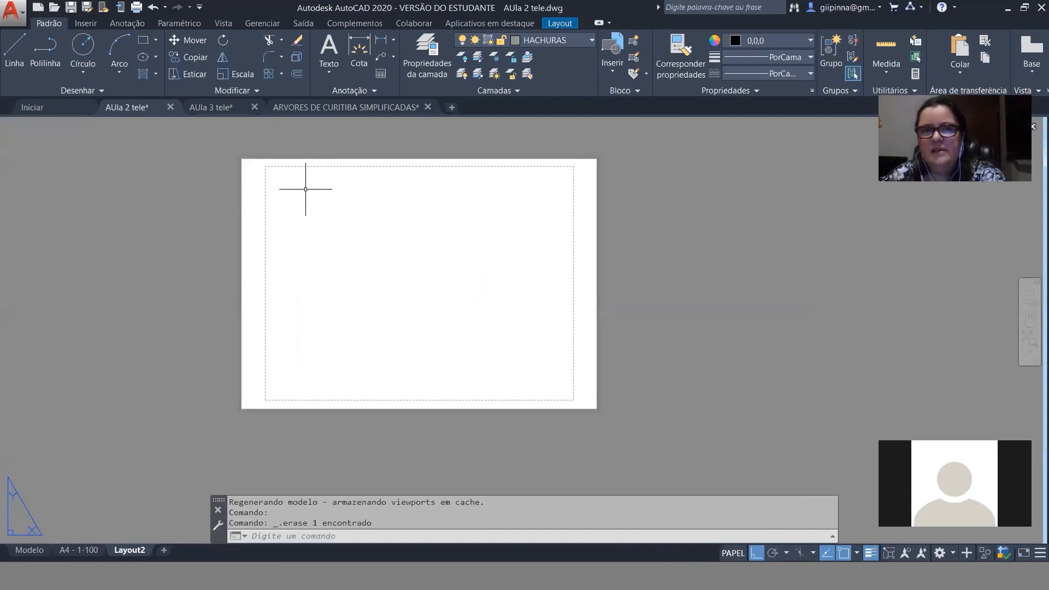
Modify the page setup of Layout2 to use the Microsoft Print to PDF plotter.
right_click(134, 553)
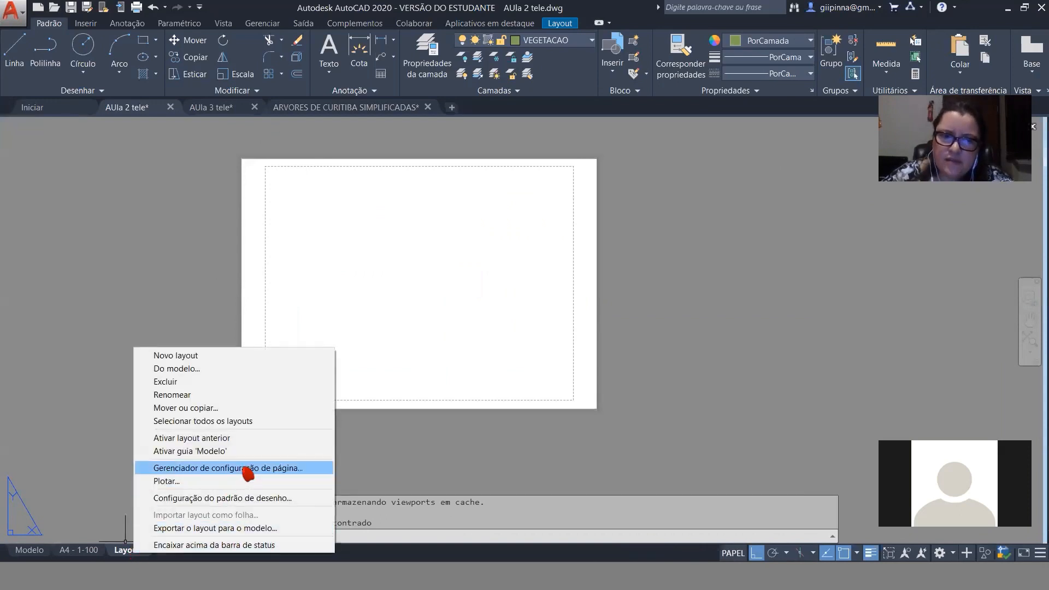
left_click(245, 468)
left_click(562, 275)
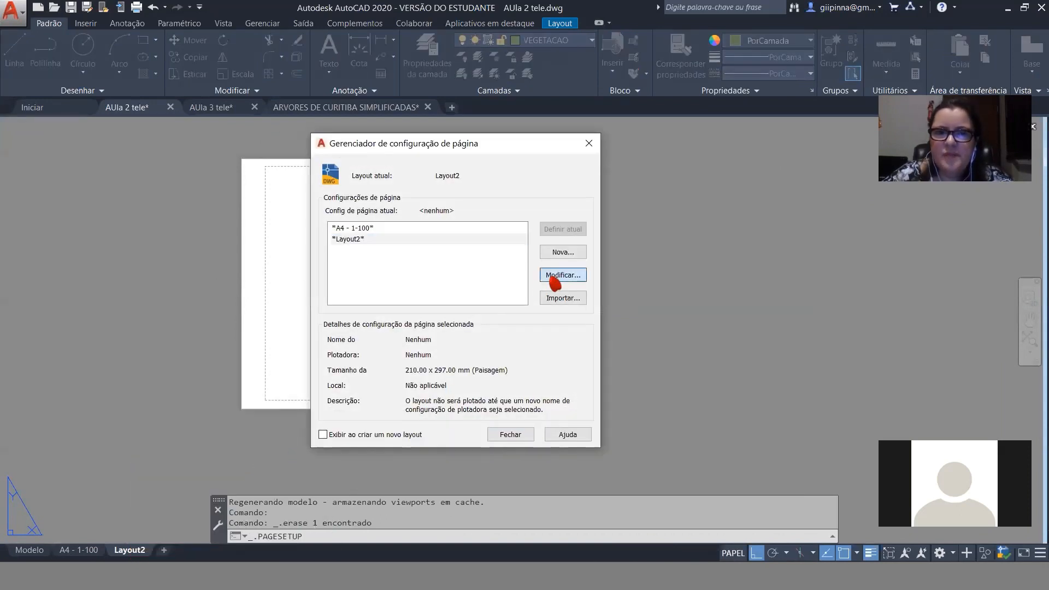
left_click(345, 200)
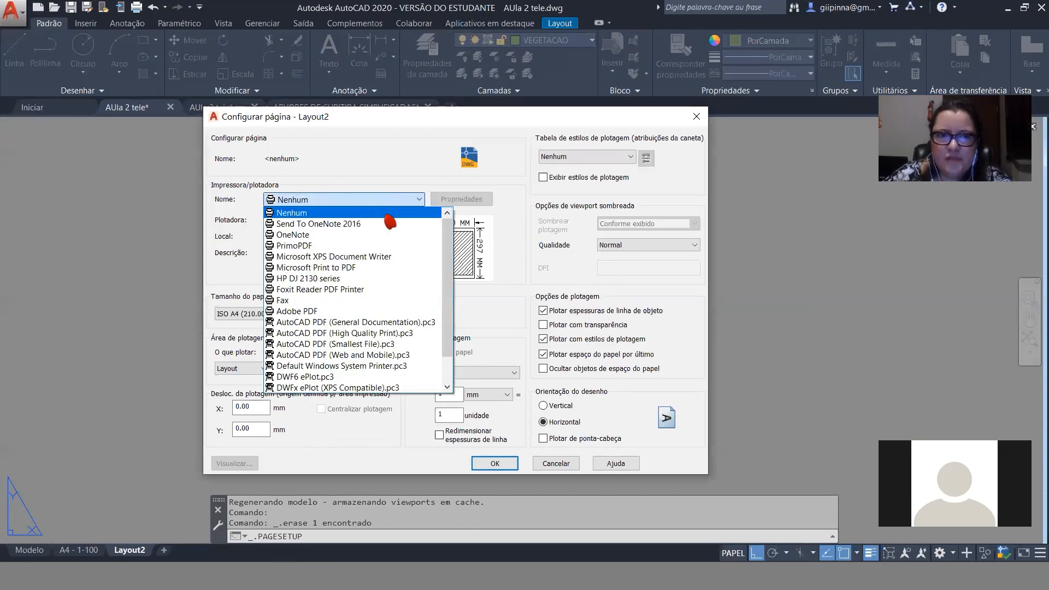
left_click(376, 246)
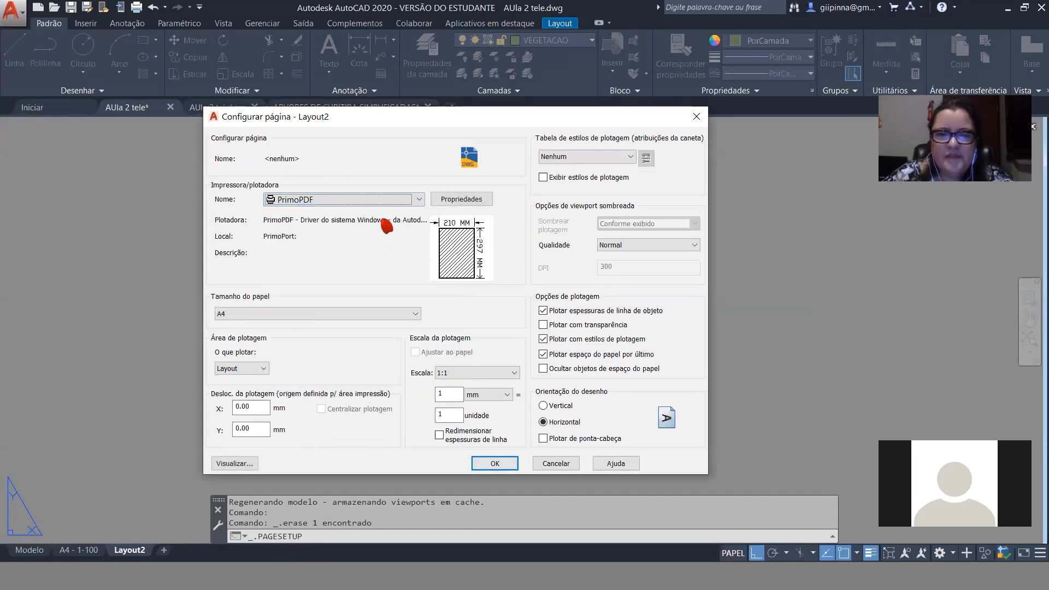
left_click(404, 201)
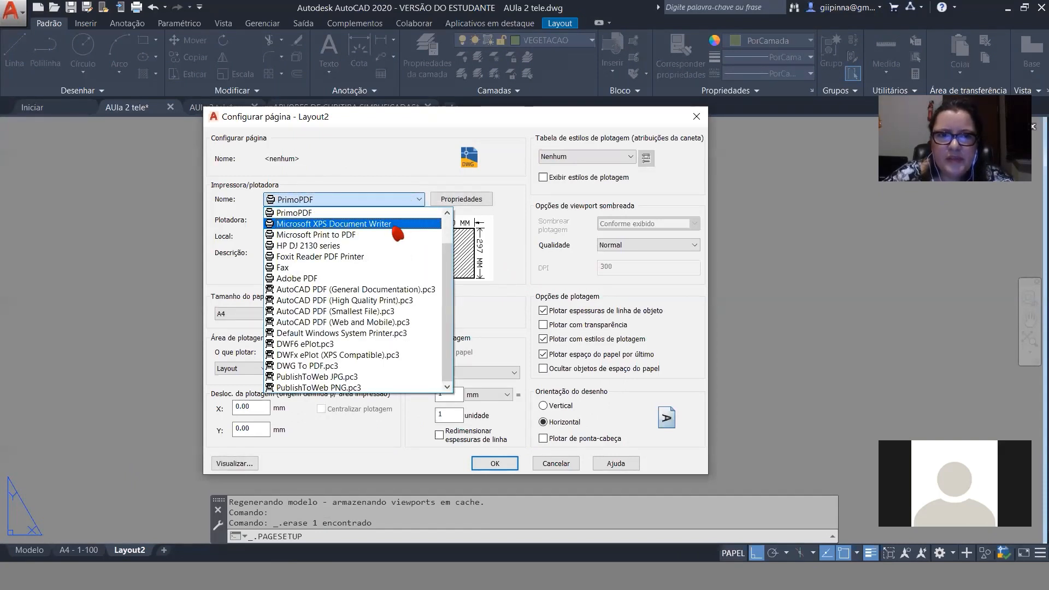
left_click(392, 236)
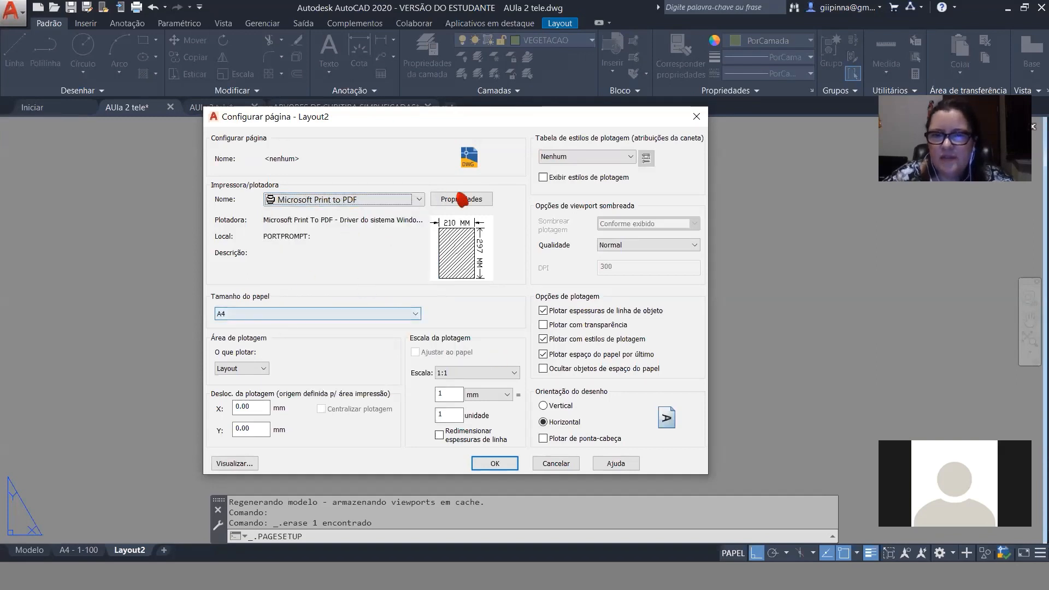
Set the page to vertical orientation with a plot scale of 10 mm to 1 unit.
left_click(567, 407)
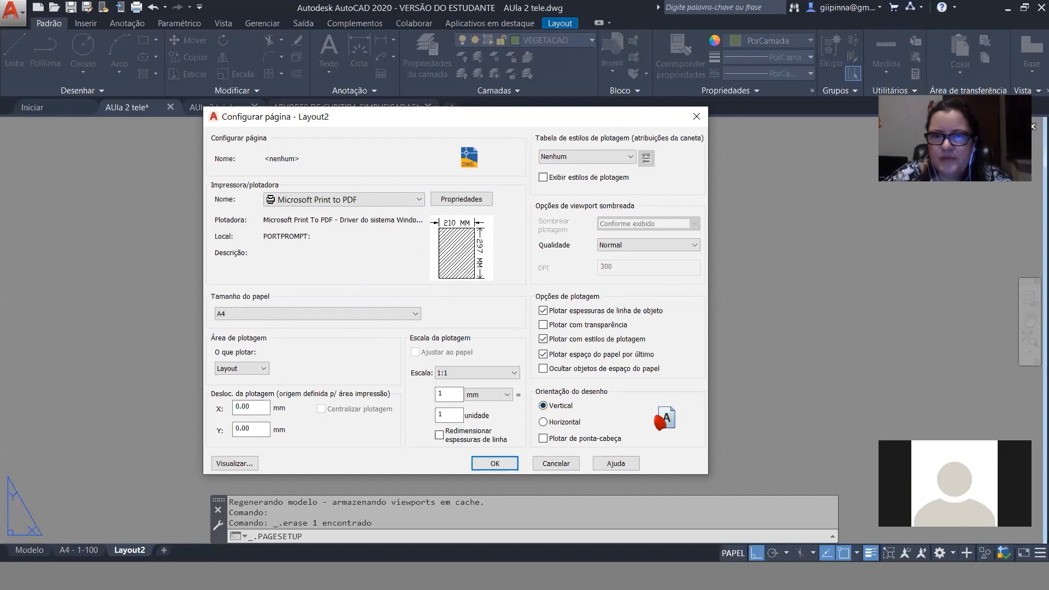
left_click(454, 394)
type("0")
left_click(443, 414)
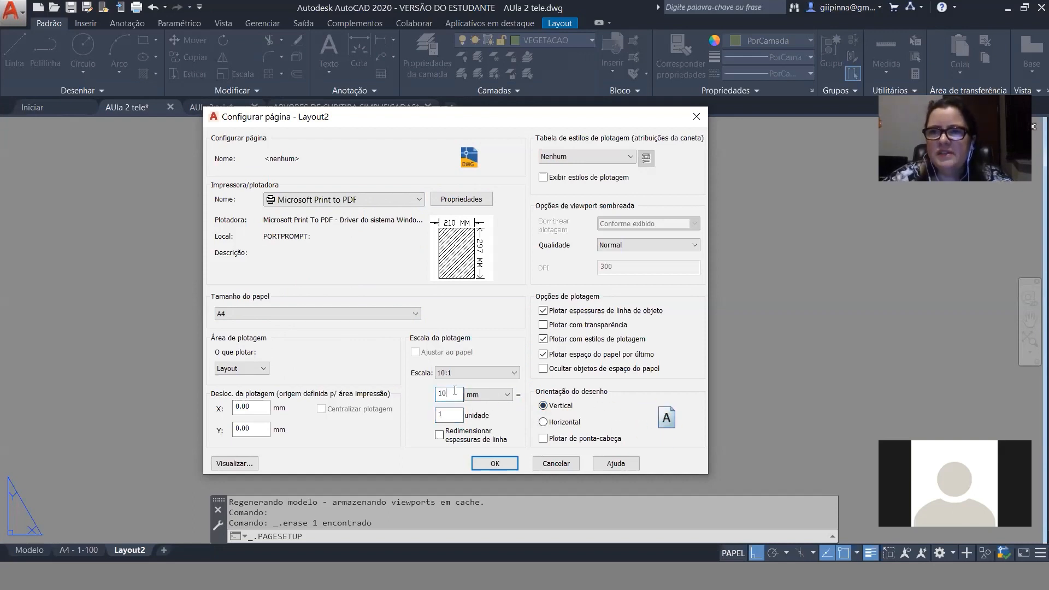
left_click(452, 415)
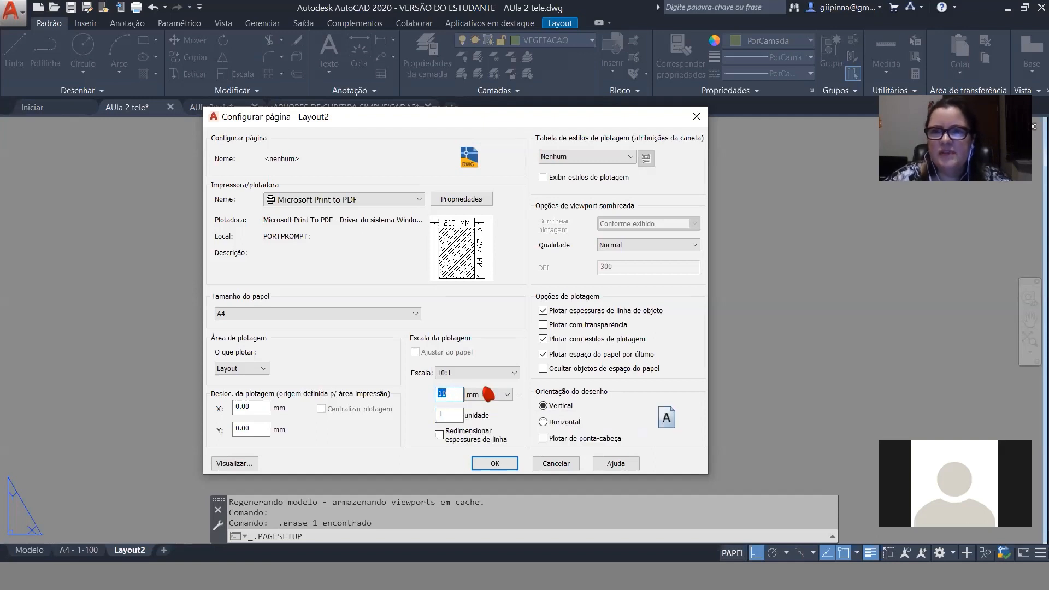
Assign the acad.ctb plot style table with plot styles displayed, and apply the page setup to Layout2.
left_click(574, 157)
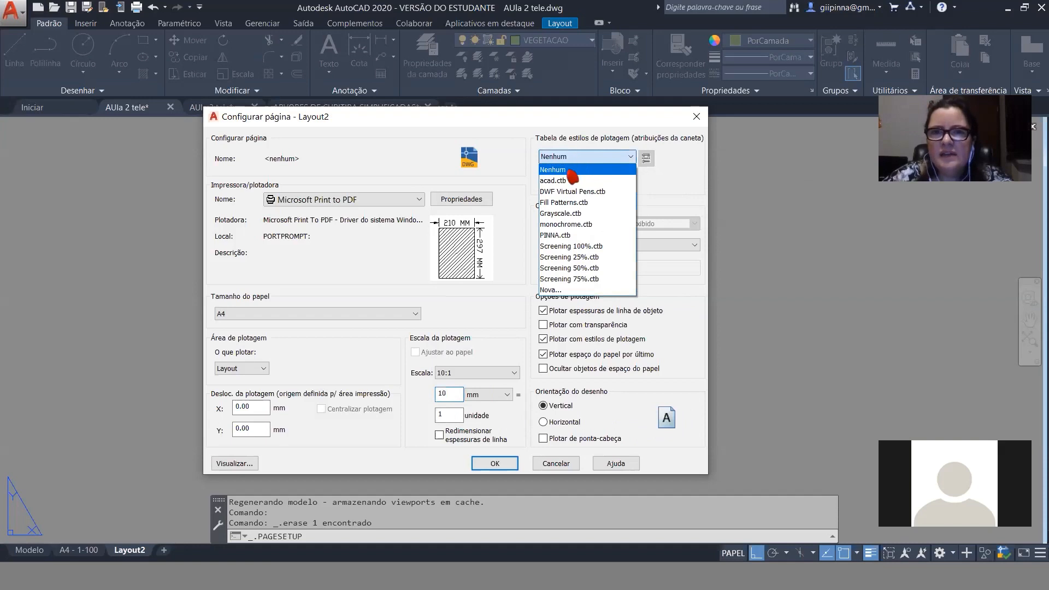
left_click(566, 164)
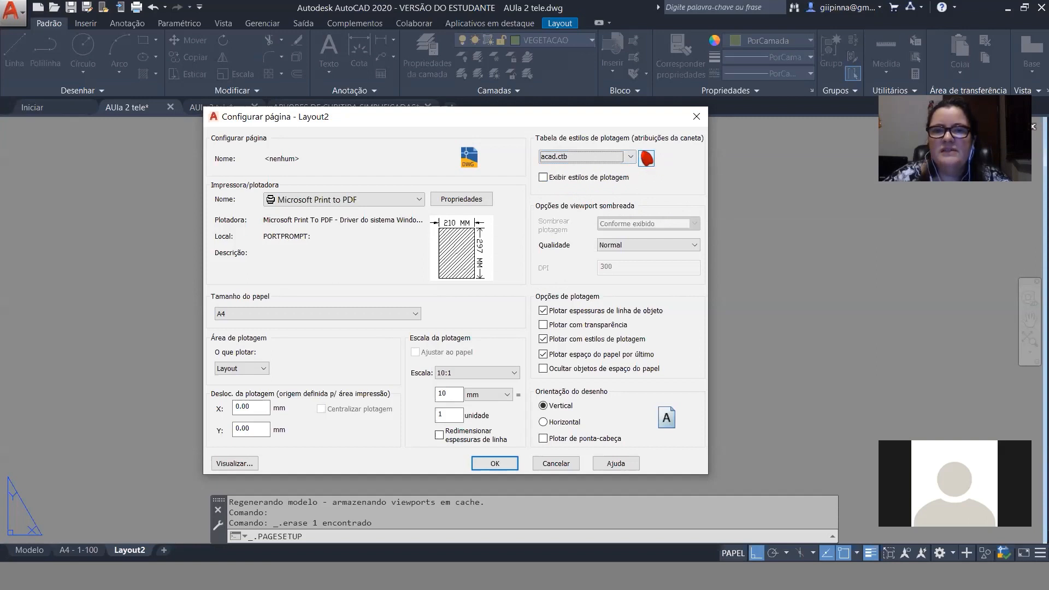
left_click(543, 177)
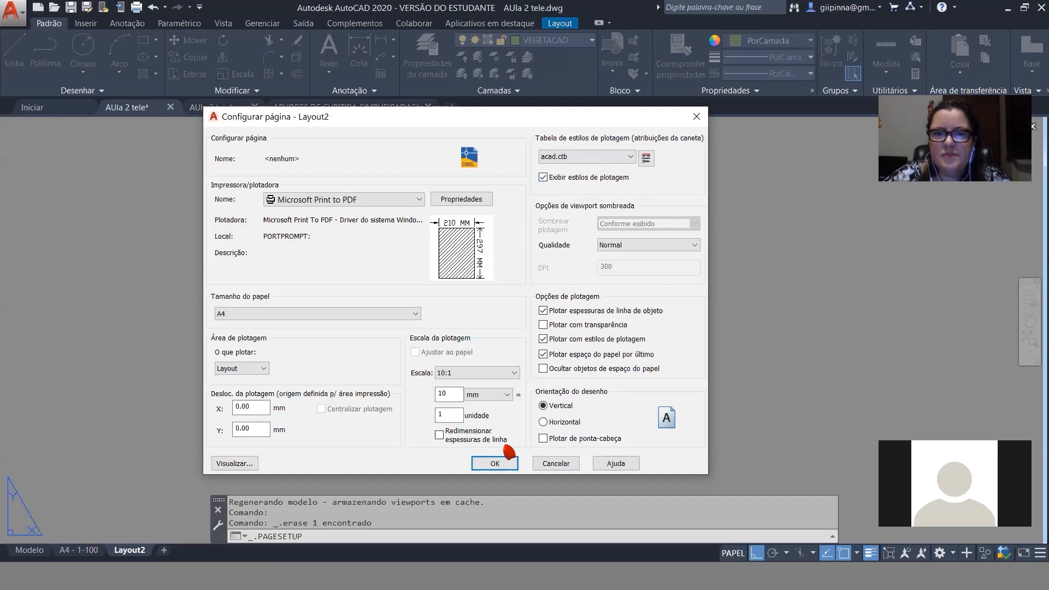
left_click(498, 462)
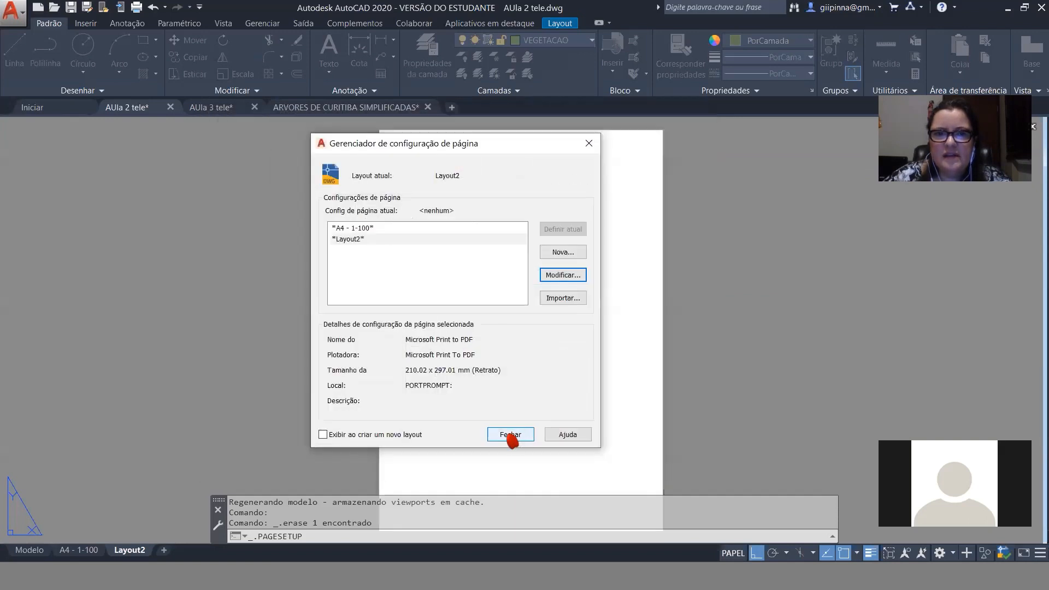
left_click(510, 435)
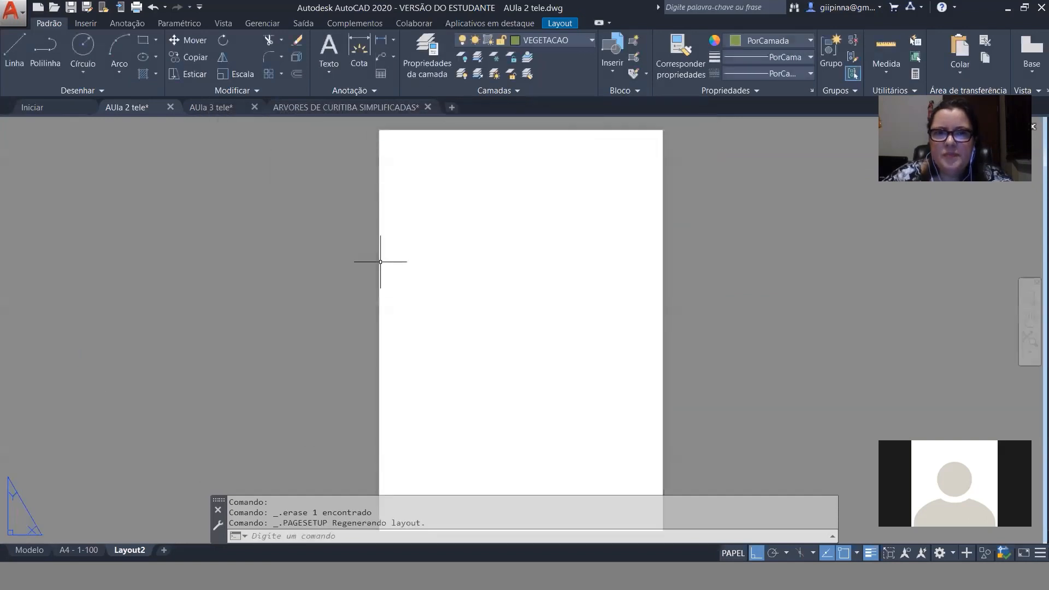
Create a viewport with the MVIEW command, fitted to the whole Layout2 sheet.
scroll(380, 261, "down", 2)
middle_click_drag(438, 306, 432, 291)
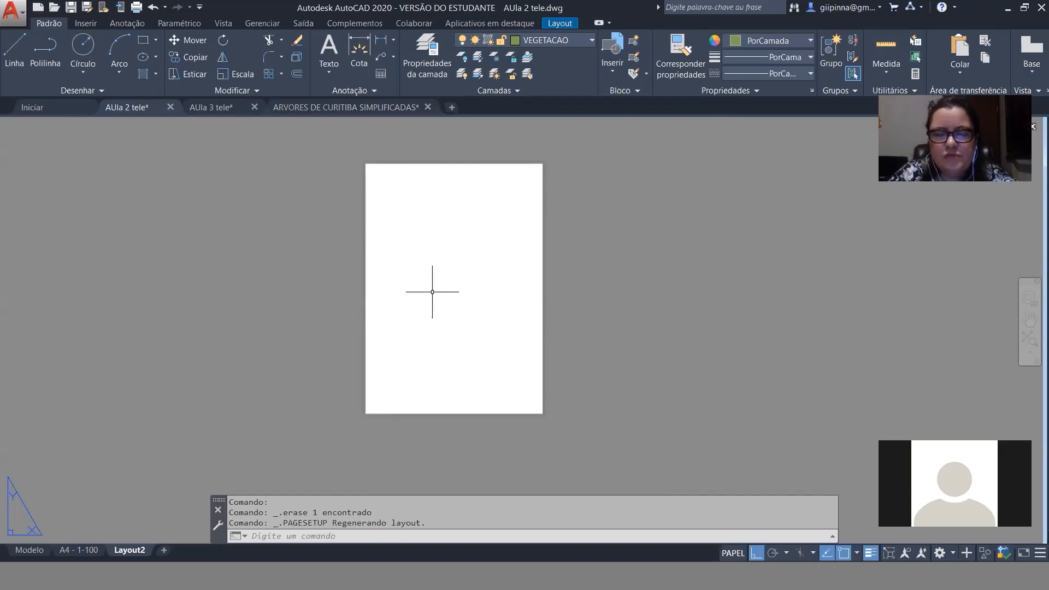
type("_MVIEW")
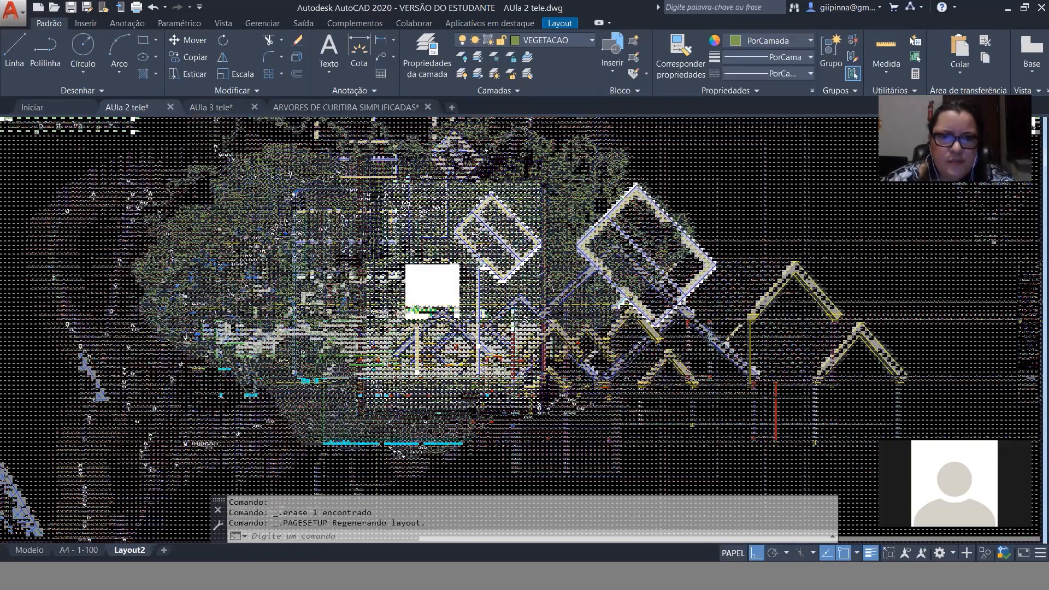
type("cvista")
key("Return")
key("Return")
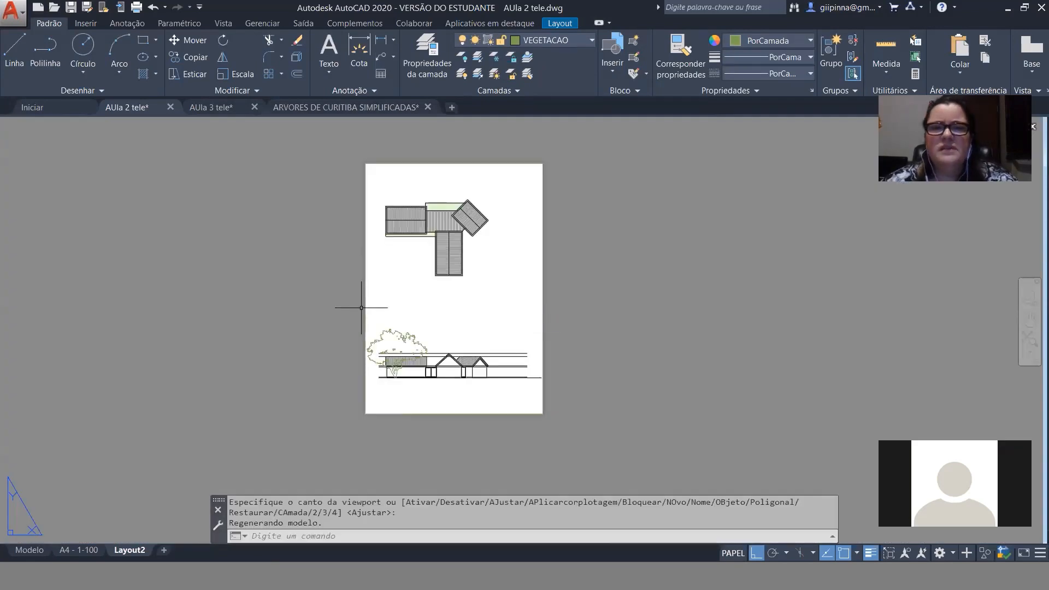
Move the new viewport's frame to layer 0 and clear the selection.
left_click(392, 163)
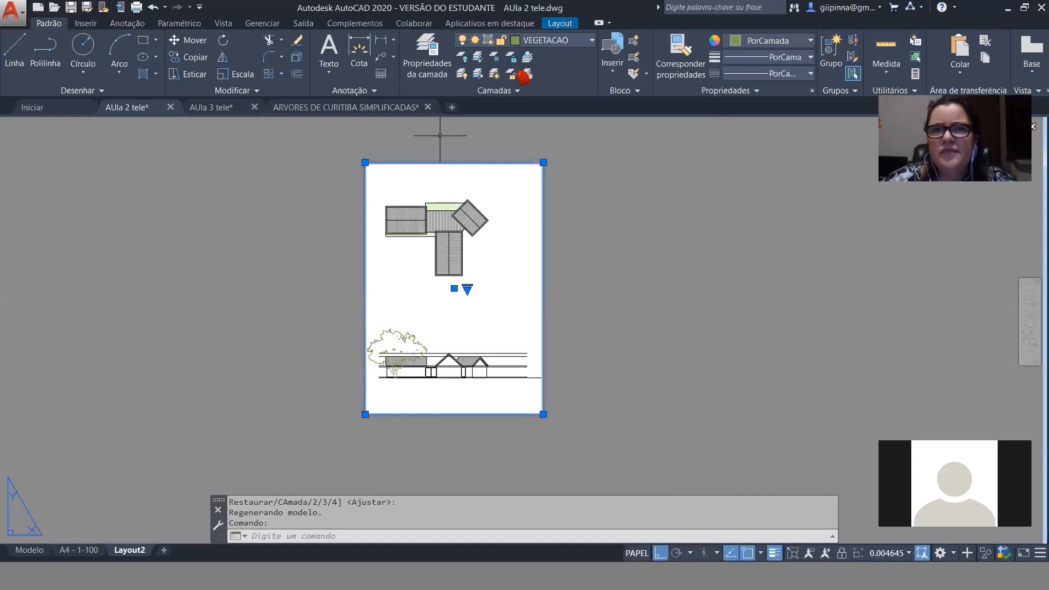
left_click(580, 42)
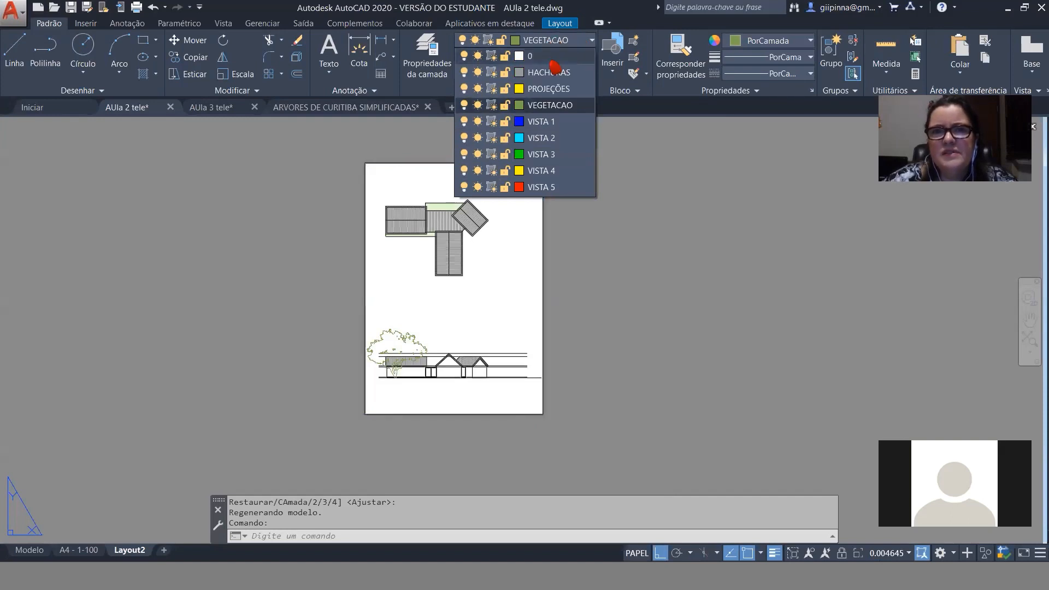
left_click(546, 56)
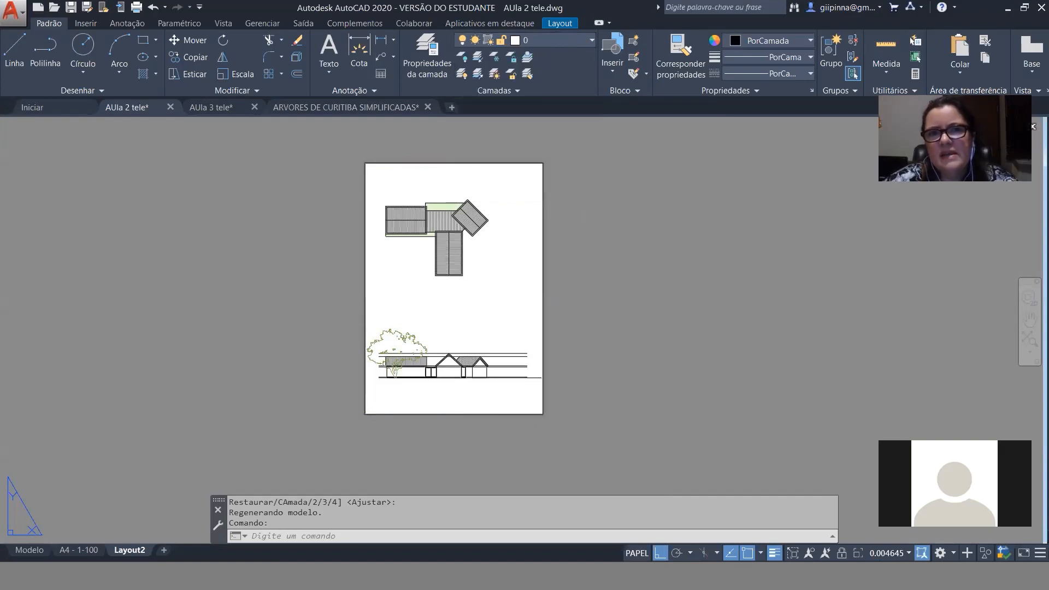
key("Escape")
key("Escape")
key("Escape")
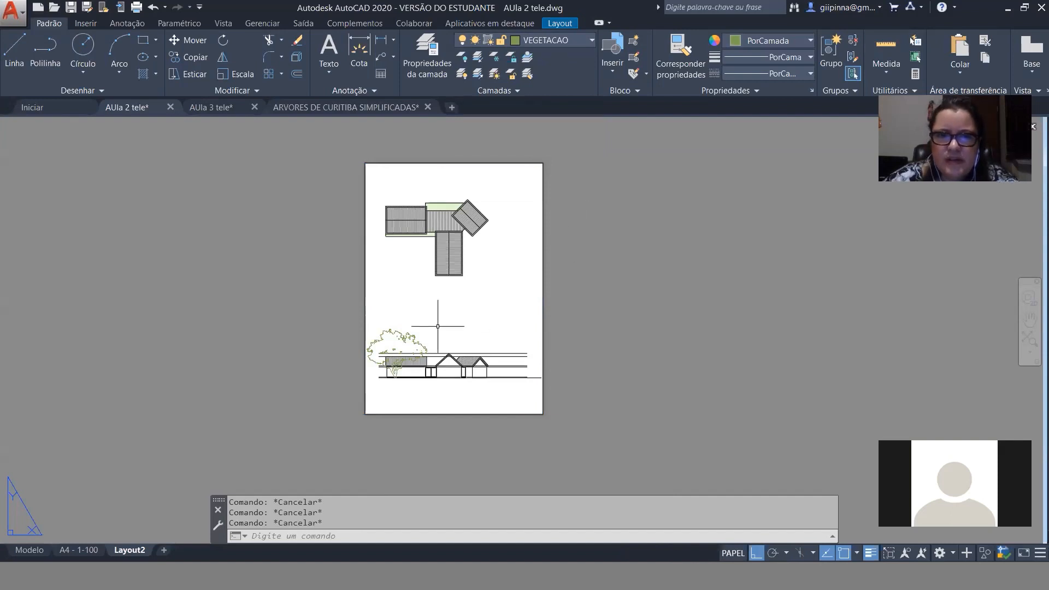
Activate the model space inside the Layout2 viewport and set the viewport scale to 1:100.
double_click(438, 326)
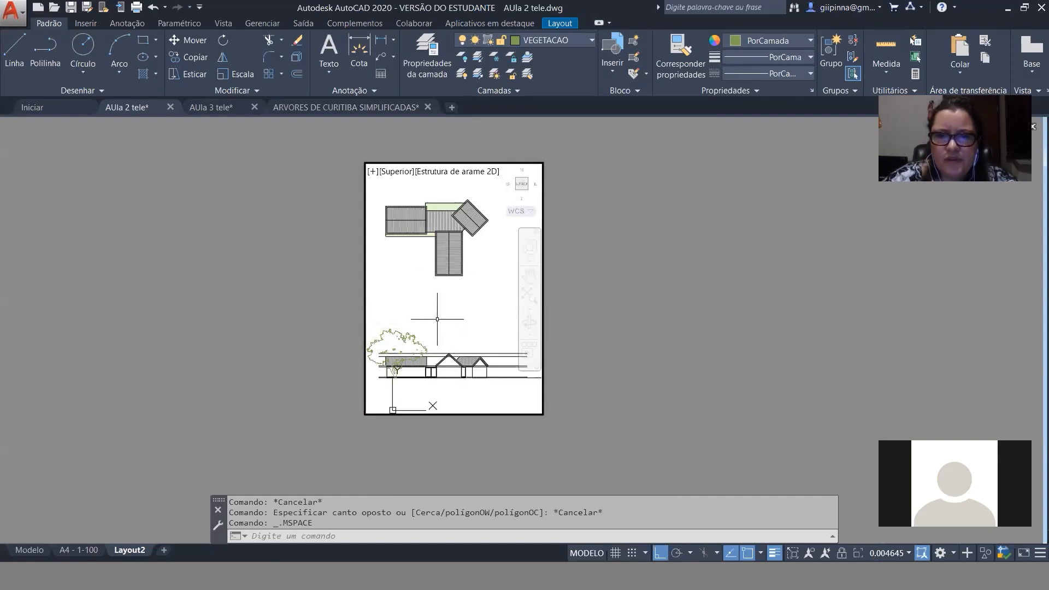
left_click(900, 553)
left_click(510, 302)
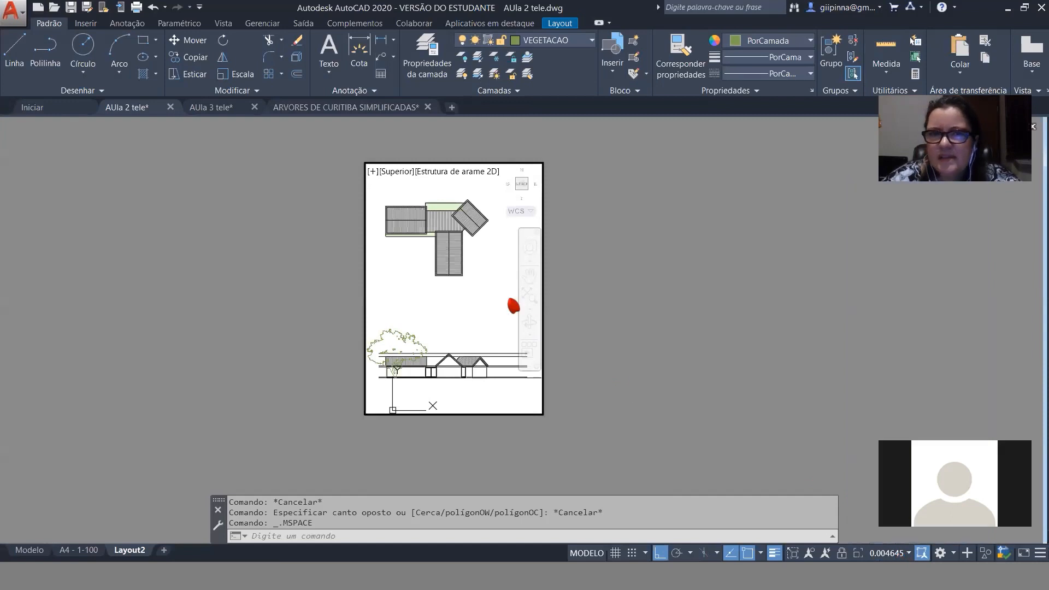
key("Escape")
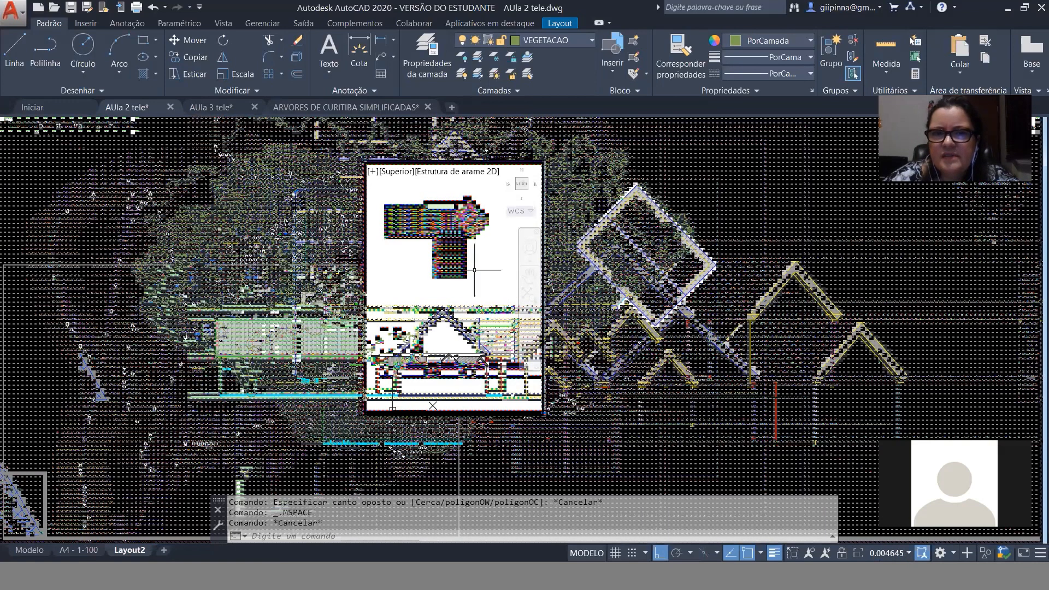
double_click(713, 240)
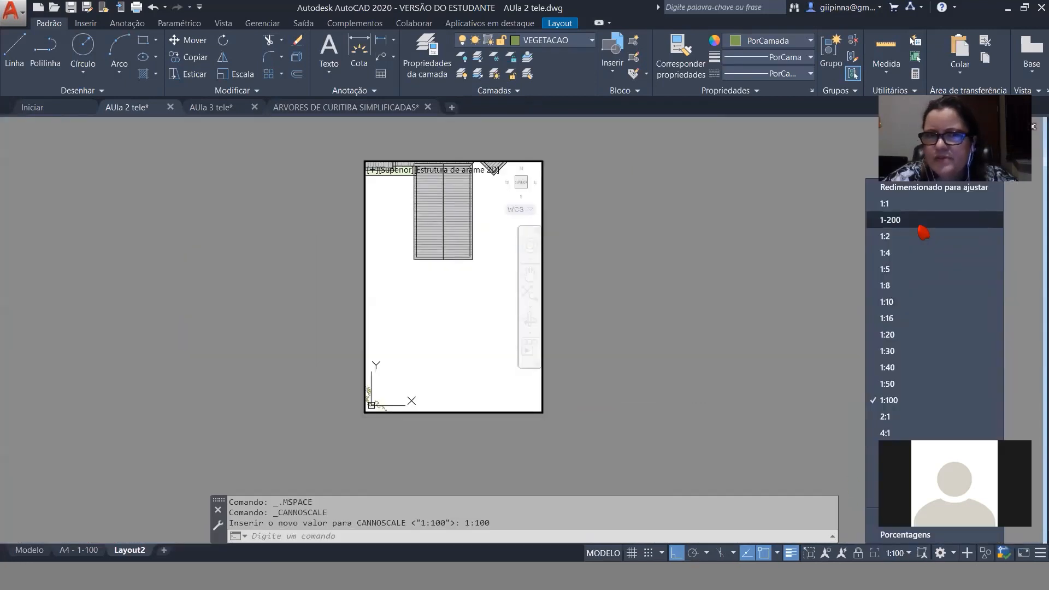
Set the Layout2 viewport scale to 1-200 and add a custom scale named "1-200 de novo" with 1 paper unit equal to 200 drawing units.
left_click(920, 224)
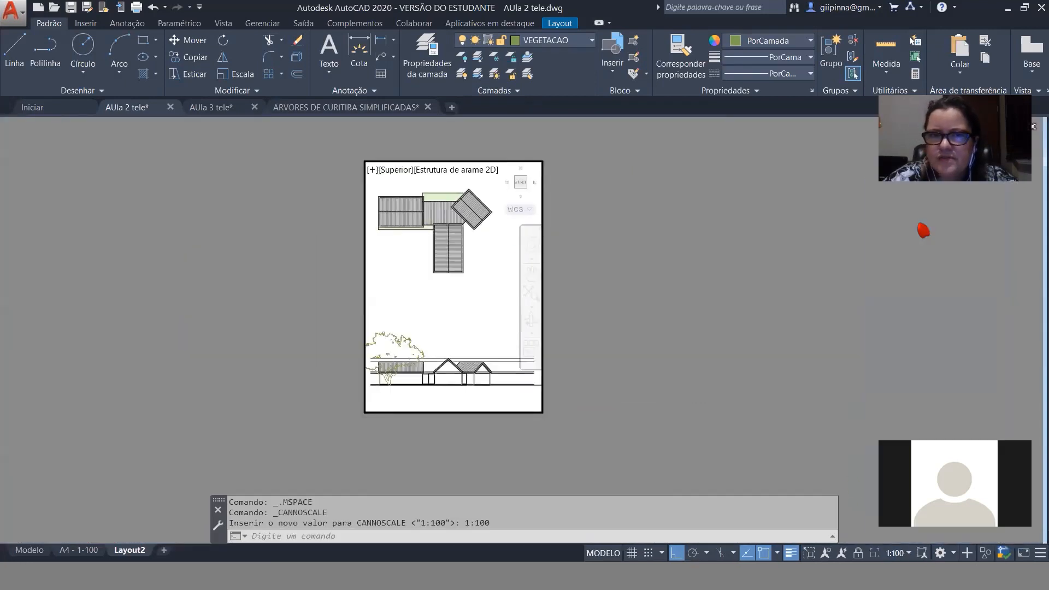
left_click(900, 553)
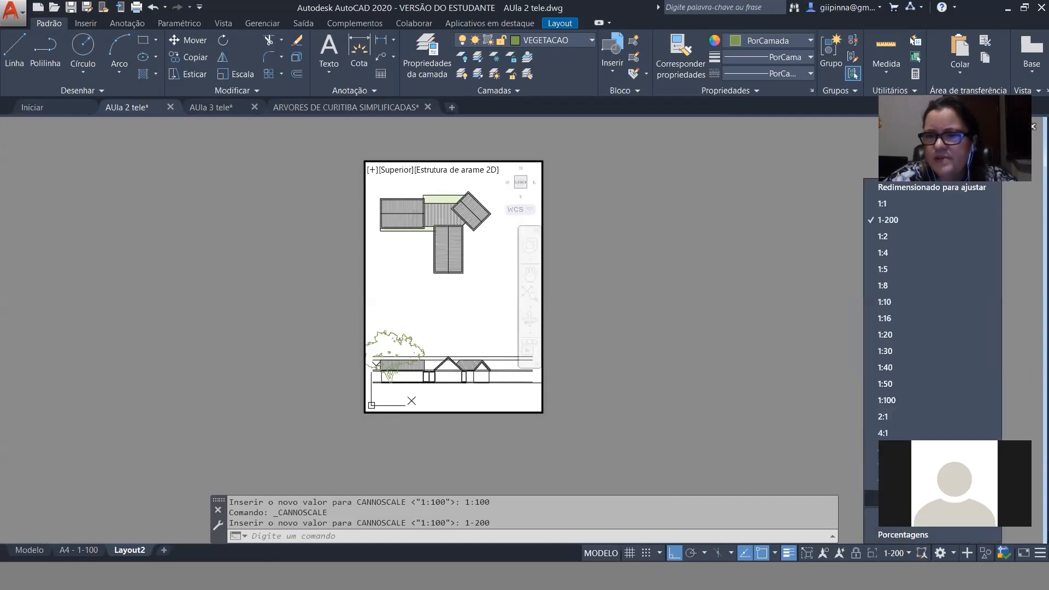
left_click(902, 498)
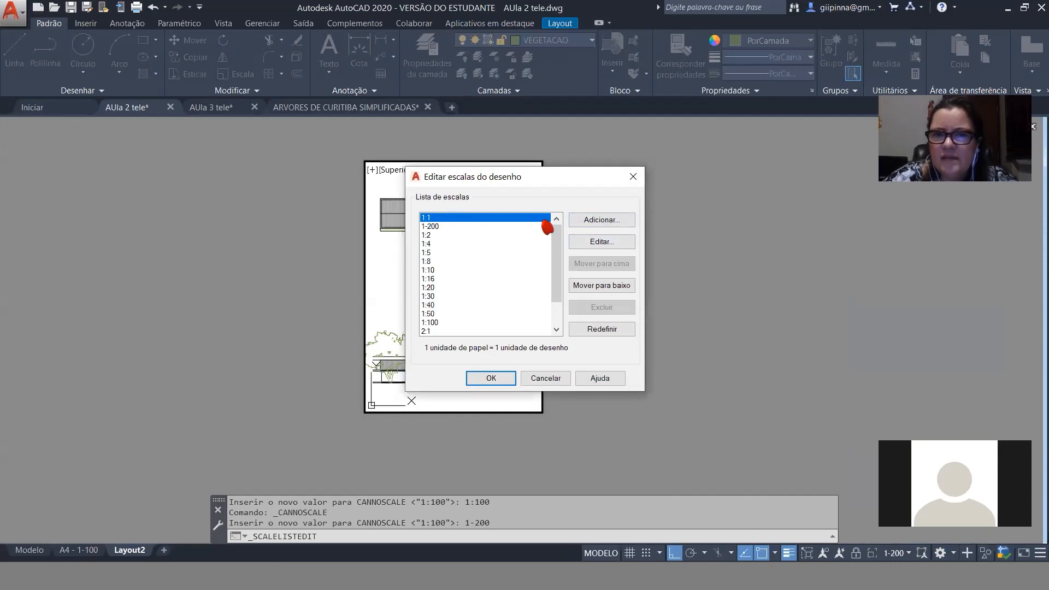
left_click(597, 221)
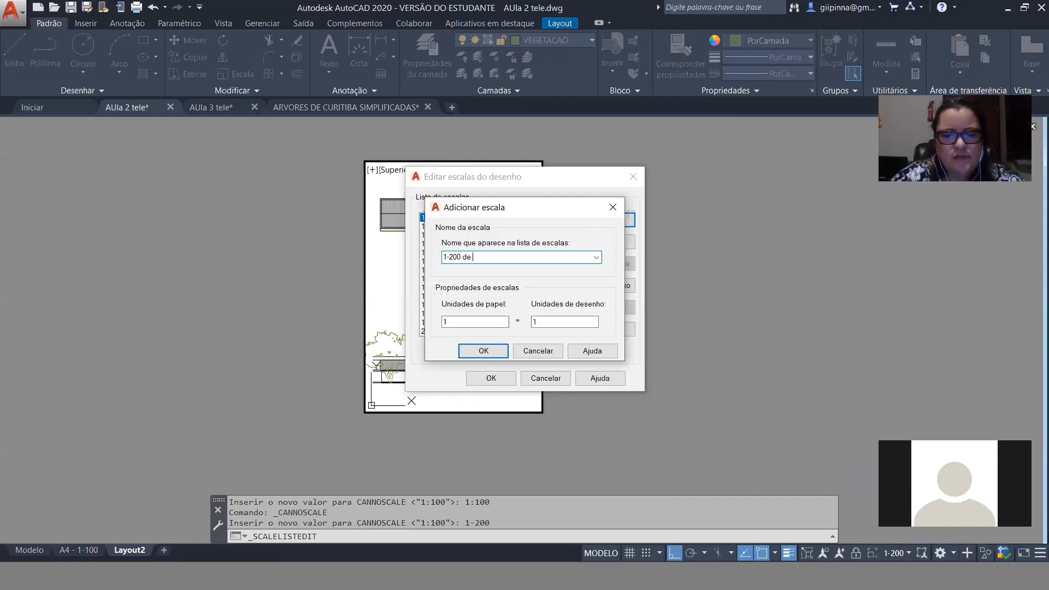
left_click(459, 321)
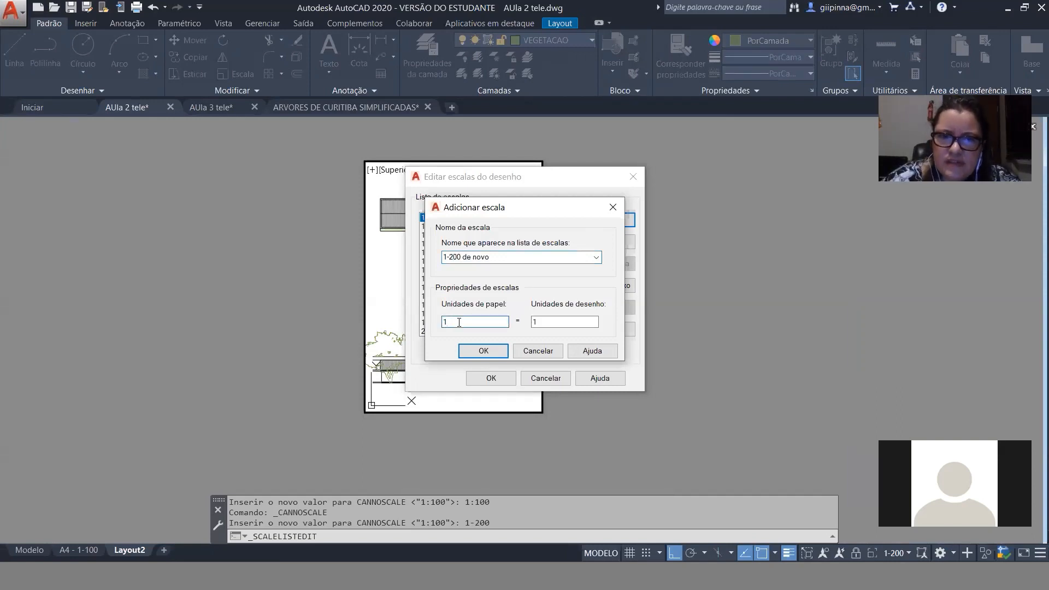
left_click(561, 322)
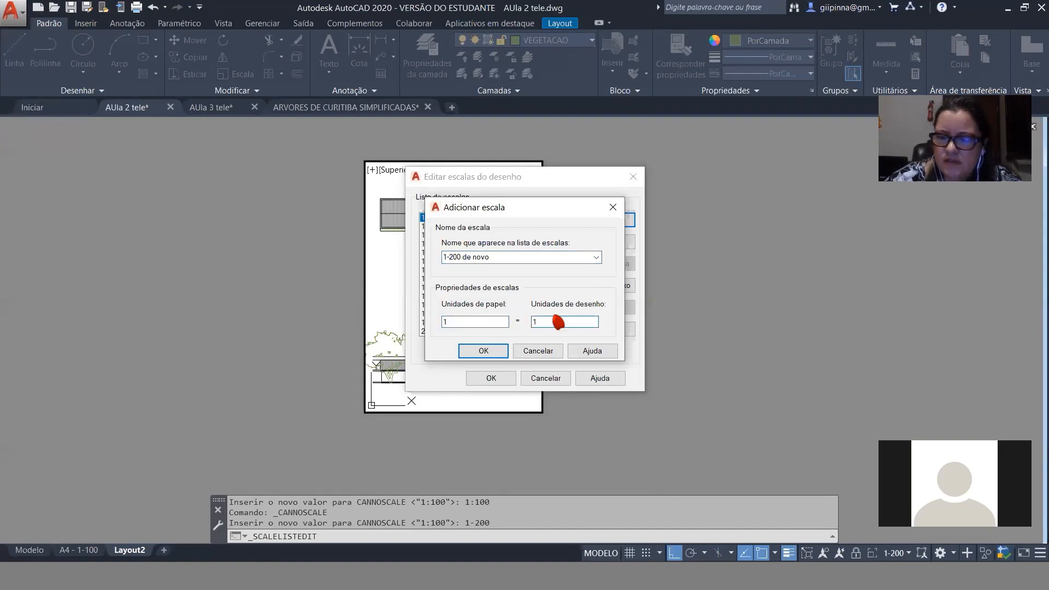
key("BackSpace")
type("200")
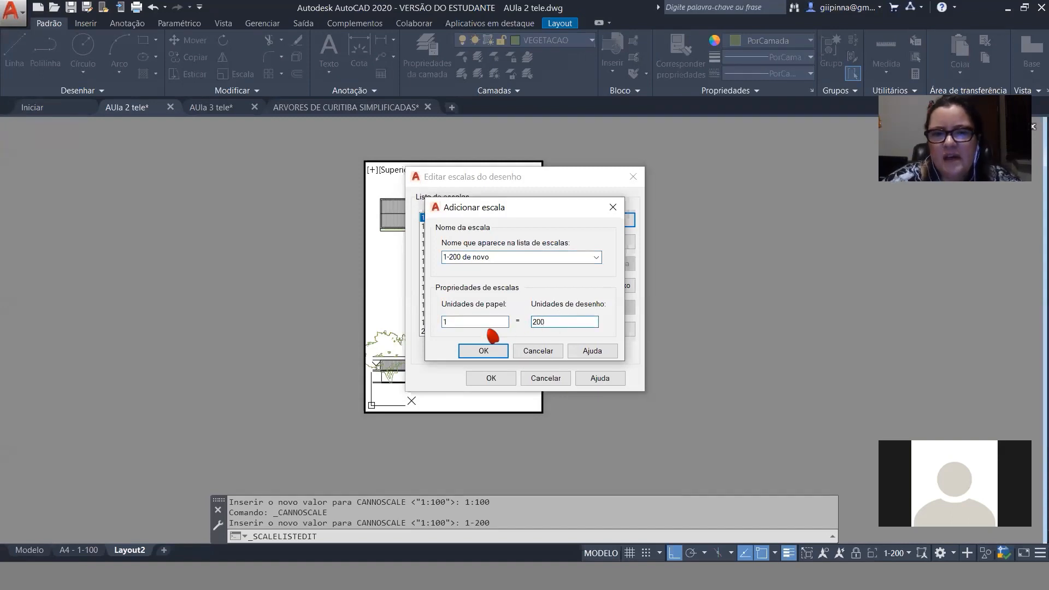
left_click(492, 352)
left_click(491, 379)
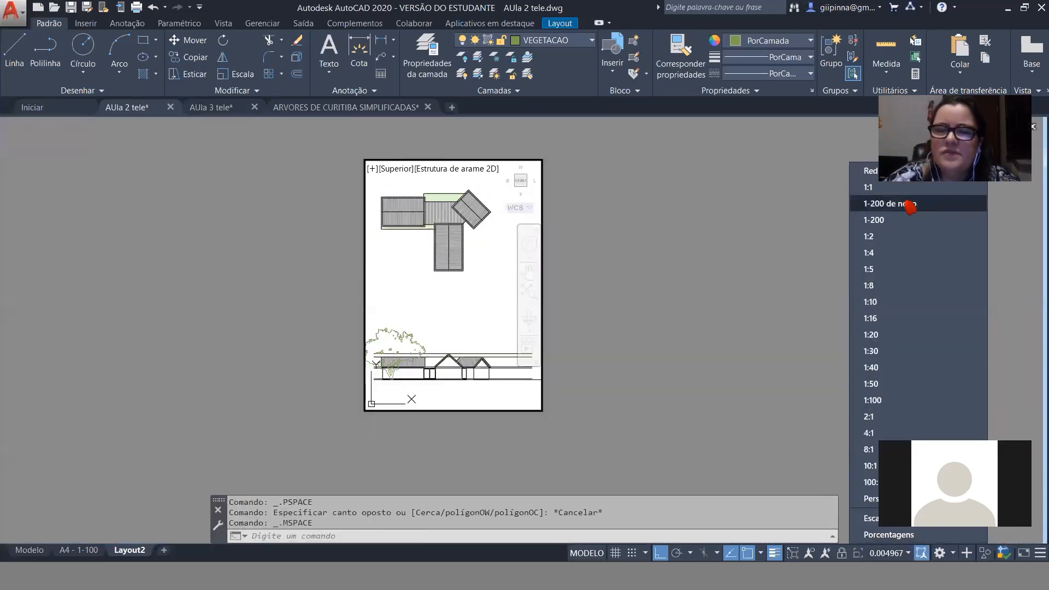
Apply the "1-200 de novo" scale to the viewport and lock it with the drawing shifted slightly right and up.
left_click(889, 204)
middle_click_drag(472, 308, 484, 304)
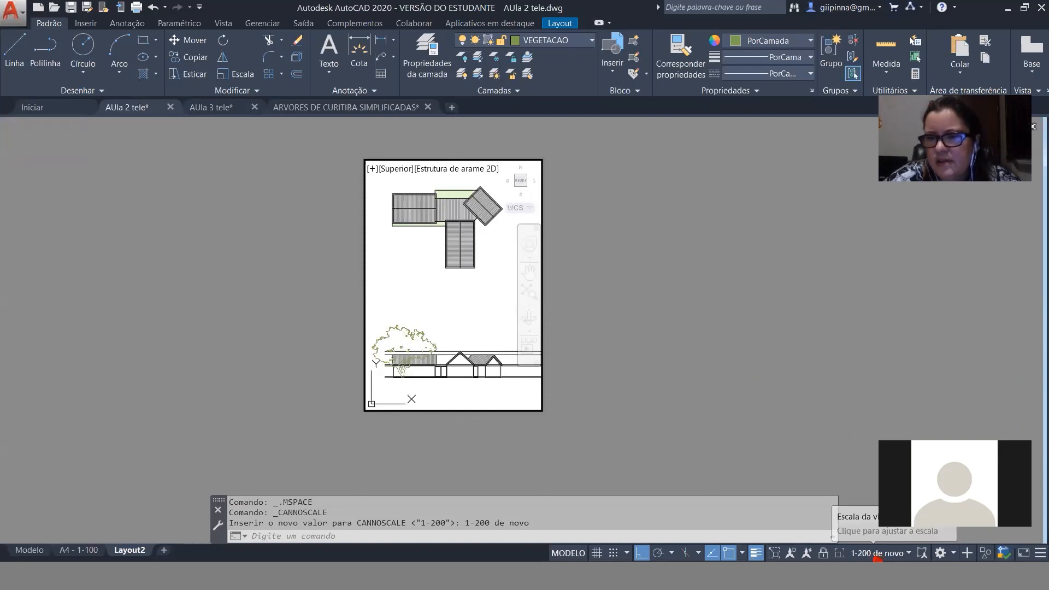
left_click(874, 553)
left_click(874, 208)
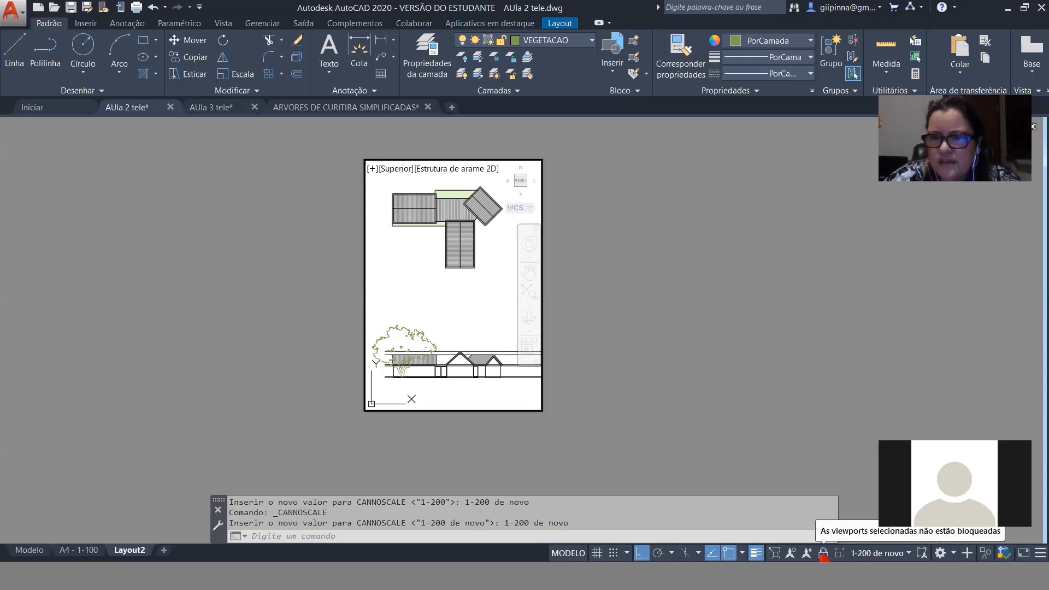
left_click(823, 554)
Return to the model space drawing and set the PSLTSCALE variable to 0.
scroll(386, 252, "up", 2)
scroll(481, 161, "up", 6)
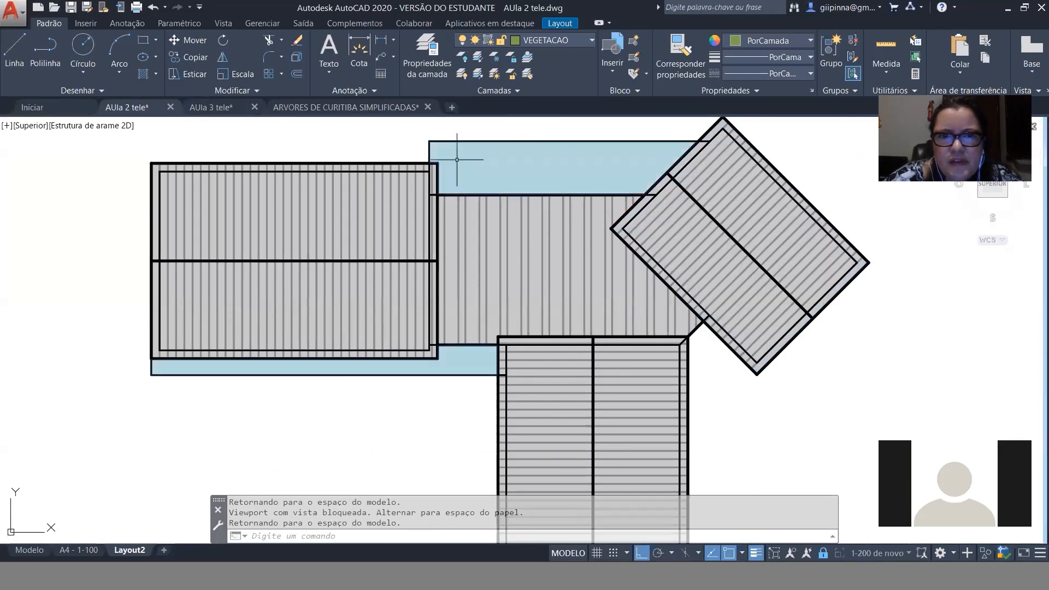
scroll(457, 159, "down", 4)
scroll(515, 351, "up", 4)
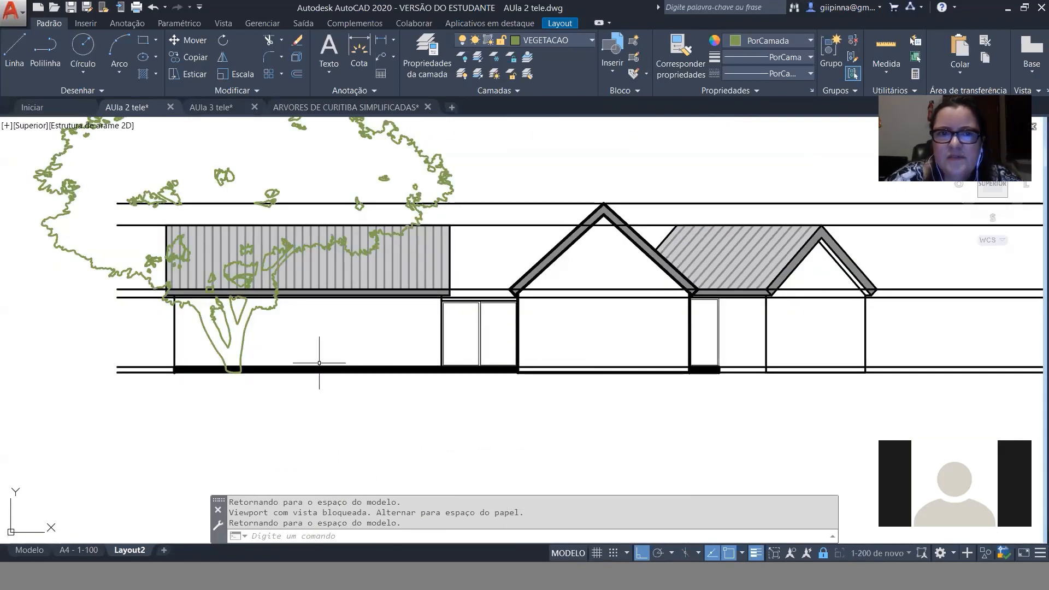
scroll(316, 355, "down", 5)
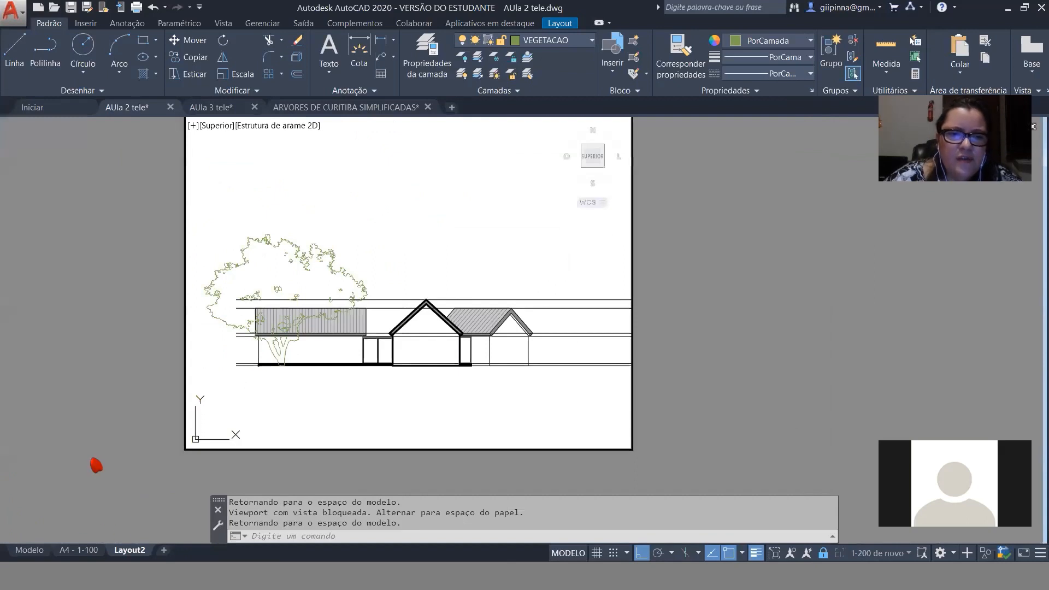
left_click(29, 549)
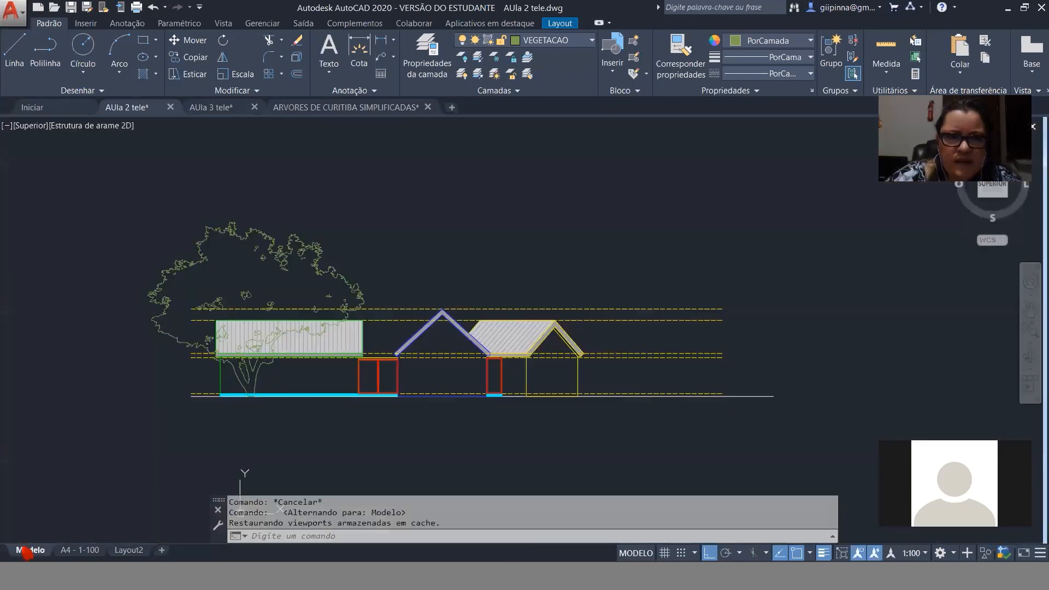
type("_PS")
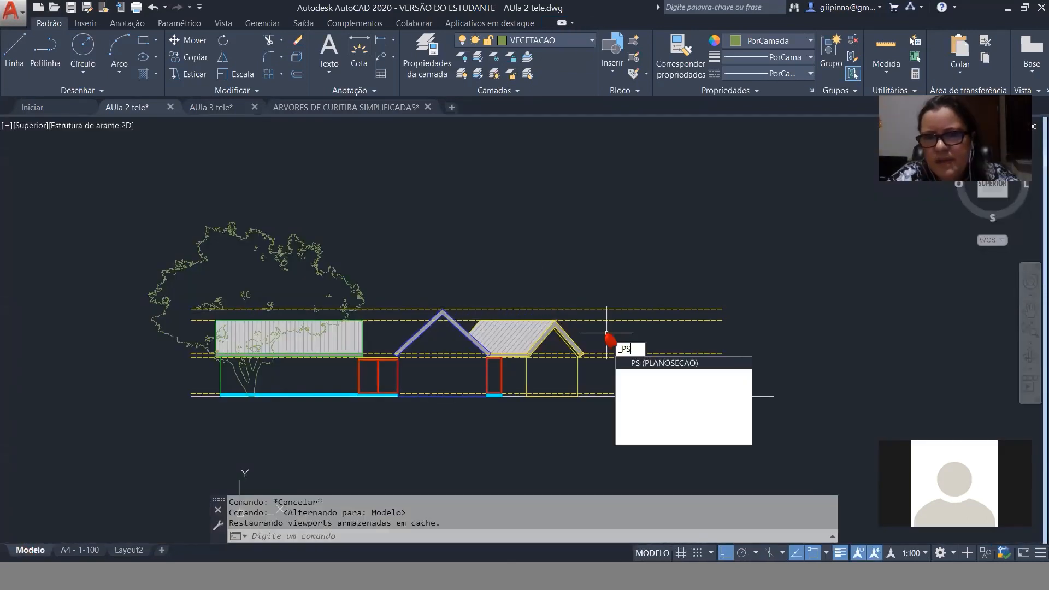
key("Down")
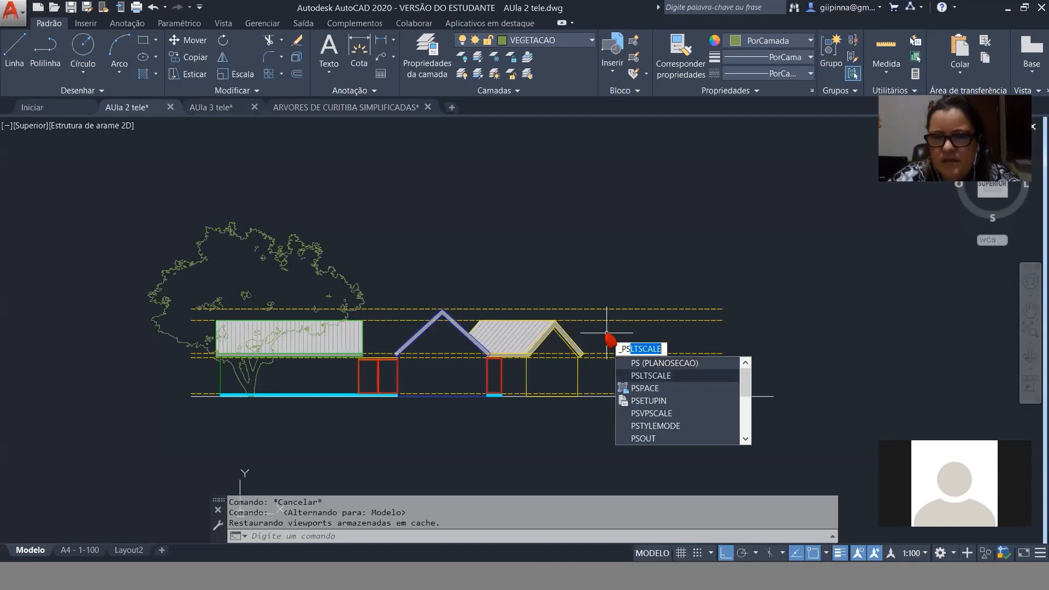
key("Return")
type("0")
key("Return")
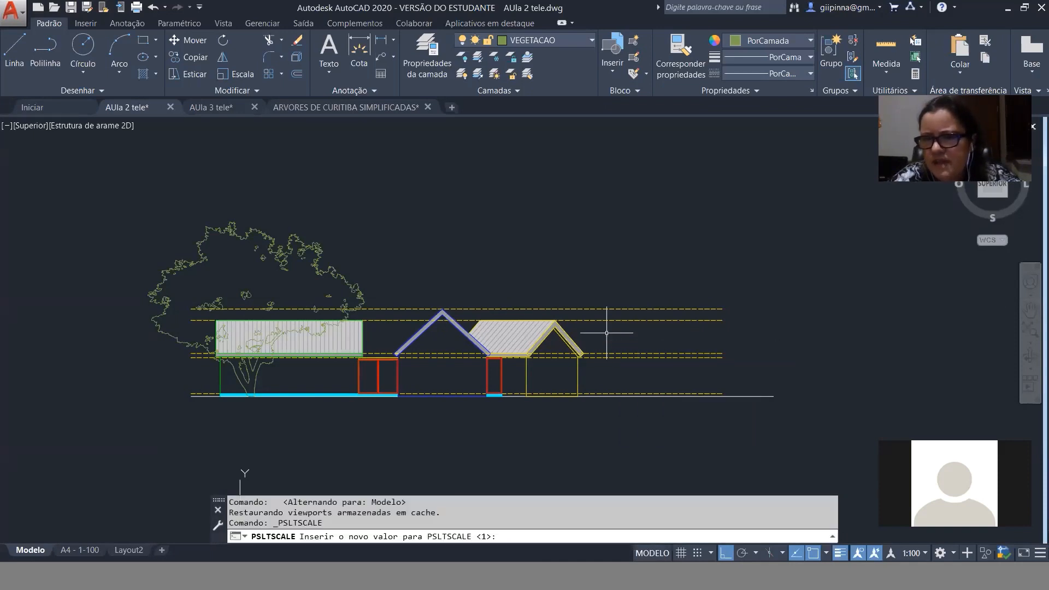
Set the MSLTSCALE variable to 0.
type("MSLTSCALE")
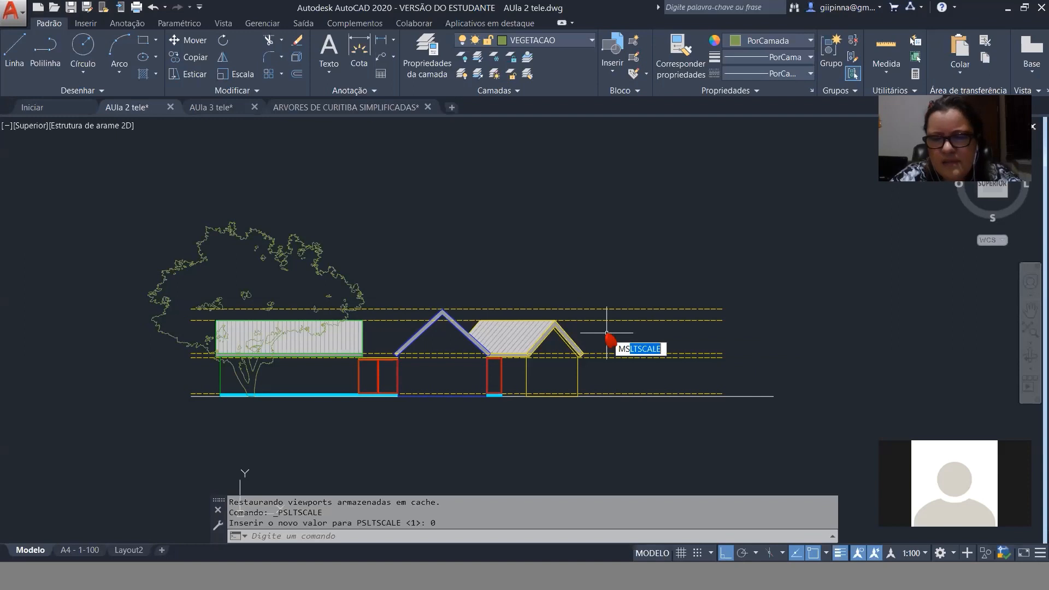
key("Return")
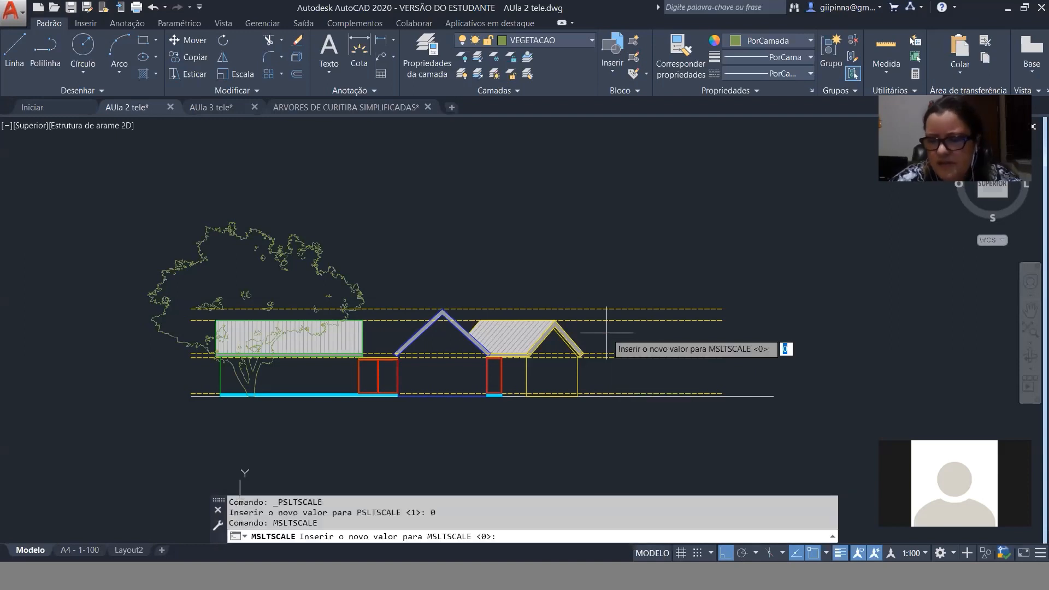
type("0")
key("Return")
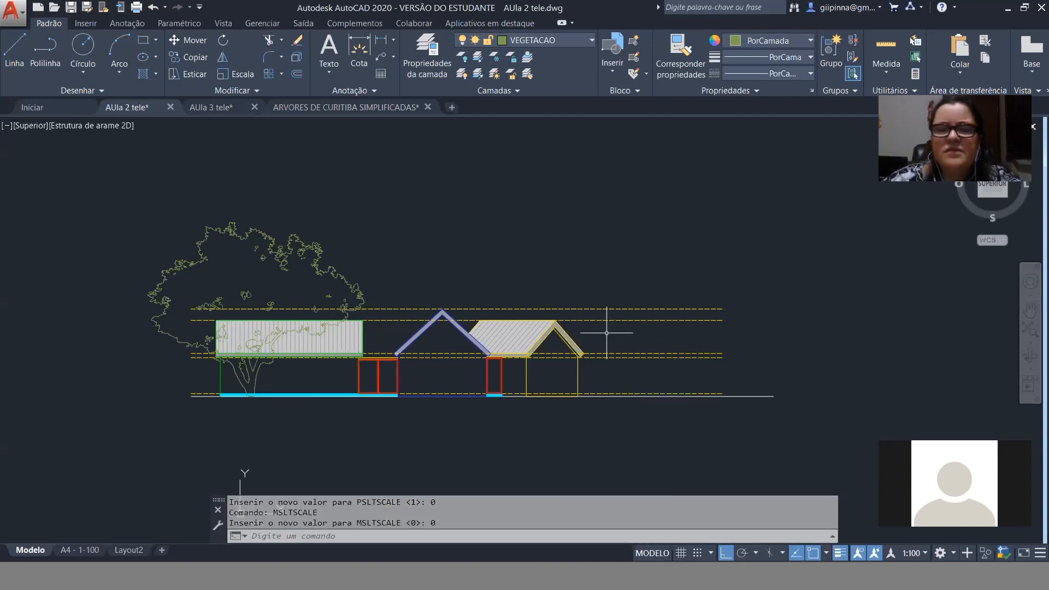
Check how the dashed projection lines display in the A4 - 1-100 and Layout2 layouts, on both the roof plan and the elevation.
left_click(88, 551)
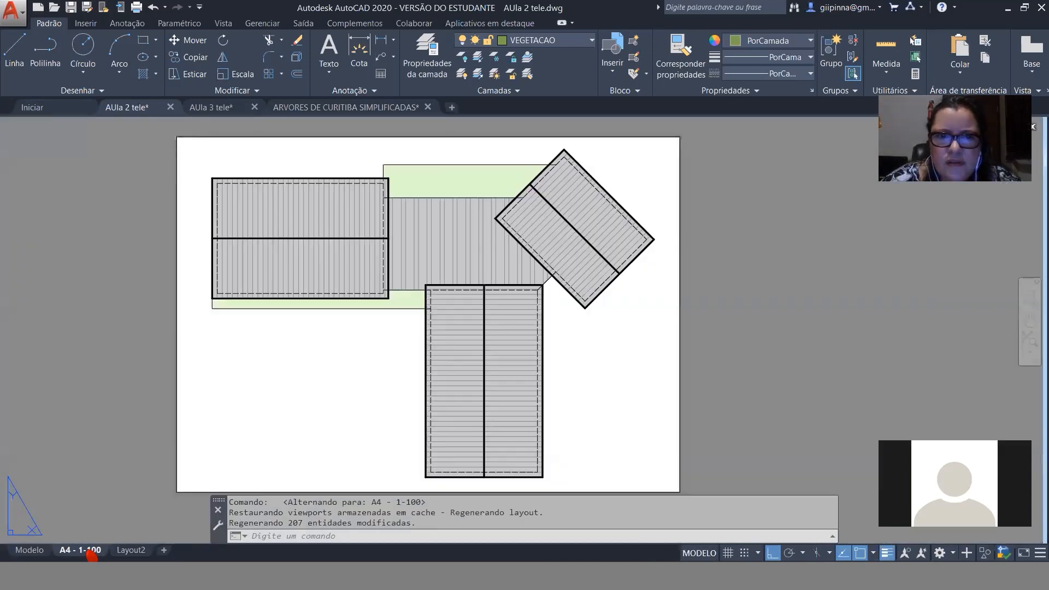
left_click(131, 550)
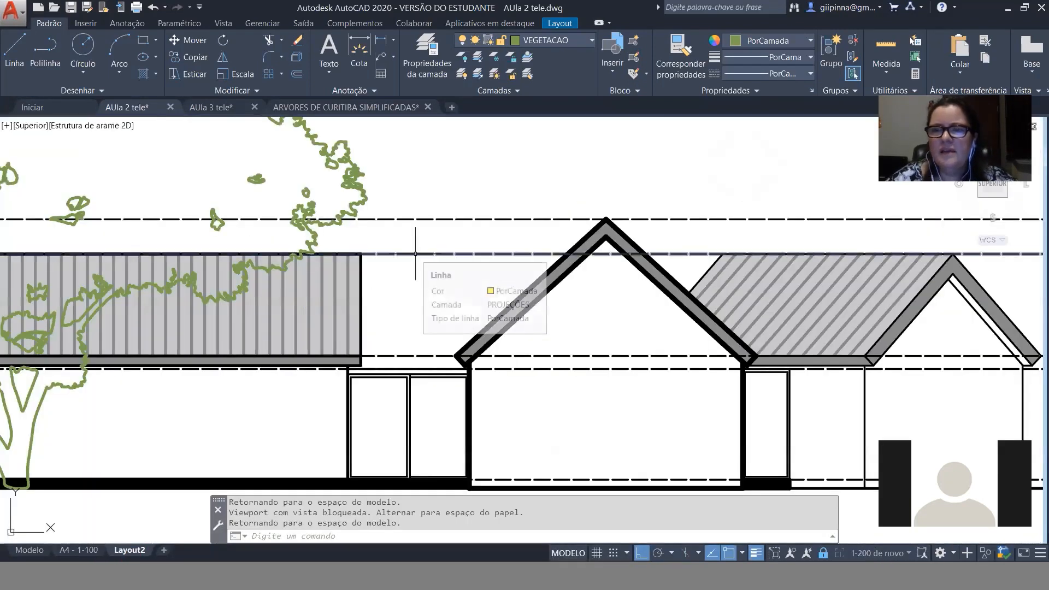
scroll(437, 296, "down", 2)
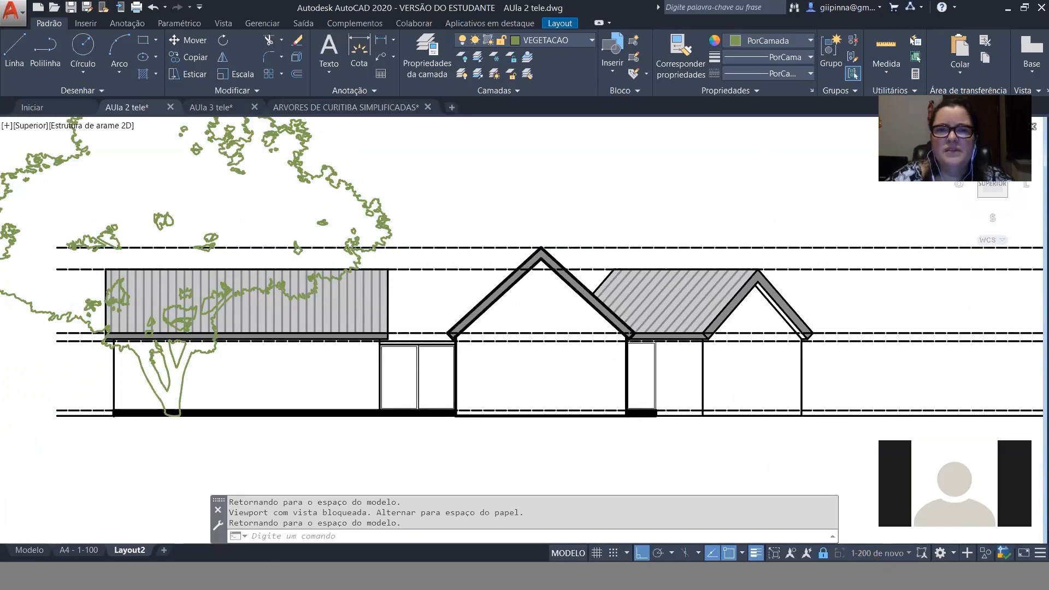
scroll(442, 258, "up", 6)
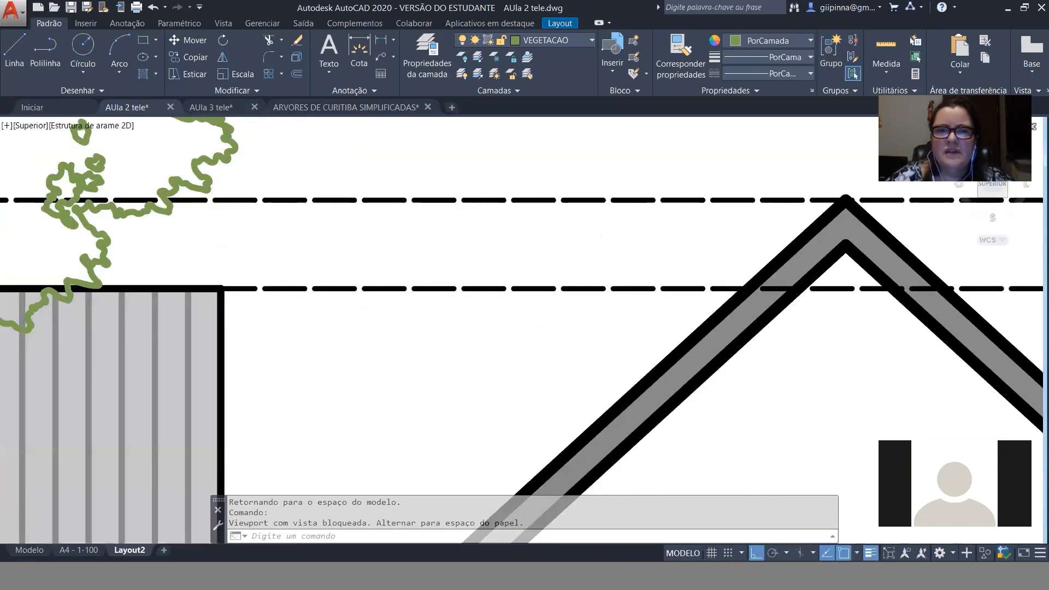
scroll(494, 347, "down", 6)
scroll(389, 206, "down", 2)
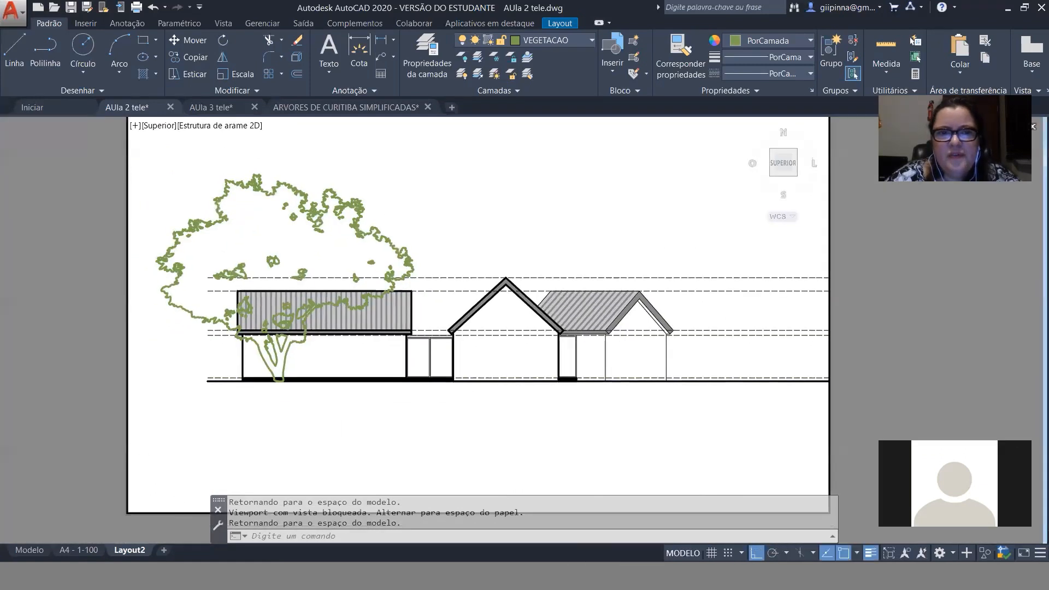
scroll(330, 436, "down", 4)
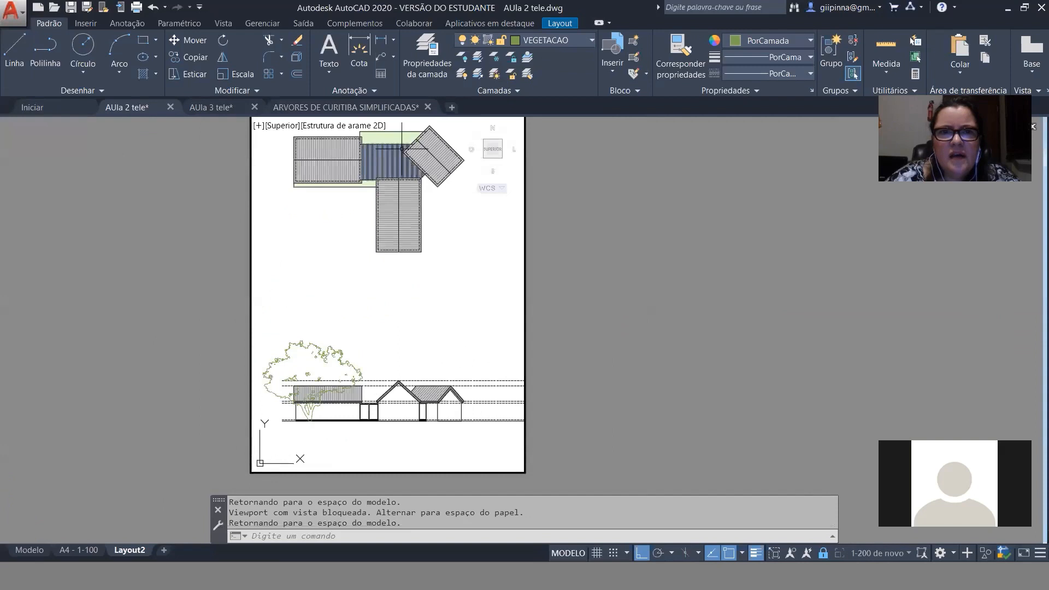
scroll(384, 140, "up", 4)
scroll(384, 141, "up", 4)
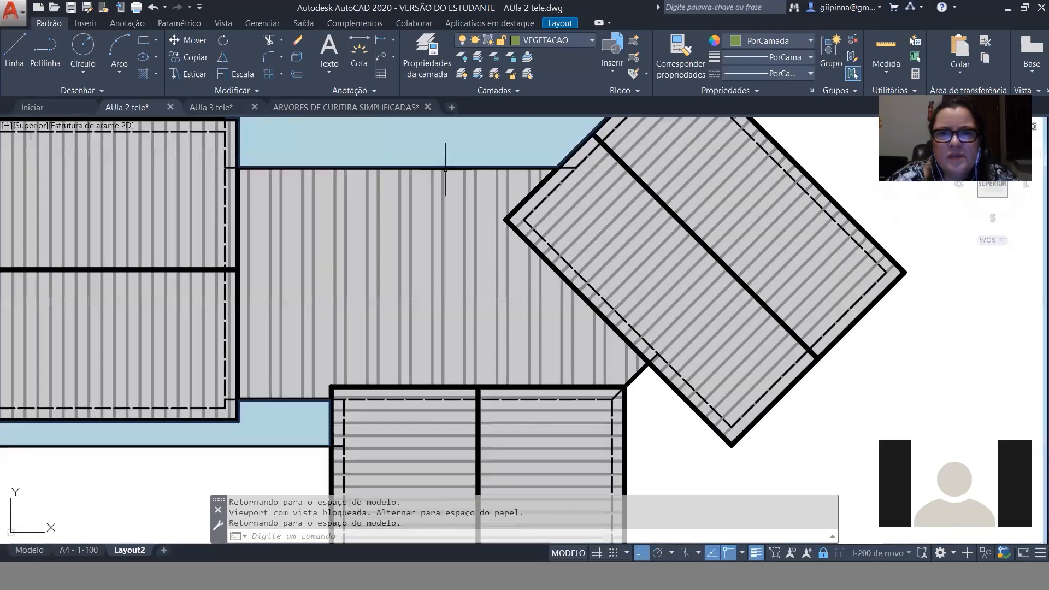
scroll(445, 170, "down", 8)
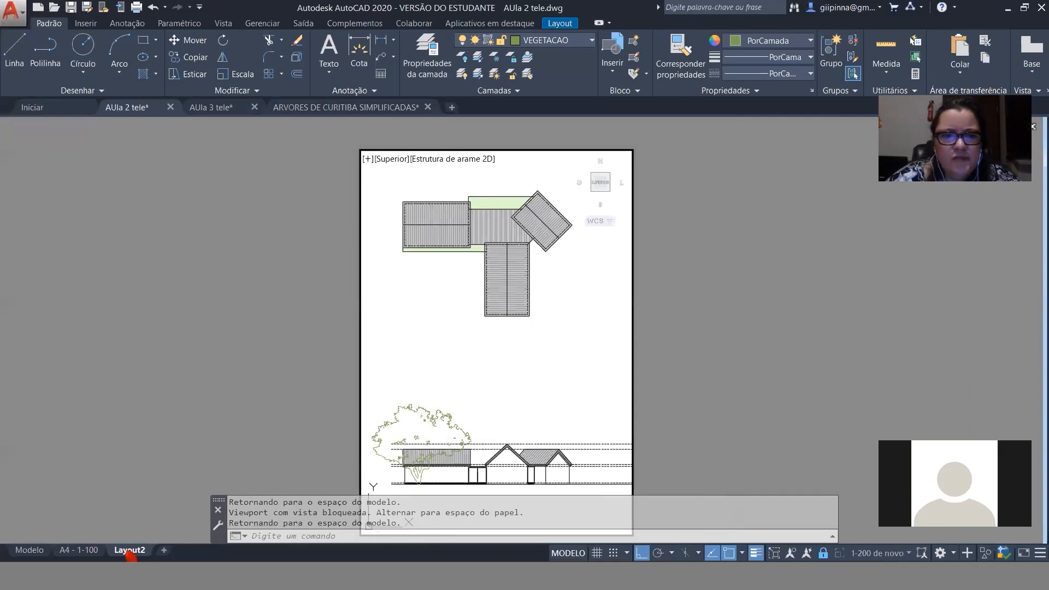
Open the acad.ctb plot style table from Layout2's page setup and review the colour and lineweight assigned to Cor 1 through Cor 7.
right_click(129, 552)
left_click(212, 465)
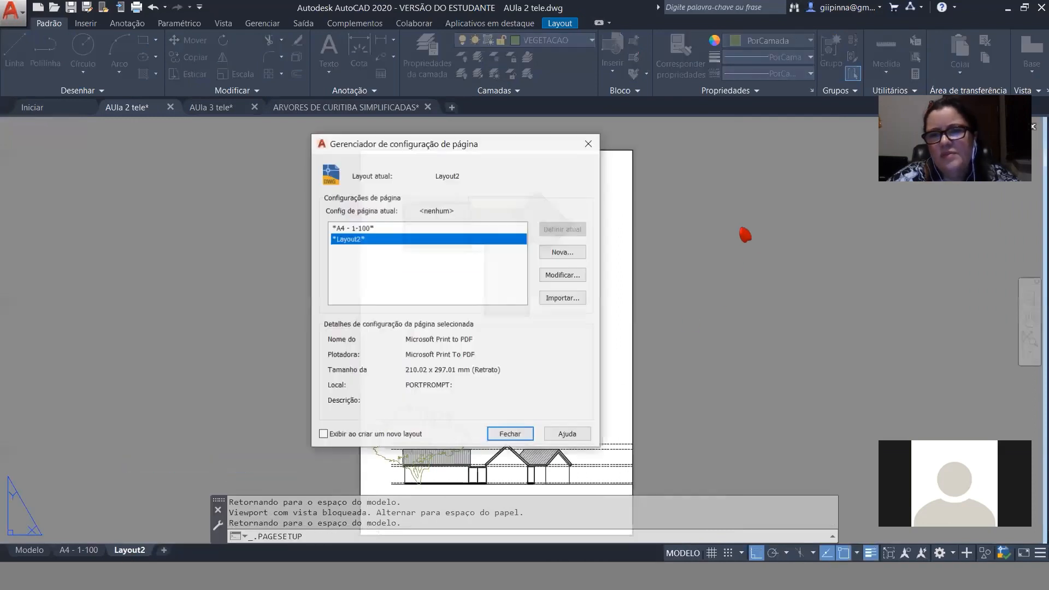
left_click(558, 276)
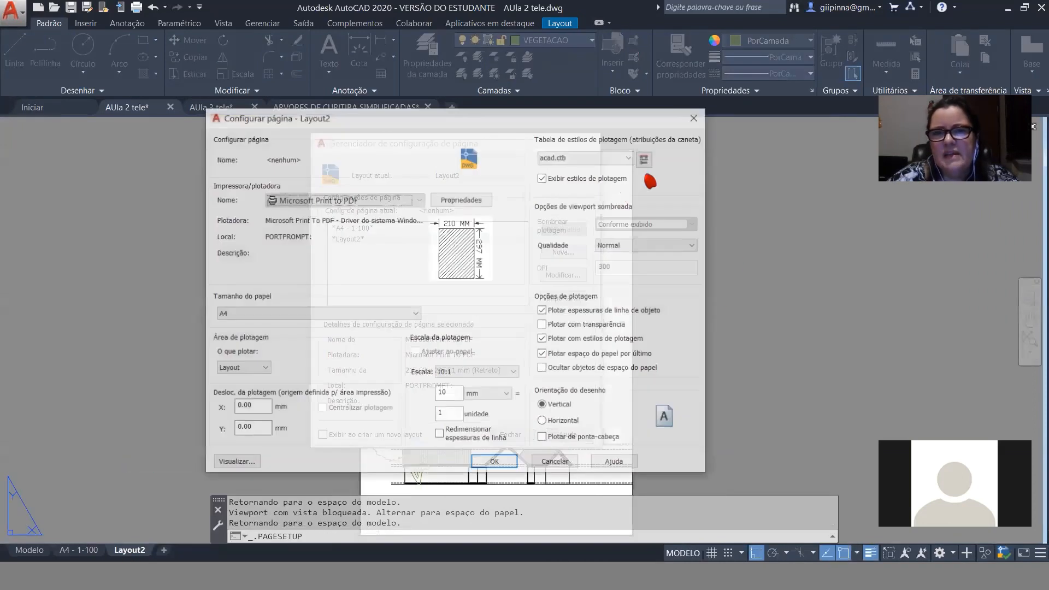
left_click(643, 160)
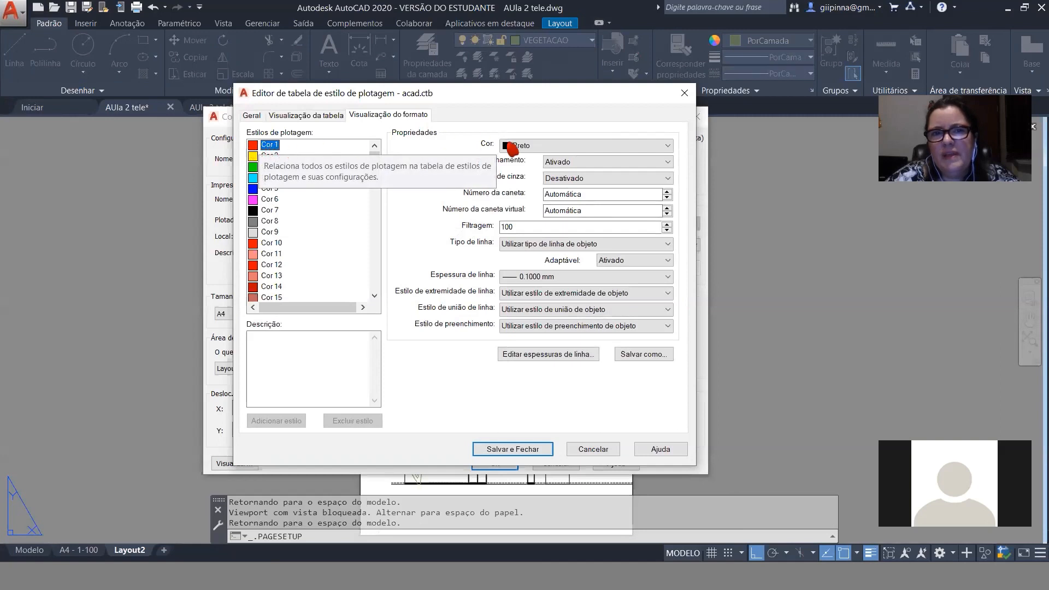
left_click(542, 276)
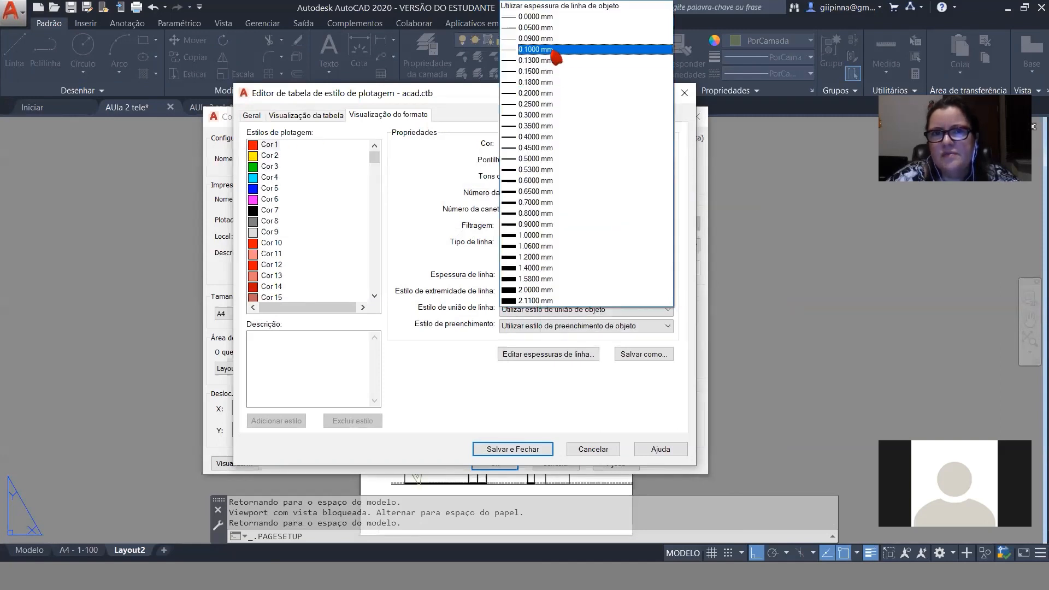
left_click(289, 167)
left_click(270, 157)
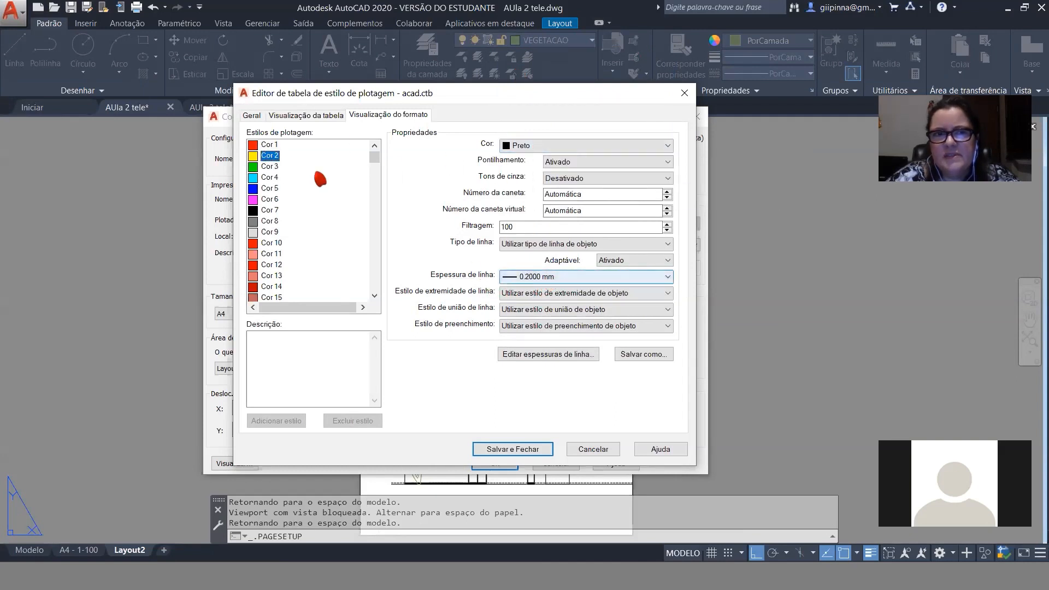
left_click(270, 167)
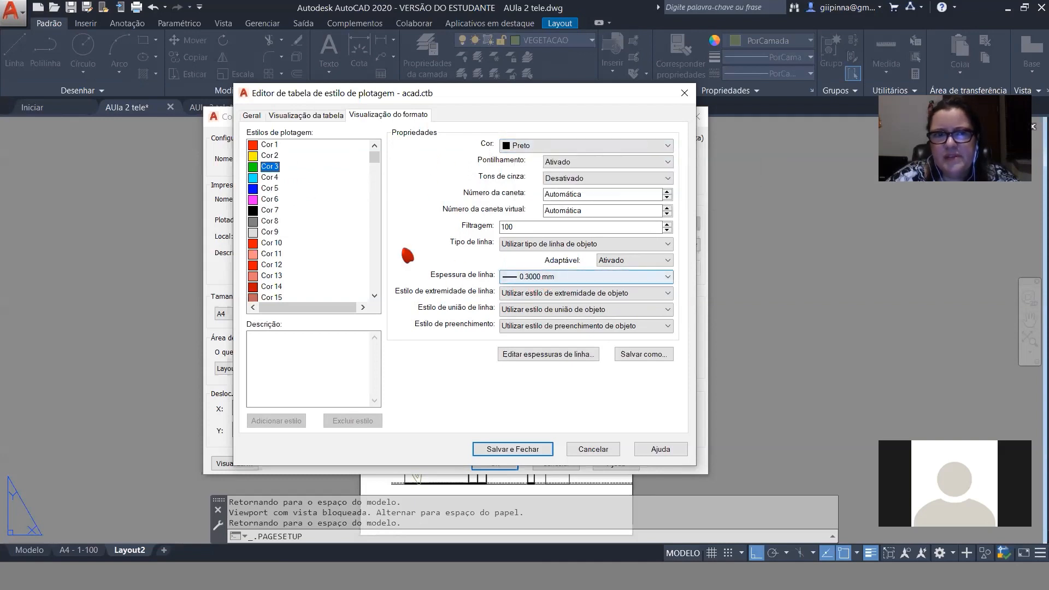
left_click(276, 179)
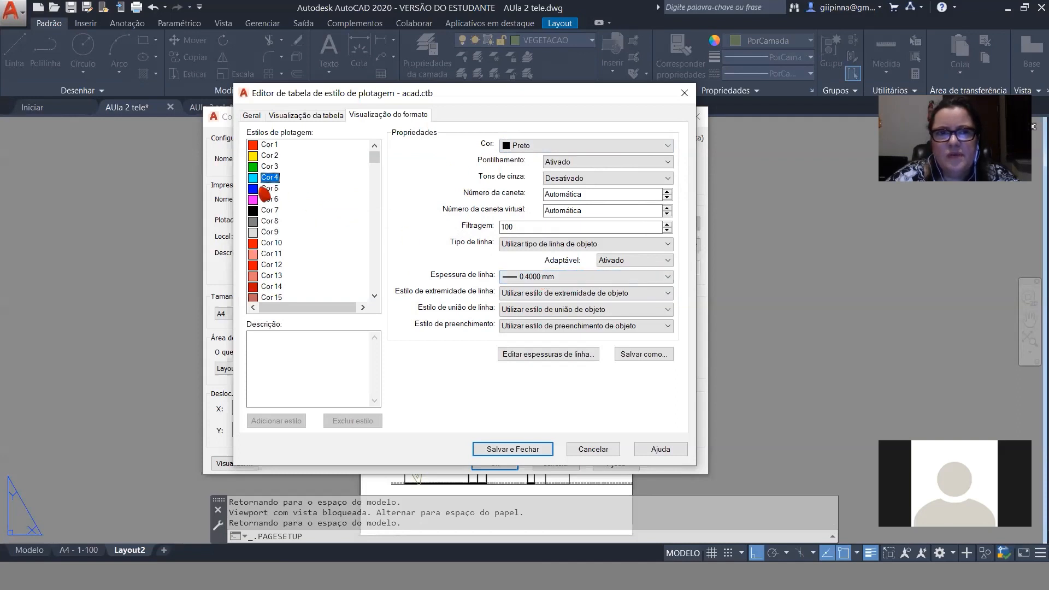
left_click(266, 189)
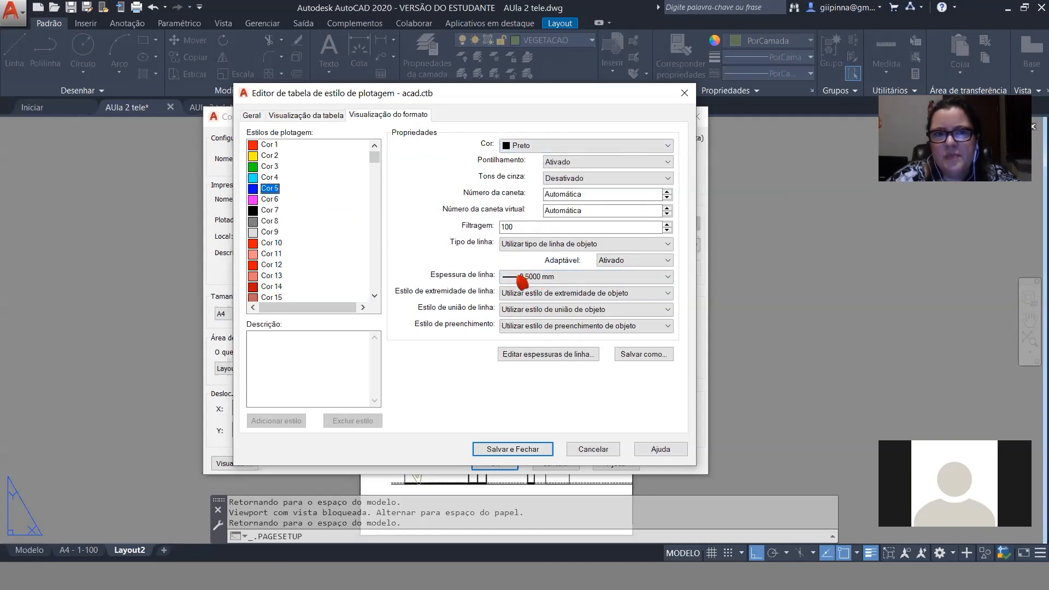
left_click(269, 200)
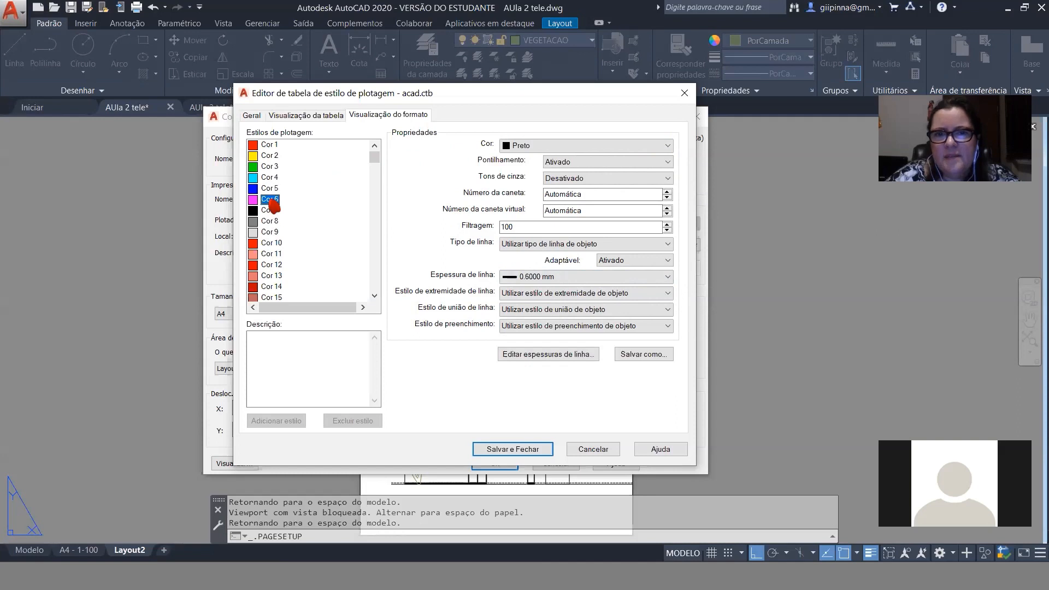
left_click(270, 211)
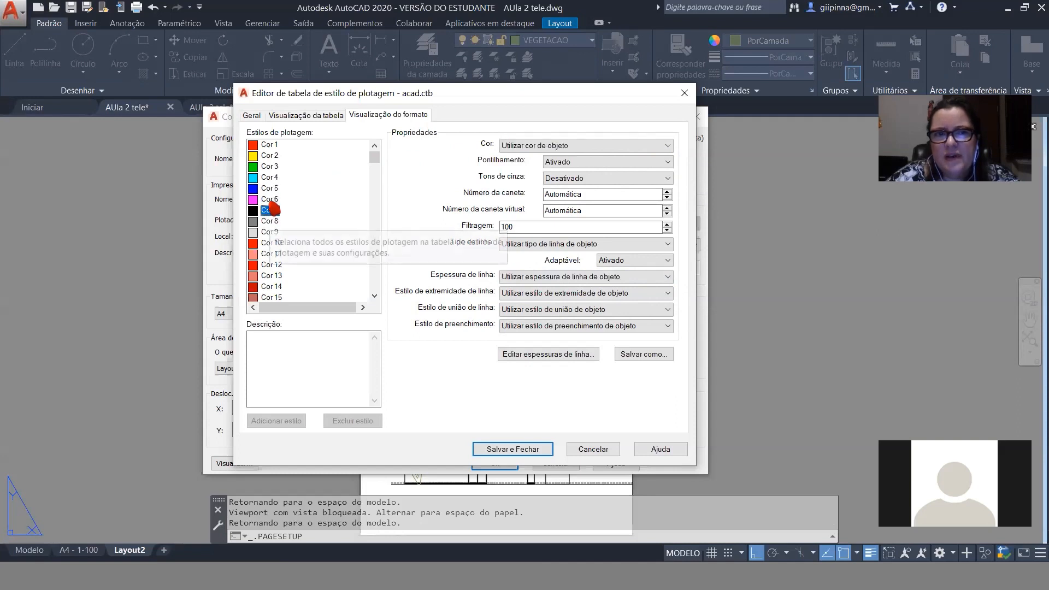
left_click(270, 201)
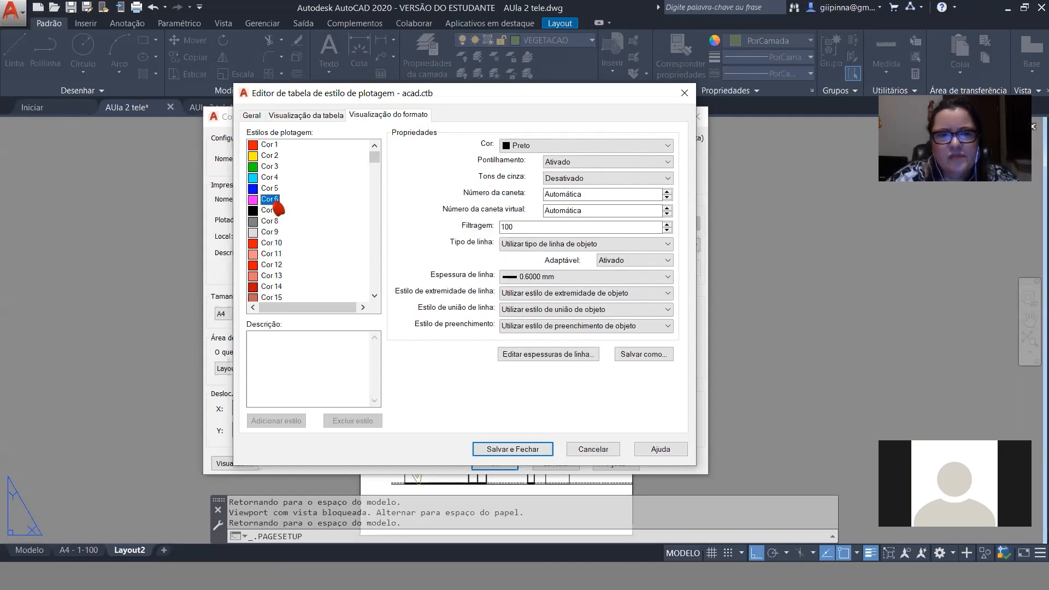
Examine the plot colour and lineweight settings of Cor 9, saving and closing the plot style table and page setup.
left_click(274, 233)
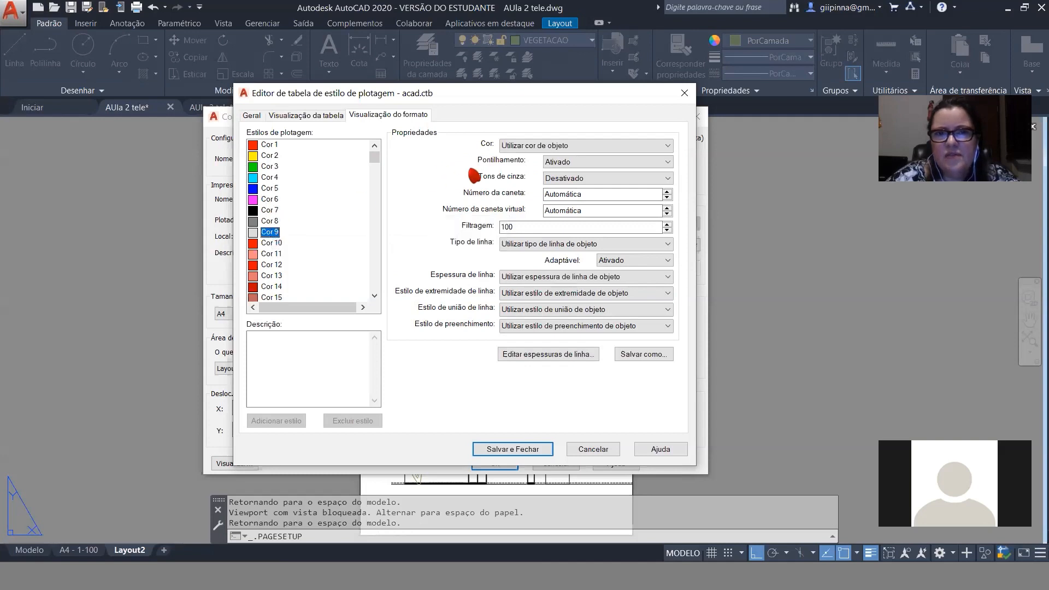
left_click(521, 146)
left_click(528, 152)
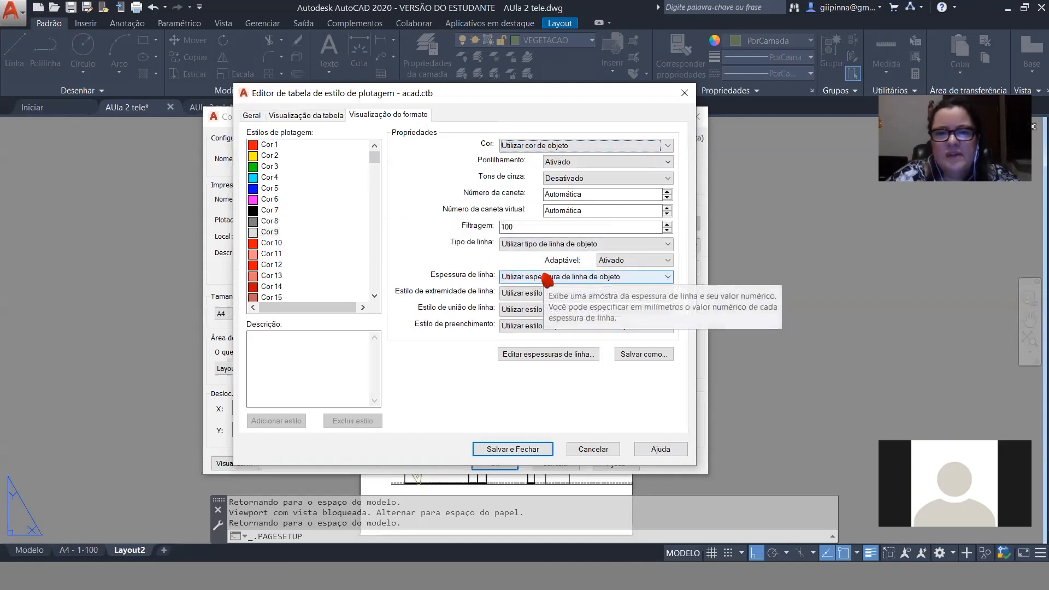
left_click(511, 449)
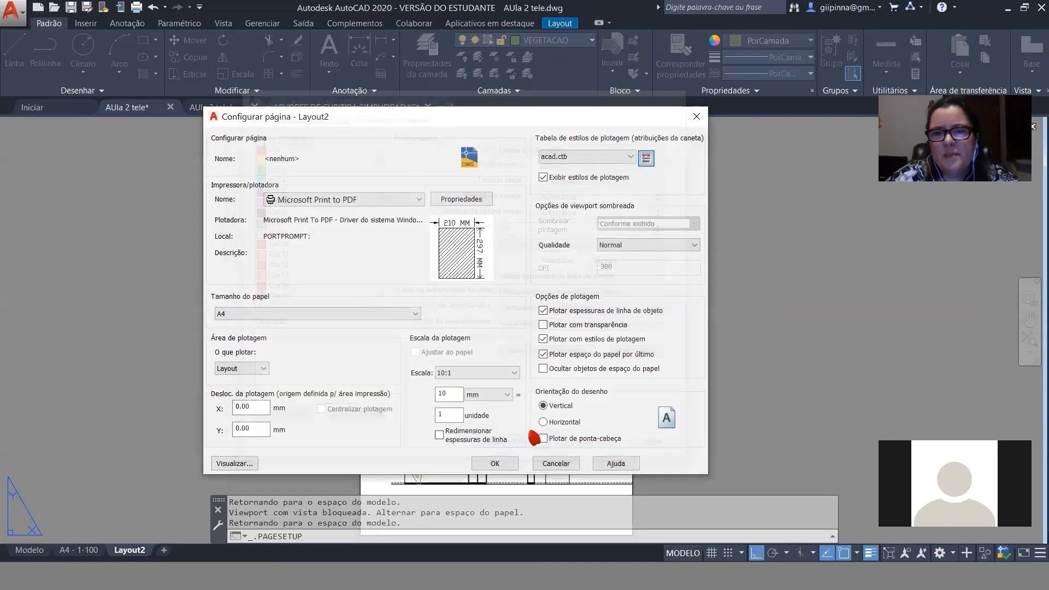
left_click(495, 463)
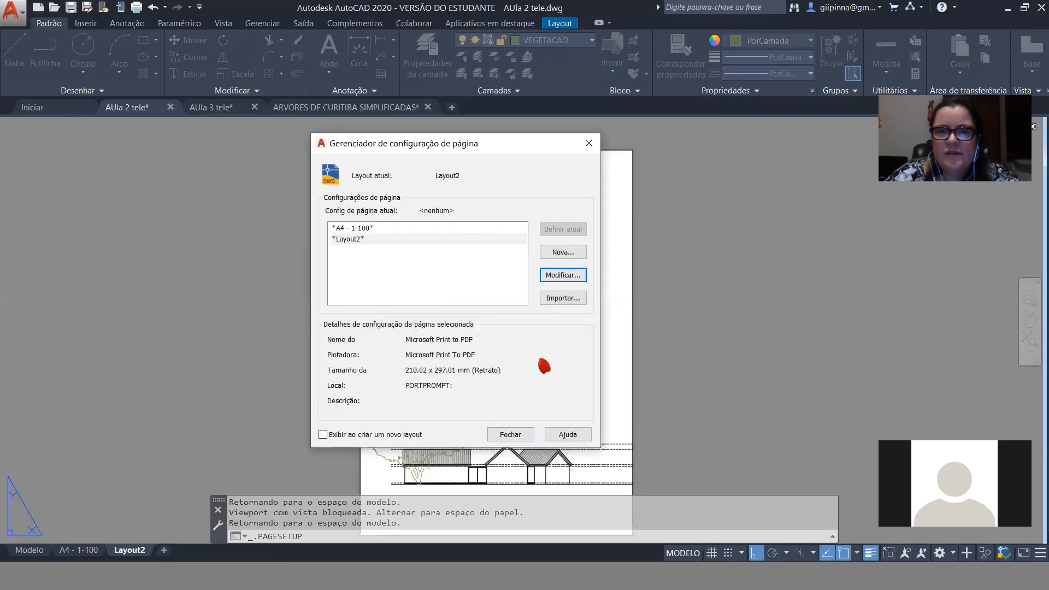
left_click(509, 434)
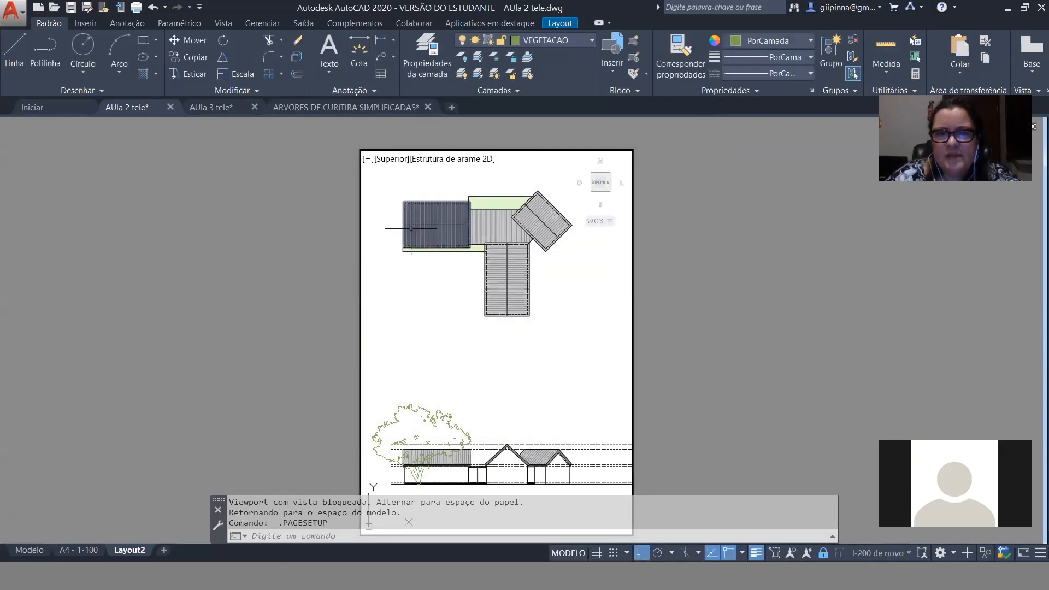
Compare the elevation's dashed projection lines in model space with the drawing in the A4 - 1-100 and Layout2 layouts.
left_click(43, 550)
left_click(726, 281)
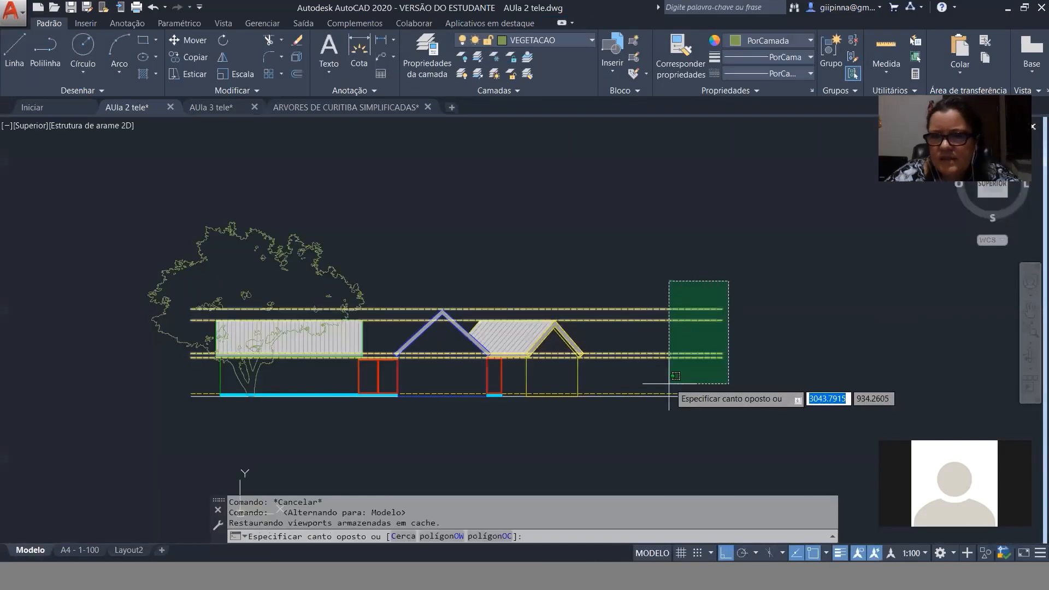
left_click(663, 411)
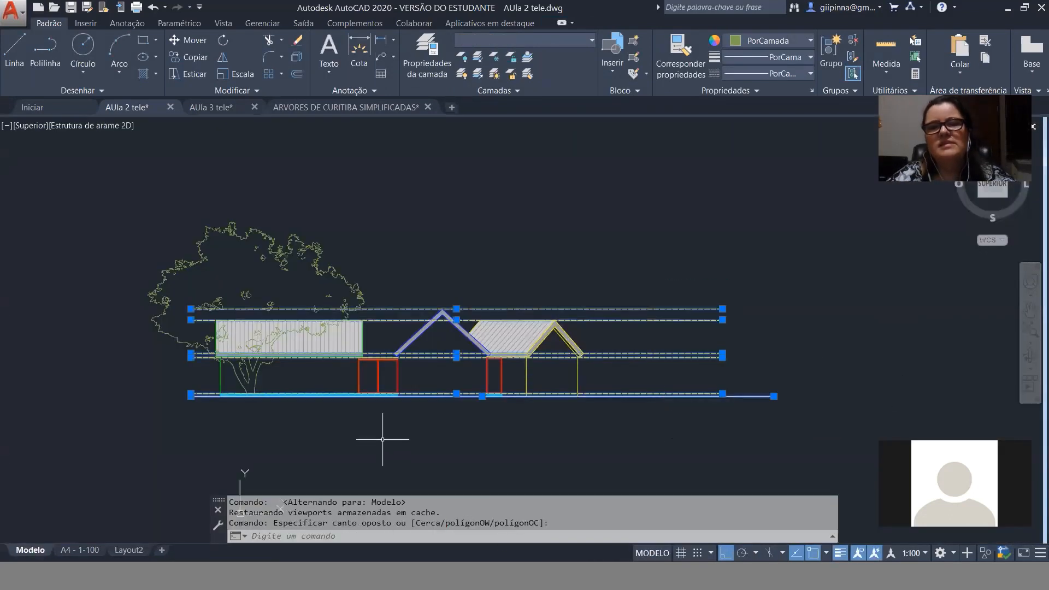
key("Escape")
key("Escape")
left_click(743, 267)
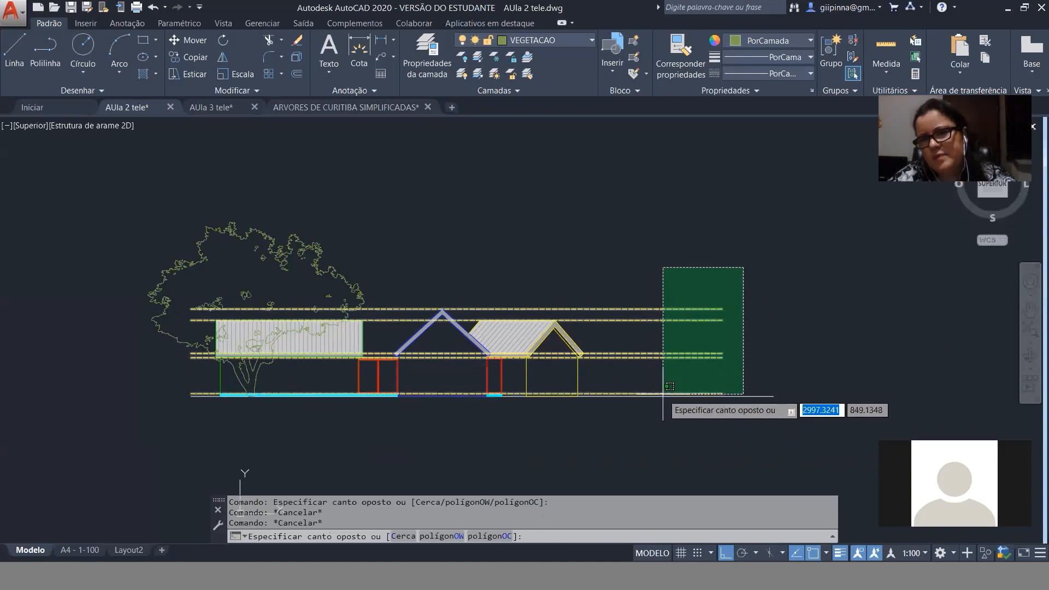
left_click(663, 394)
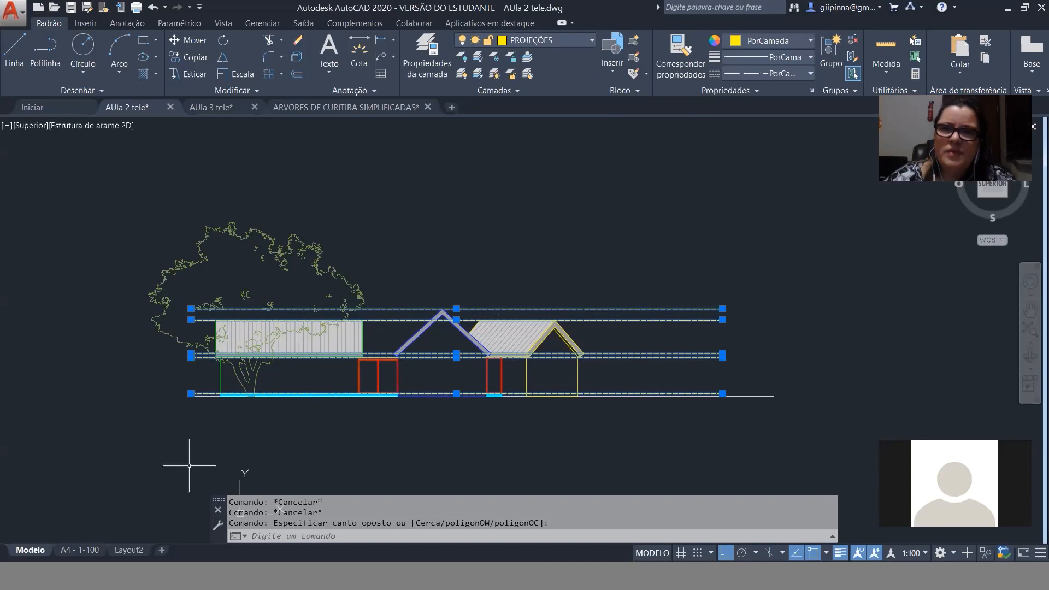
left_click(80, 550)
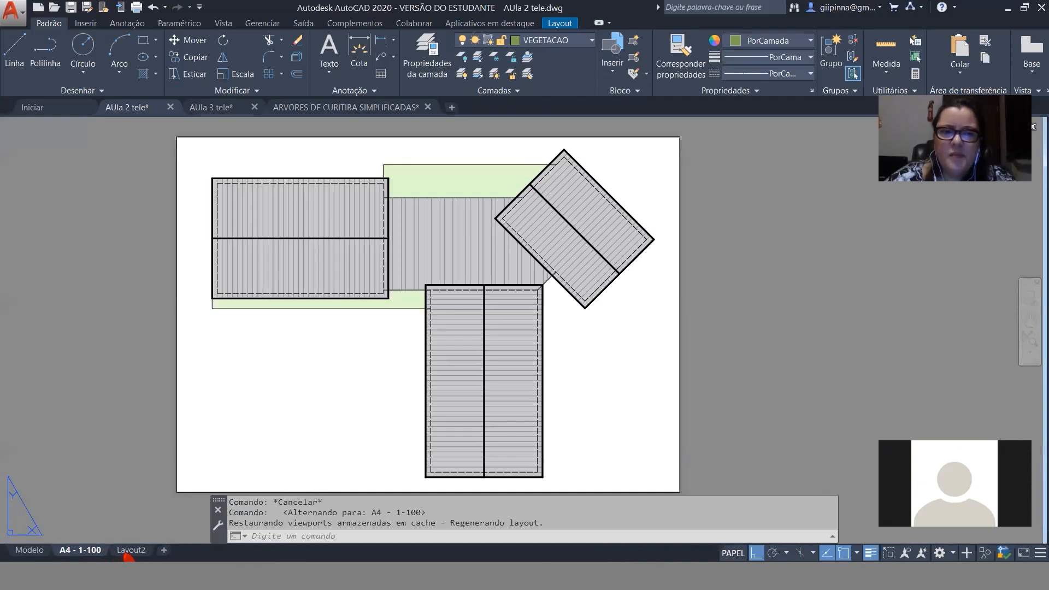
left_click(129, 553)
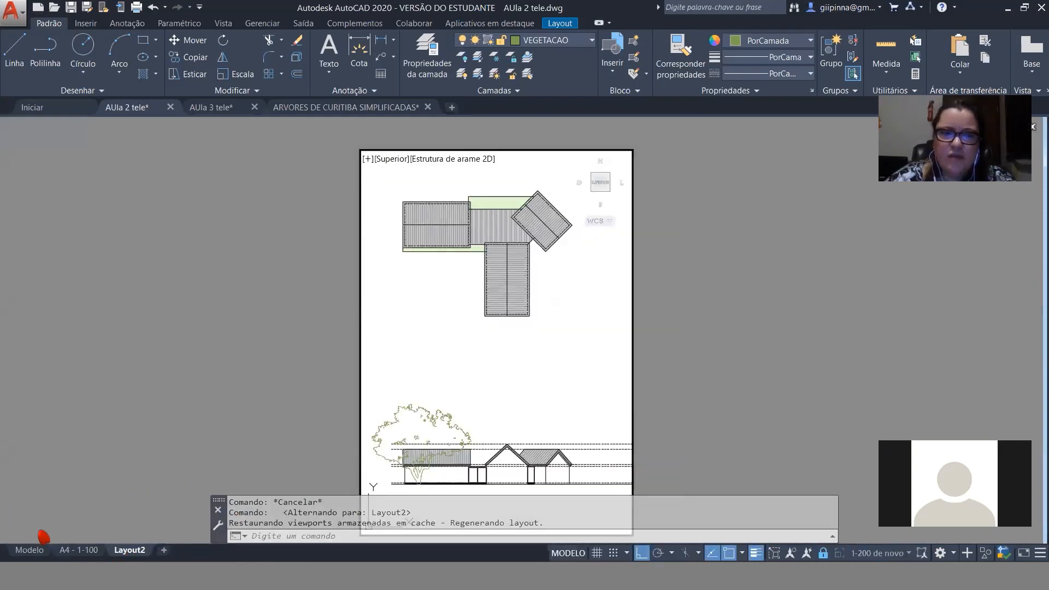
Assign index colour 13 to the elevation's dashed projection lines in model space.
left_click(29, 550)
left_click(749, 262)
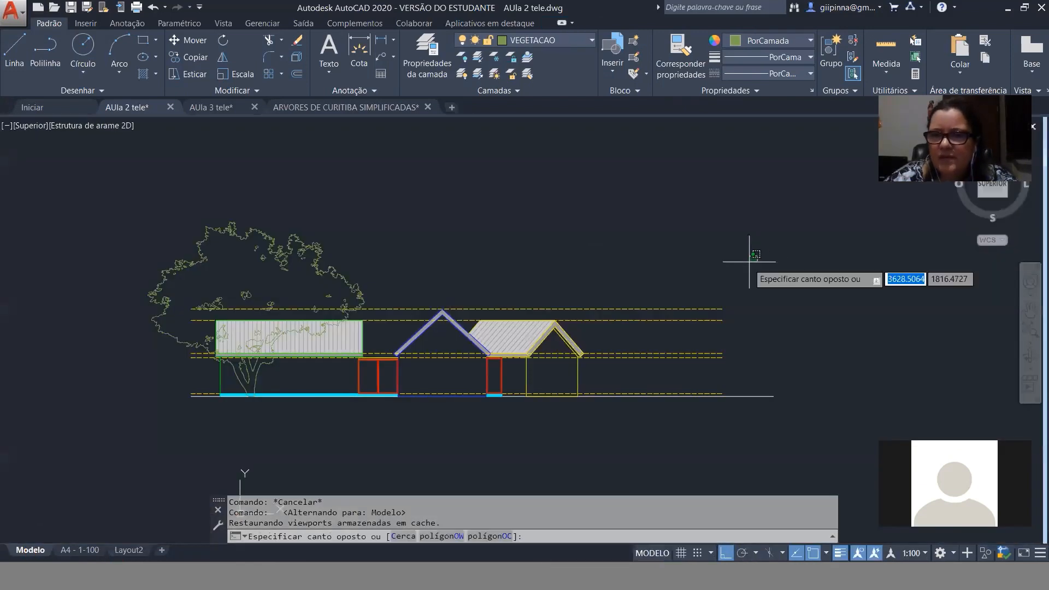
left_click(668, 395)
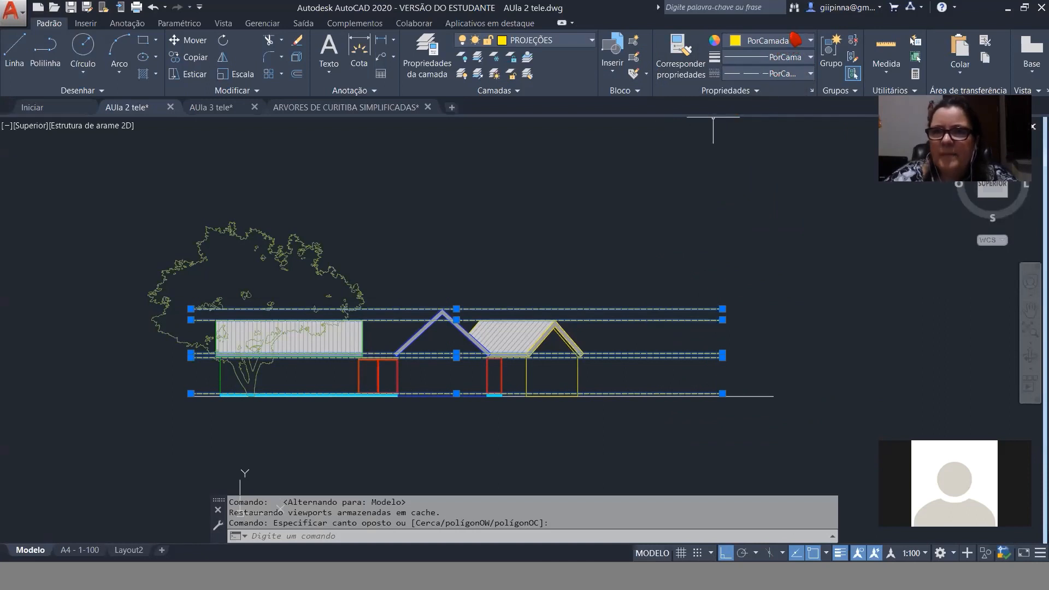
left_click(811, 41)
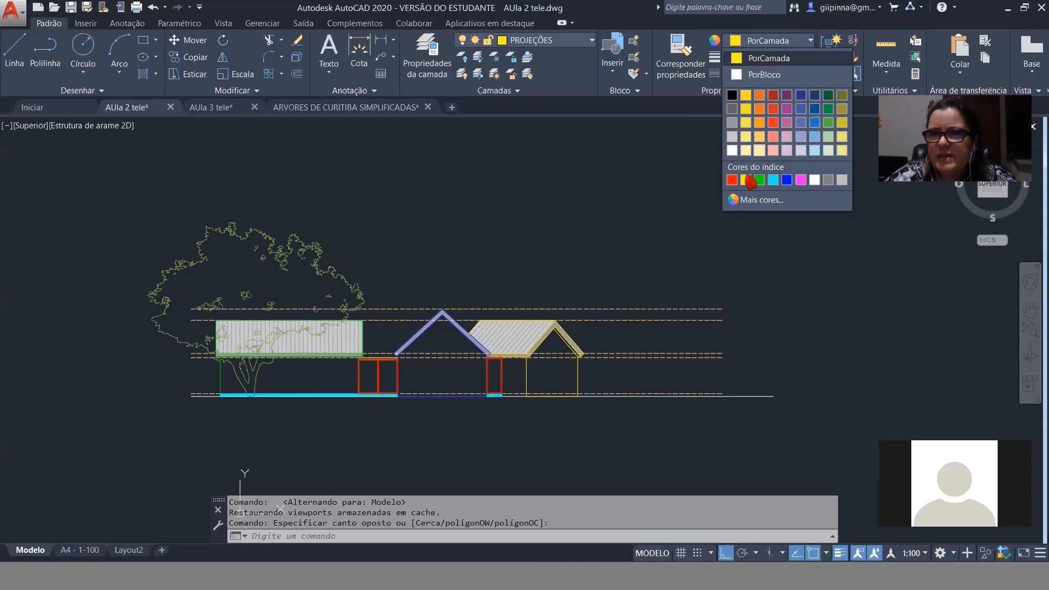
left_click(753, 201)
left_click(755, 202)
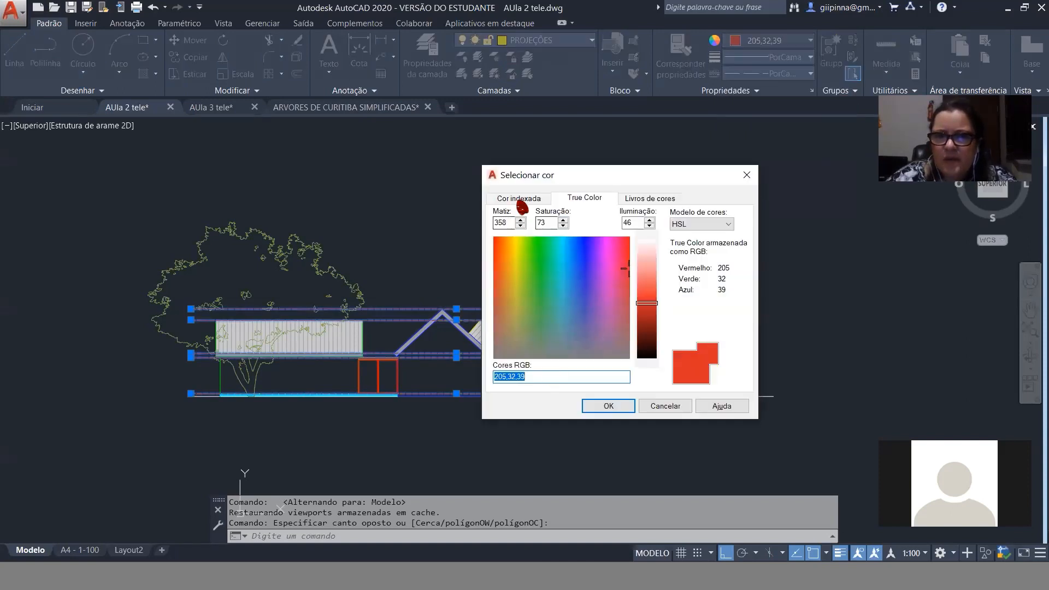
left_click(520, 199)
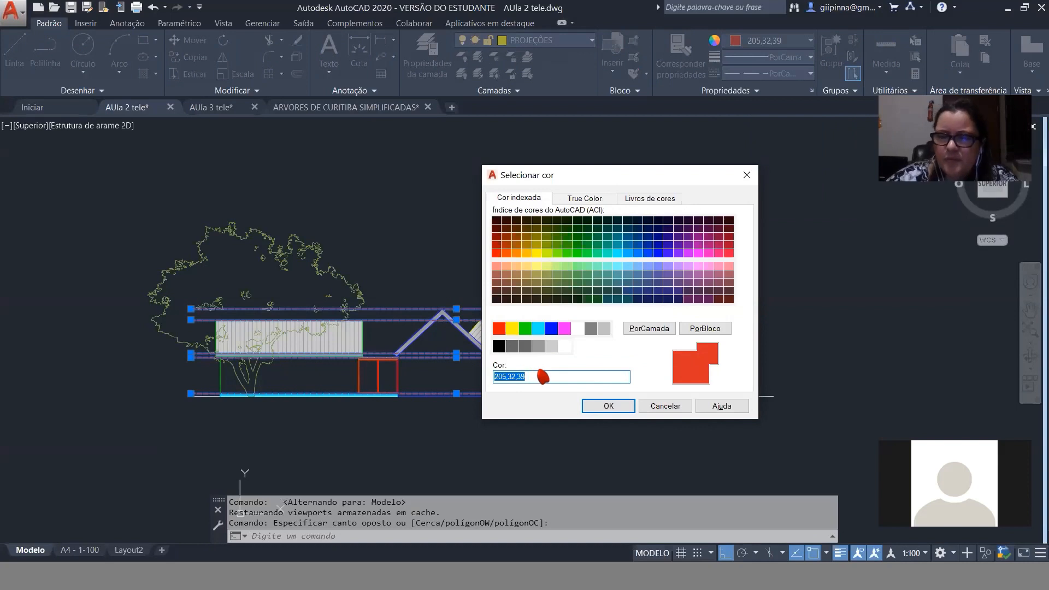
type("13")
left_click(607, 405)
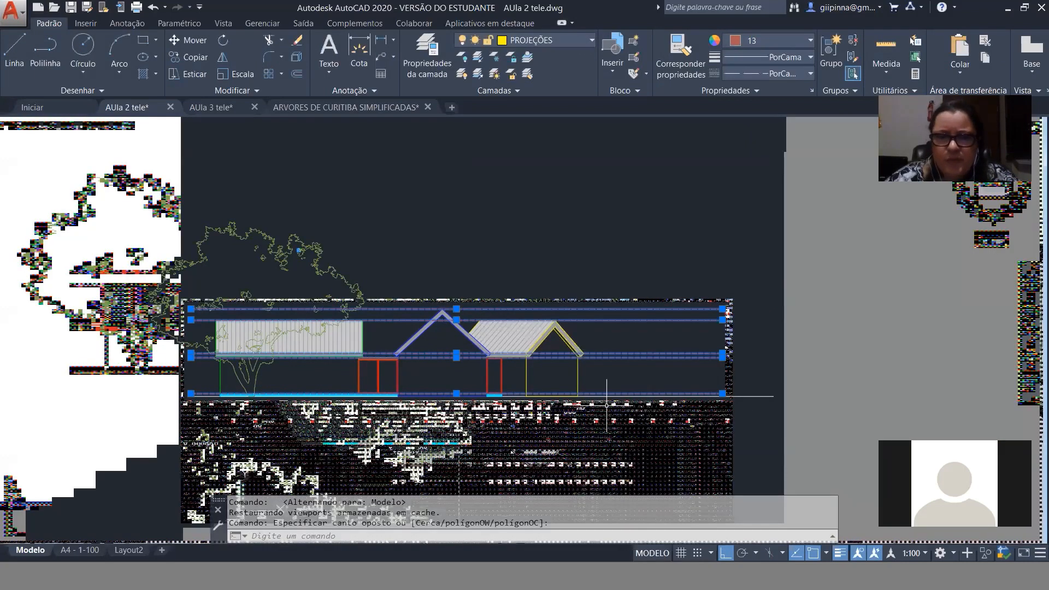
key("Escape")
In Layout2's acad.ctb plot style table, give Cor 13 the object colour and a 0.1000 mm lineweight, and save the table.
left_click(128, 550)
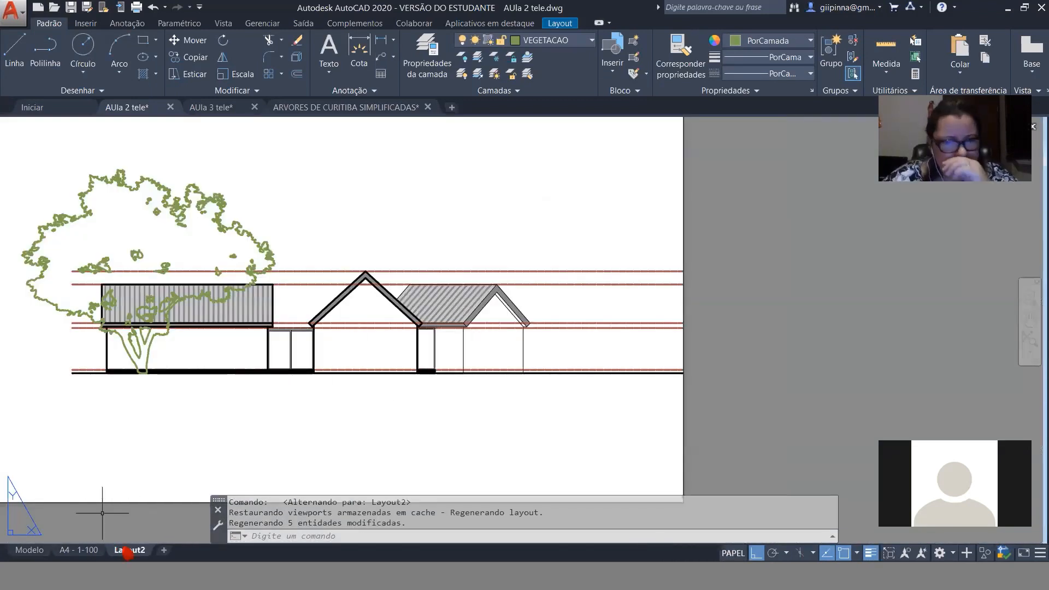
right_click(140, 553)
left_click(227, 465)
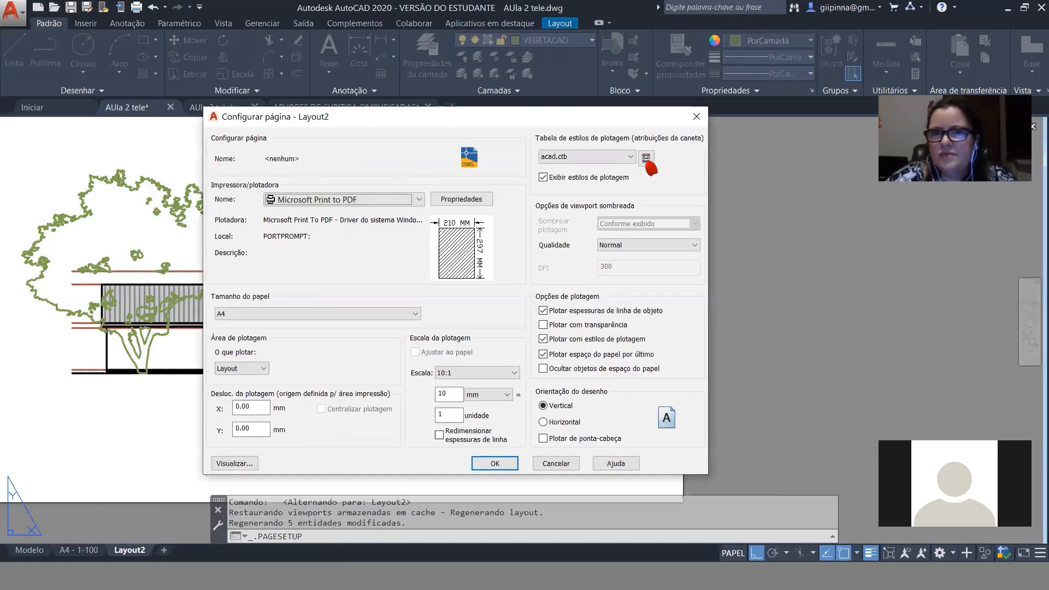
left_click(648, 160)
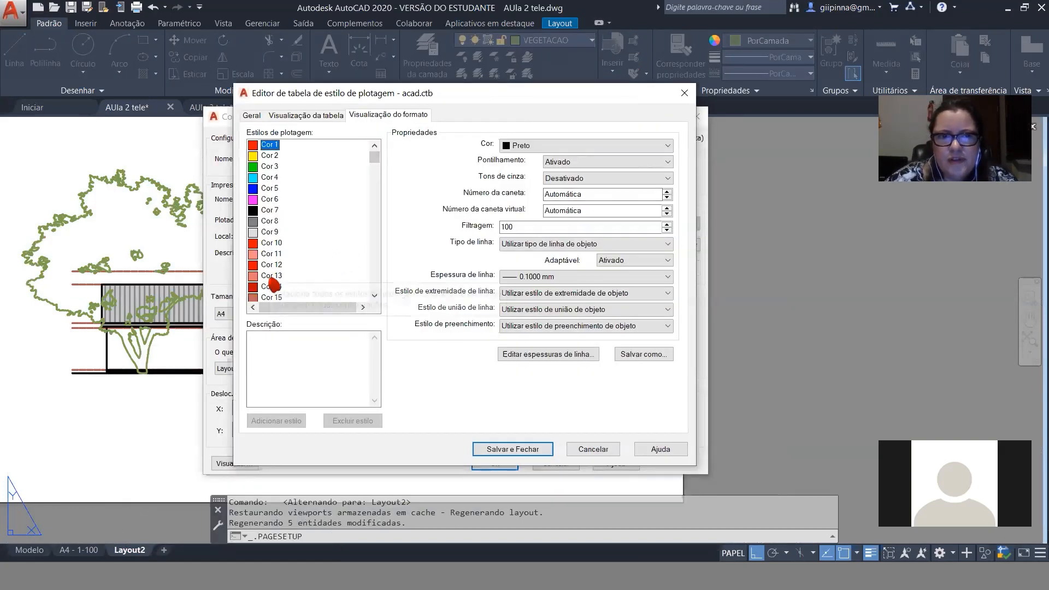
left_click(606, 147)
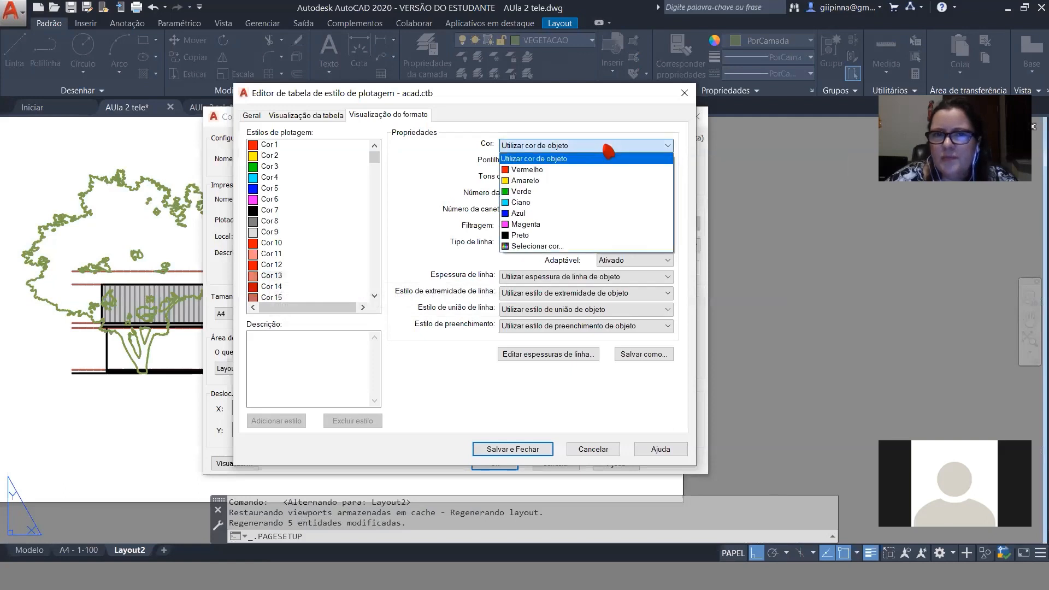
left_click(607, 149)
left_click(609, 146)
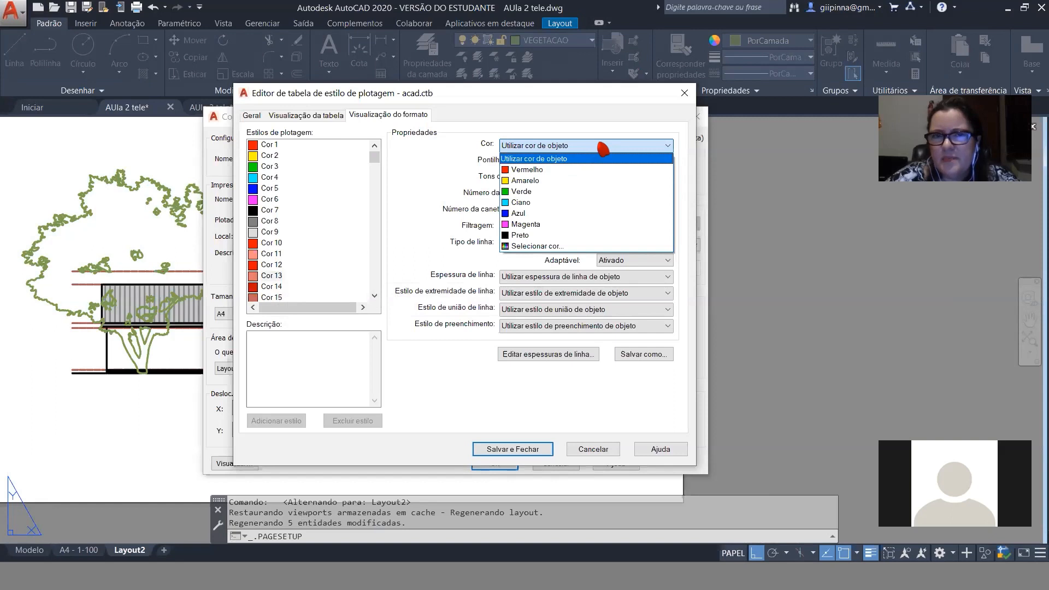
left_click(634, 124)
left_click(270, 278)
left_click(530, 279)
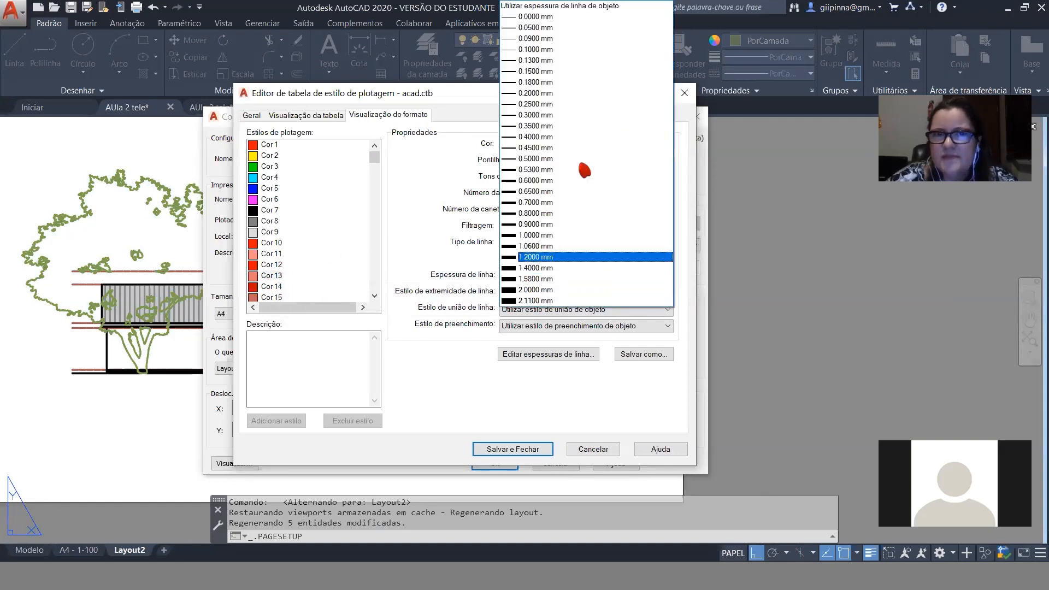
left_click(549, 62)
left_click(513, 449)
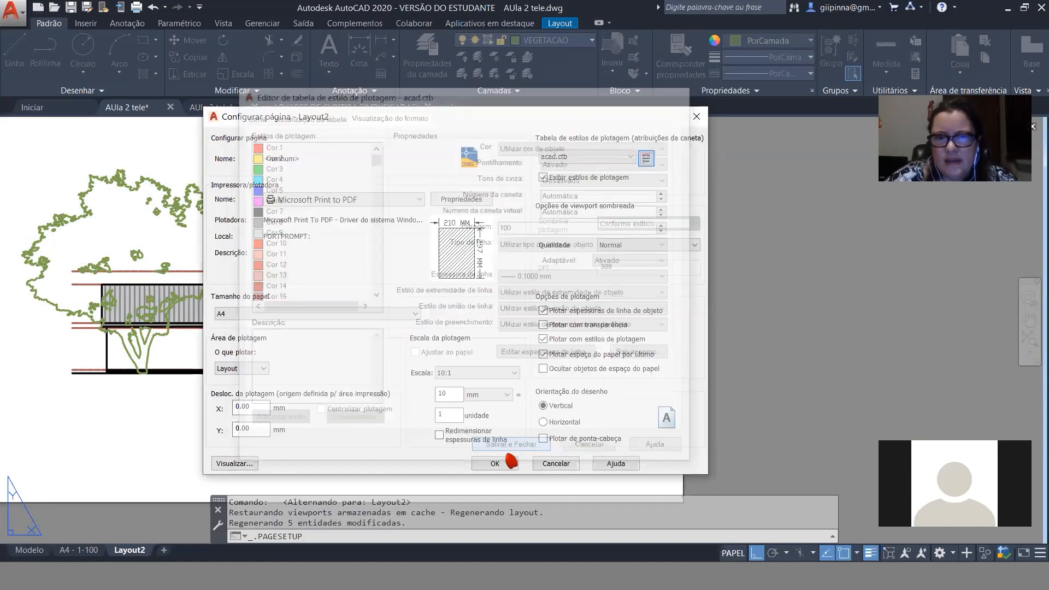
Confirm Layout2's page setup, close the page setup manager and regenerate the drawing, returning to paper space.
left_click(494, 464)
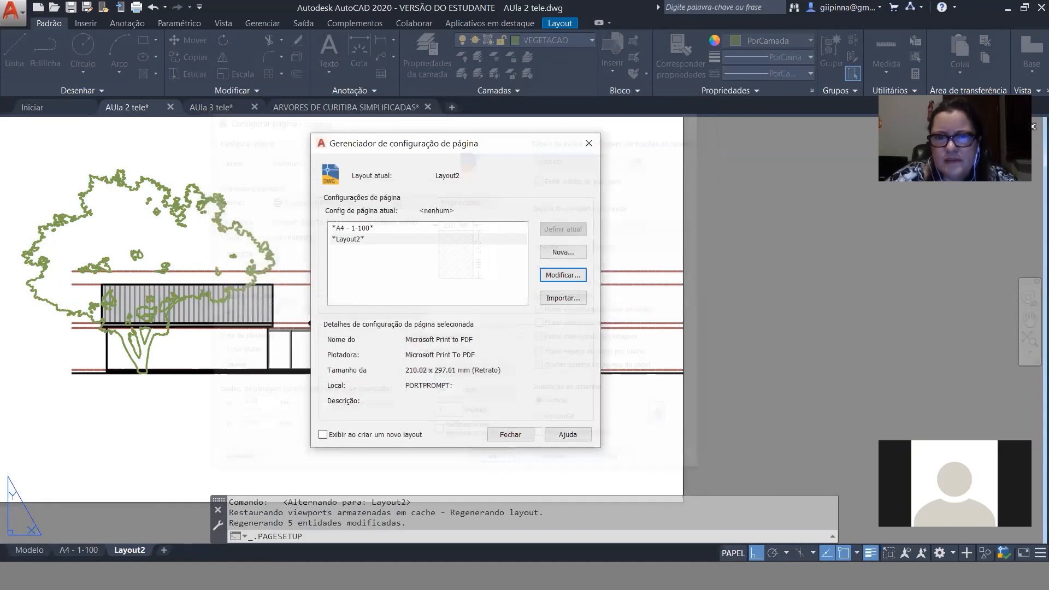
left_click(499, 435)
double_click(494, 415)
type("regen")
key("Return")
double_click(713, 321)
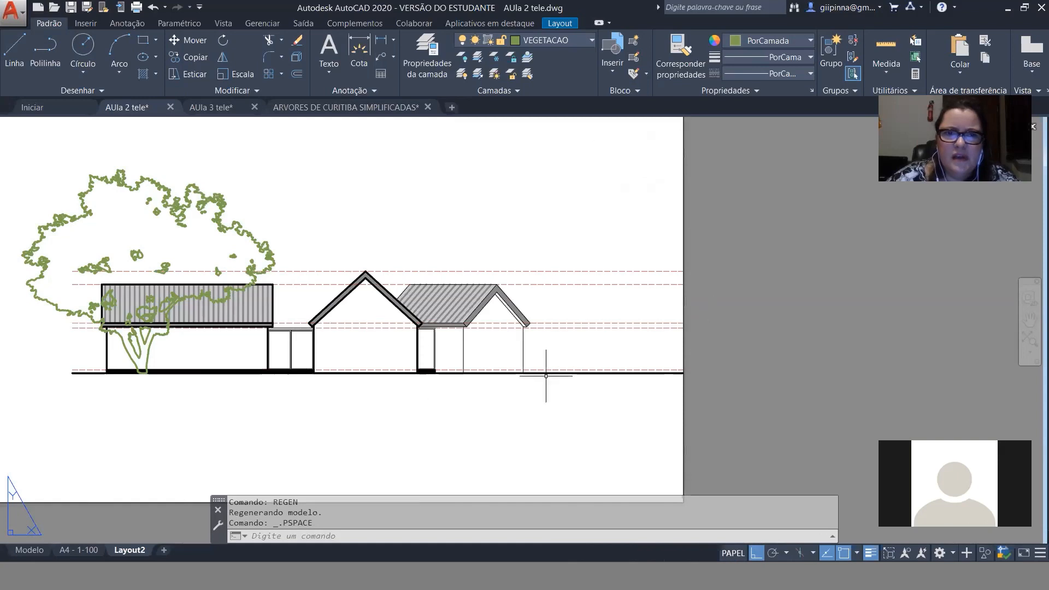
Inspect the coloured dashed projection lines and line thicknesses across the elevation in Layout2.
scroll(389, 274, "up", 5)
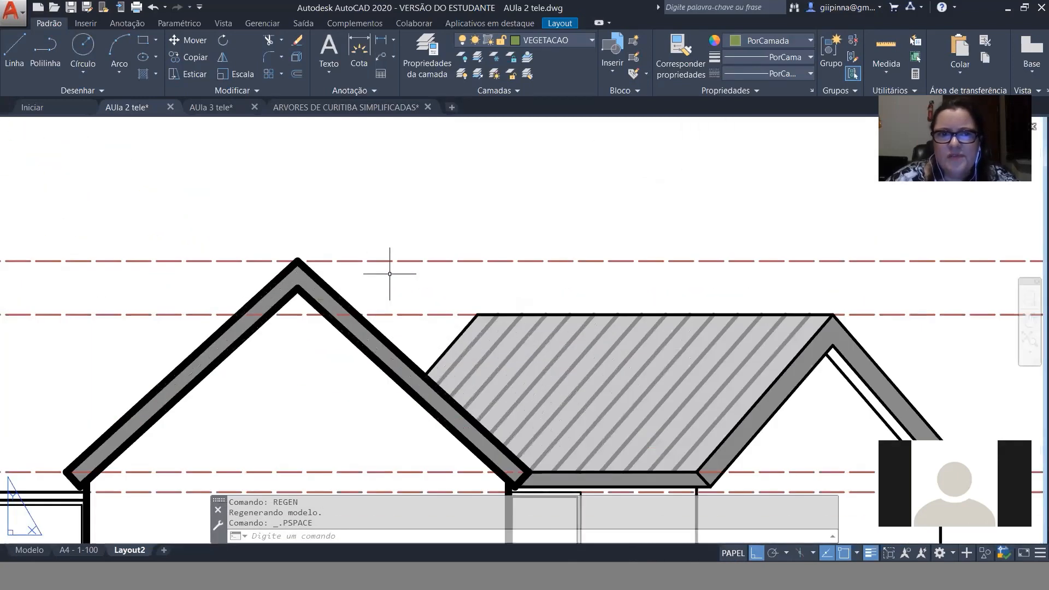
scroll(390, 273, "up", 2)
scroll(524, 224, "down", 7)
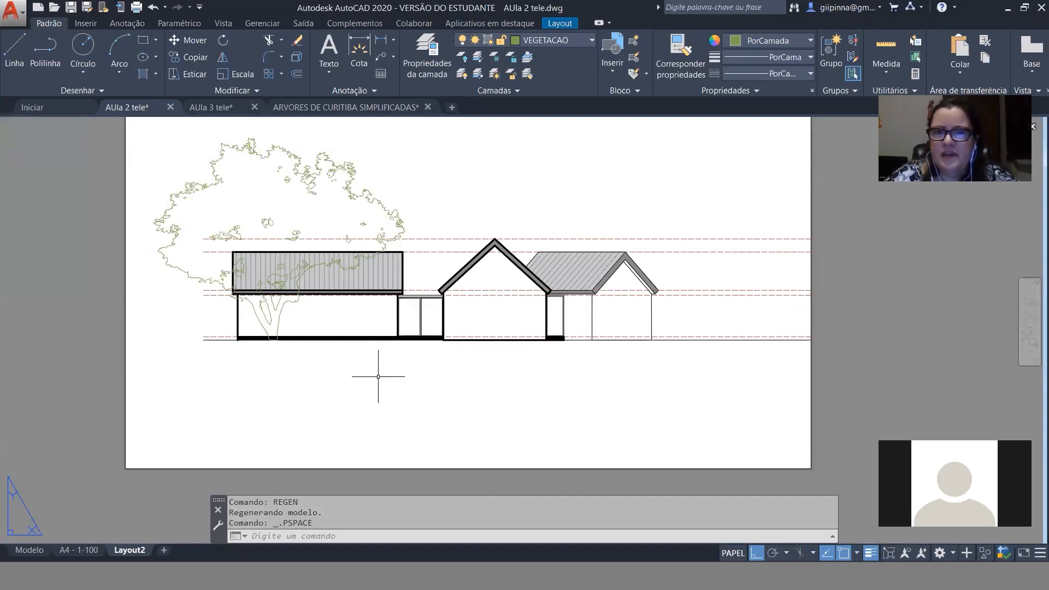
scroll(695, 226, "up", 2)
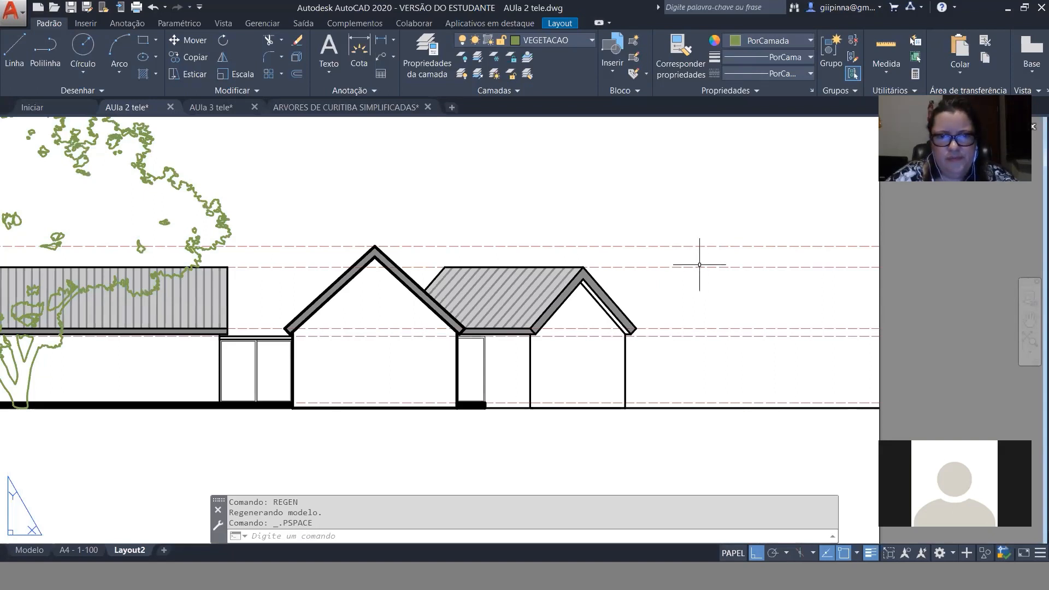
scroll(697, 306, "down", 2)
scroll(346, 255, "up", 4)
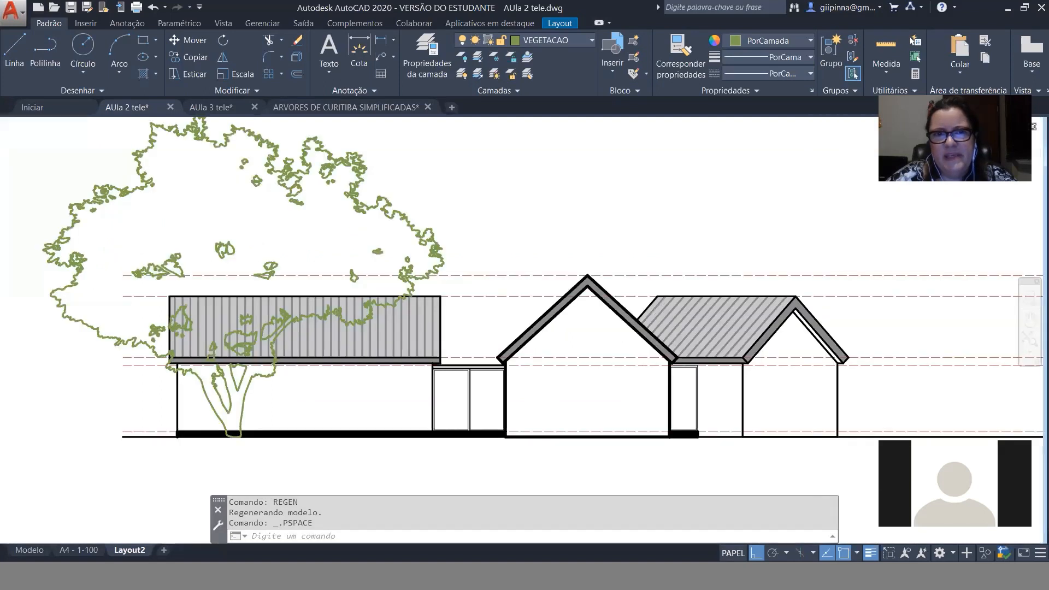
scroll(422, 251, "down", 4)
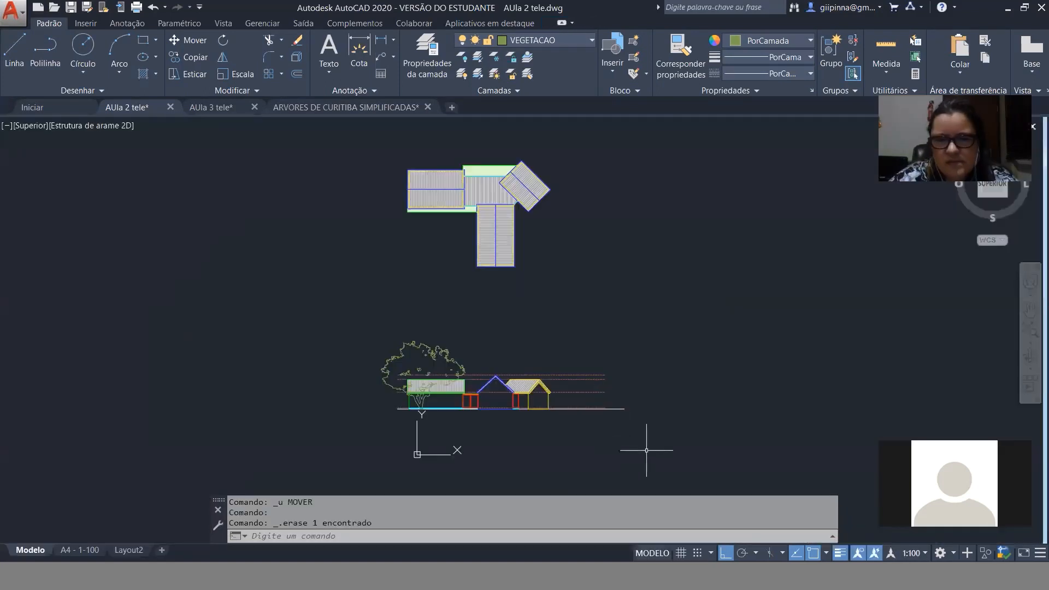
type("h")
key("Return")
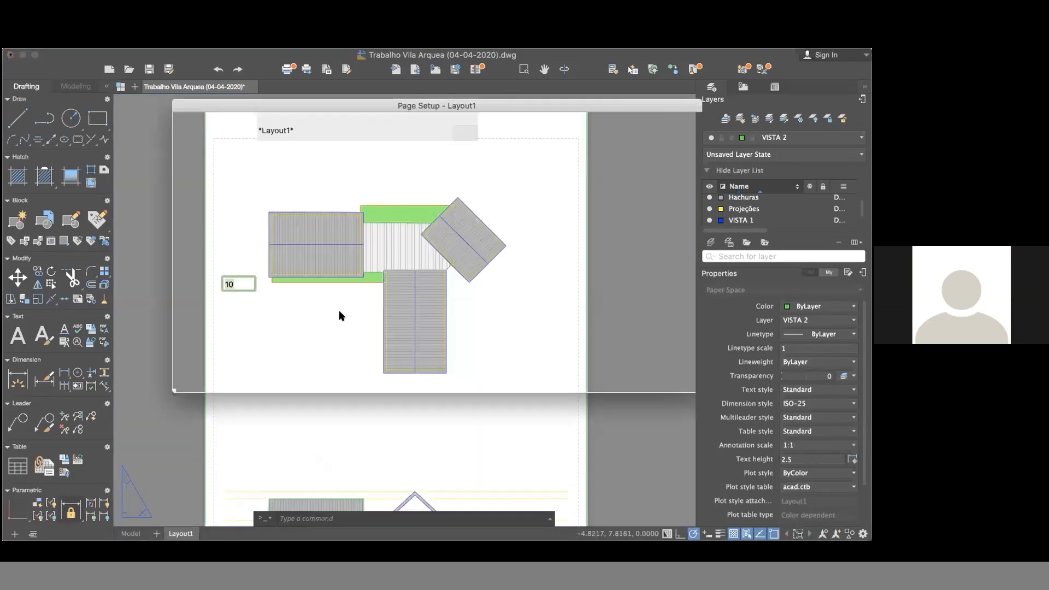
Set the printer in Layout1's page setup to DWG To PDF.pc3.
left_click(327, 171)
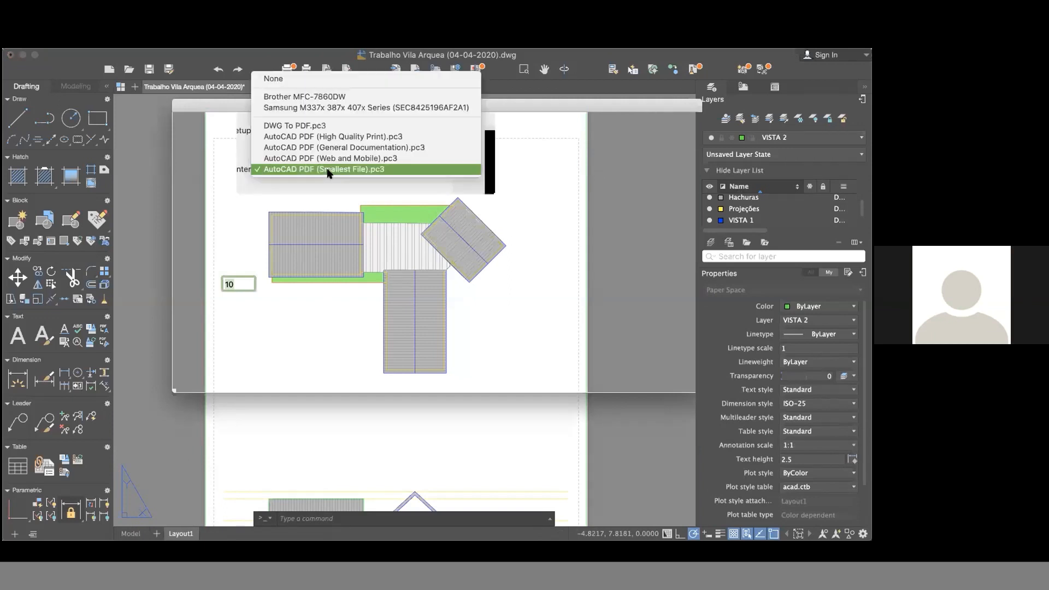
left_click(329, 128)
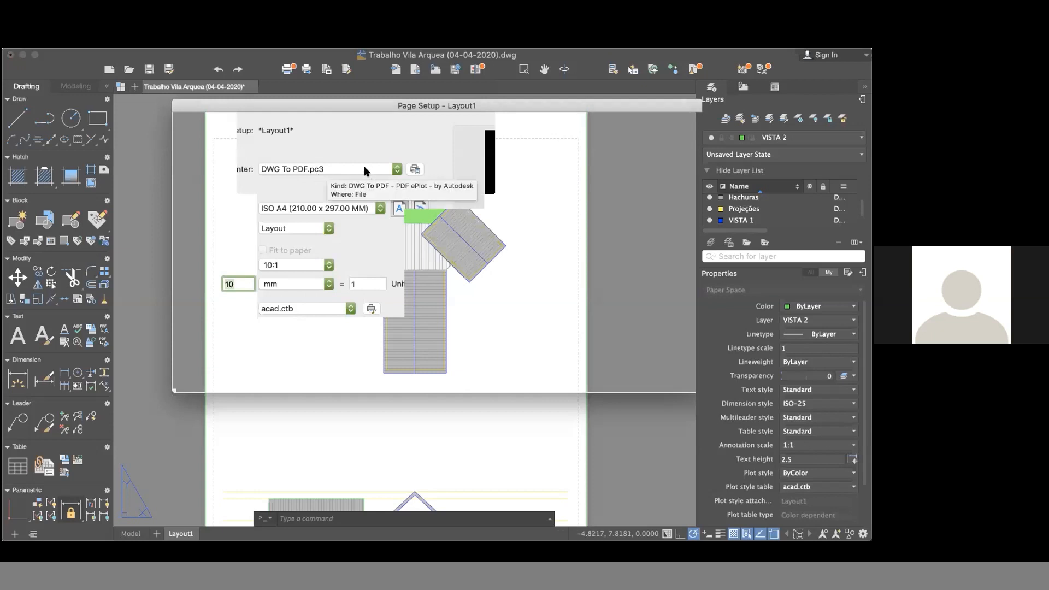
left_click(327, 170)
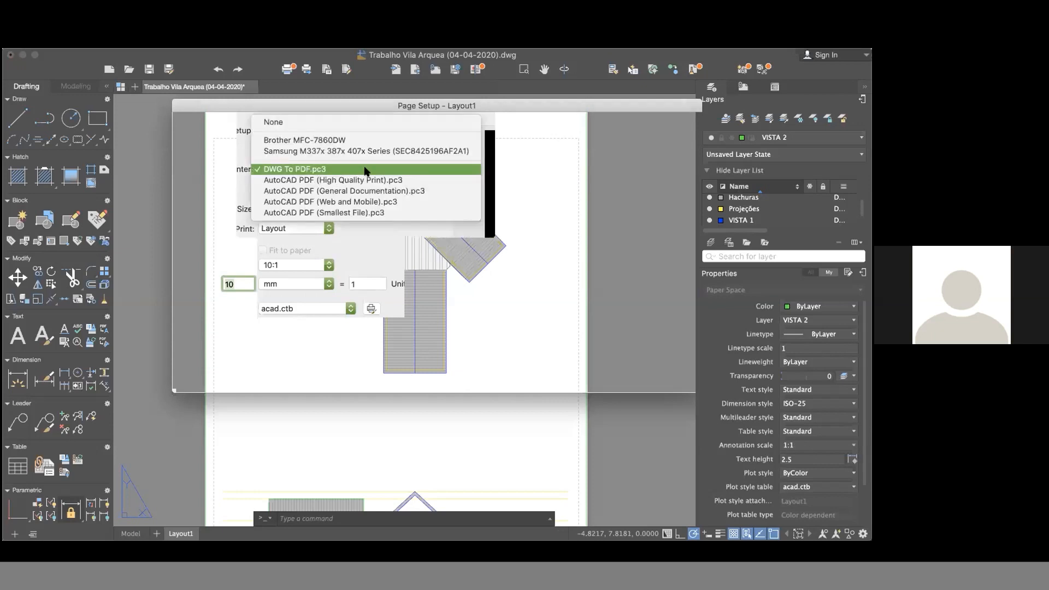
left_click(320, 171)
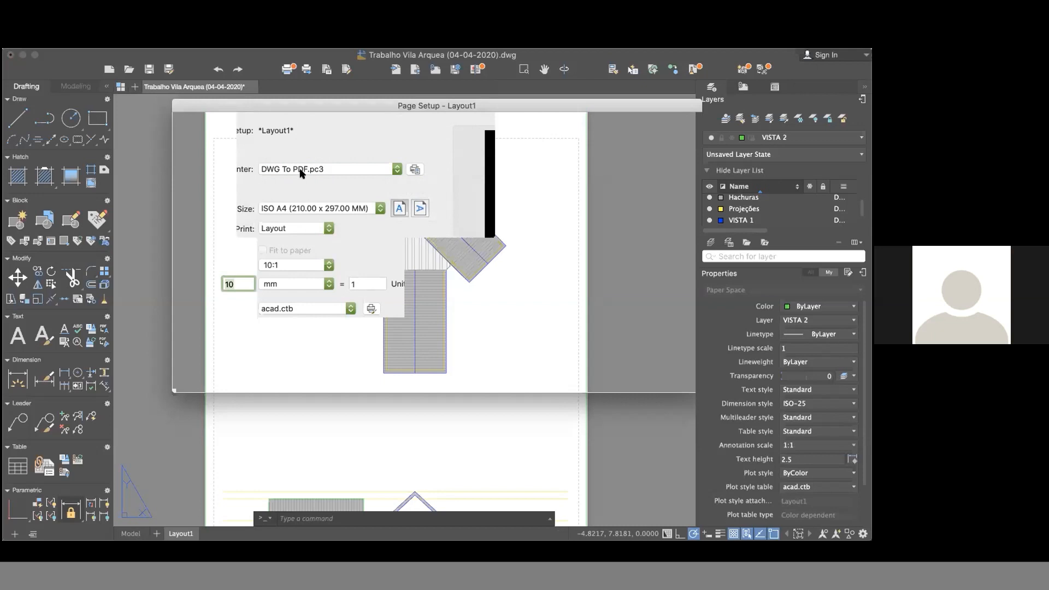
left_click(309, 170)
left_click(308, 170)
Review the colour and lineweight settings of Color 1 to Color 5 in the acad.ctb plot style table, then save and close it.
left_click(370, 309)
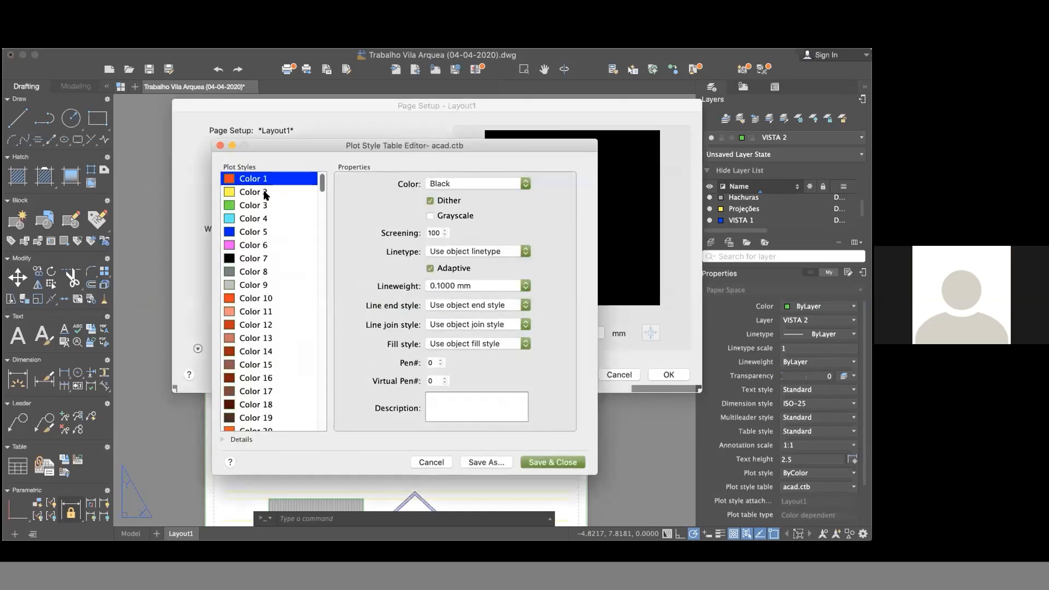
left_click(265, 194)
left_click(260, 206)
left_click(261, 218)
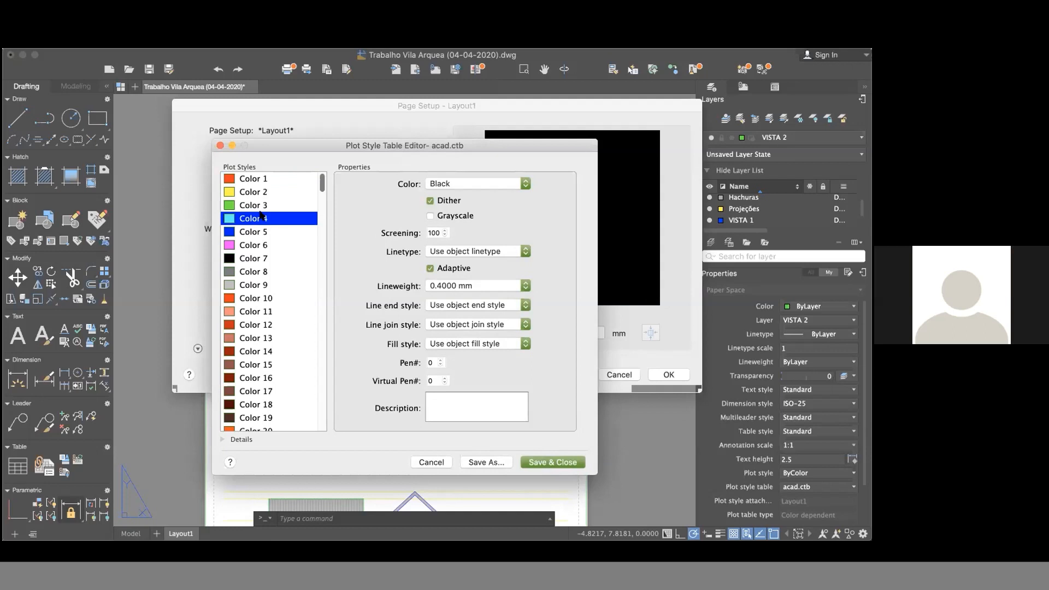
left_click(255, 232)
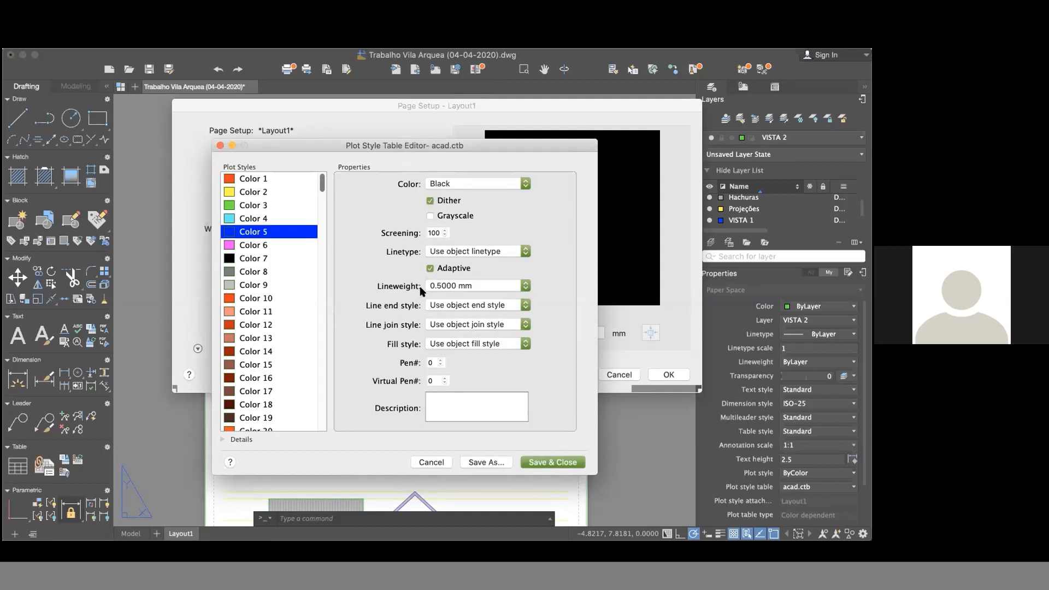
left_click(281, 220)
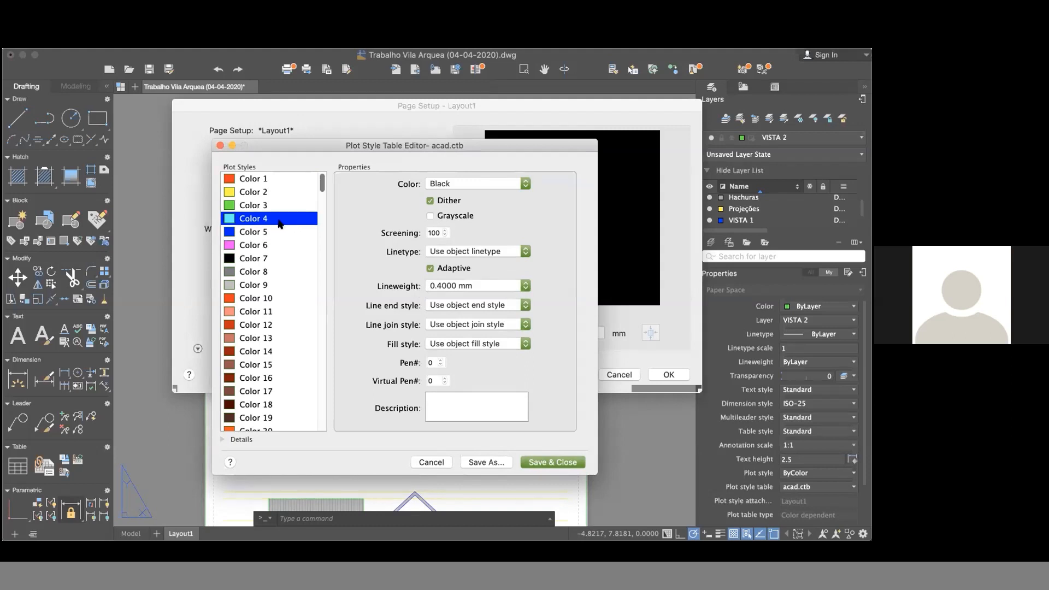
left_click(277, 205)
left_click(273, 193)
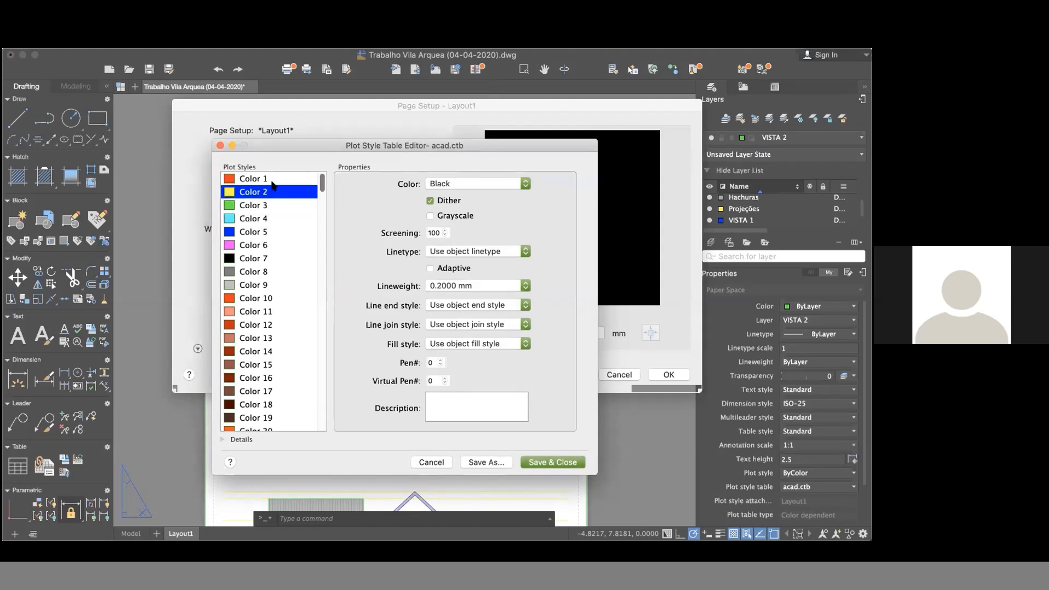
left_click(273, 179, "shift")
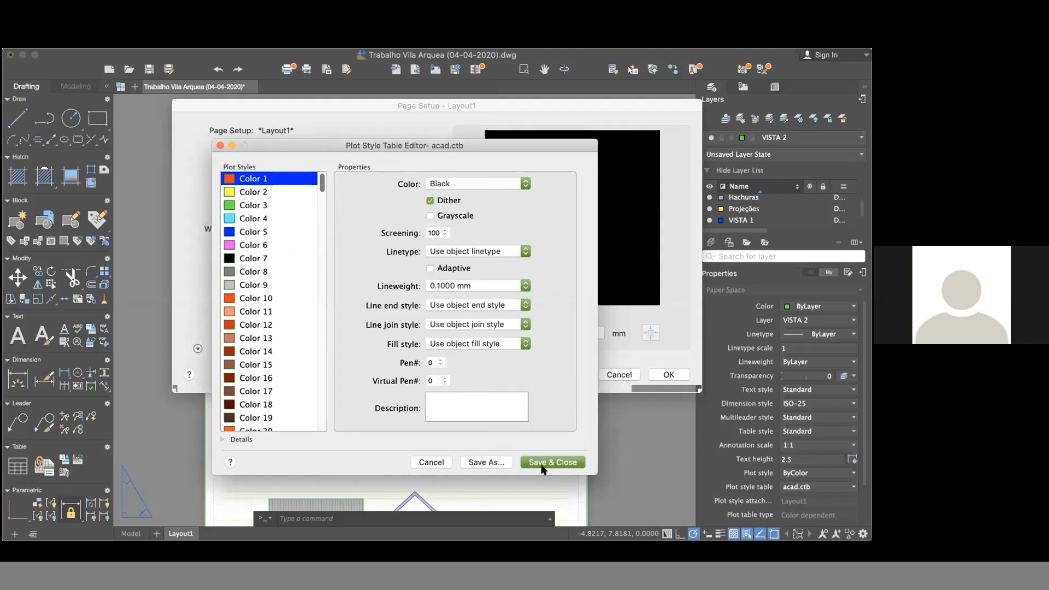
left_click(551, 461)
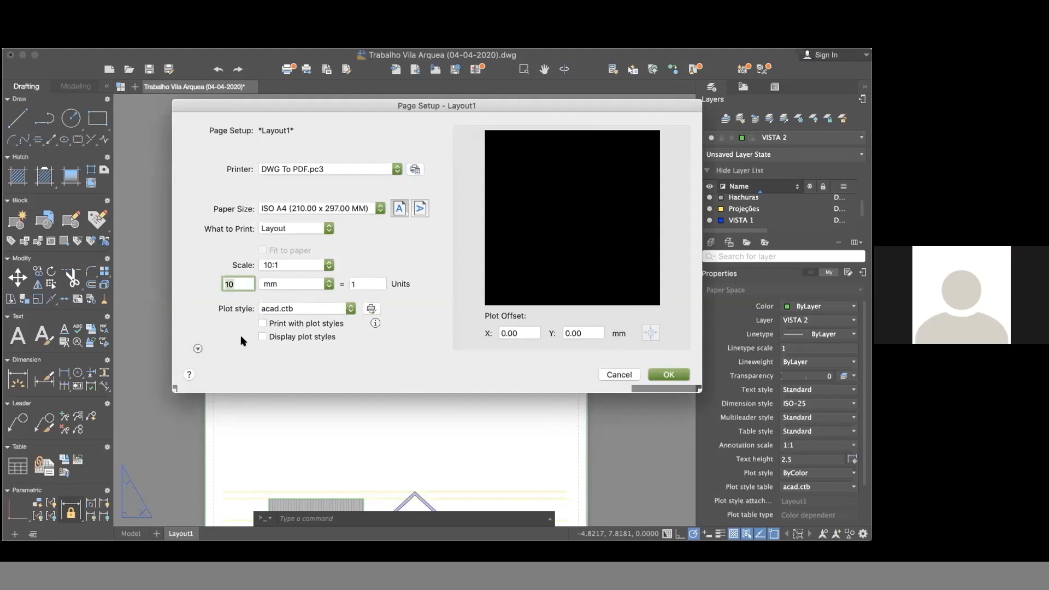
Turn on Display plot styles in Layout1's page setup and inspect the sheet.
left_click(261, 337)
left_click(677, 376)
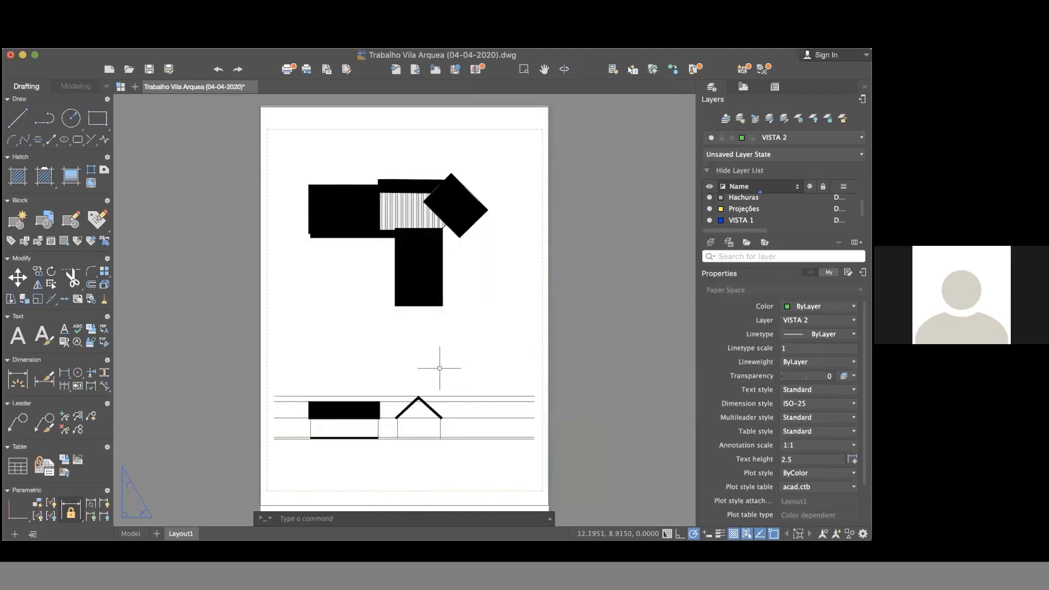
scroll(421, 339, "up", 4)
scroll(421, 339, "down", 2)
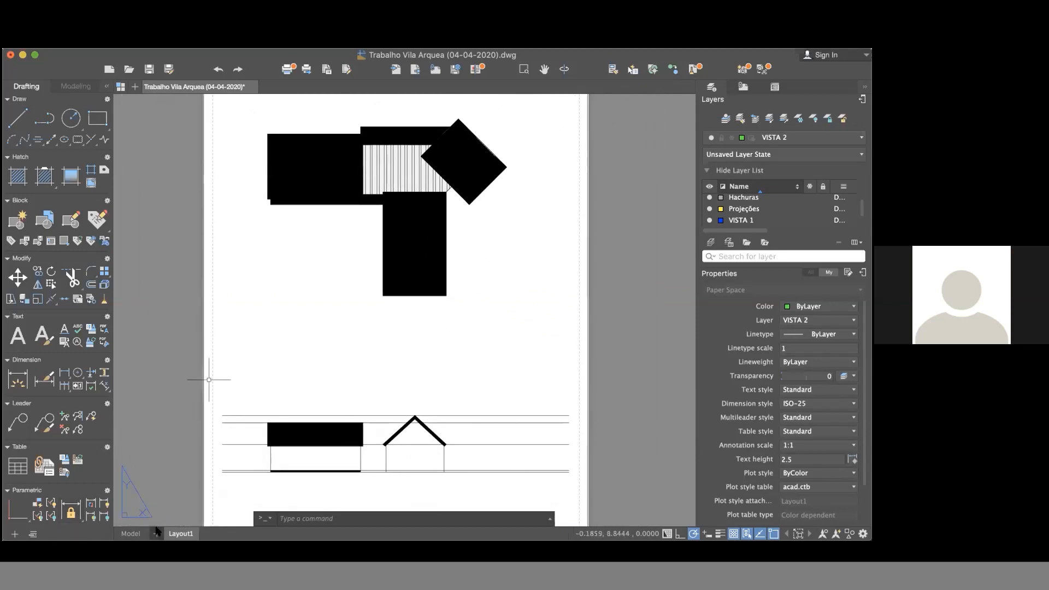
Enable Print with plot styles in Layout1's page setup and check the plan's black hatches.
right_click(177, 533)
left_click(215, 486)
left_click(276, 324)
left_click(664, 373)
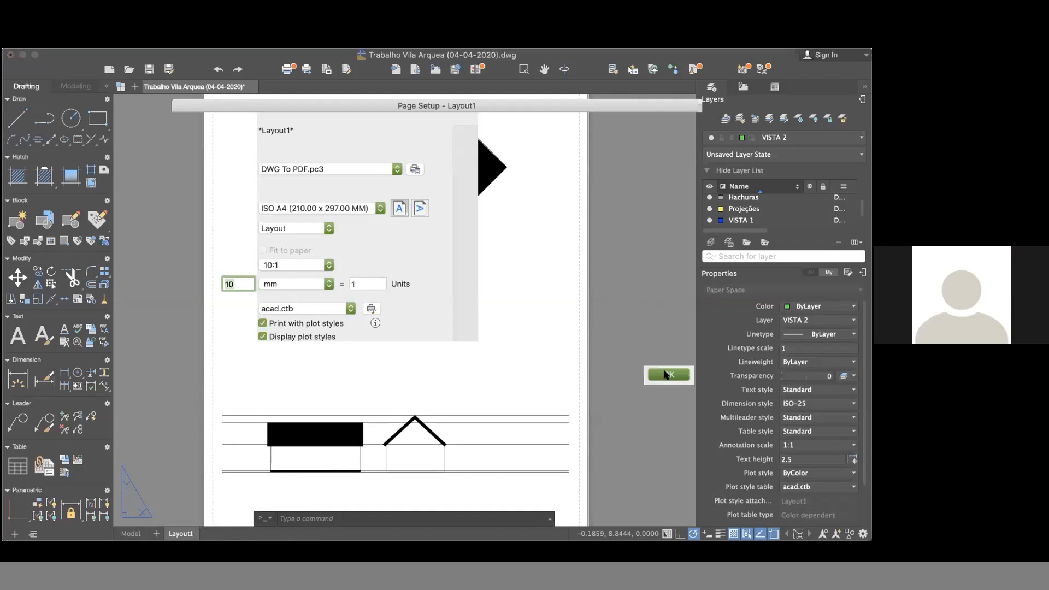
scroll(295, 350, "down", 2)
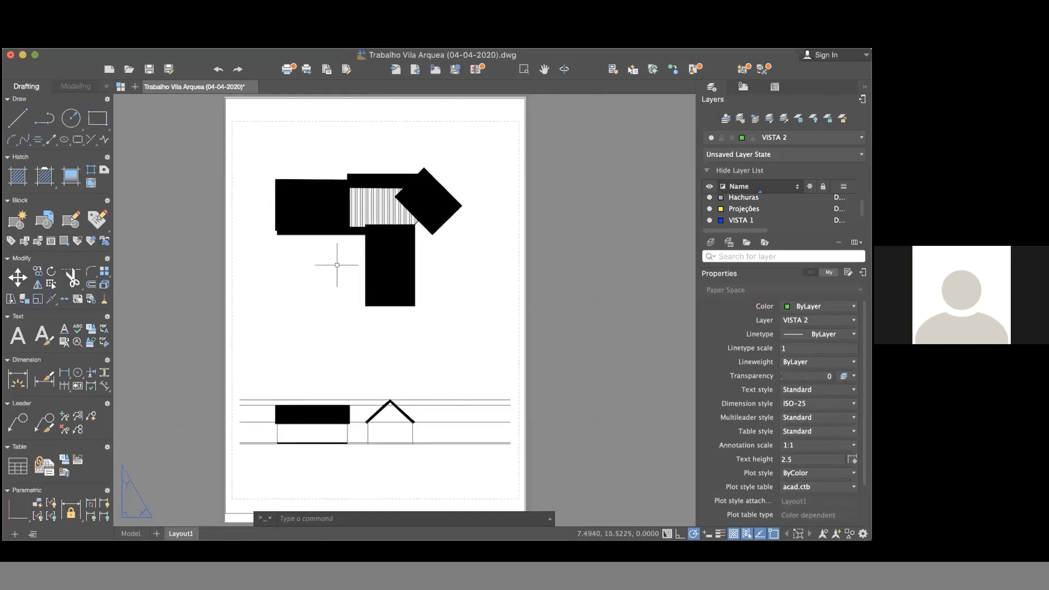
scroll(371, 210, "up", 4)
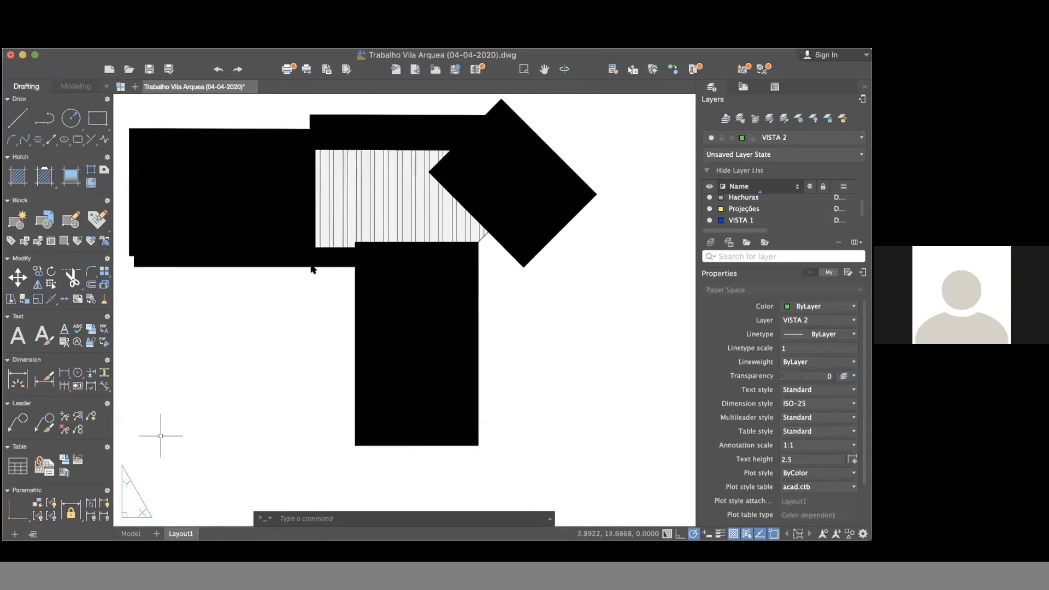
Reopen Layout1's acad.ctb plot style table and check Color 9's plot settings.
right_click(176, 532)
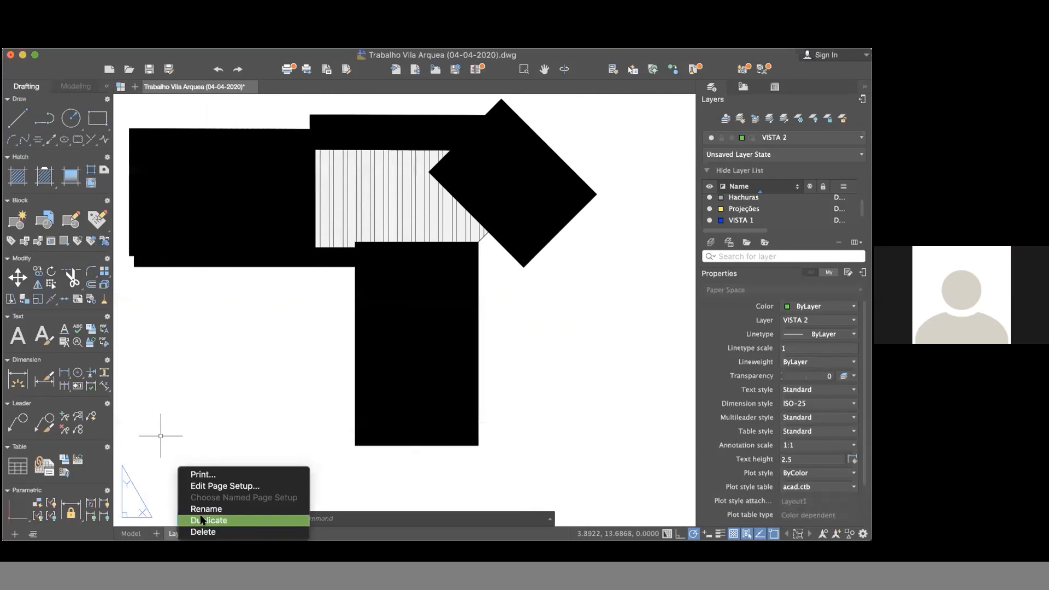
left_click(223, 486)
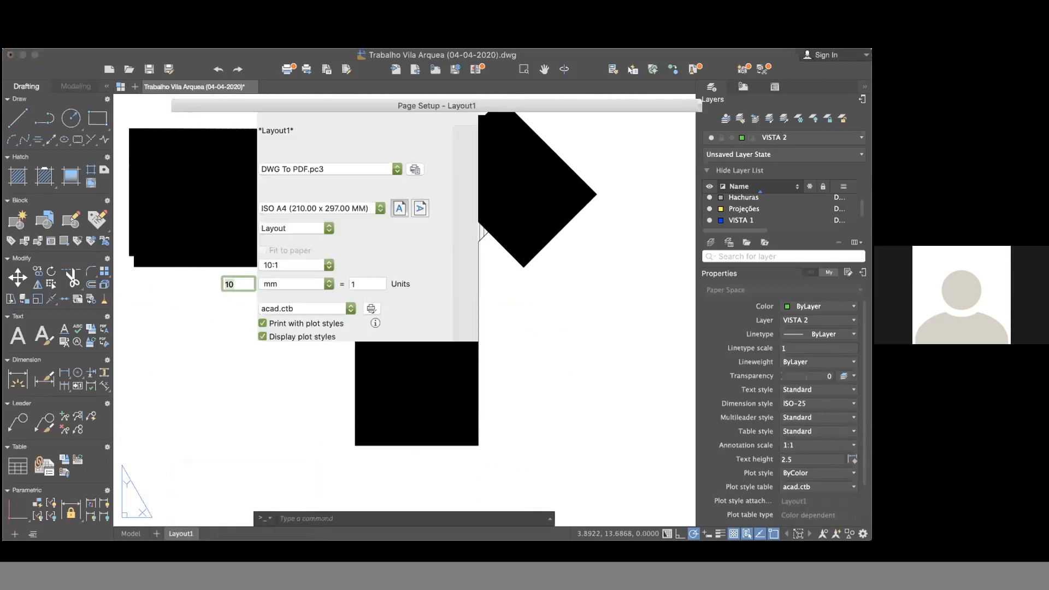
left_click(371, 309)
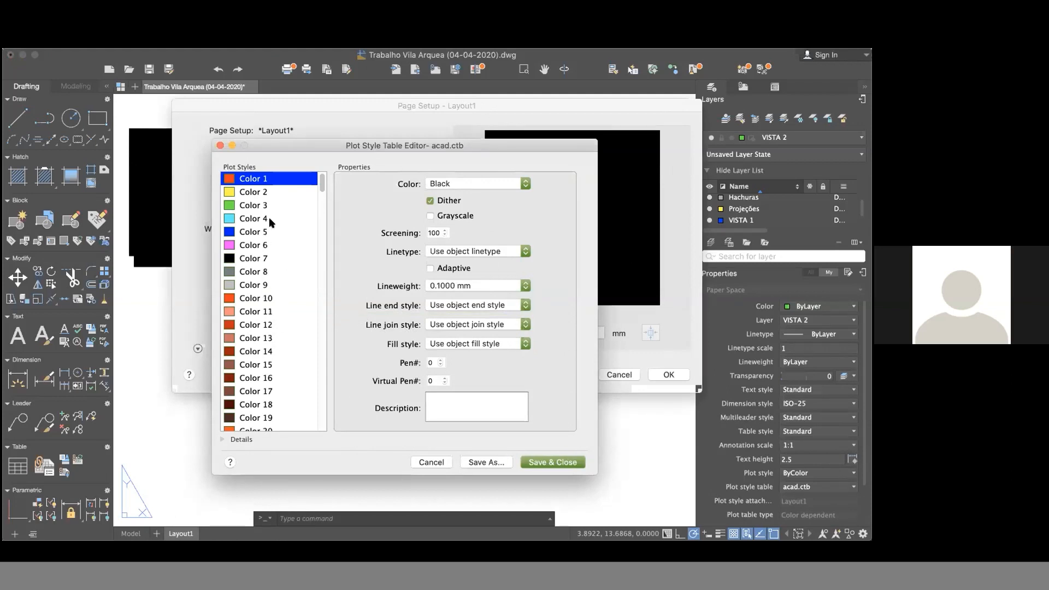
left_click(250, 282)
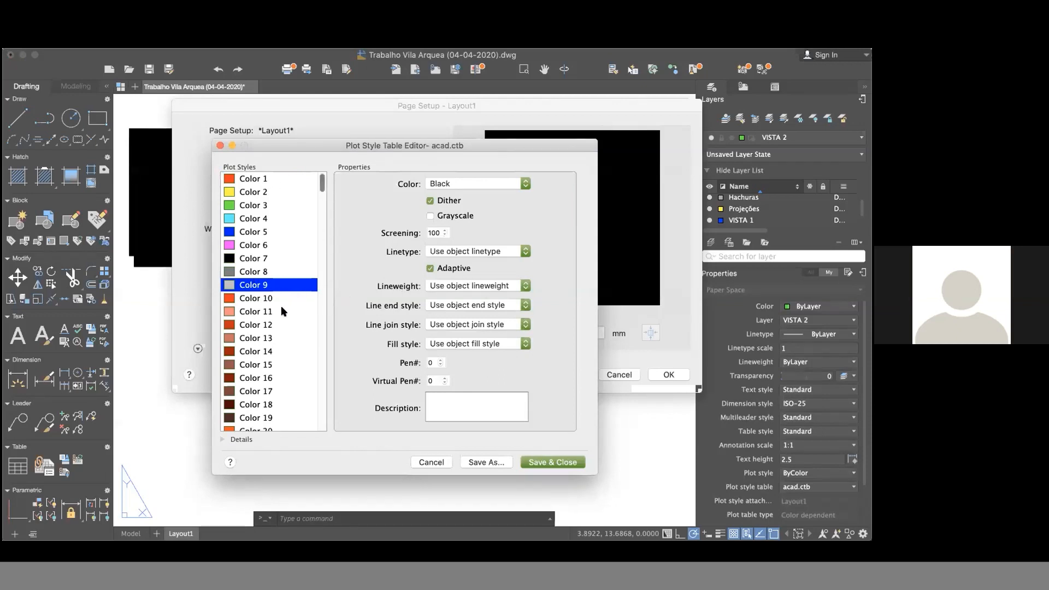
Set Color 7 through Color 255 to Use object color, then save the plot style table and confirm the page setup.
left_click(254, 261)
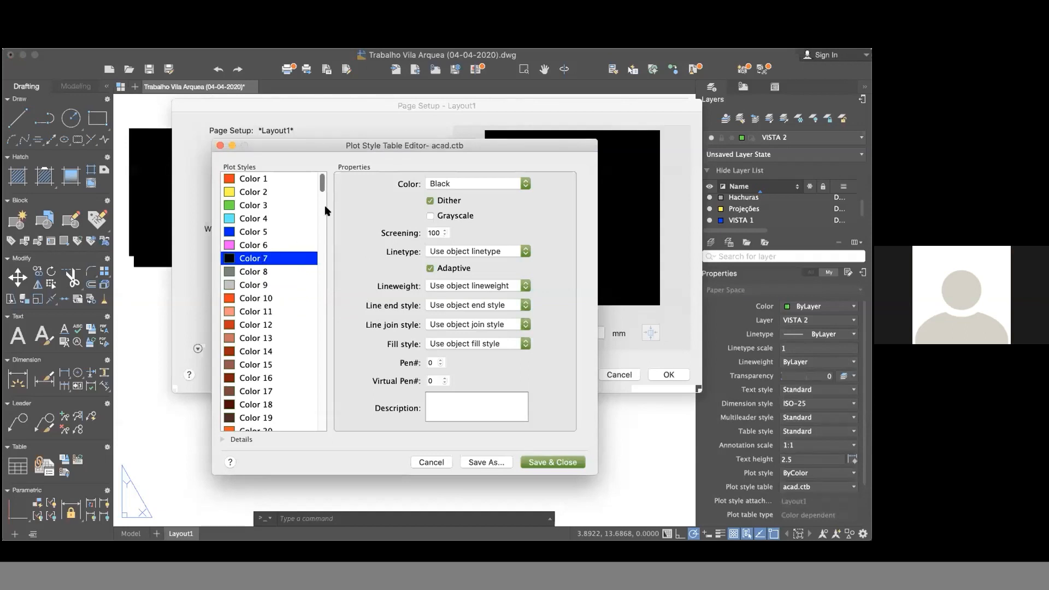
left_click_drag(322, 187, 310, 428)
left_click(254, 425, "shift")
left_click(431, 268)
left_click(430, 269)
left_click(461, 185)
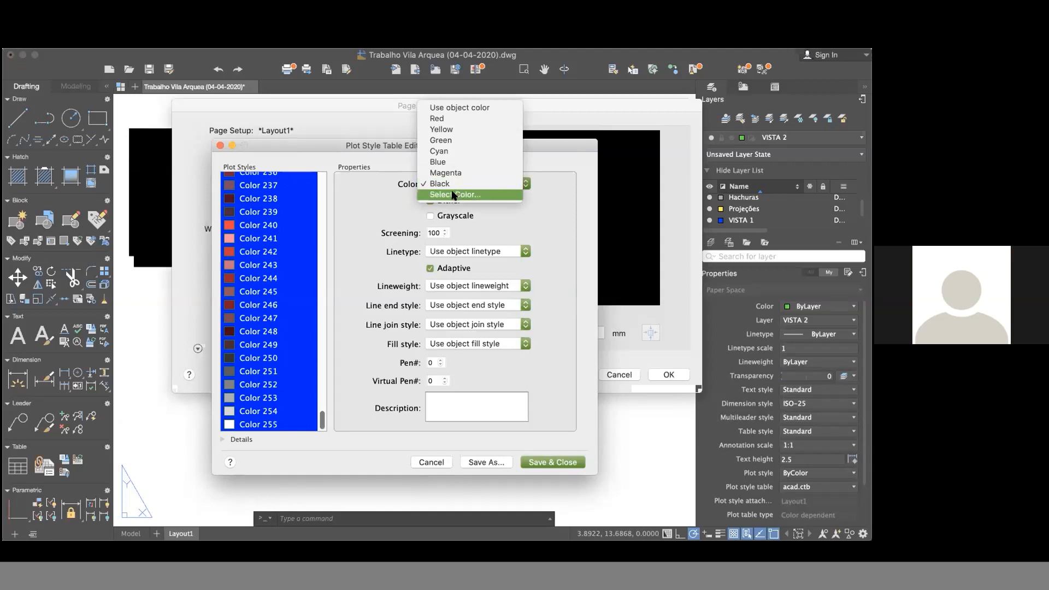
left_click(464, 108)
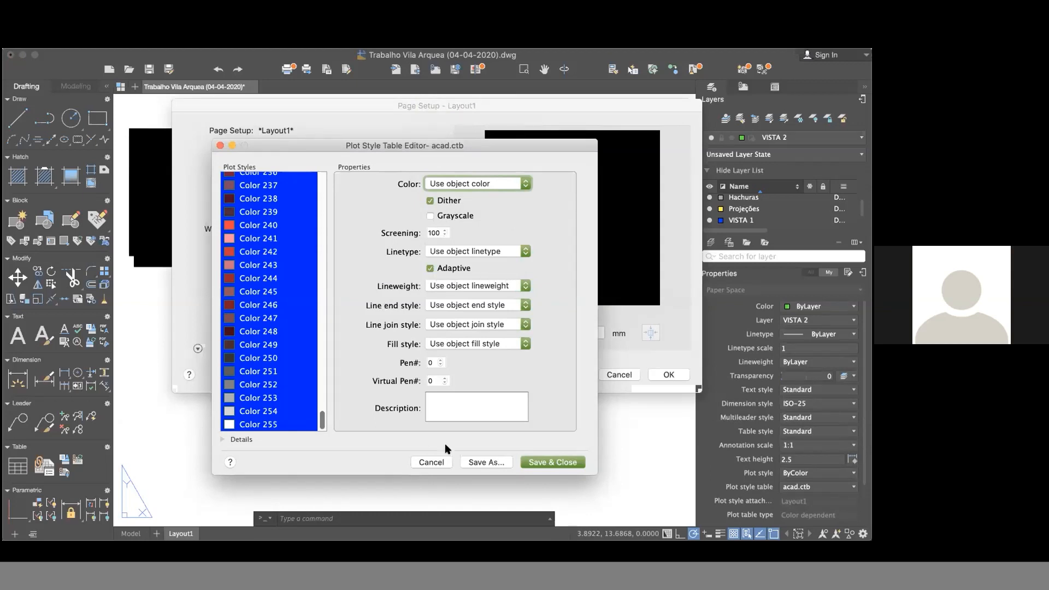
left_click(275, 331)
left_click(566, 464)
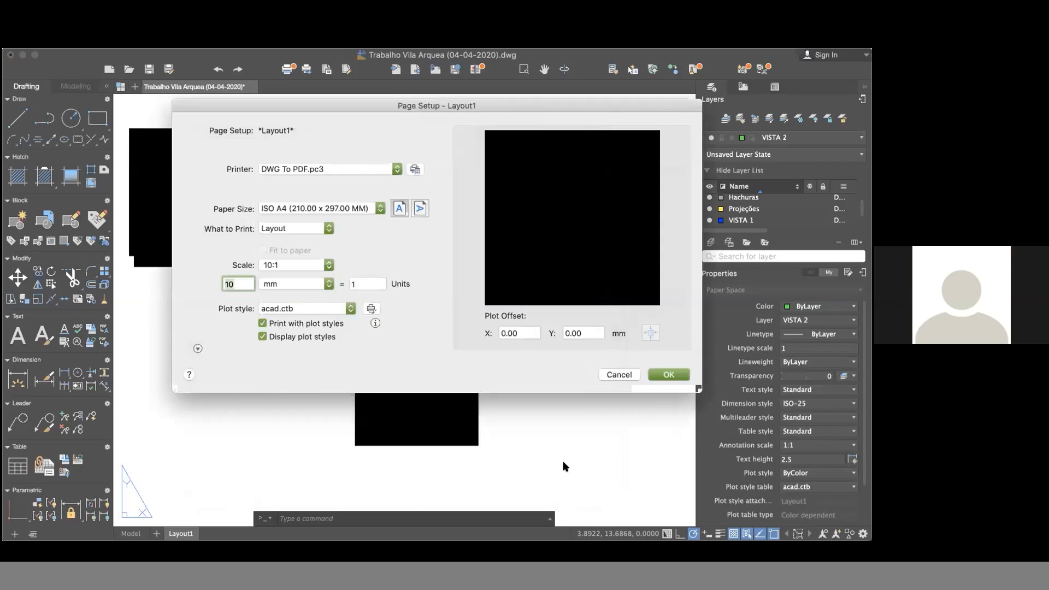
left_click(670, 374)
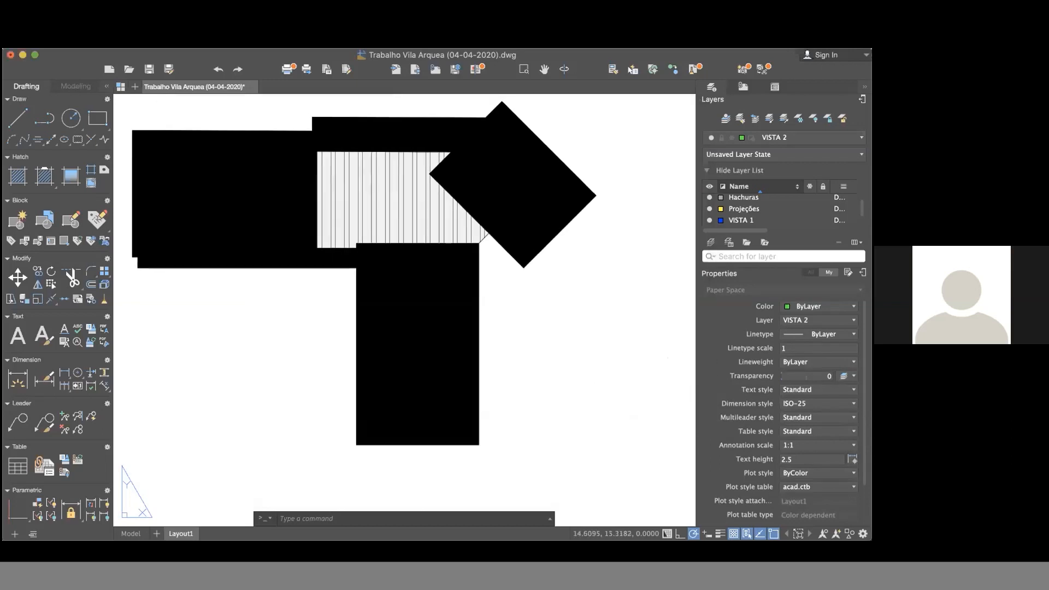
Regenerate Layout1 with the plan and elevation in view.
scroll(504, 380, "down", 5)
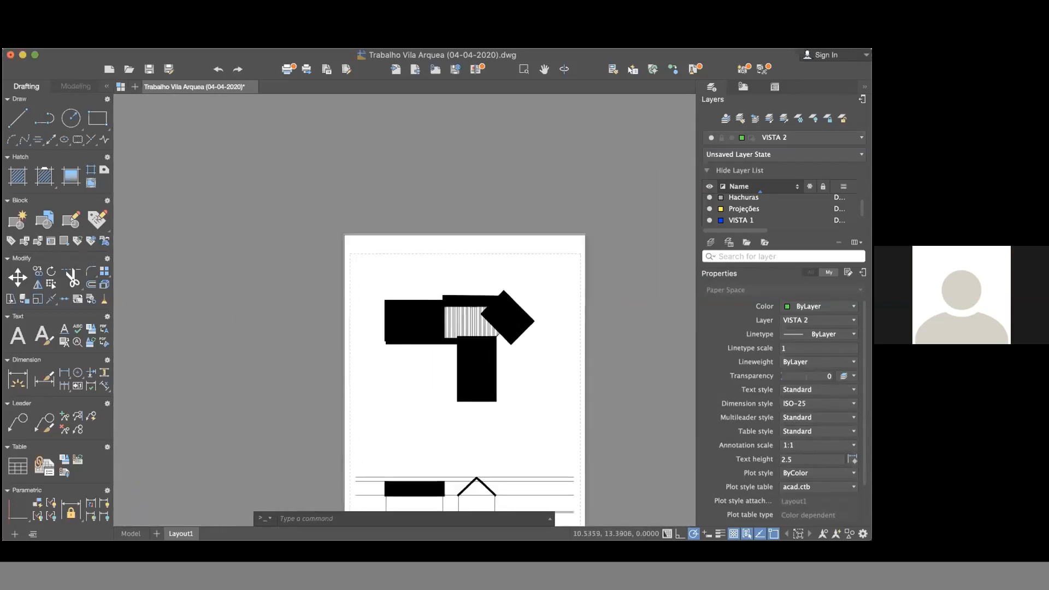
scroll(471, 403, "up", 1)
type("regen")
key("Return")
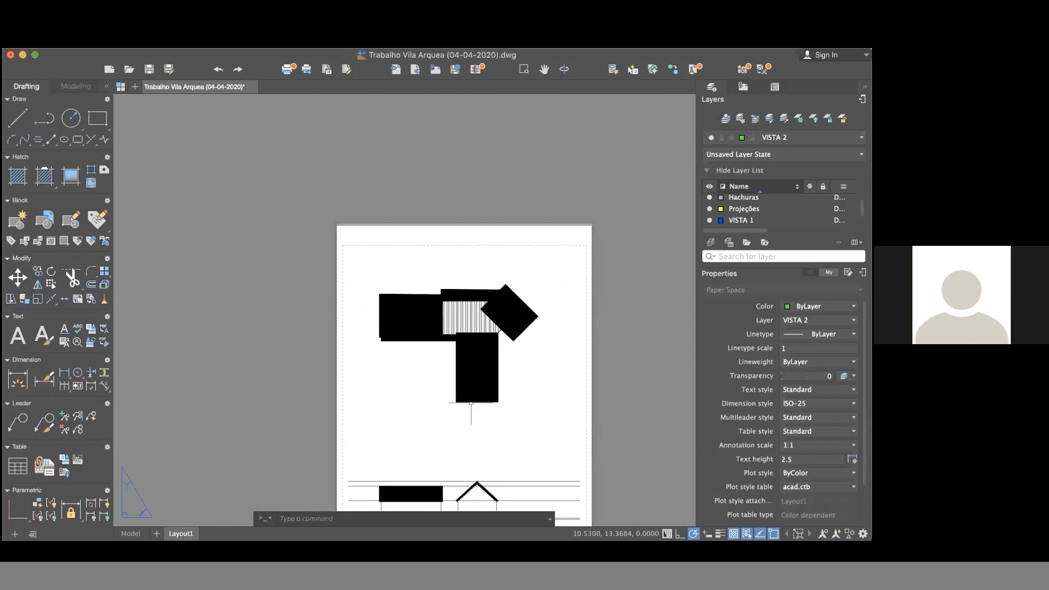
Try to refresh the solid black hatches by running REGEN on the Layout1 sheet again.
scroll(392, 445, "up", 1)
type("regen")
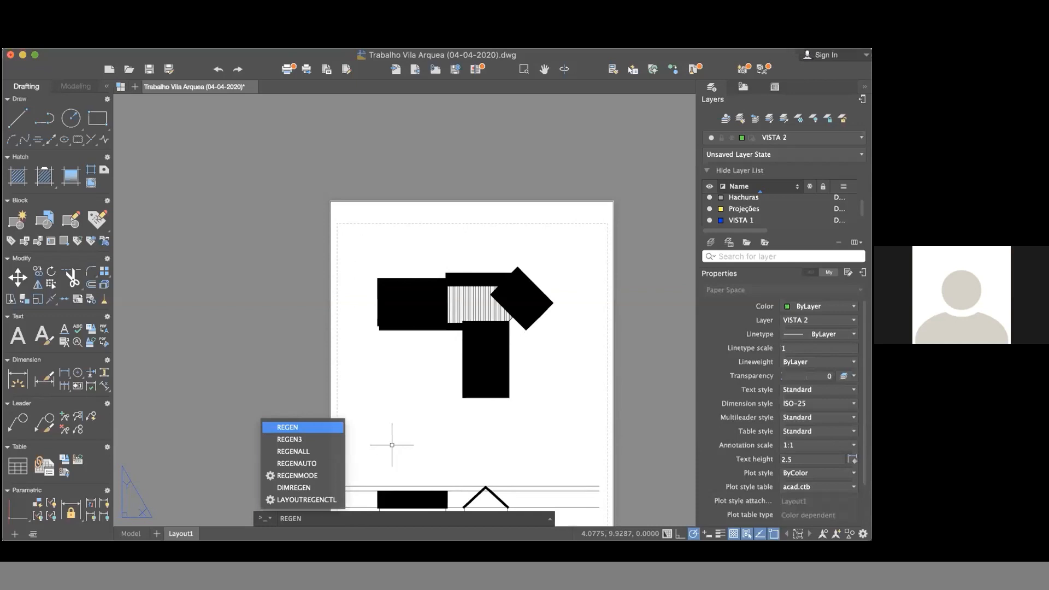
scroll(342, 413, "up", 1)
left_click(288, 426)
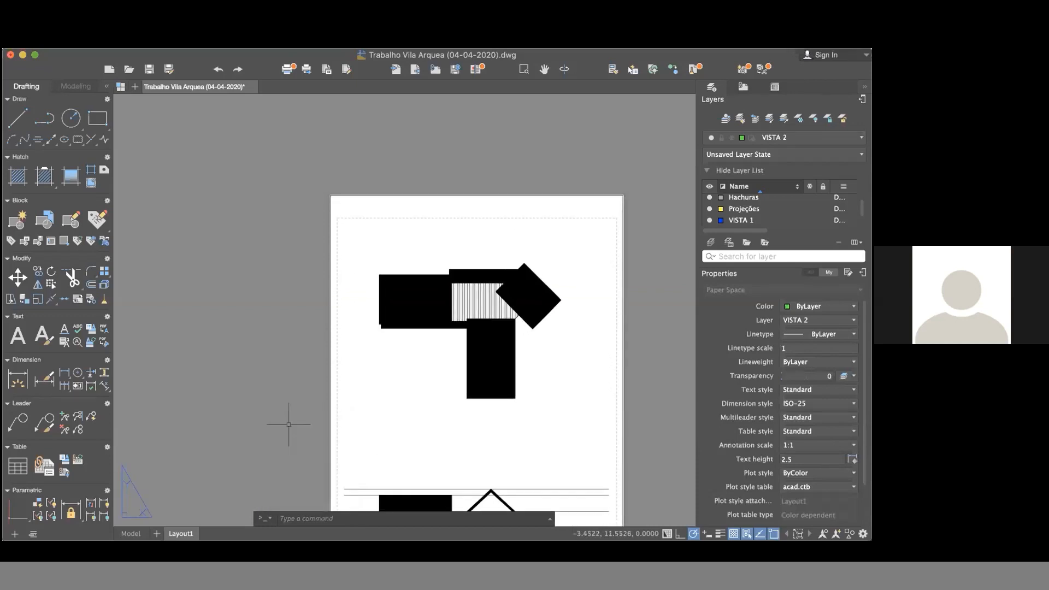
scroll(367, 287, "down", 2)
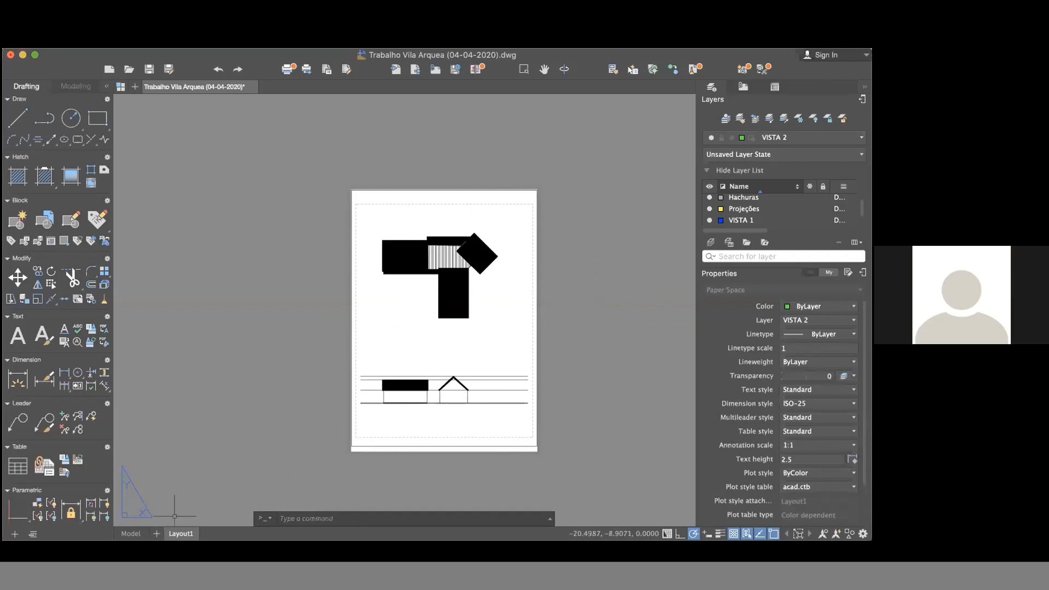
Switch to model space and back to Layout1, regenerate the drawing, and leave the sheet's viewport for paper space.
left_click(131, 534)
left_click(175, 533)
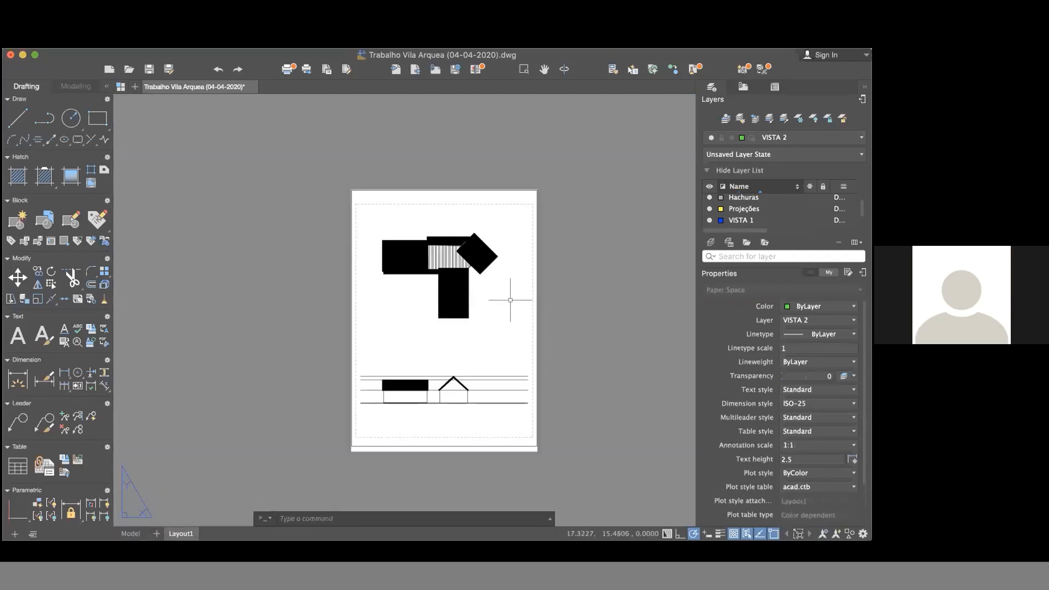
type("regen")
key("Return")
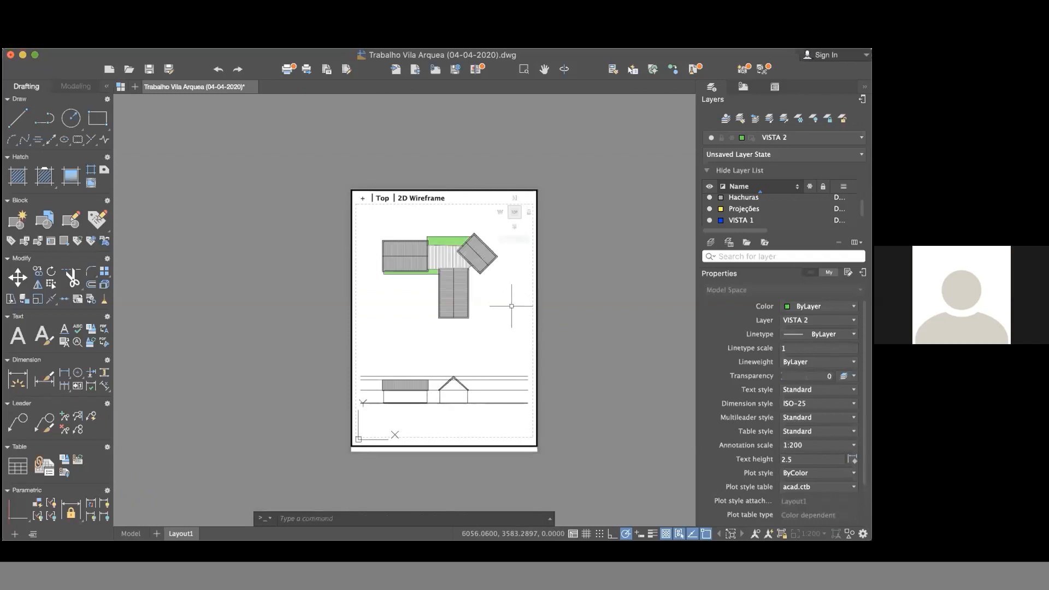
double_click(620, 280)
Examine the plan's roof and floor hatches and the elevations on the Layout1 sheet.
scroll(440, 257, "up", 7)
scroll(437, 258, "down", 5)
scroll(433, 309, "up", 1)
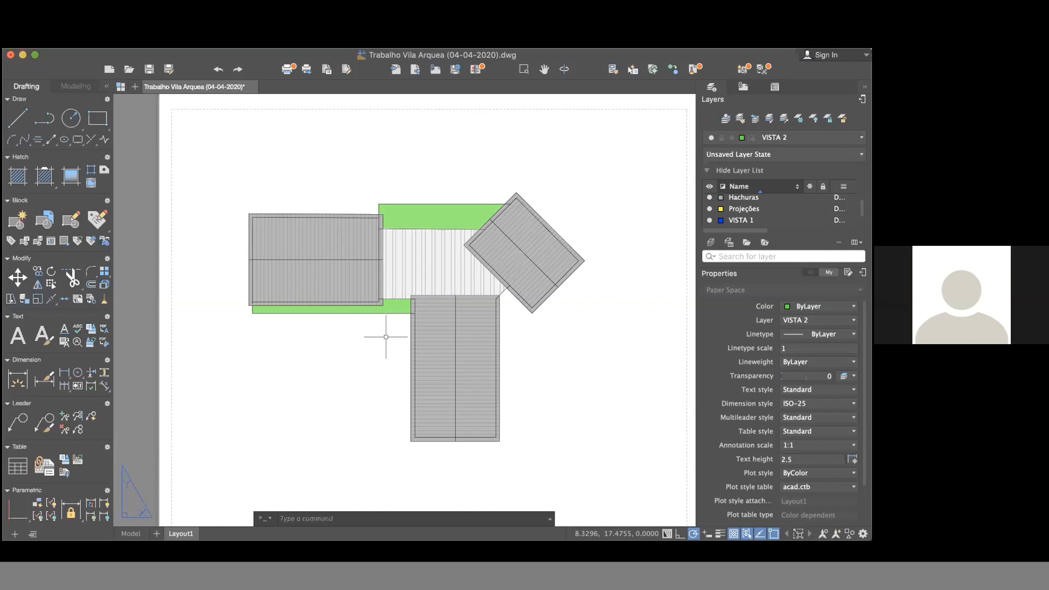
scroll(429, 234, "down", 5)
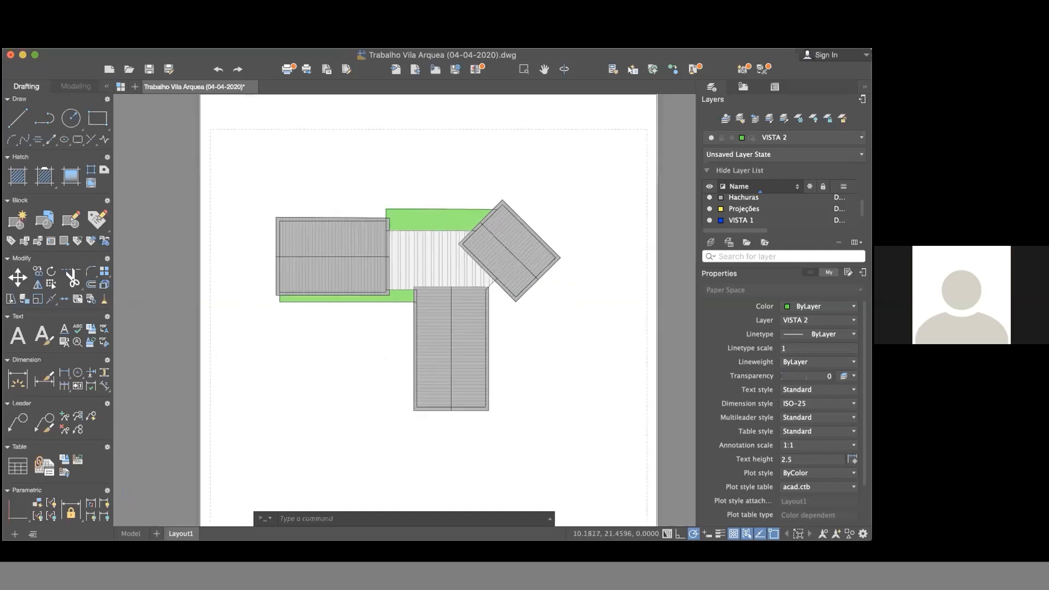
scroll(429, 429, "up", 5)
scroll(429, 426, "down", 4)
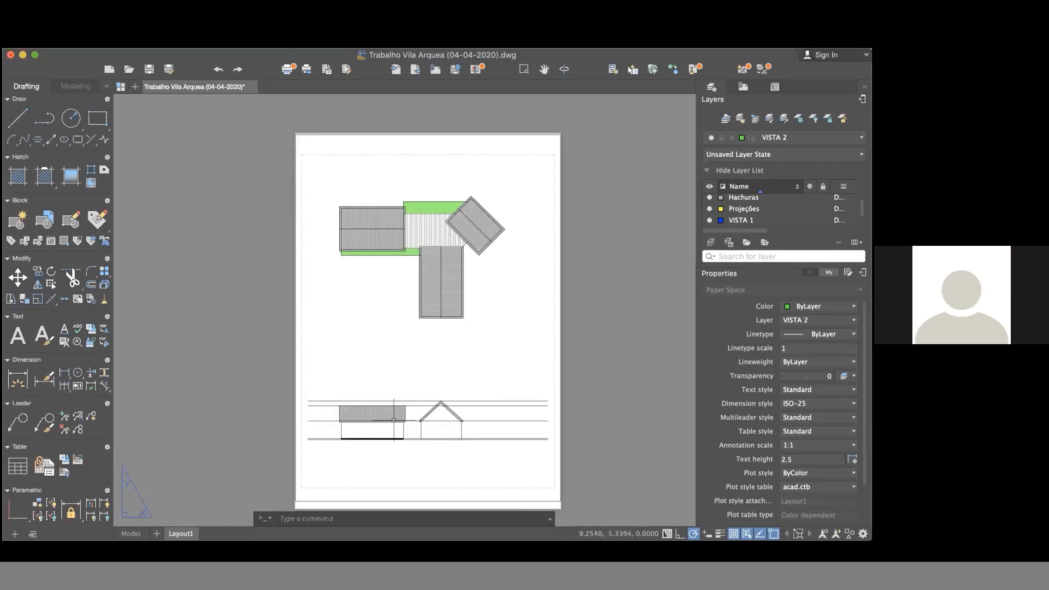
scroll(356, 377, "down", 2)
scroll(424, 255, "up", 6)
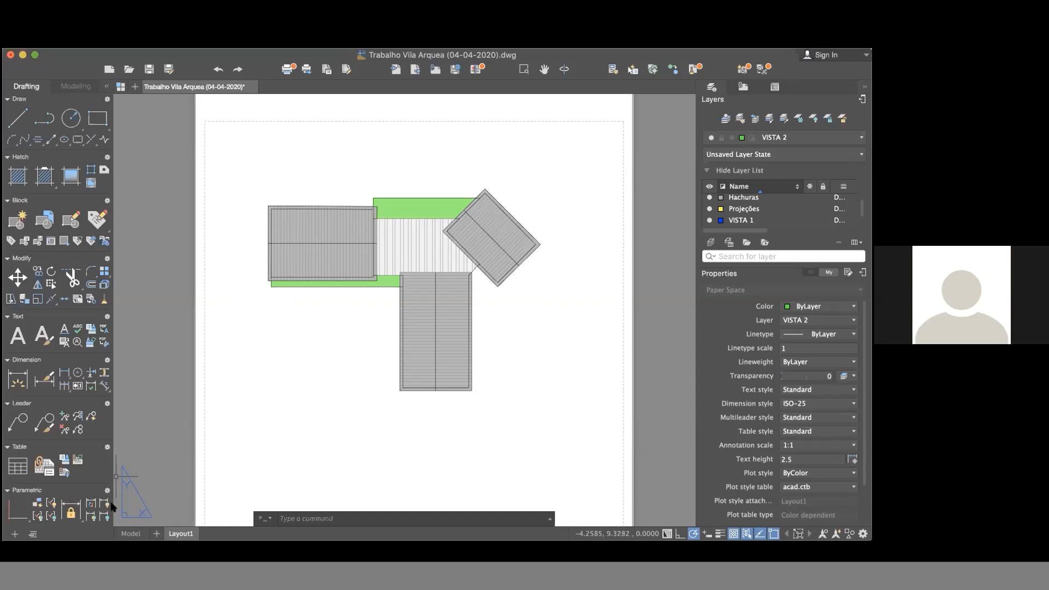
scroll(444, 308, "down", 3)
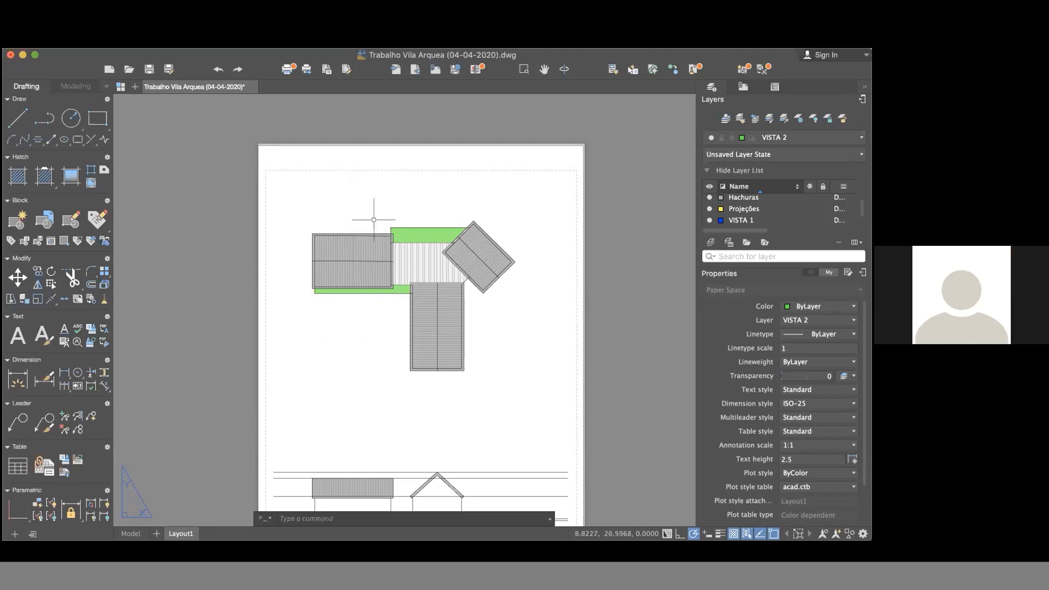
left_click(496, 518)
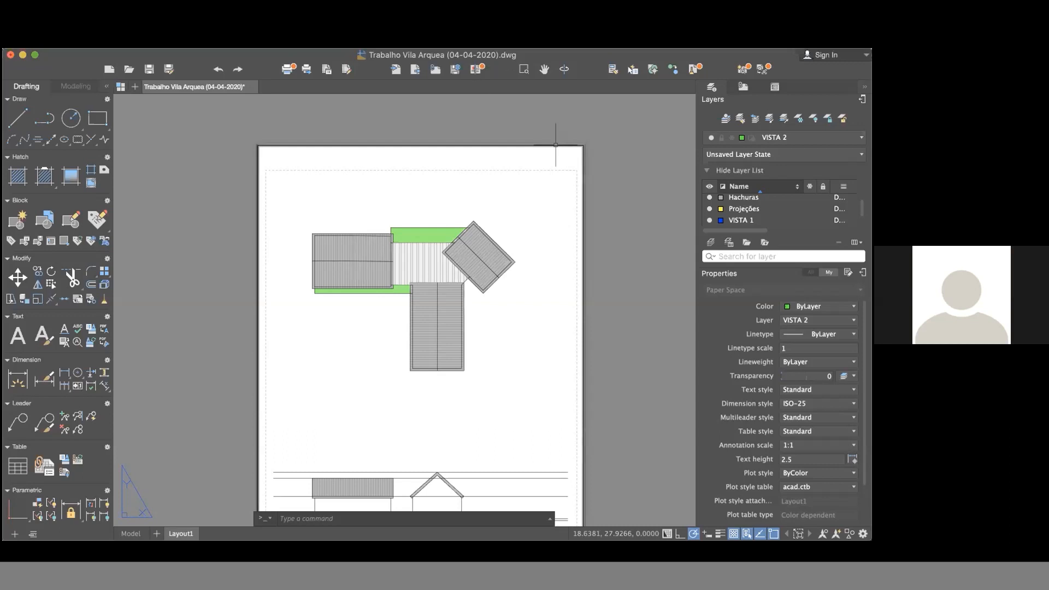
scroll(523, 203, "up", 3)
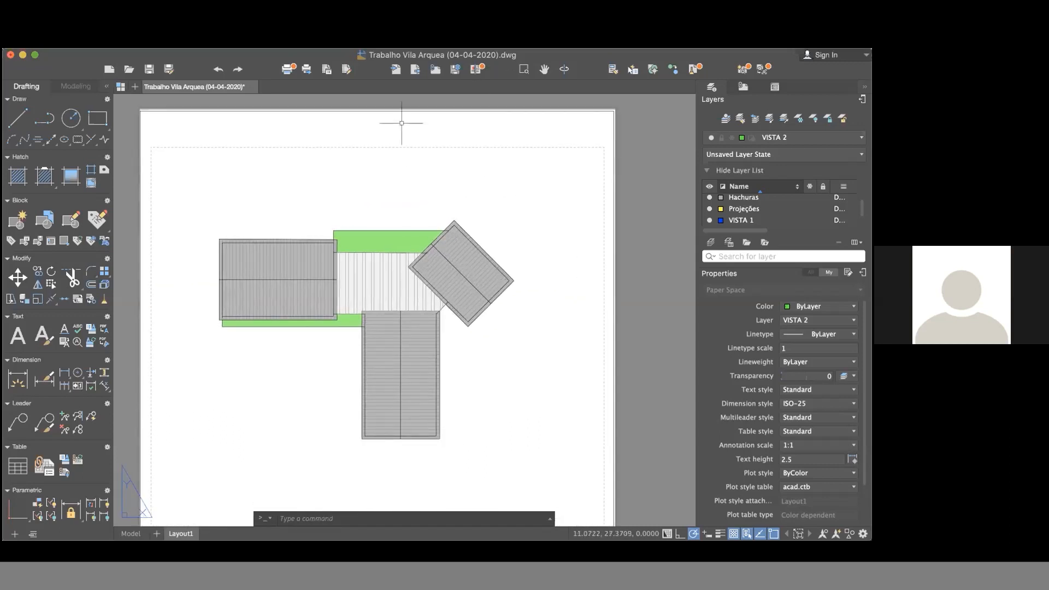